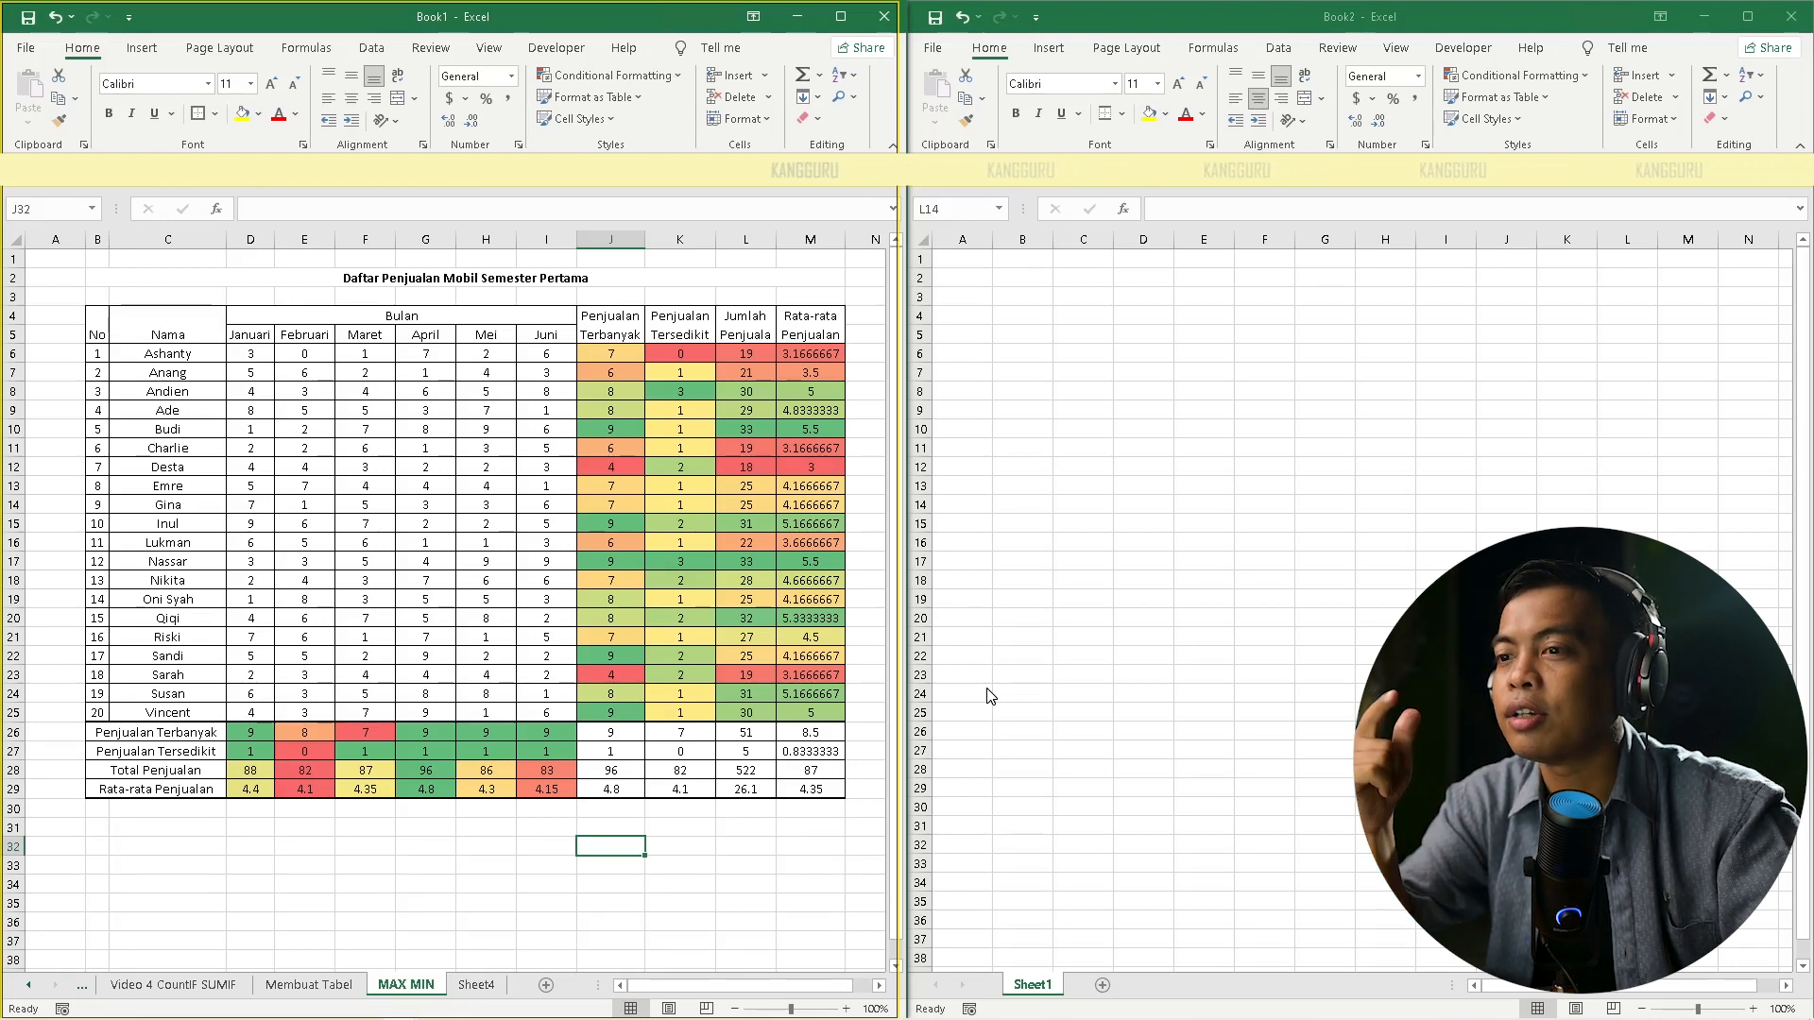
Enter the table title "Daftar Penjualan Mobil Semester Pertama" in cell B2 of Book2
left_click(1027, 278)
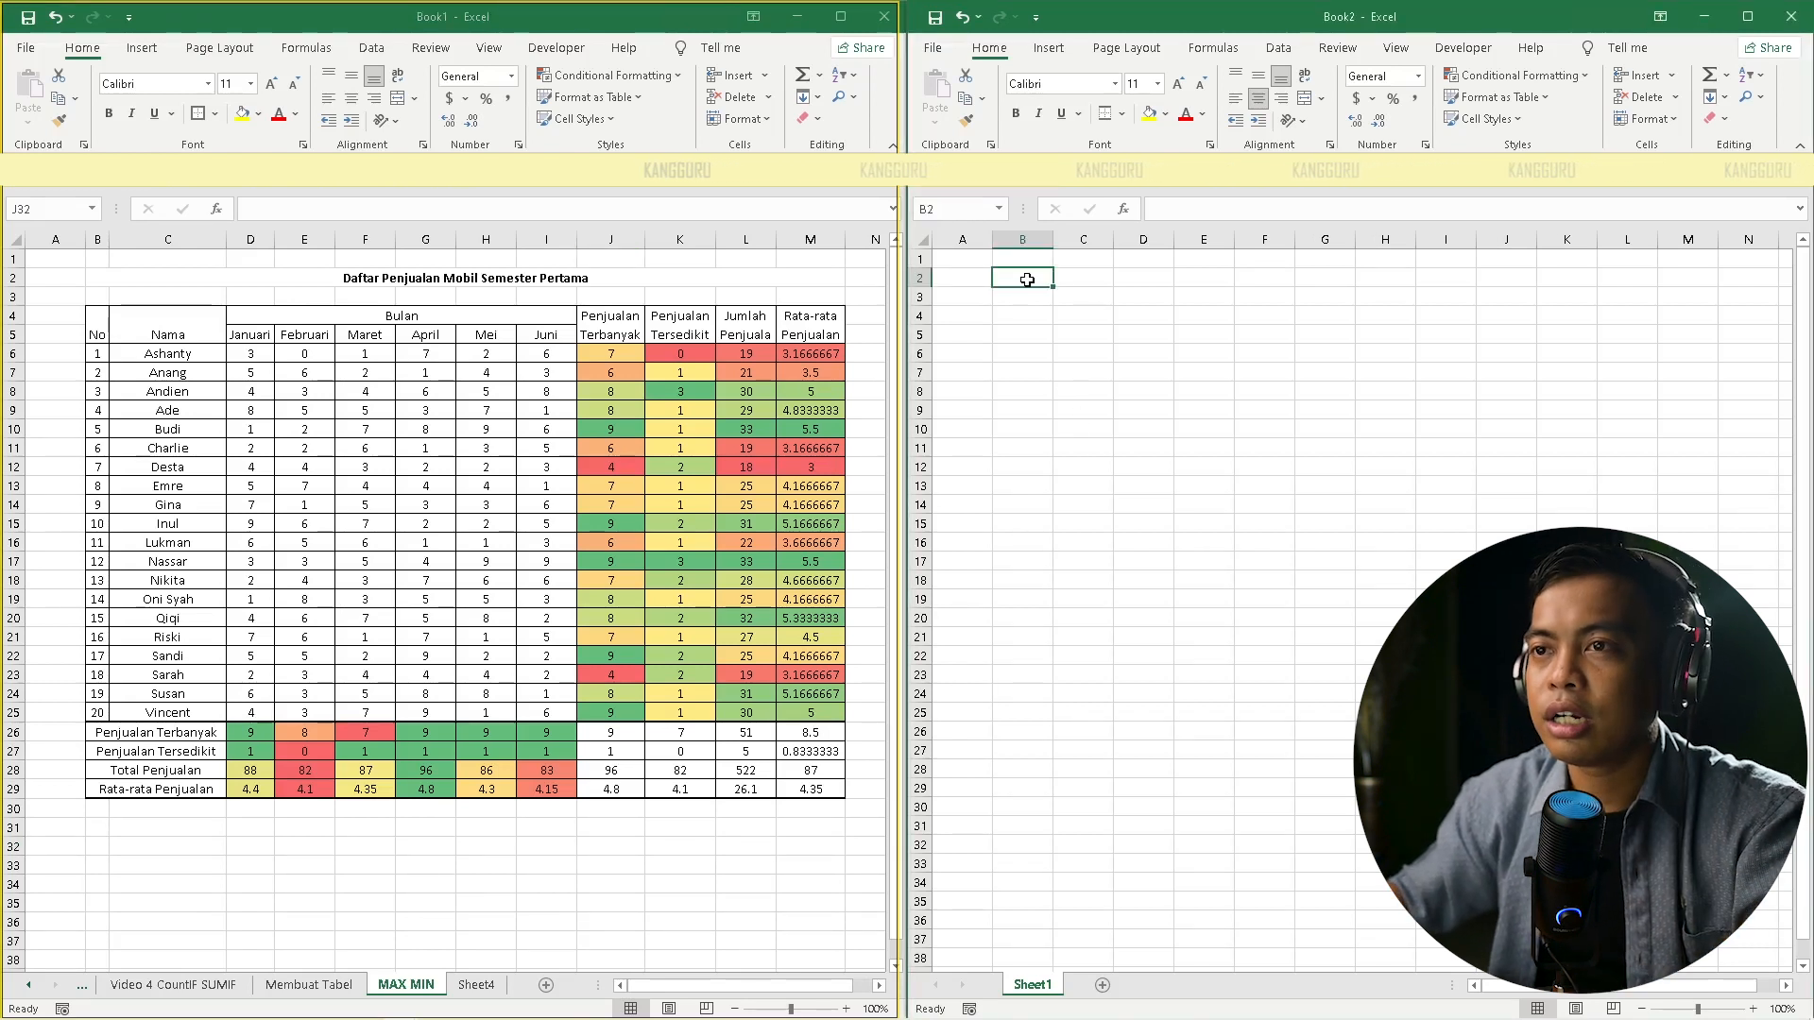
type("dA")
key("BackSpace")
key("BackSpace")
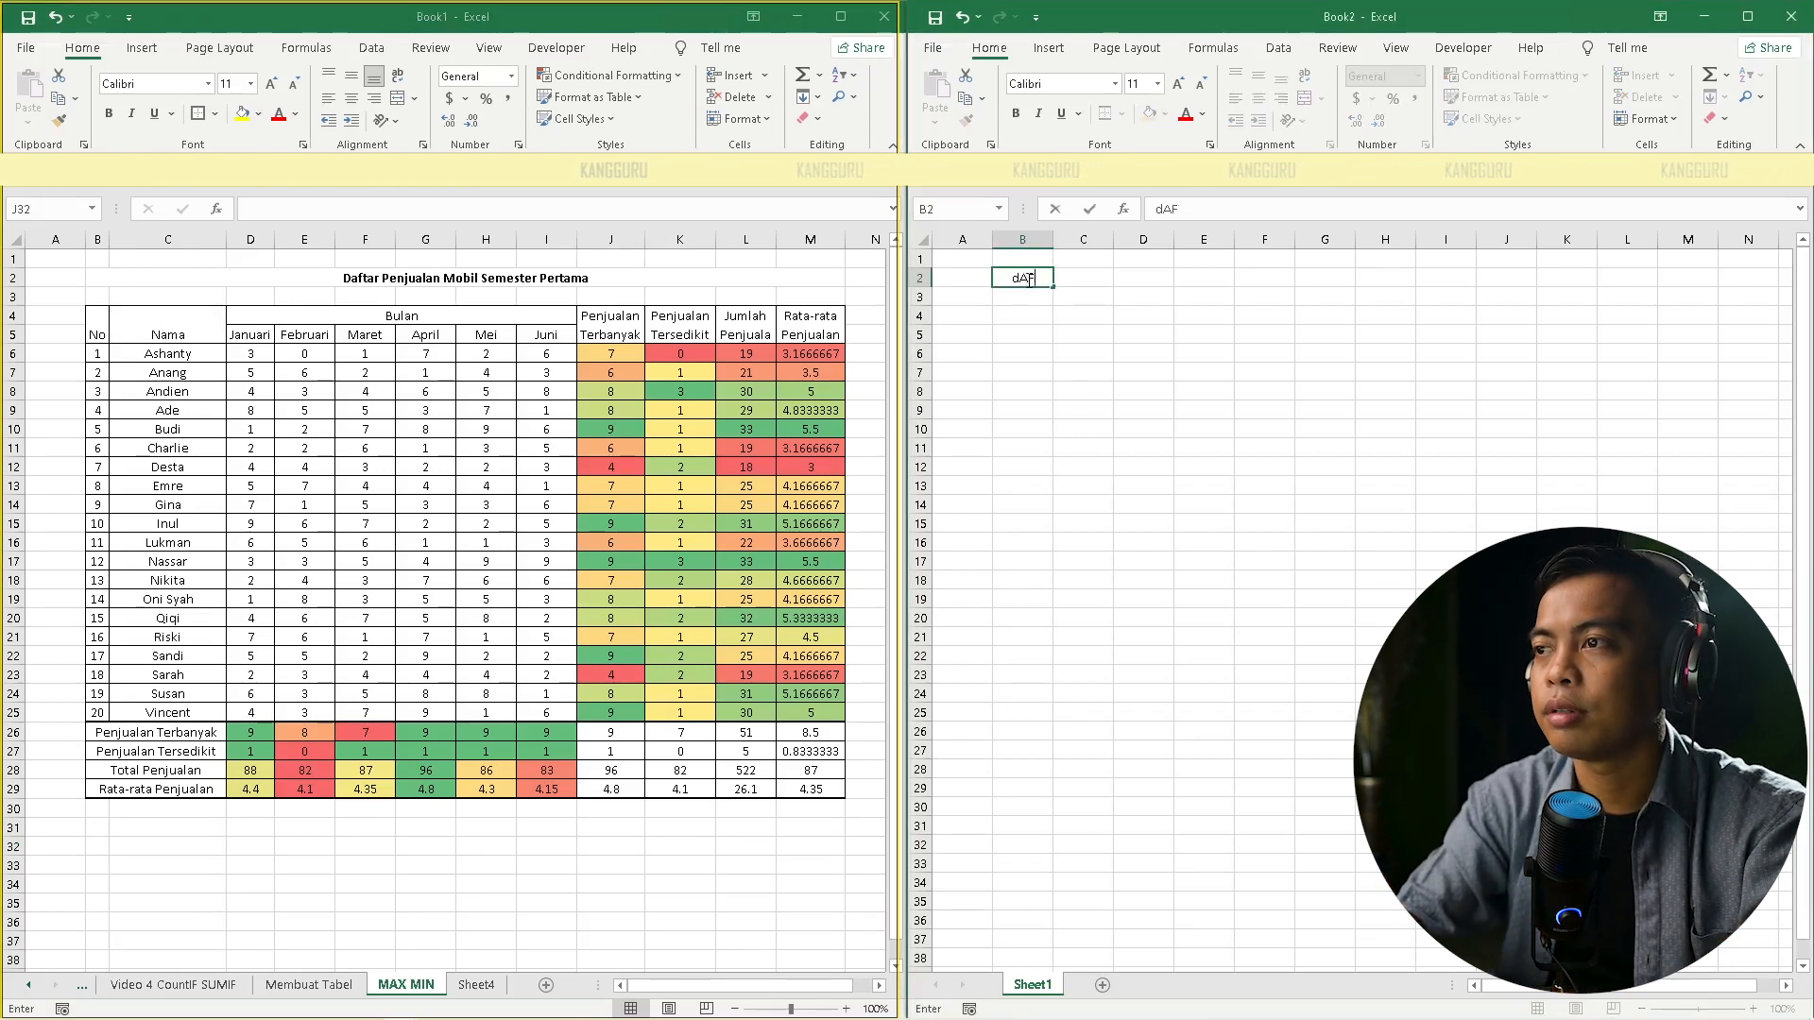
type("Daftar P")
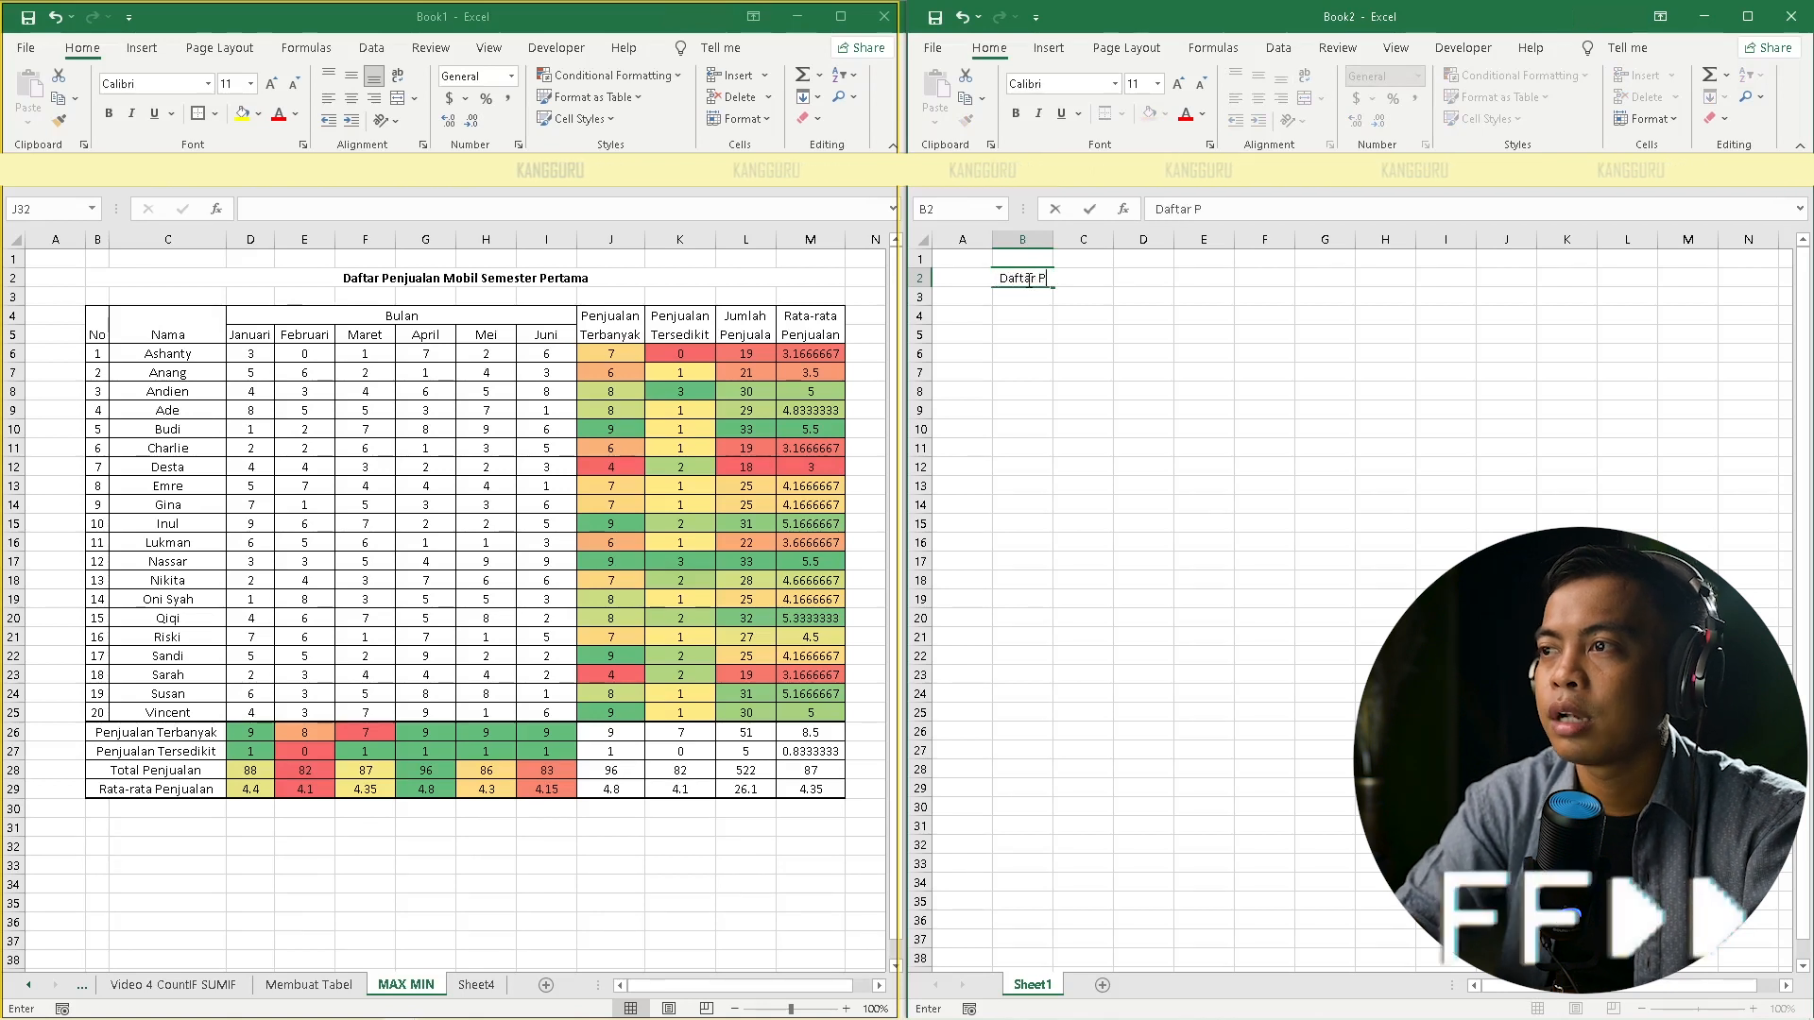
type("enjualan Mobil Semester Pertama")
key("Return")
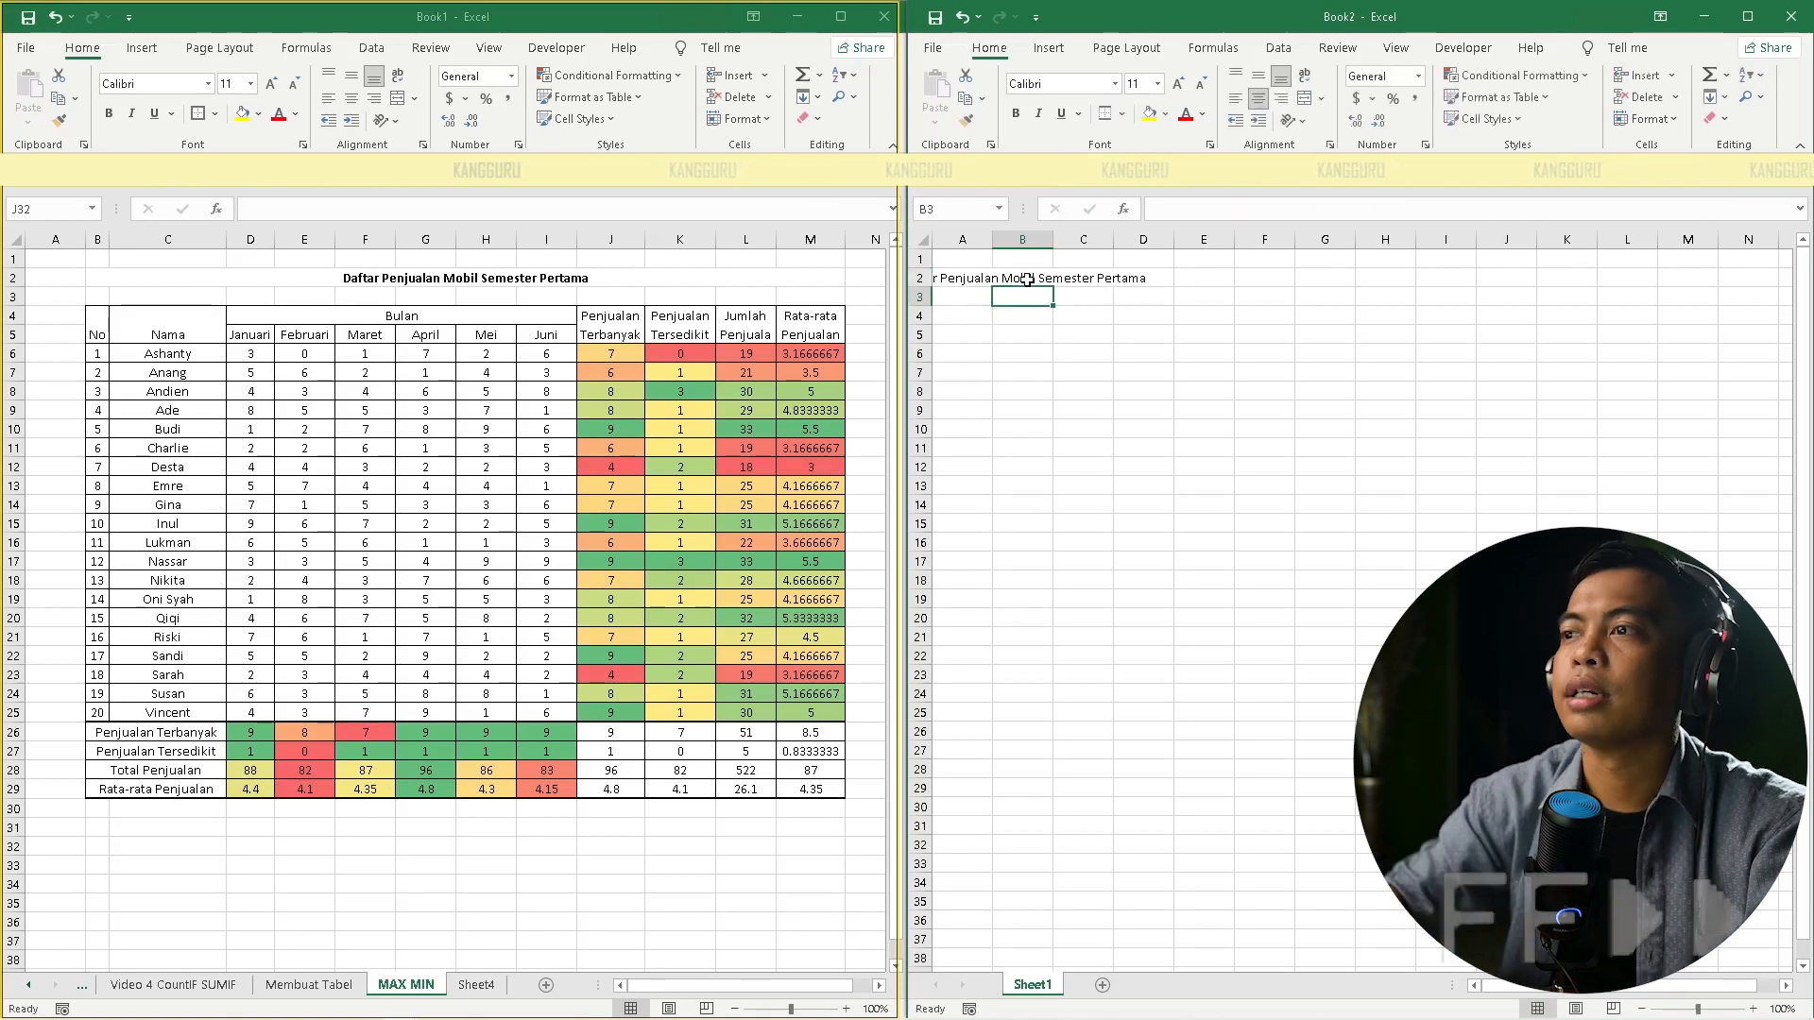
Left-align the table title in cell B2
left_click(1027, 281)
key("alt+h")
key("a")
key("c")
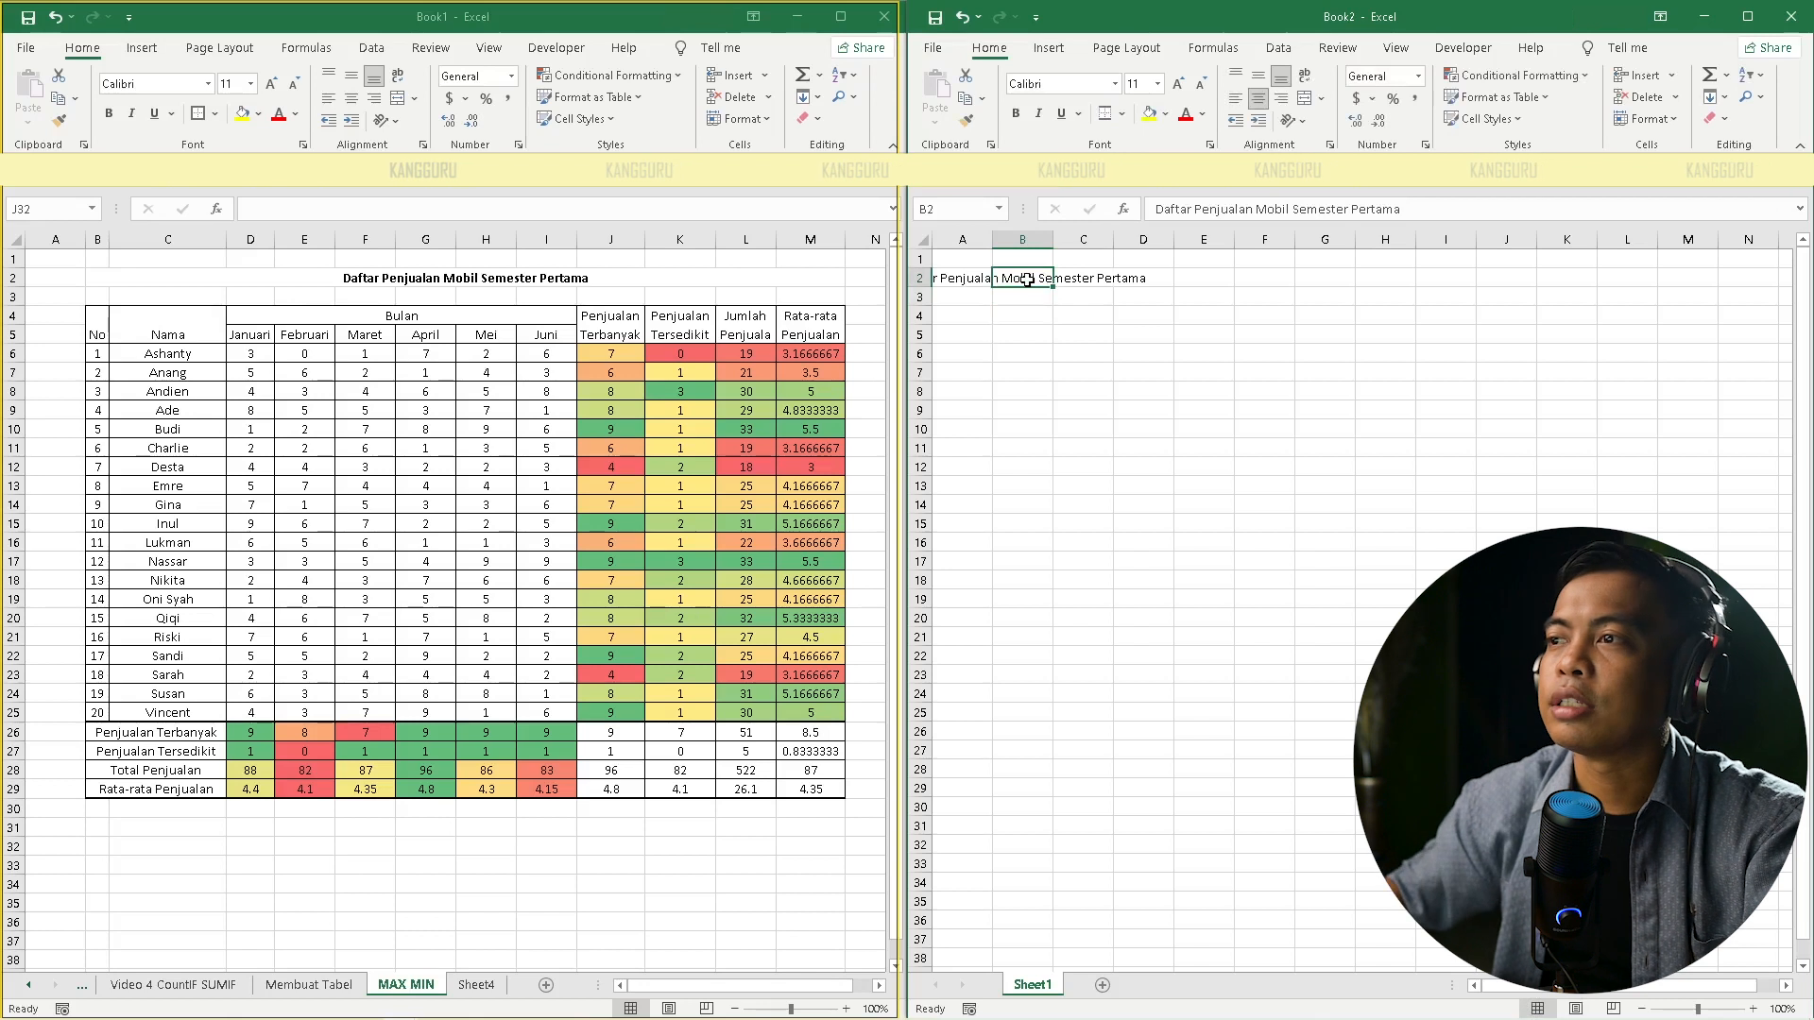
left_click(1238, 98)
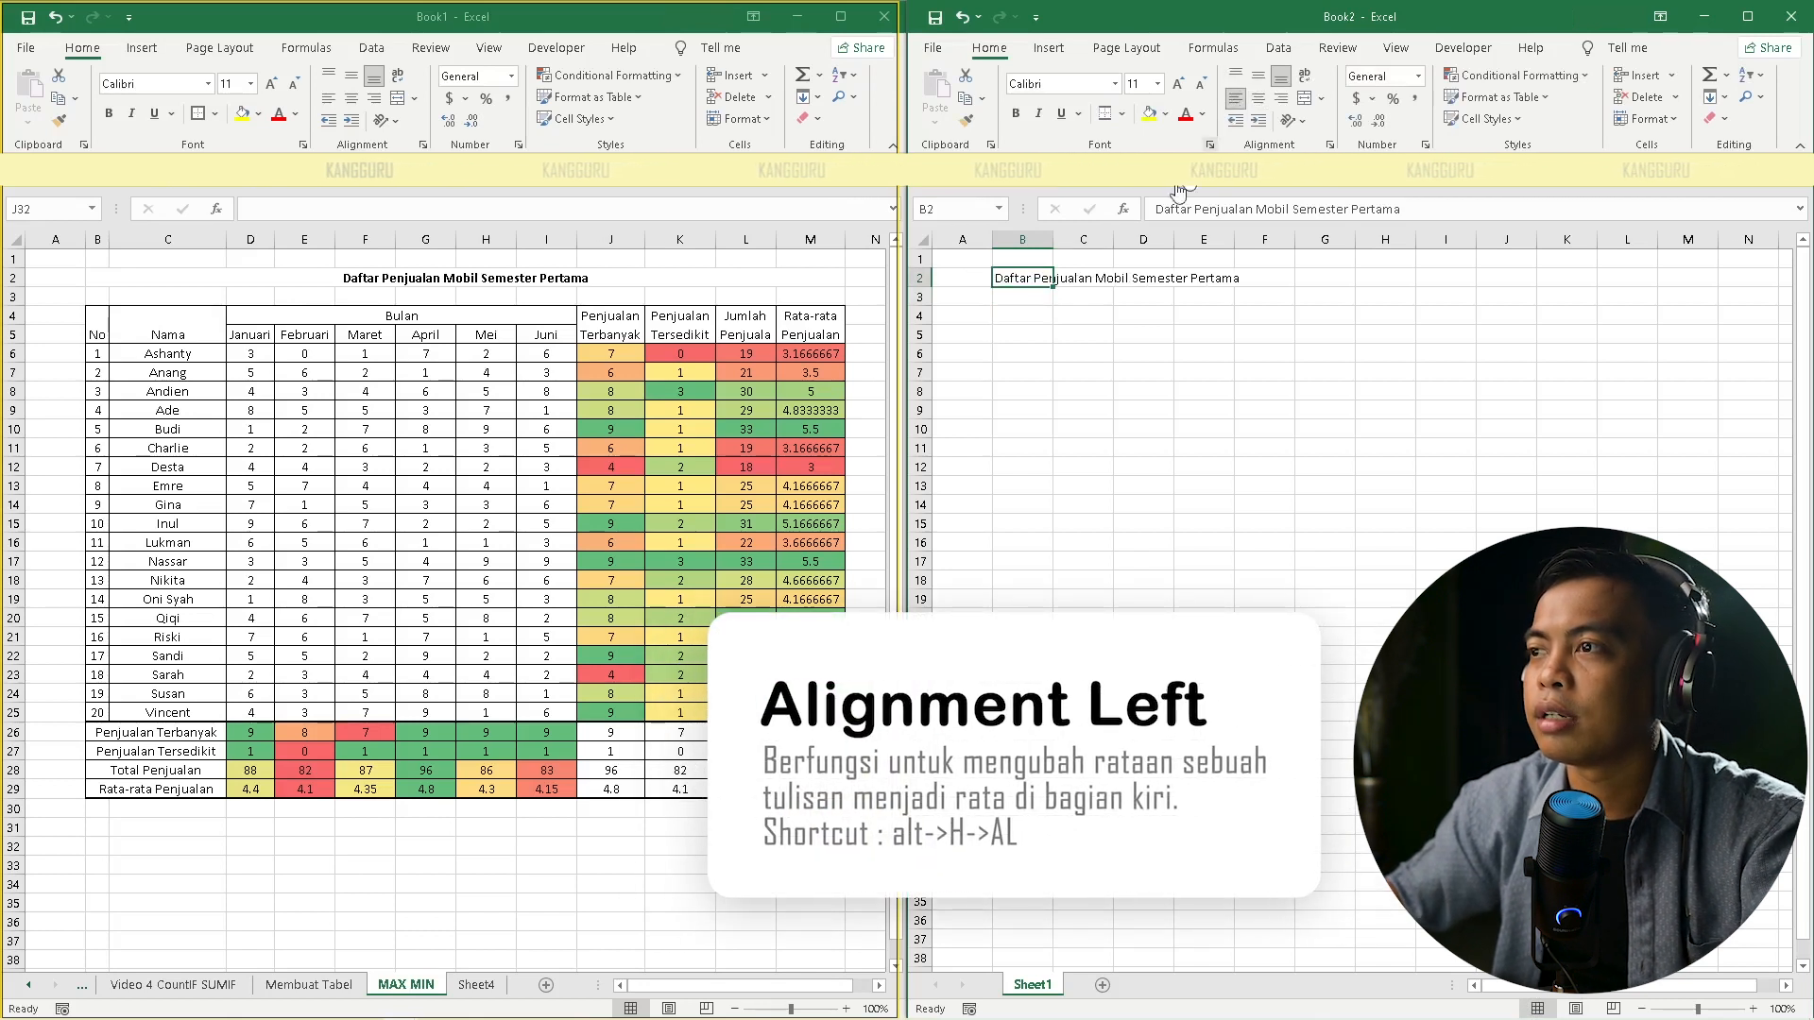
Enter the headings "No", "Nama" and "Bulan" in cells B4, C4 and D4
left_click(1020, 314)
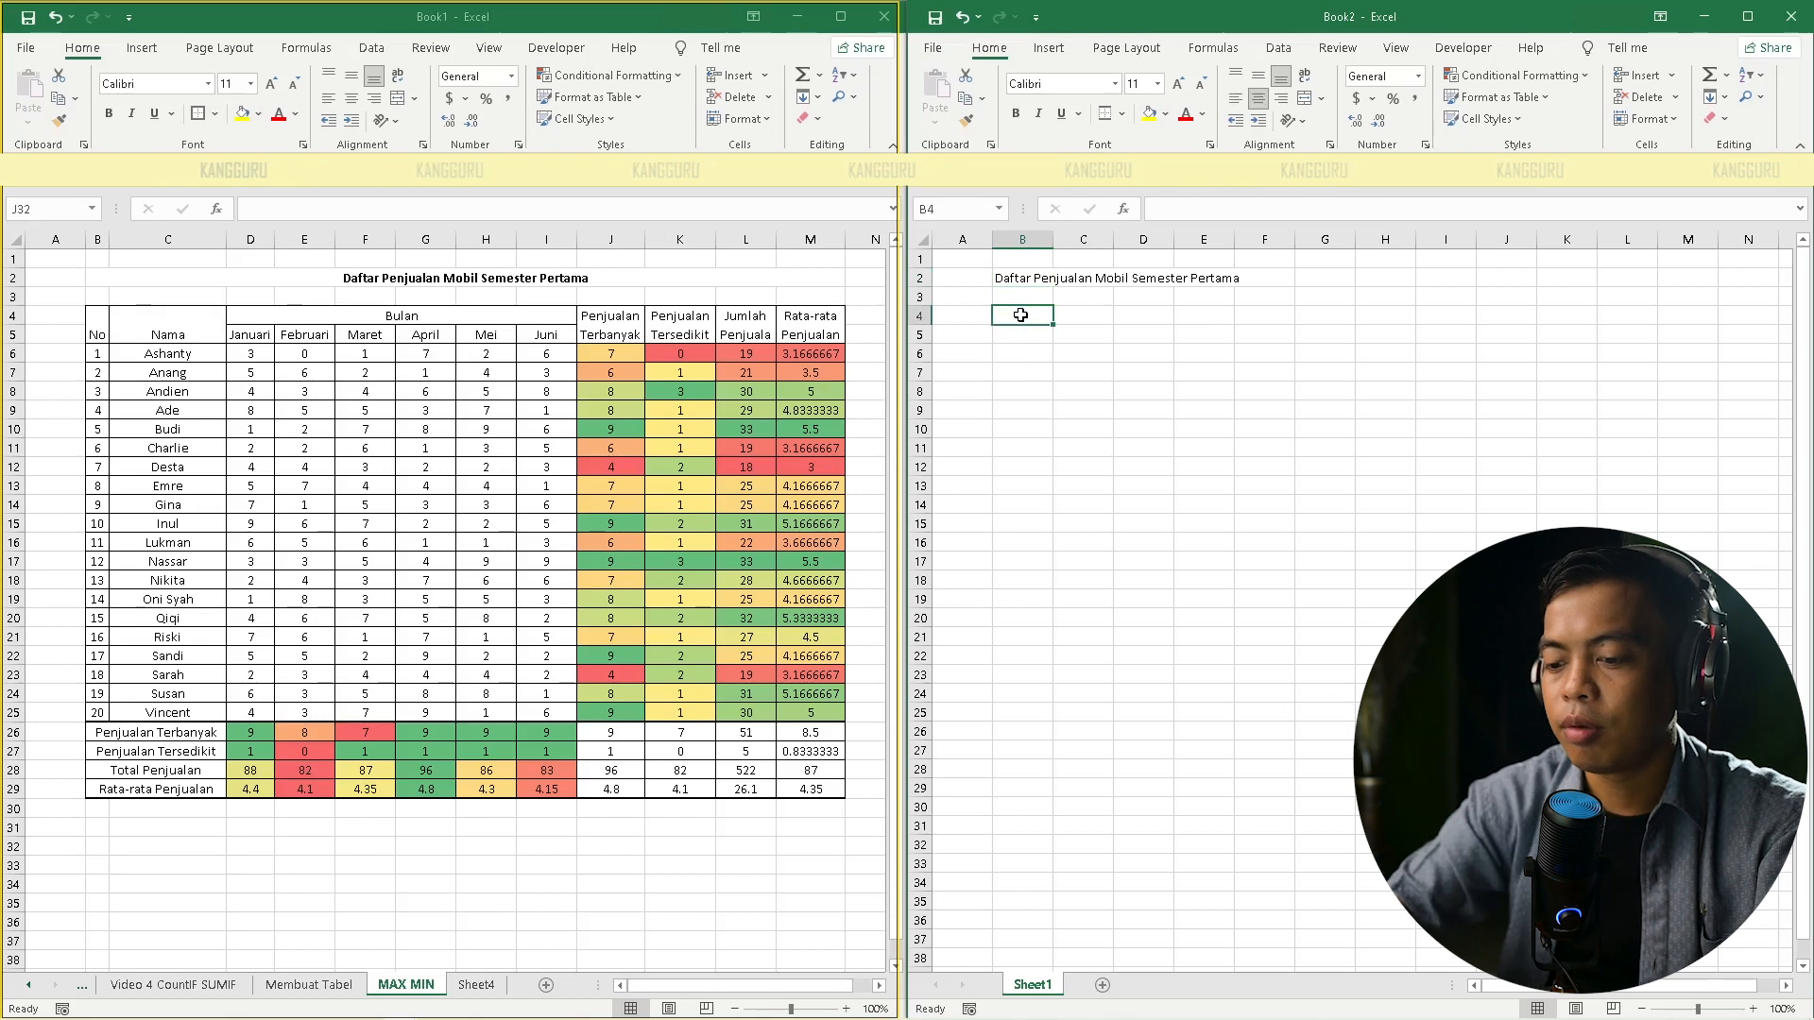
type("No")
key("Tab")
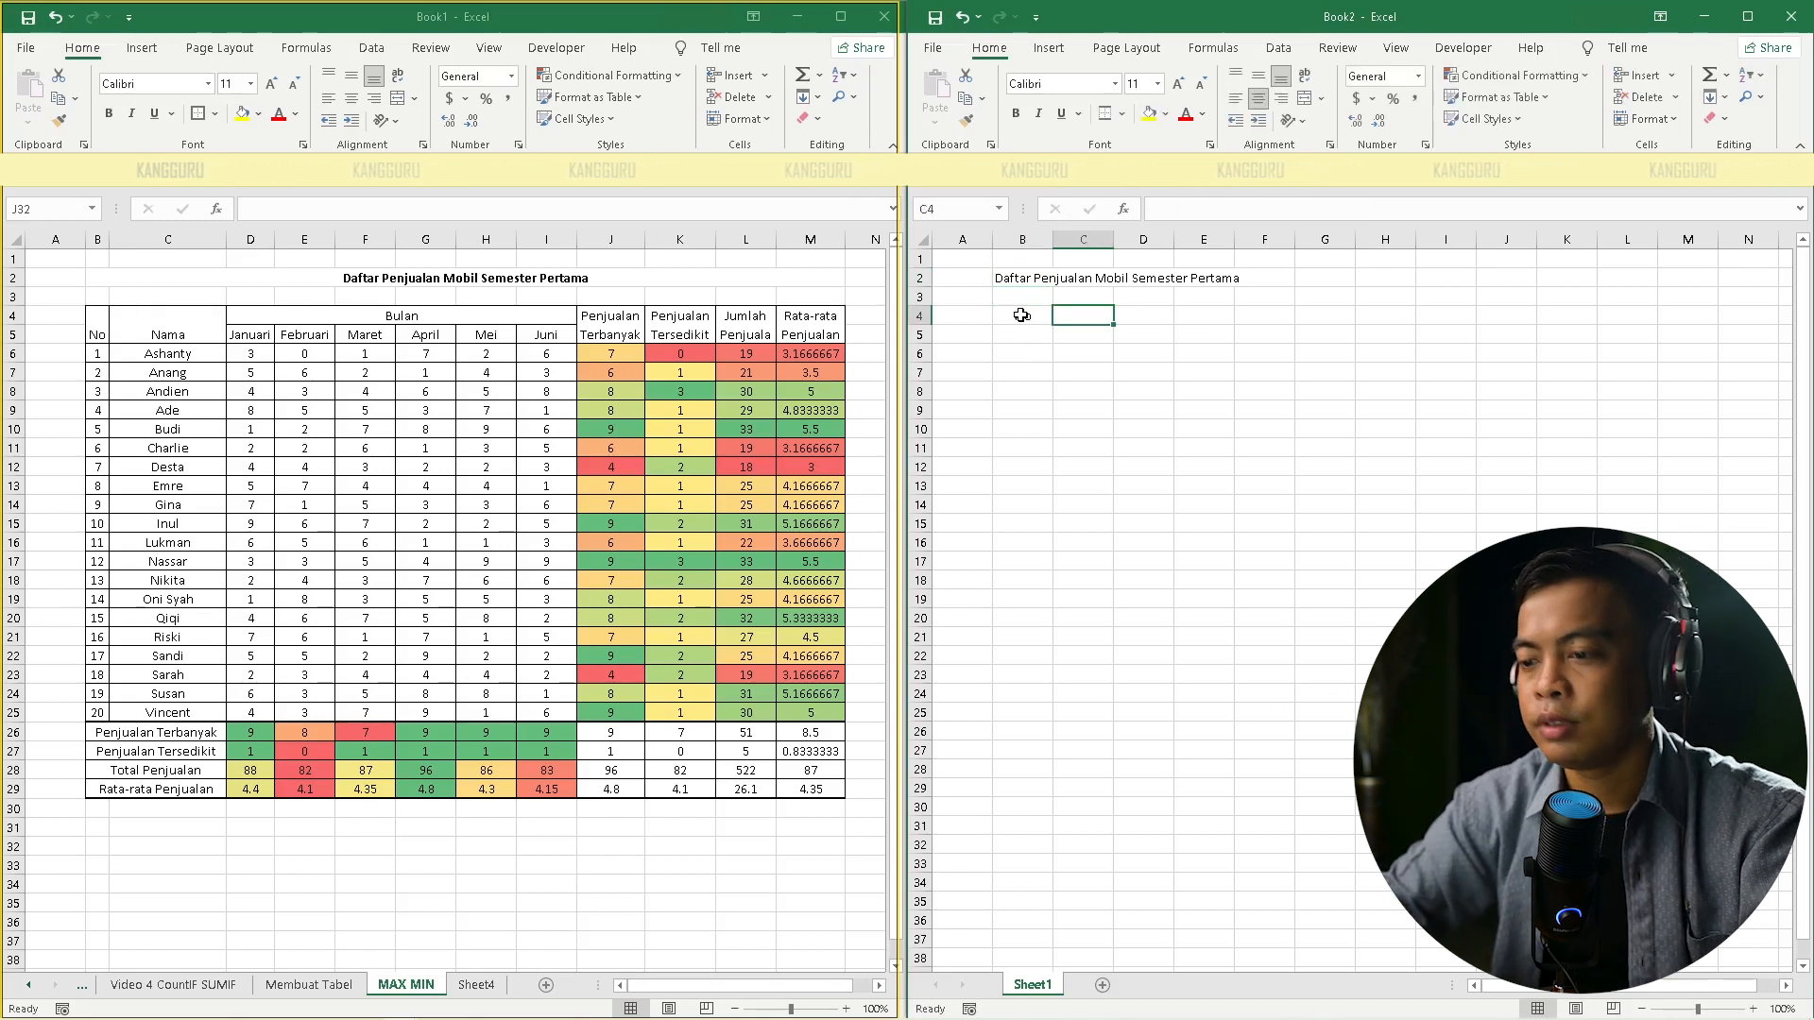
type("Nama")
key("Tab")
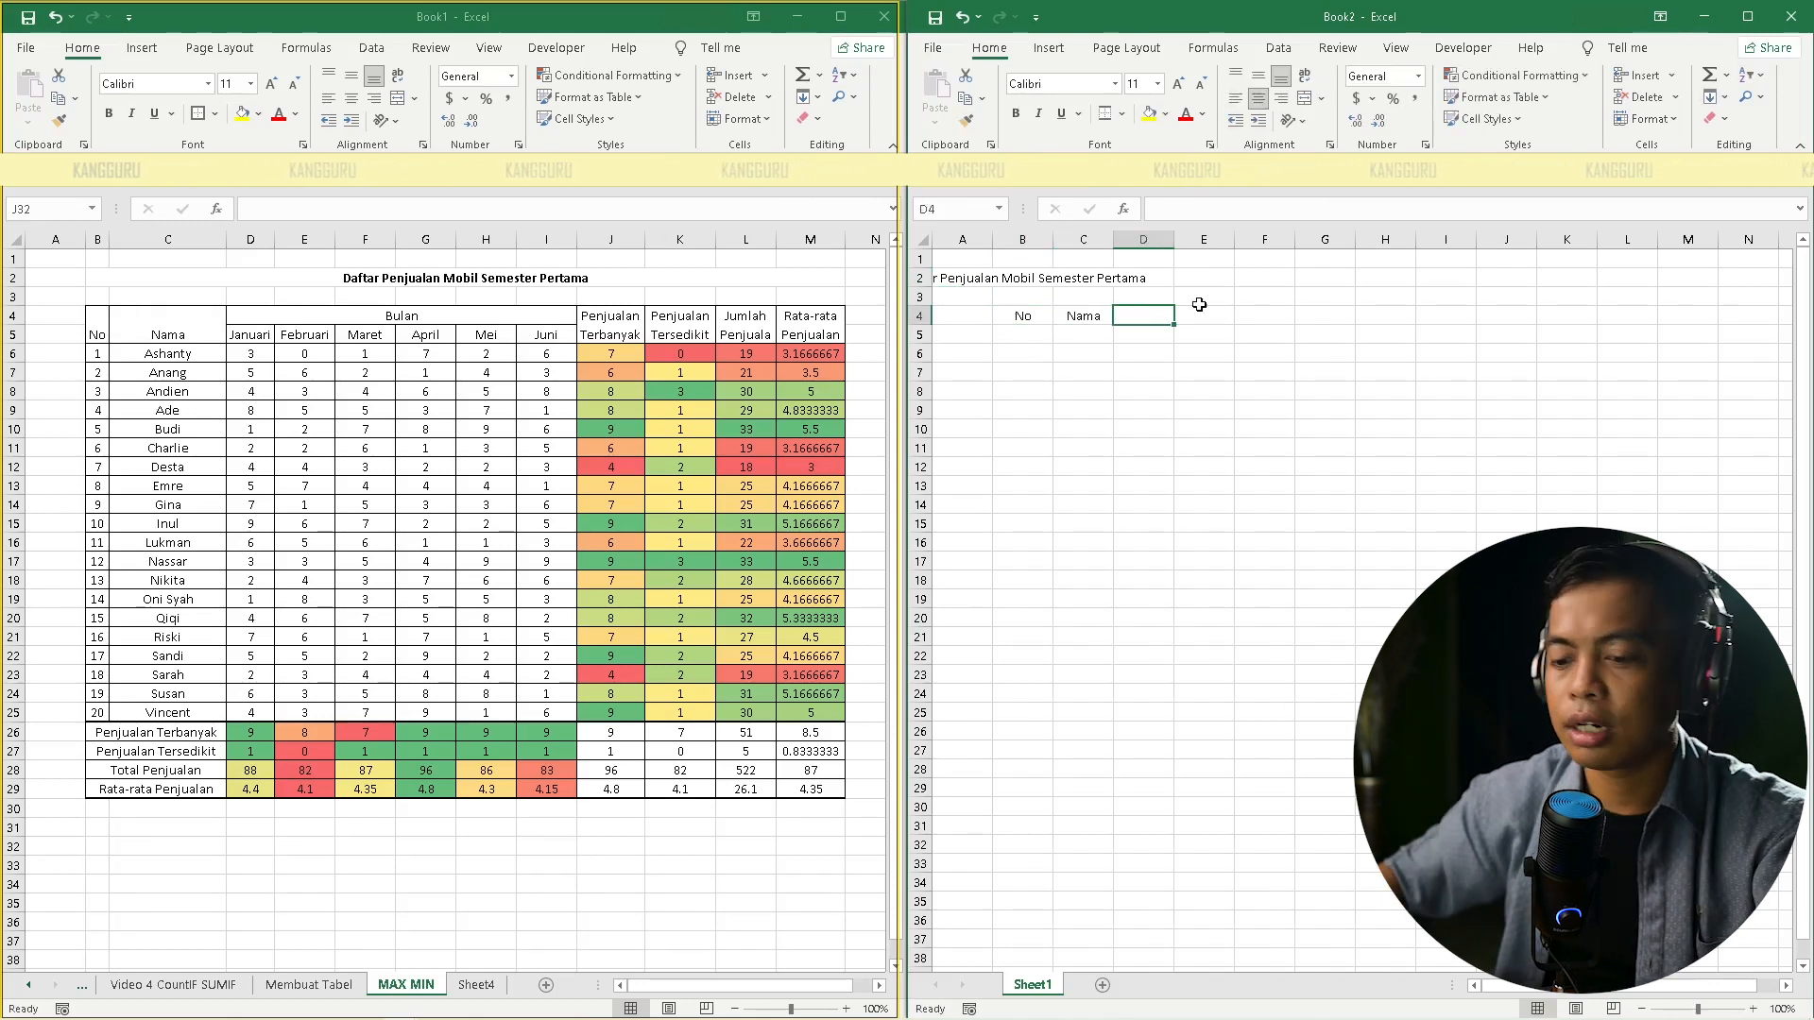
type("Bulan")
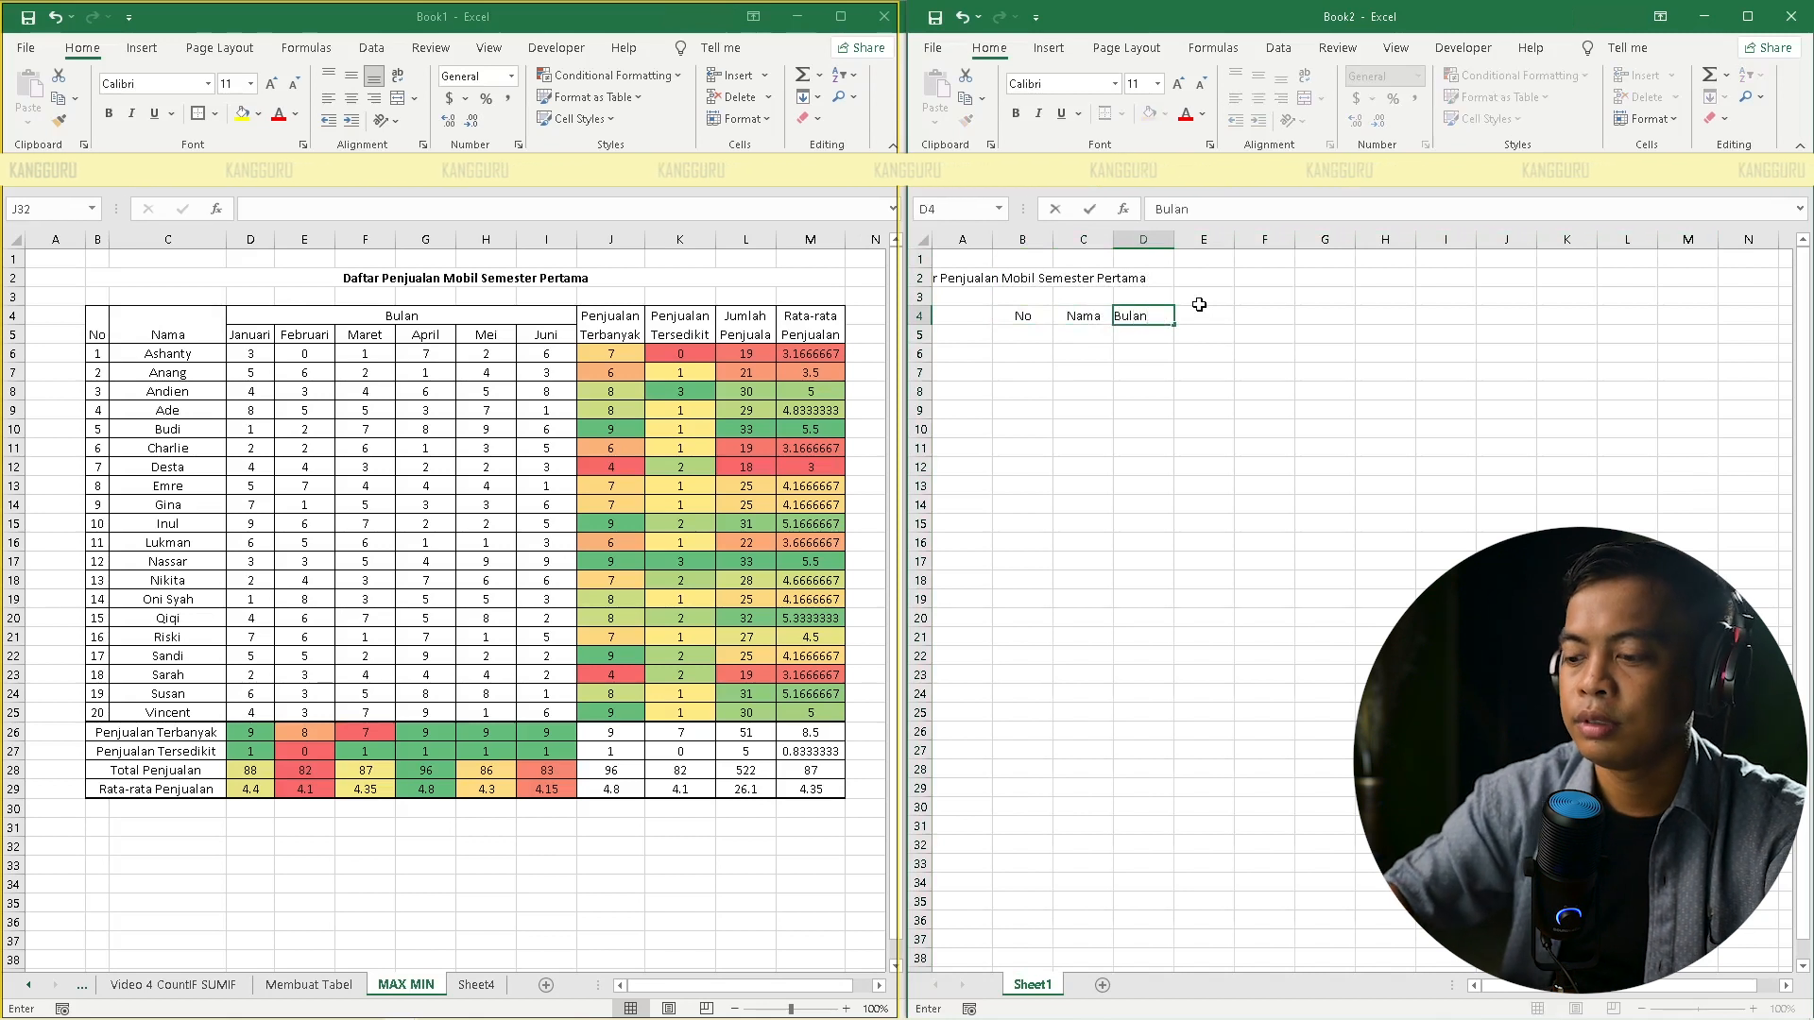
key("Return")
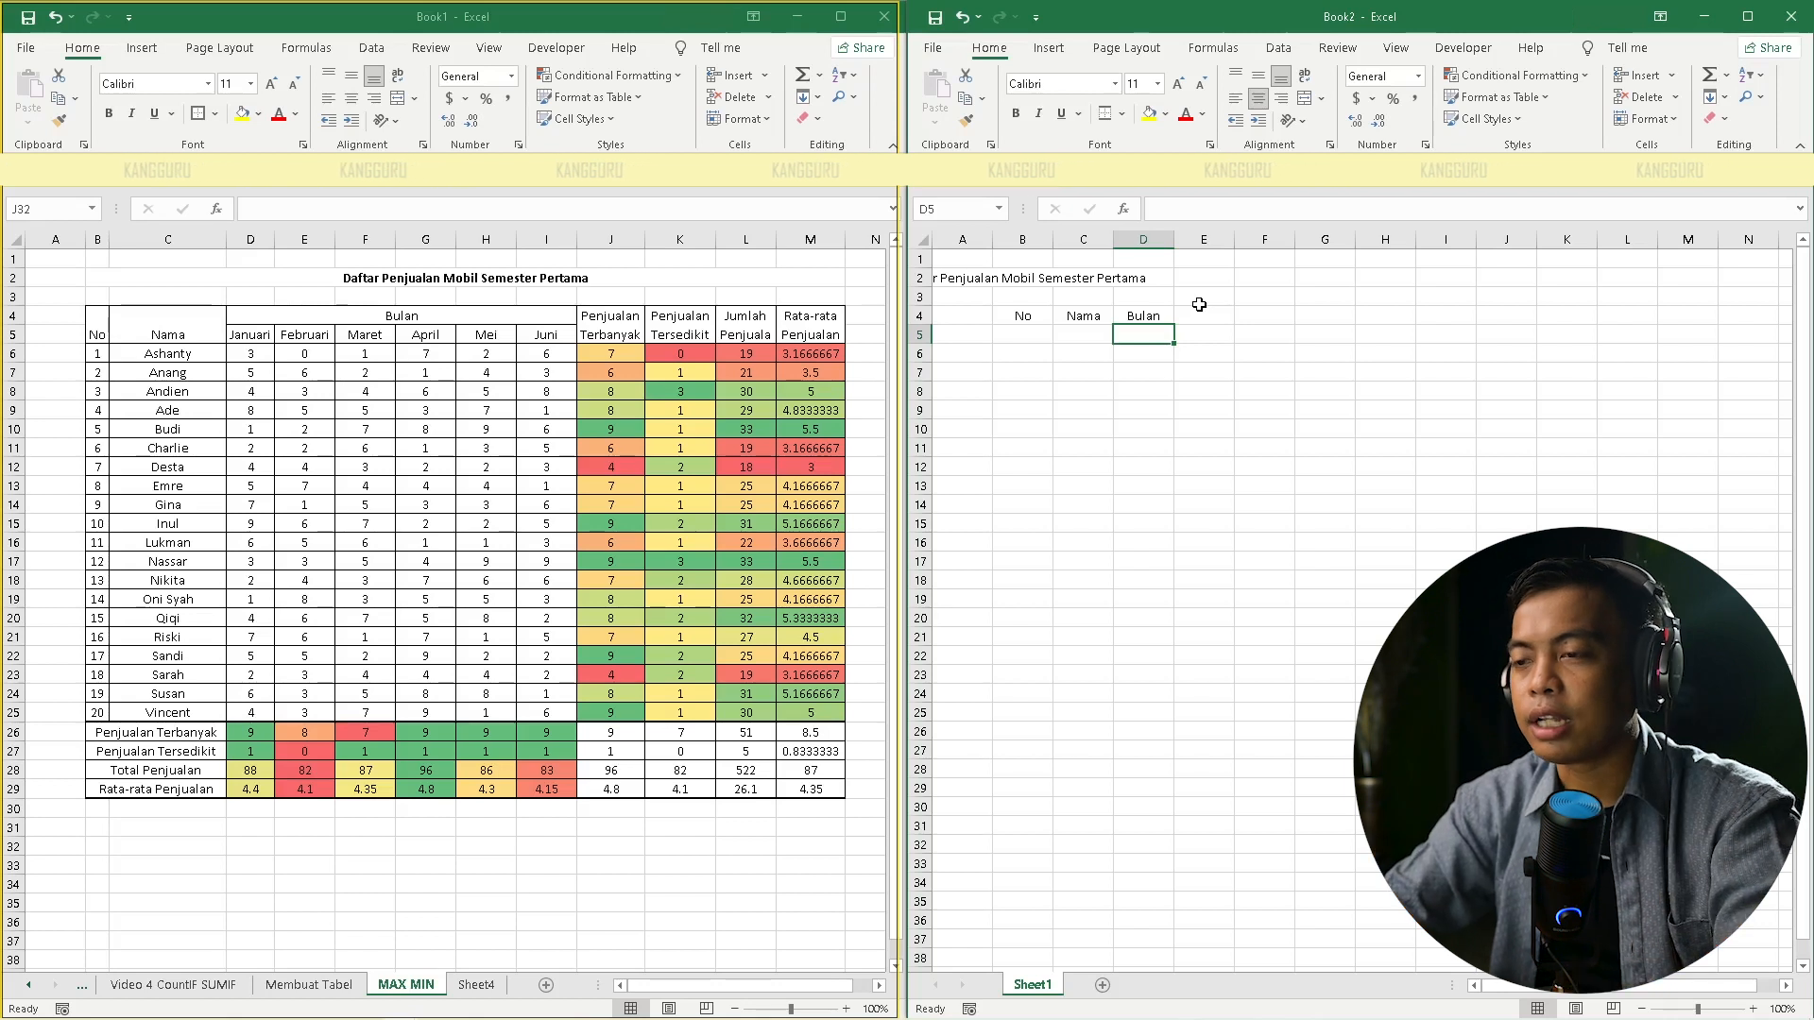
Enter the month headings Januari, Februari, Maret, April, Mei and Juni in cells D5 to I5
key("Right")
key("Left")
key("Up")
key("Down")
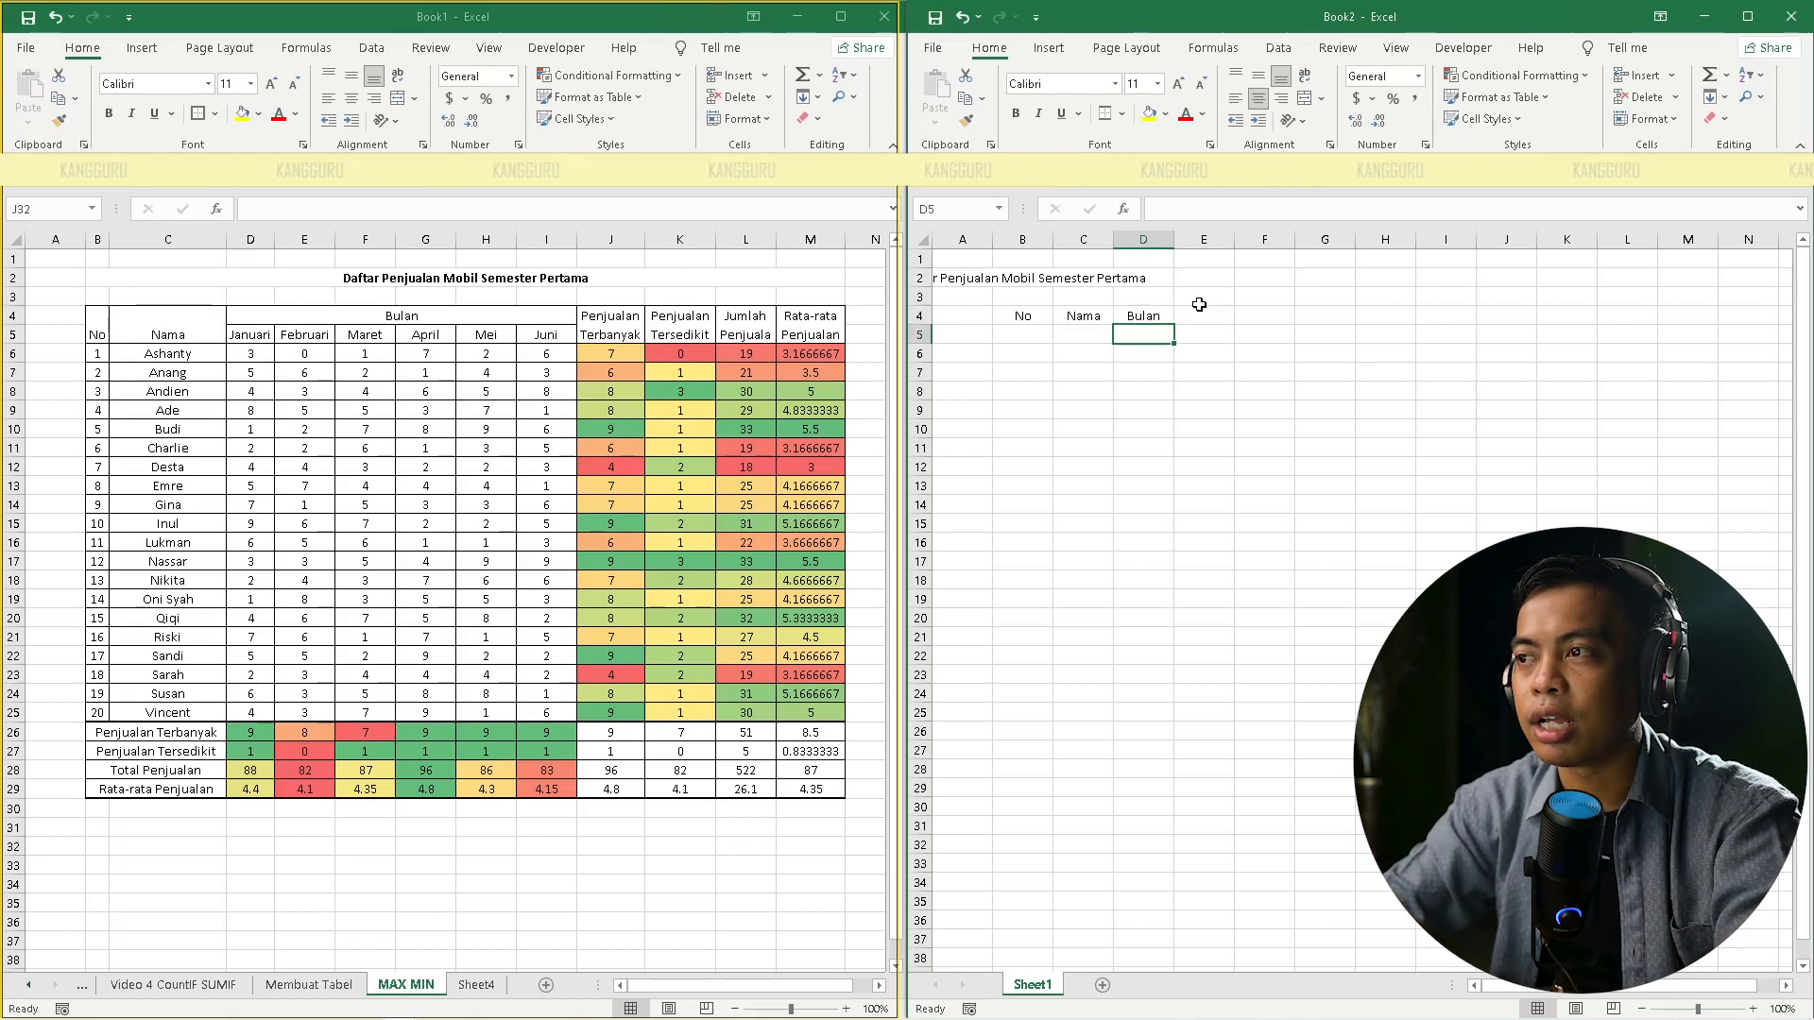
type("Janaari")
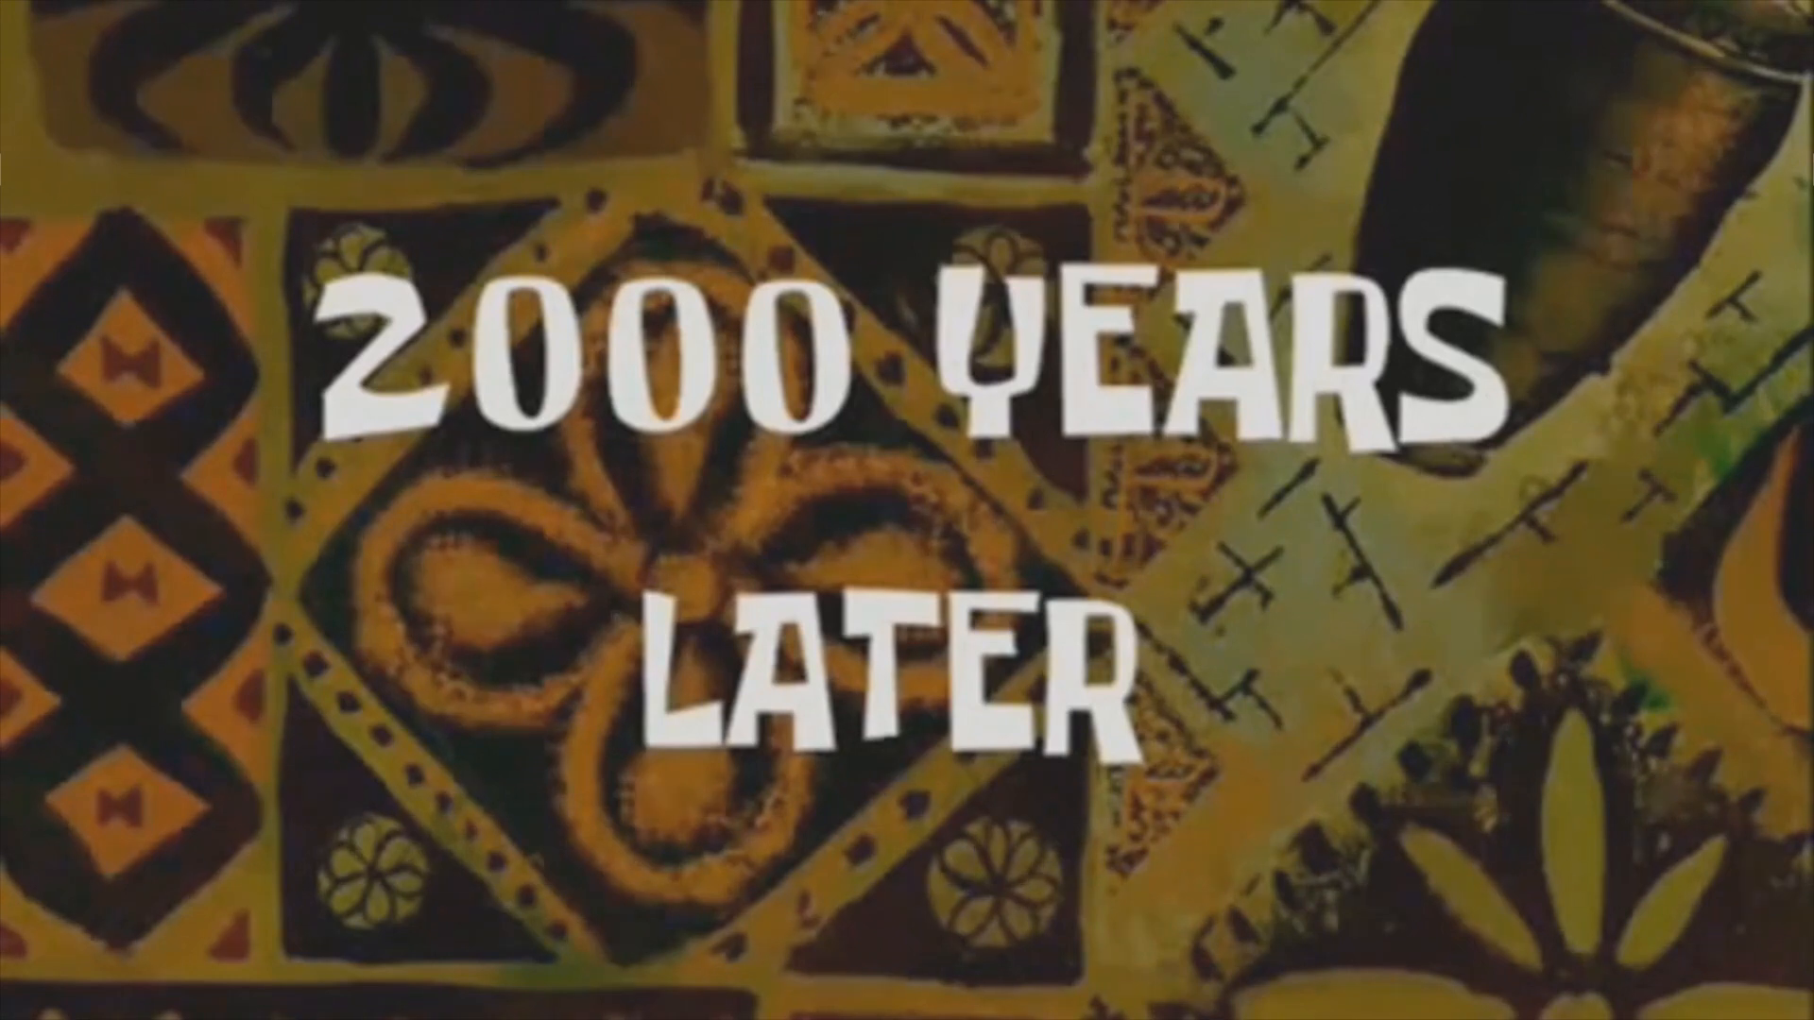
type("Juni")
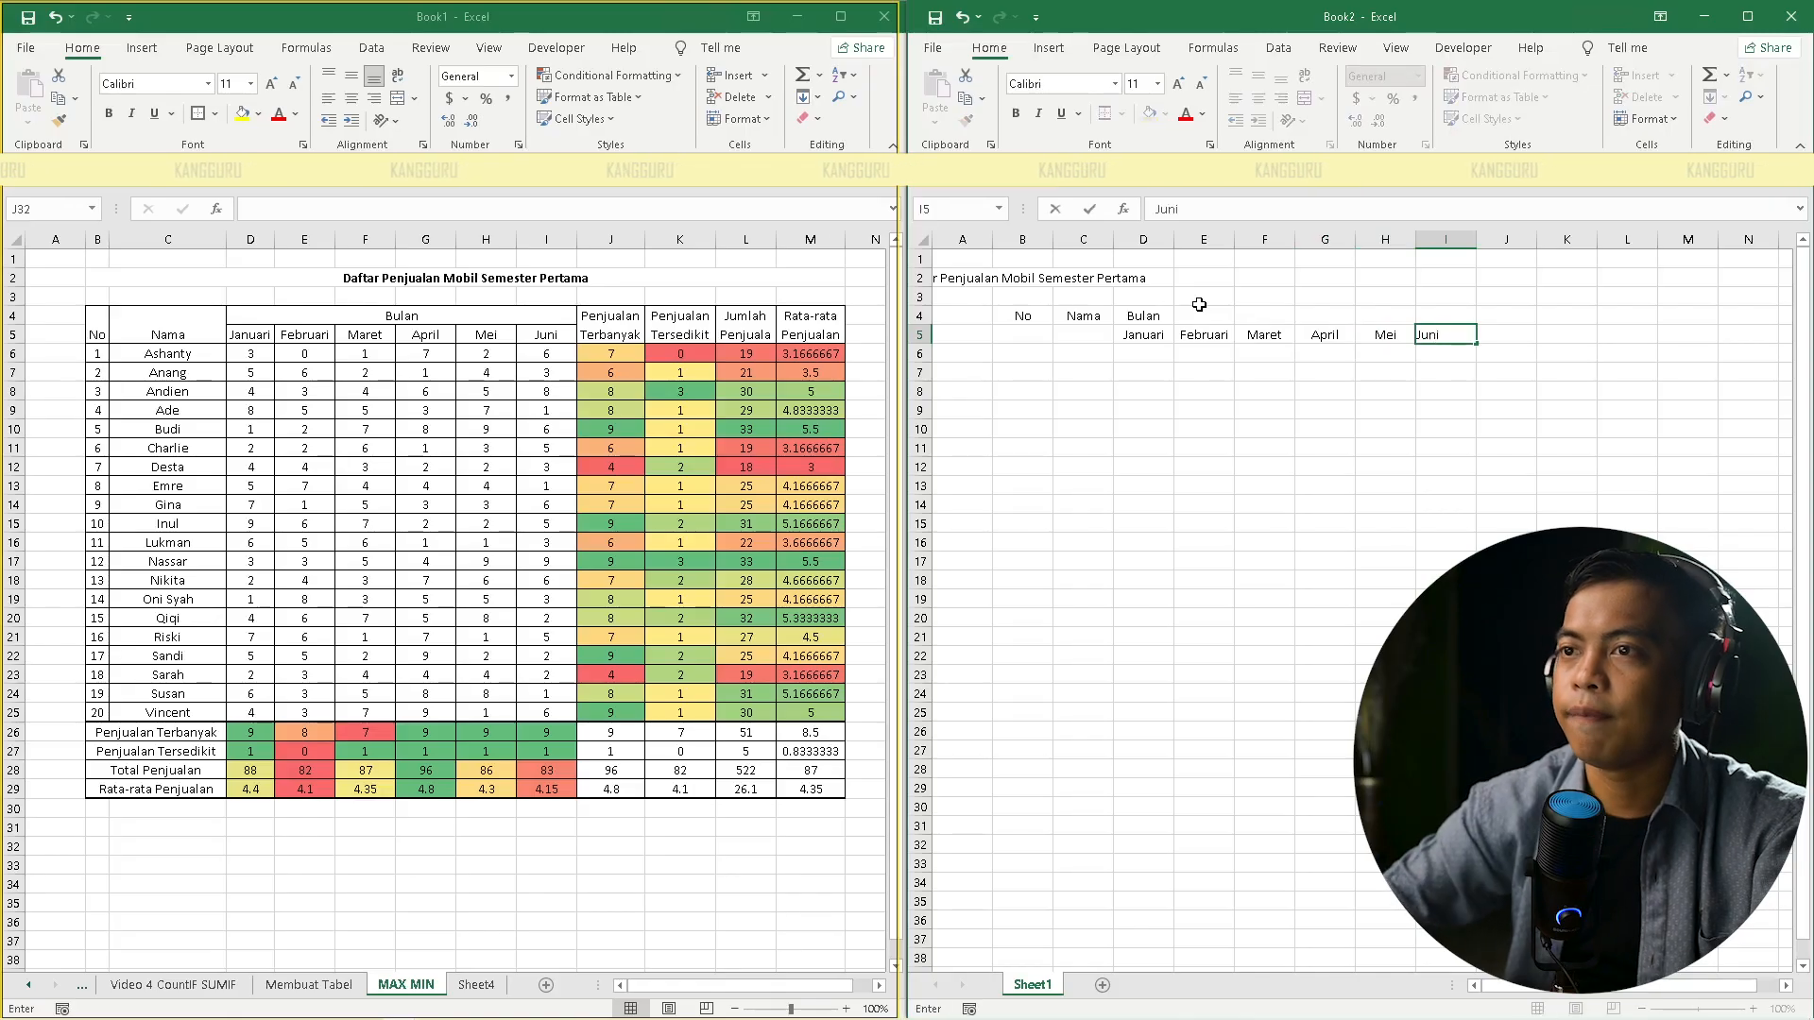
key("Tab")
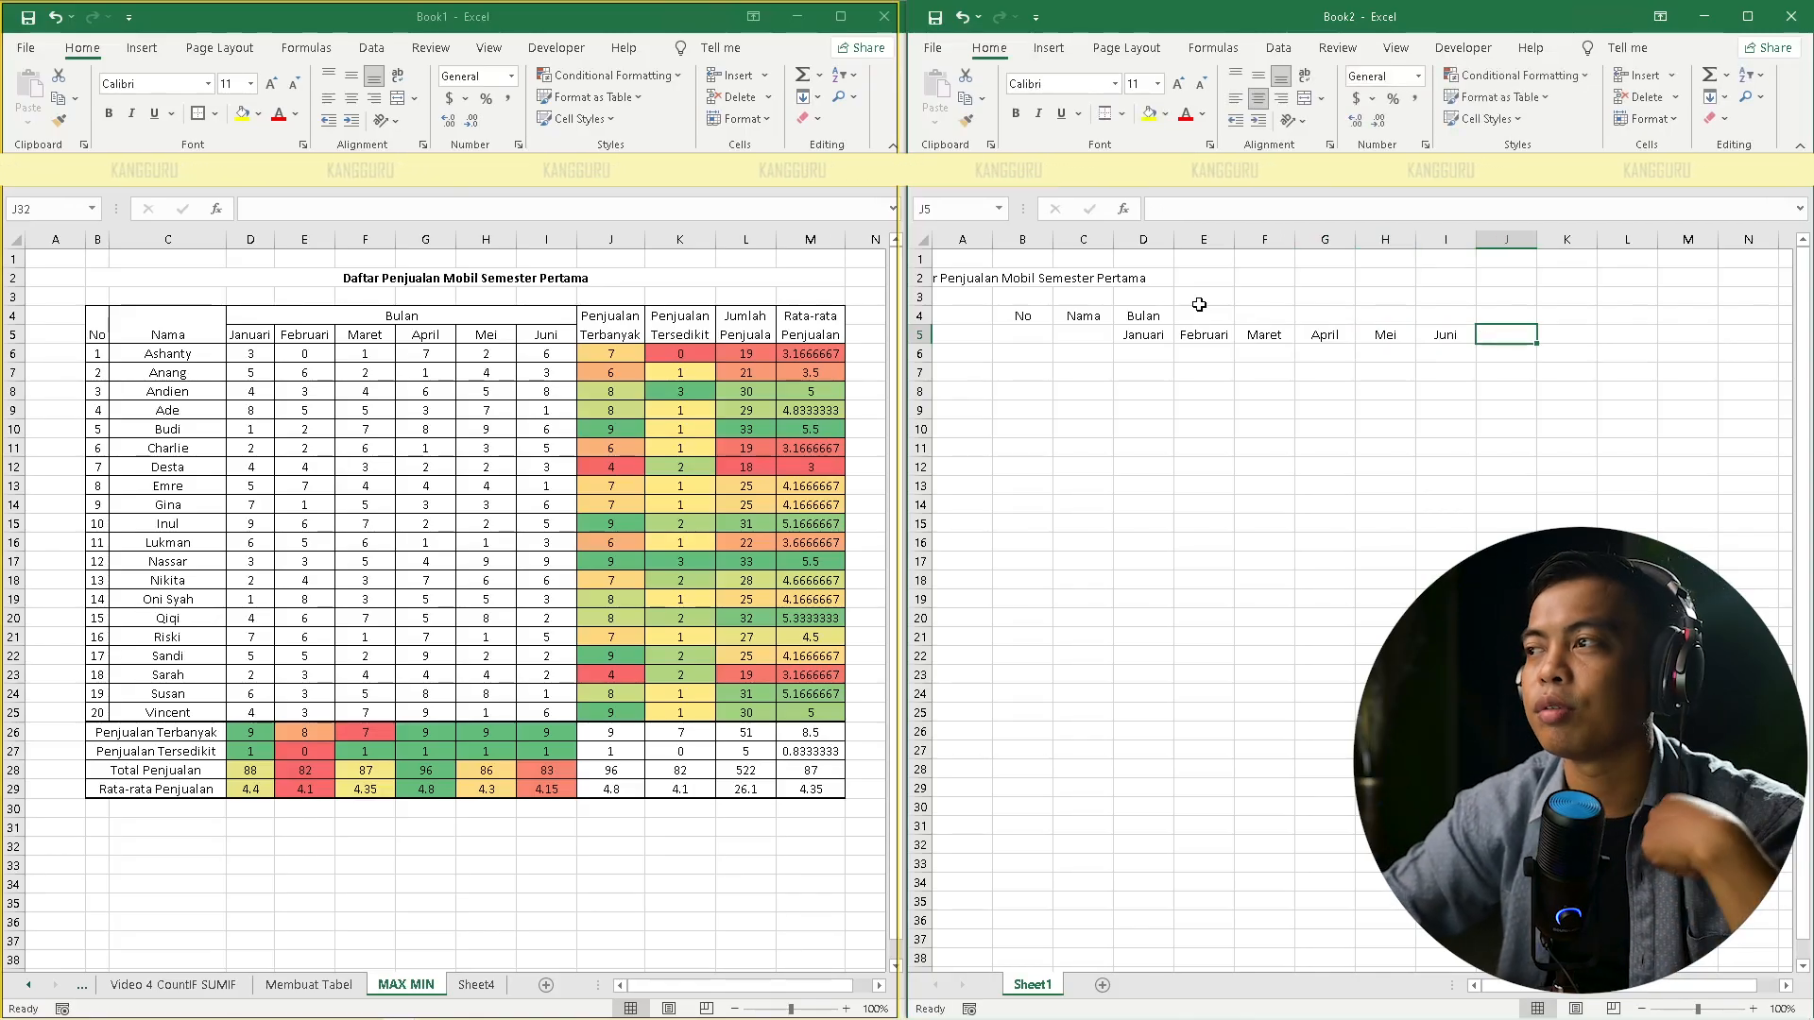
Enter "Penjualan Terbanyak", "Penjualan Tersedikit", "Jumlah Penjualan" and "Rata-rata Penjualan" as headings in cells J4 to M4
key("Up")
type("Penjua")
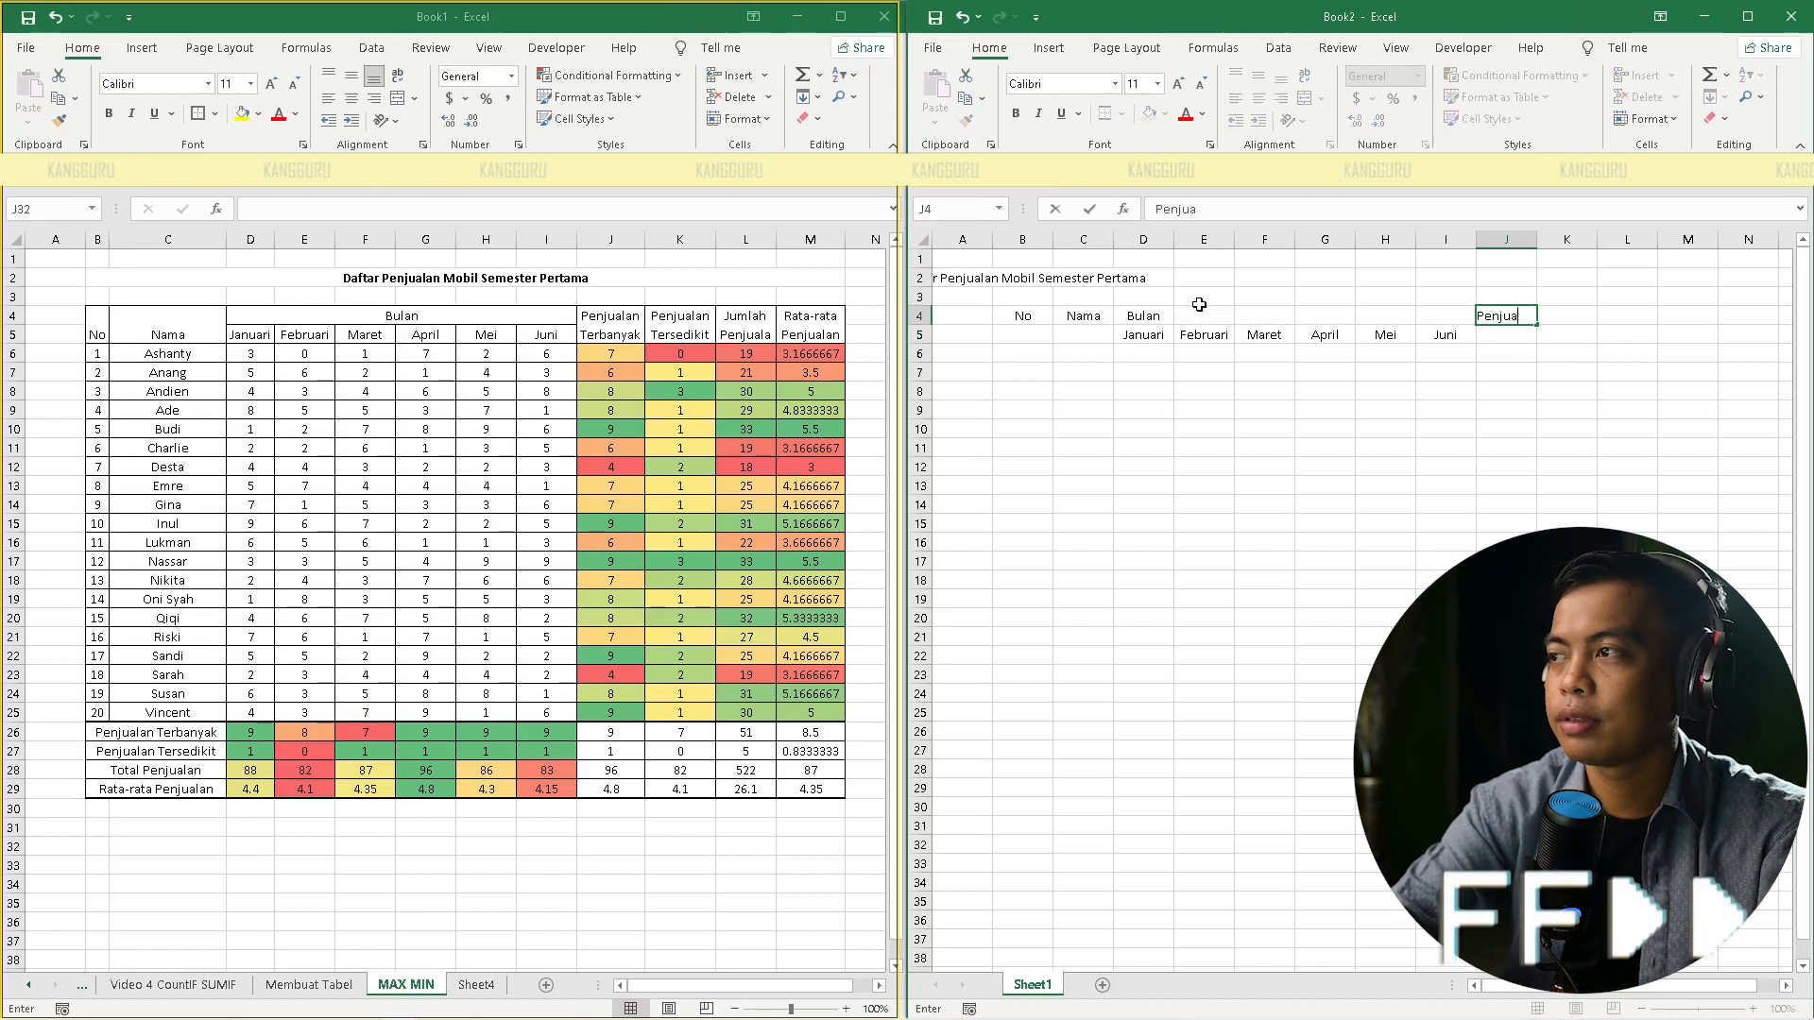
type("lan Terbanyak")
key("Tab")
type("Penjualan Tersedikit")
key("Tab")
type("Jumlah Penjualan")
key("Tab")
type("Rata-rata Penjualan")
key("Return")
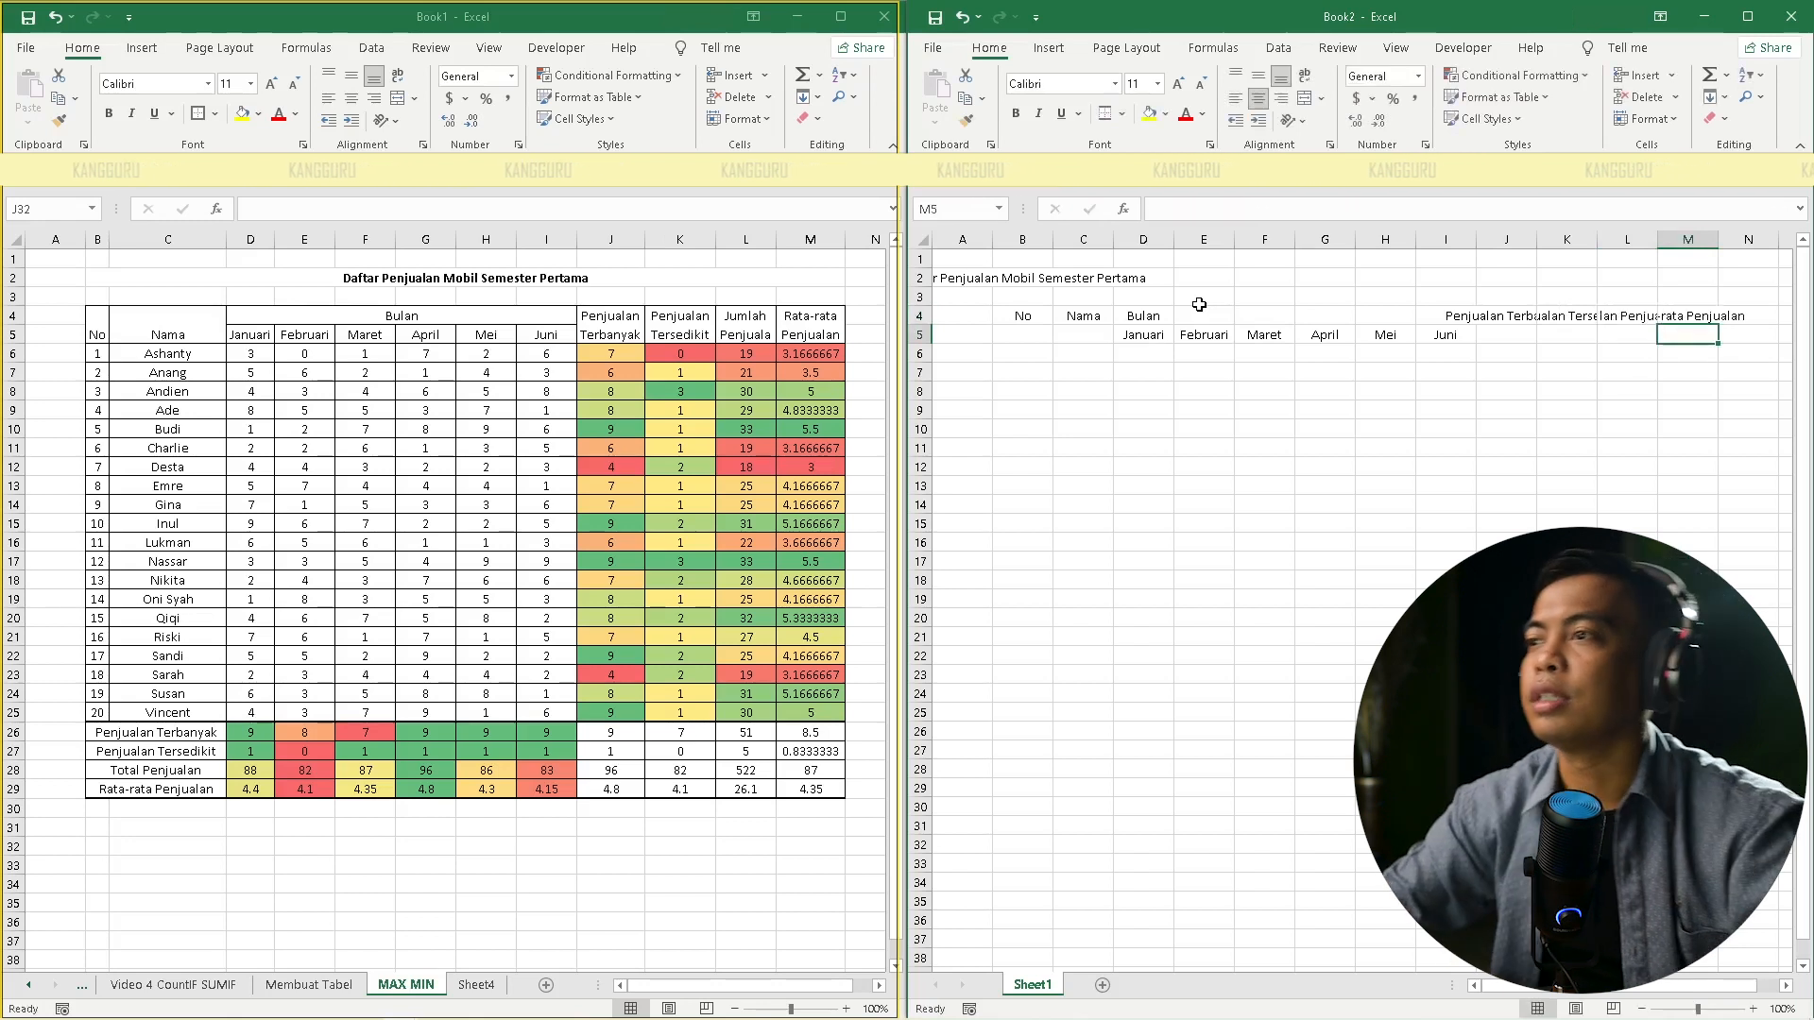
Merge and center cells B4:B5 for the "No" heading
key("Up")
key("Up")
key("Left")
key("Left")
key("Left")
key("Left")
key("Left")
key("Left")
key("Left")
key("Left")
key("Left")
key("Left")
key("Left")
key("Down")
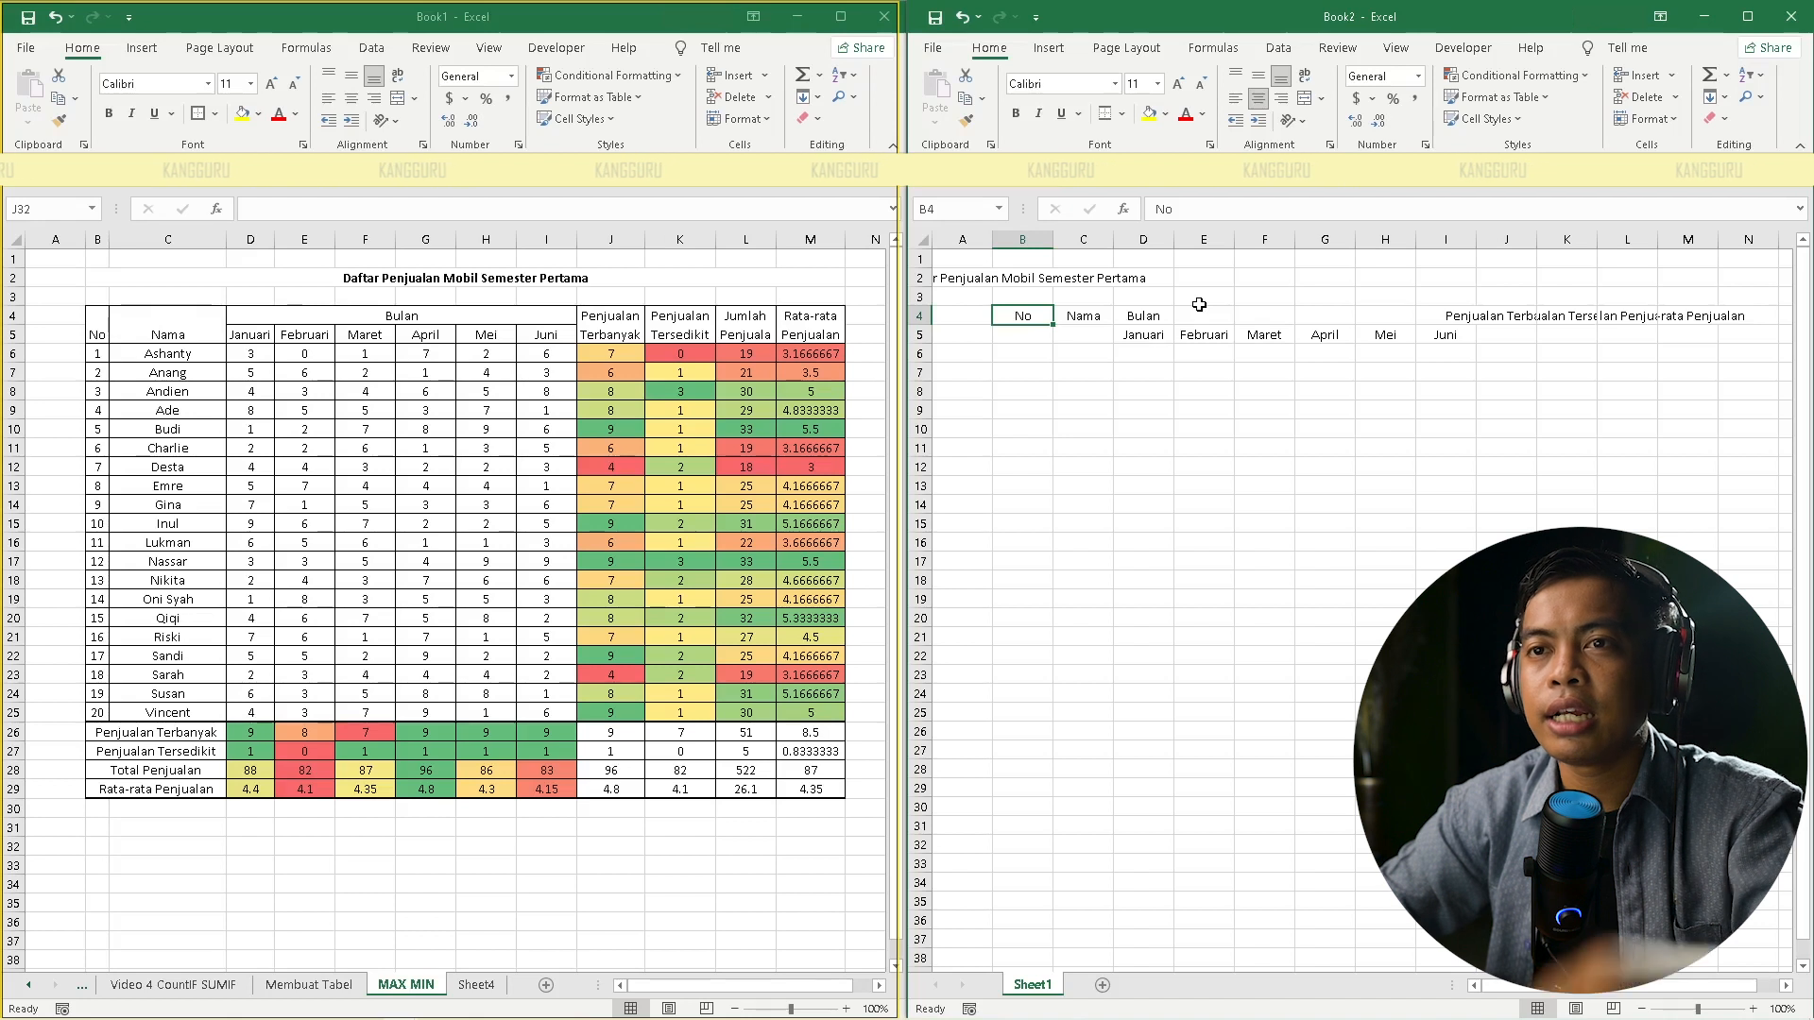
key("Down")
key("Up")
key("shift+Down")
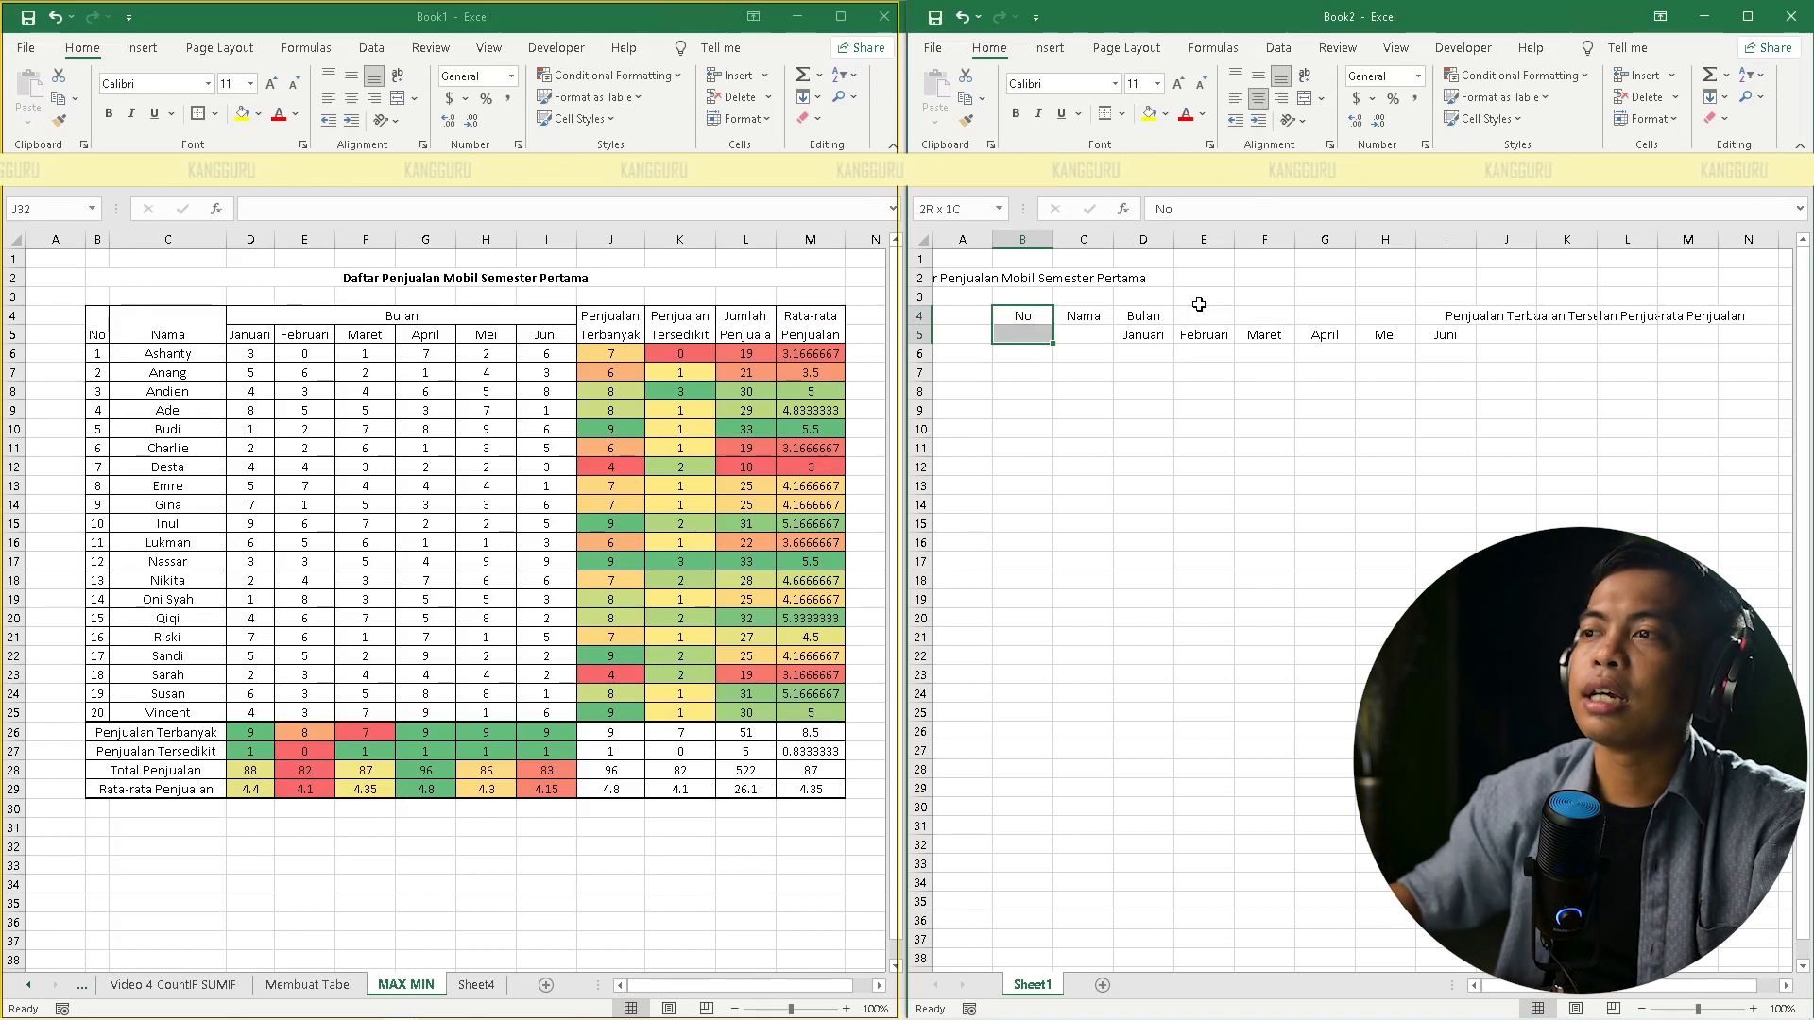
left_click(1199, 303)
left_click_drag(1025, 315, 1025, 337)
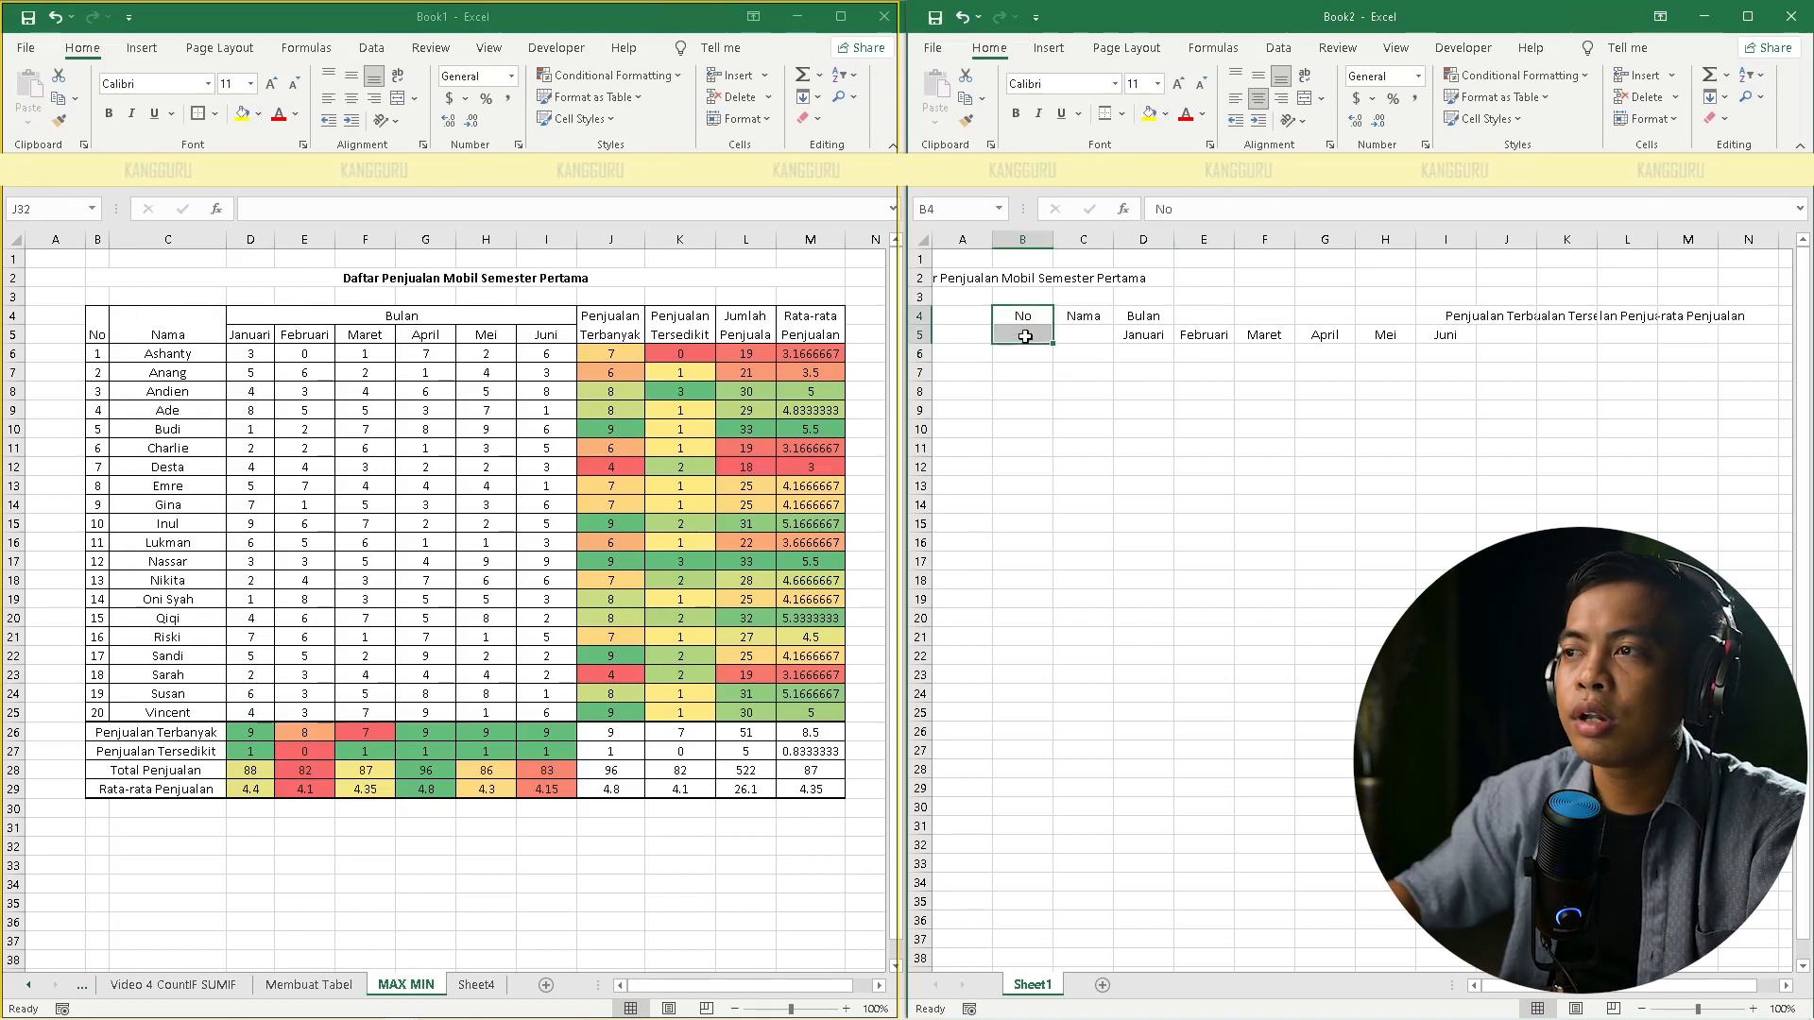
left_click(1322, 99)
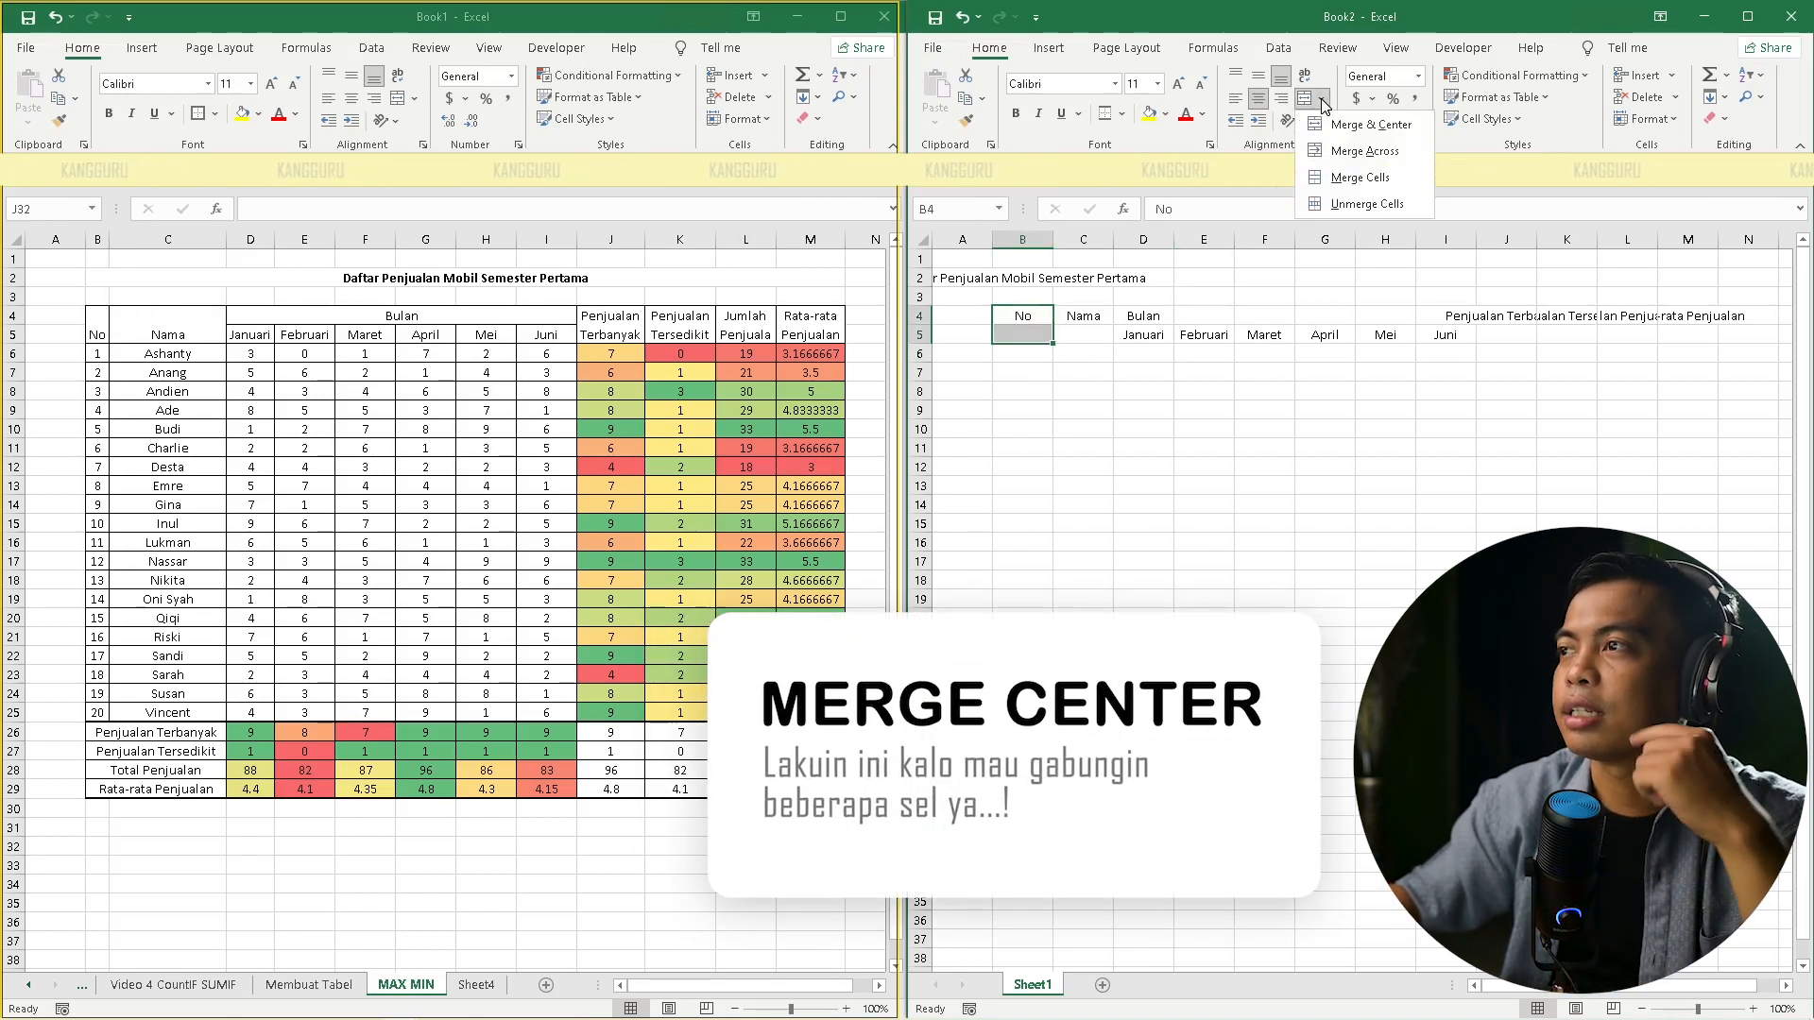
left_click(1371, 125)
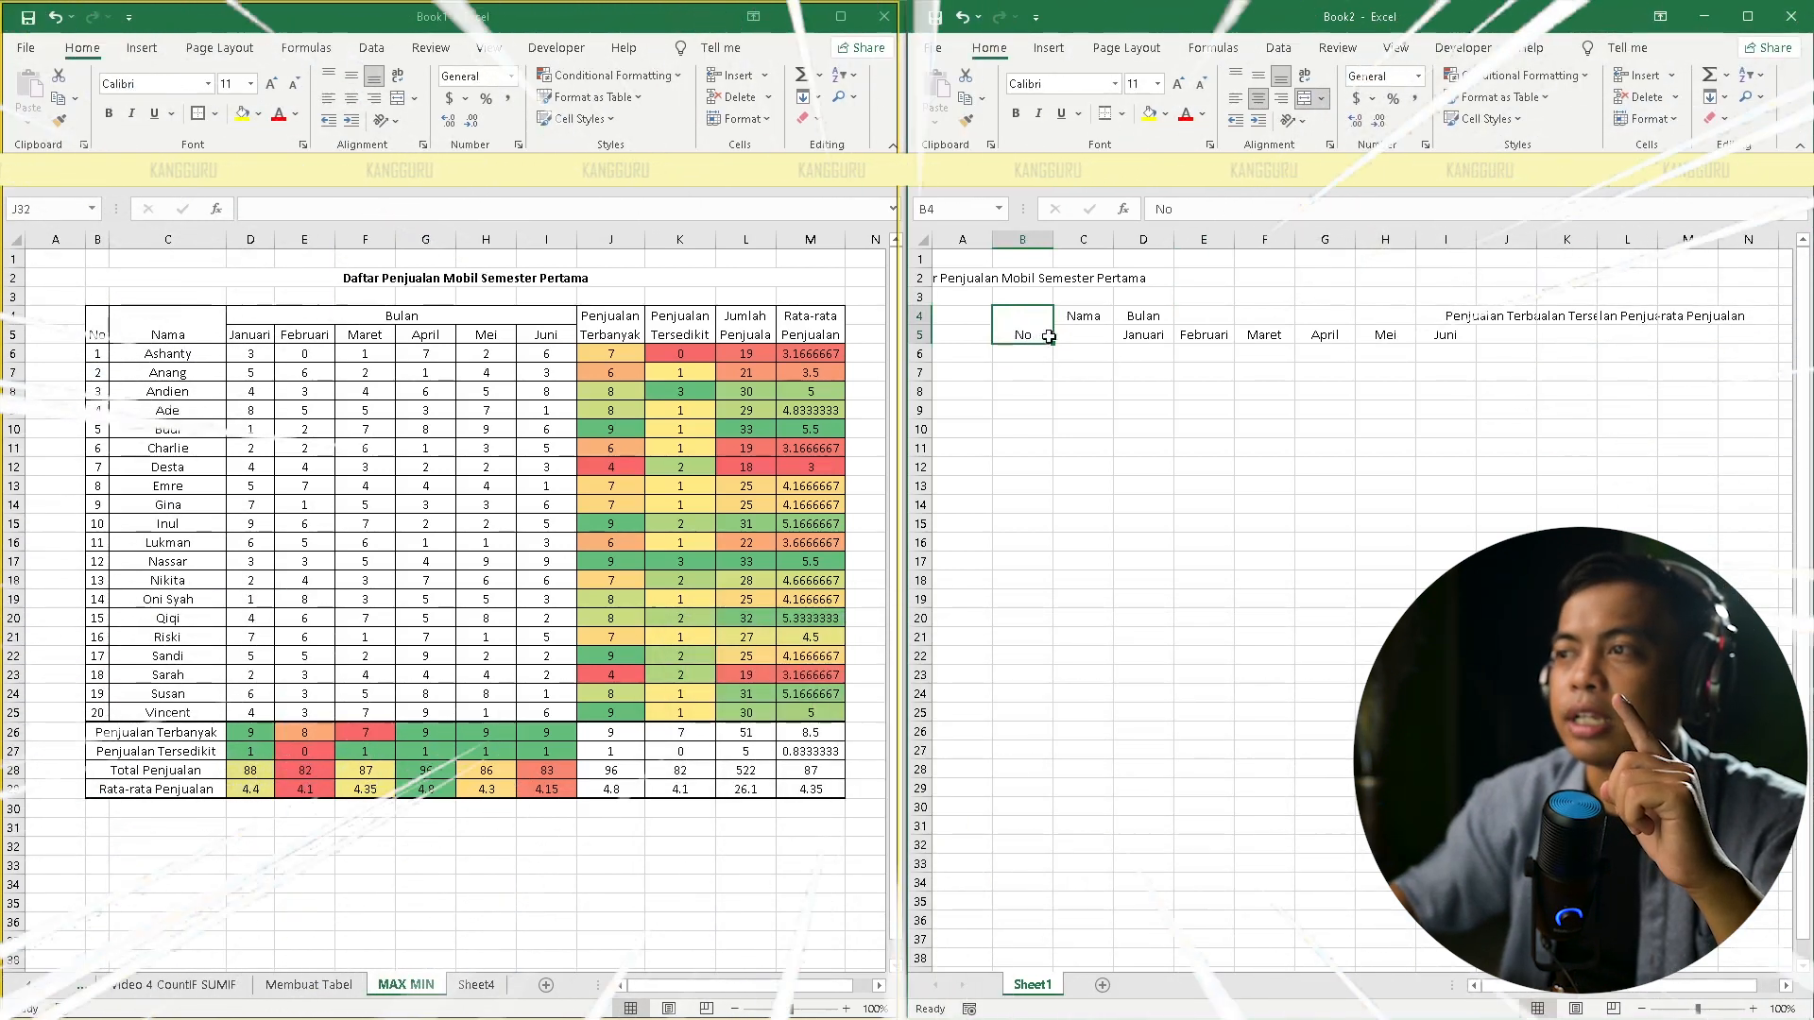
Merge and center cells C4:C5 for the "Nama" heading
left_click(1068, 316)
left_click_drag(1068, 315, 1077, 335)
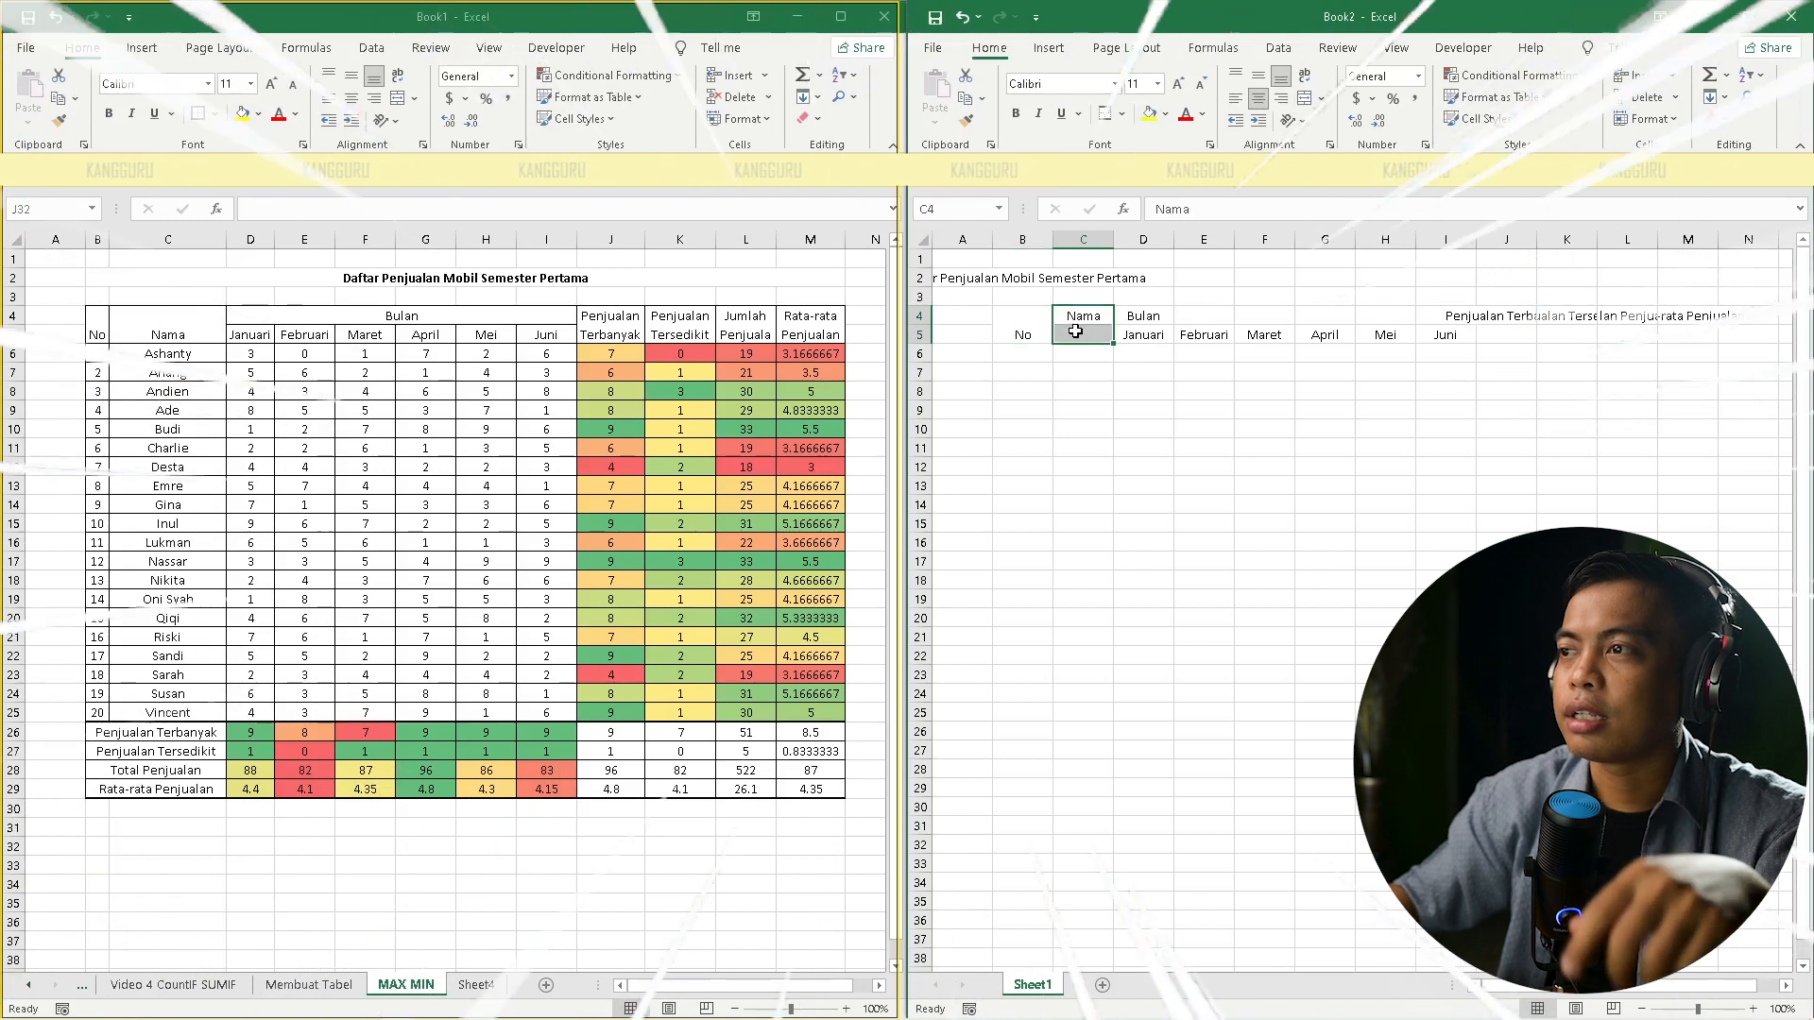
left_click(1306, 99)
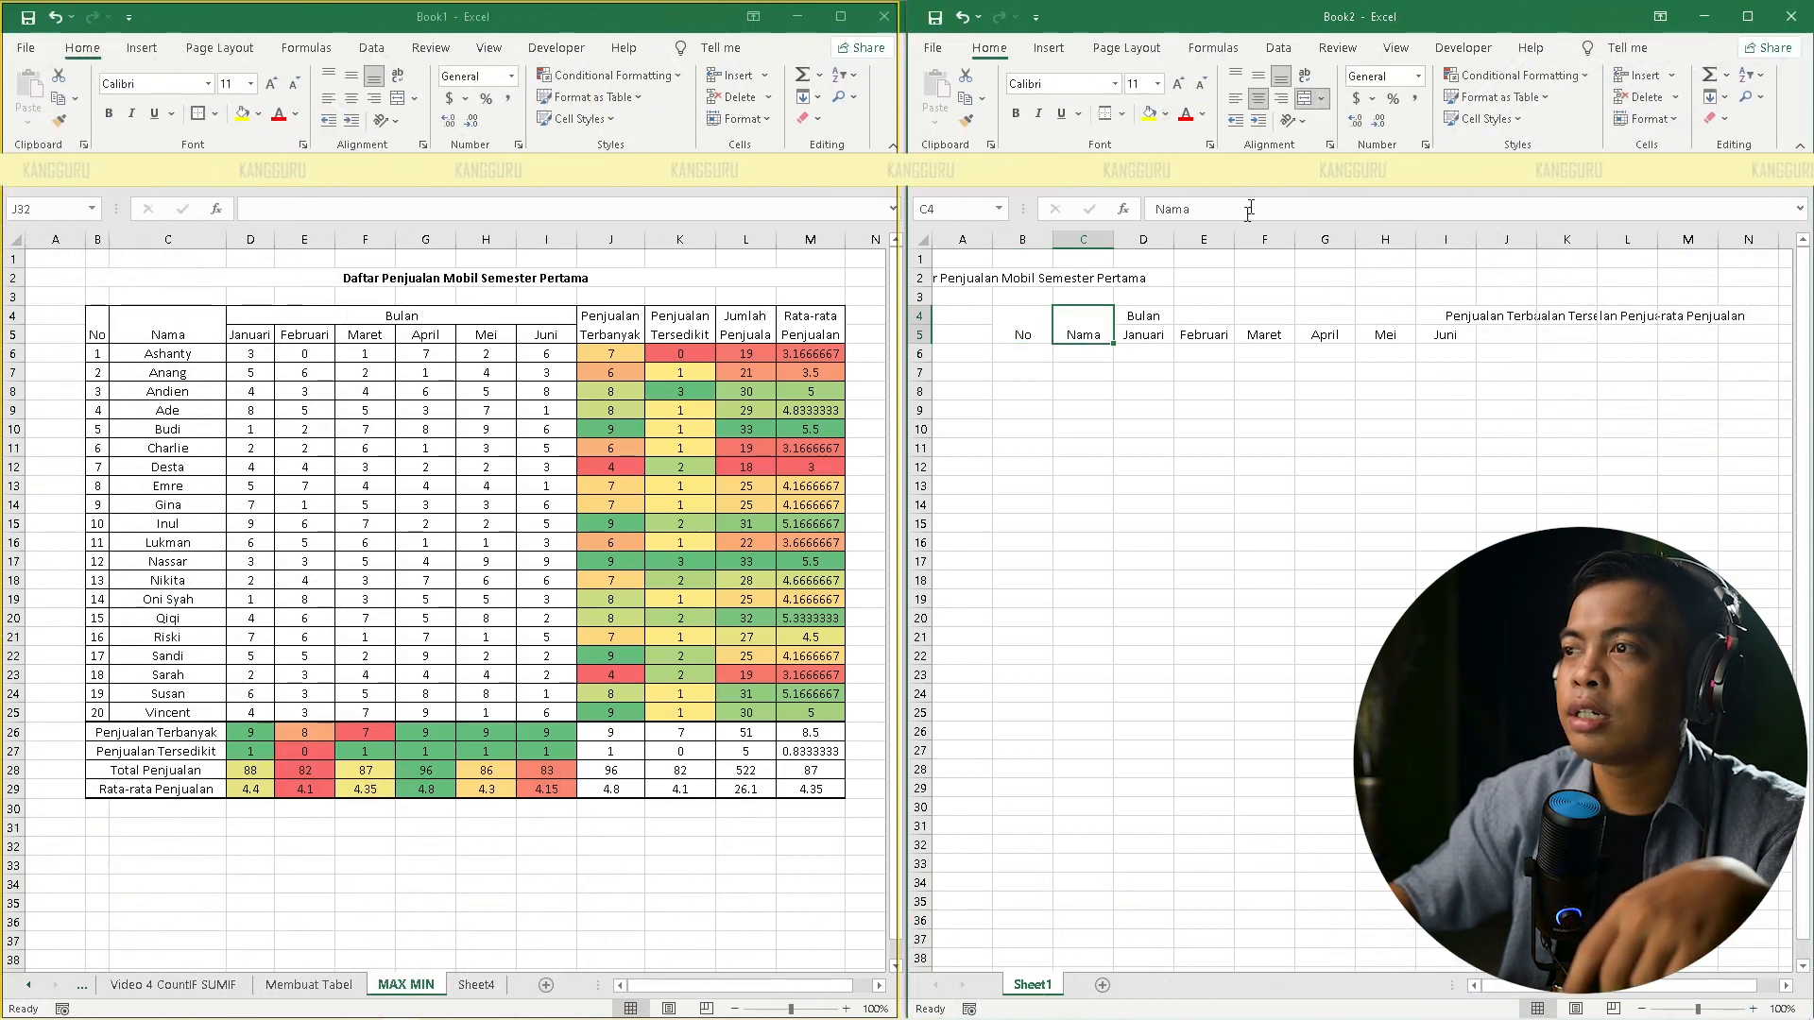
Merge and center the "Bulan" heading across cells D4:I4 above the six months
left_click(1157, 317)
left_click_drag(1157, 317, 1397, 315)
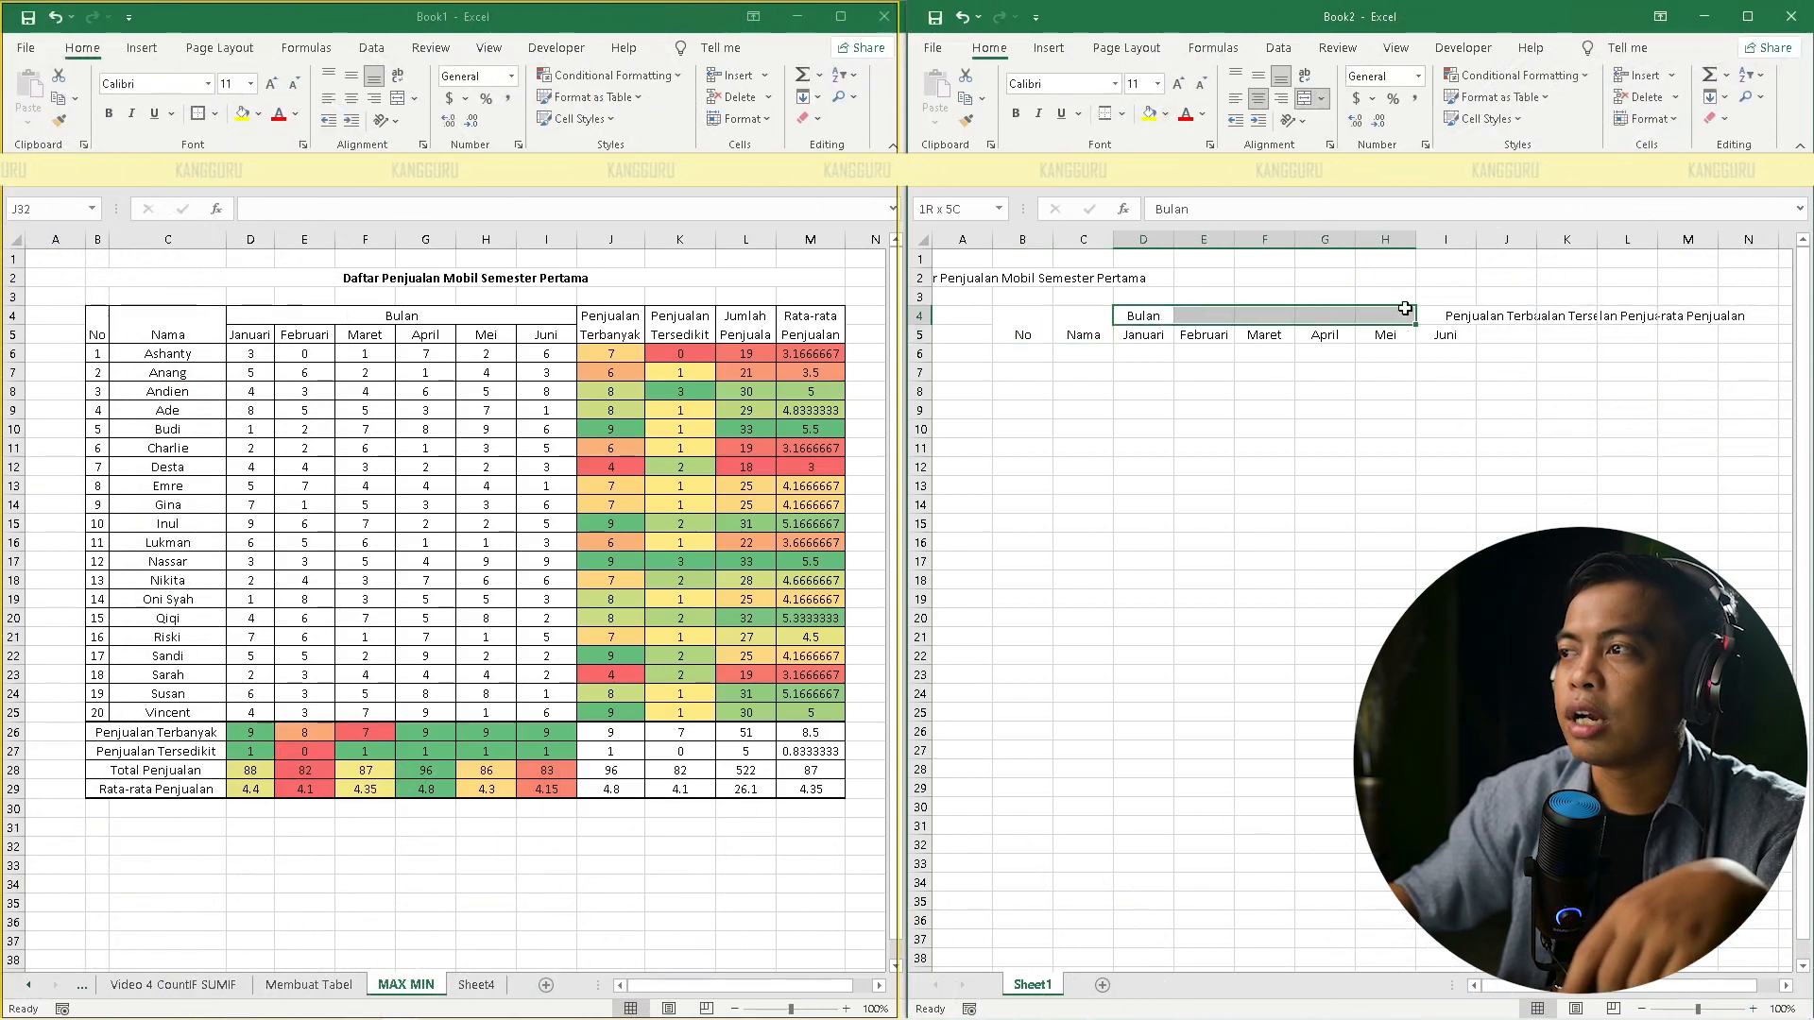
left_click(1311, 371)
left_click_drag(1146, 316, 1418, 310)
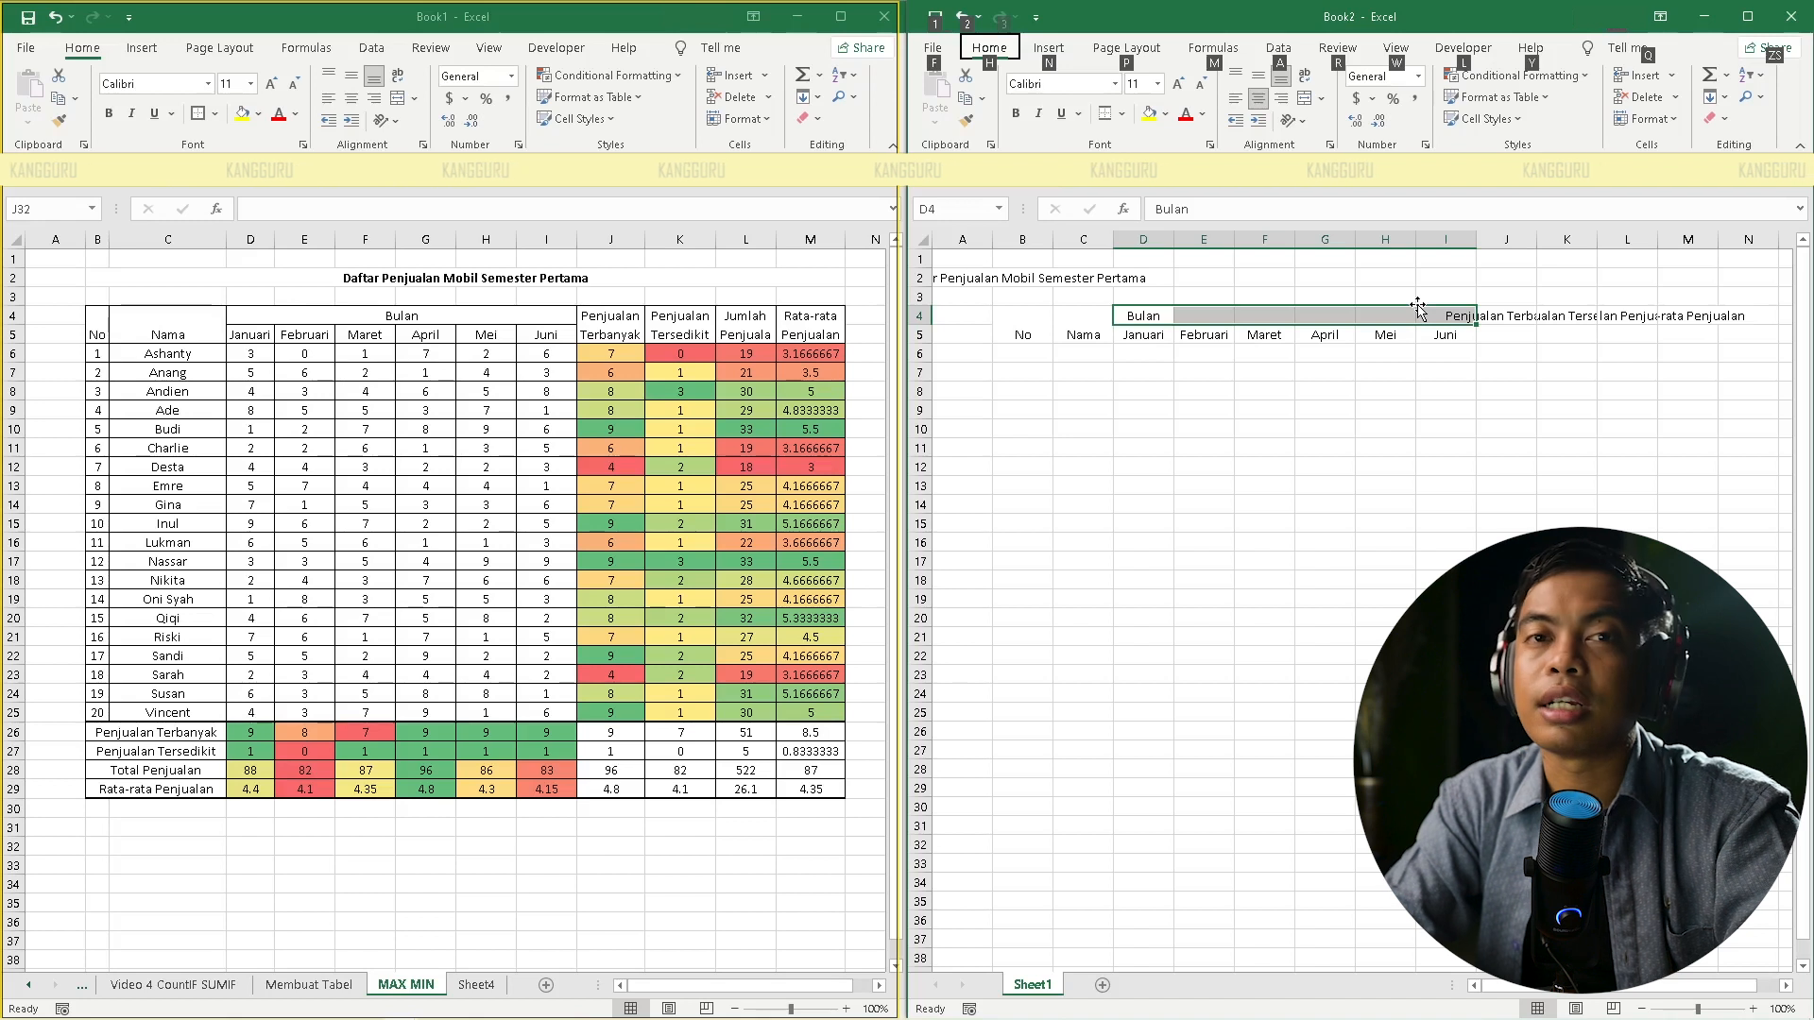
key("h")
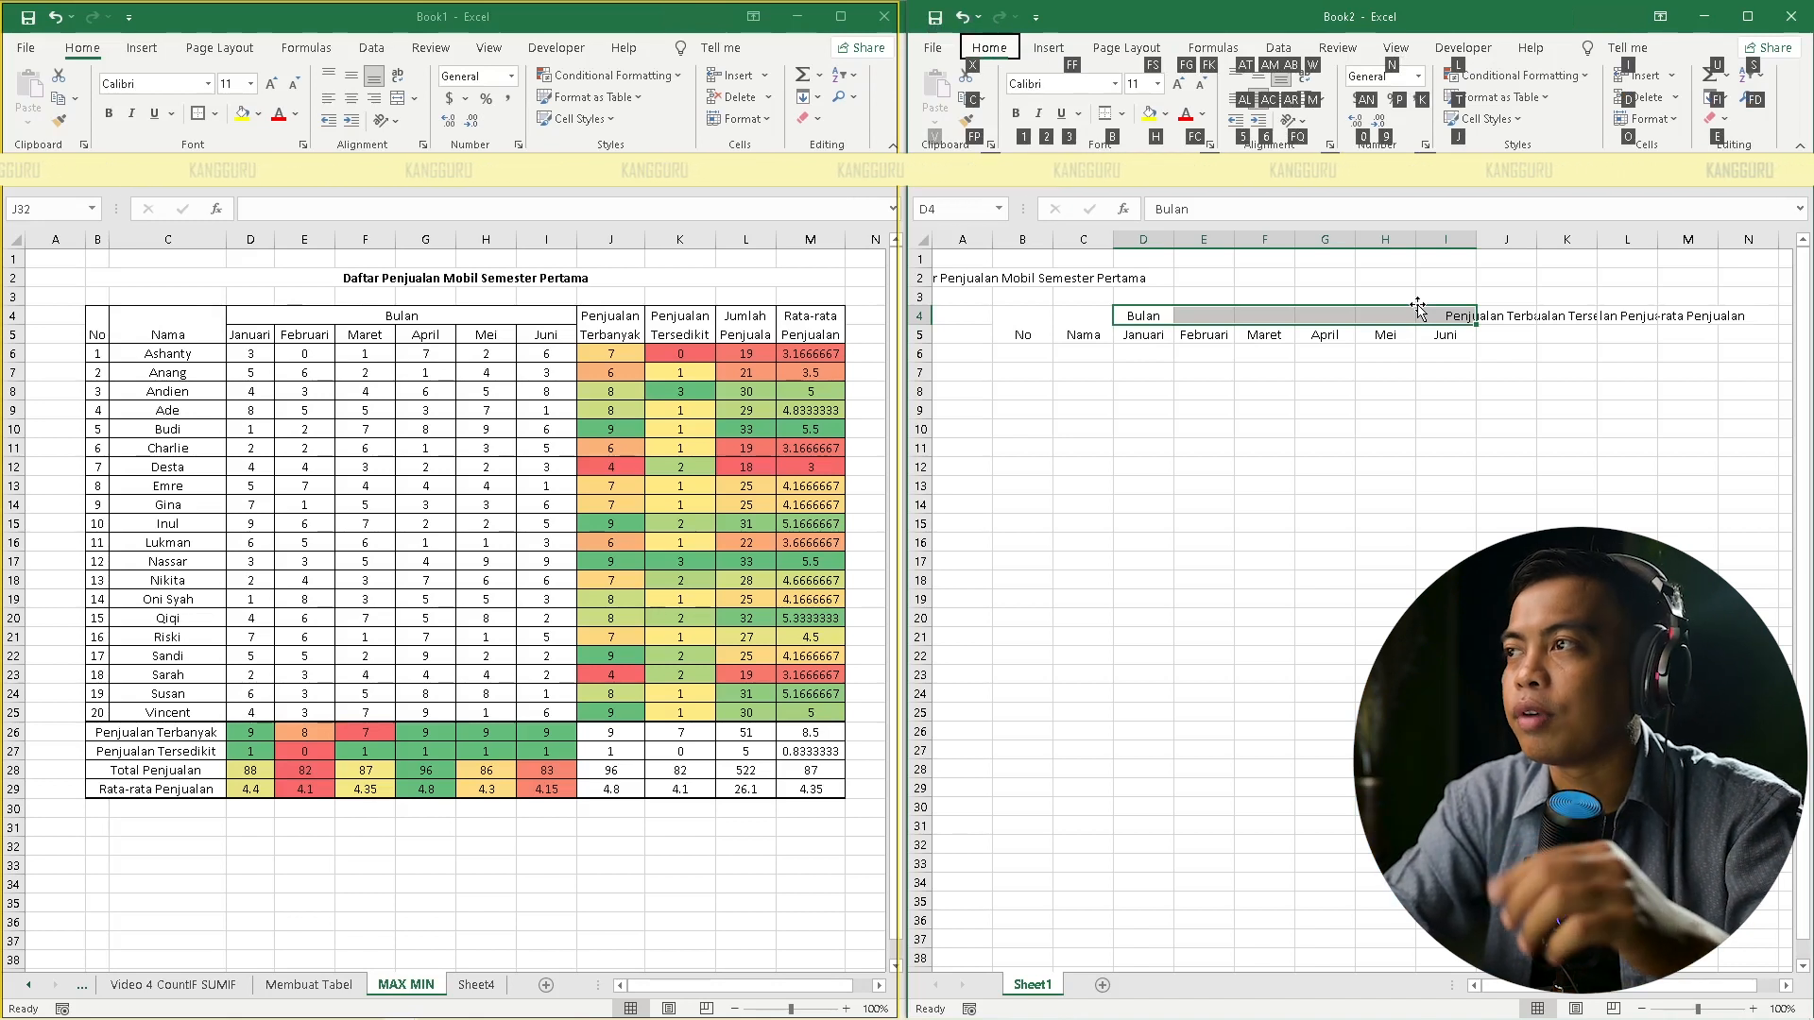
key("m")
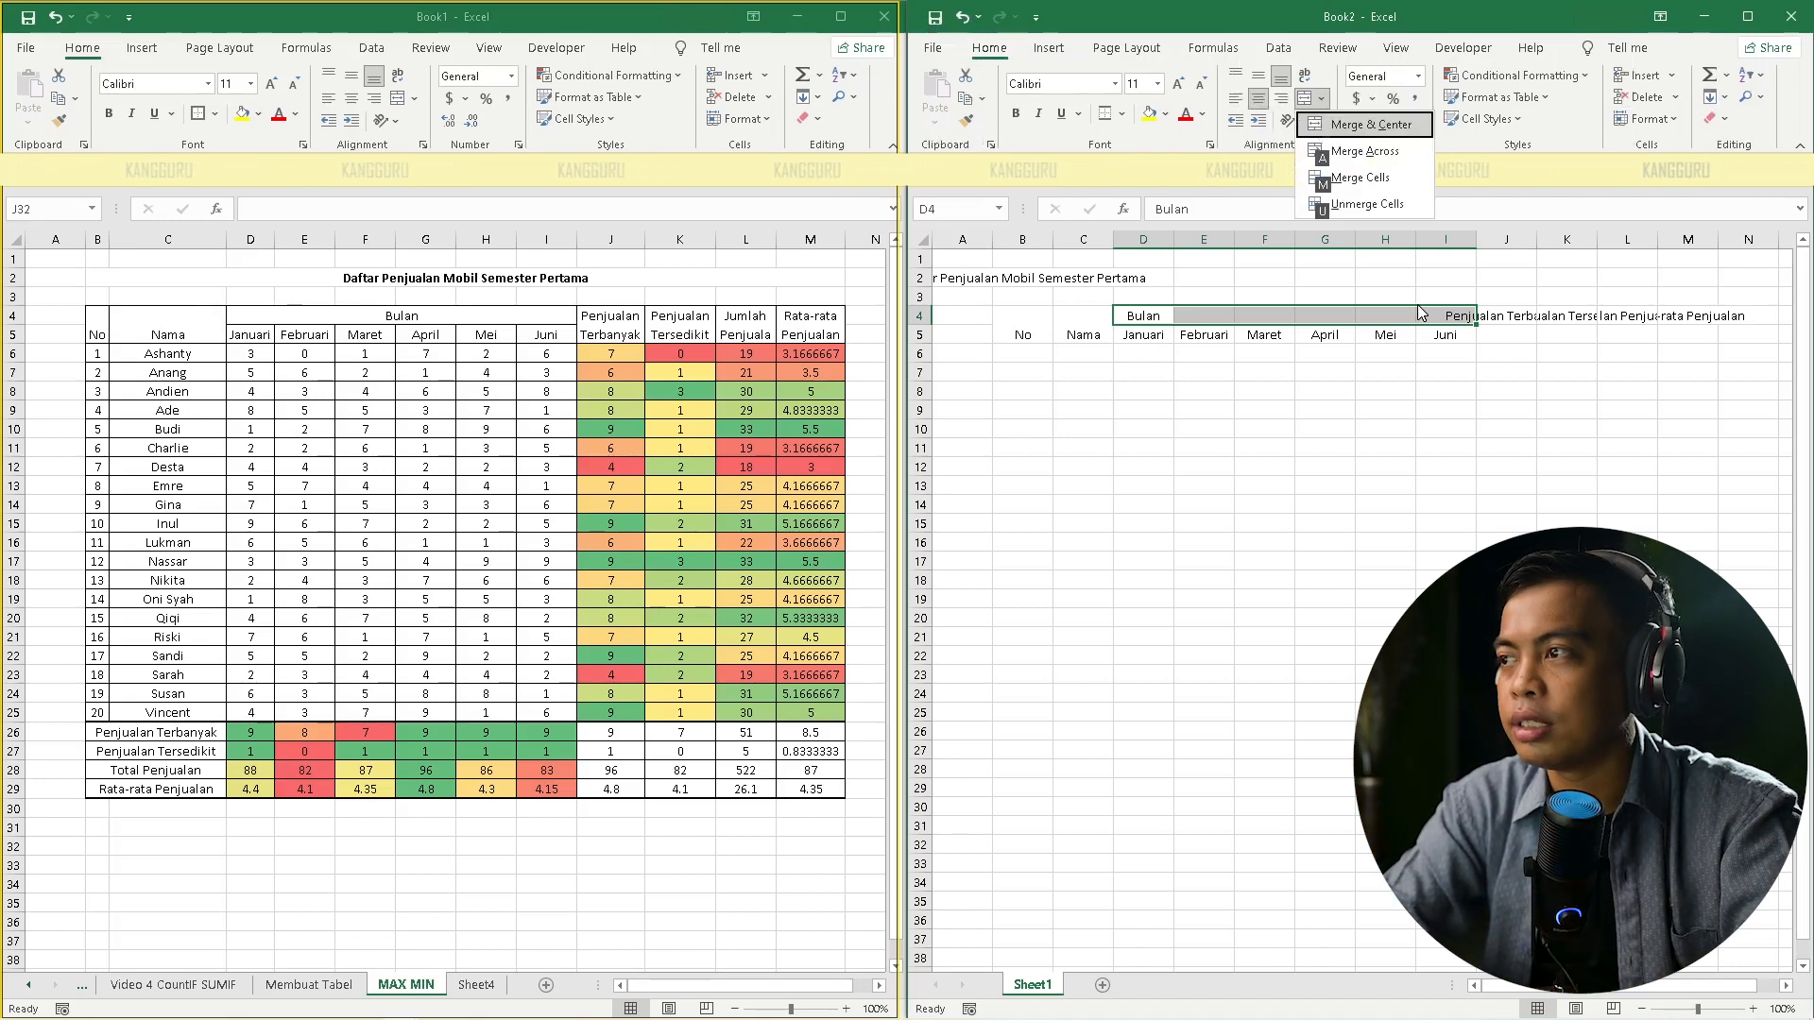
key("c")
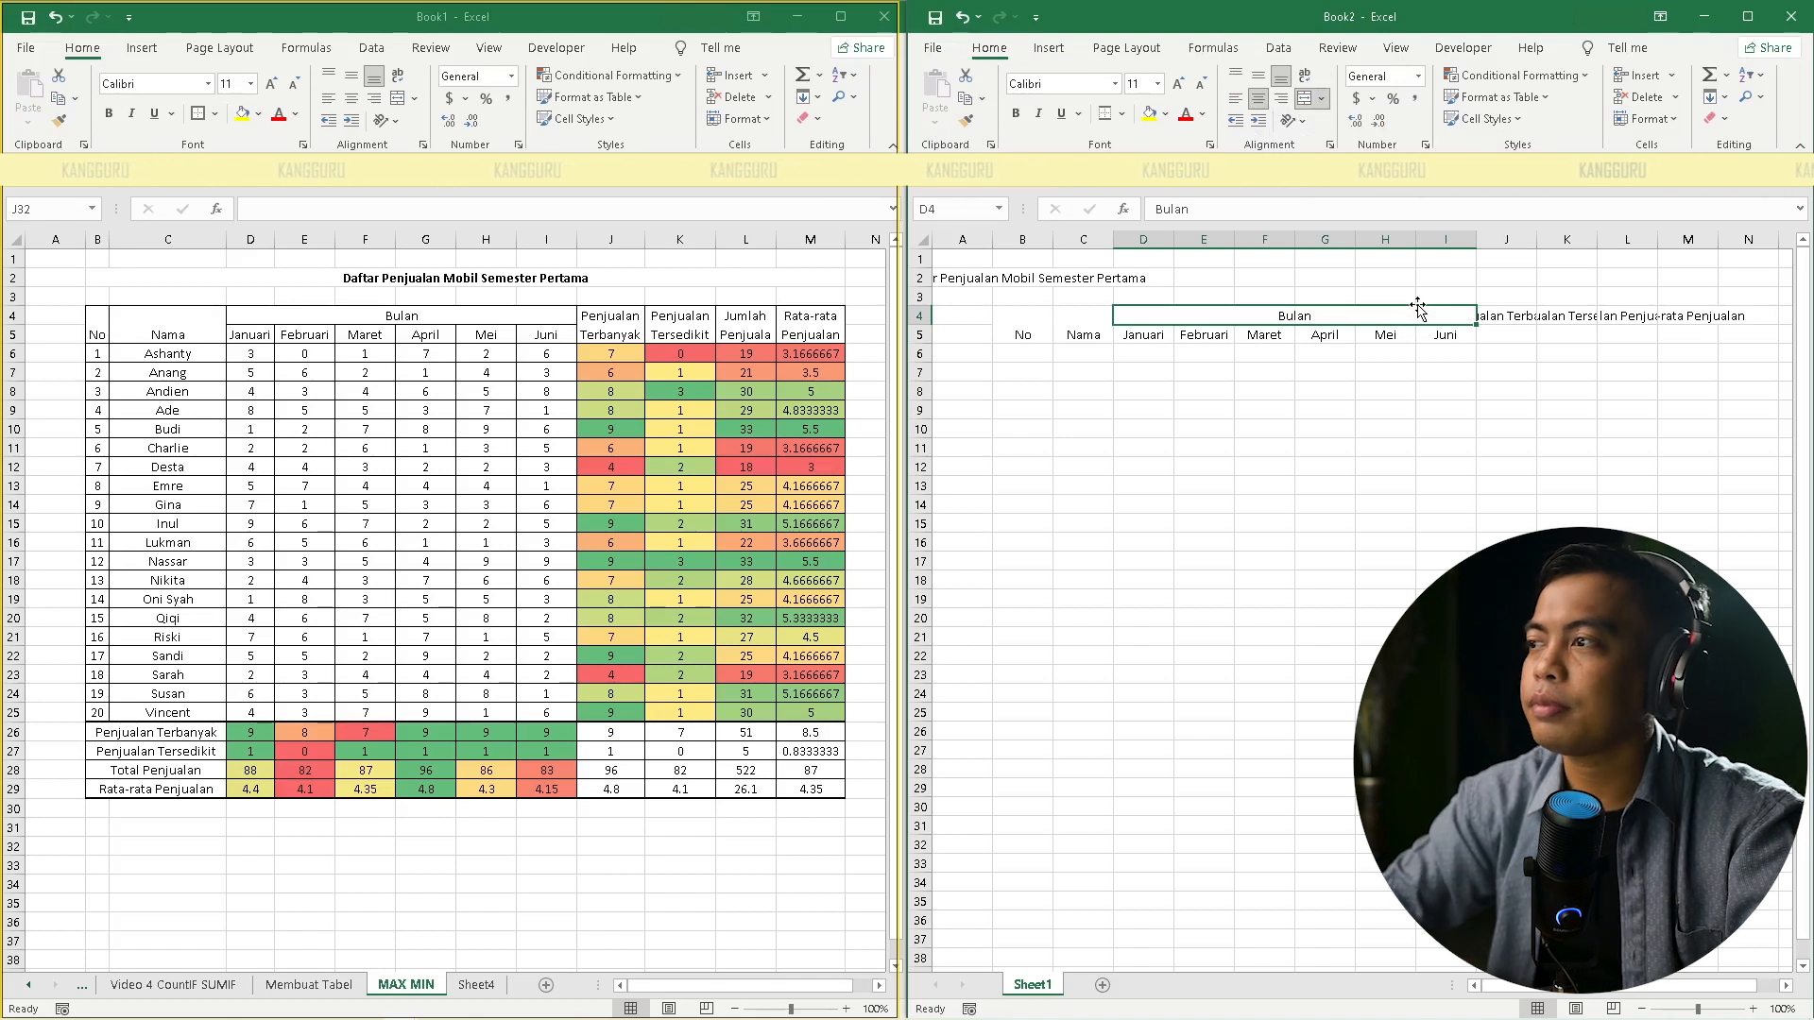
Merge and center cells J4:J5 for the "Penjualan Terbanyak" heading
key("Right")
key("shift+Down")
key("alt+h")
key("m")
key("c")
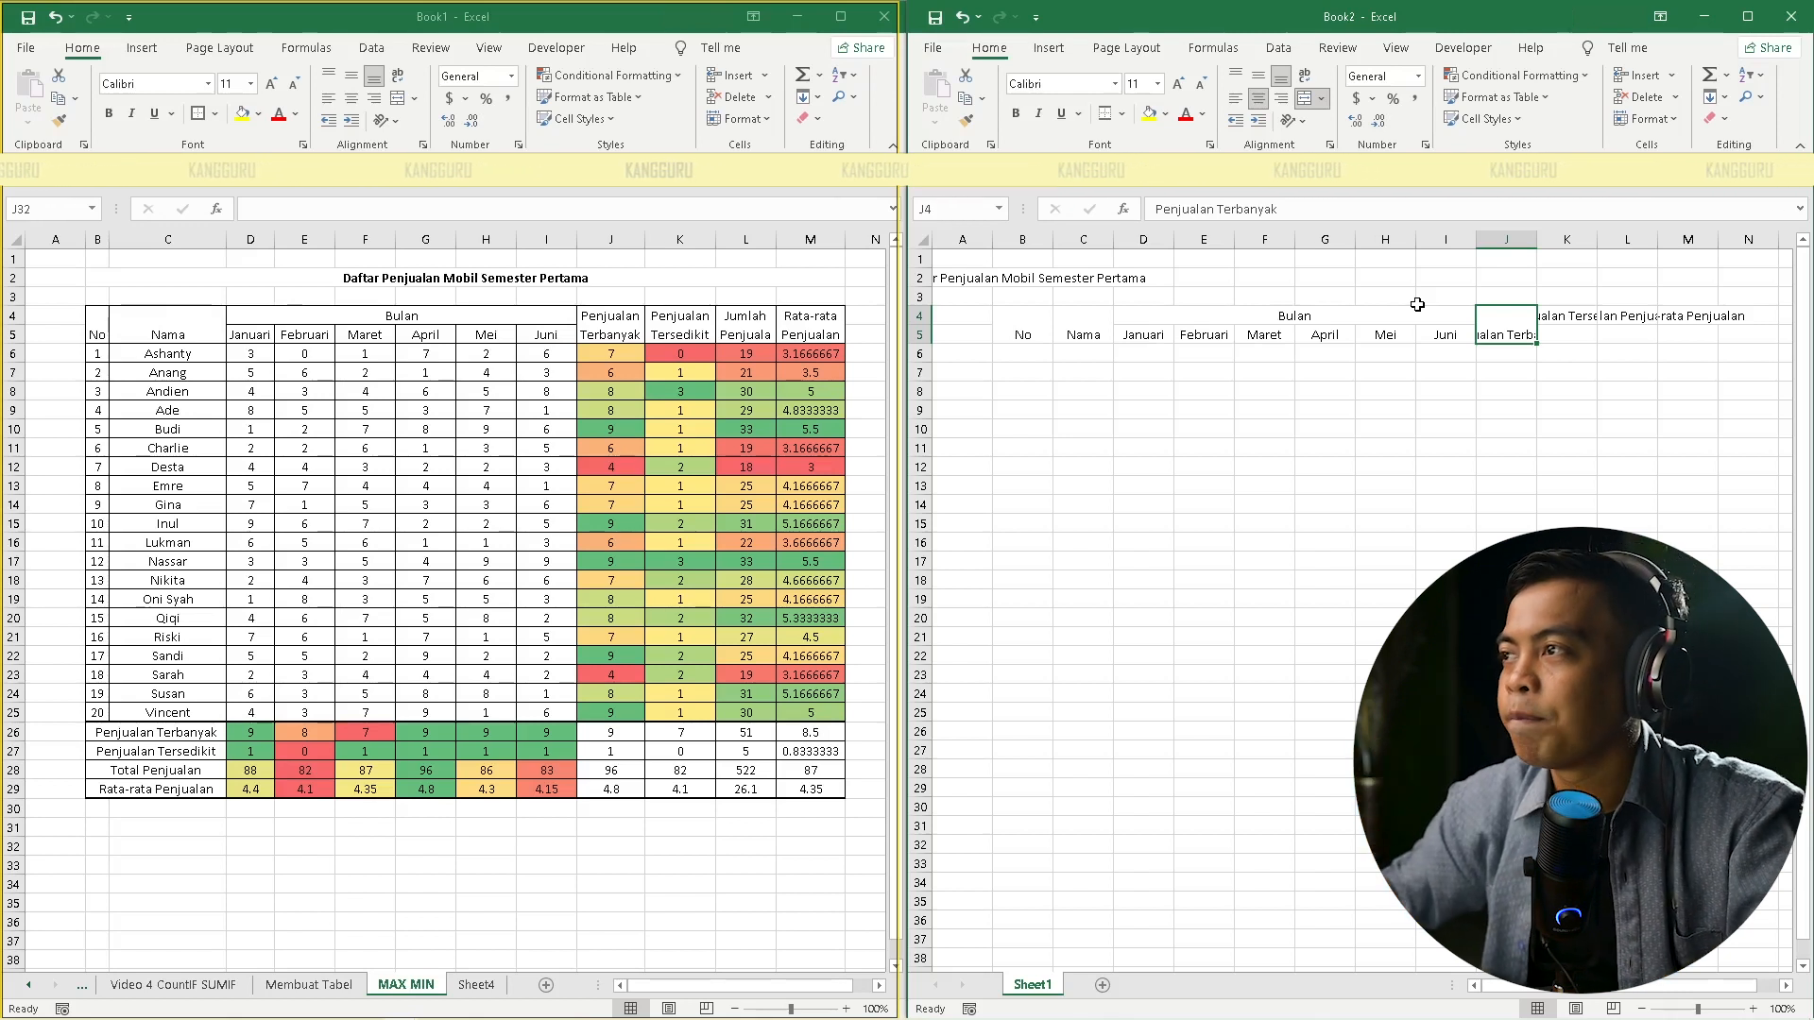
Wrap the "Penjualan Terbanyak" heading and widen column J so each word fits on its own line
left_click(1306, 83)
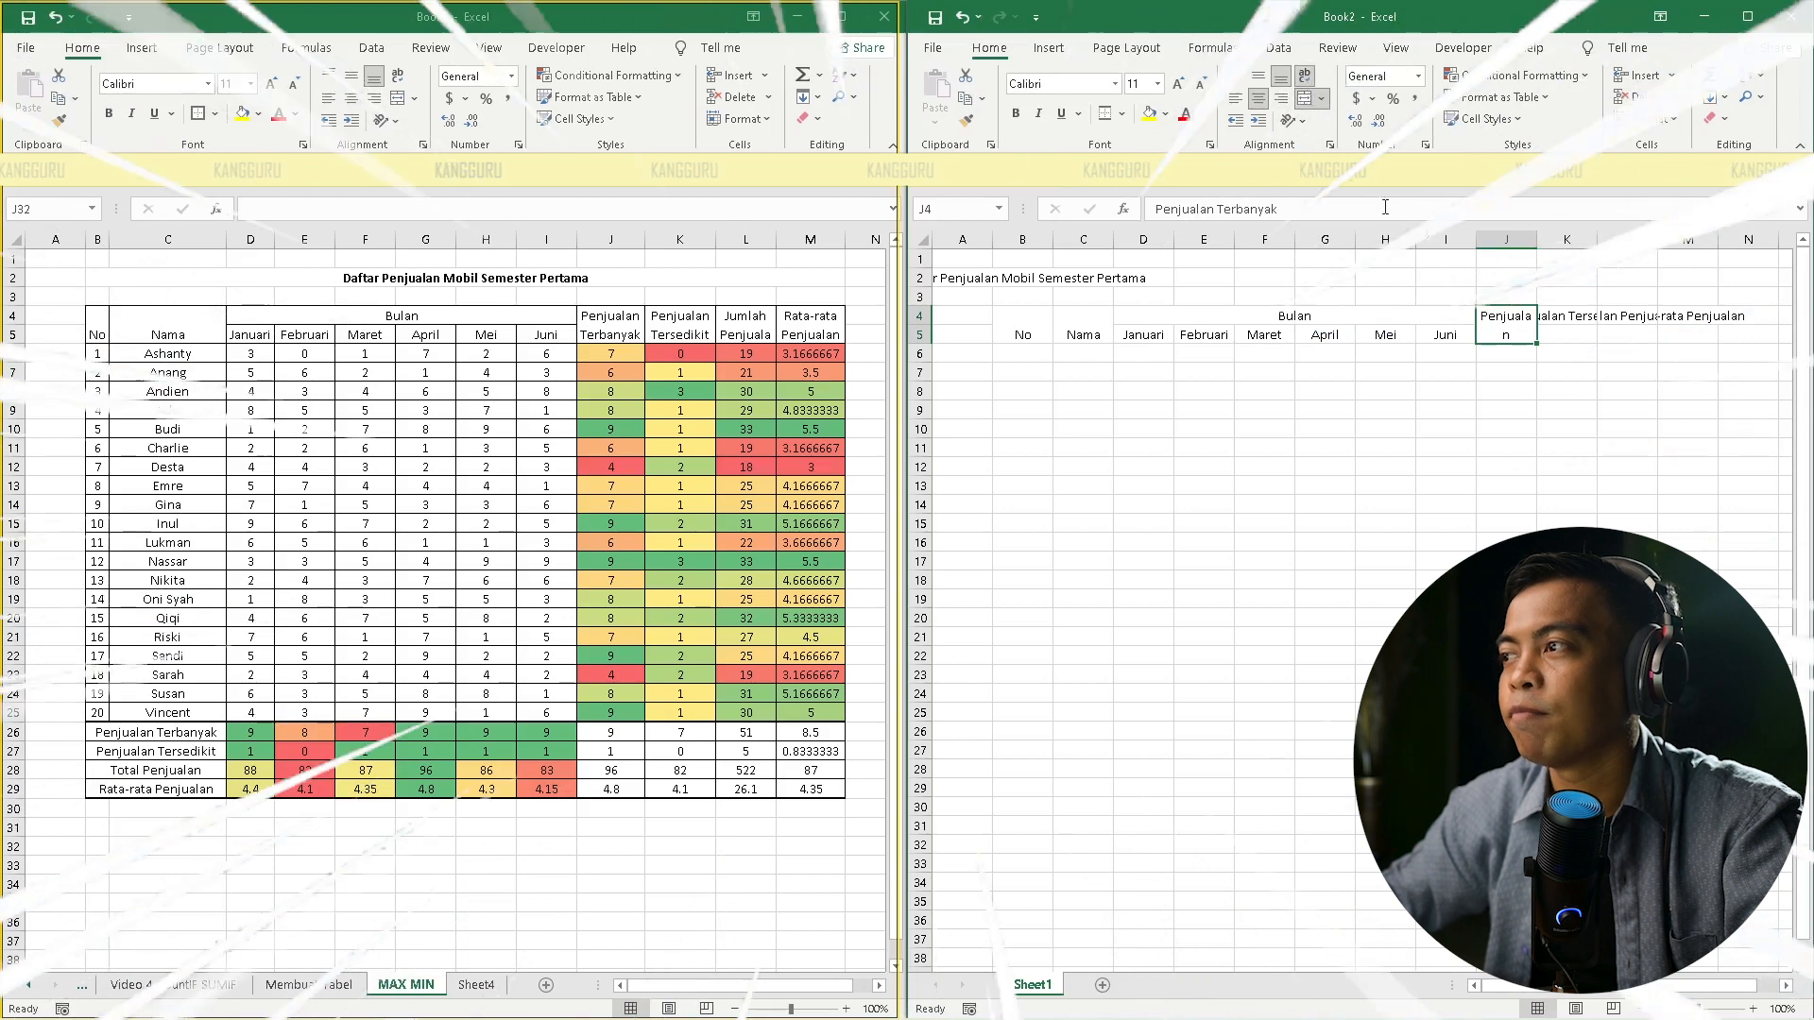
left_click_drag(1537, 241, 1544, 244)
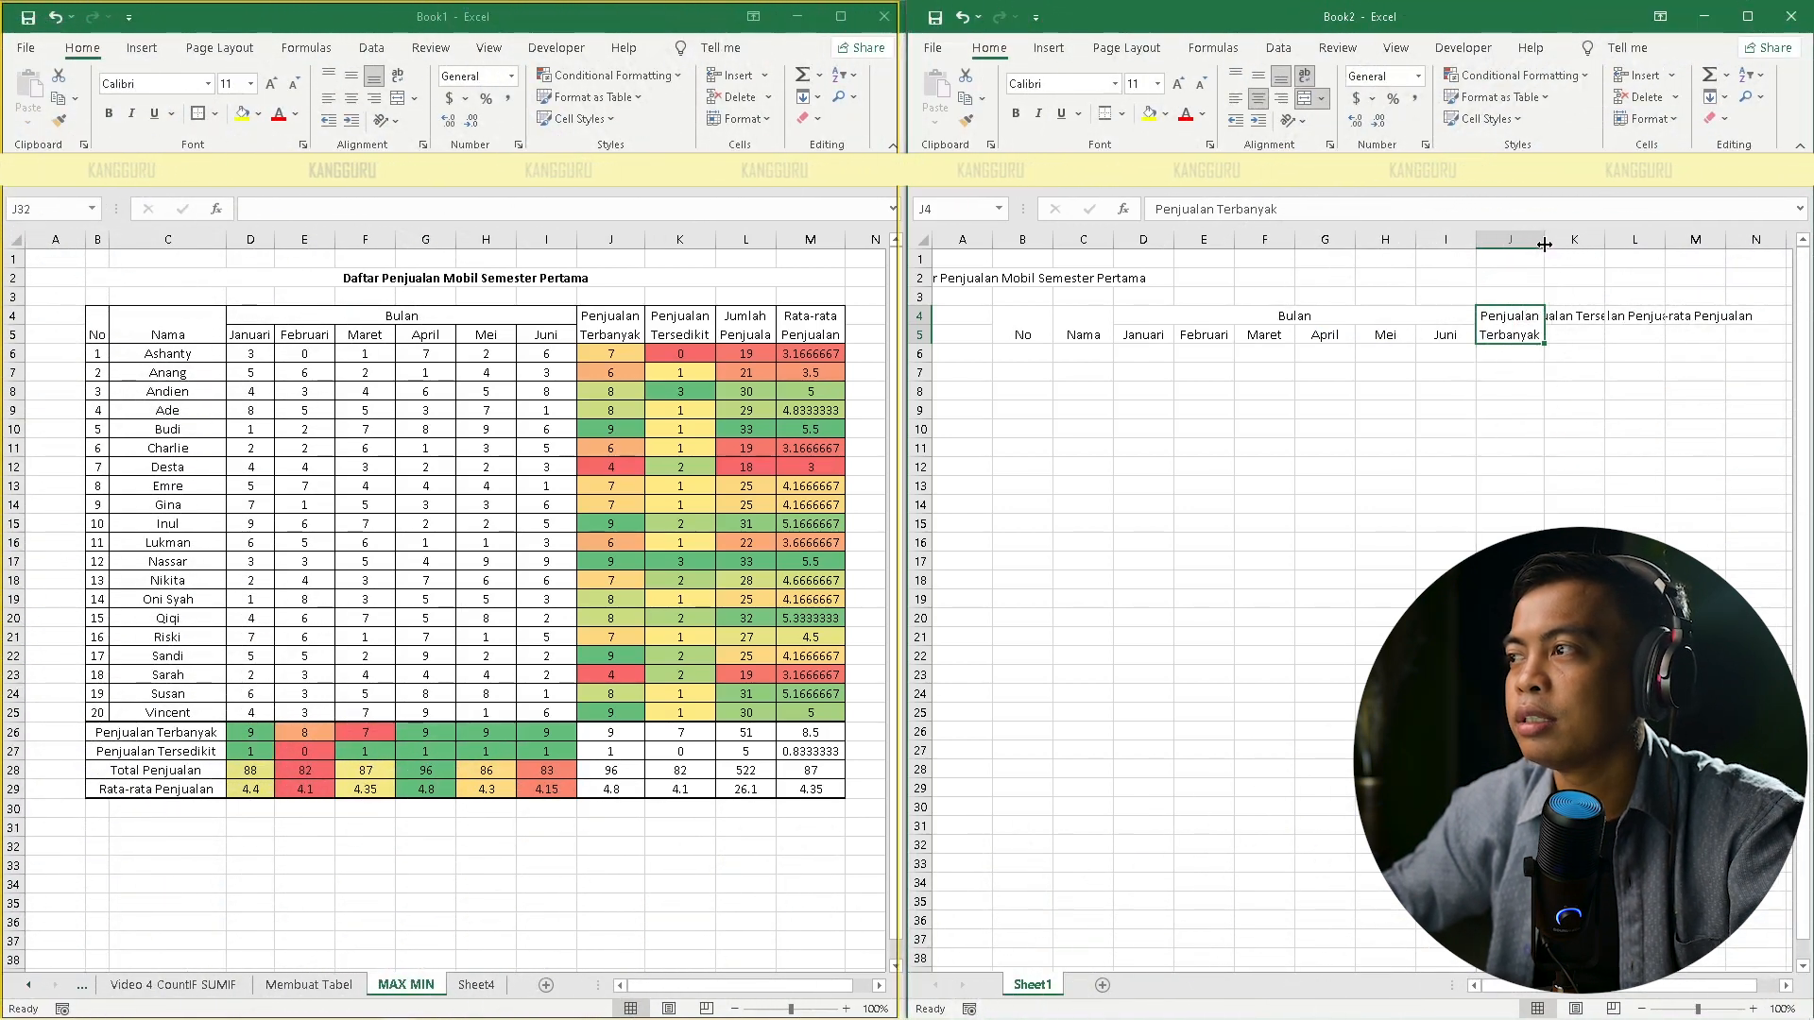
Merge and center cells K4:K5 for the "Penjualan Tersedikit" heading
left_click_drag(1568, 325, 1569, 336)
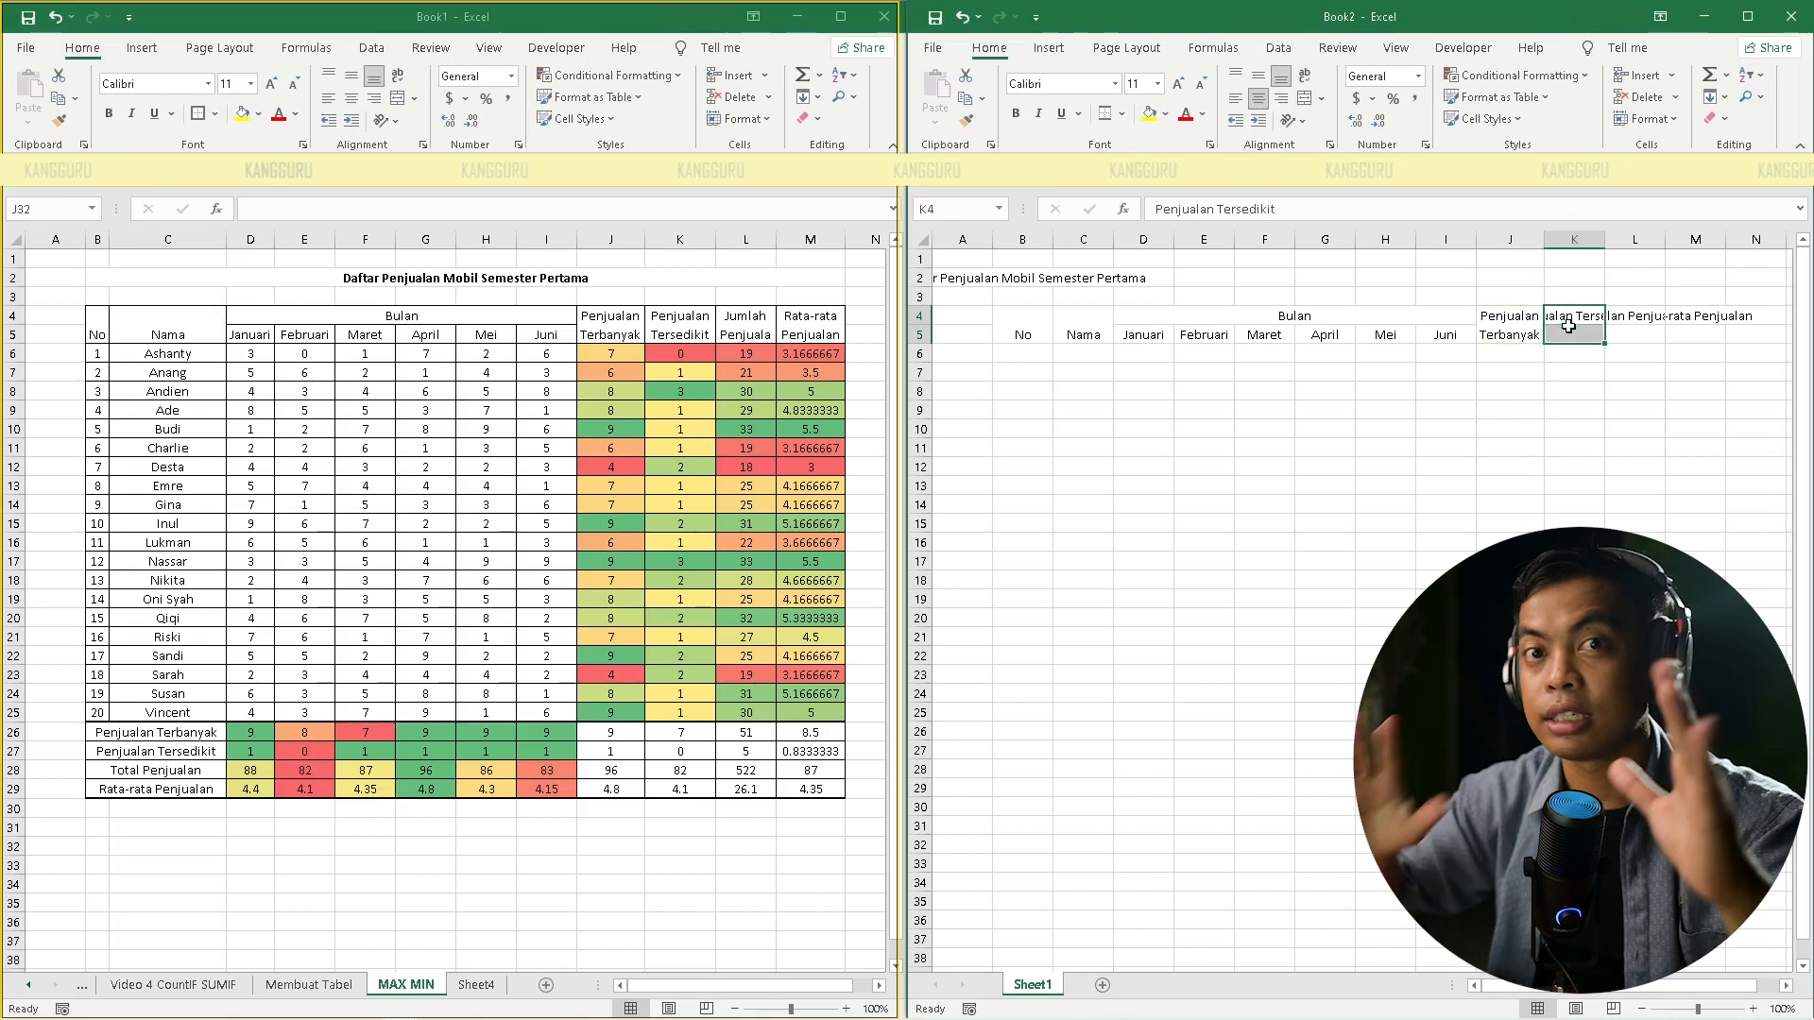
key("alt+h")
key("m")
key("c")
Wrap the "Penjualan Tersedikit" heading and autofit the width of column K
key("alt+h")
key("w")
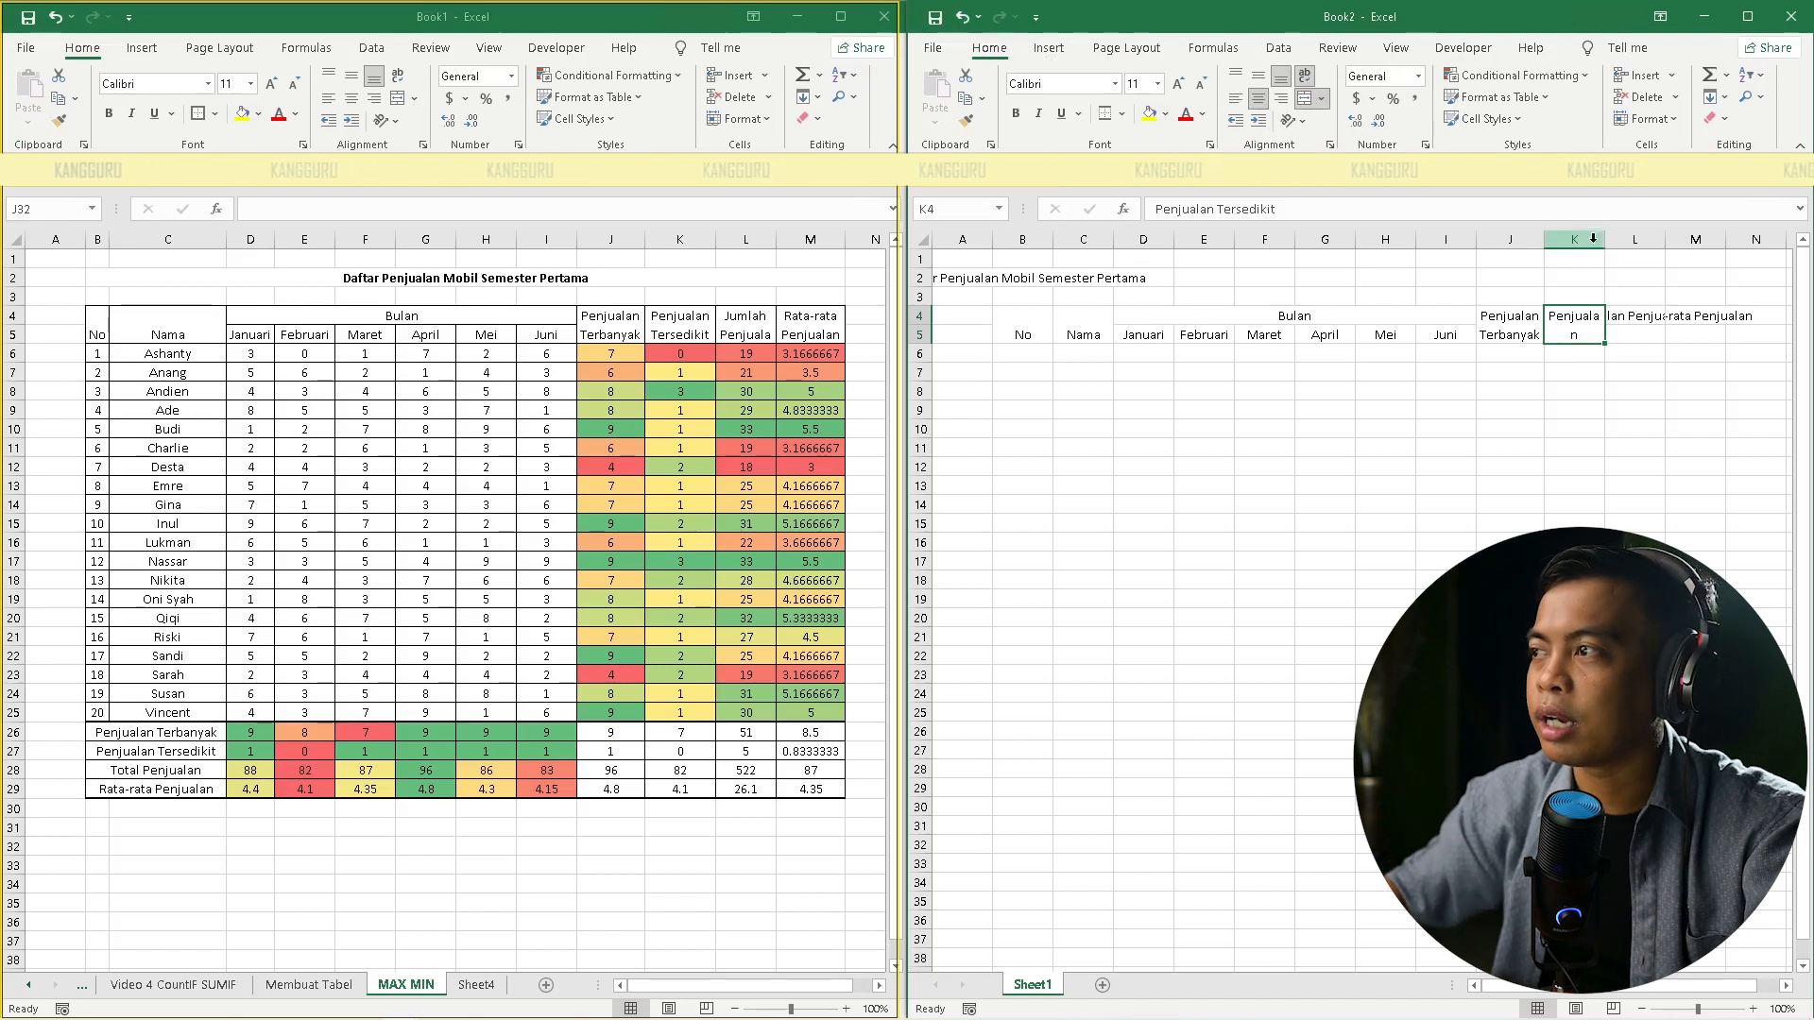
double_click(1612, 242)
Merge and center L4:L5 and M4:M5 for the last two headings and wrap their text onto two lines
left_click_drag(1644, 315, 1648, 336)
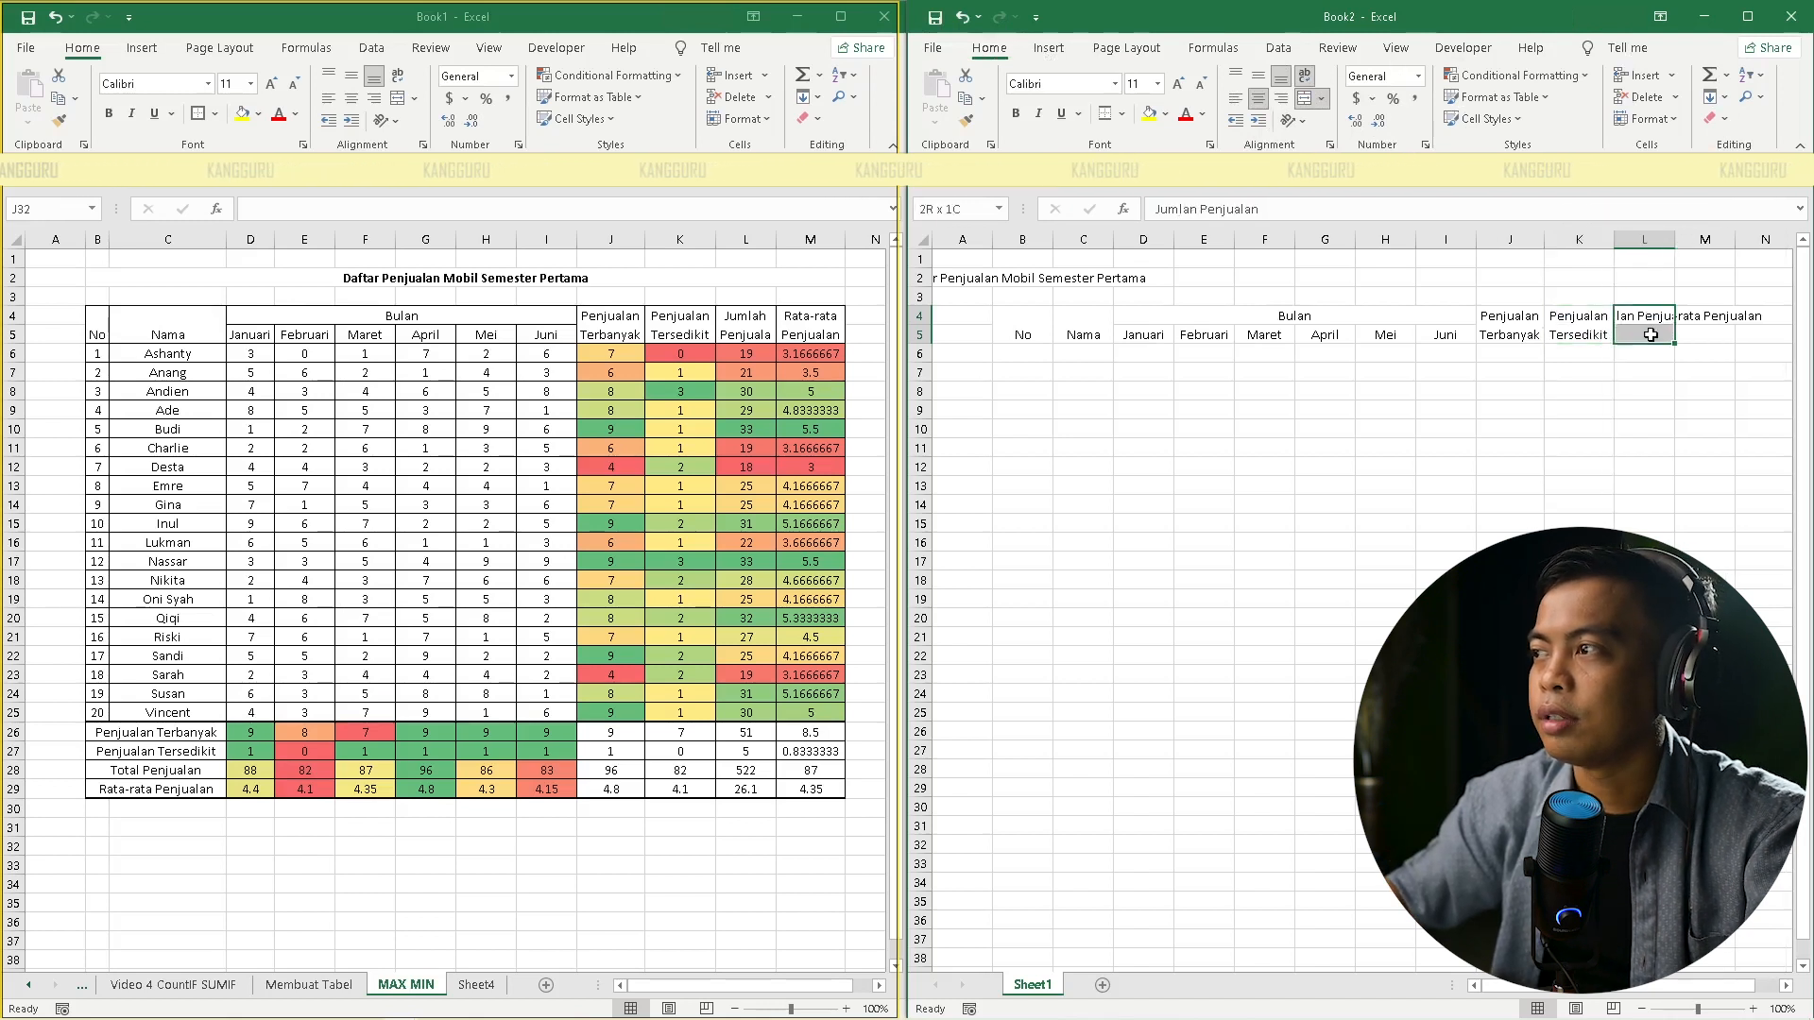
key("alt+h")
key("m")
key("c")
key("alt+h")
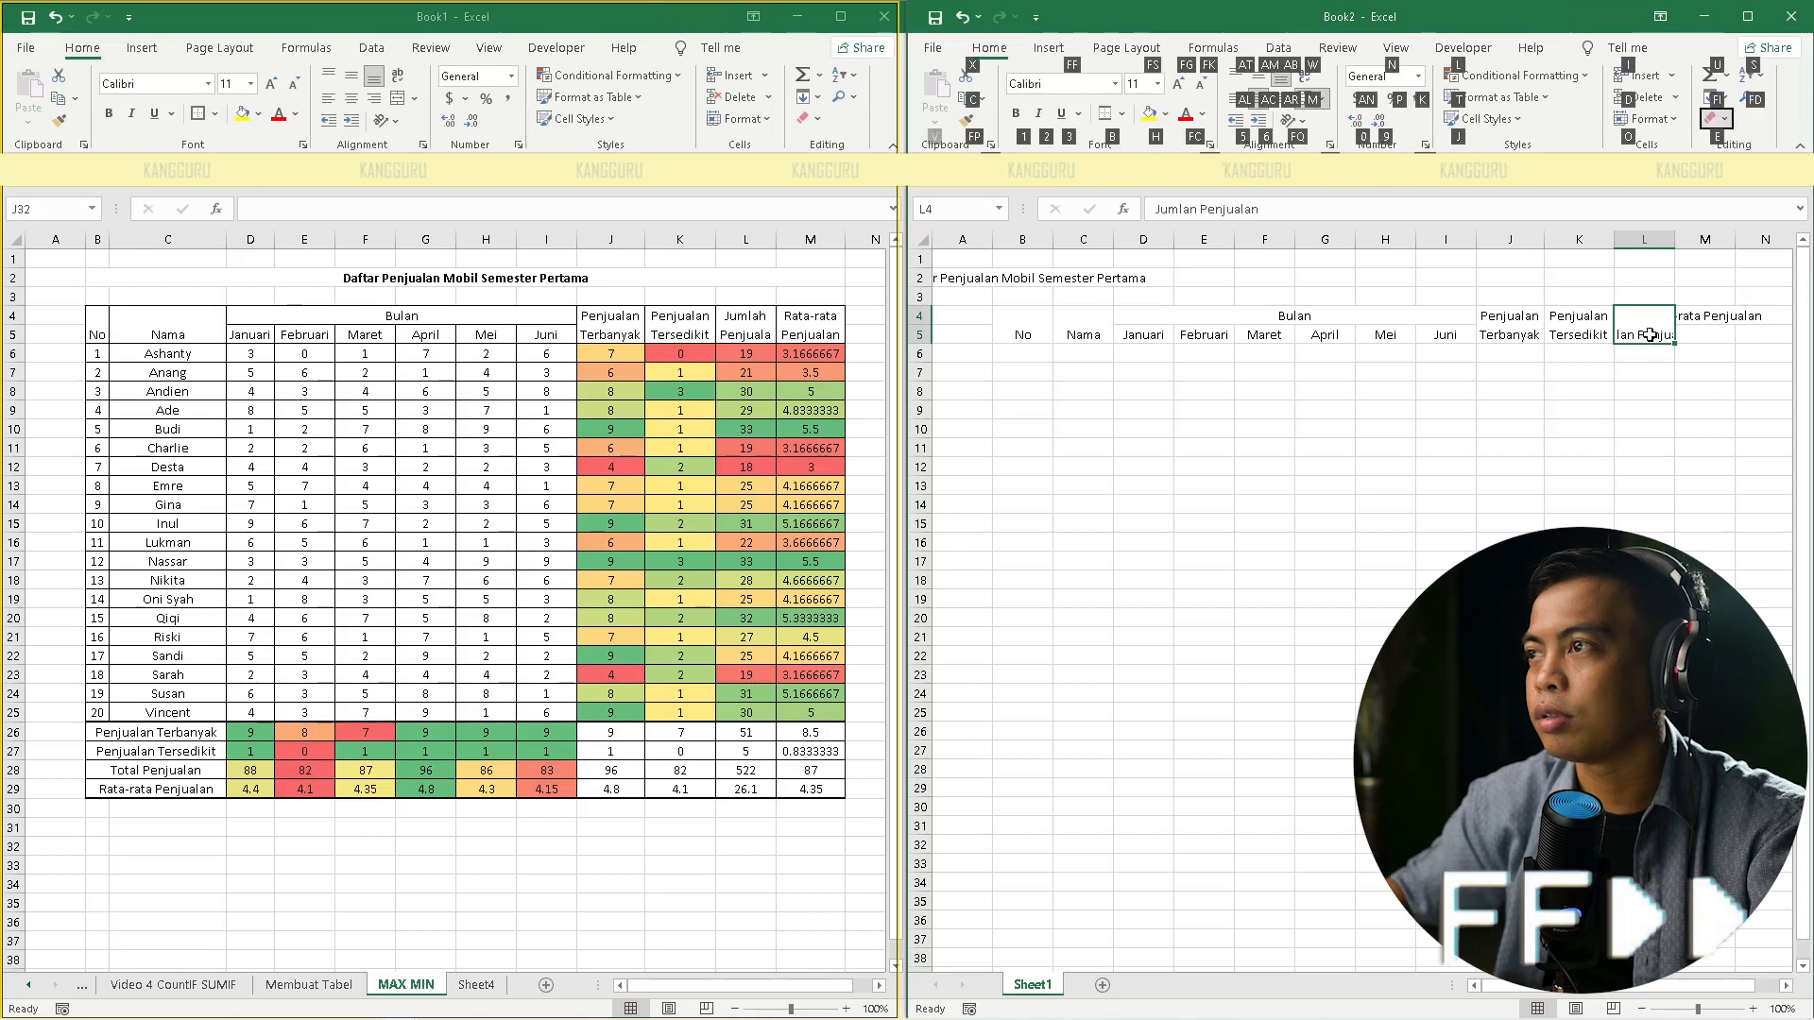
key("w")
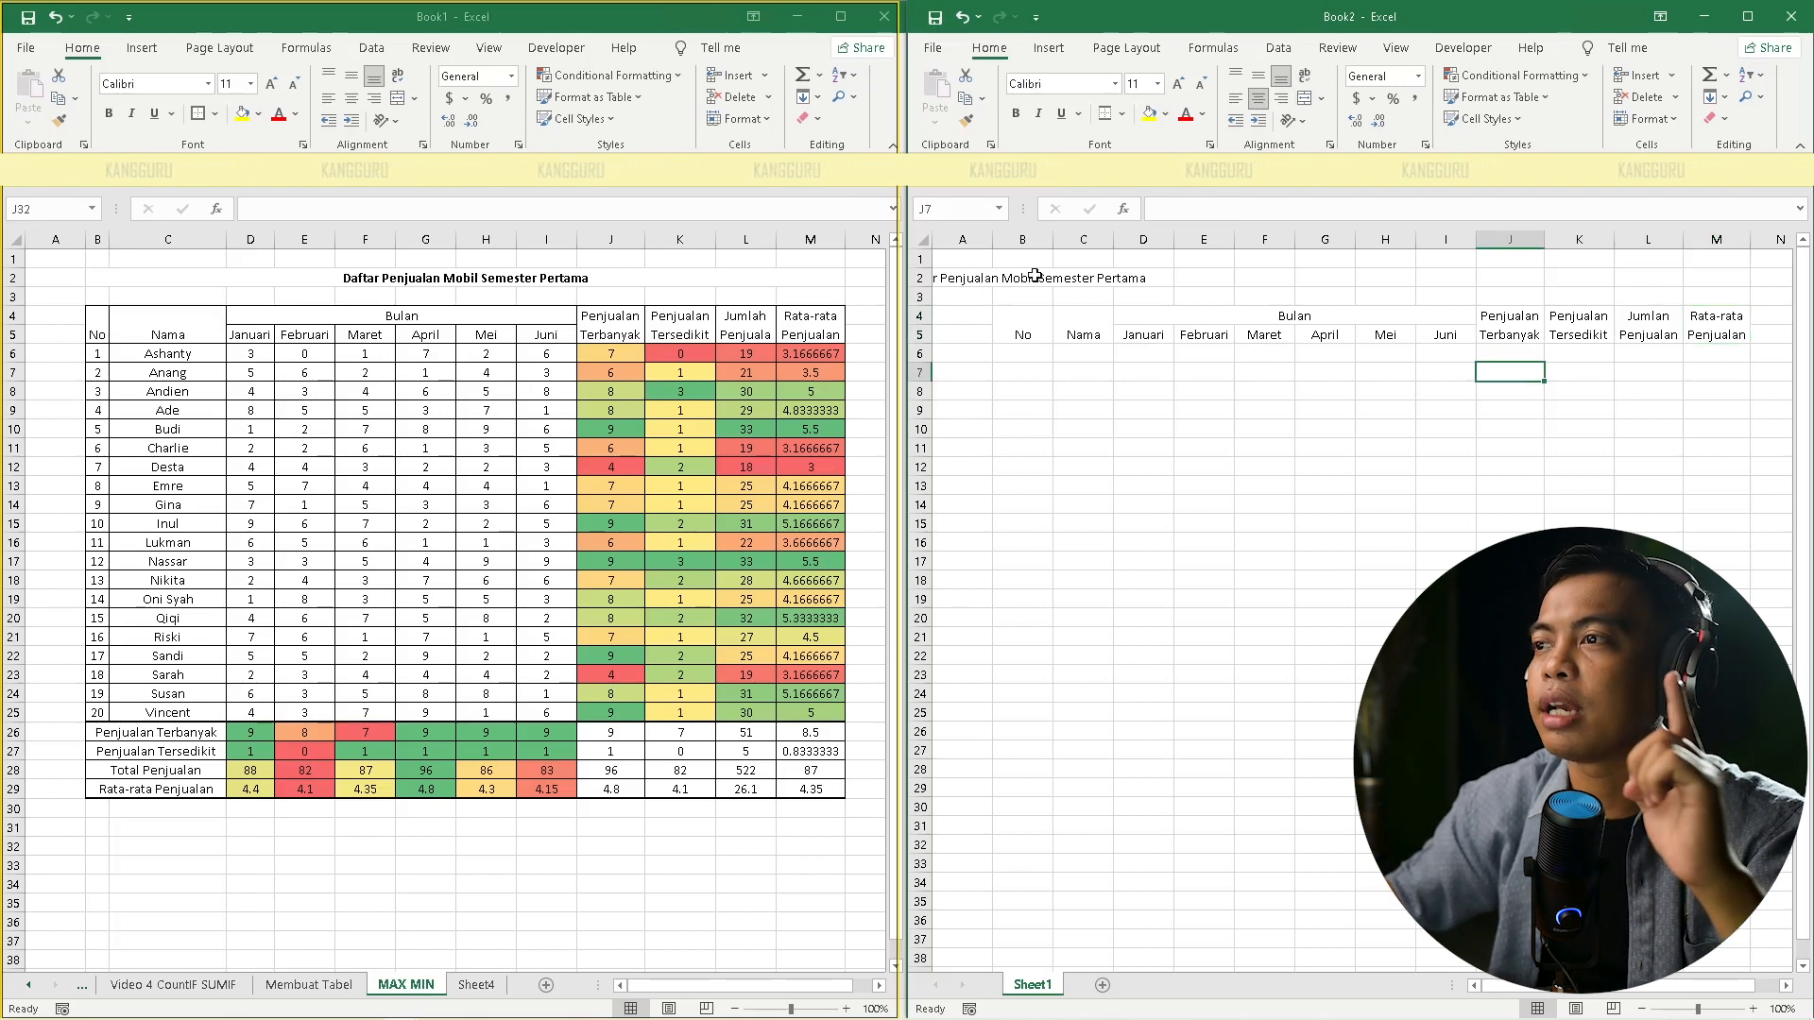
Merge and center the title "Daftar Penjualan Mobil Semester Pertama" across cells B2:M2
left_click_drag(1022, 278, 1717, 278)
key("alt+h")
key("m")
key("c")
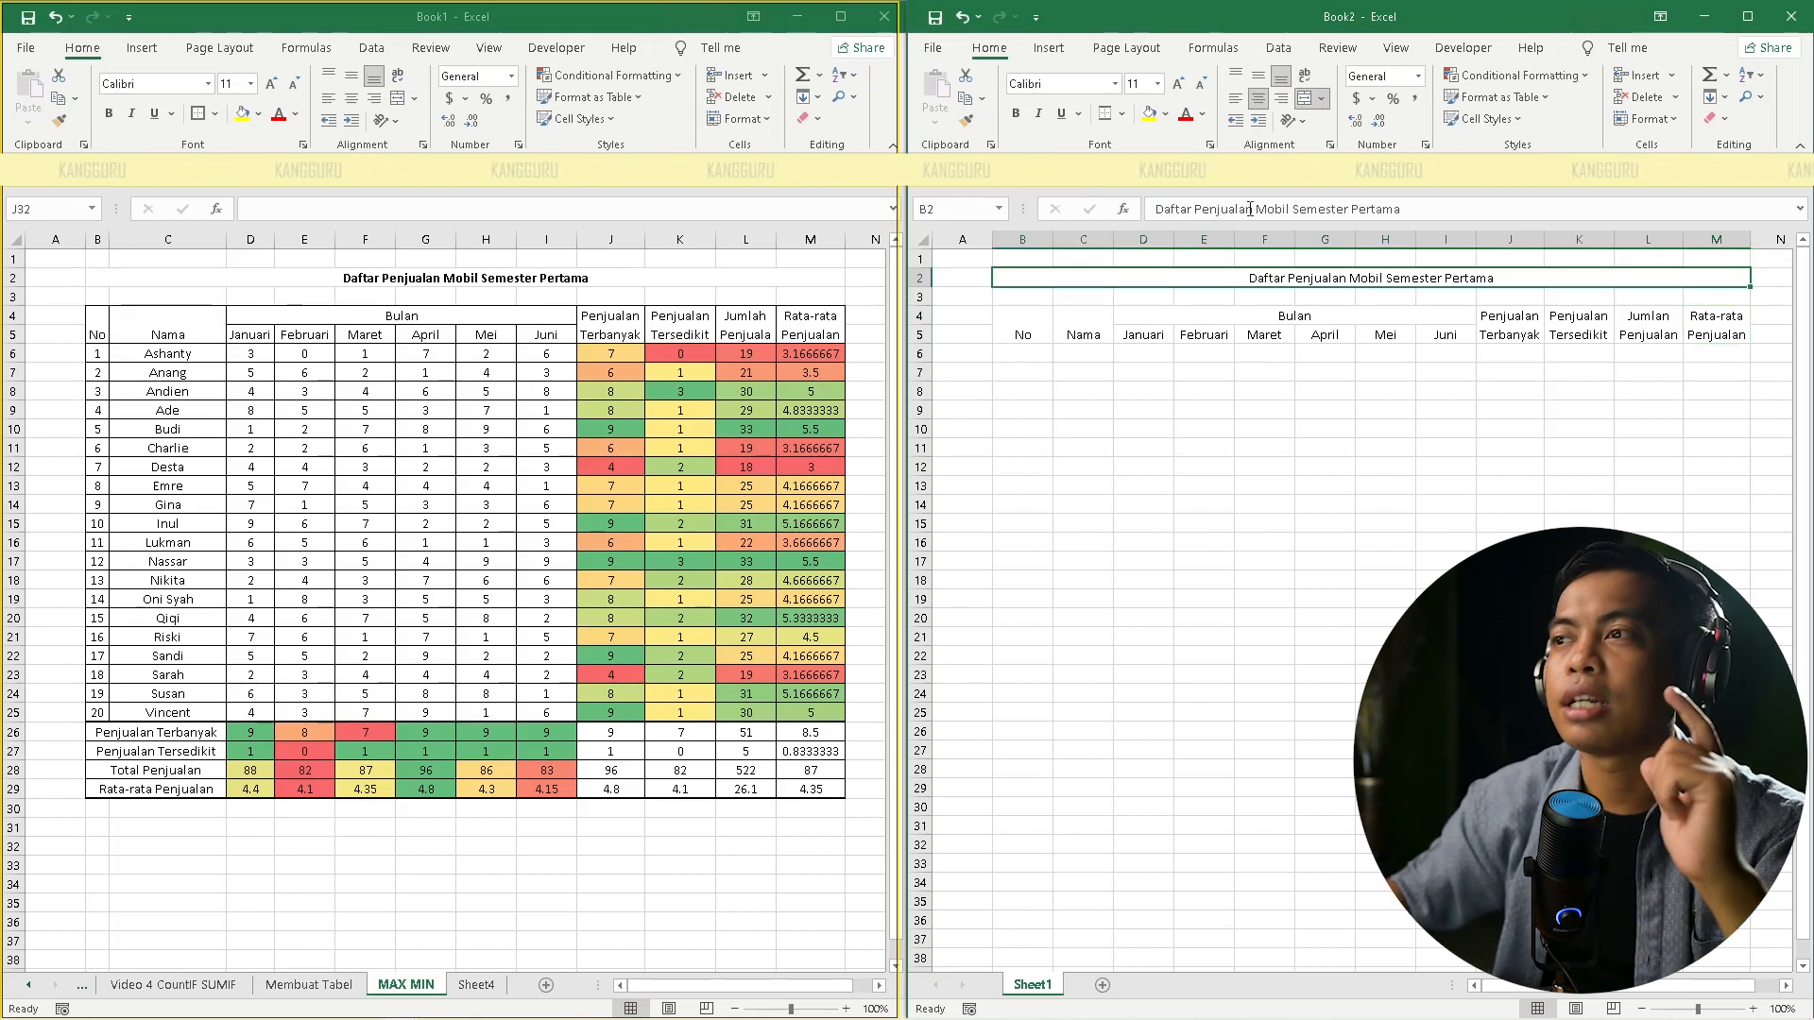
Format the merged title in row 2 as bold, italic and underlined
left_click(1015, 114)
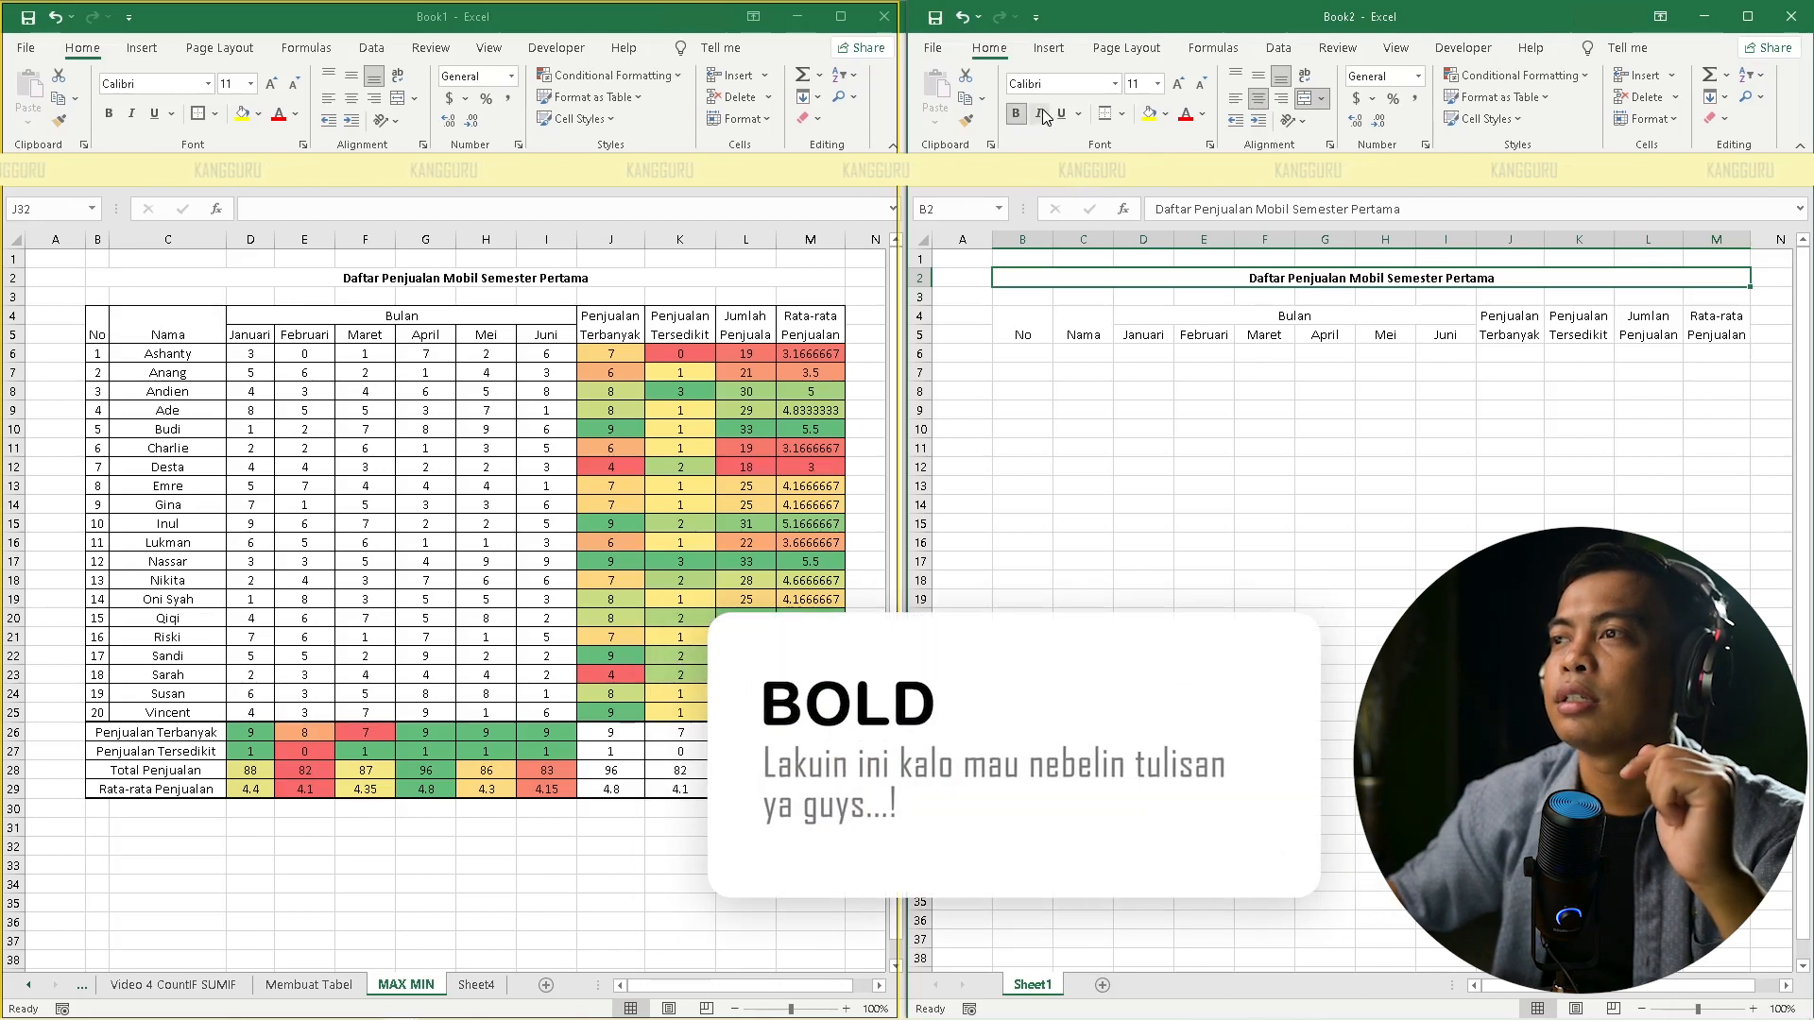
left_click(1043, 114)
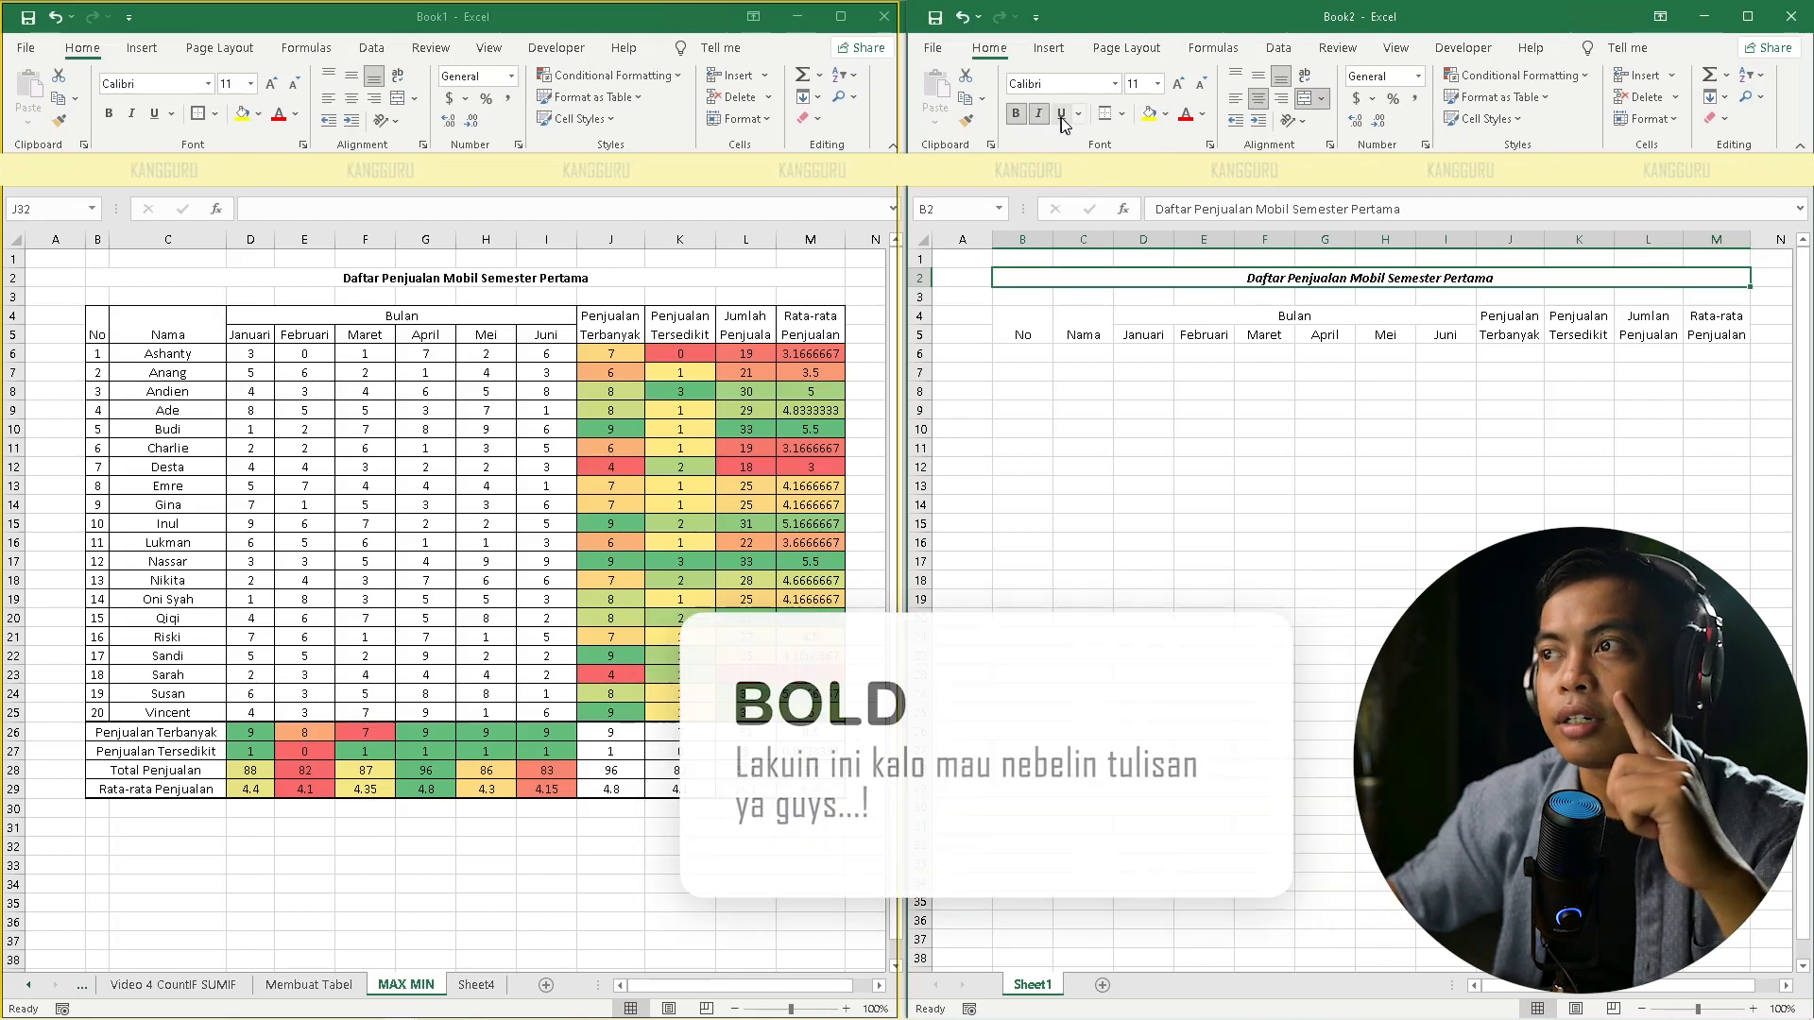
left_click(1062, 113)
left_click(1264, 409)
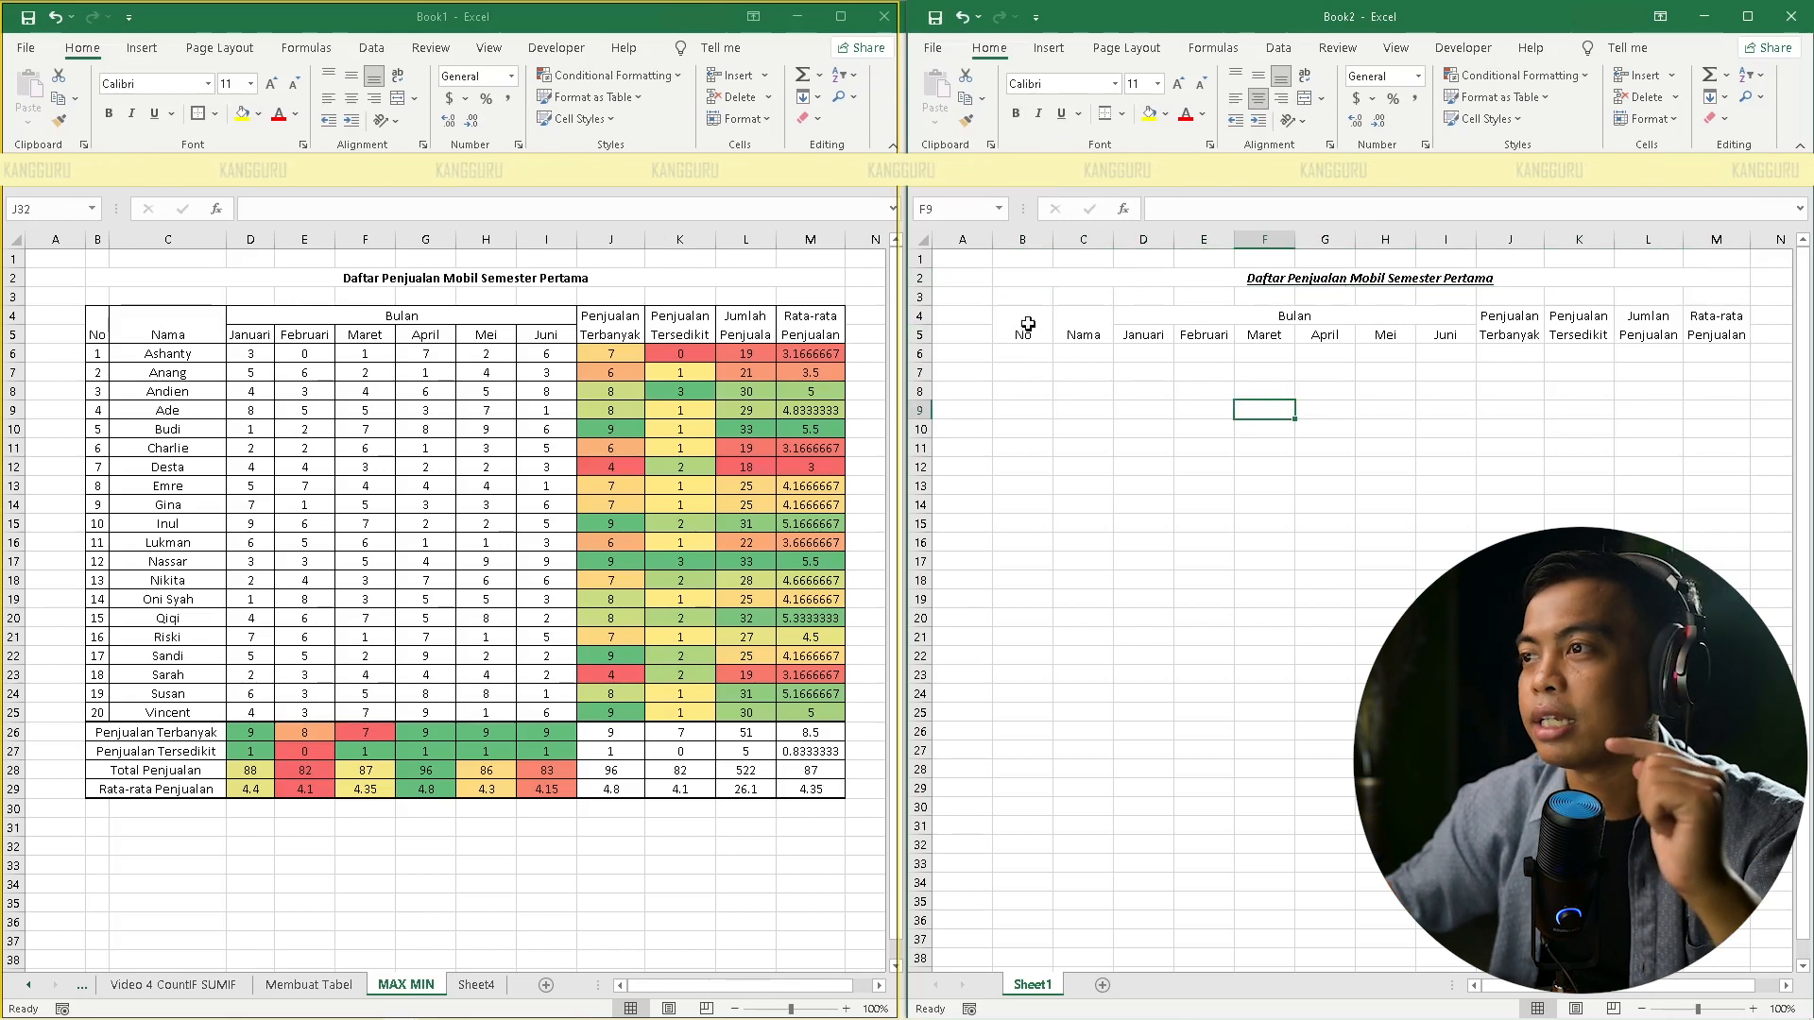
Narrow the "No" column B and widen the "Nama" column C
left_click_drag(1053, 239, 1143, 244)
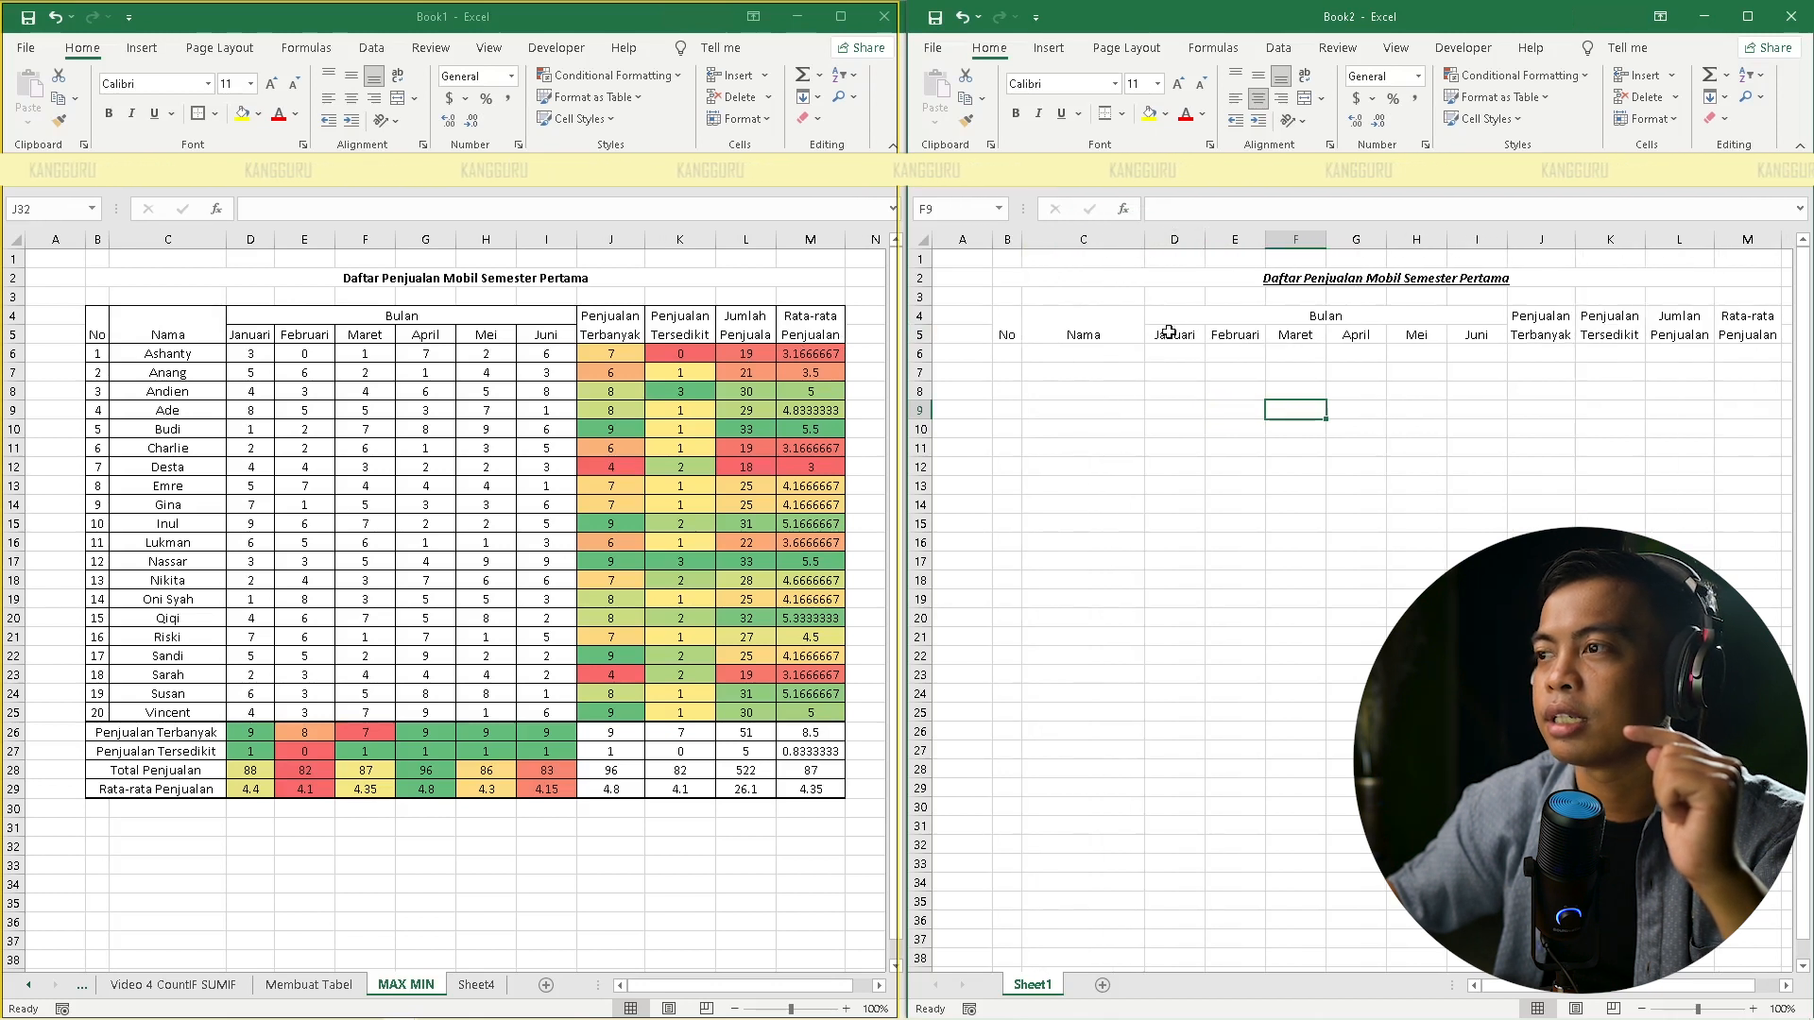
Enter the numbers 1 to 5 one by one in cells B6:B10 of the "No" column
left_click(1003, 355)
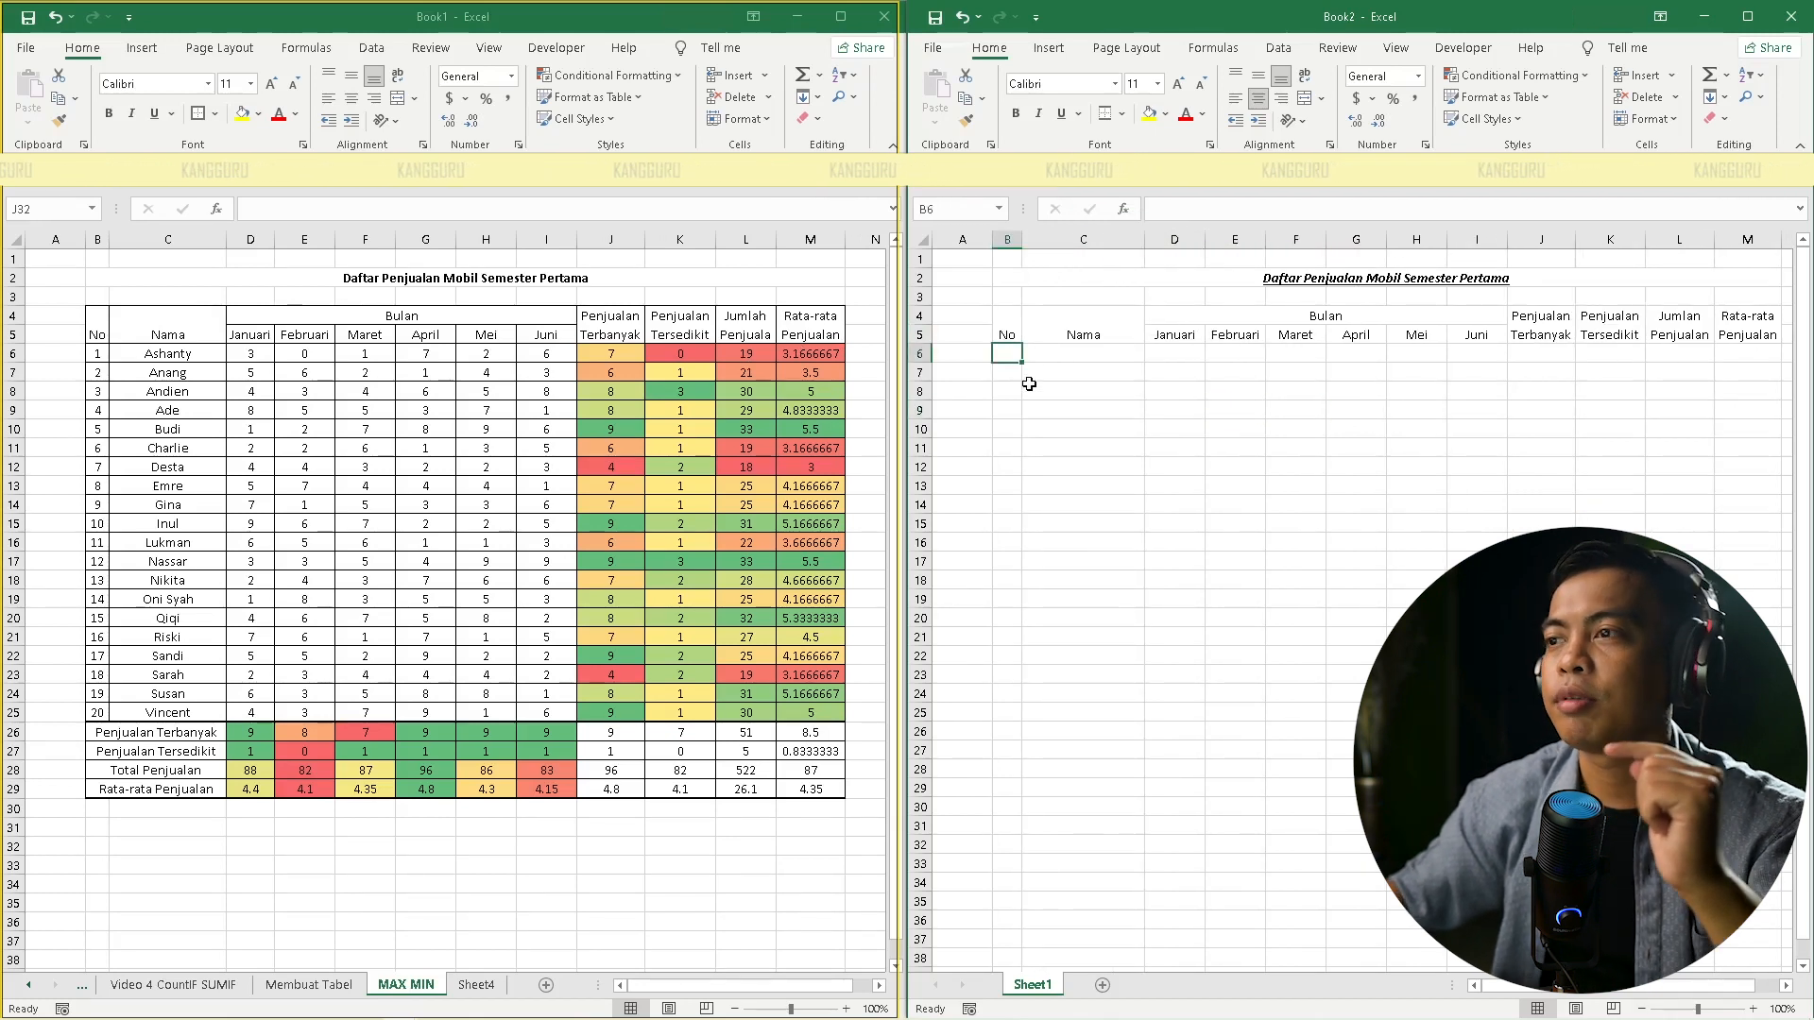
type("1")
key("Return")
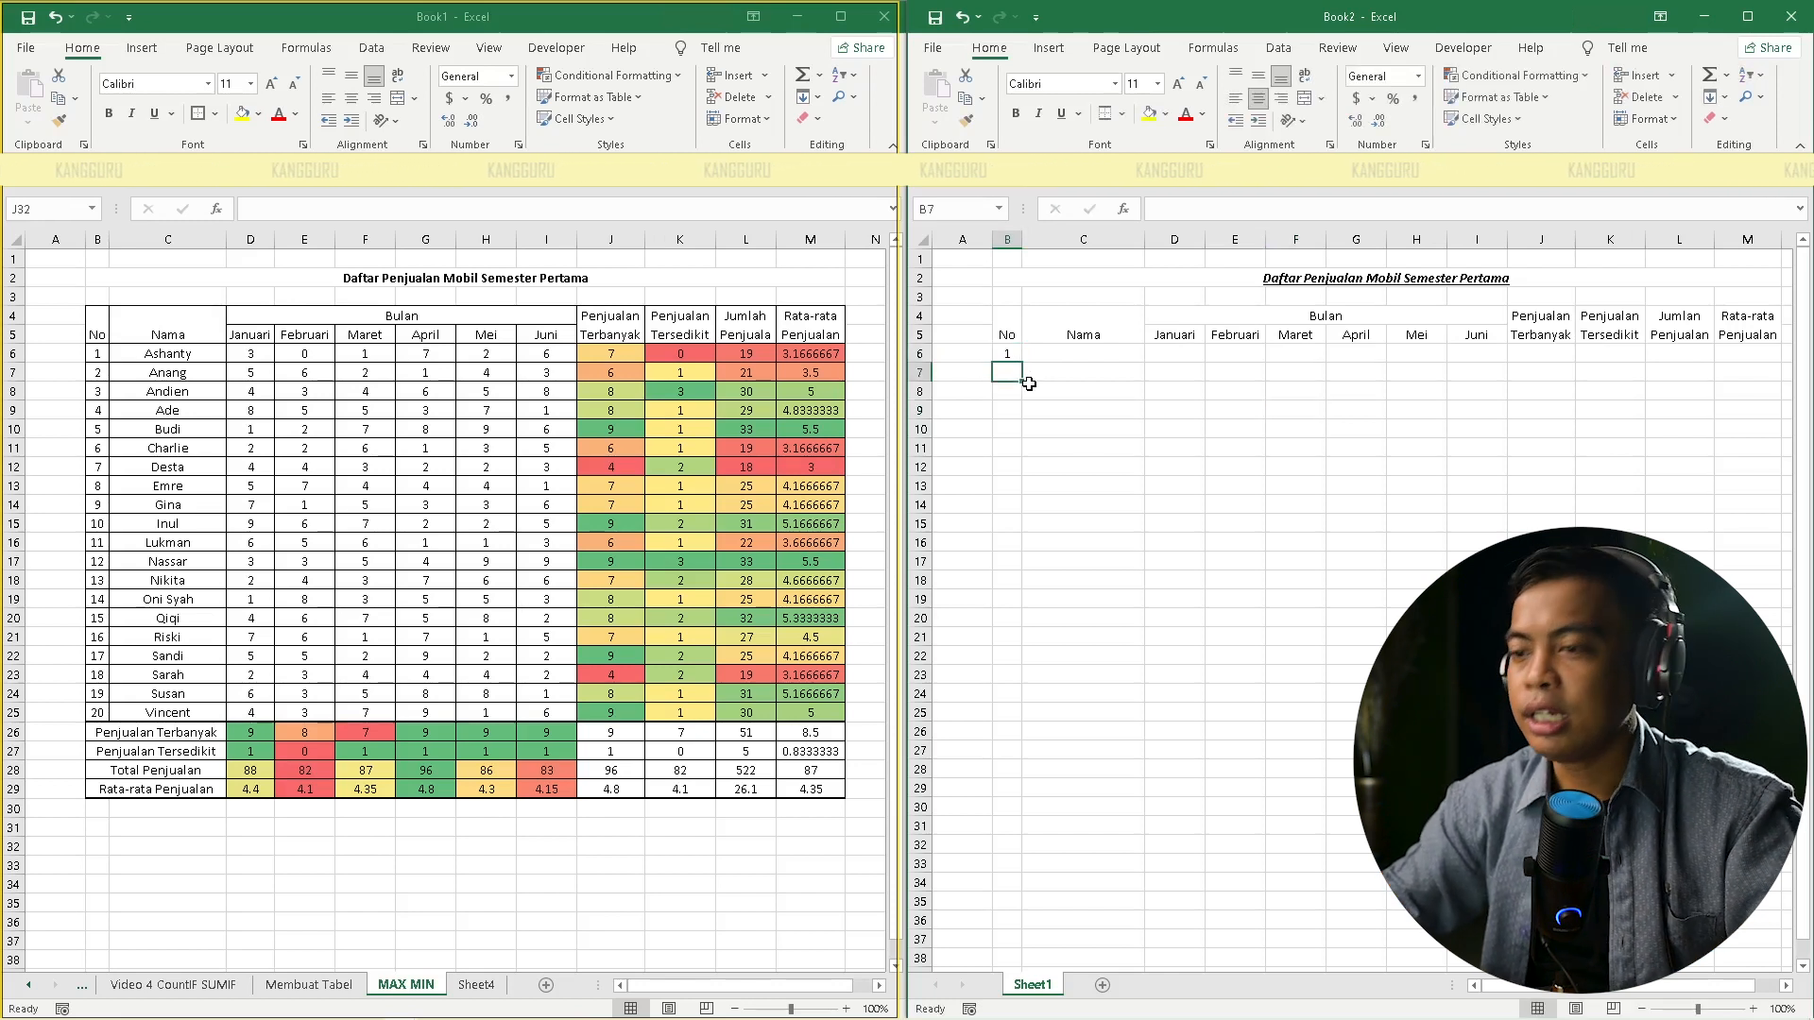
type("2")
key("Return")
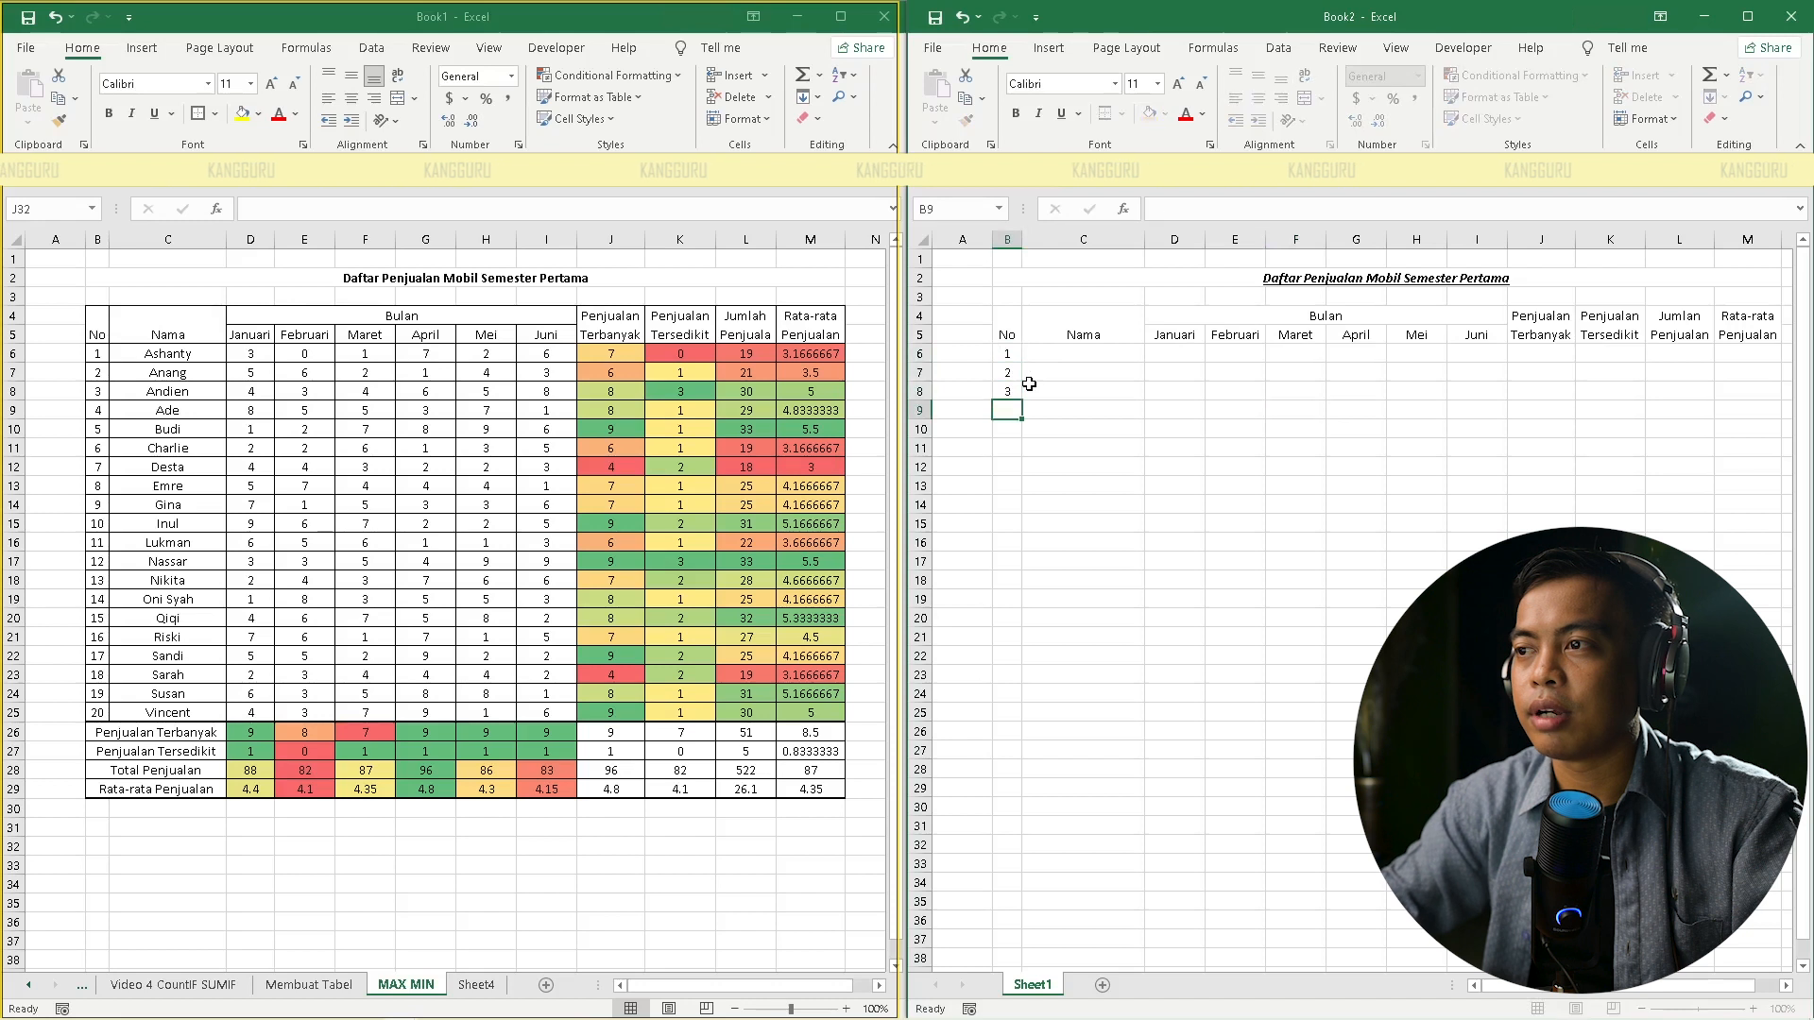
type("3")
key("Return")
type("4")
key("Return")
type("5")
key("Return")
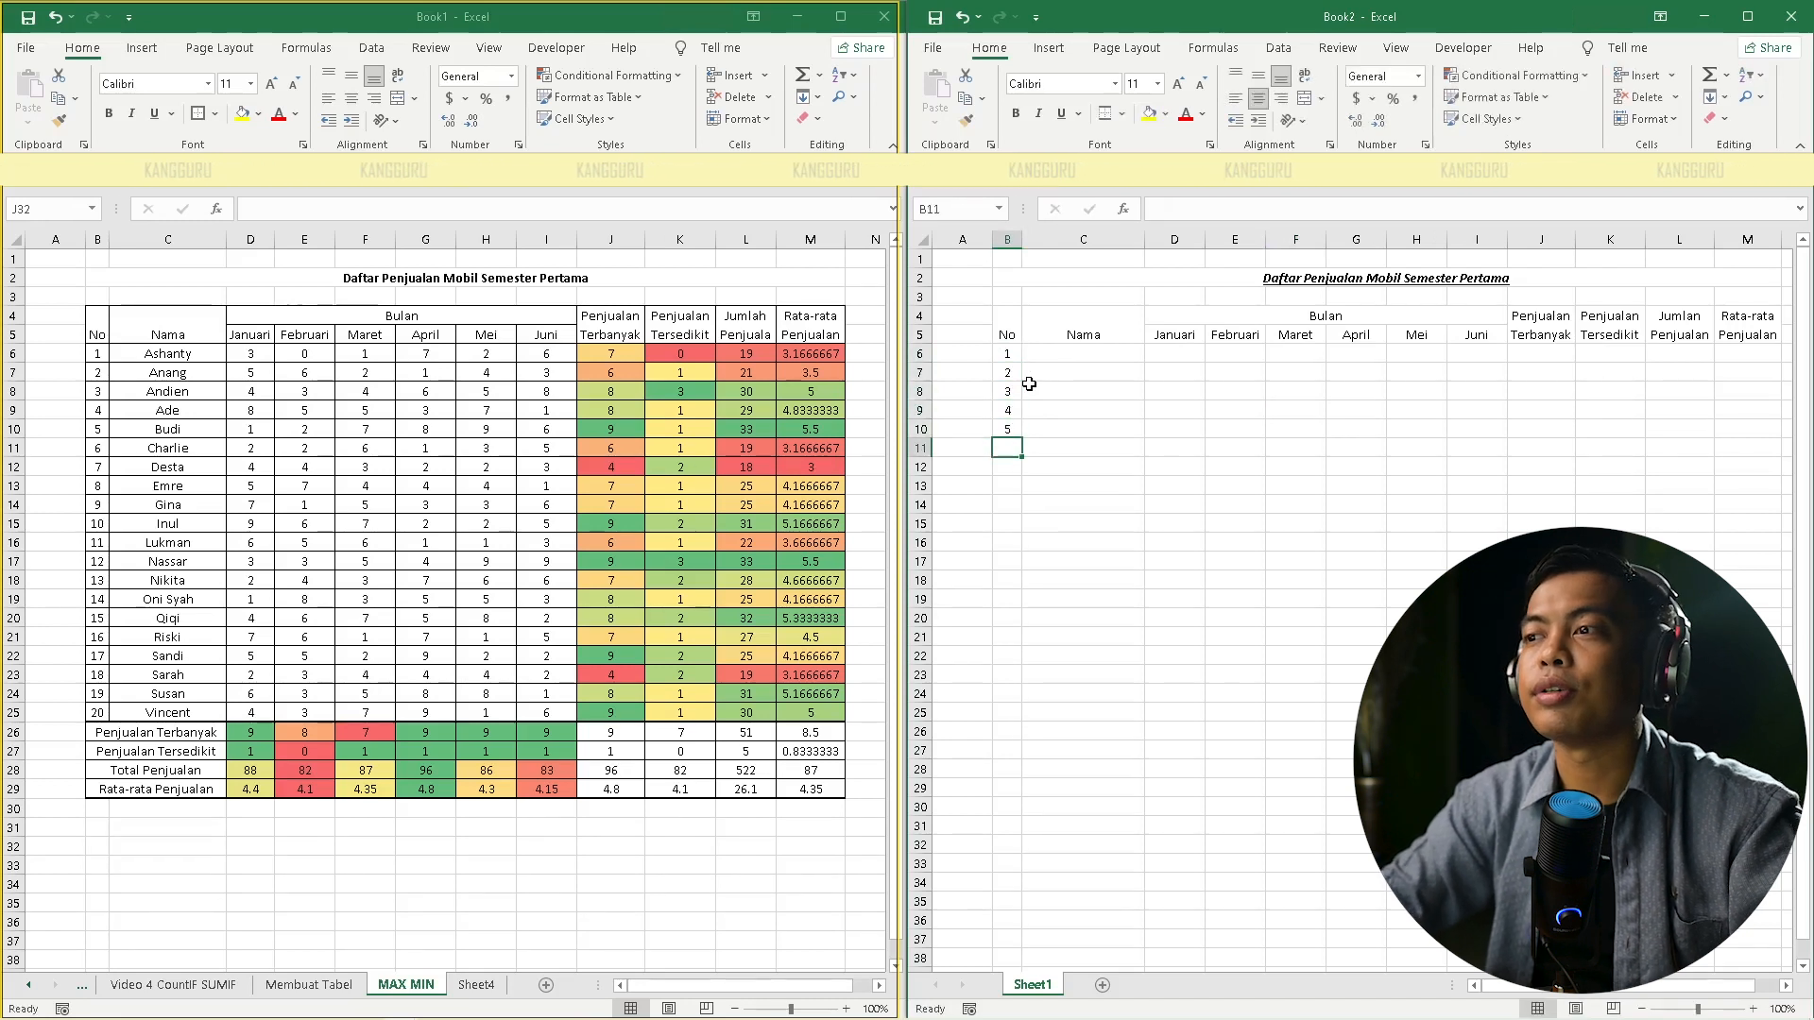
Delete the manually entered numbers from cells B6:B10
key("Up")
key("shift+Up")
key("shift+Up")
key("shift+Up")
key("shift+Up")
key("Delete")
Enter 1 in cell B6 and 2 in cell B7 as the start of the numbering
key("Up")
key("Up")
key("Up")
key("Up")
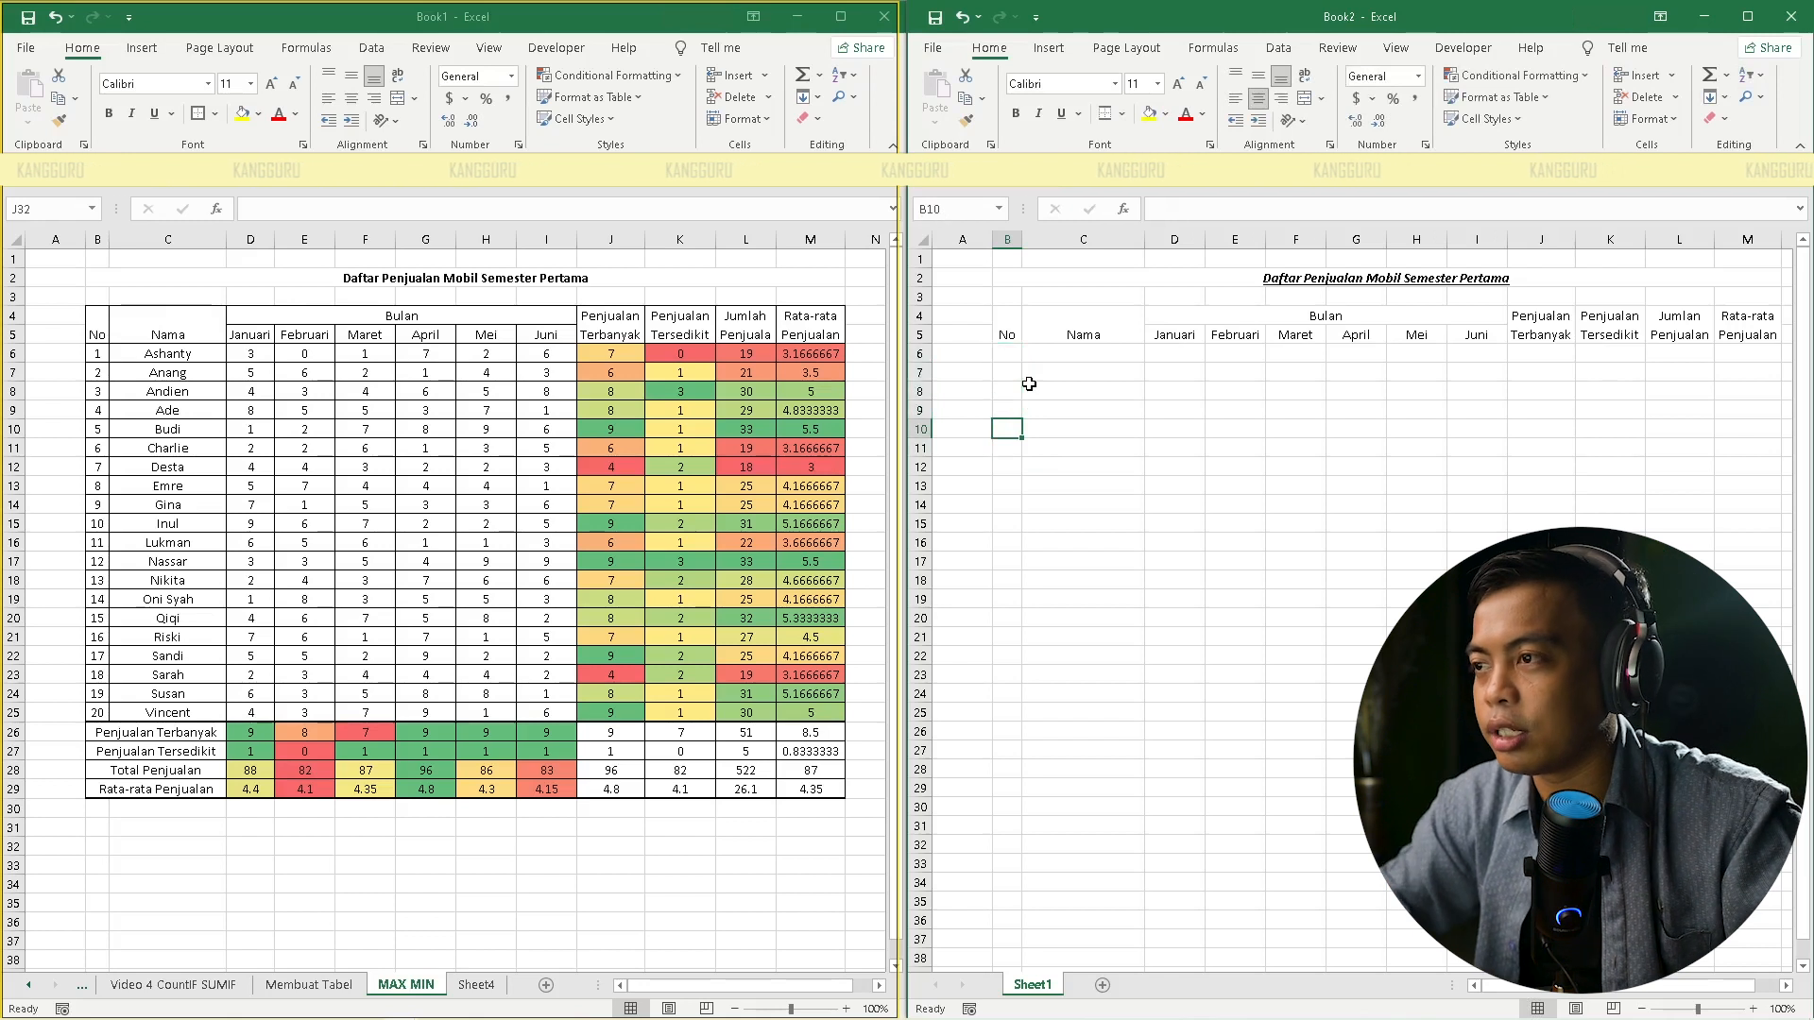
key("Return")
type("2")
key("Return")
Extend the numbering from B6:B7 down to cell B25 with AutoFill
left_click_drag(1007, 355, 1028, 382)
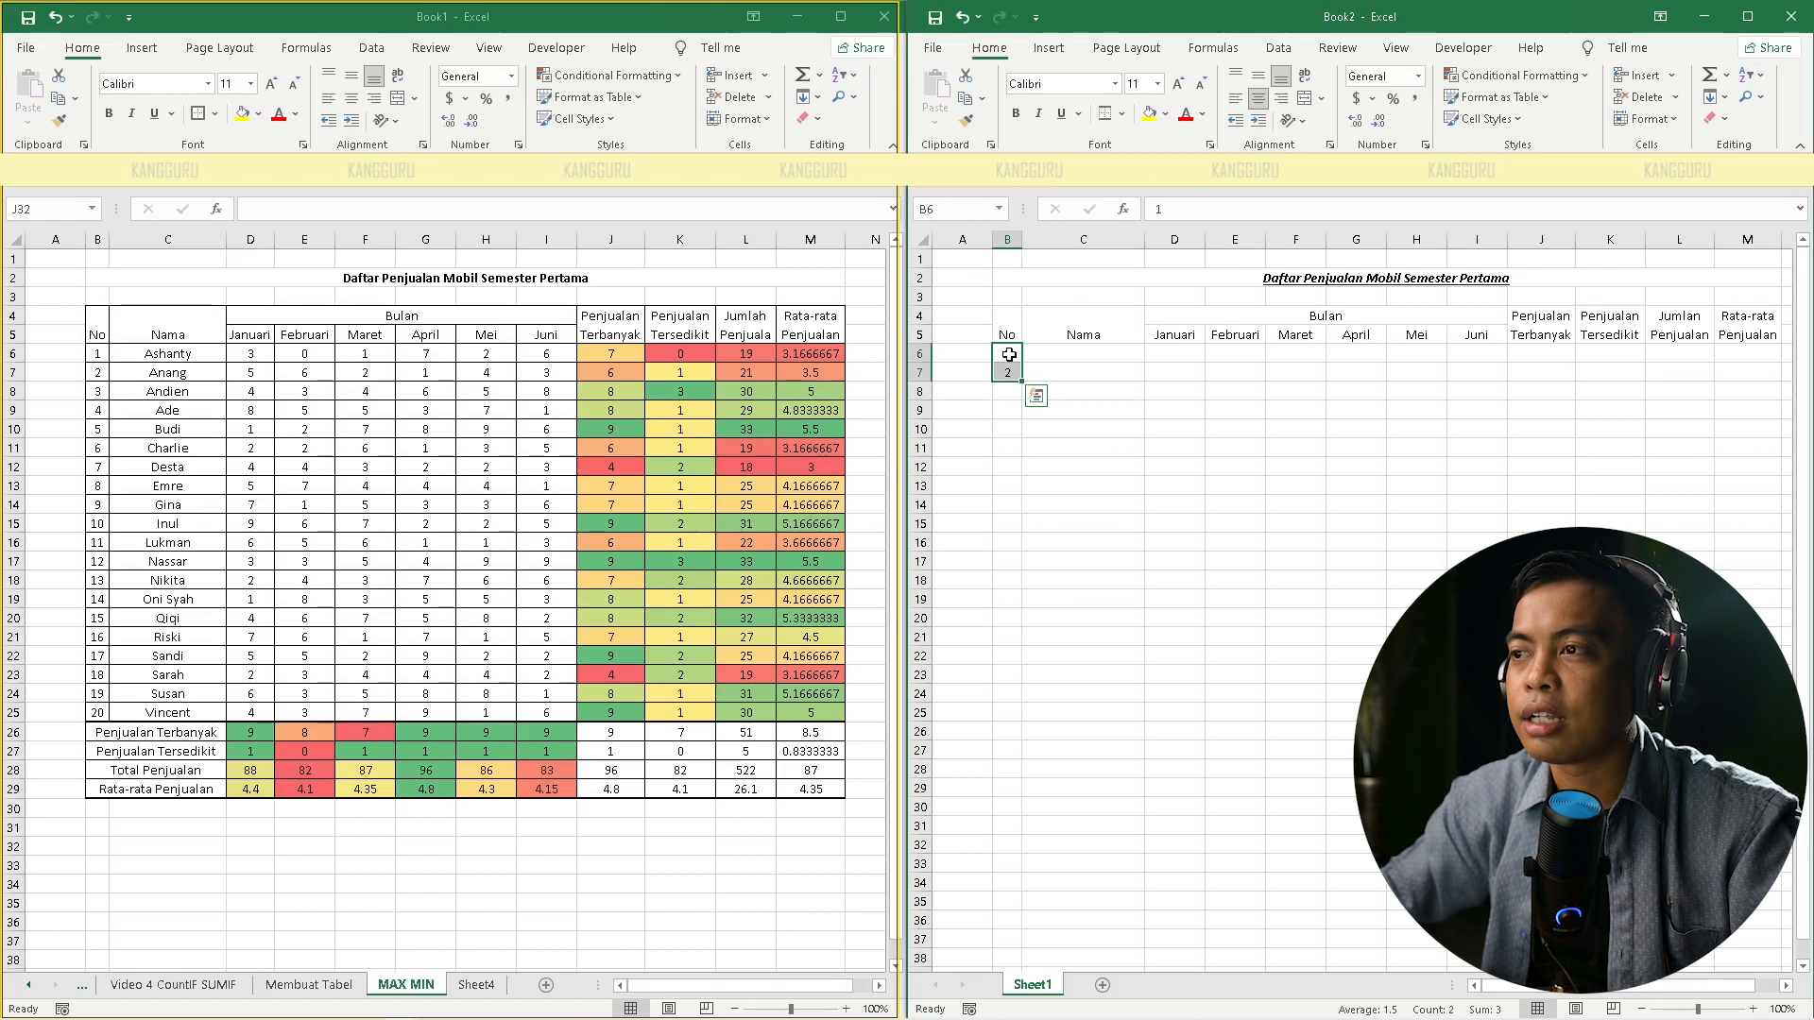
left_click_drag(1022, 383, 1011, 716)
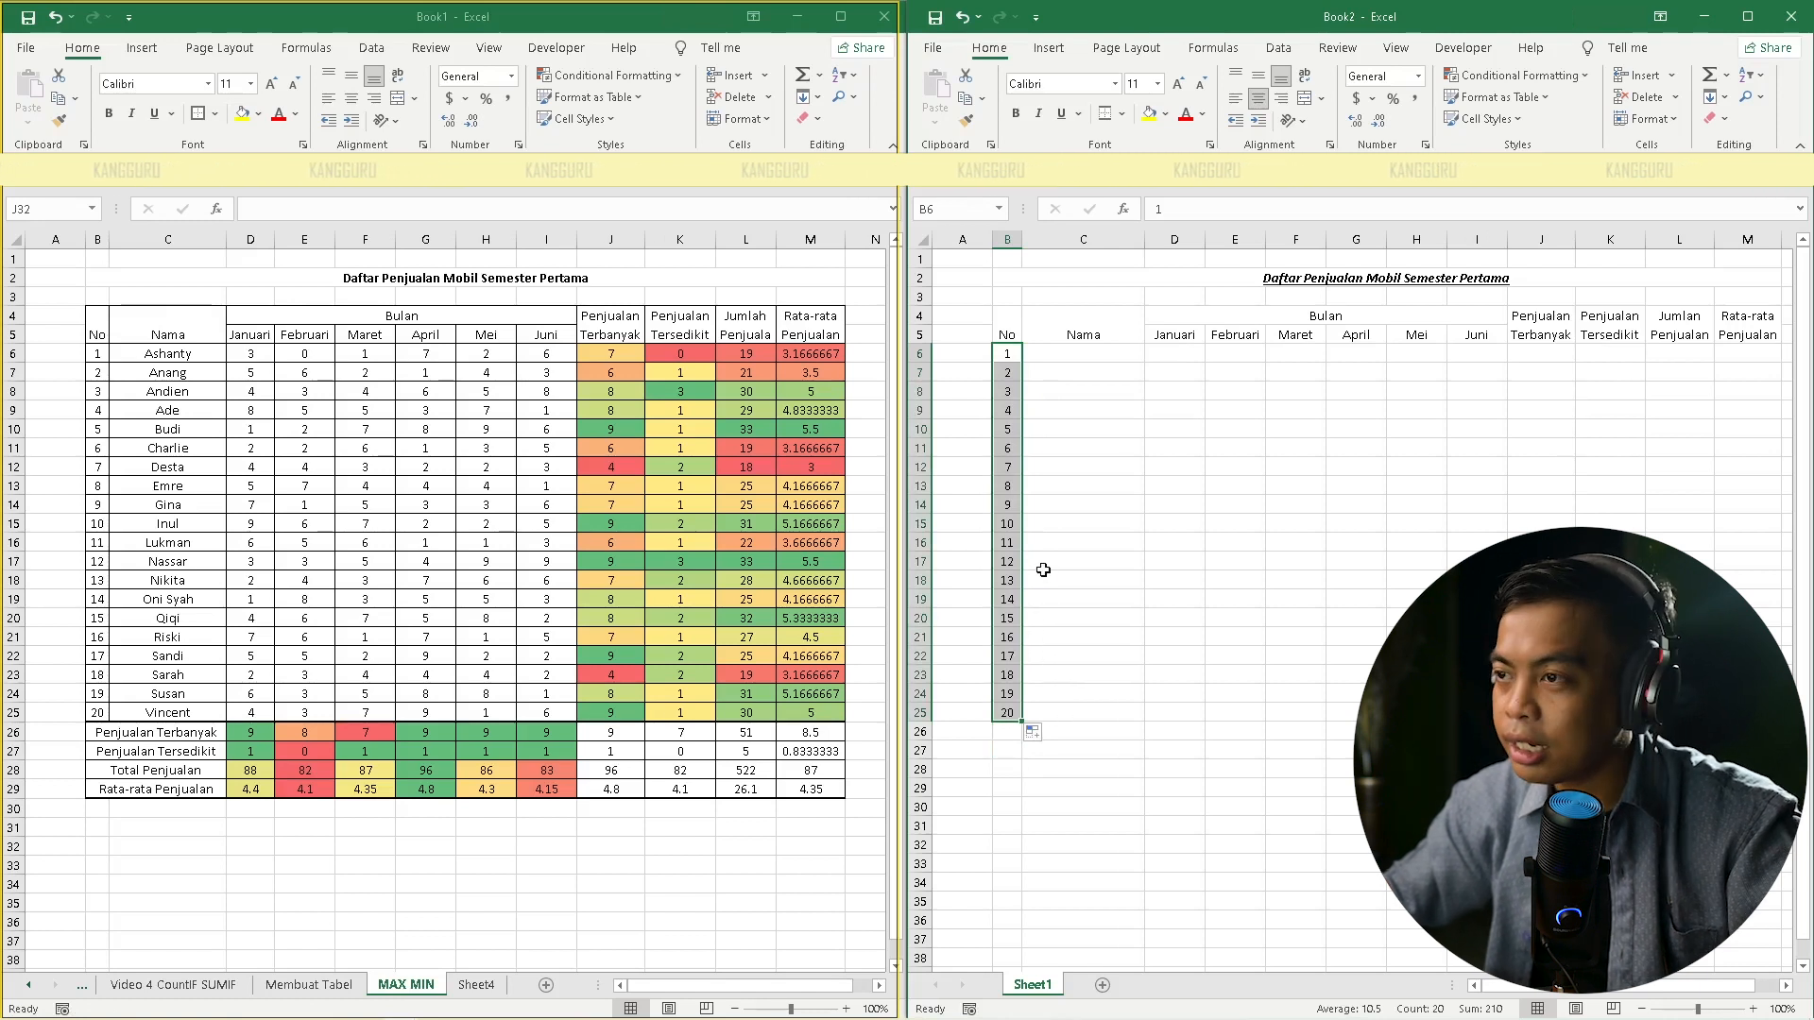
Undo the numbering fill and clear the 2 from cell B7
key("ctrl+z")
left_click(1036, 469)
left_click(1010, 373)
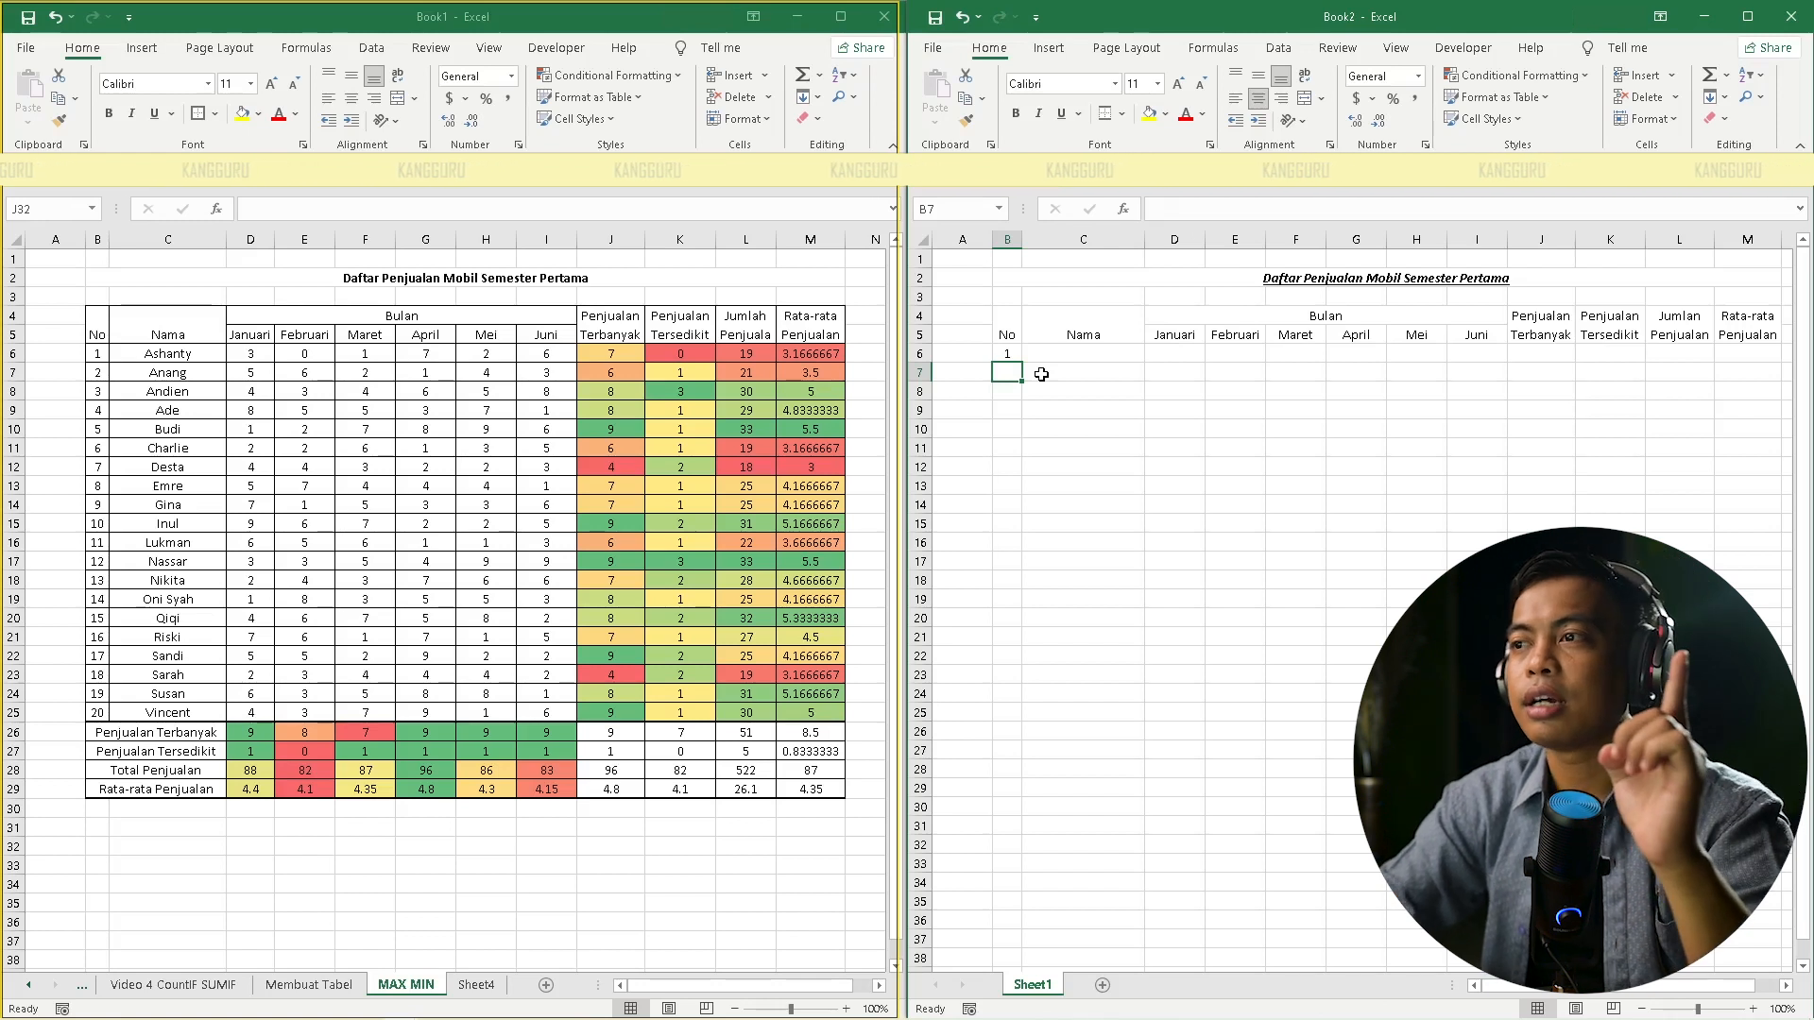
Fill a linear series in columns from cell B6 with step value 1 and stop value 20
key("Up")
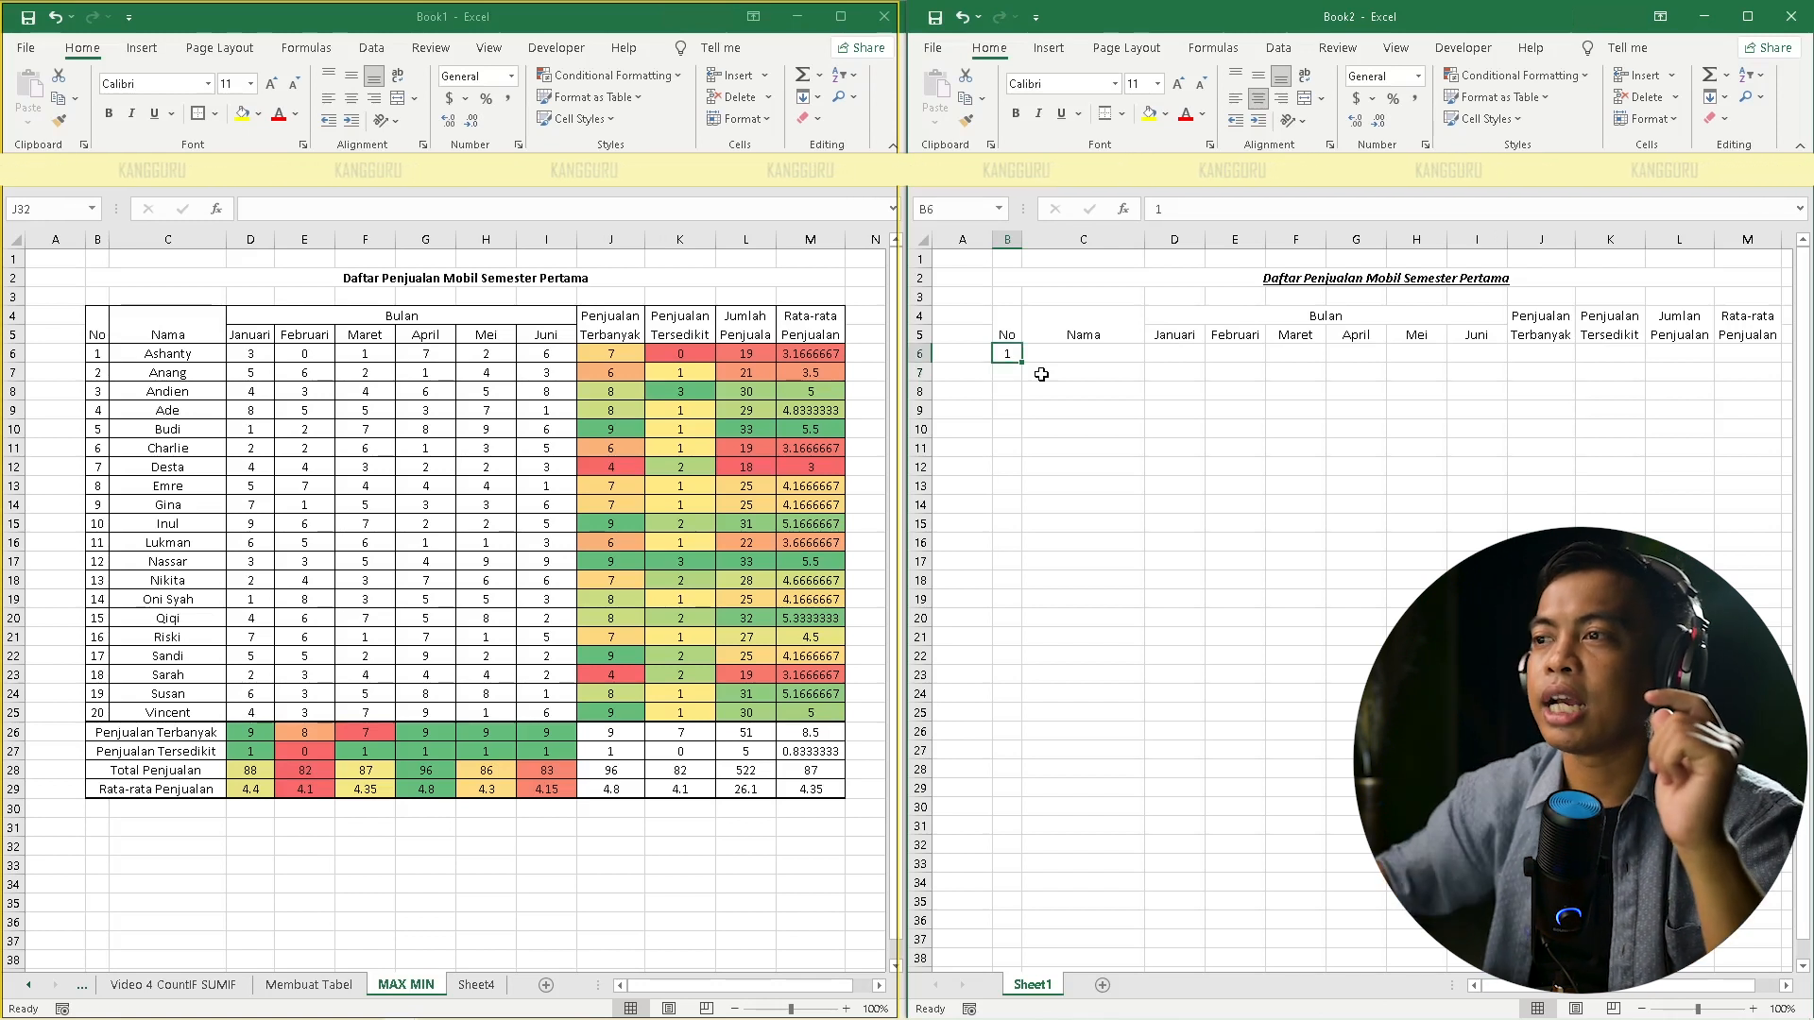
left_click(1724, 97)
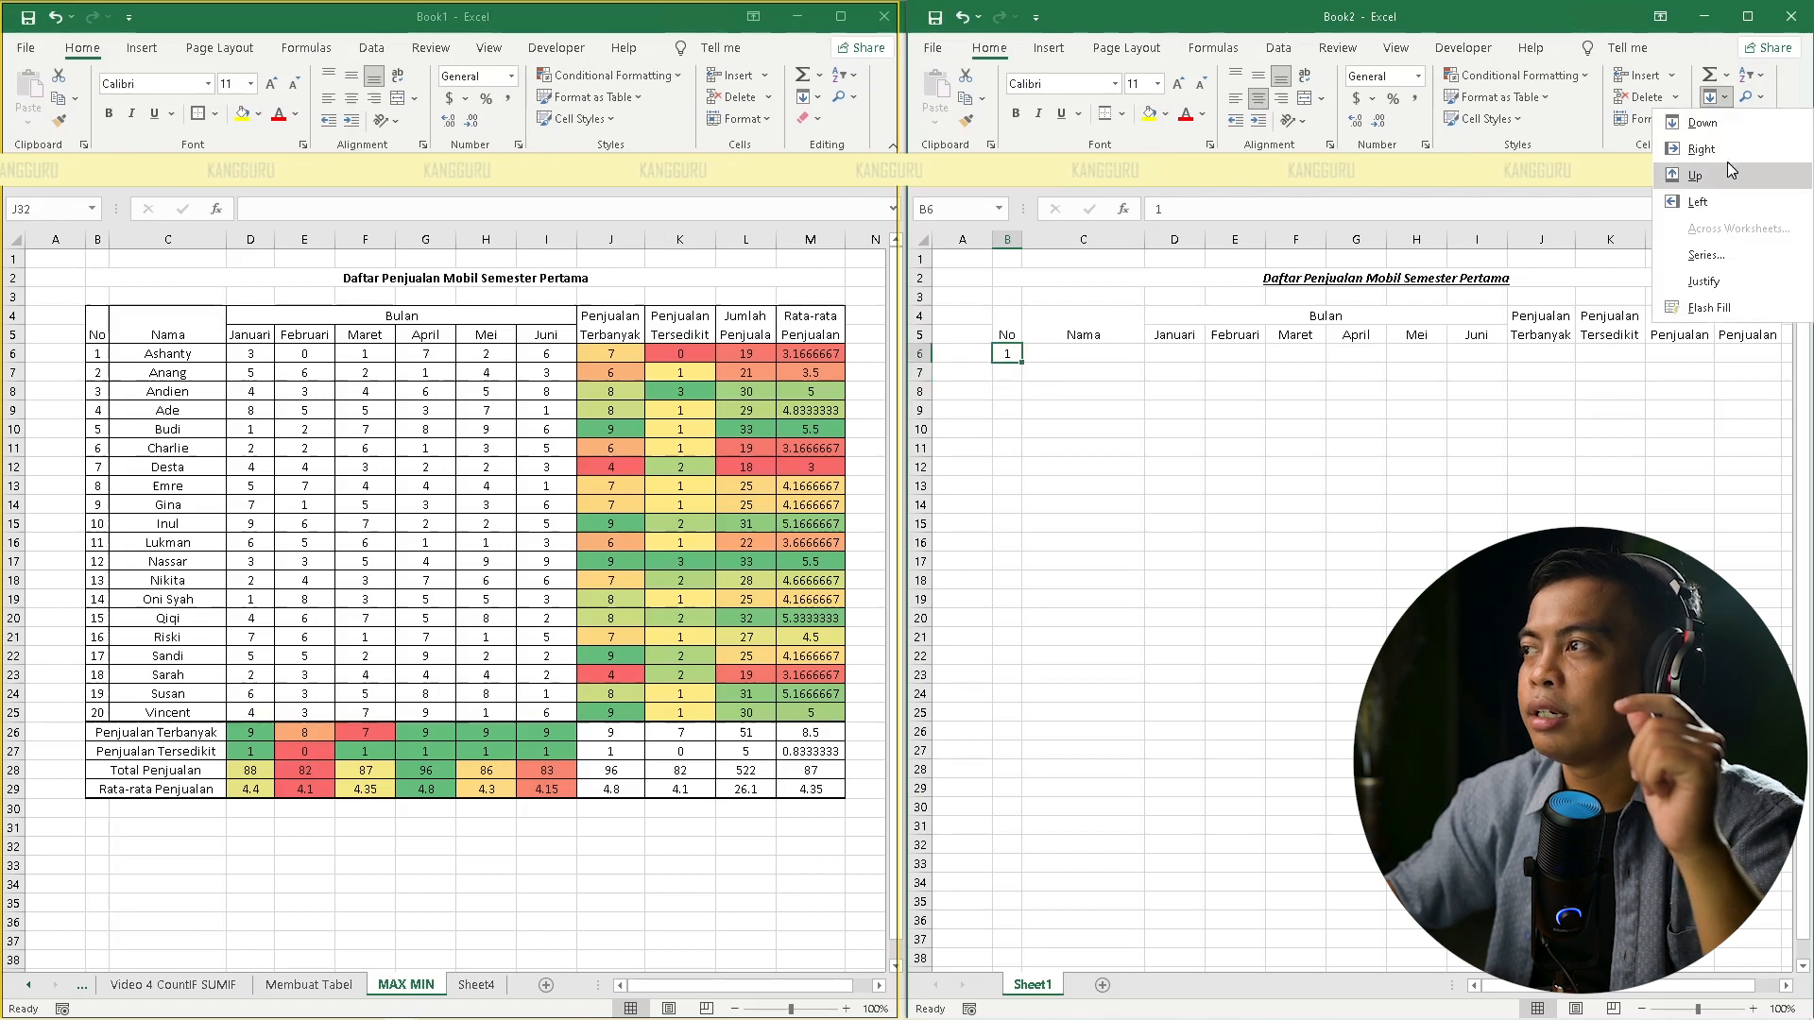
left_click(1717, 261)
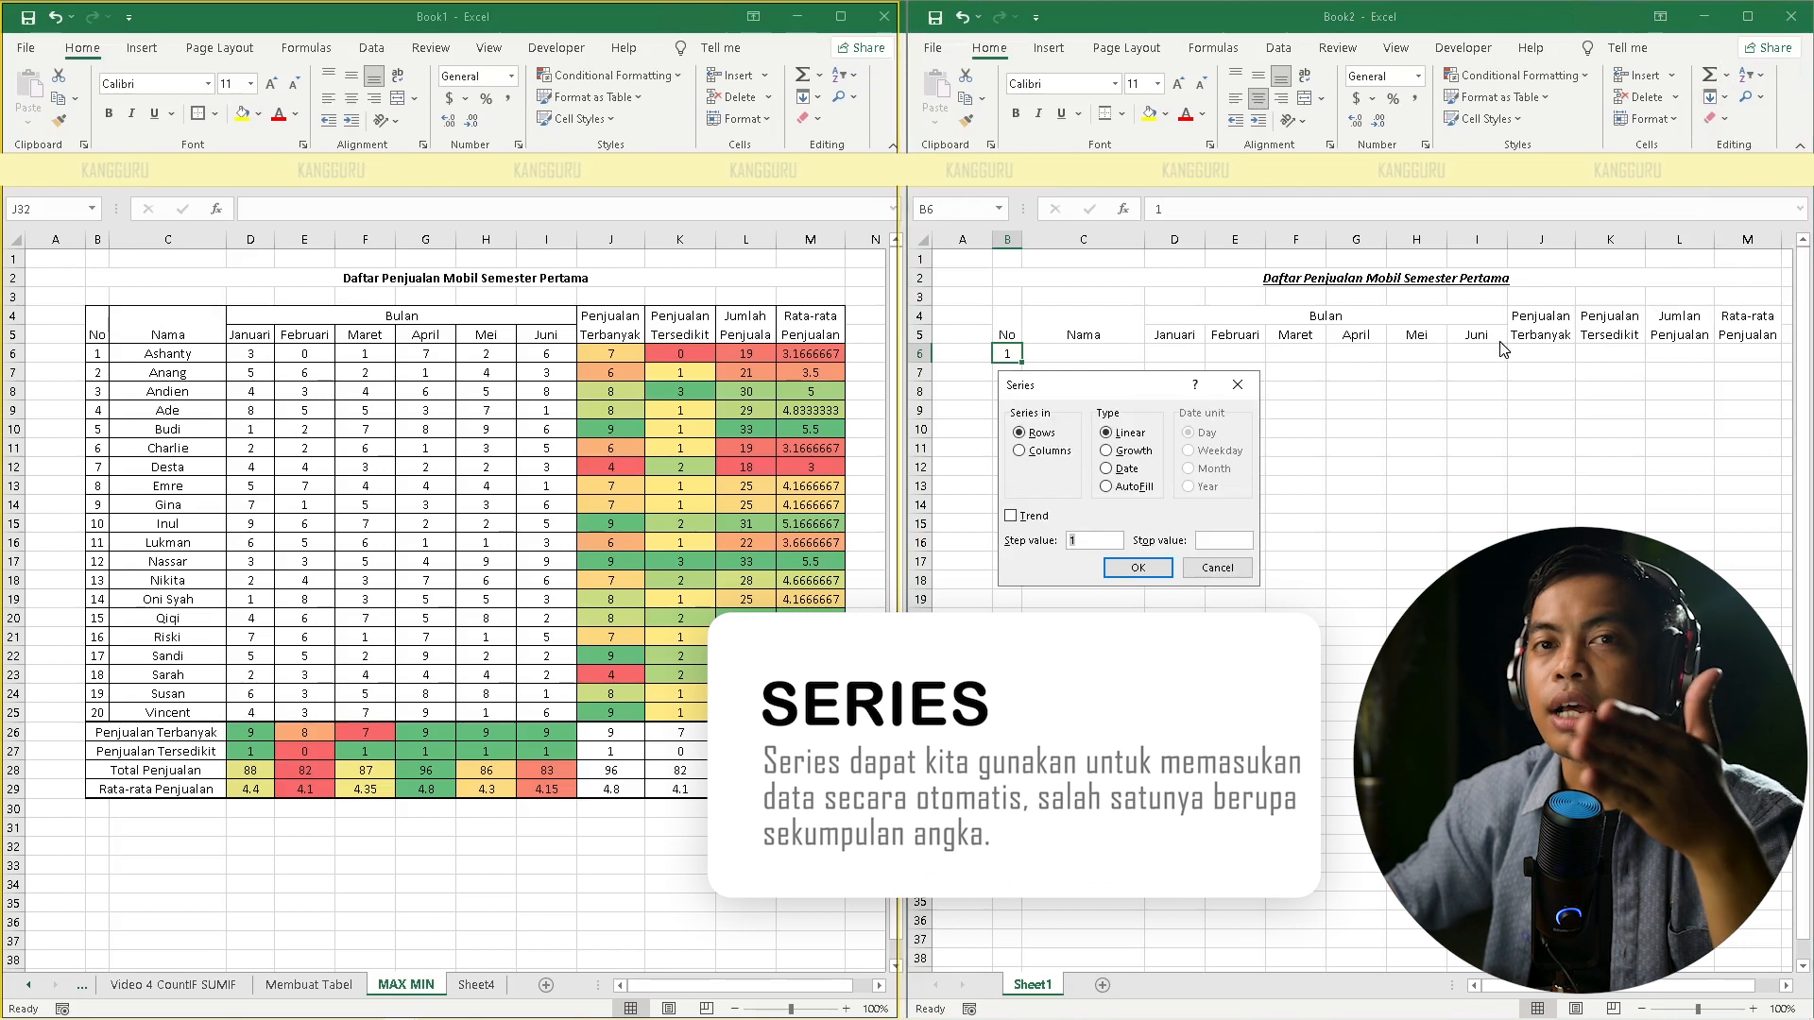
left_click(1020, 452)
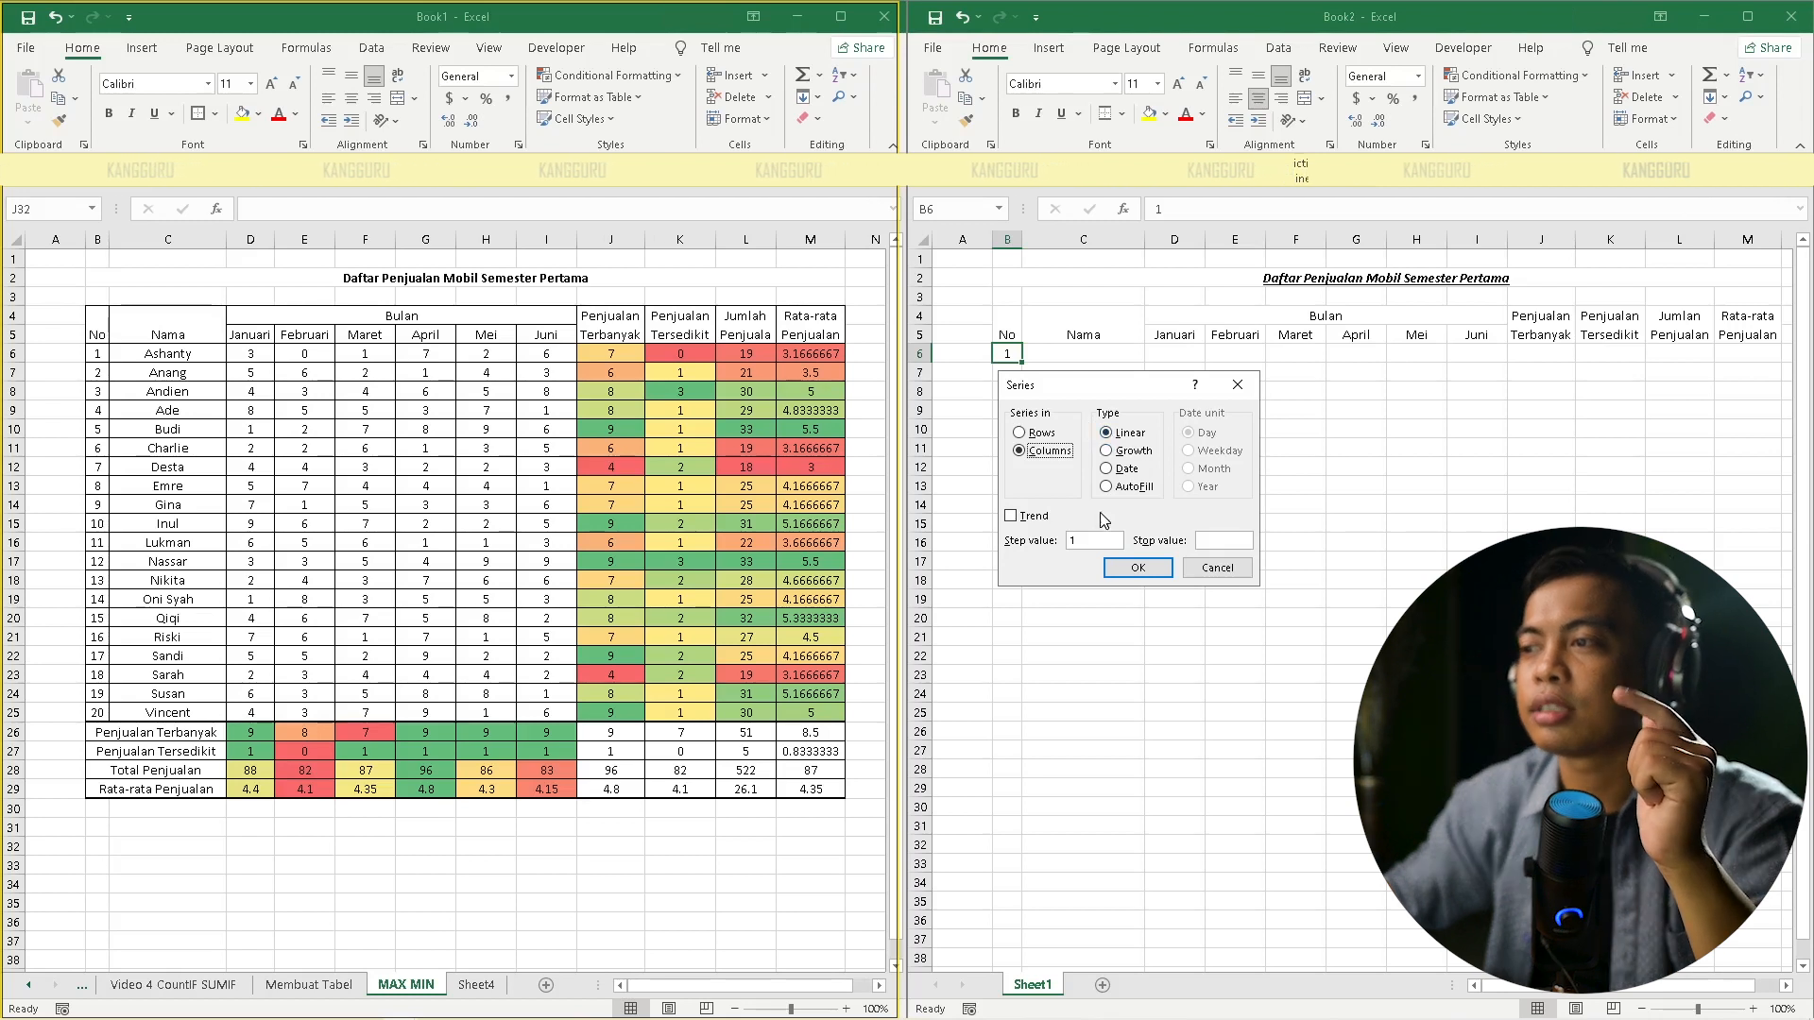
left_click(1112, 540)
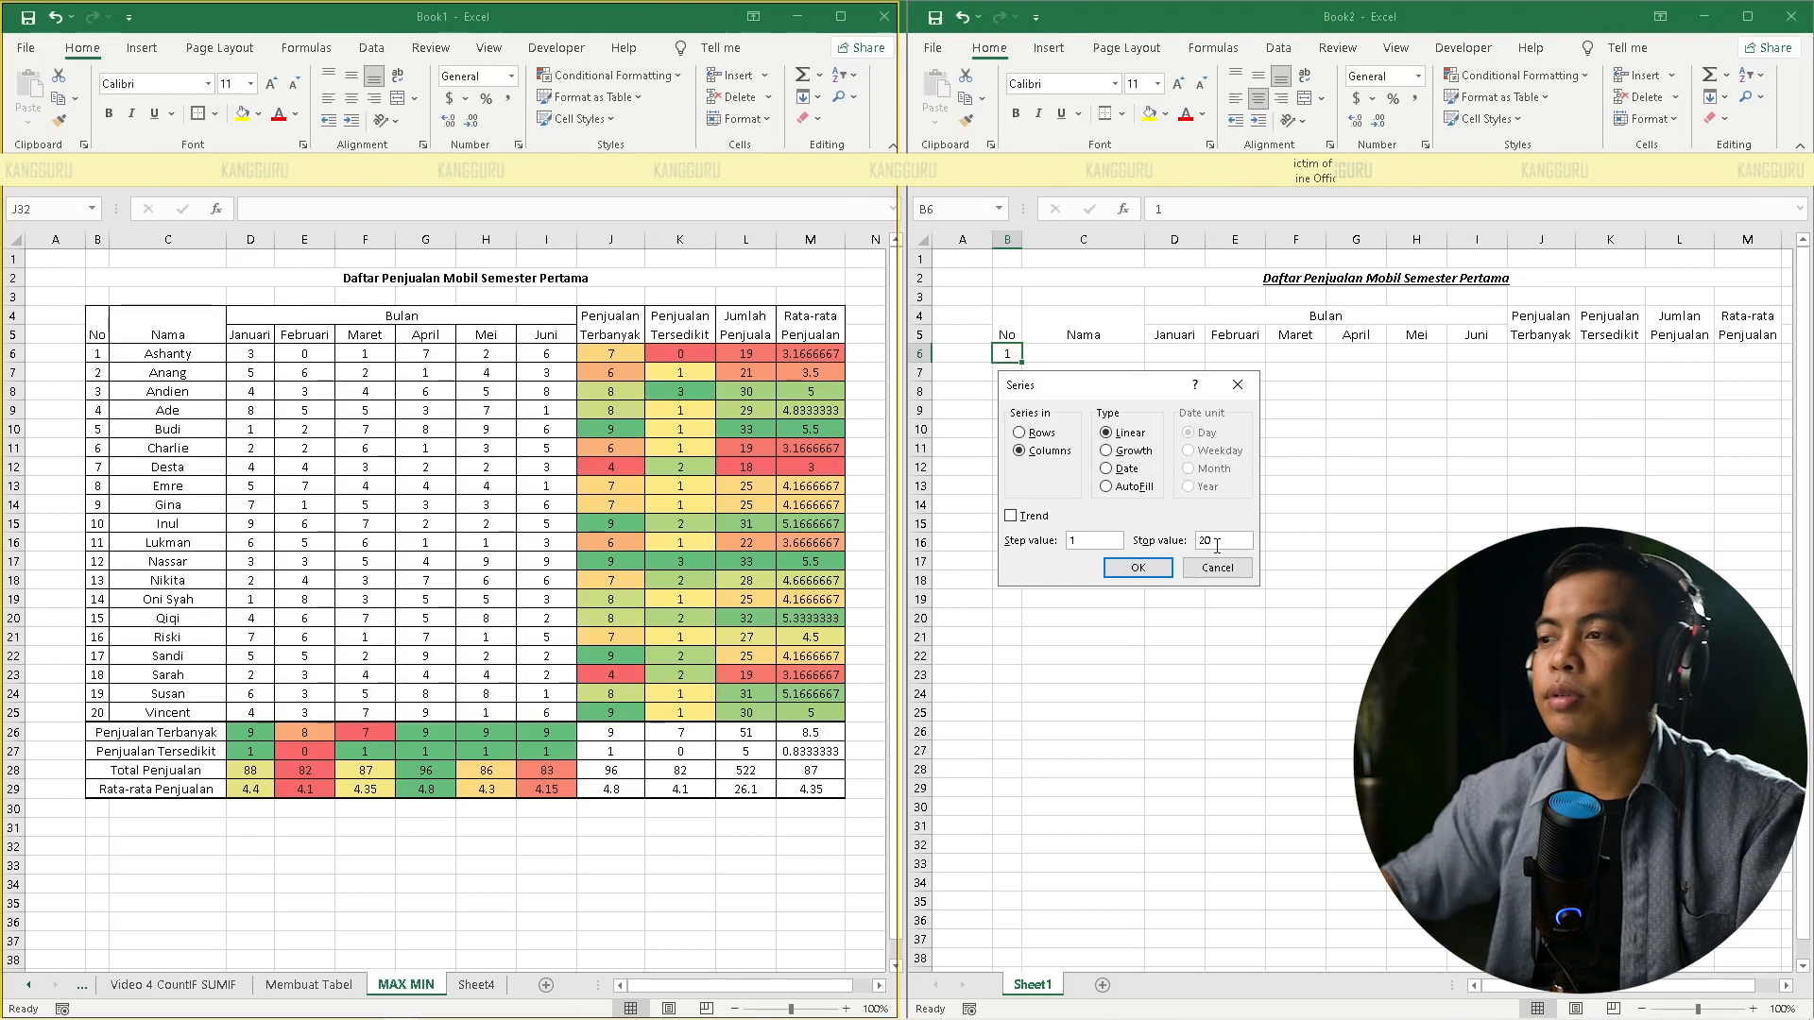
left_click(1137, 567)
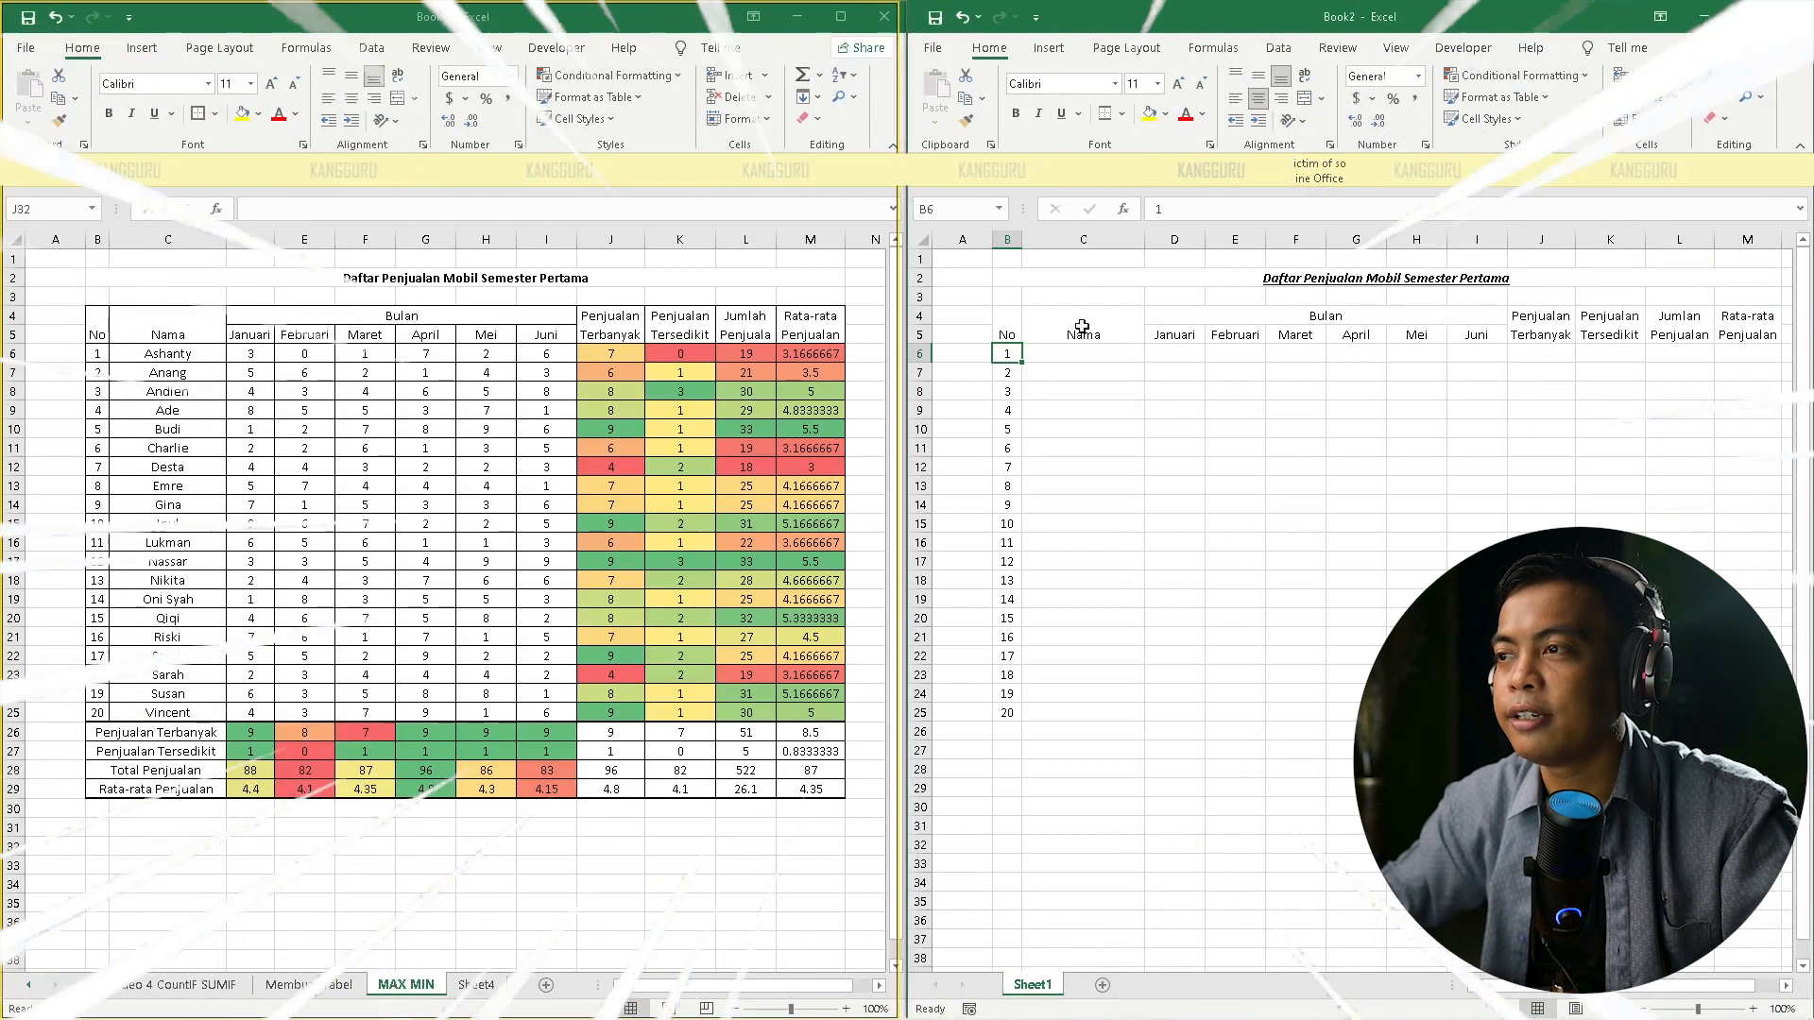
Fill the "Nama" column C6:C25 with the salespeople's names from the reference table
left_click(1083, 357)
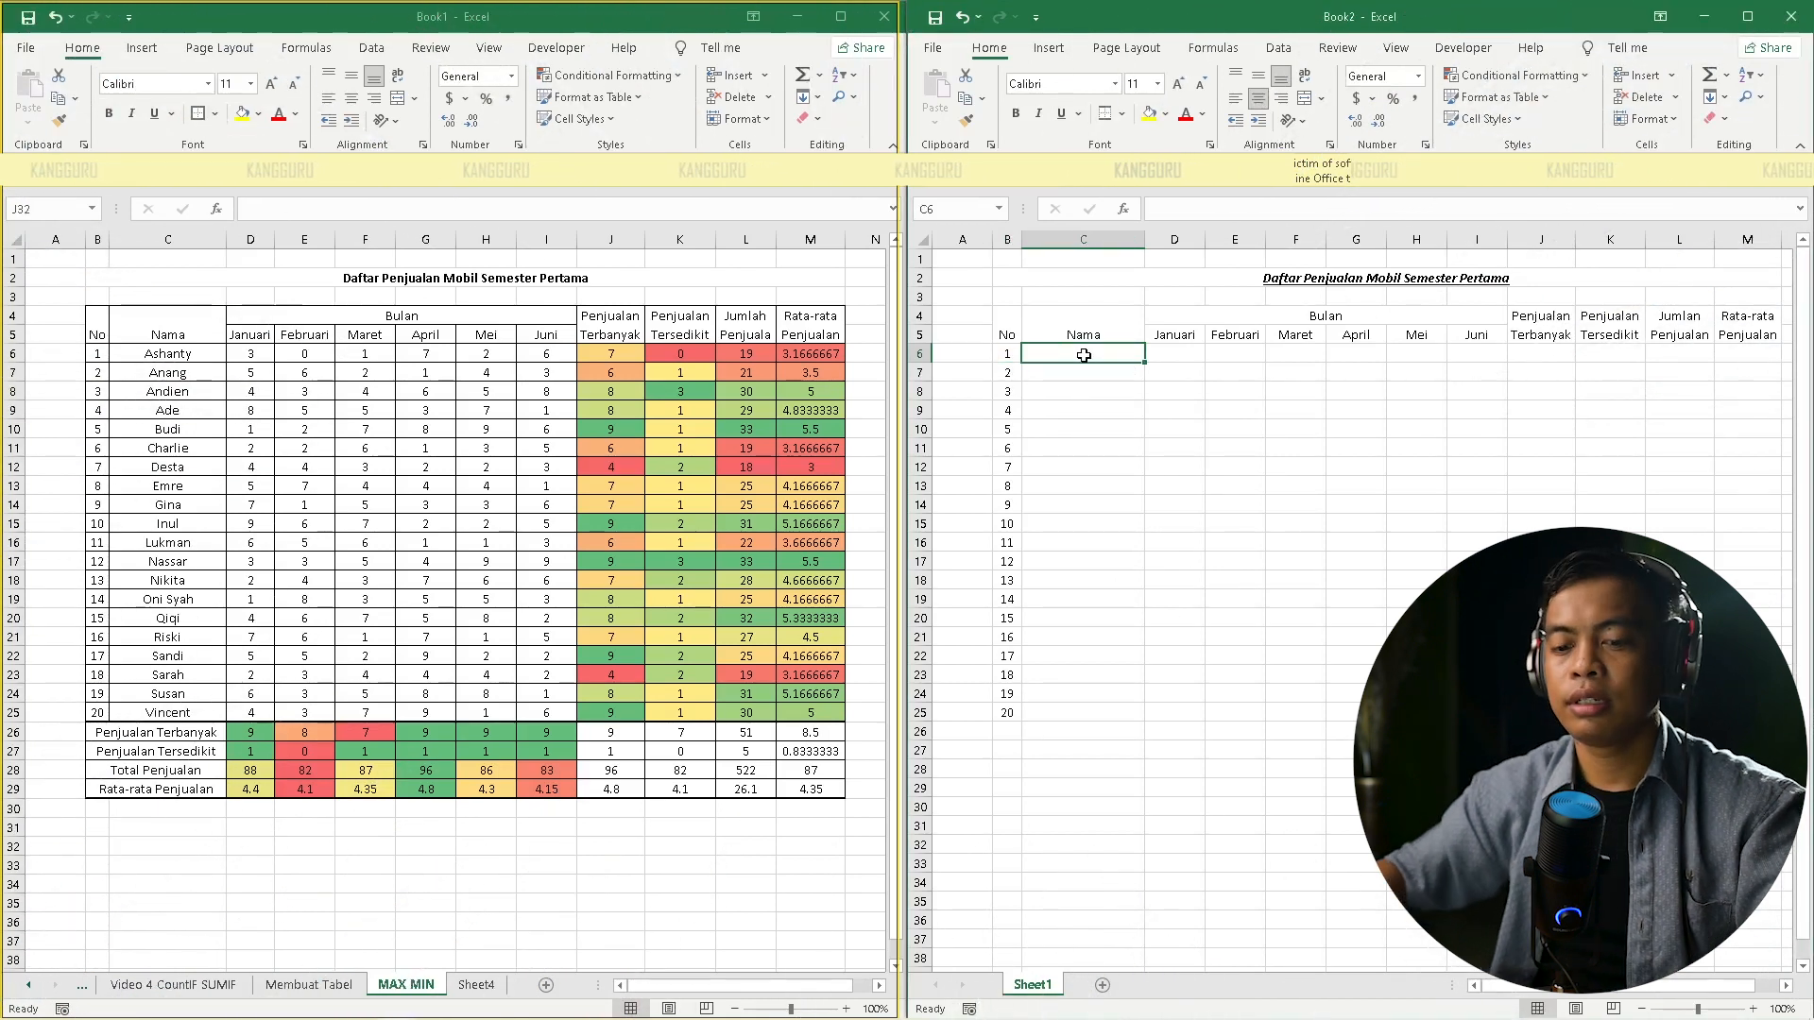
type("Ashanty")
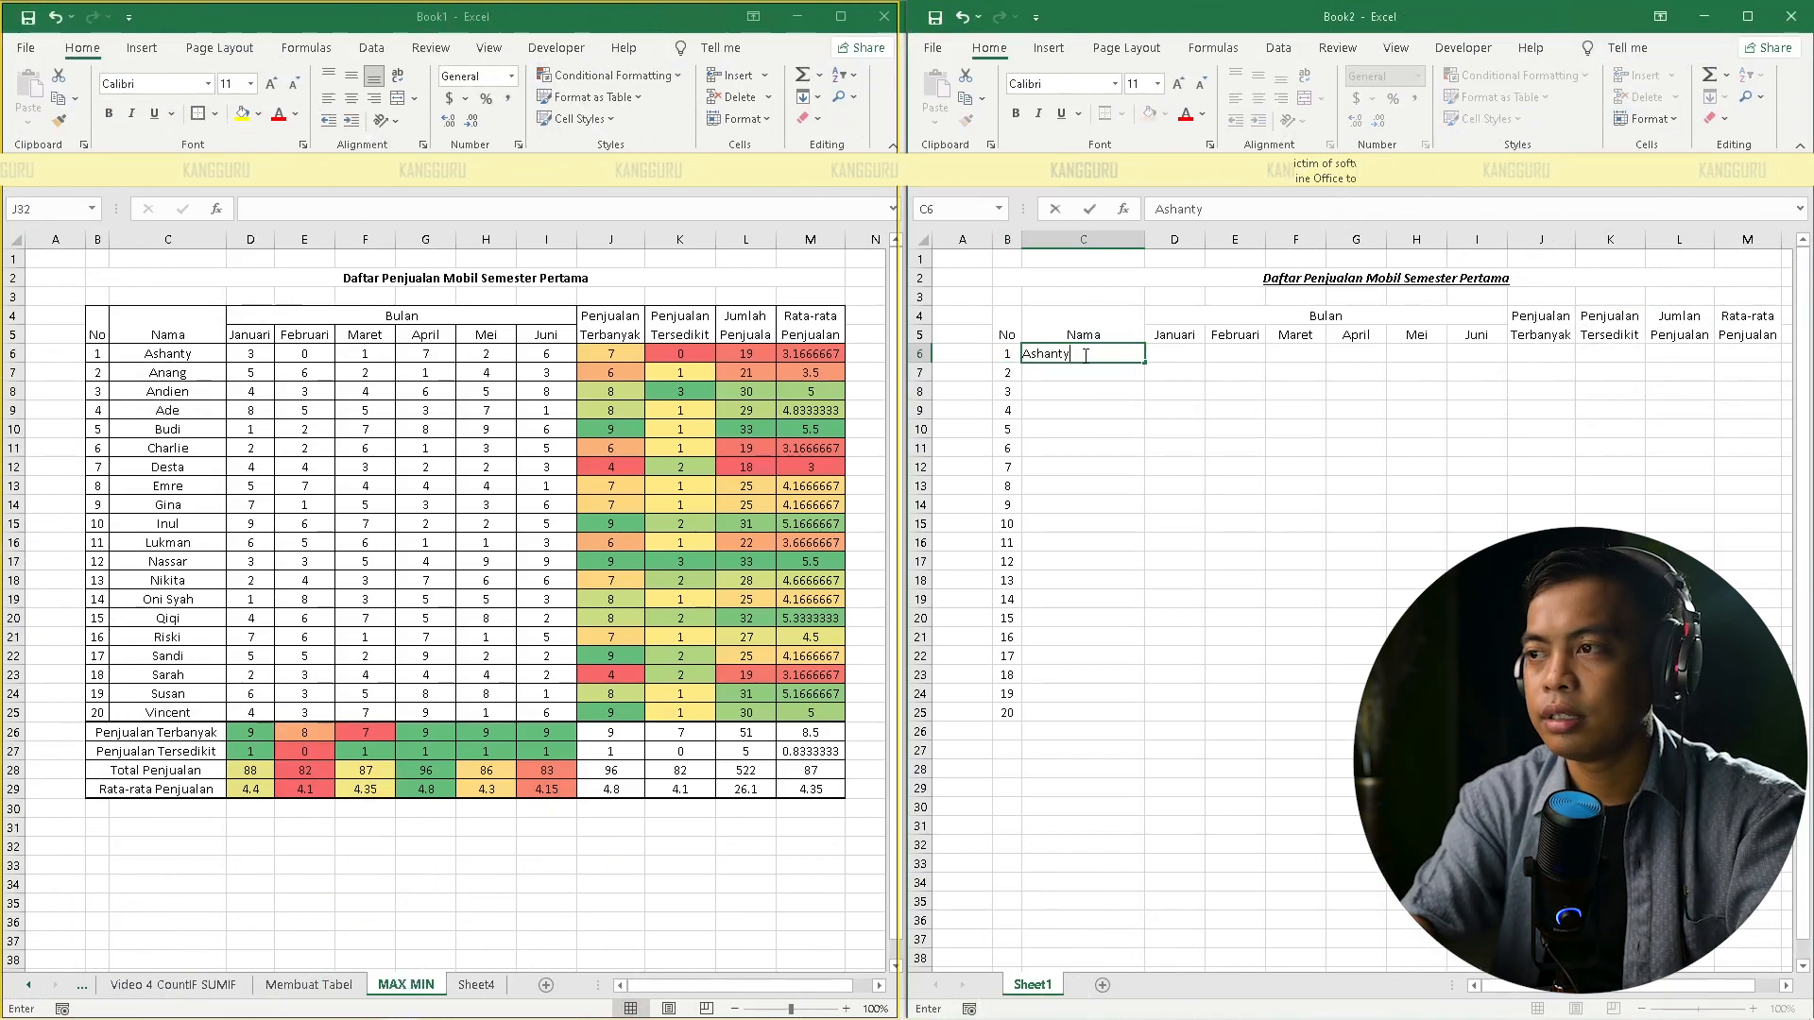
key("Up")
key("Up")
key("Up")
key("Up")
key("Up")
key("Up")
key("Up")
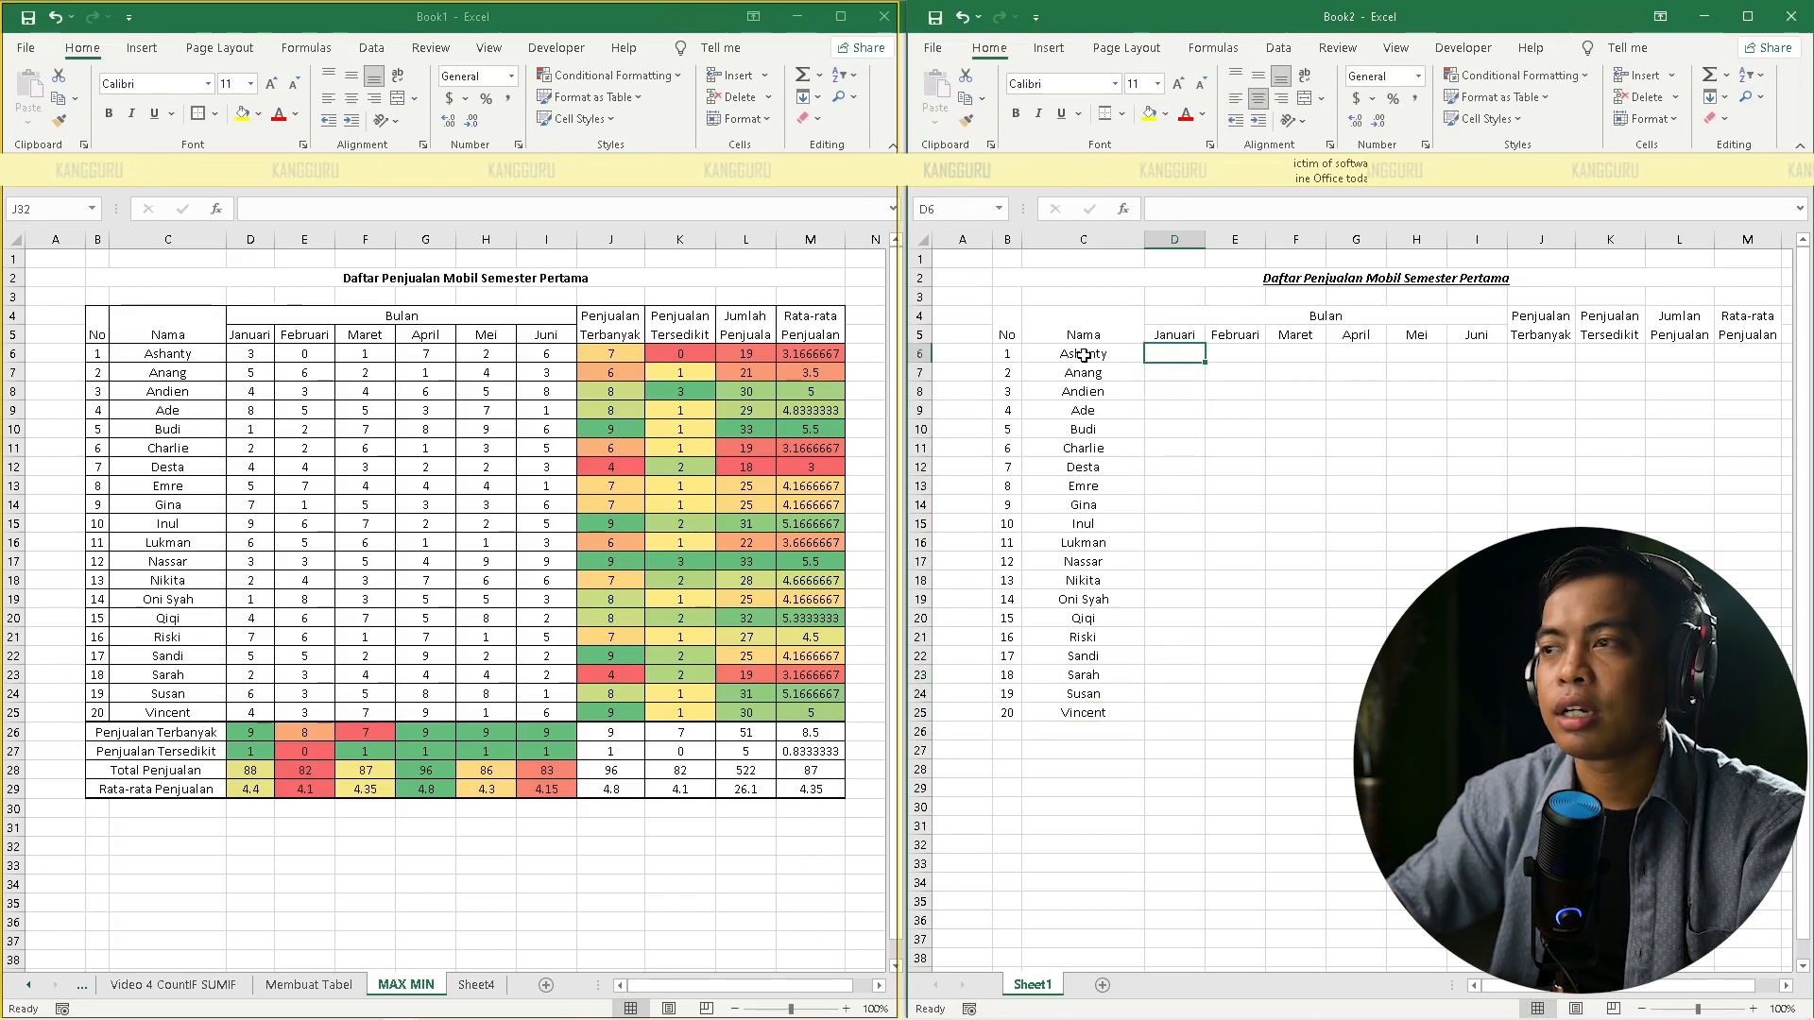
Enter the Januari sales in D6:D25 and copy the reference table's Februari to Juni figures into E6:I25
type("3")
key("Return")
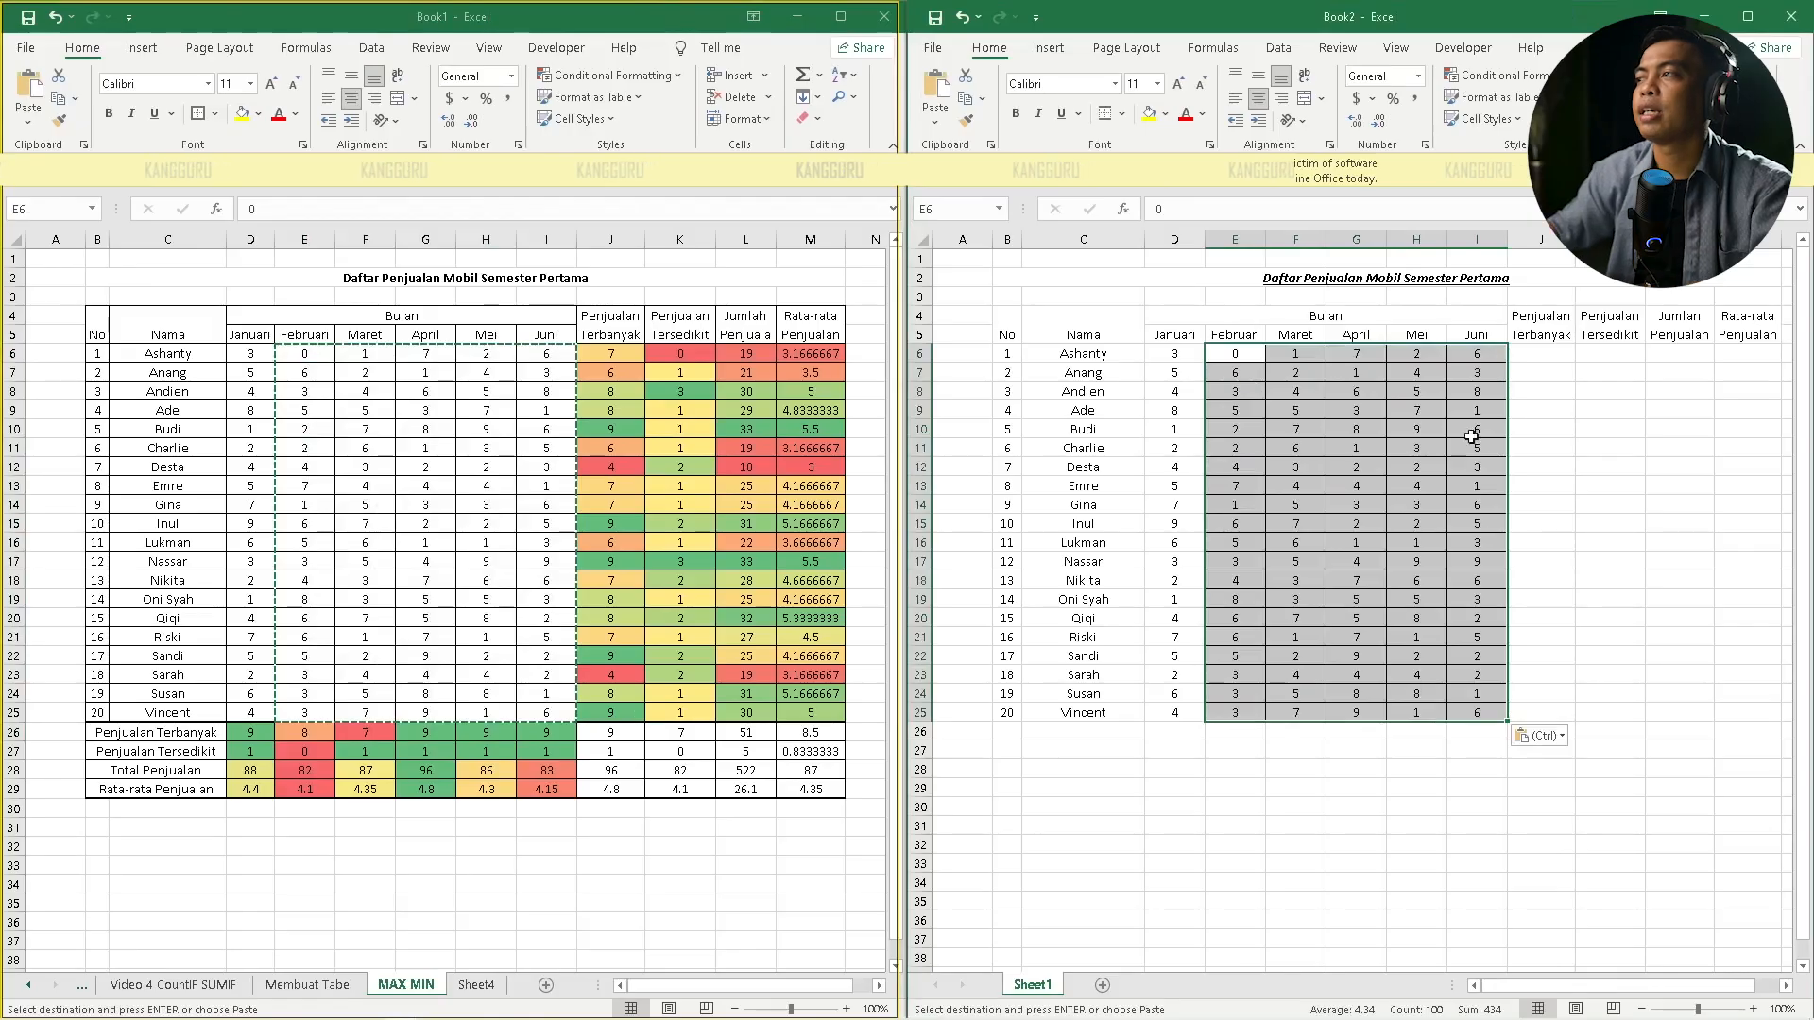
left_click_drag(1539, 347, 1742, 709)
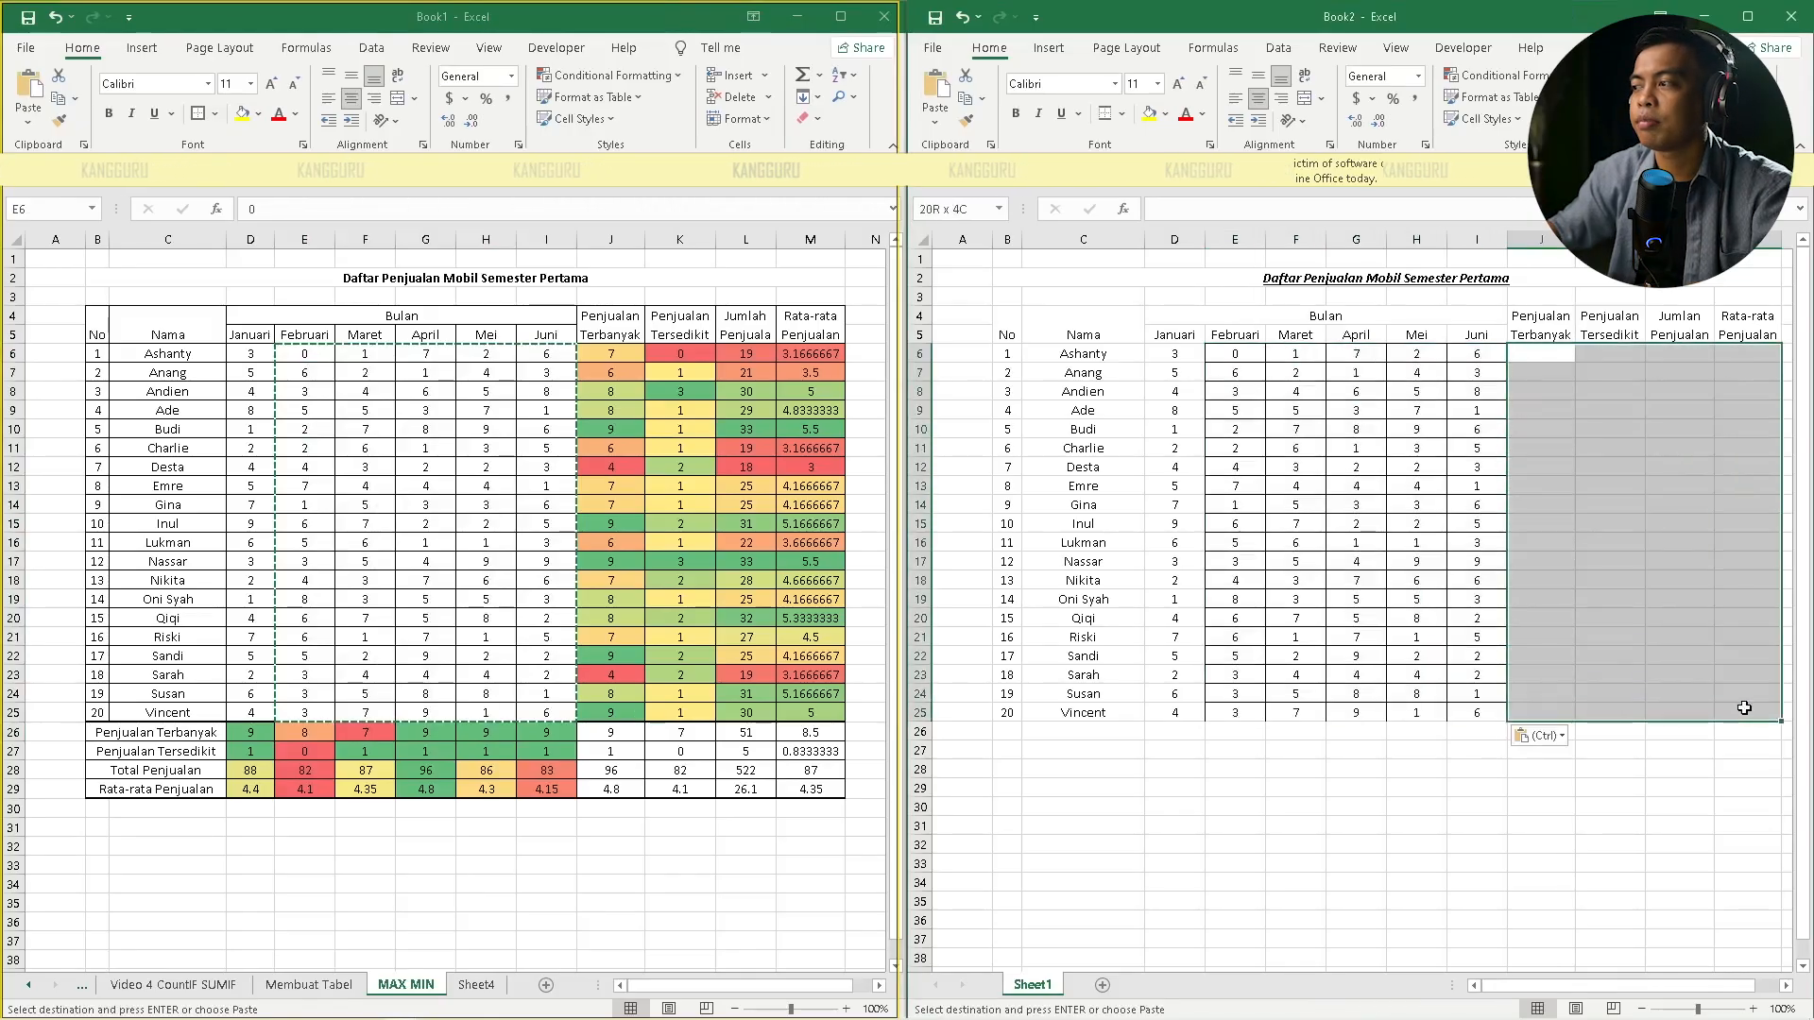
left_click(1743, 525)
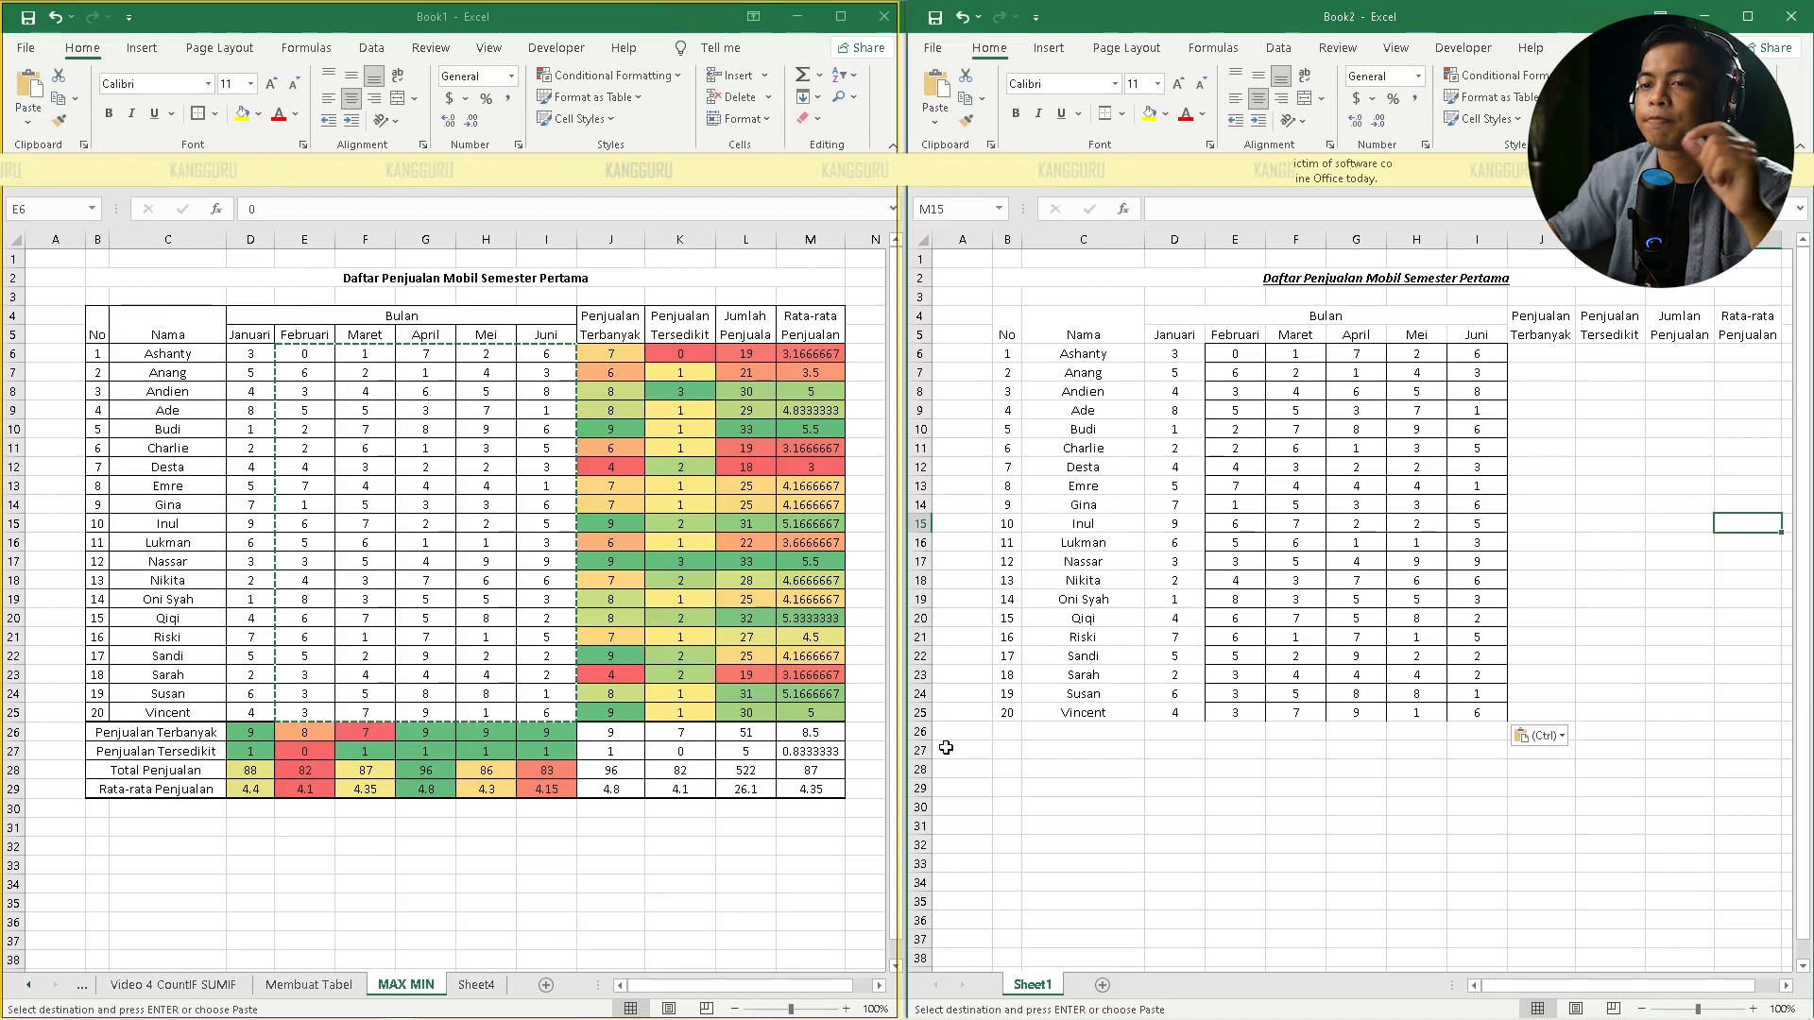
key("Escape")
Enter the row labels "Penjualan Terbanyak", "Penjualan Tersedikita", "Total Penjualan" and "Rata-rata Penjualan" in cells B26:B29
left_click(142, 735)
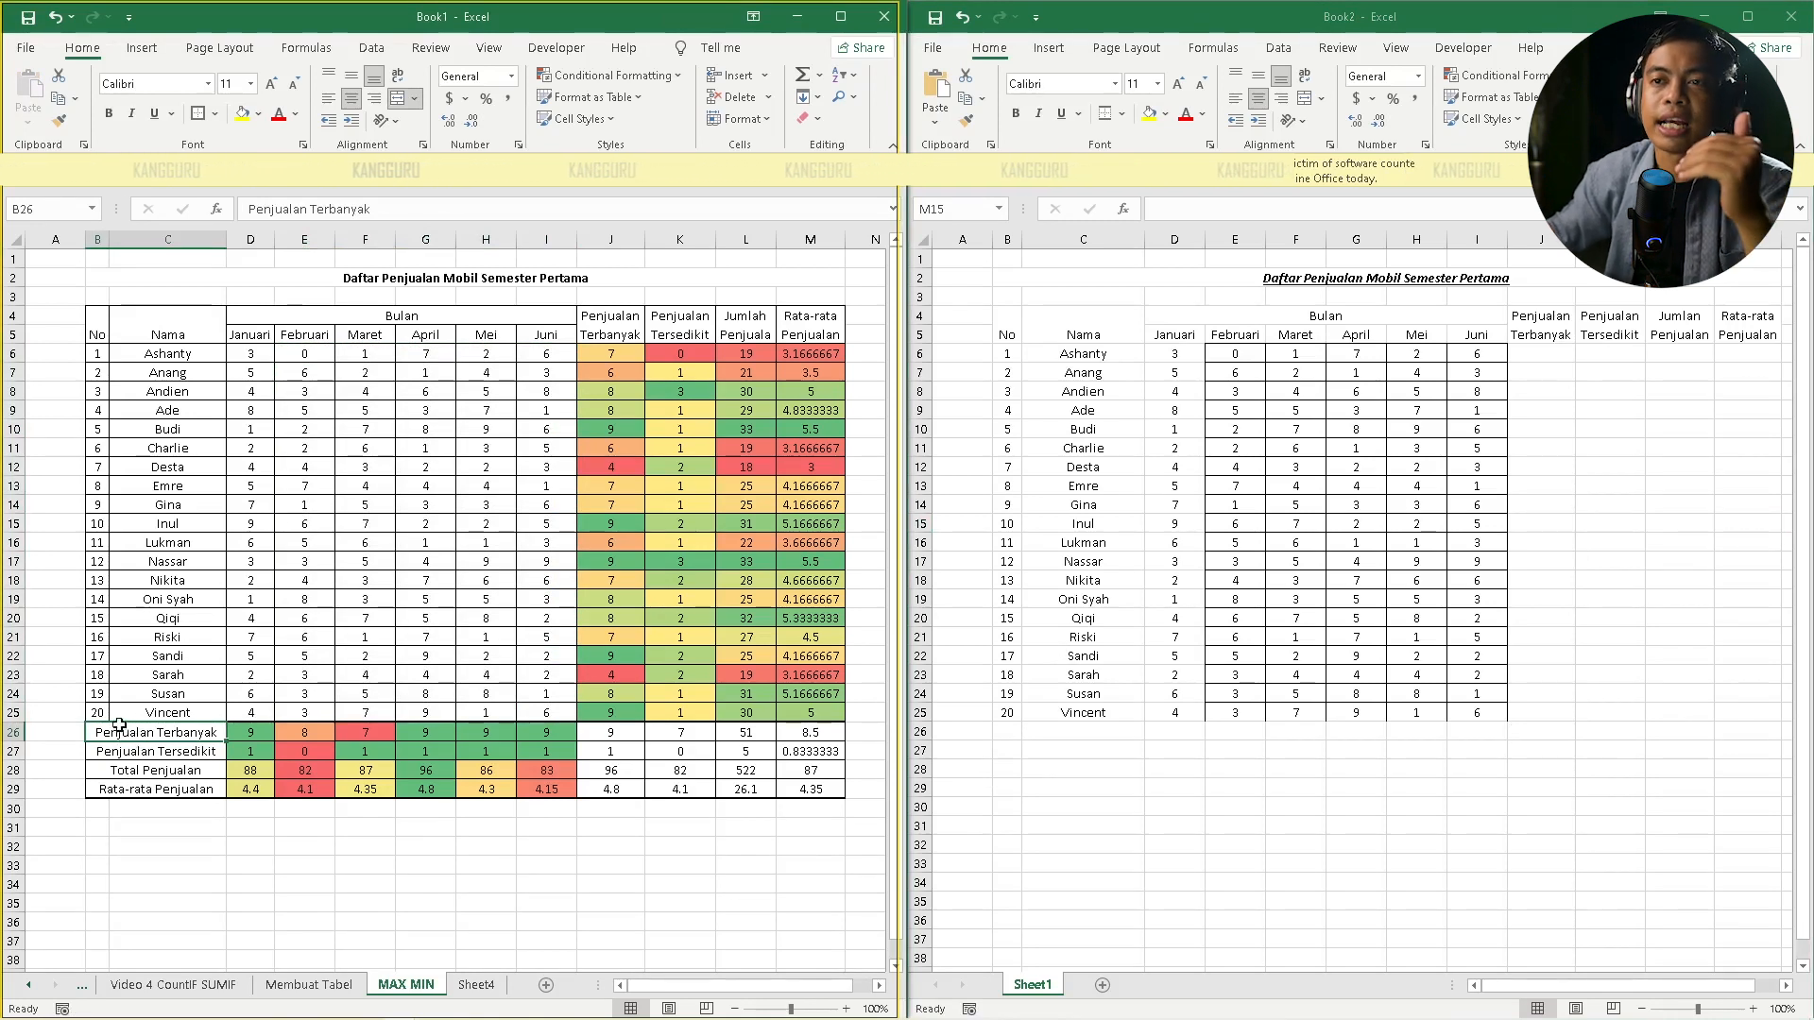
left_click(143, 323)
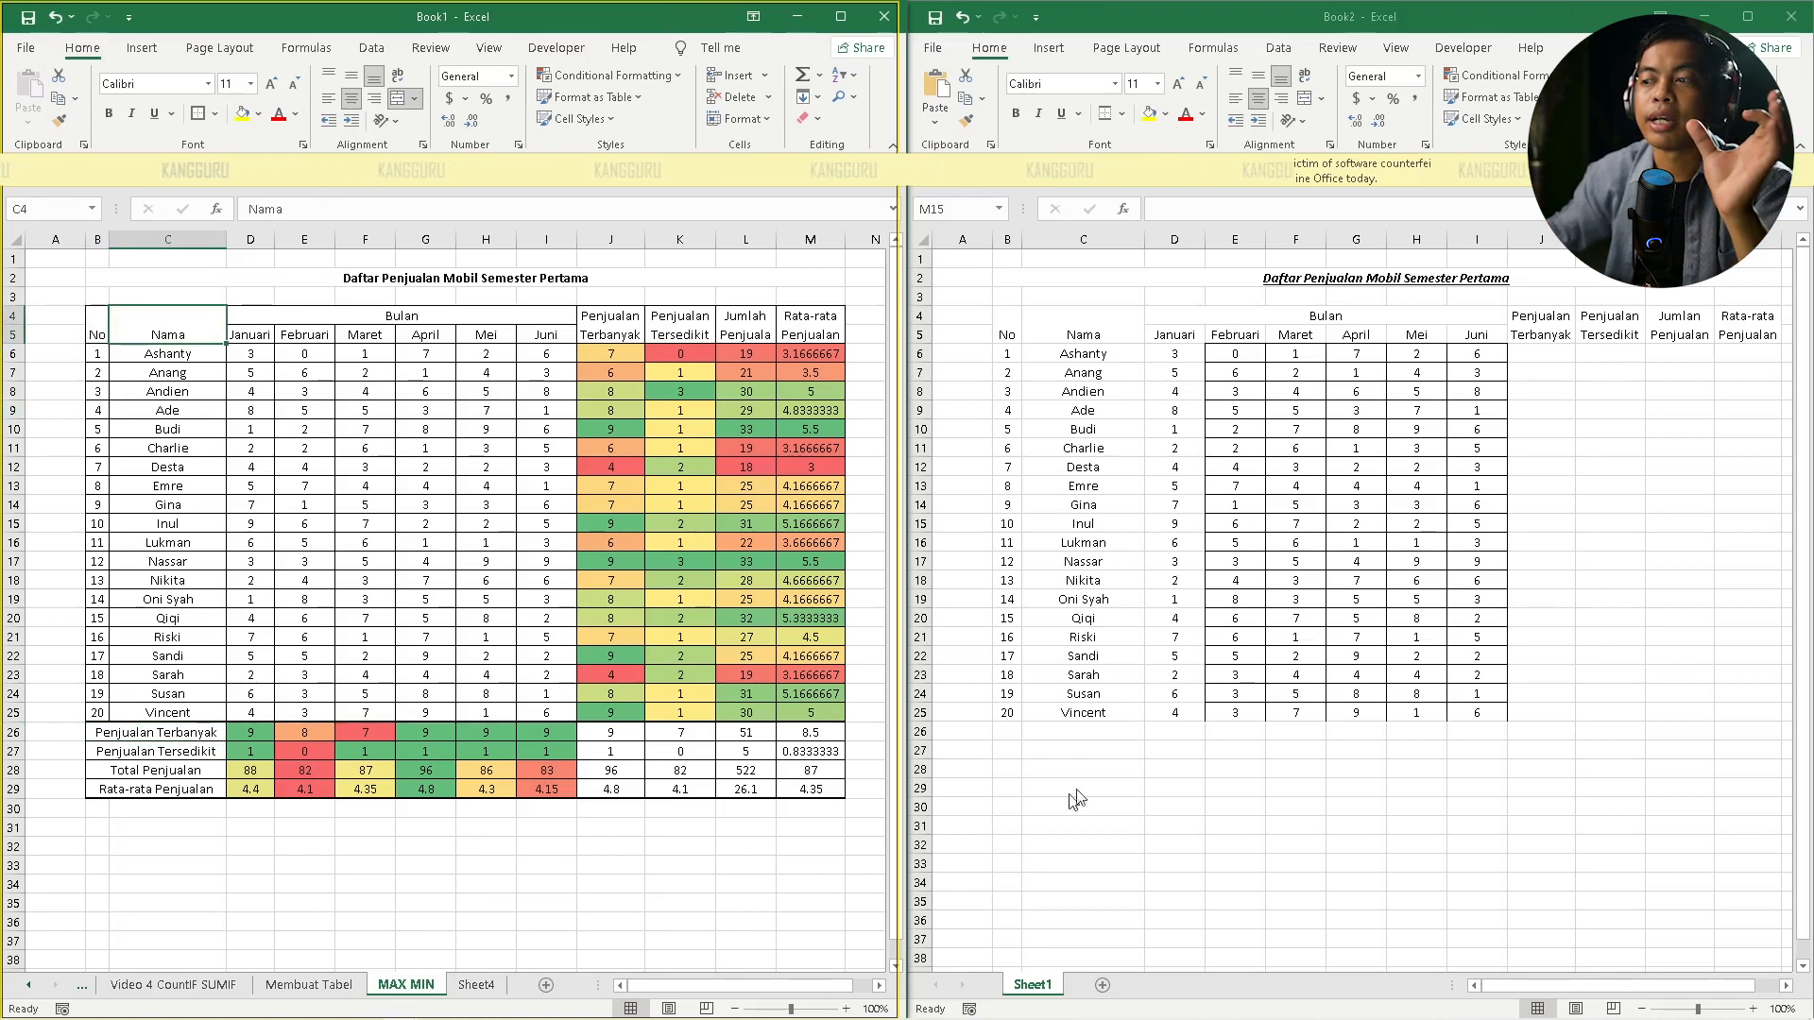
left_click(1081, 763)
left_click(1014, 731)
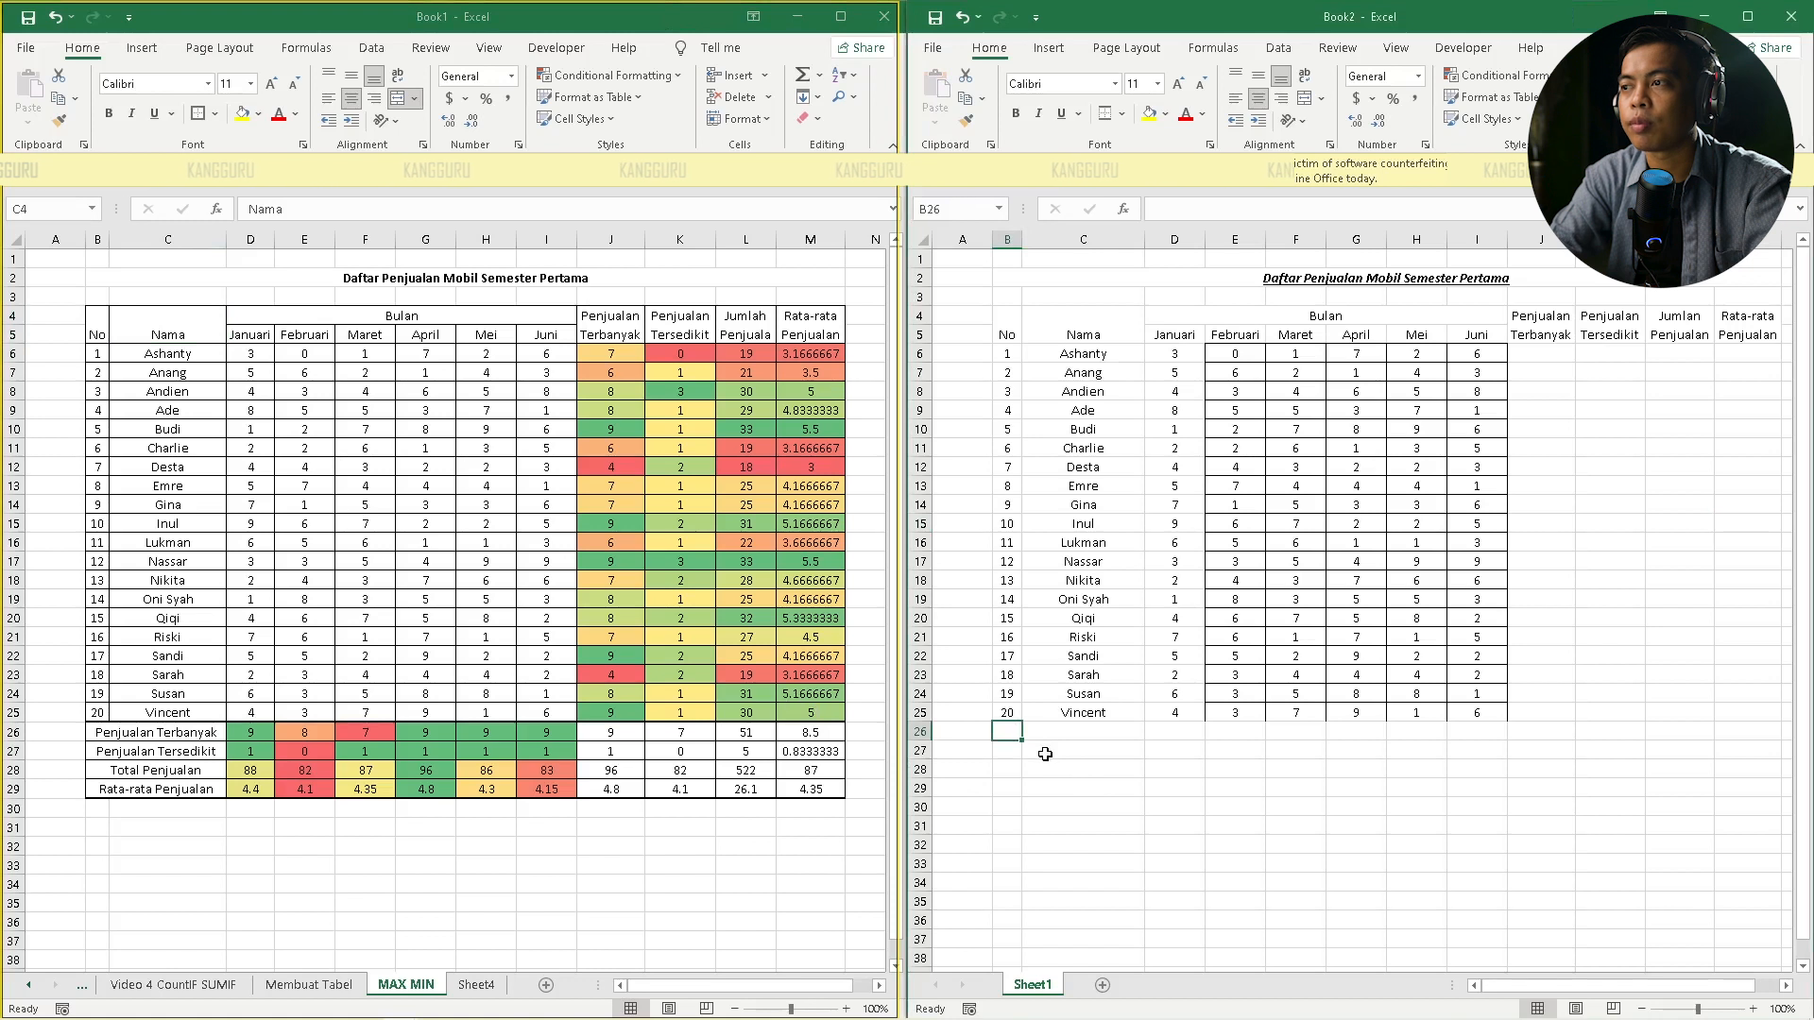
type("Penjualan Terbanyak")
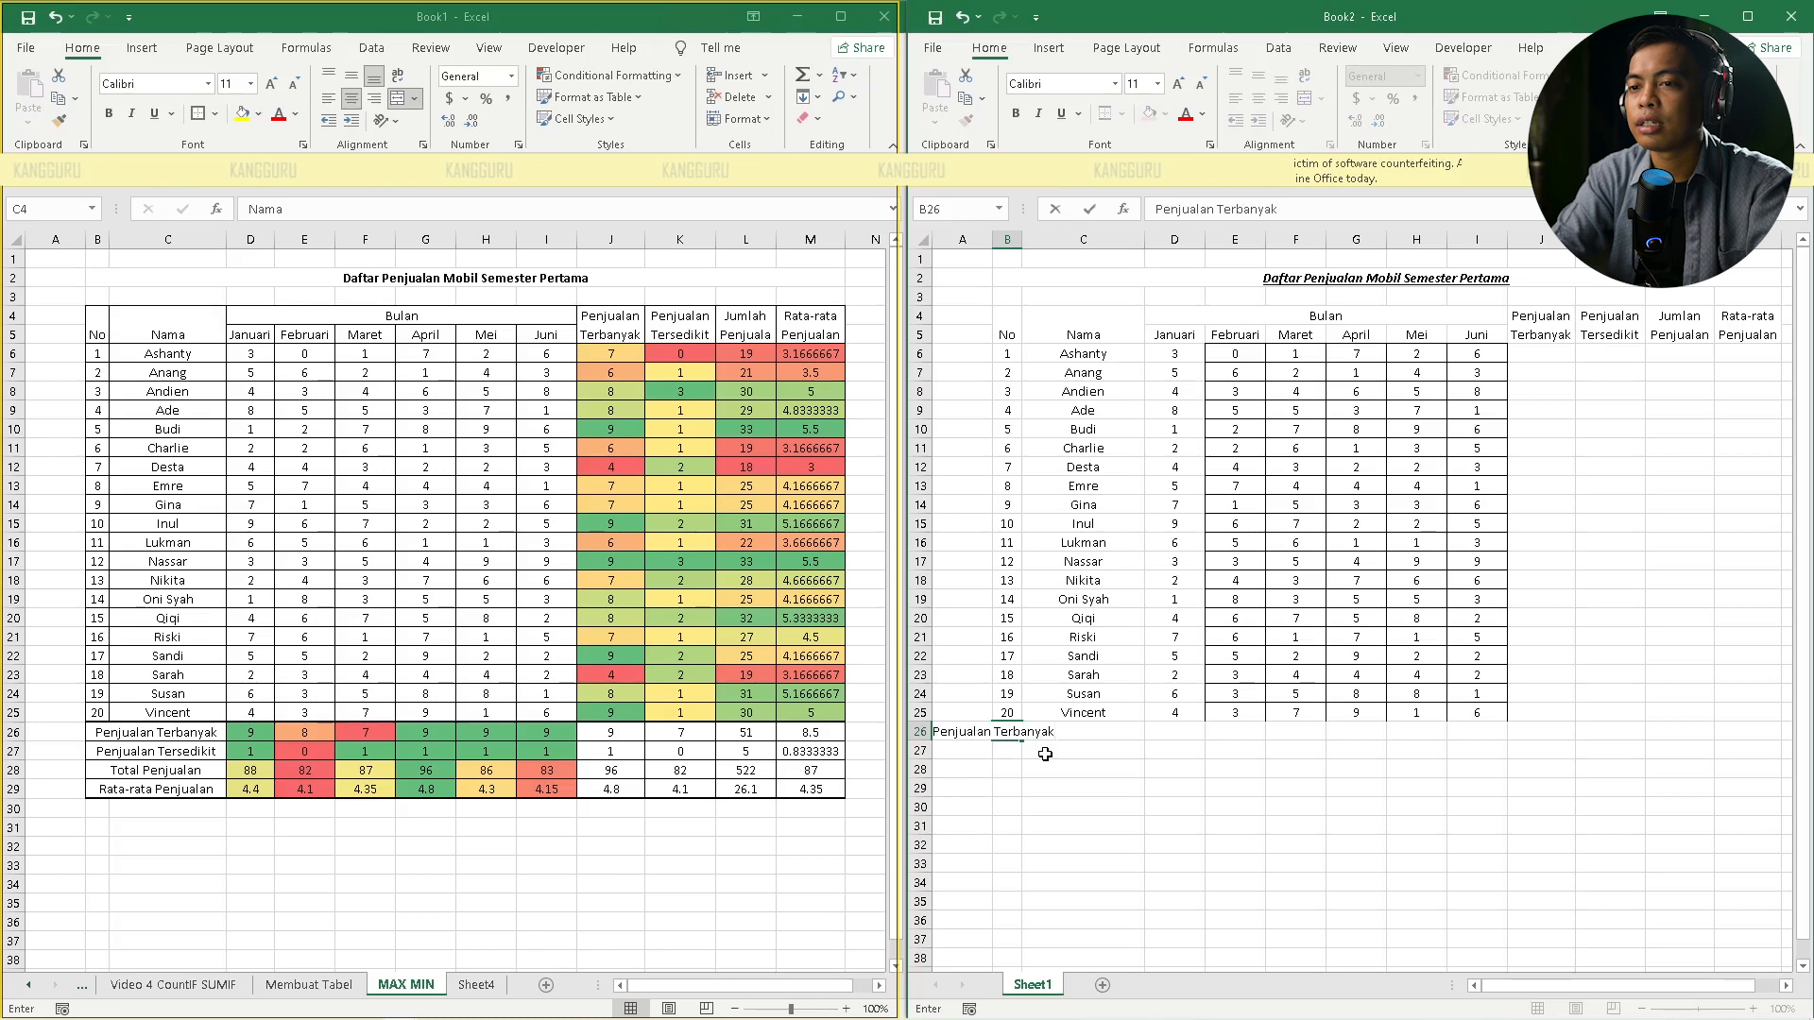
key("Return")
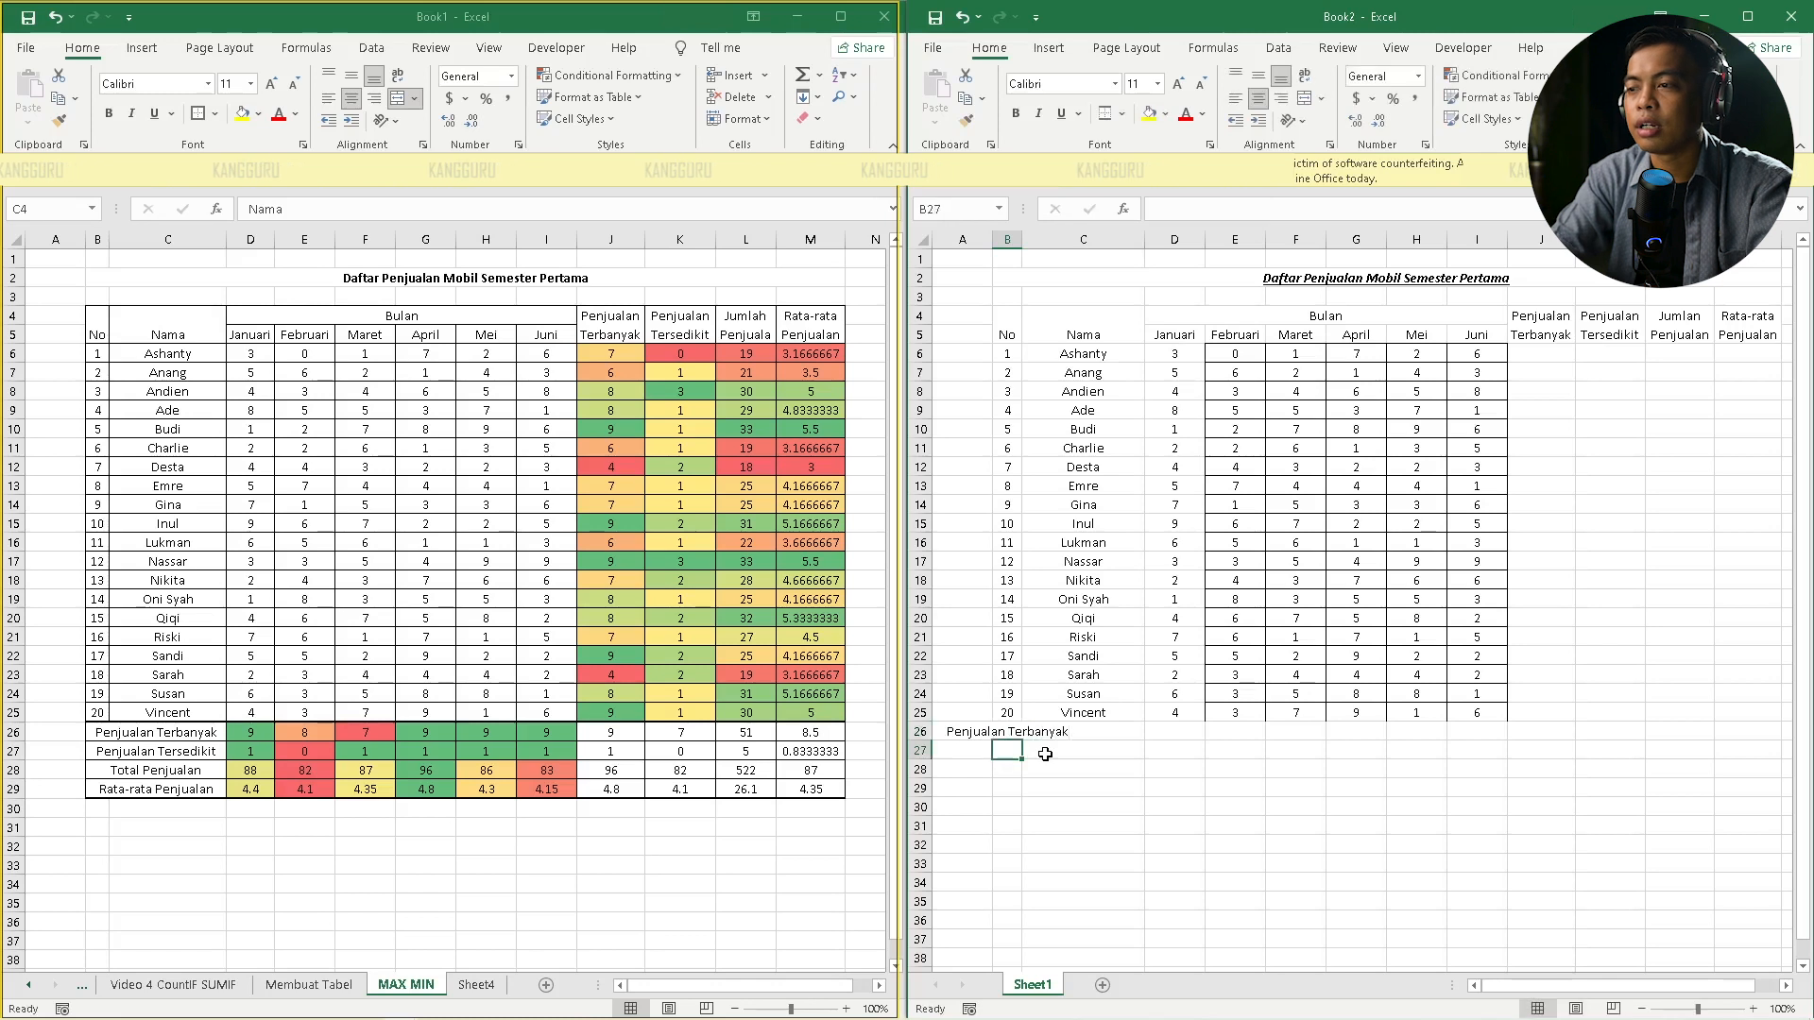
type("Penjualan Tersedikita")
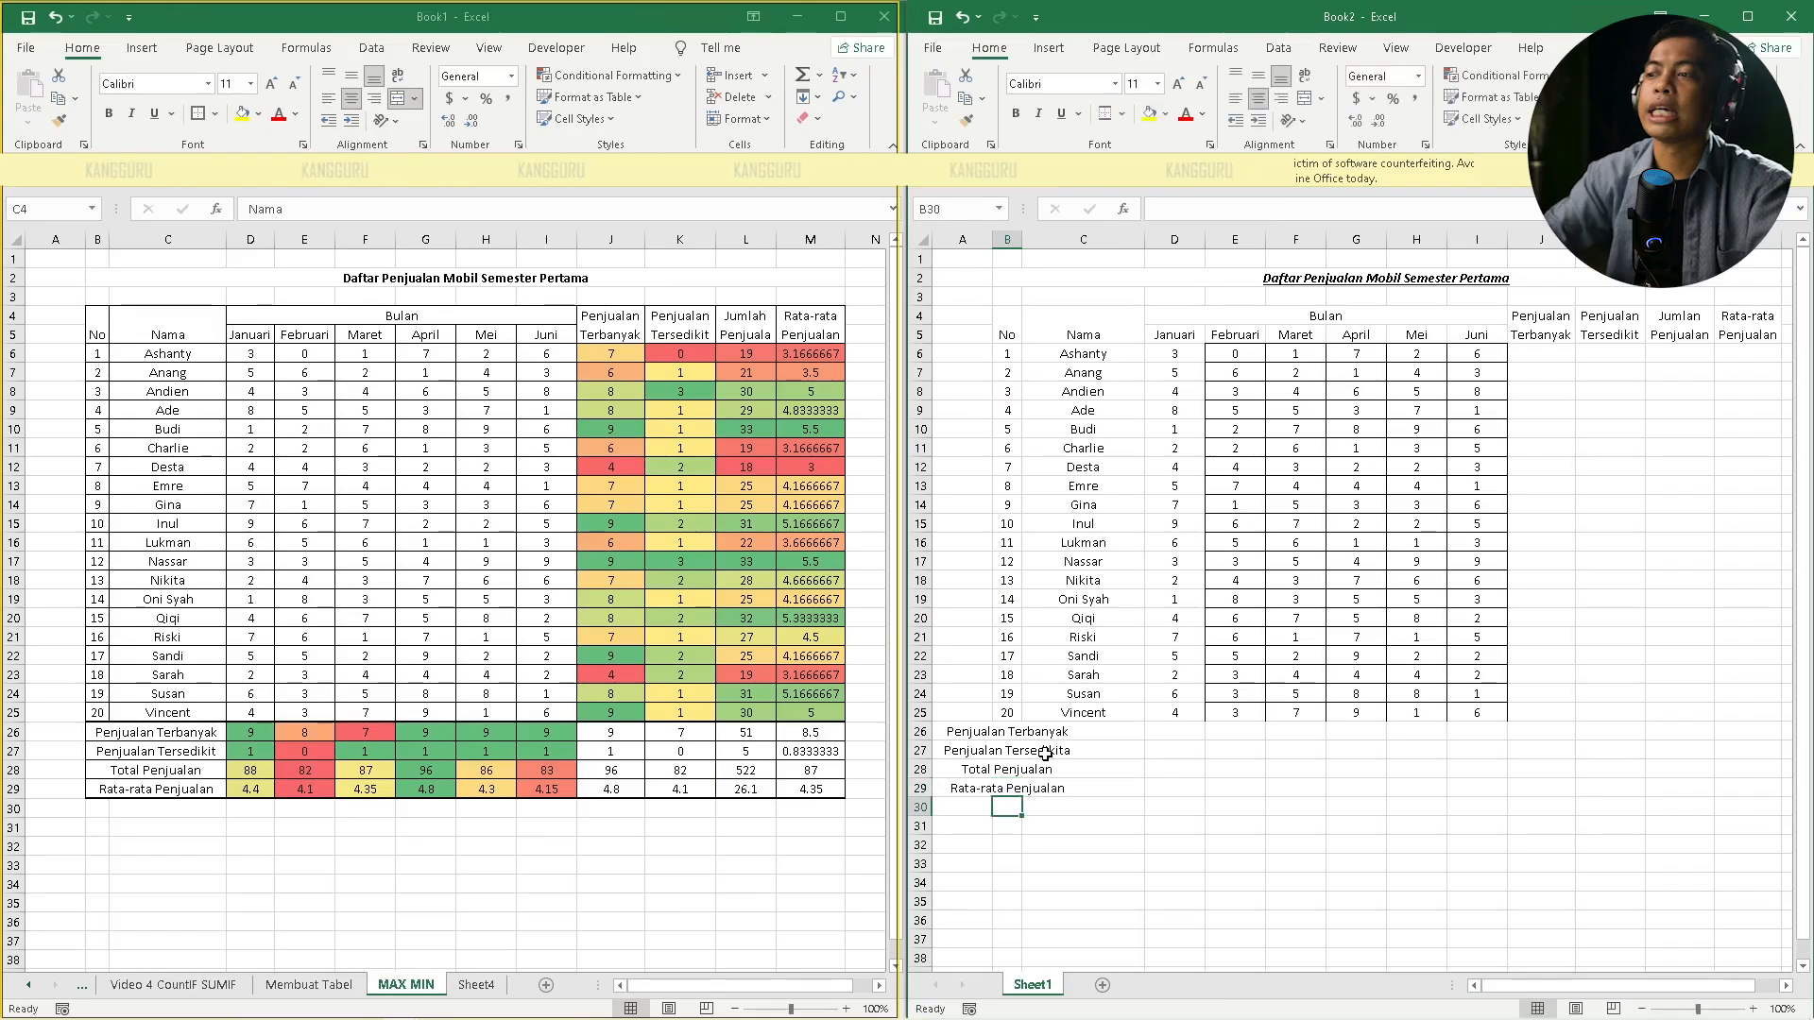
Try merging and centering the label cells B26:C26 and B27:C27 one row at a time, and undo both merges
key("Up")
key("Up")
key("Up")
key("Up")
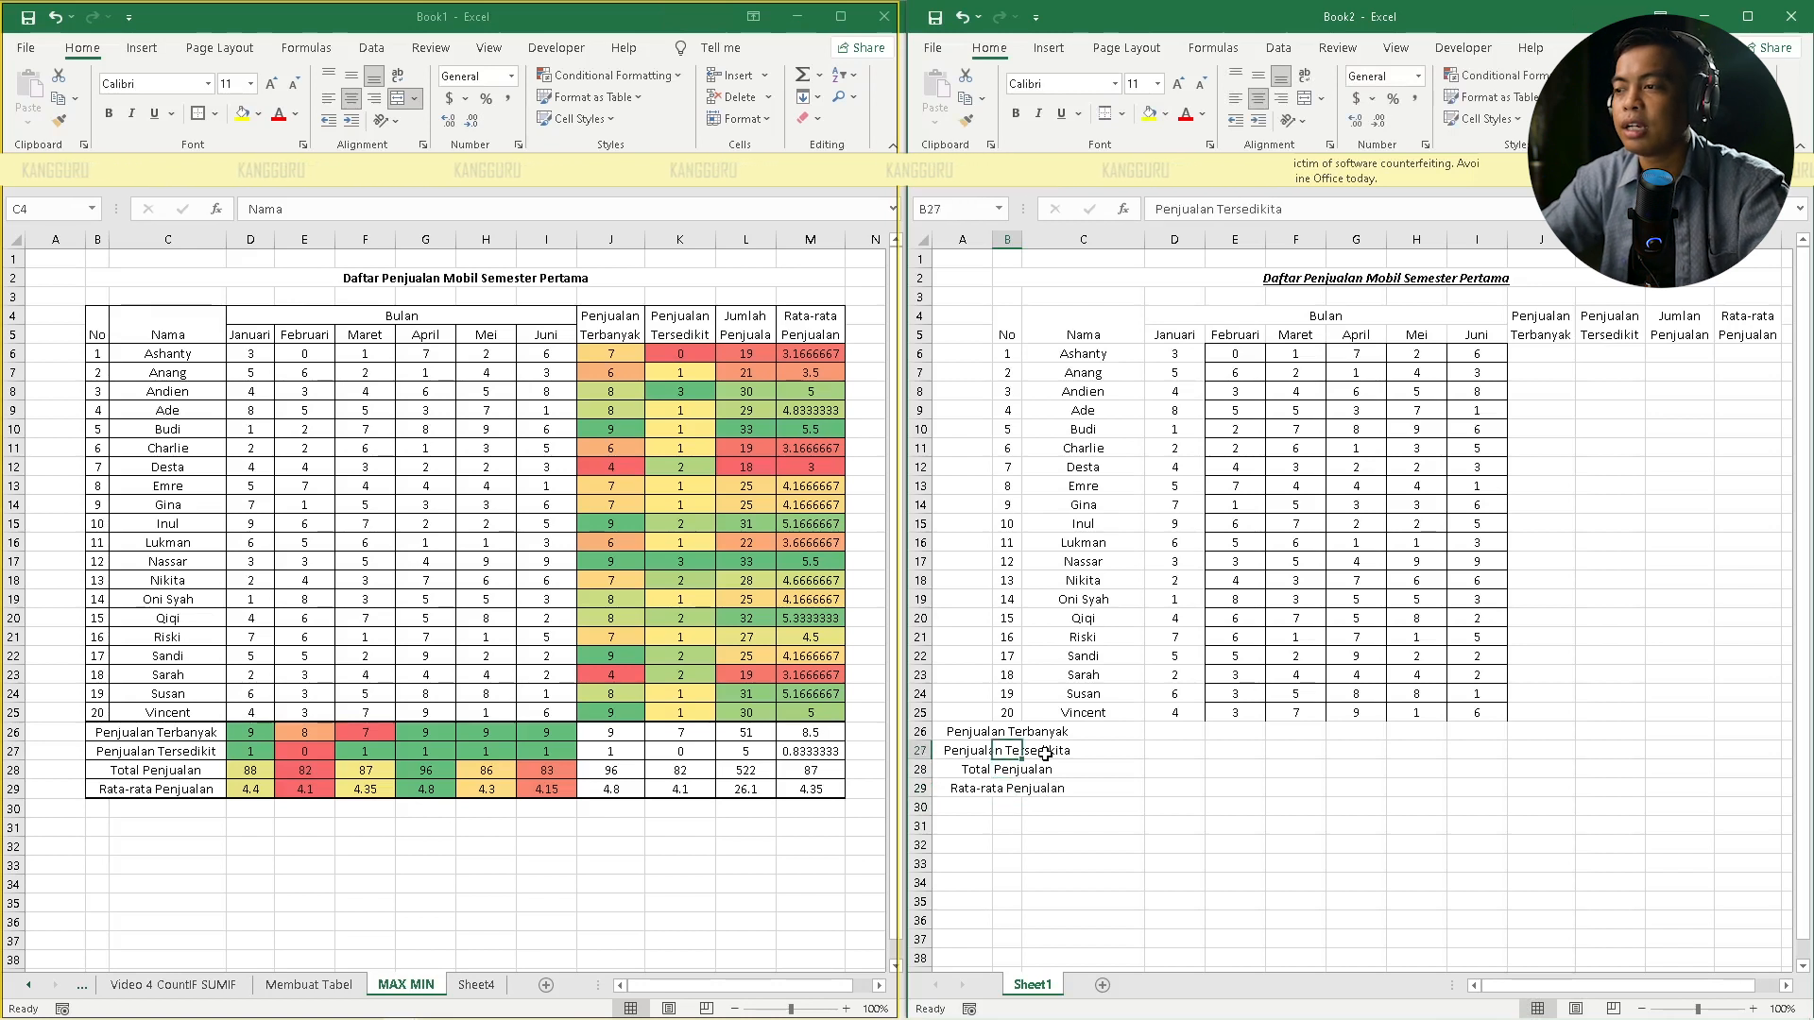
key("shift+Right")
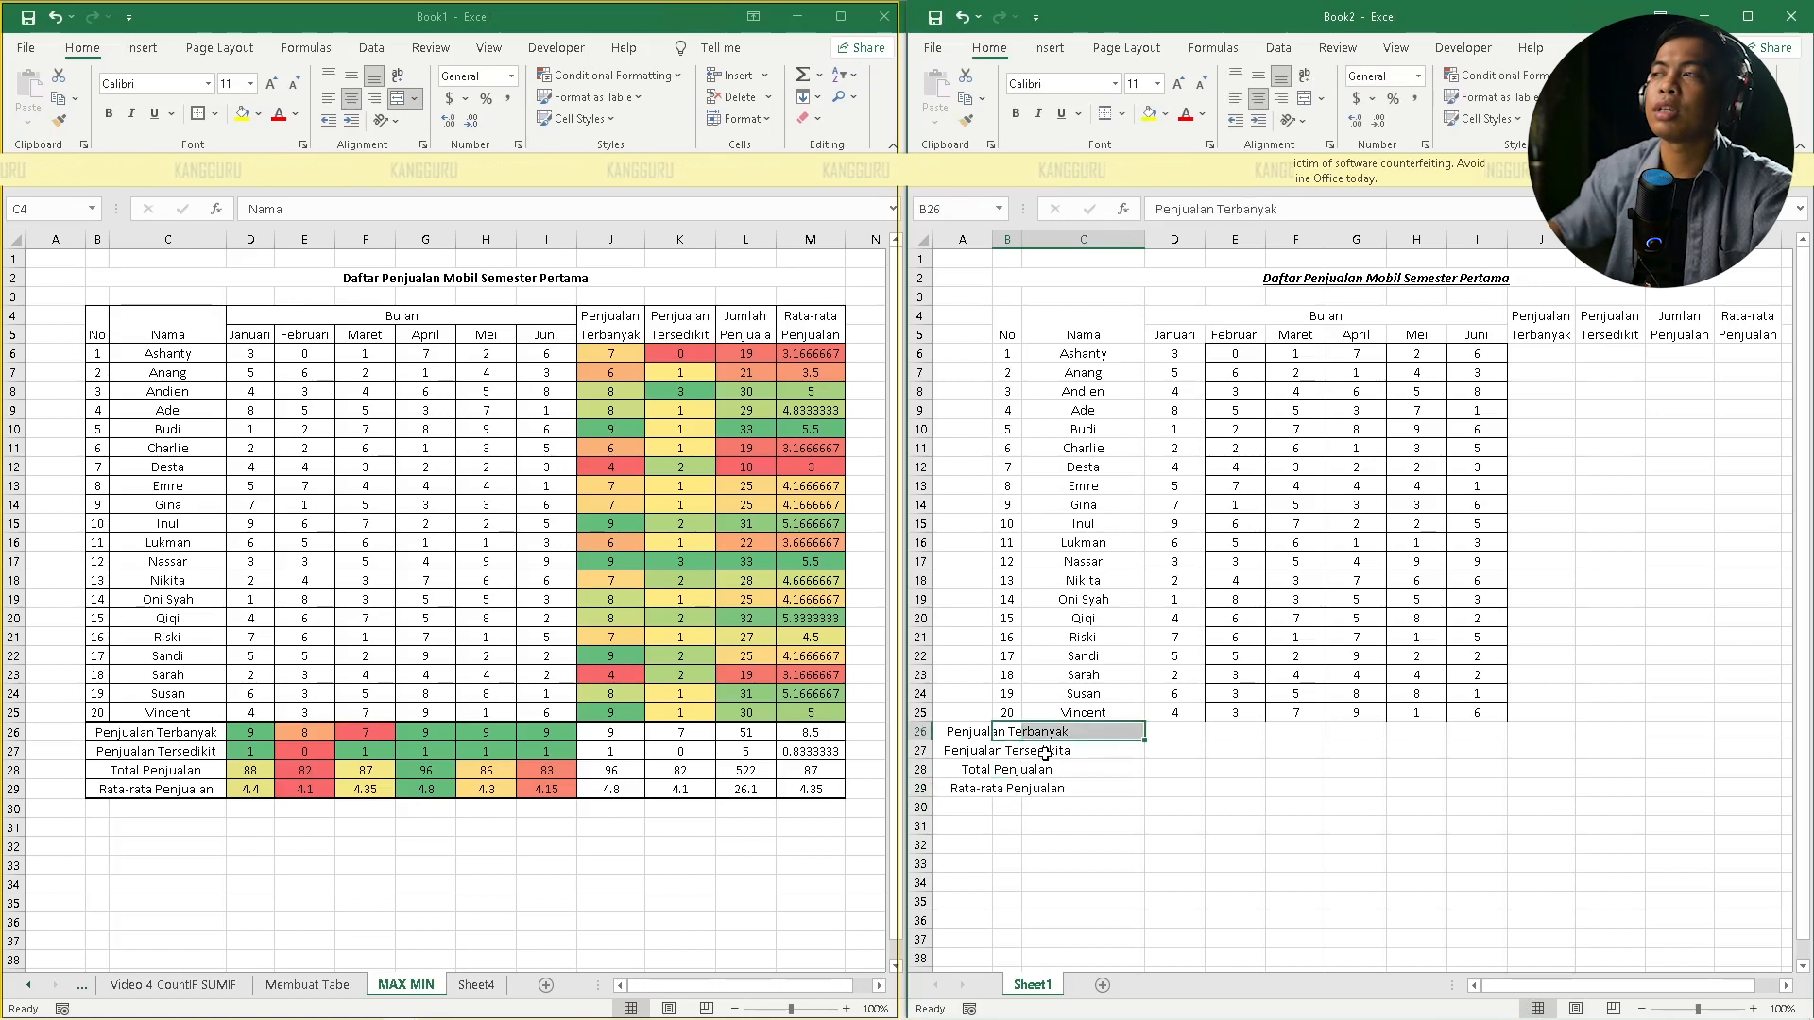
left_click(1307, 102)
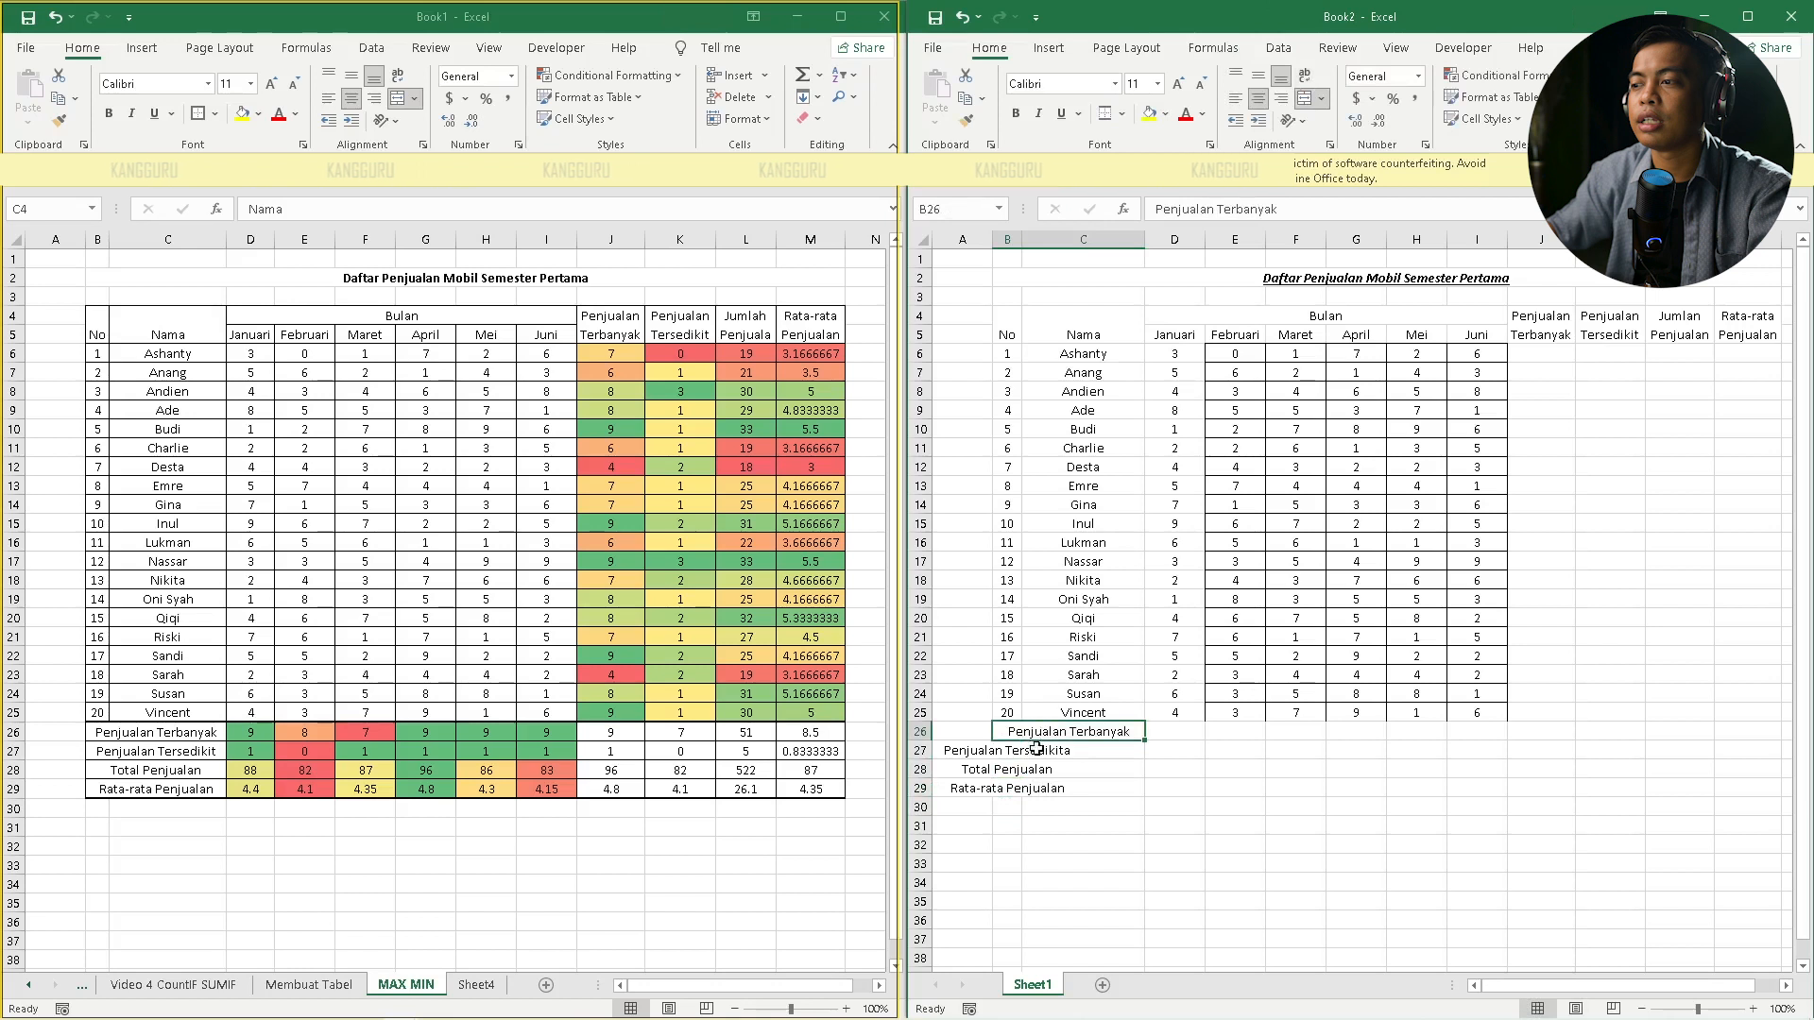
left_click_drag(1006, 752, 1096, 751)
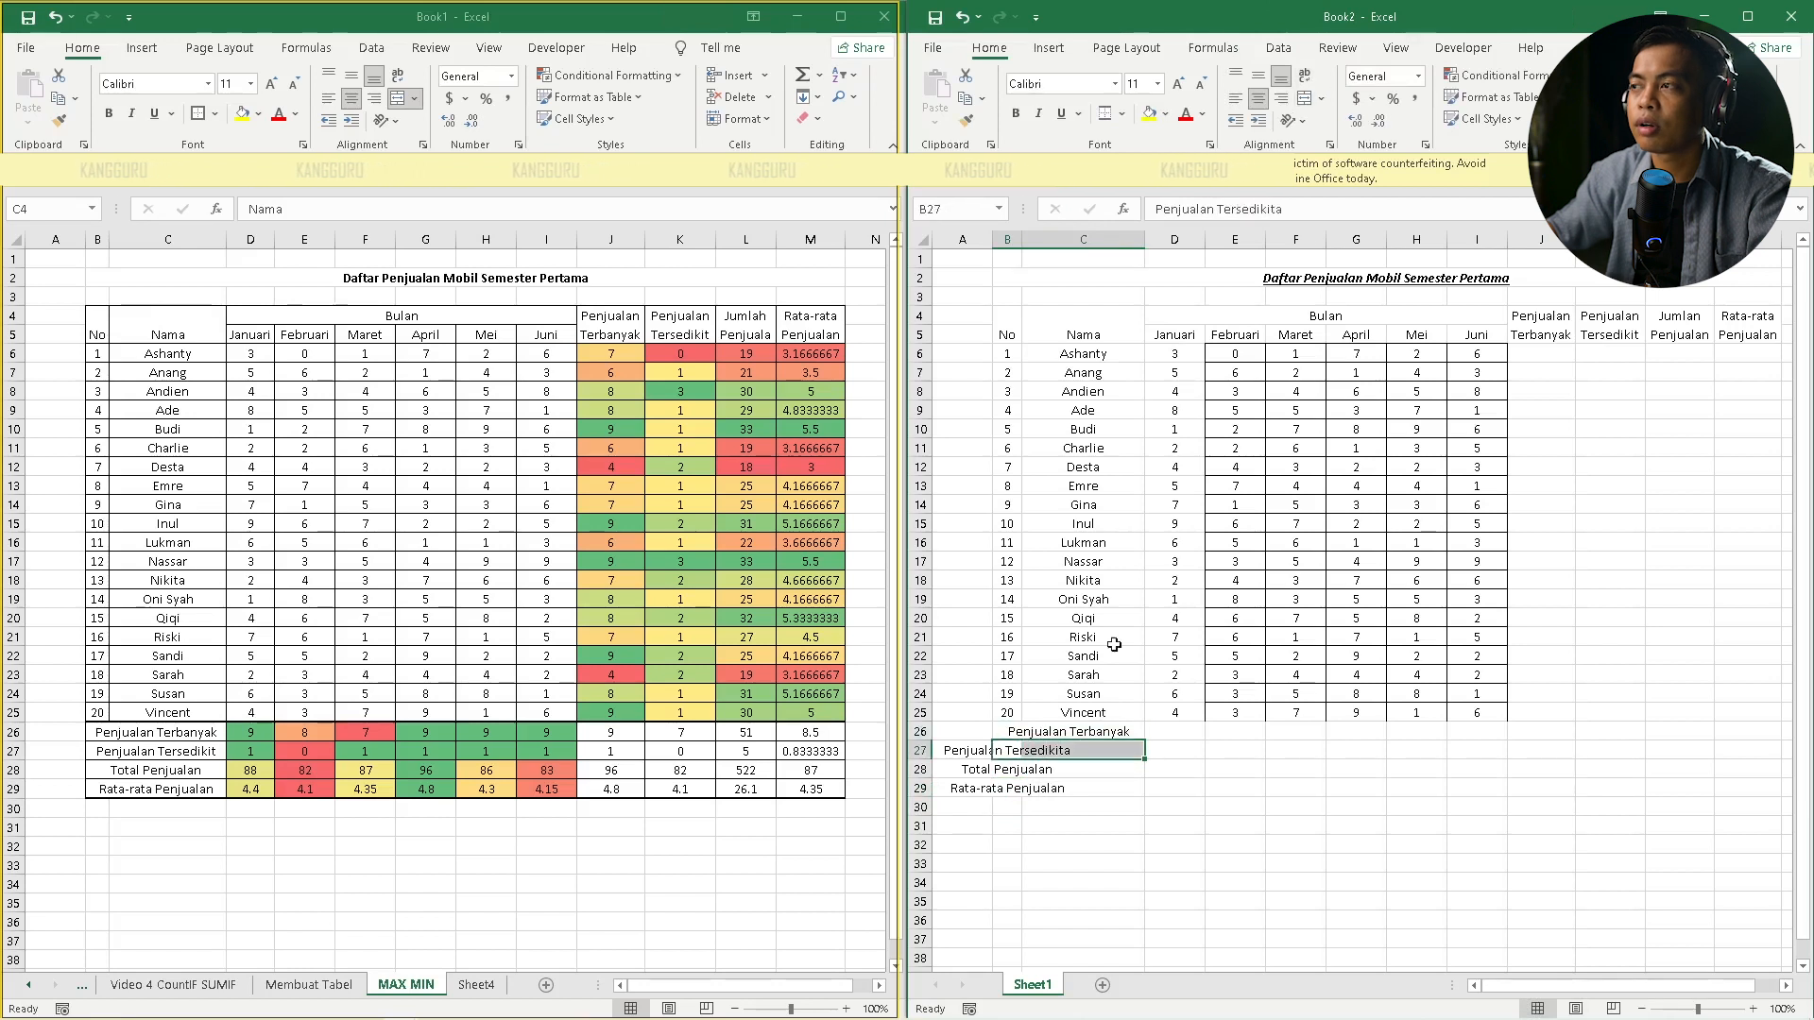
left_click(1307, 100)
left_click(1030, 824)
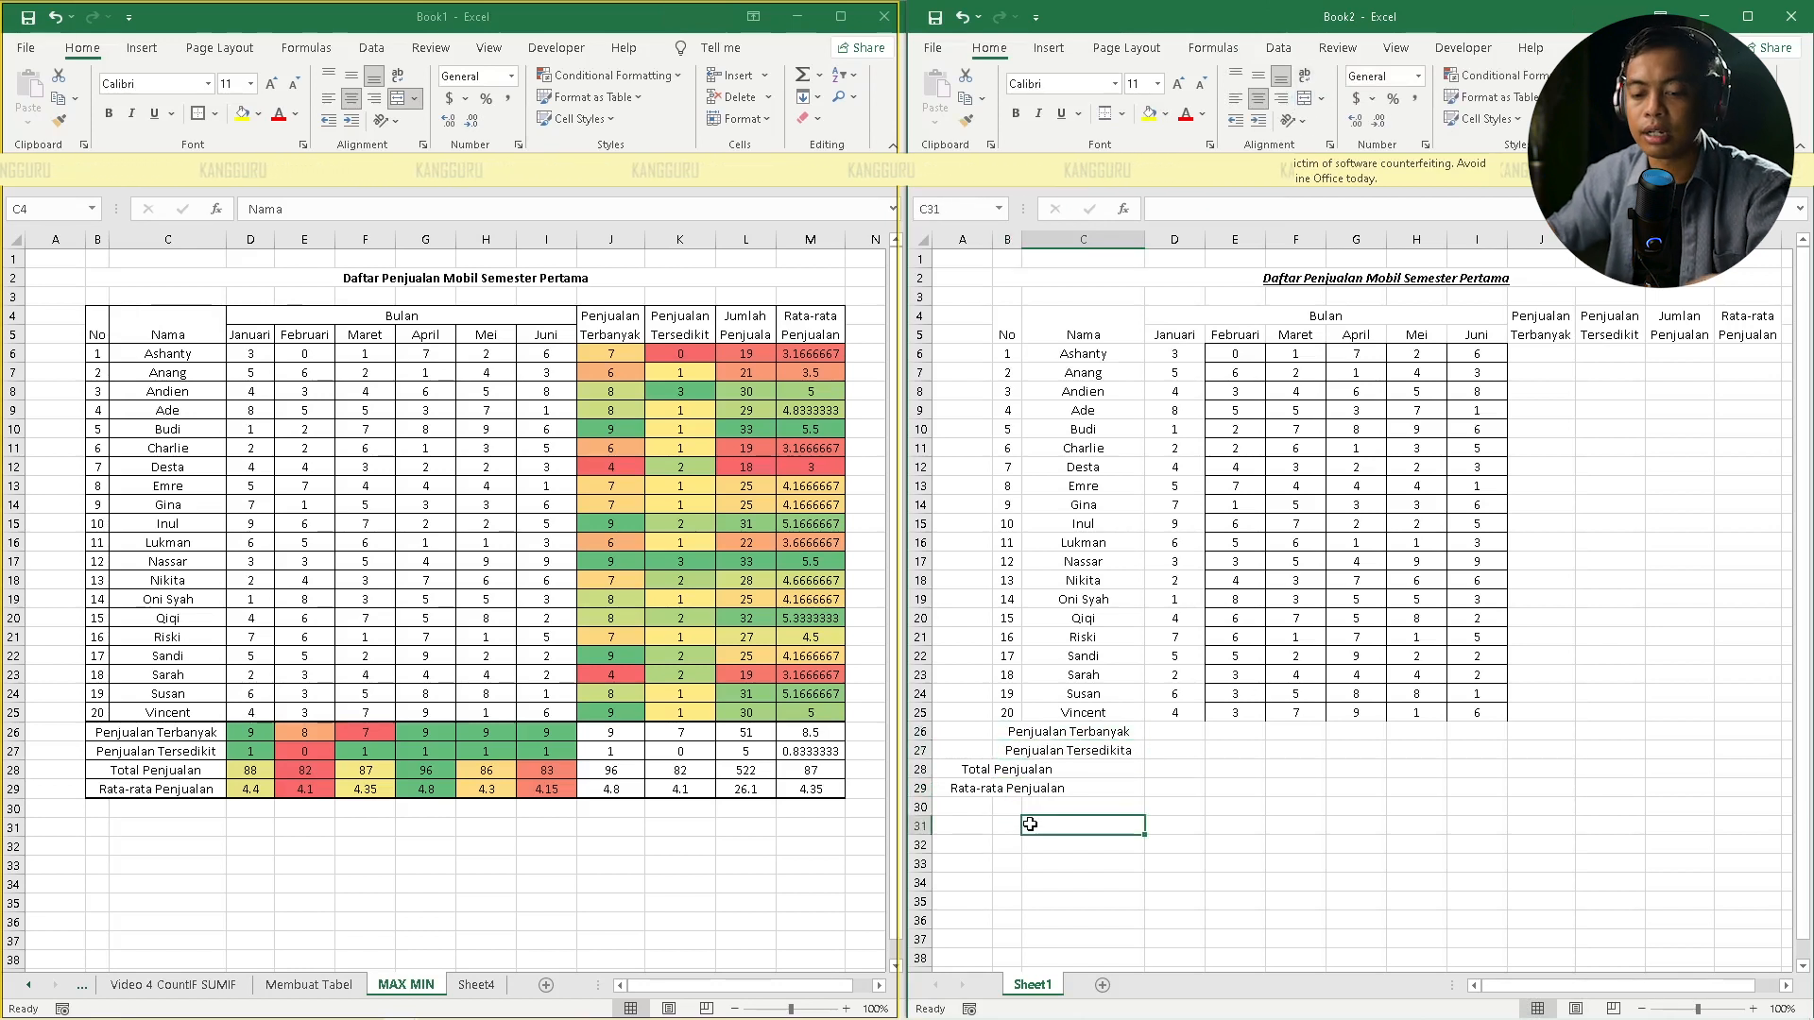
key("ctrl+z")
key("ctrl+z")
left_click(1029, 809)
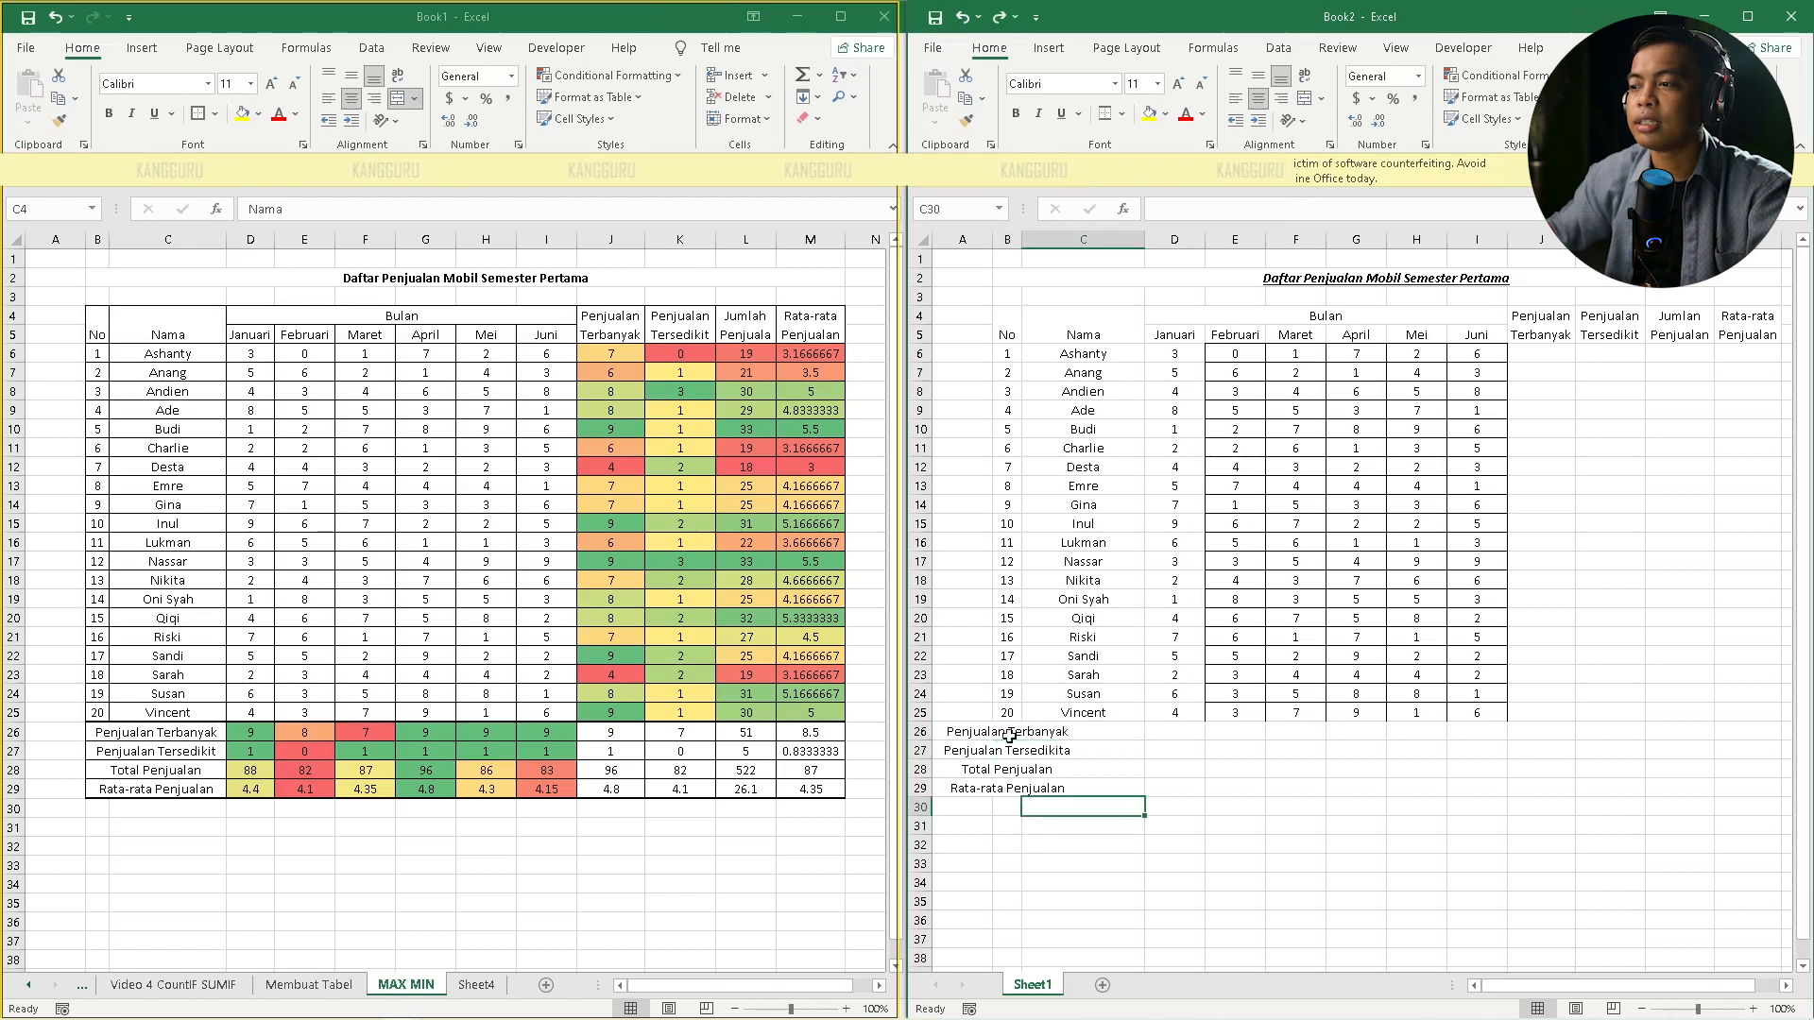
Merge the four summary label rows in B26:C29 with Merge Across so each label spans columns B and C
left_click_drag(1006, 731, 1096, 790)
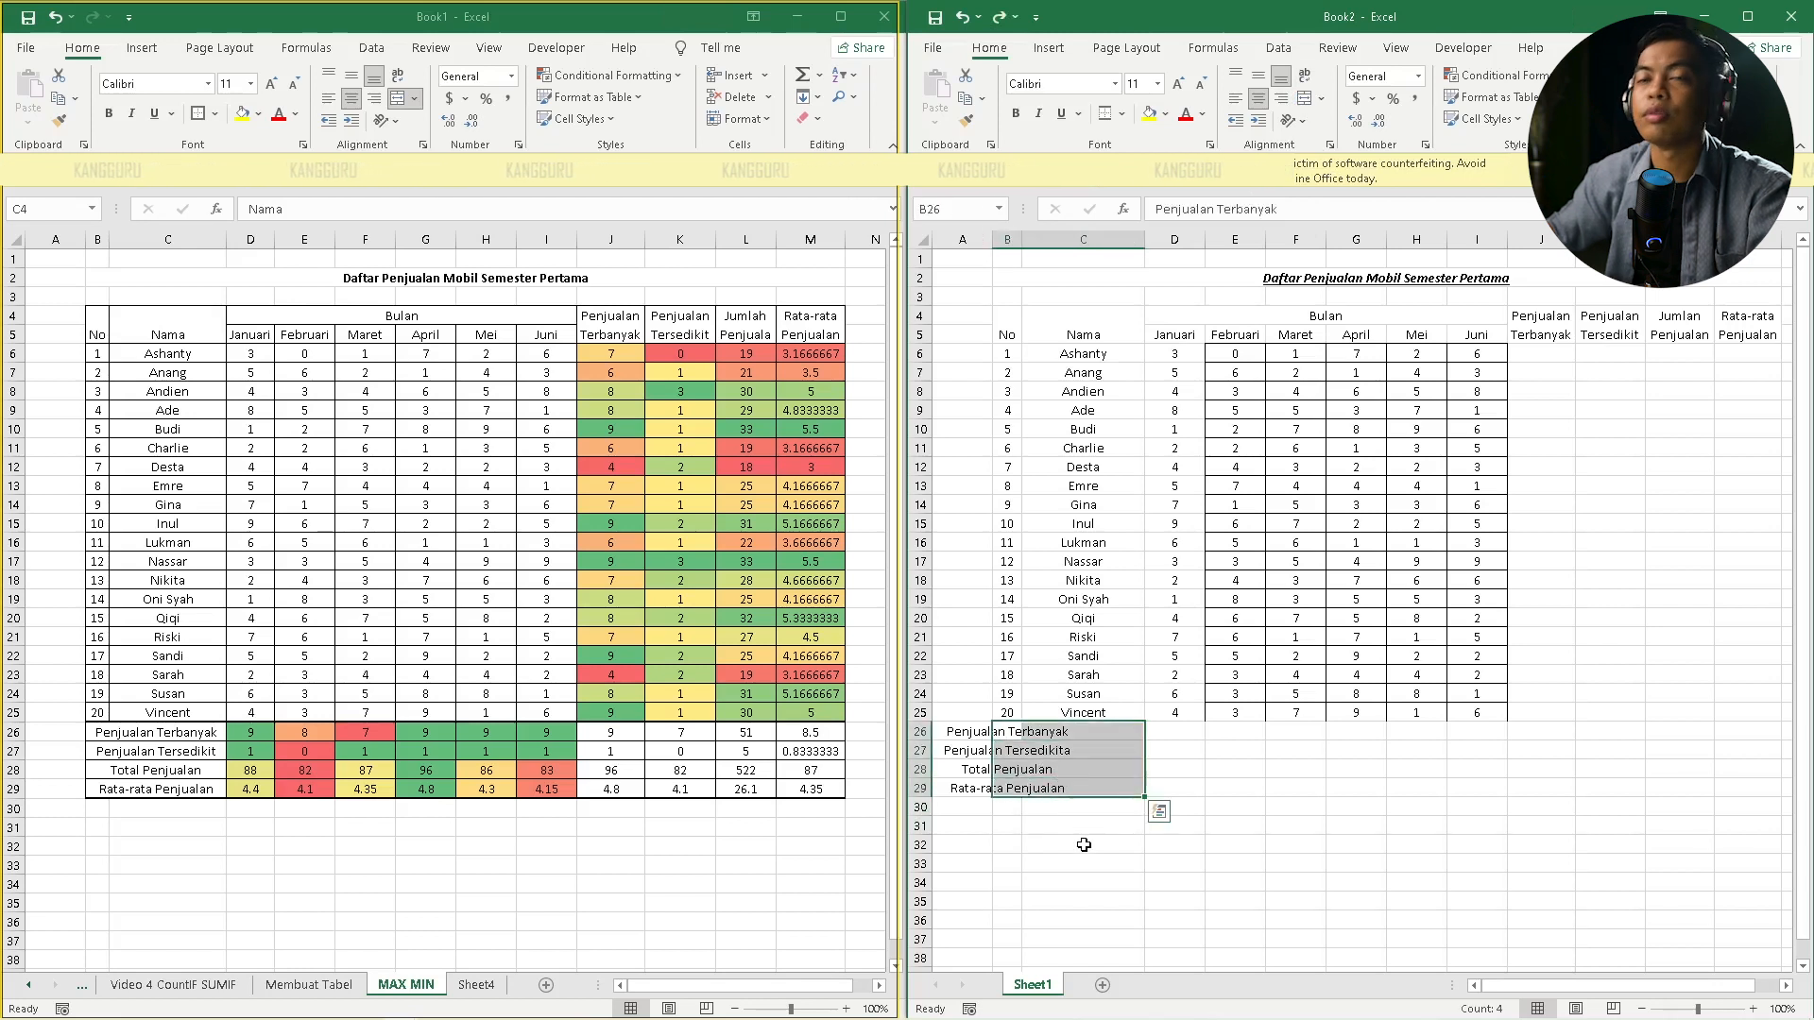
left_click(1325, 99)
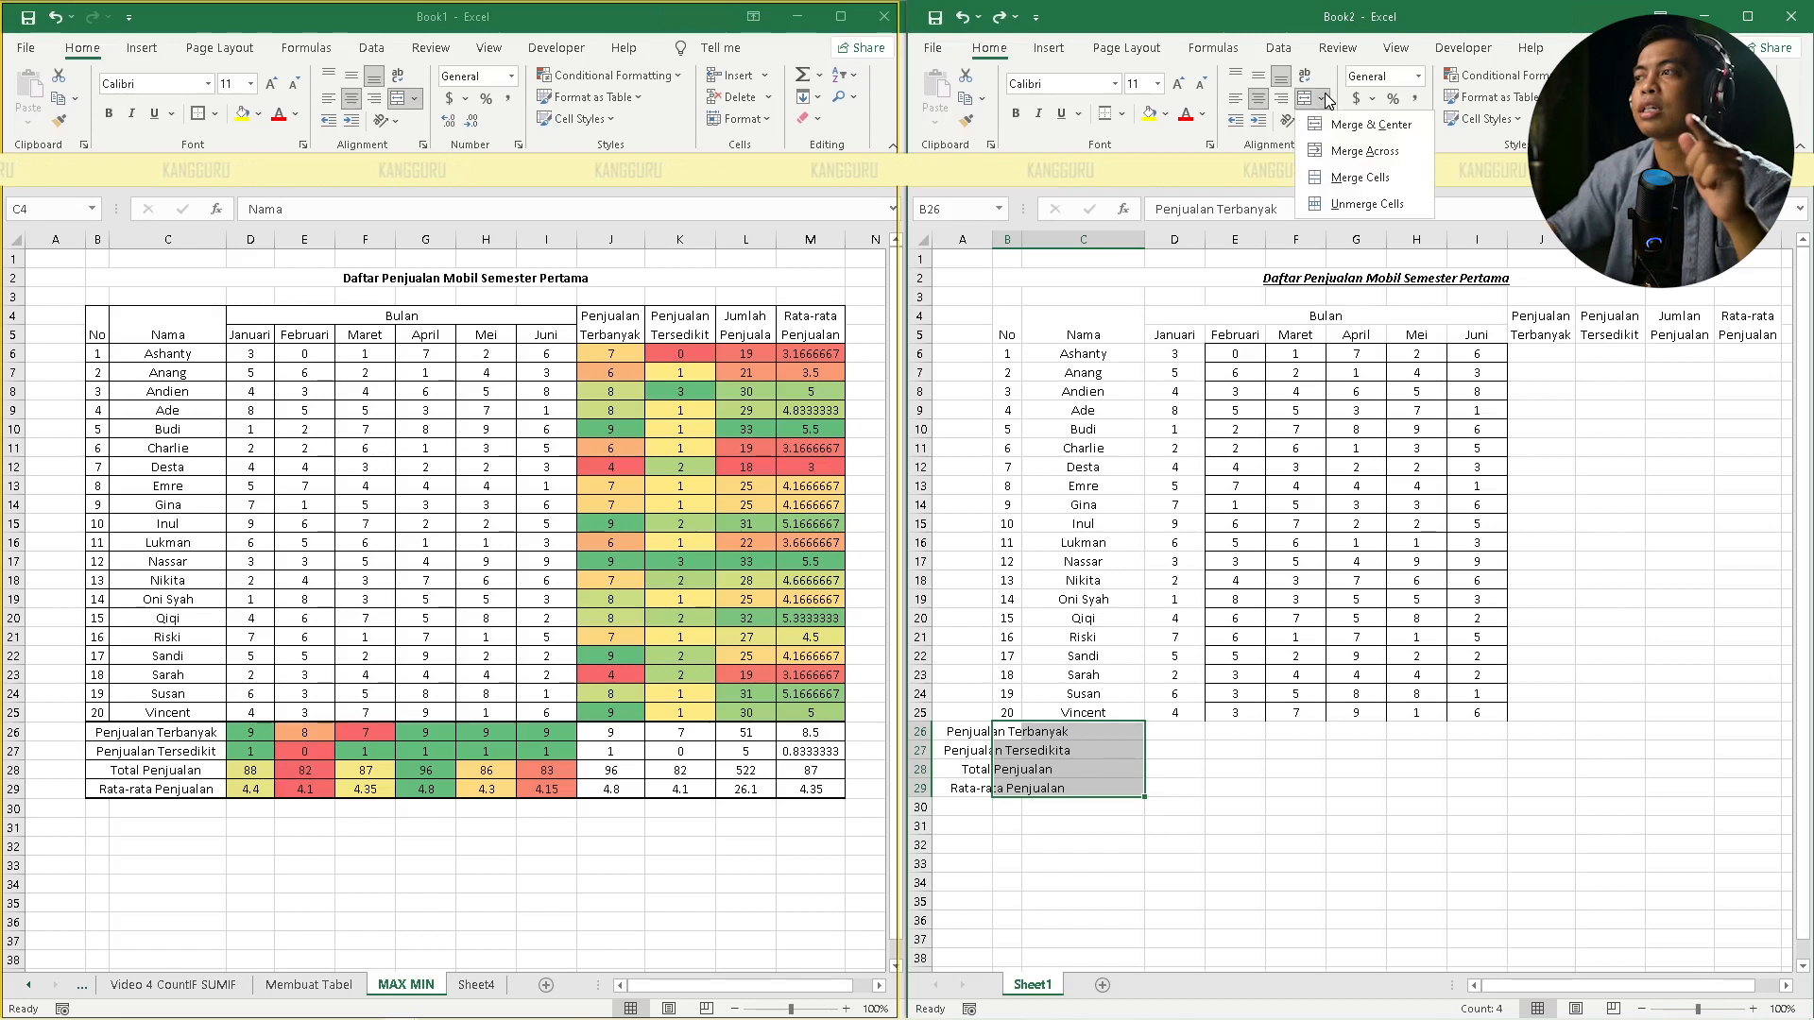
left_click(1338, 153)
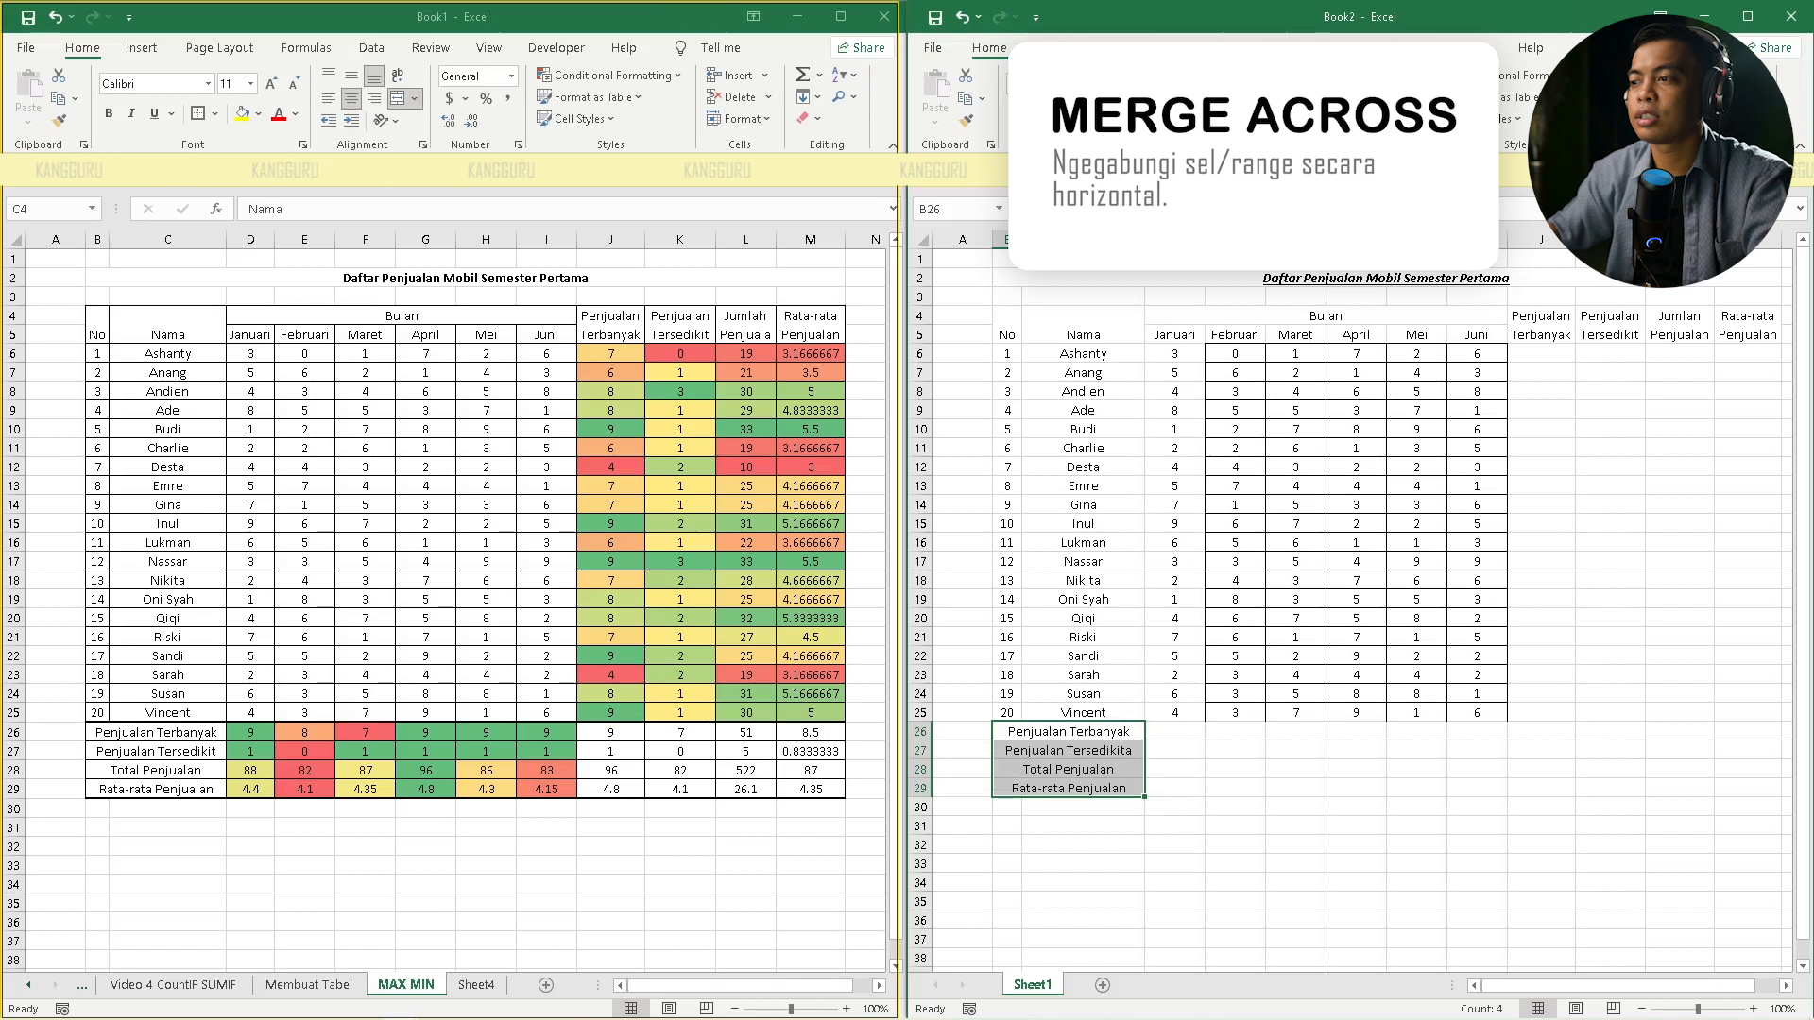
left_click(1111, 769)
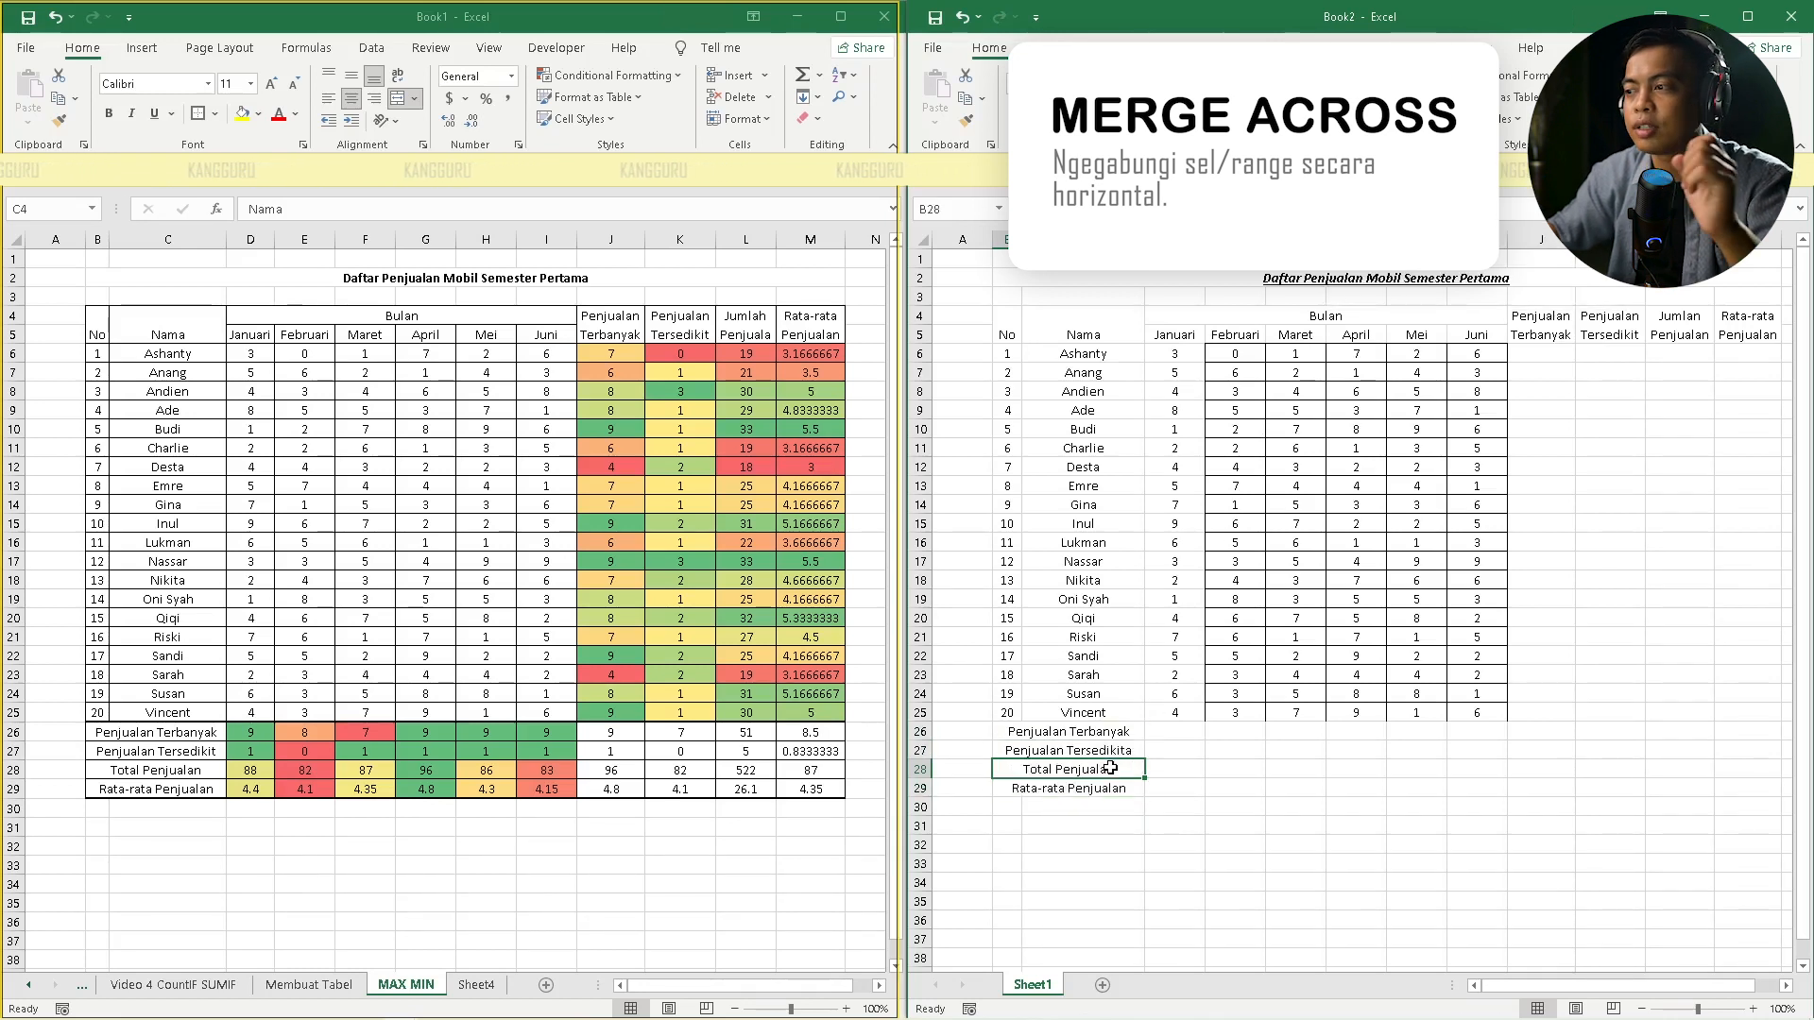
Apply All Borders to the whole table range B4:M29
left_click(1291, 527)
left_click(1383, 543)
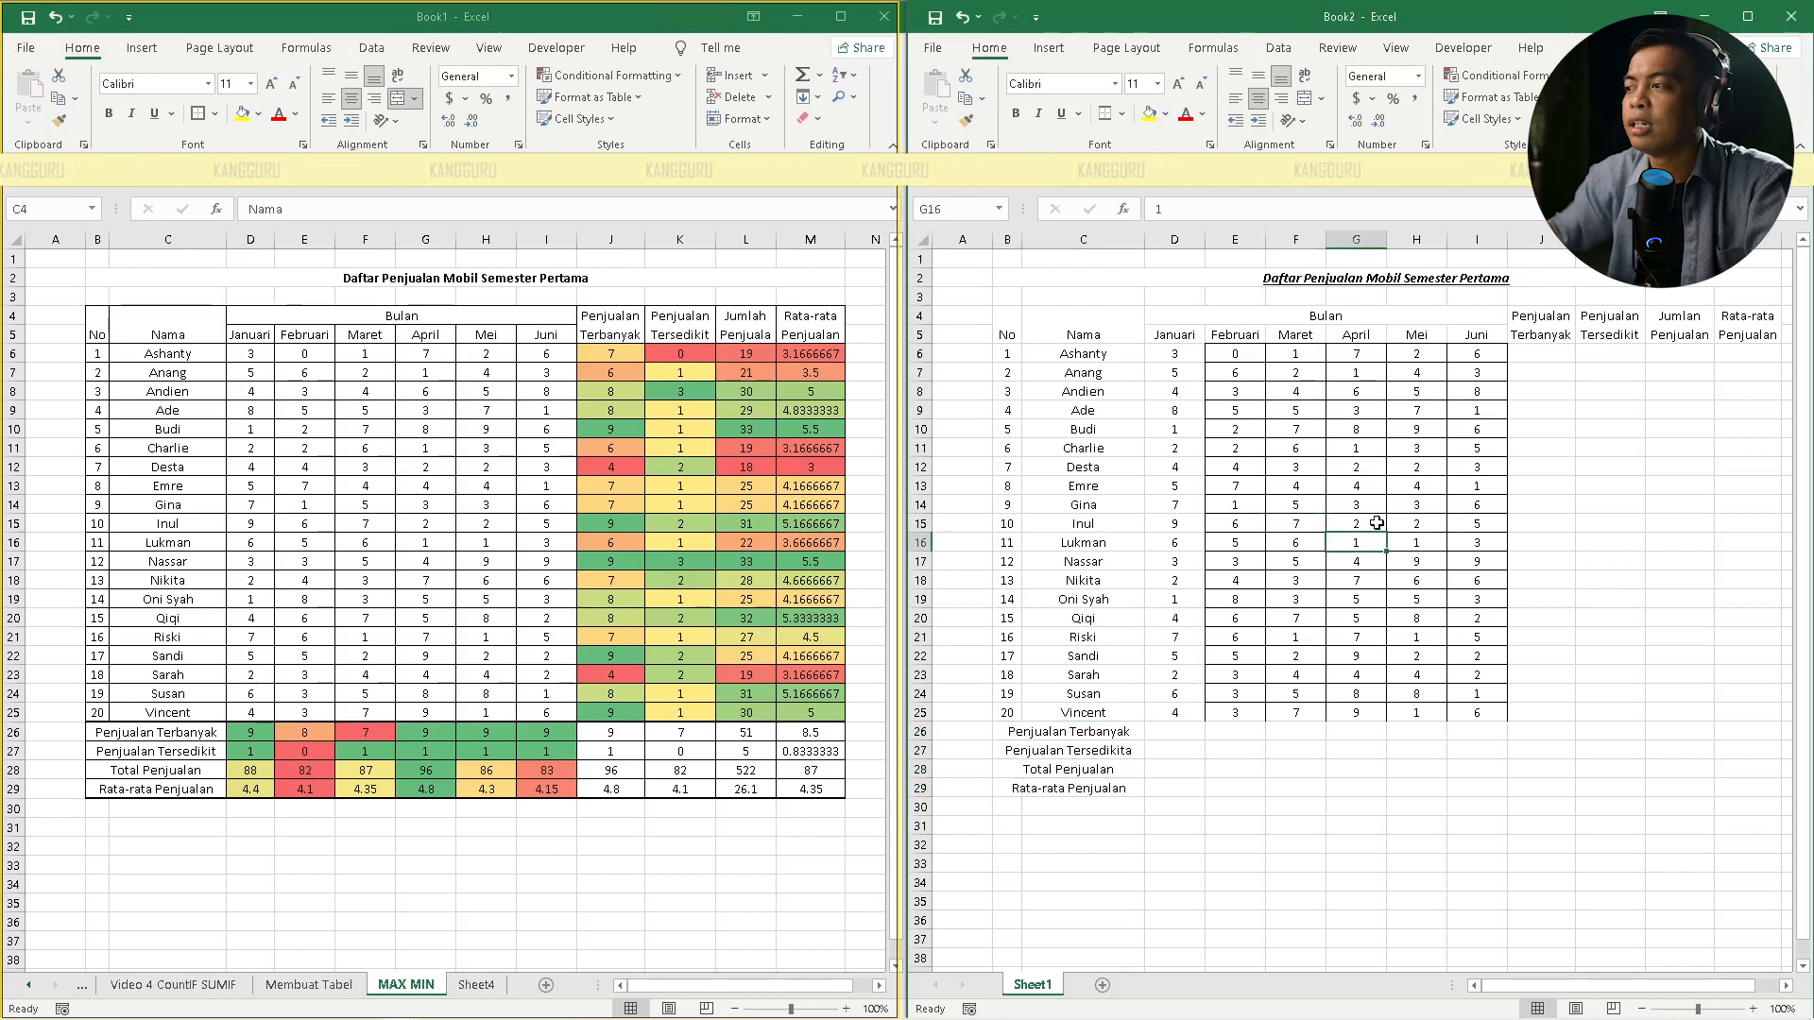
key("ctrl+a")
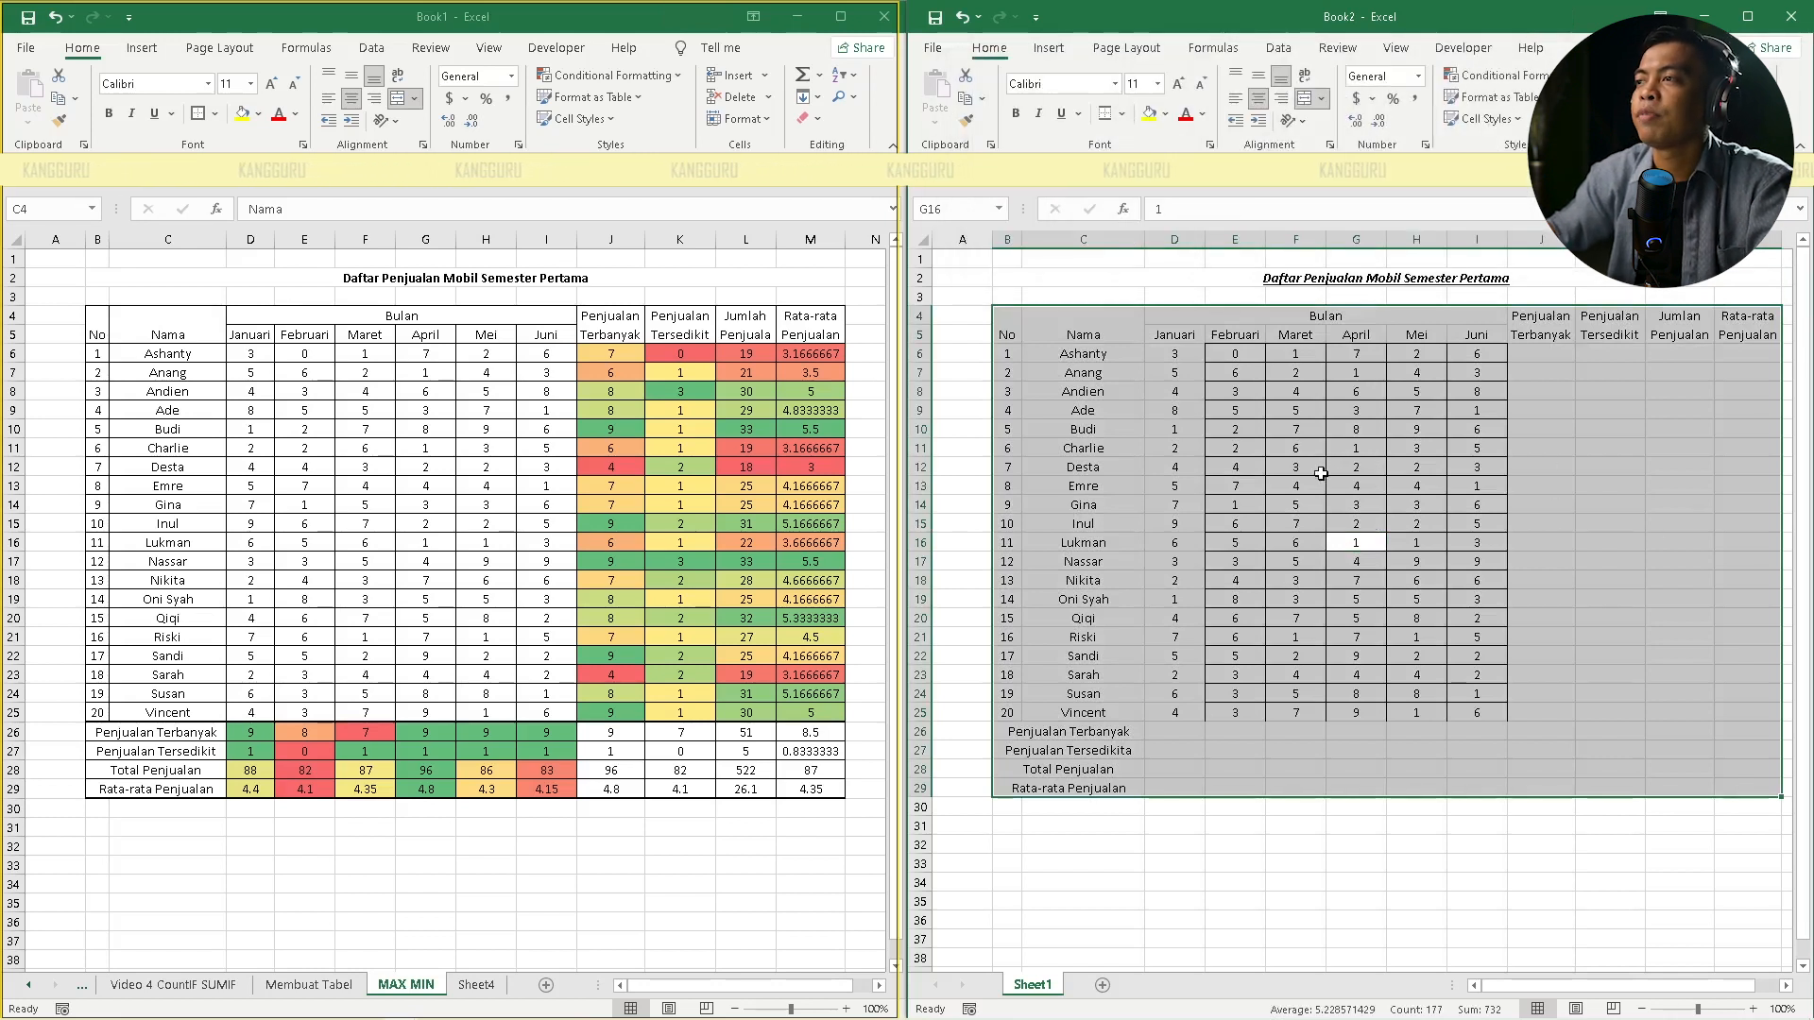
left_click(1124, 115)
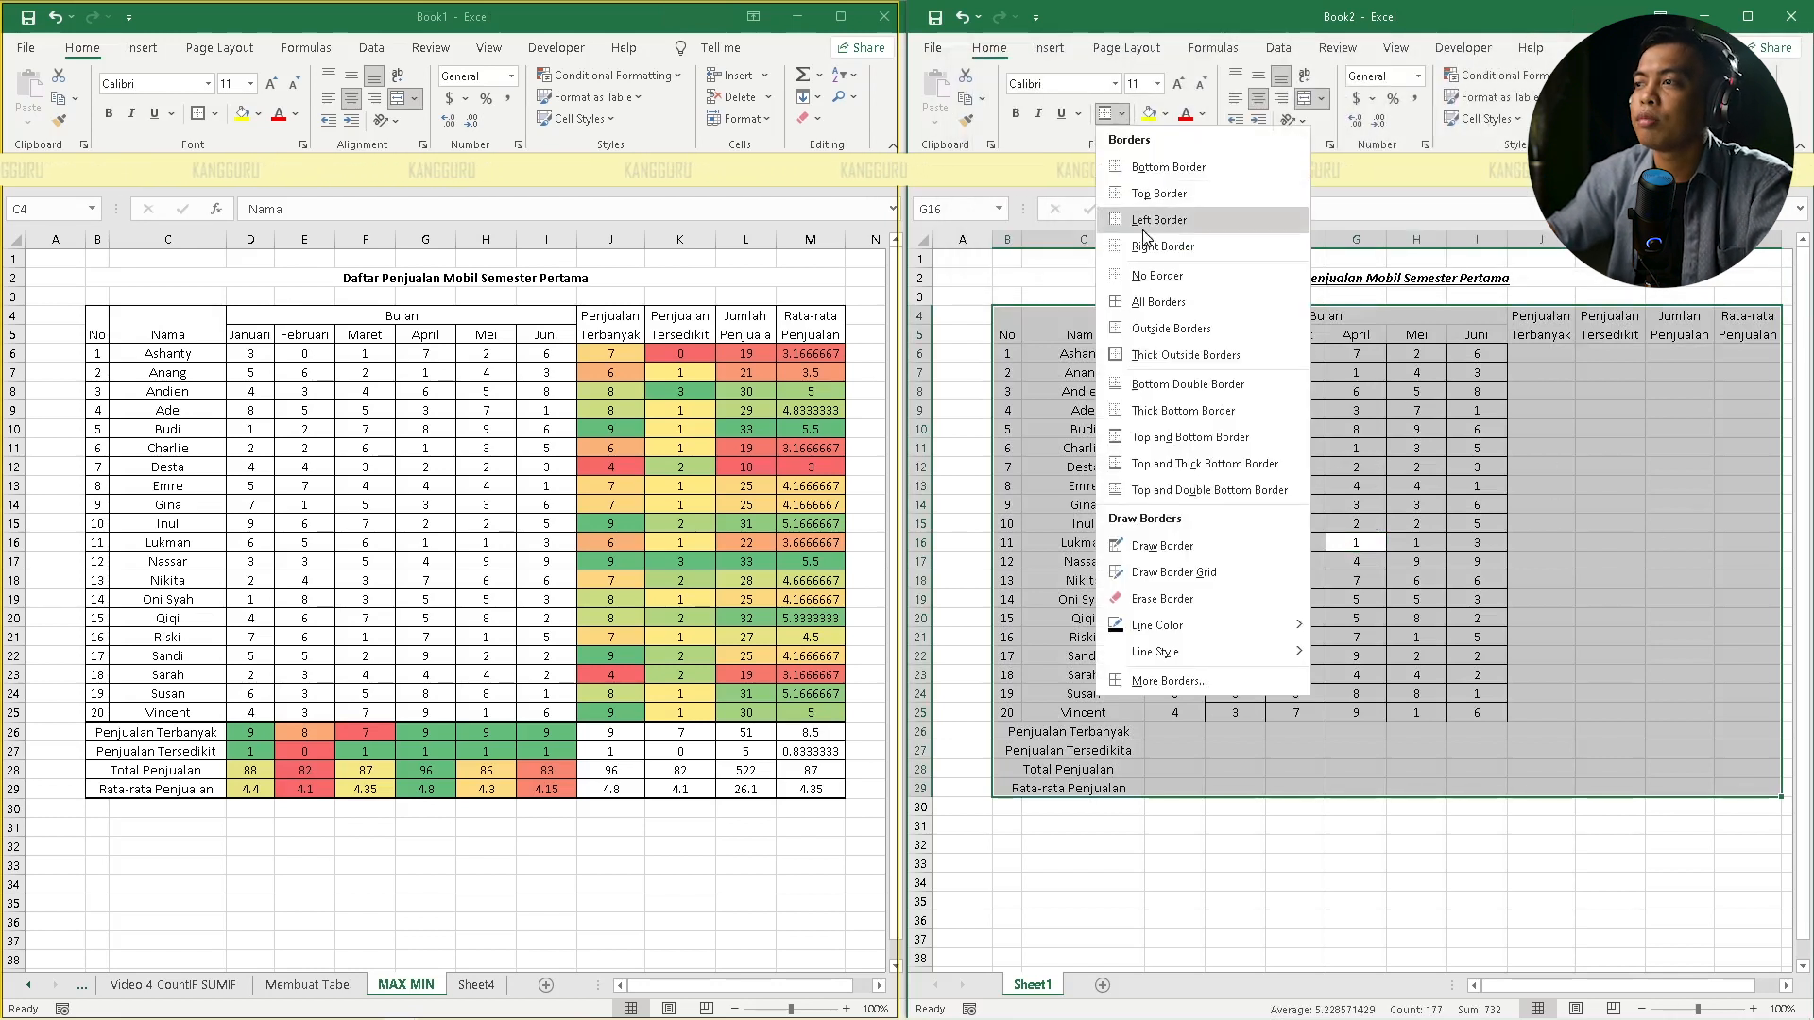
left_click(1172, 300)
left_click(1451, 753)
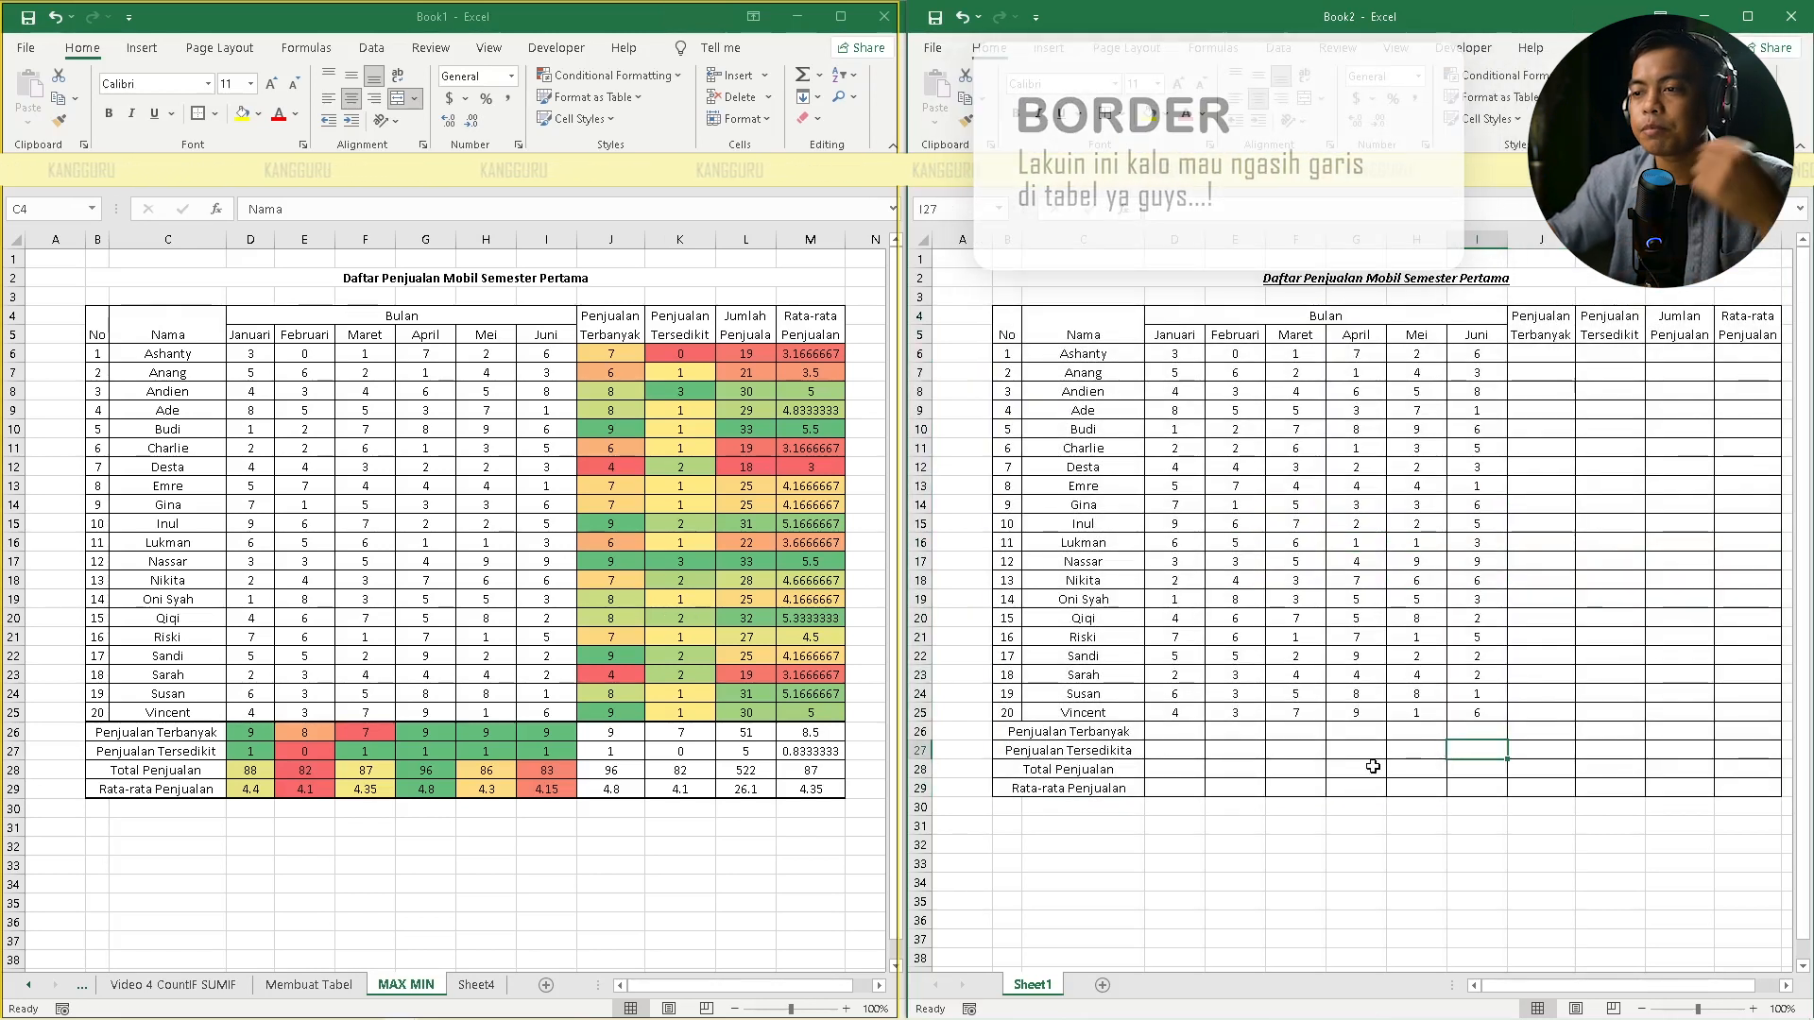
Check the summary rows in the reference table and give B26:M29 a heavier solid border along the top and bottom edges
key("alt+Tab")
left_click(143, 720)
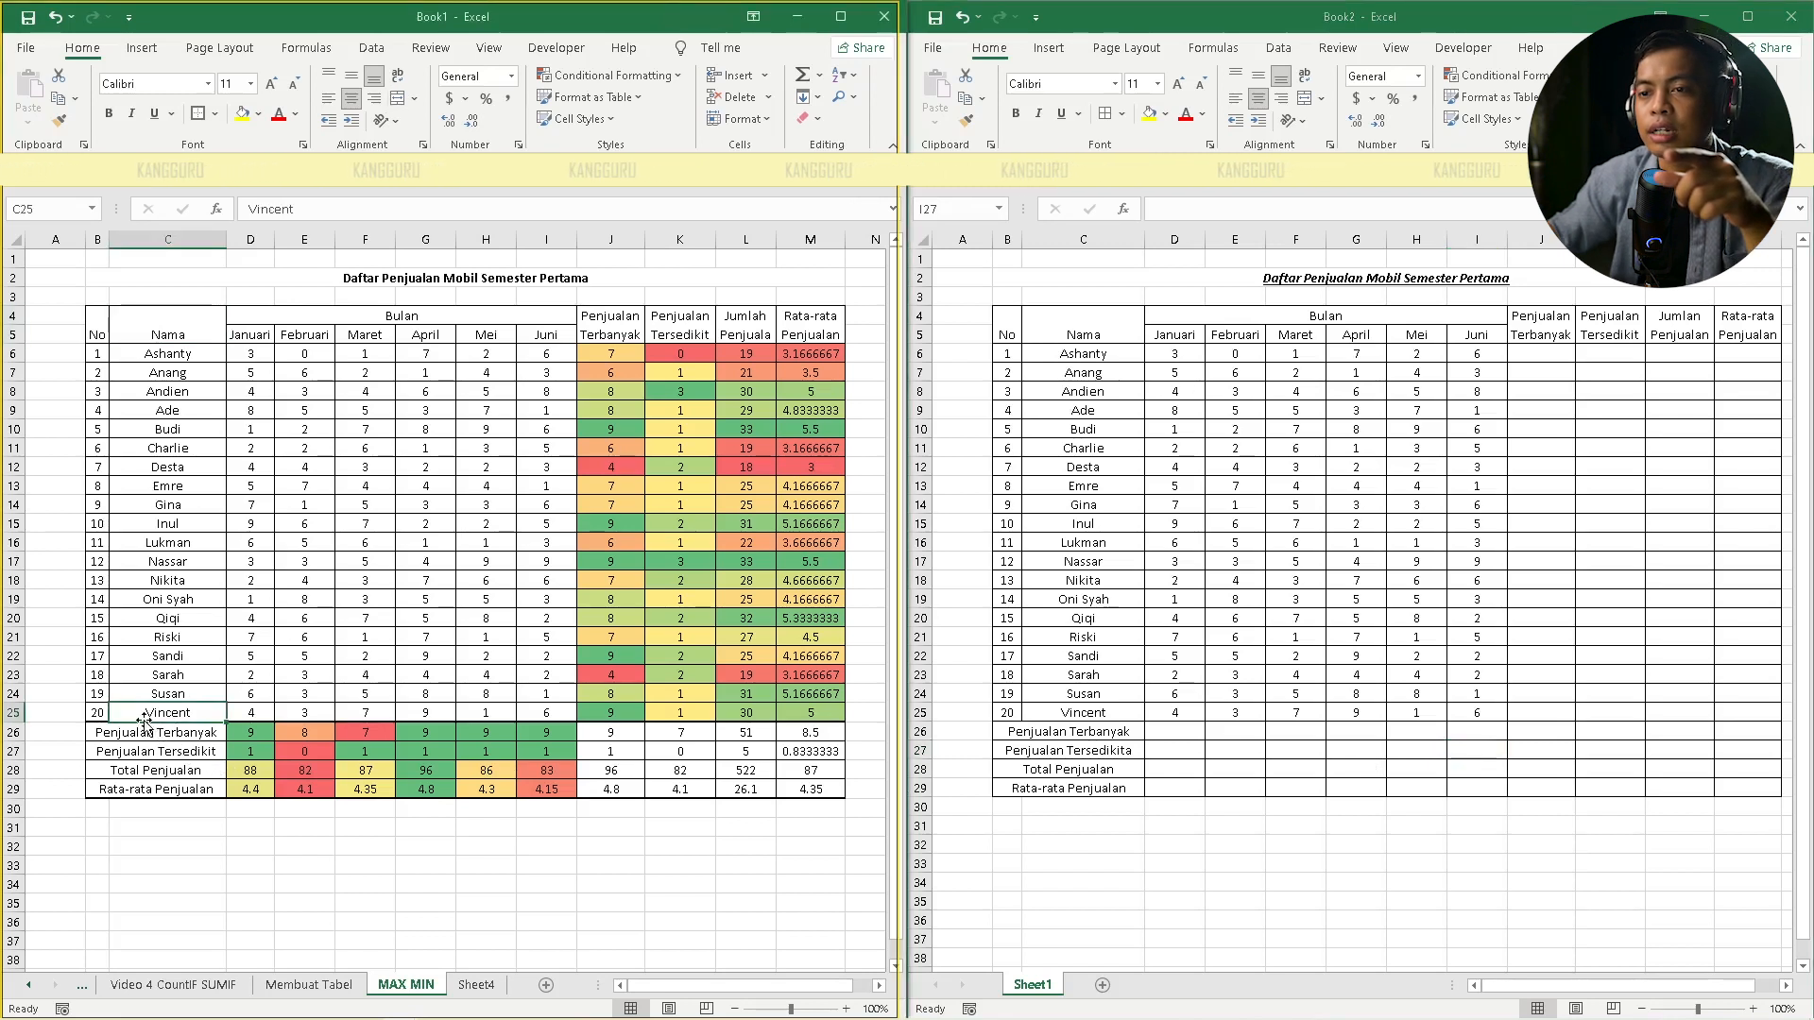
left_click(161, 790)
left_click(159, 732)
left_click(159, 786)
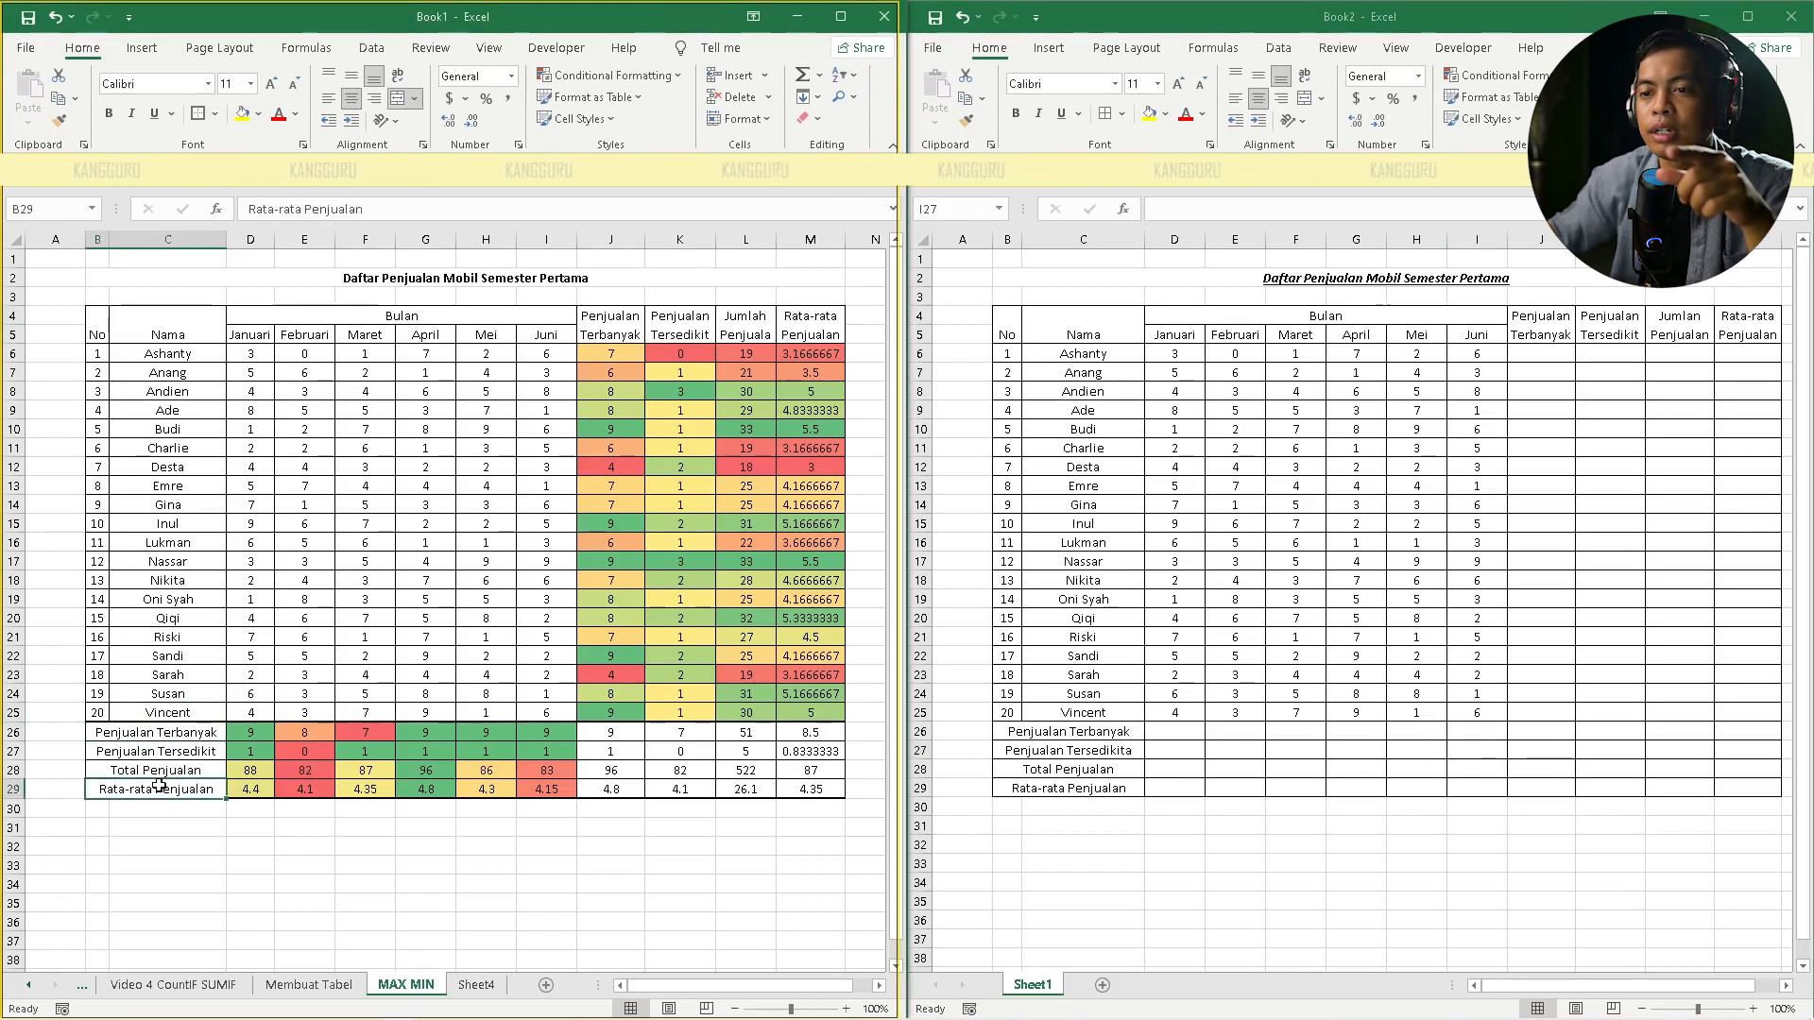
left_click_drag(1077, 733, 1747, 788)
right_click(1419, 773)
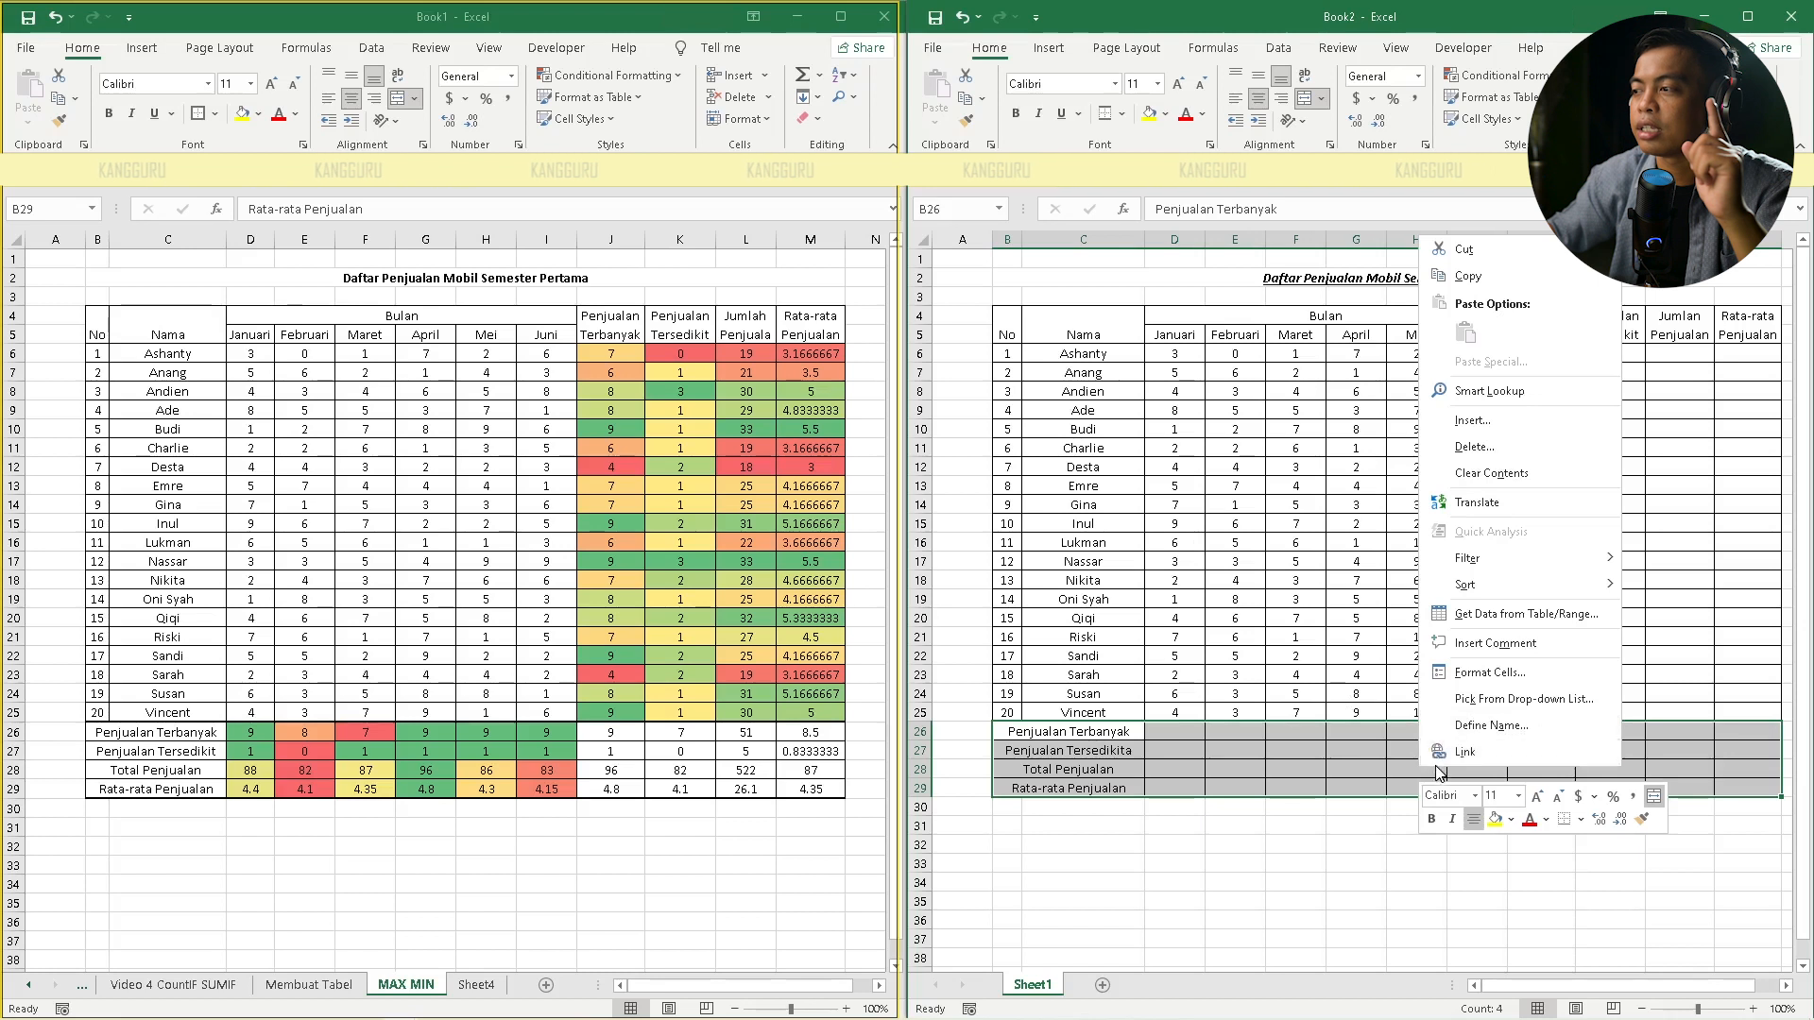
left_click(1477, 674)
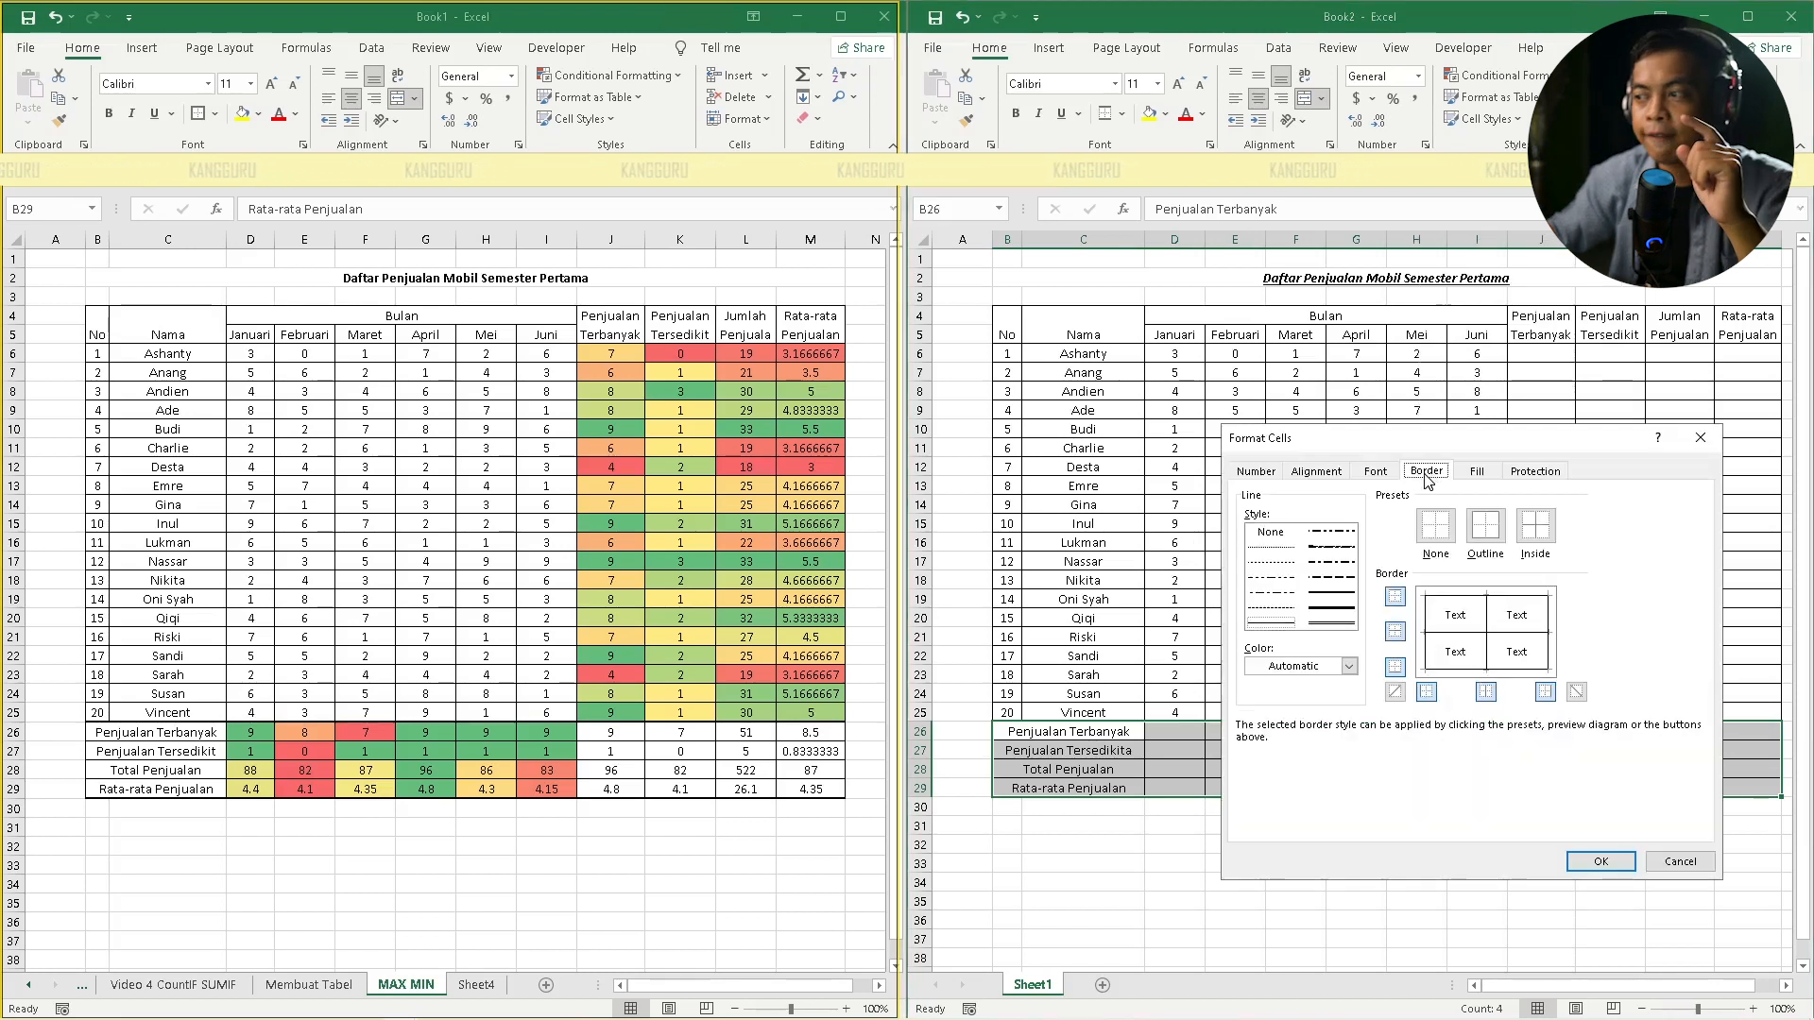
left_click(1333, 598)
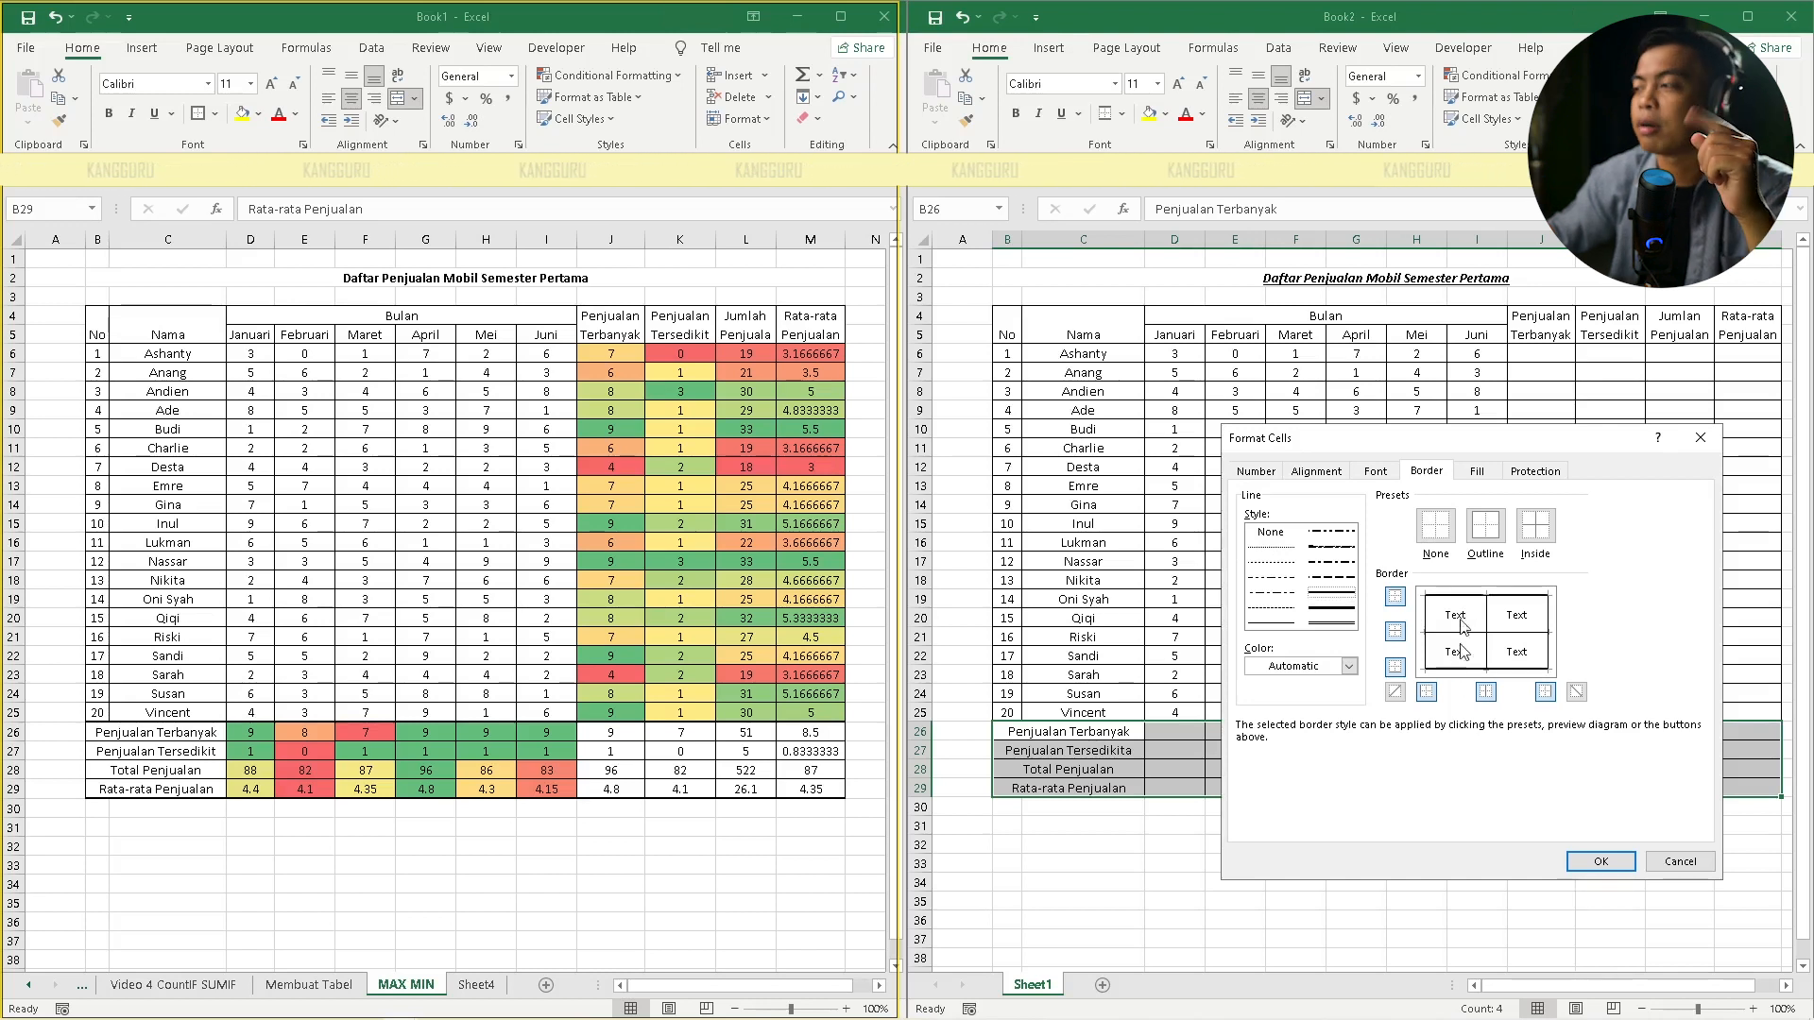
left_click(1598, 860)
left_click(1438, 860)
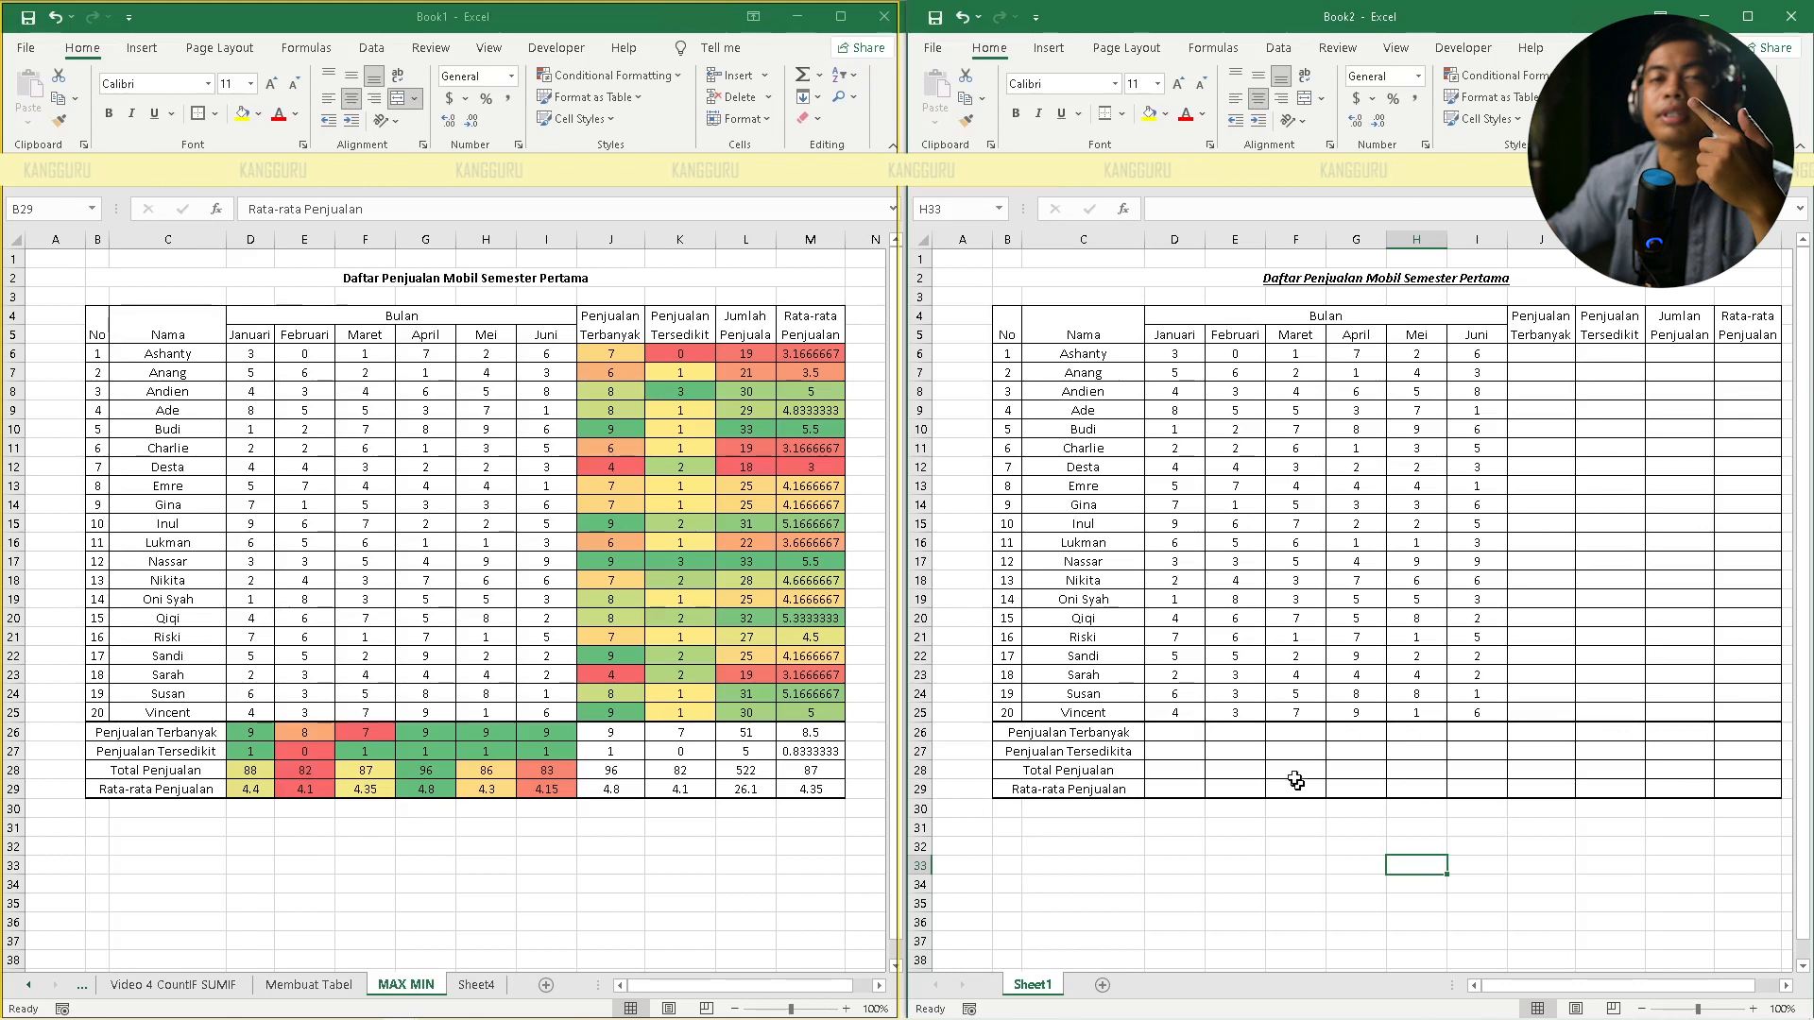
Enter a MAX formula over D6:I6 in cell J6 for the first salesperson's "Penjualan Terbanyak"
left_click(1544, 359)
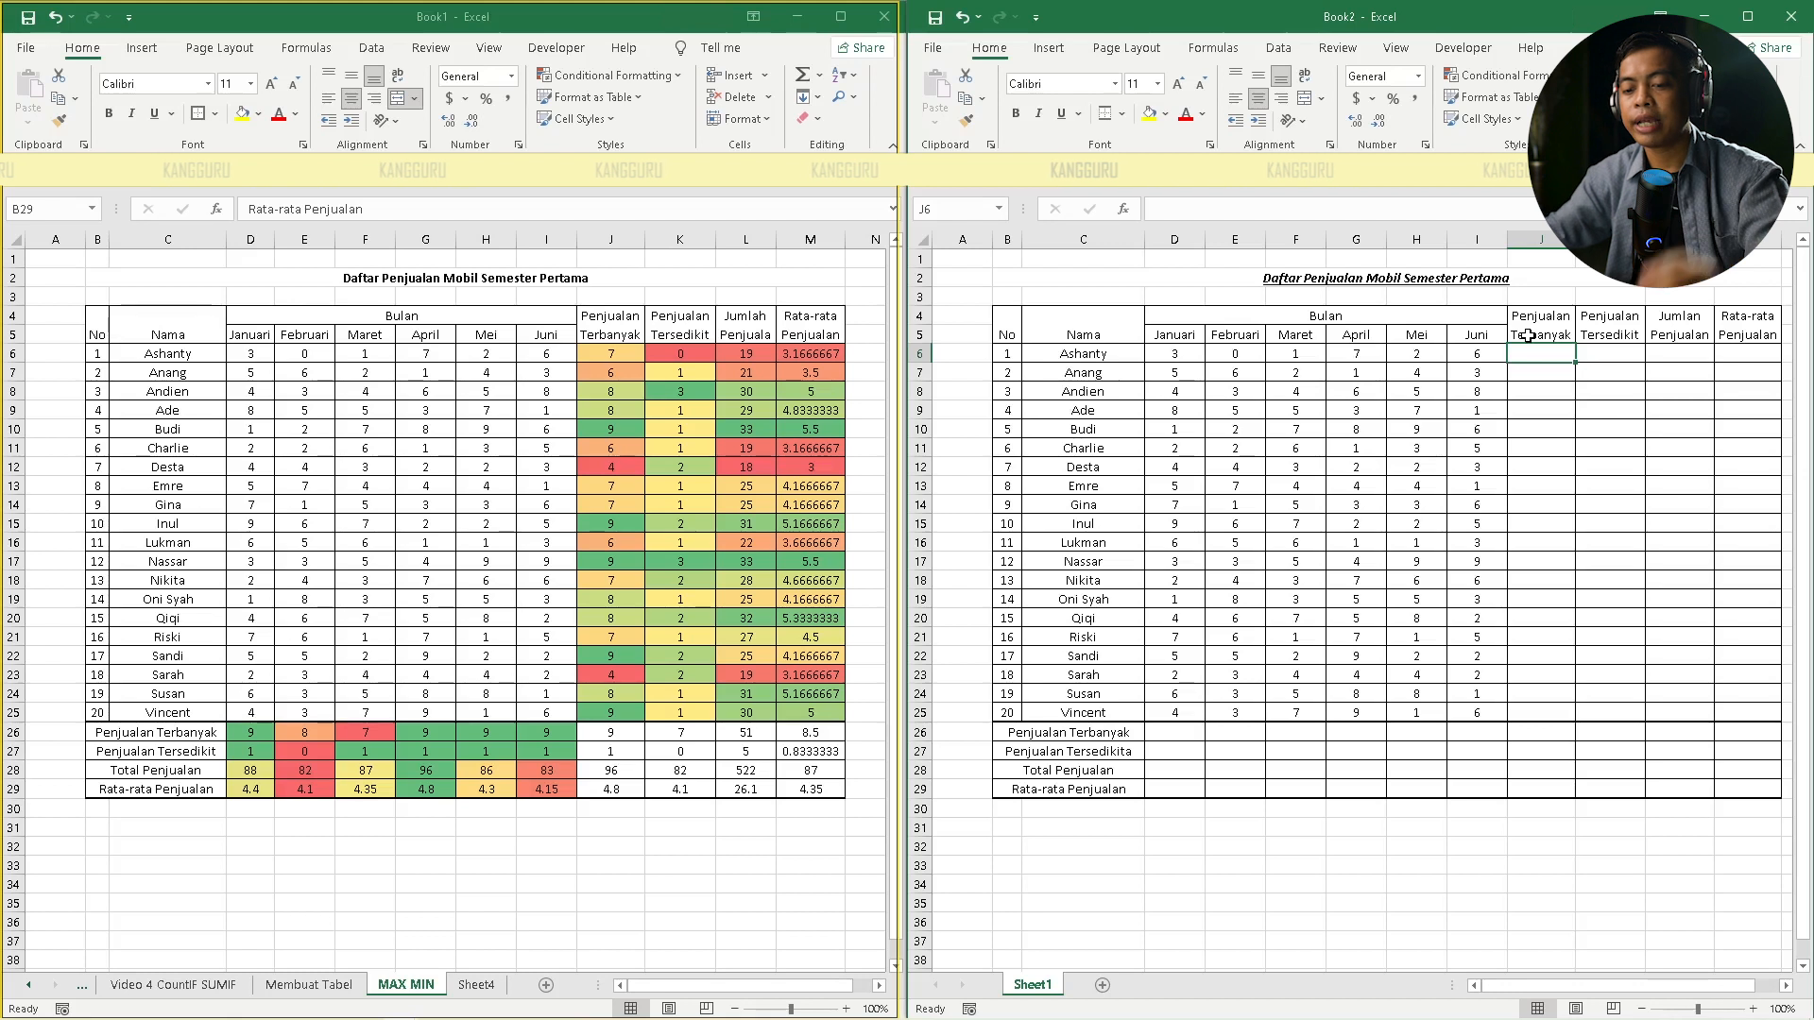
type("=")
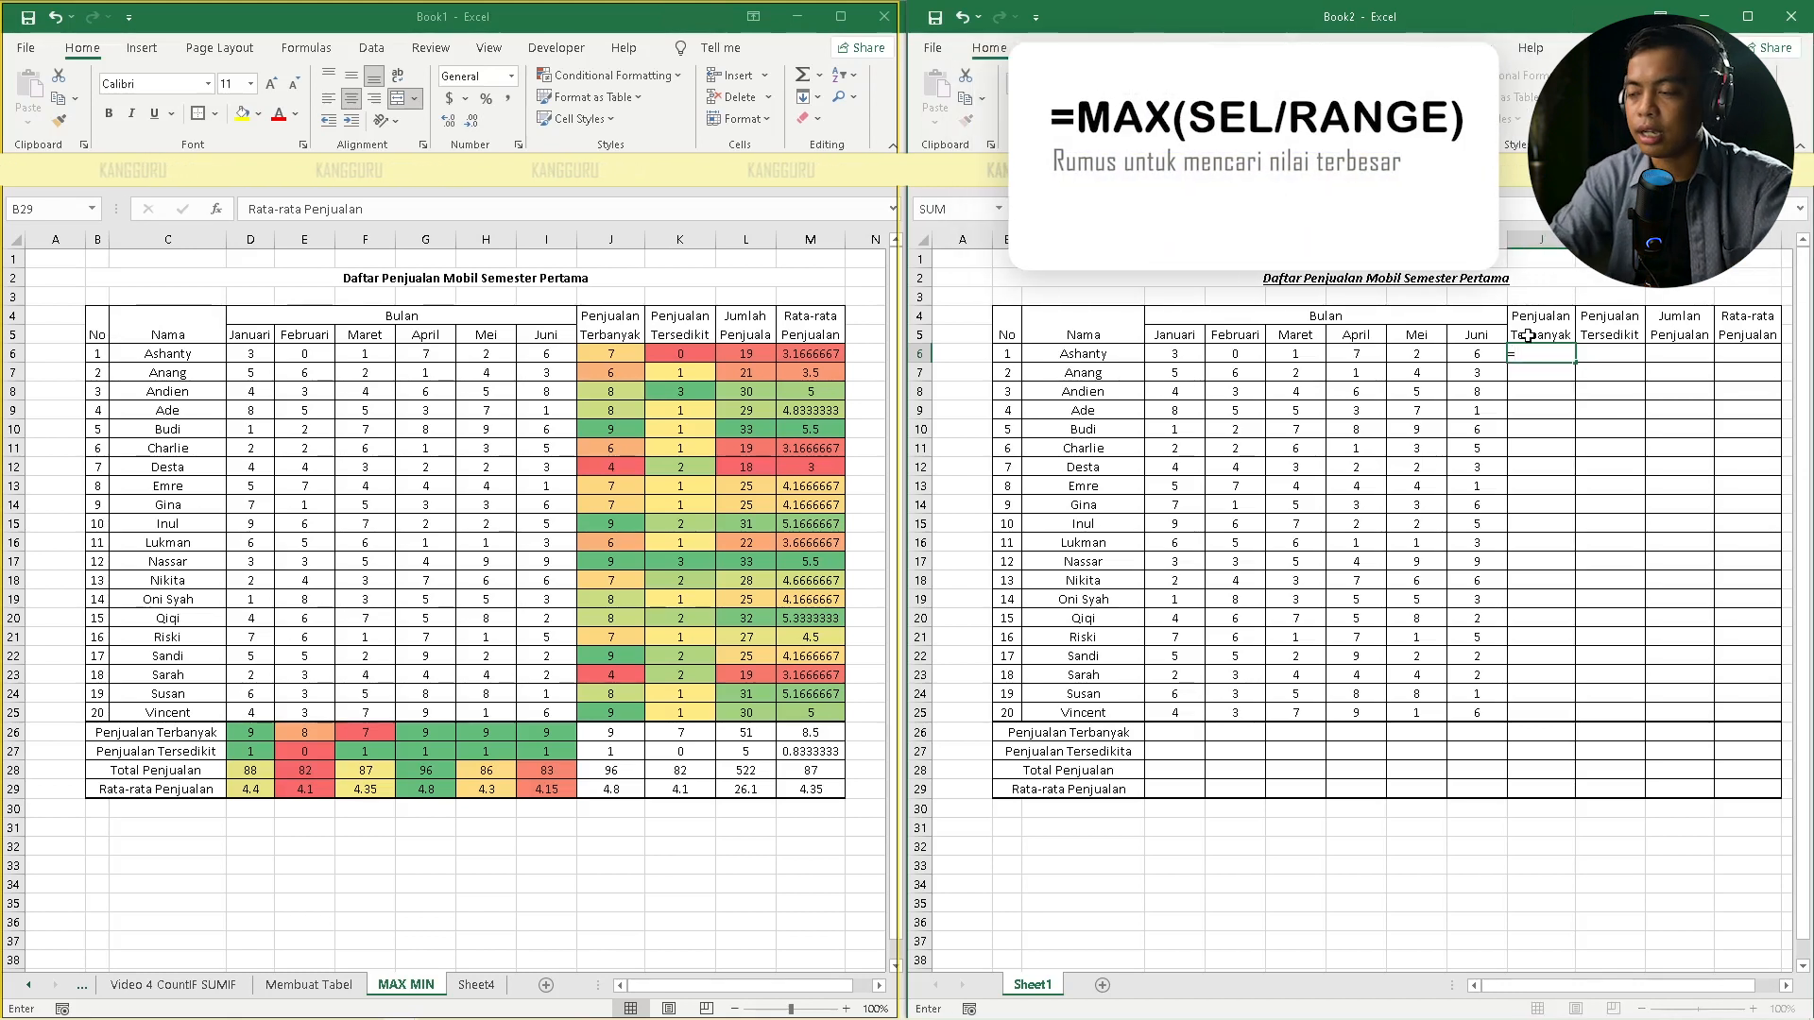
type("max")
key("BackSpace")
key("BackSpace")
key("BackSpace")
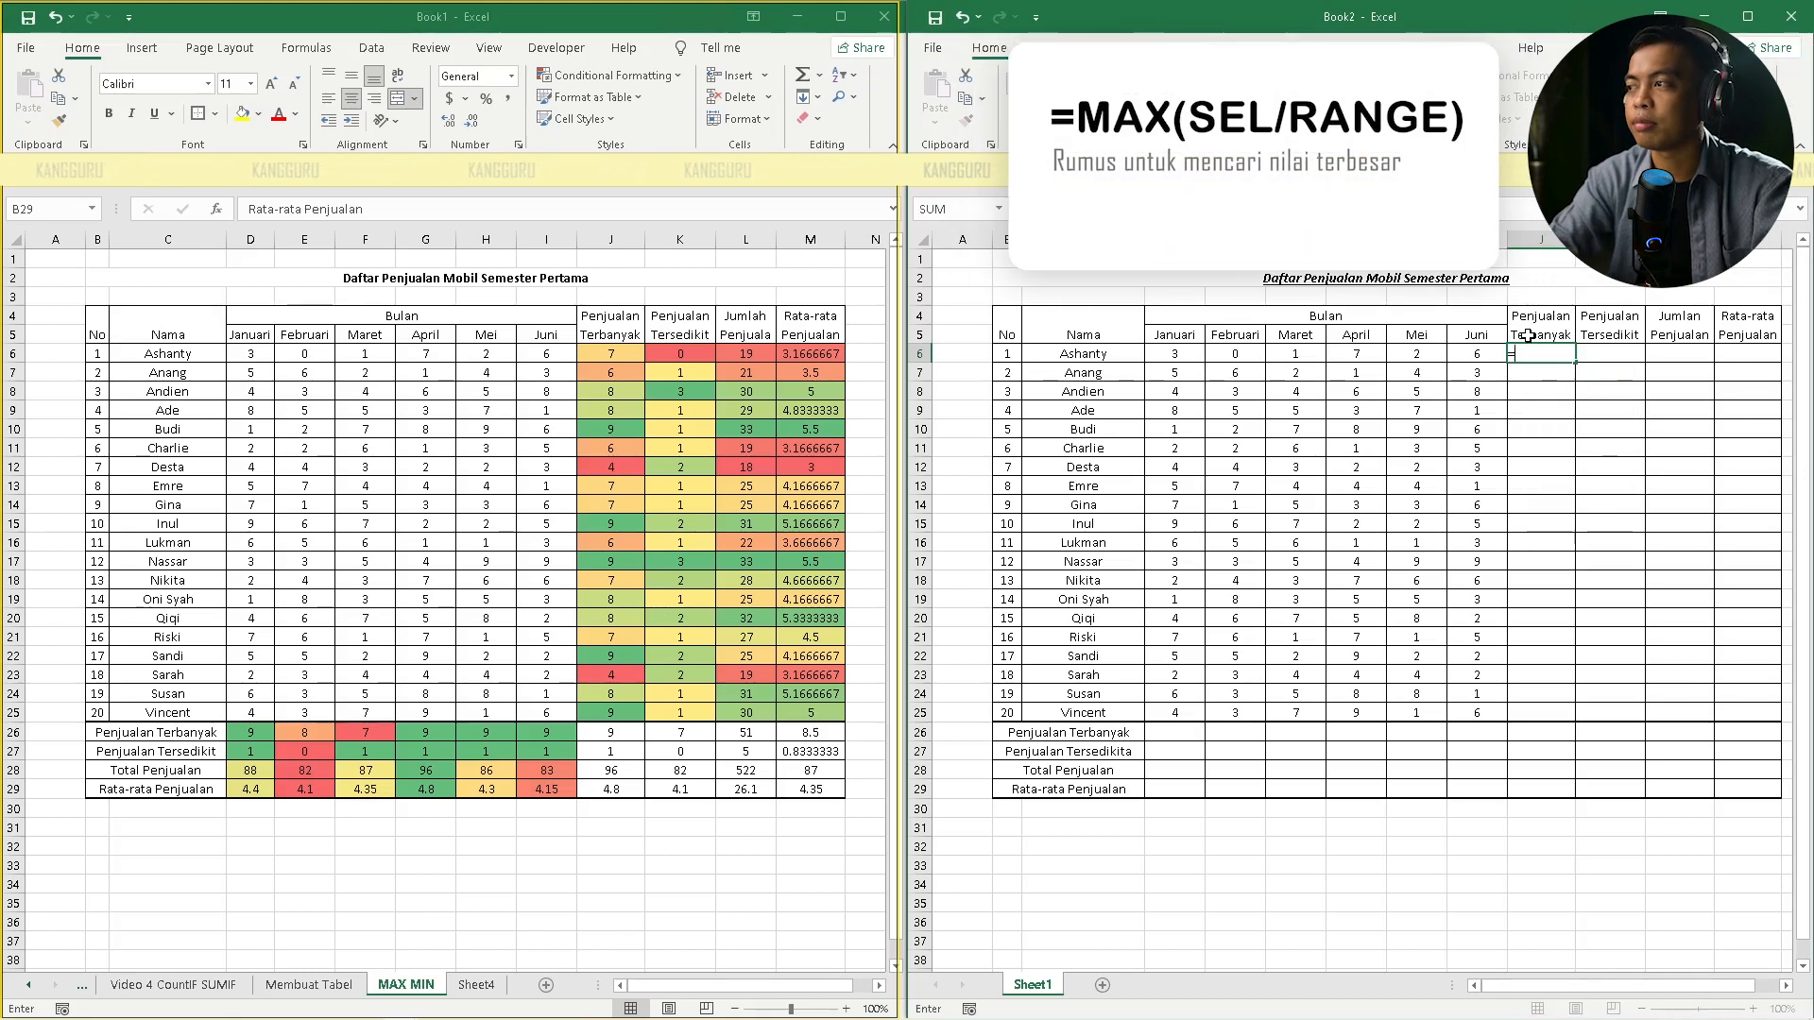
type("MAX")
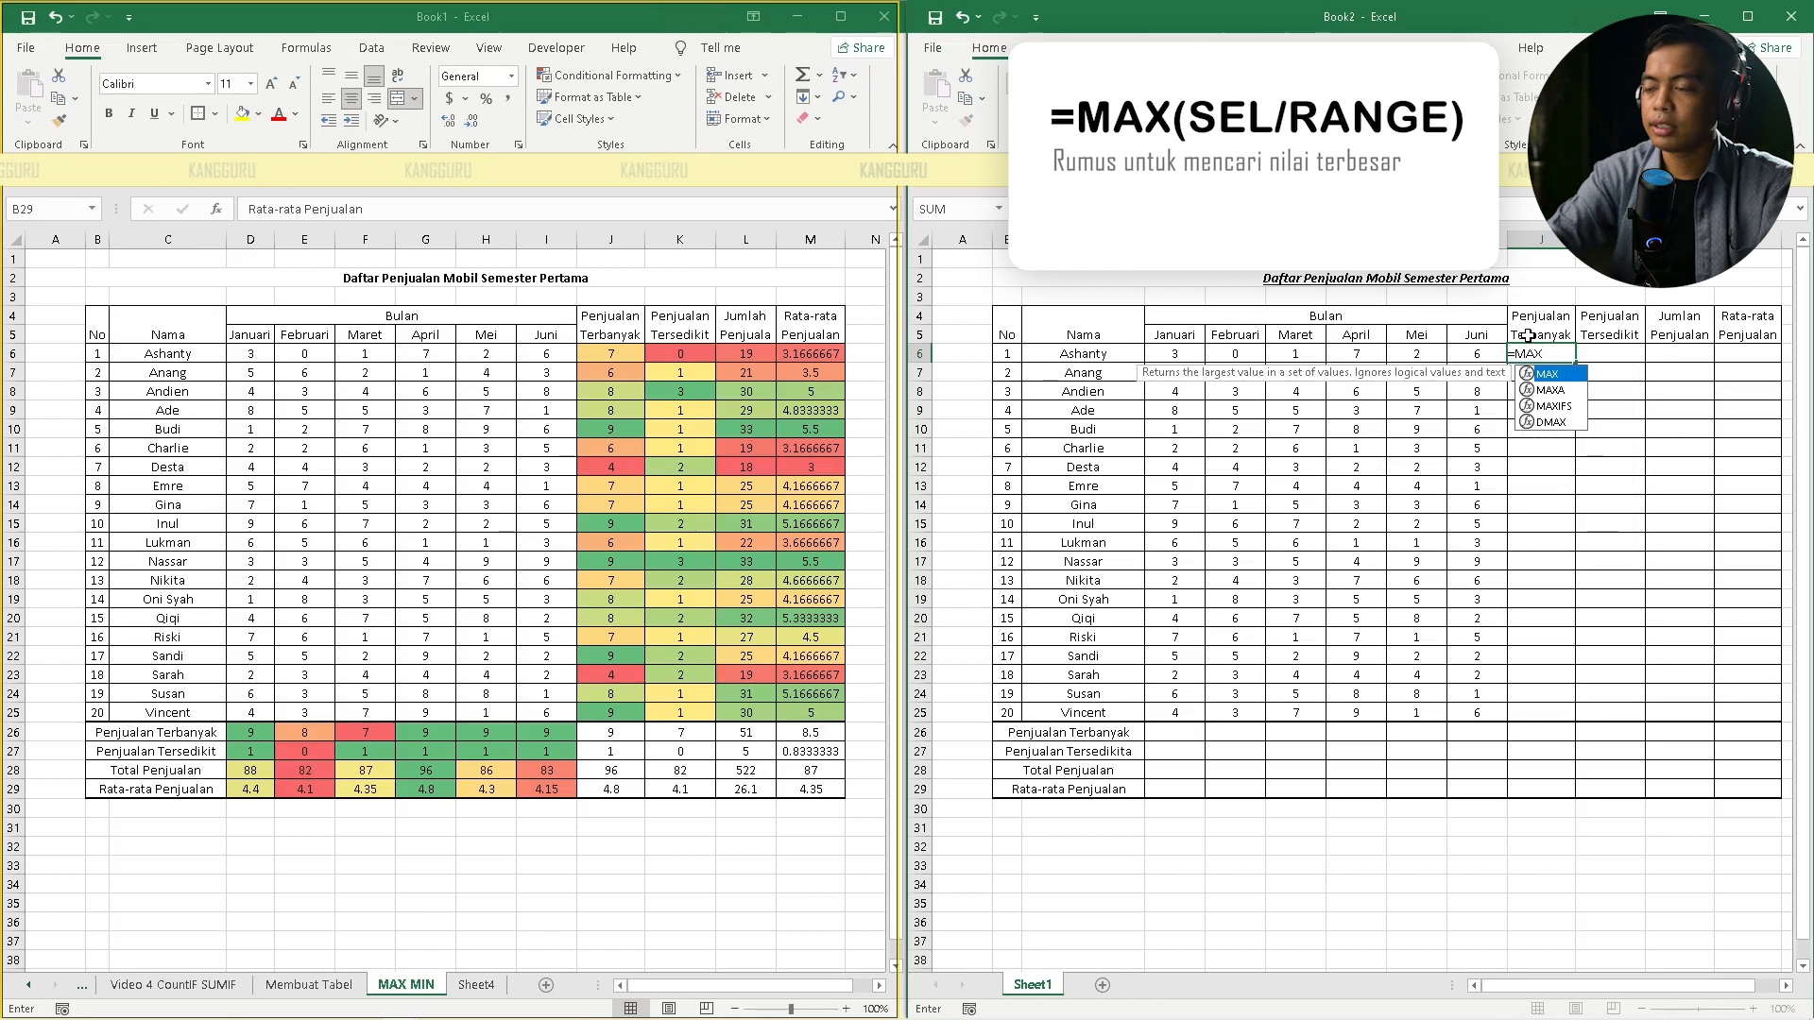
type("(")
left_click_drag(1174, 355, 1458, 355)
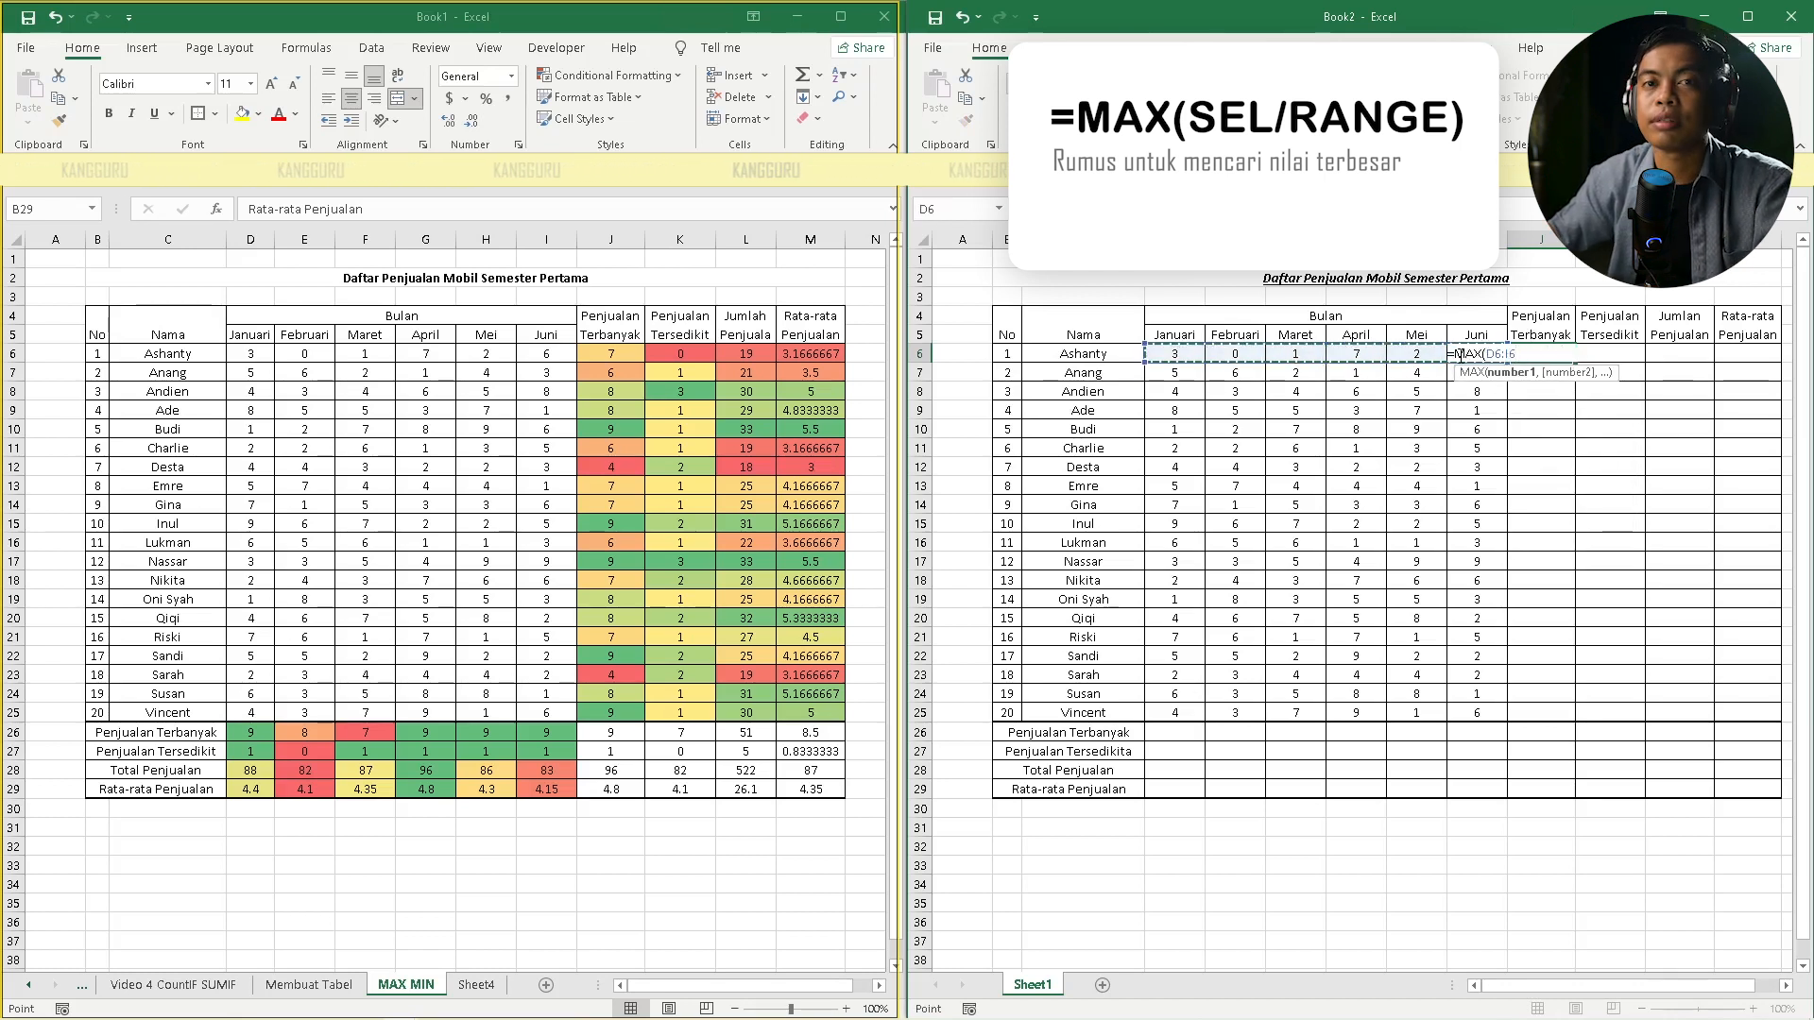
key("Return")
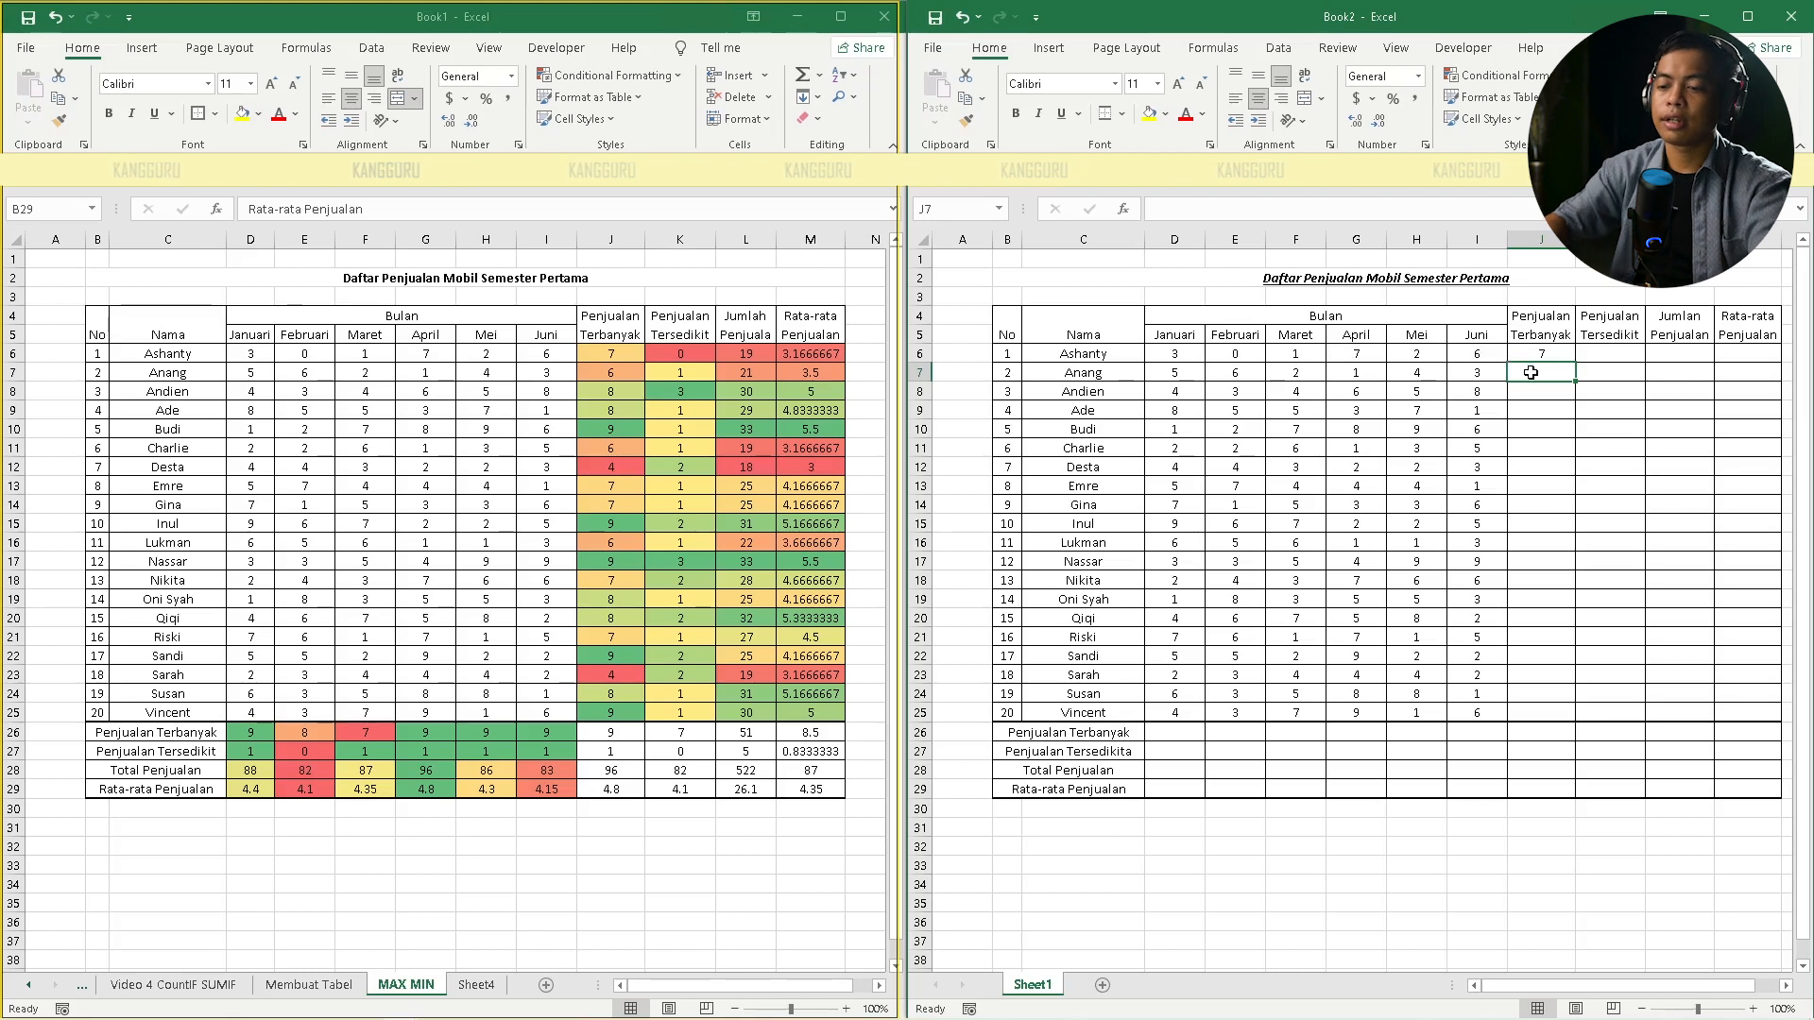
Enter =MAX(D7:I7) in cell J7 and fill the formula down through J25
type("=")
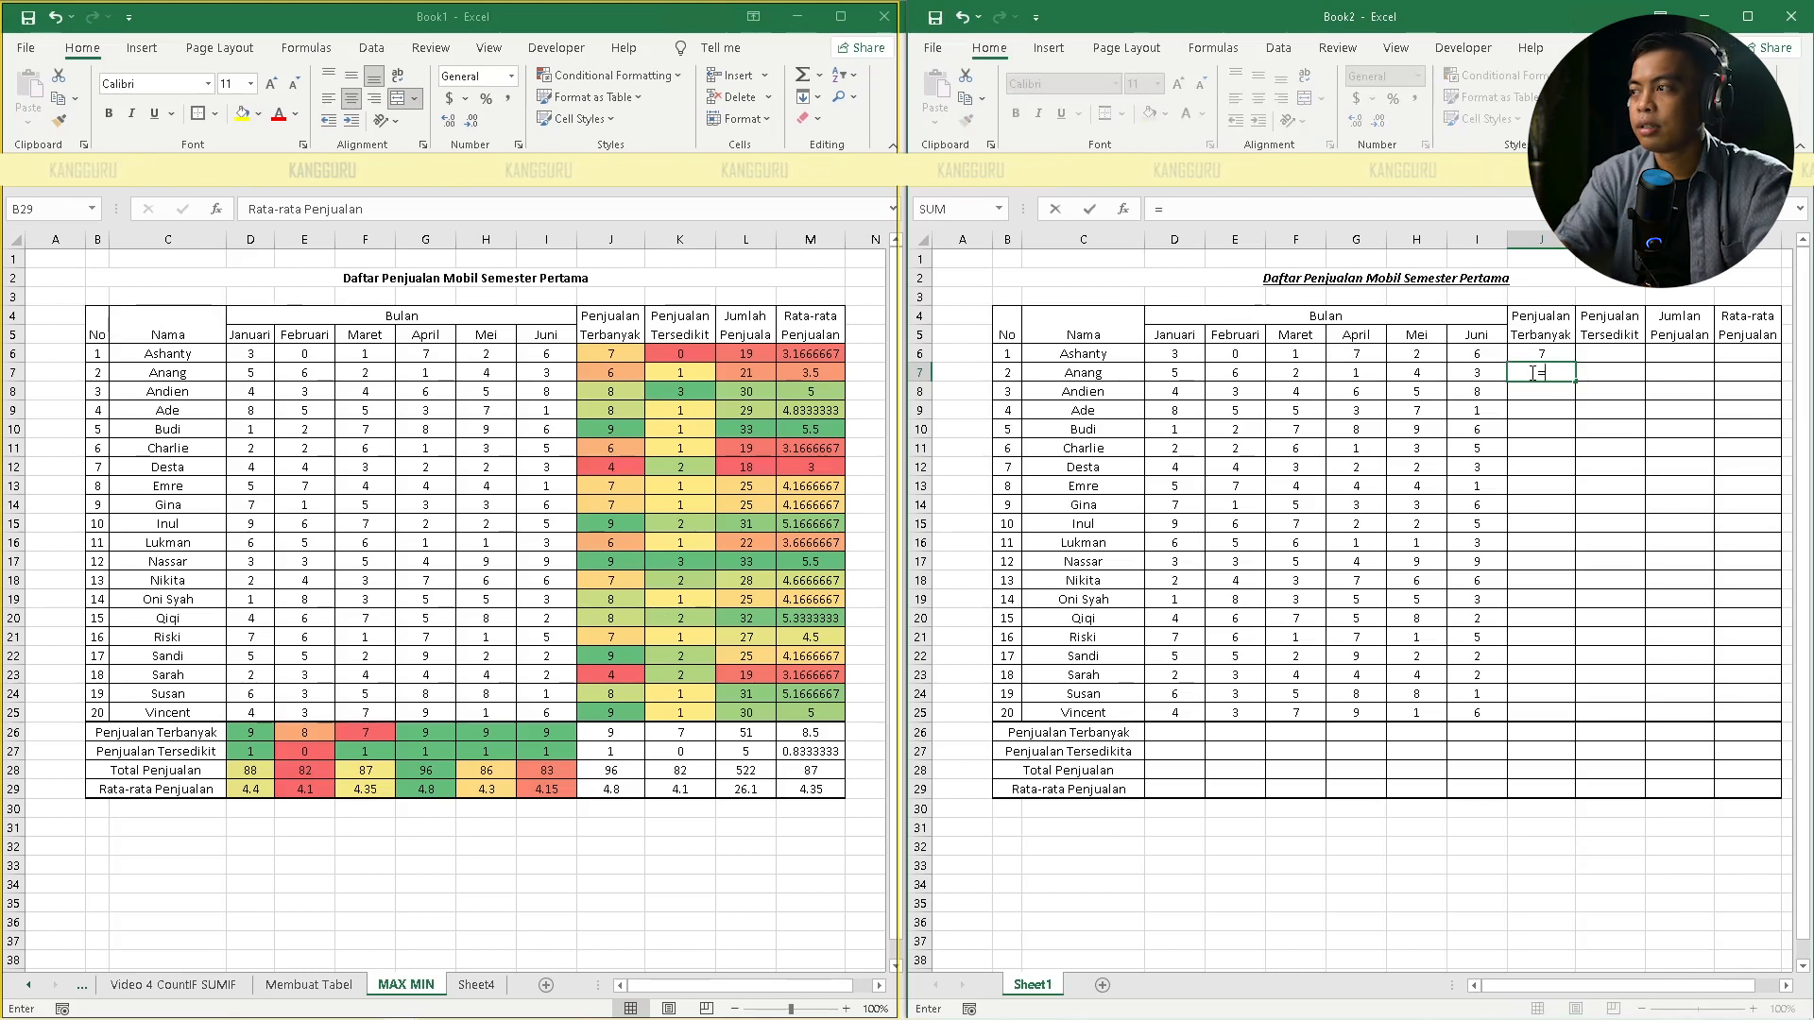
type("MAX(")
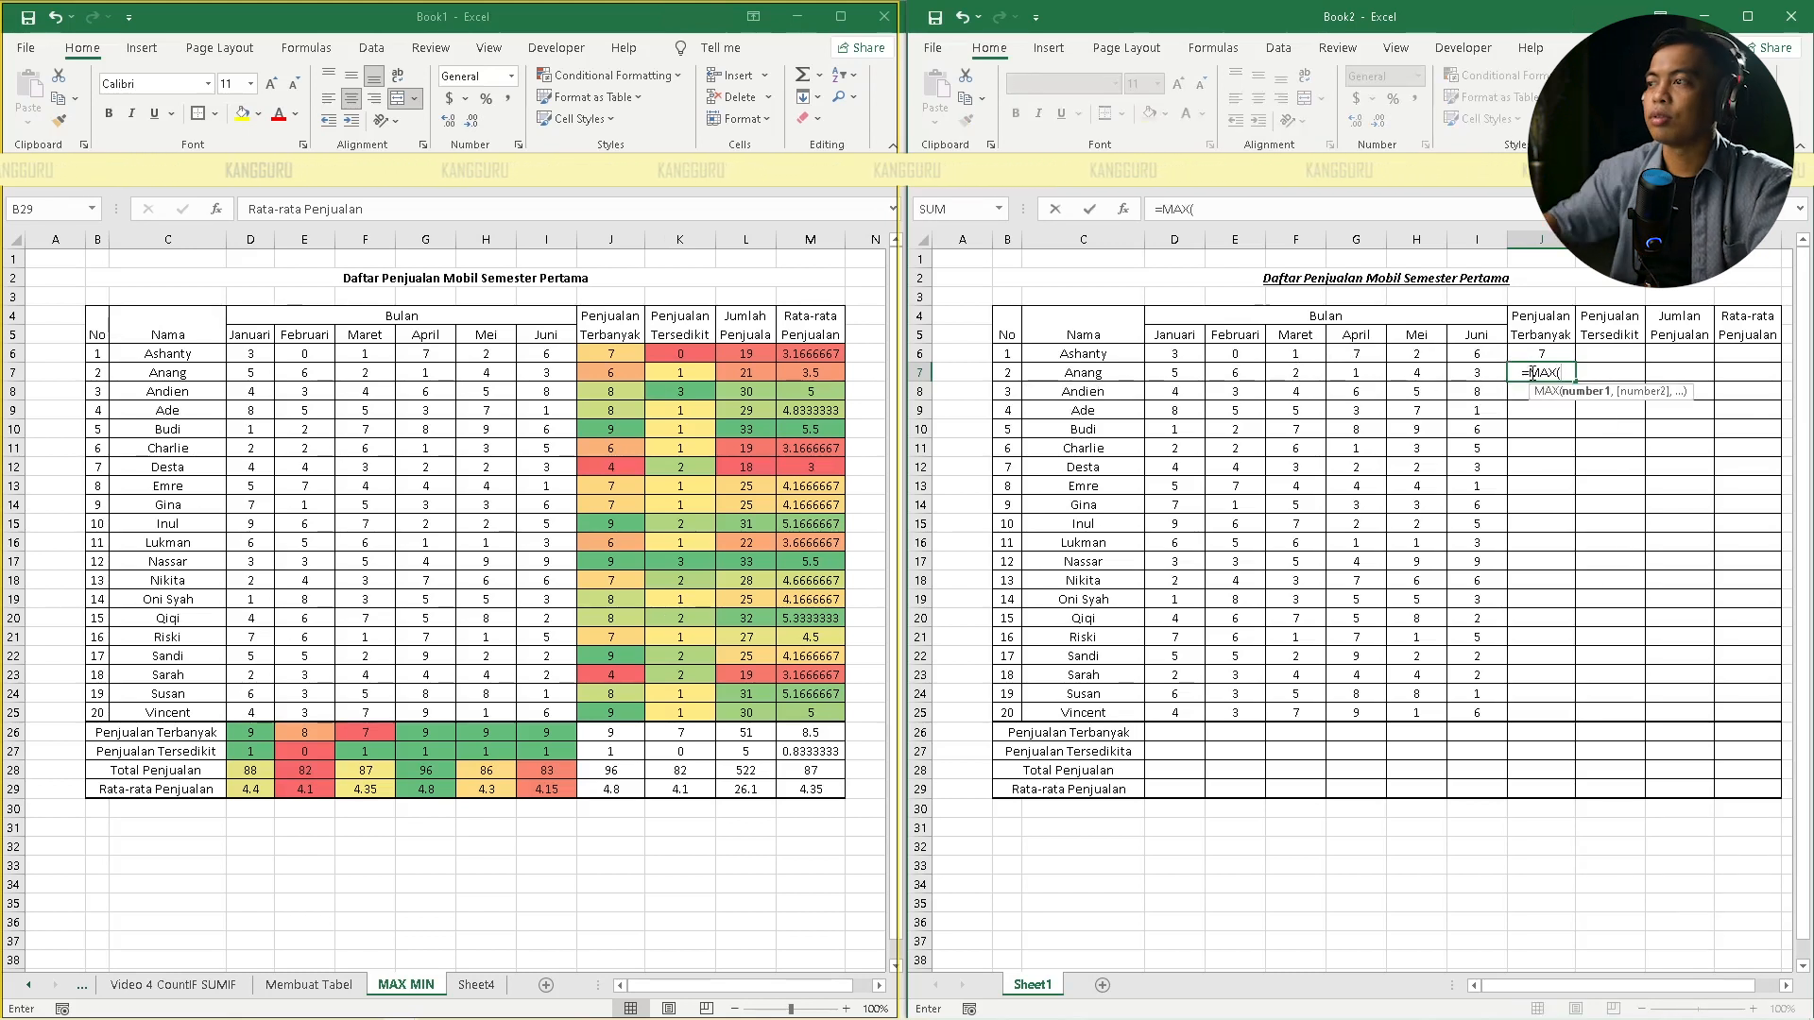
left_click_drag(1174, 373, 1464, 369)
type(")")
key("Return")
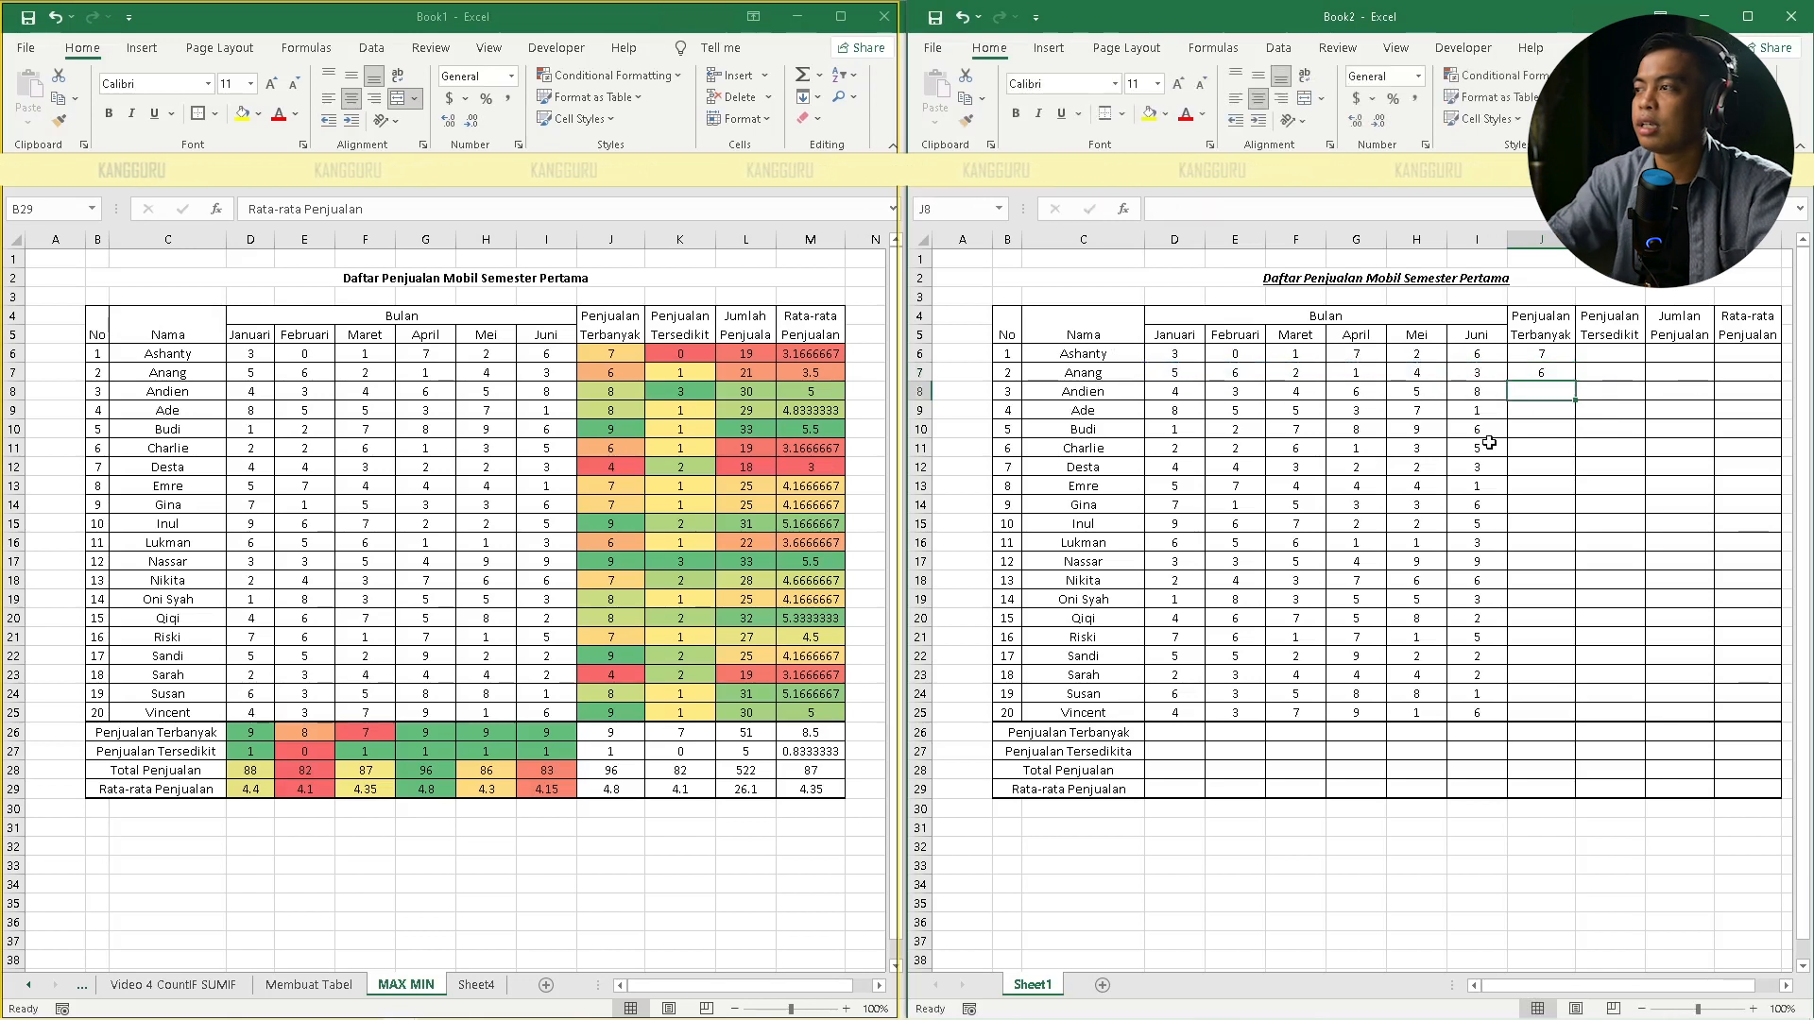
key("Up")
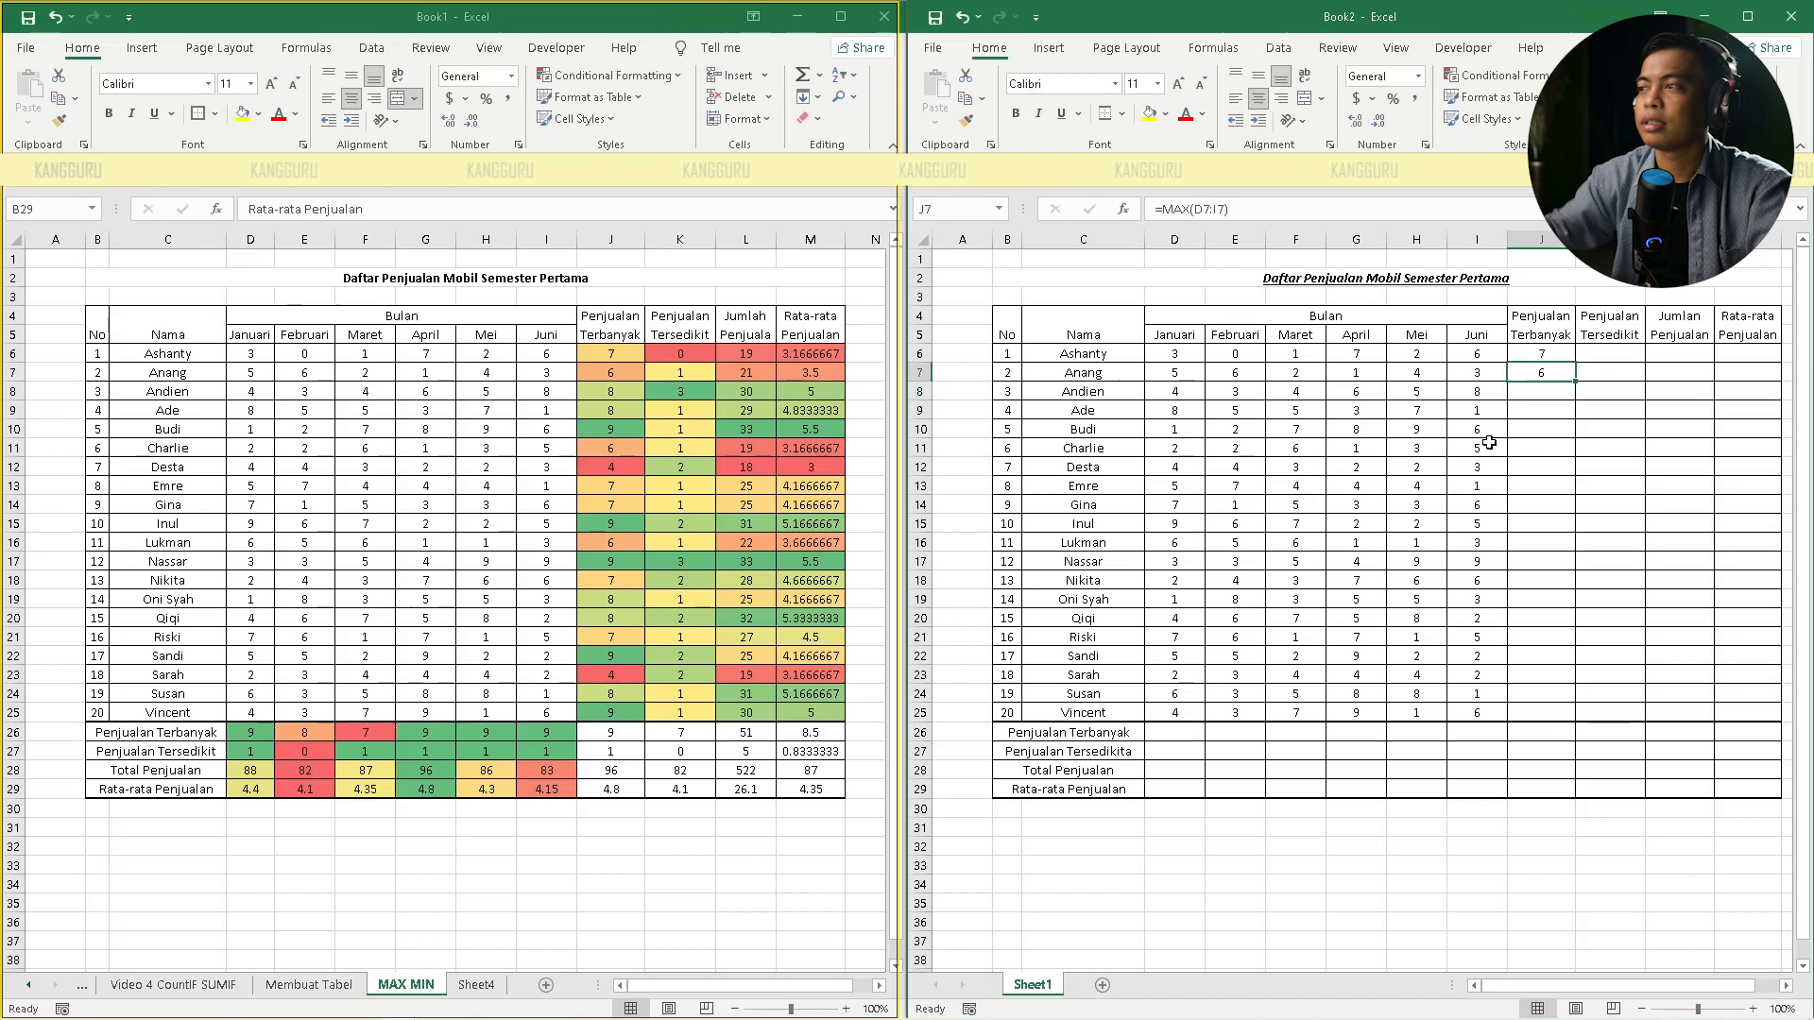
left_click_drag(1576, 381, 1578, 724)
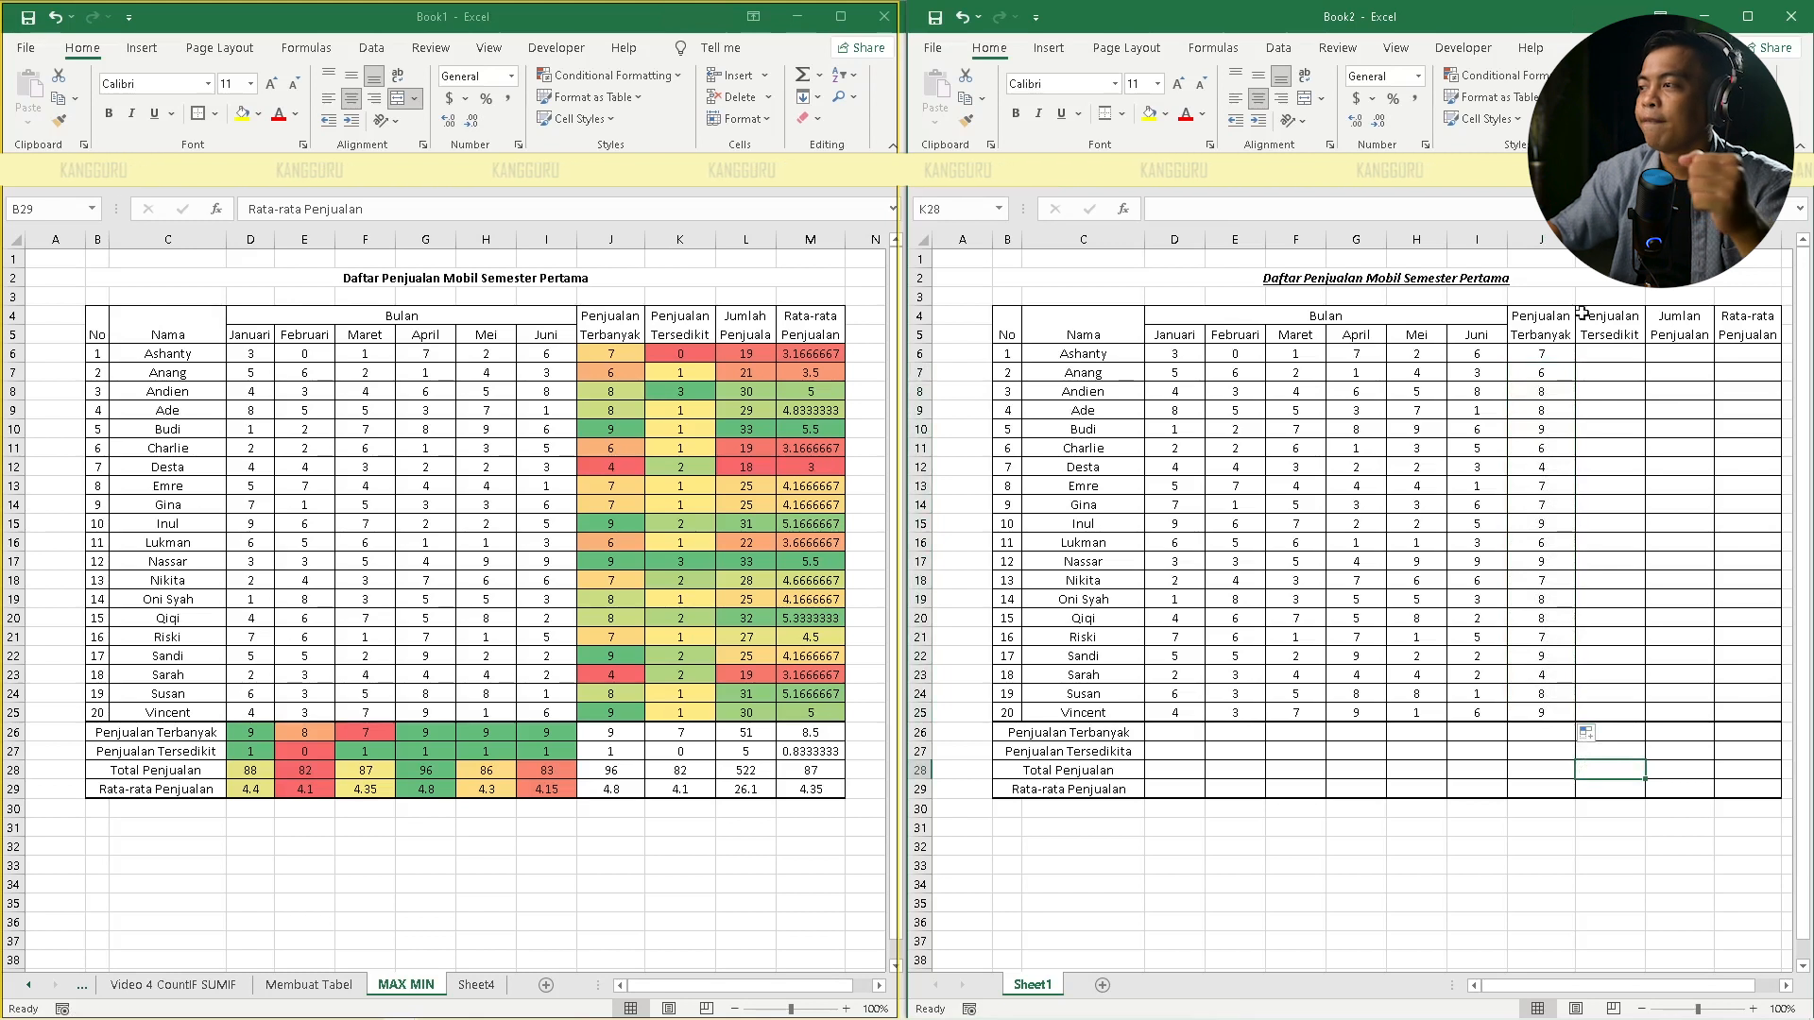
Enter a MIN formula over D6:I6 in cell K6 for the first salesperson's "Penjualan Tersedikit"
left_click(1610, 351)
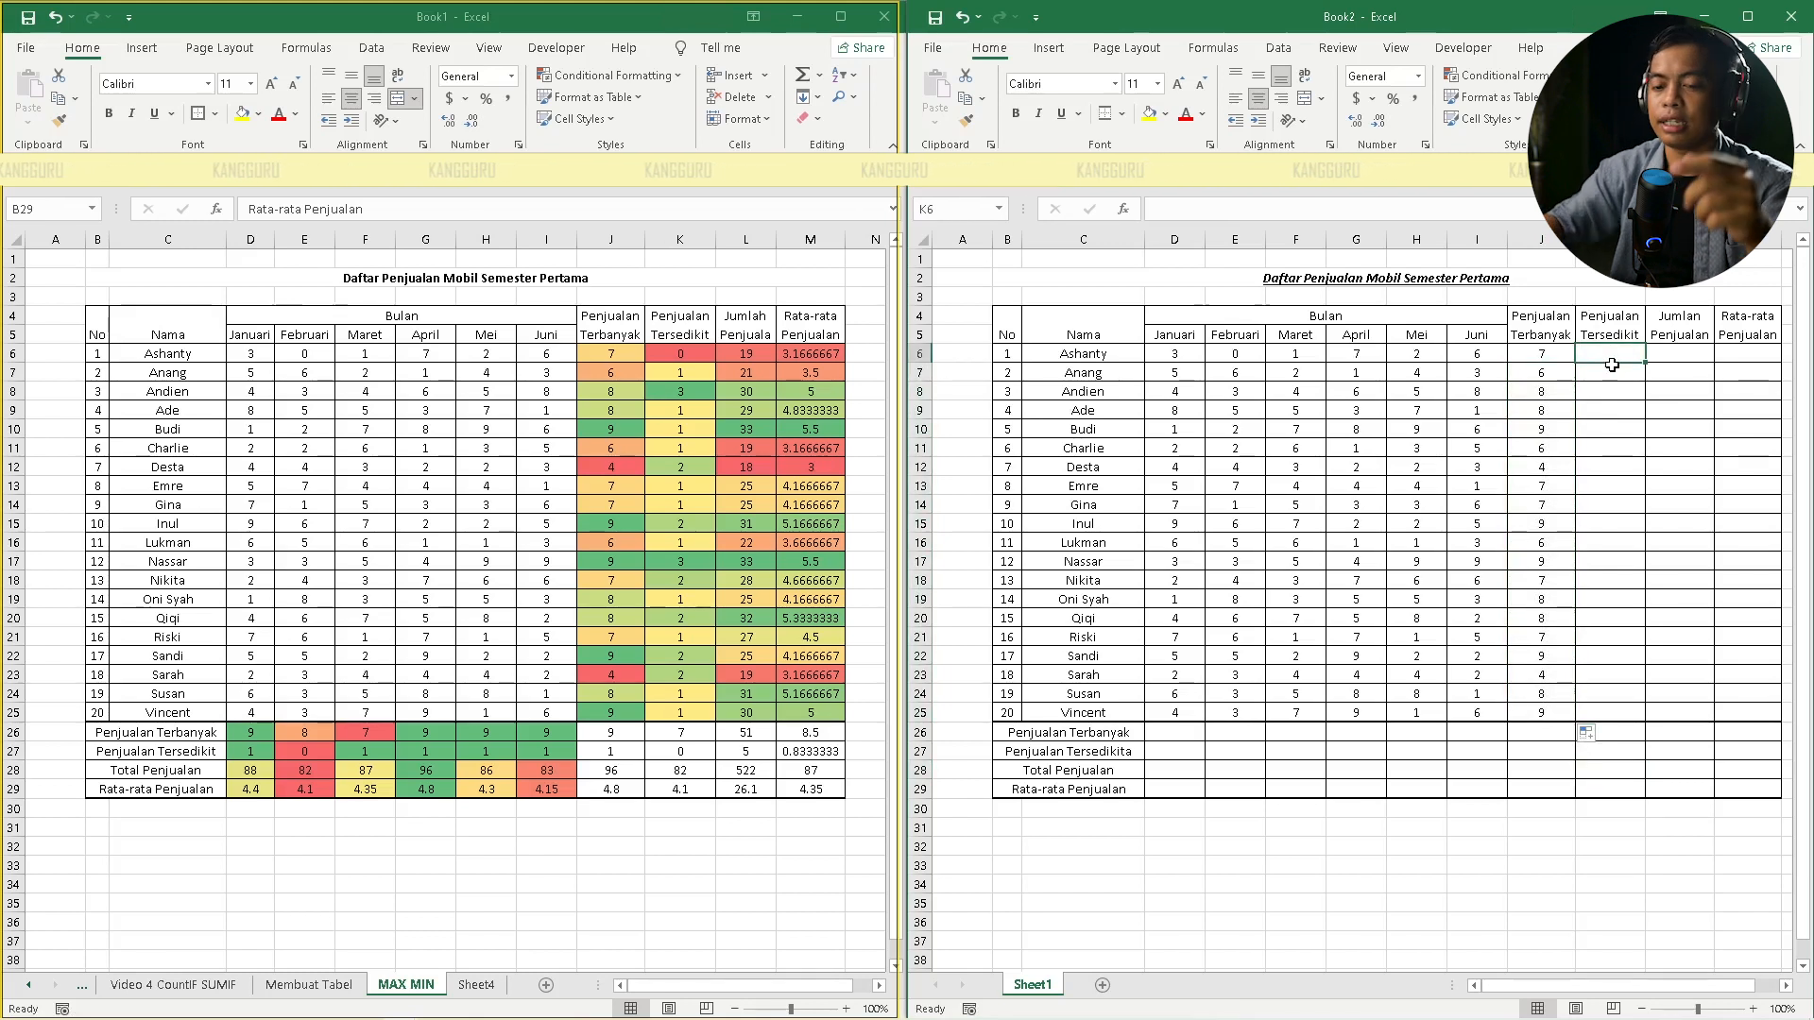
type("=")
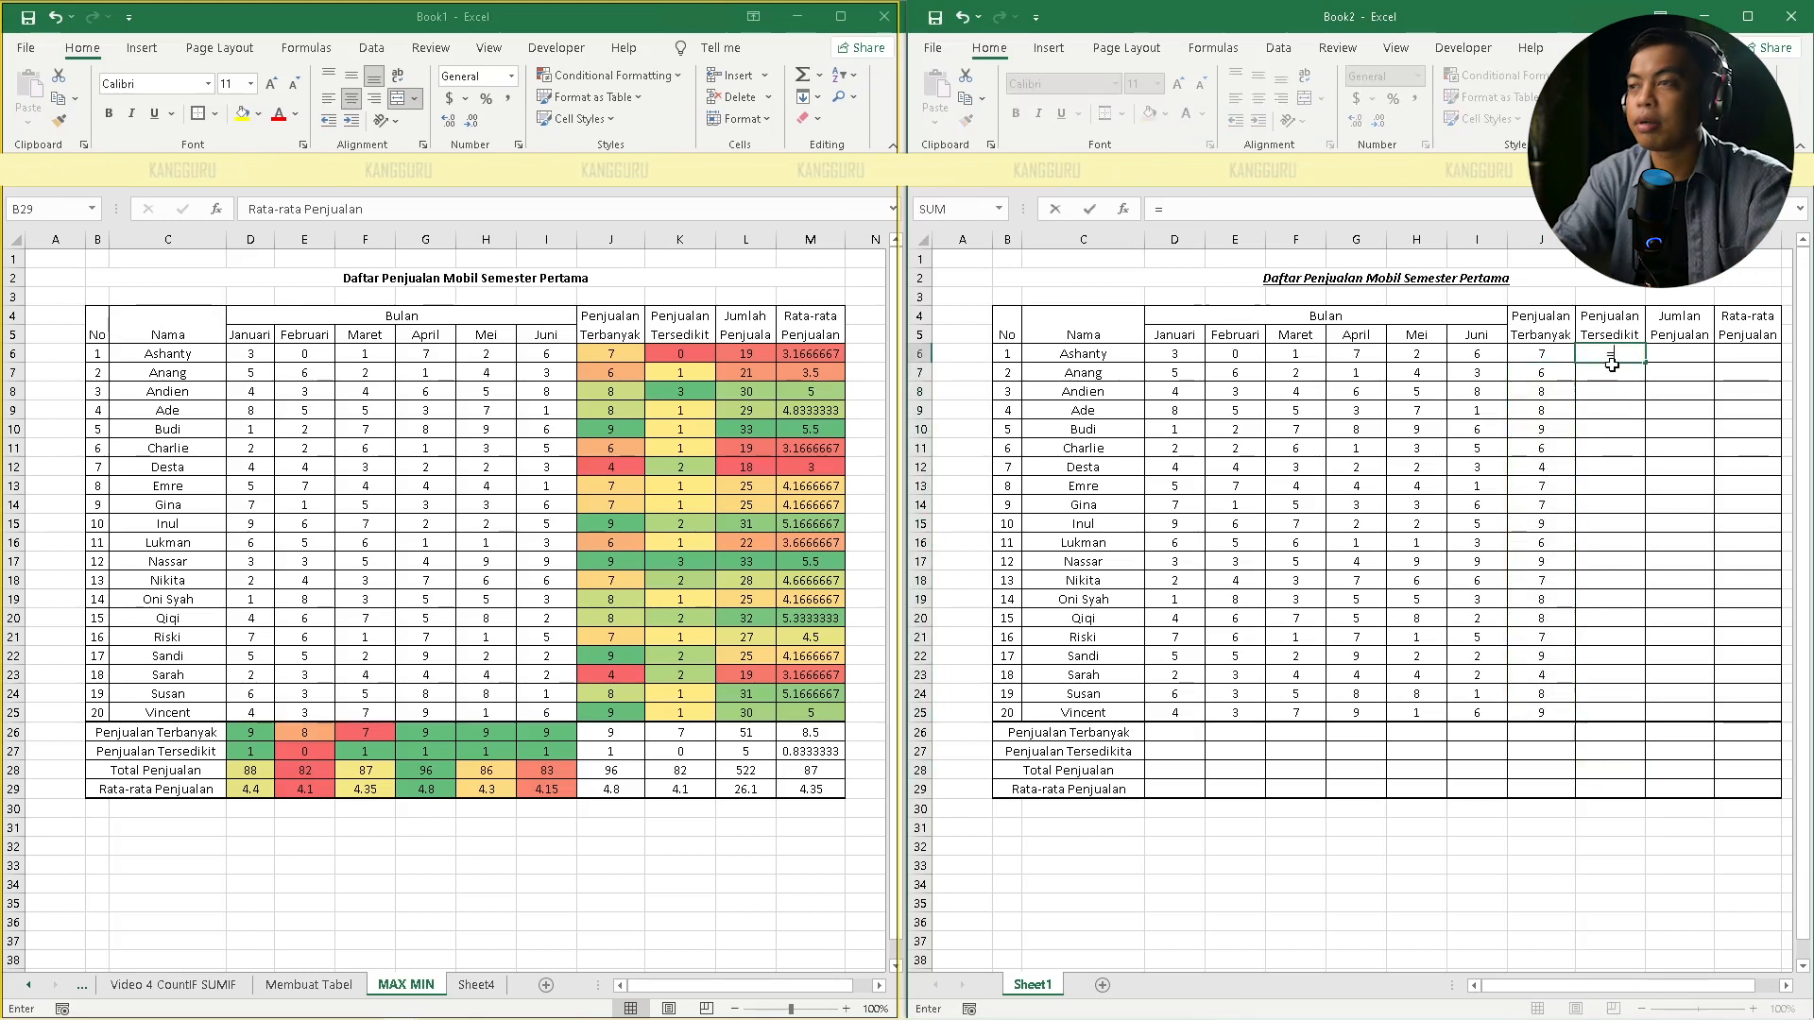
type("MIN(")
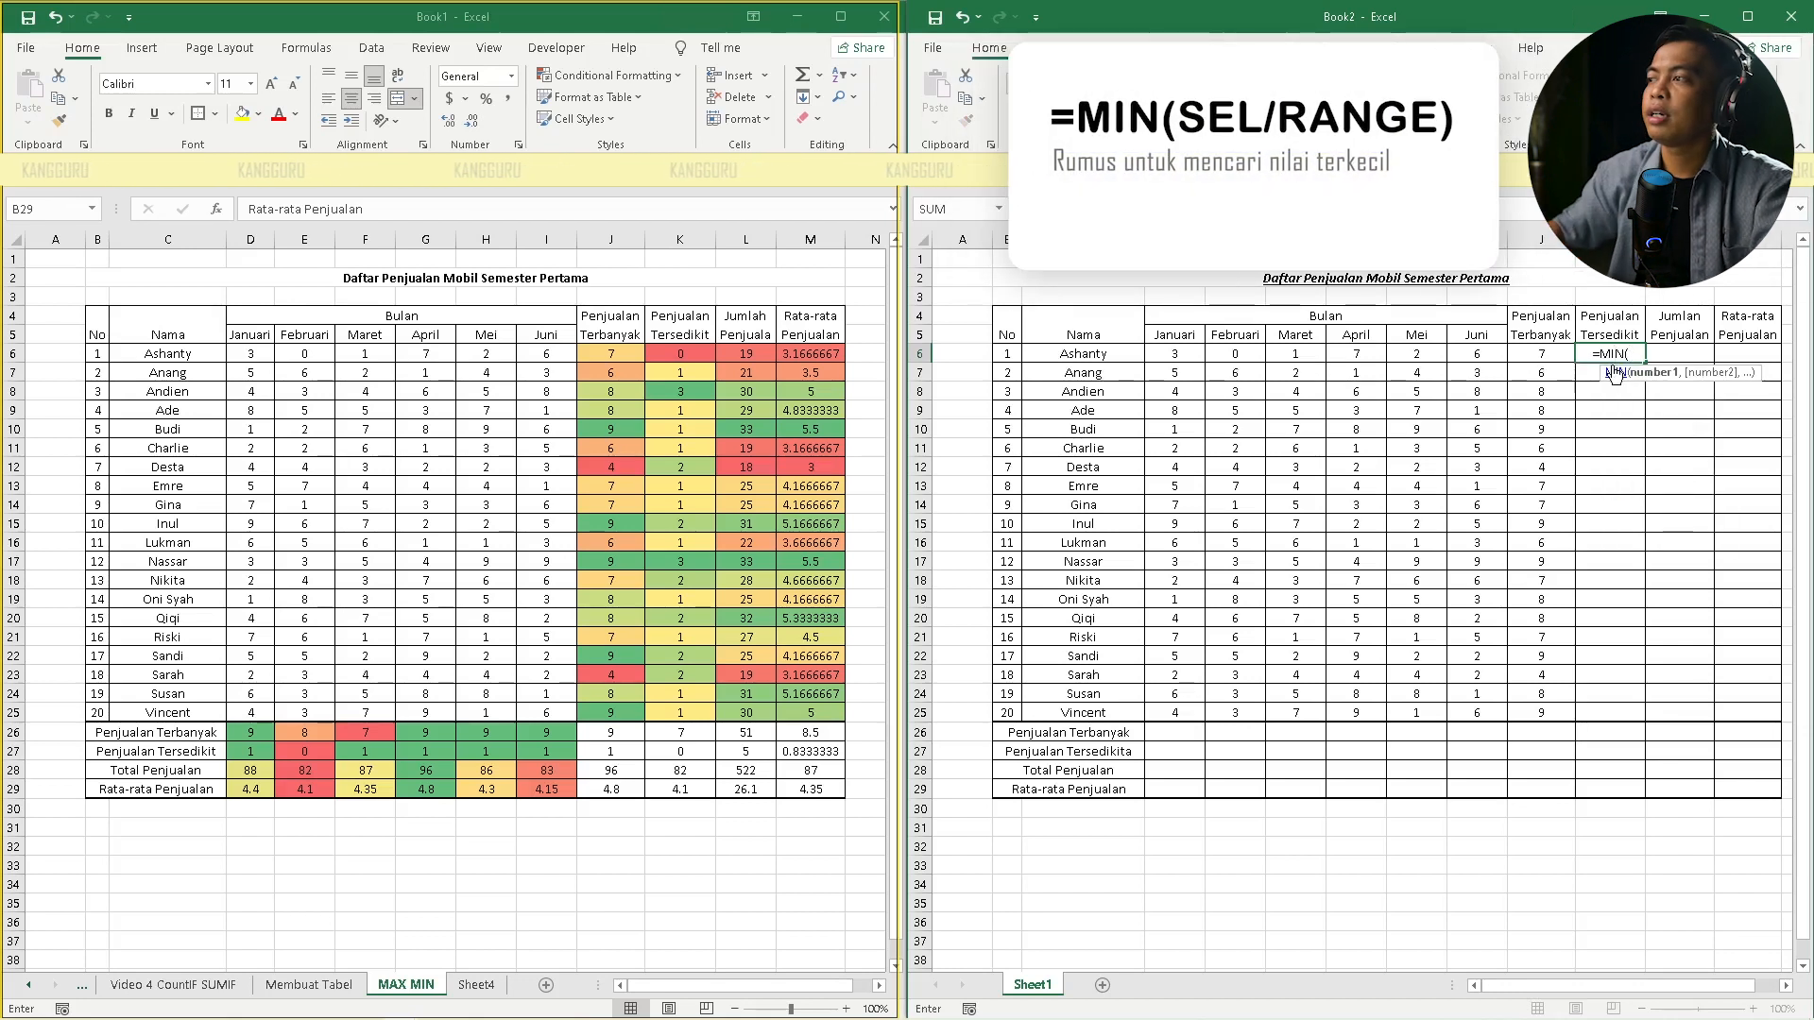
left_click_drag(1174, 353, 1471, 356)
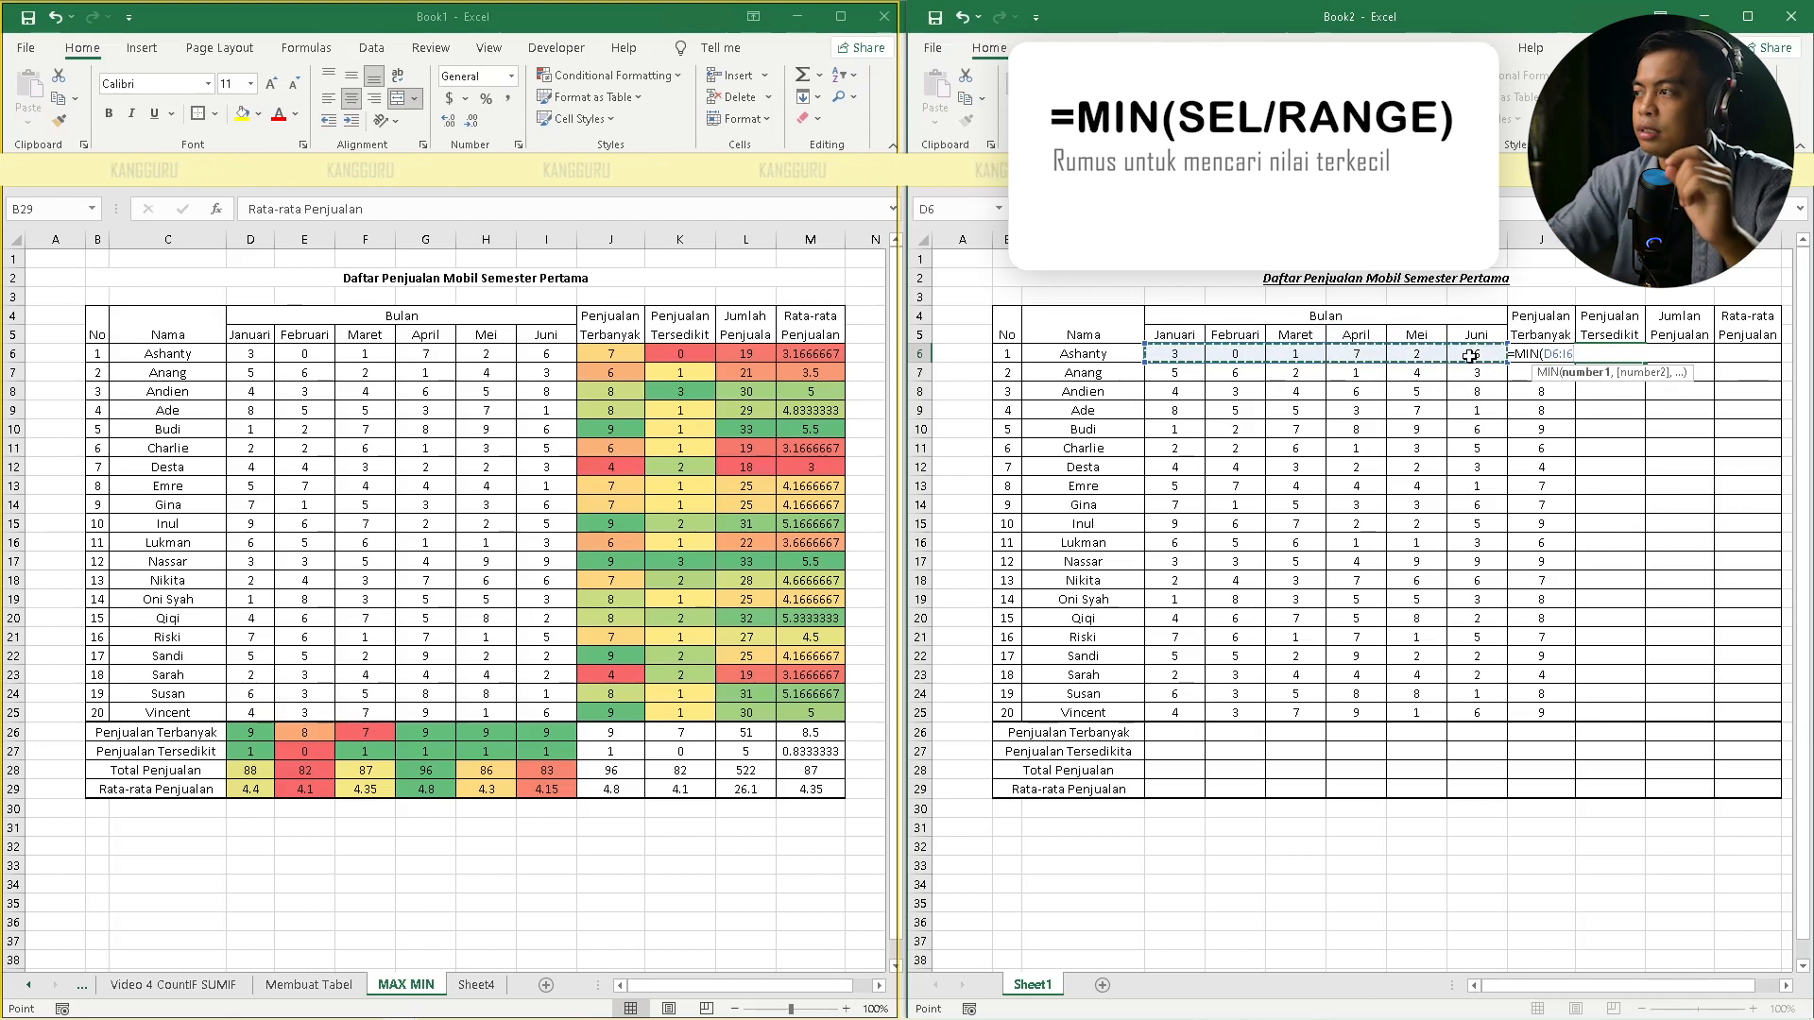
key("Return")
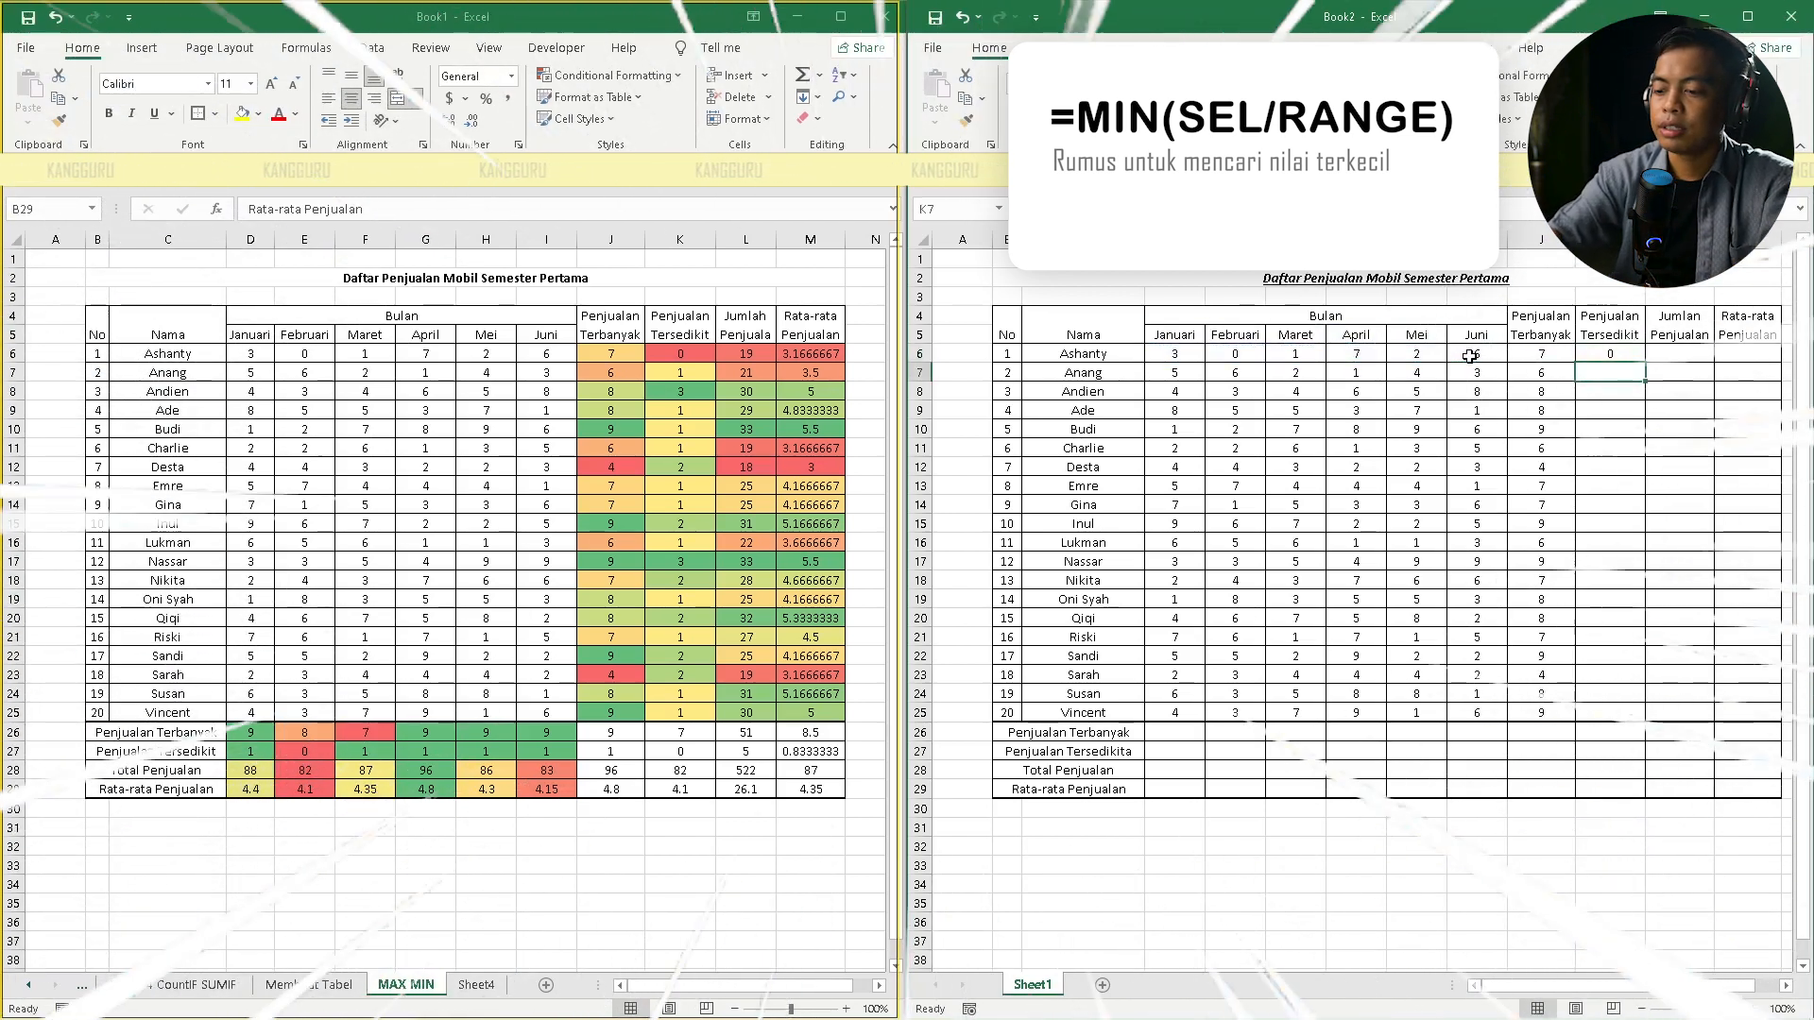
Enter a MIN formula over D7:I7 in cell K7 for the second salesperson
type("=MIN(")
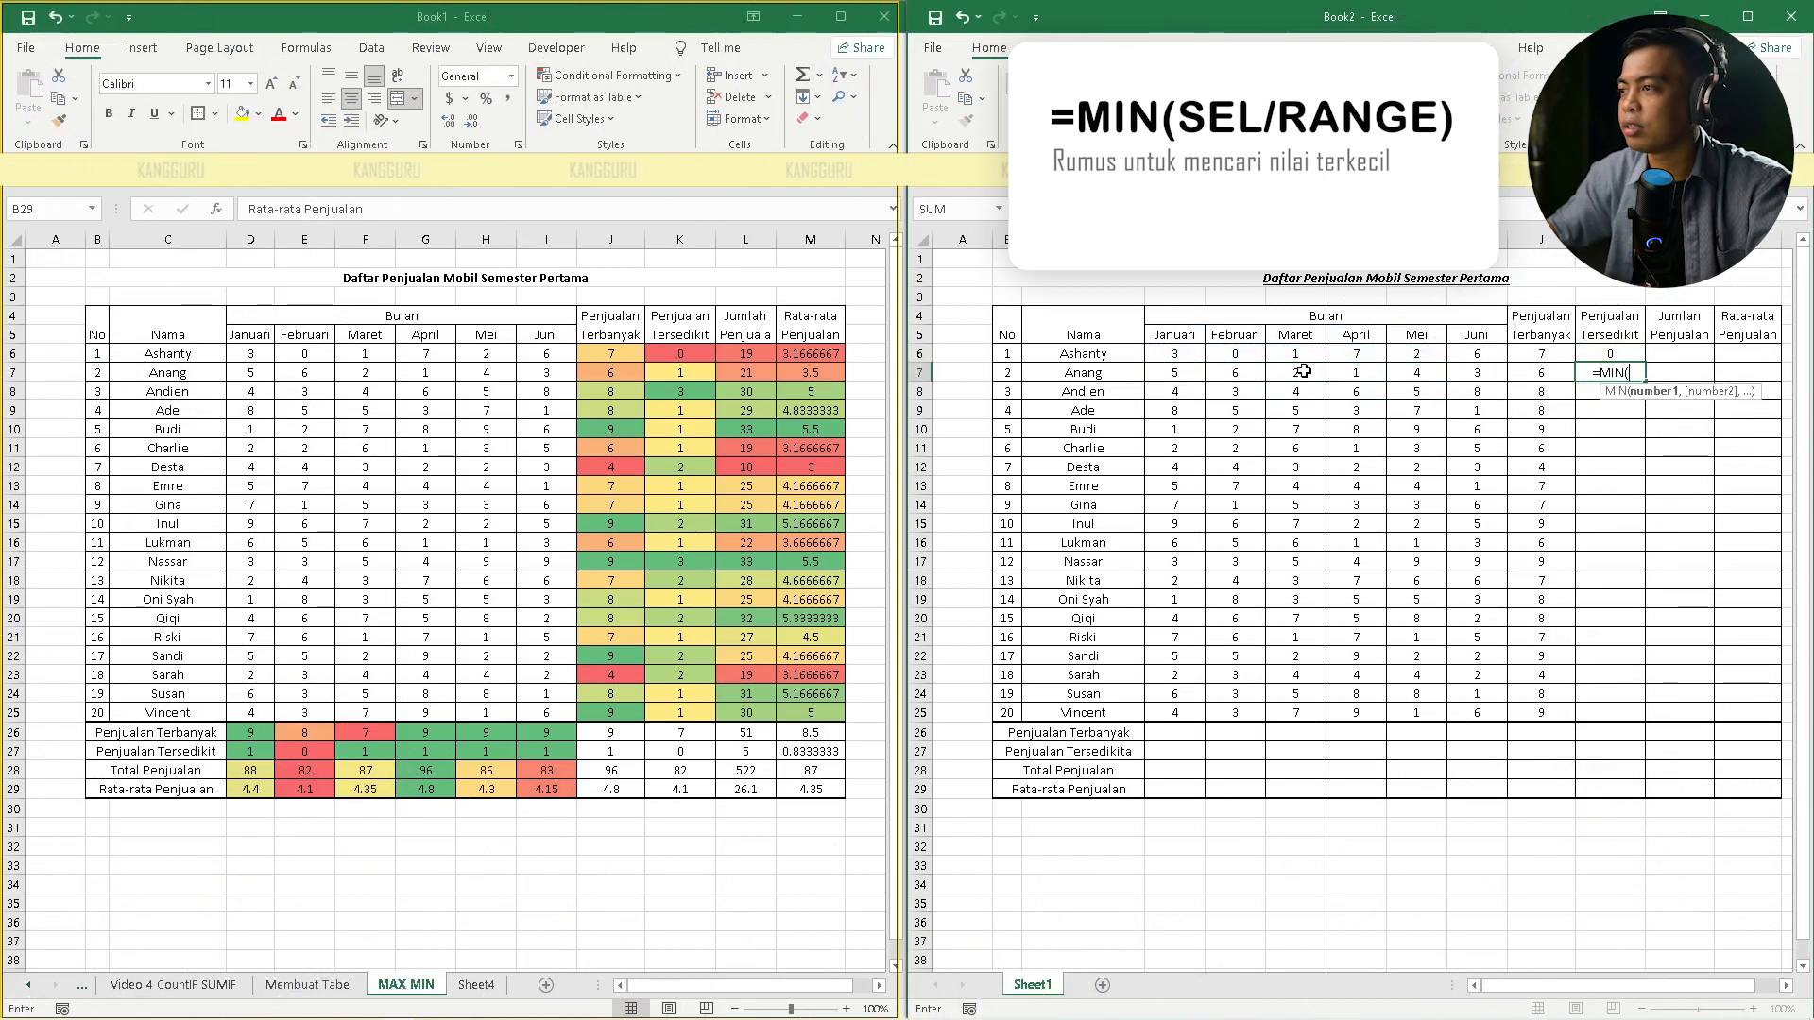
left_click(1195, 371)
left_click_drag(1198, 371, 1487, 369)
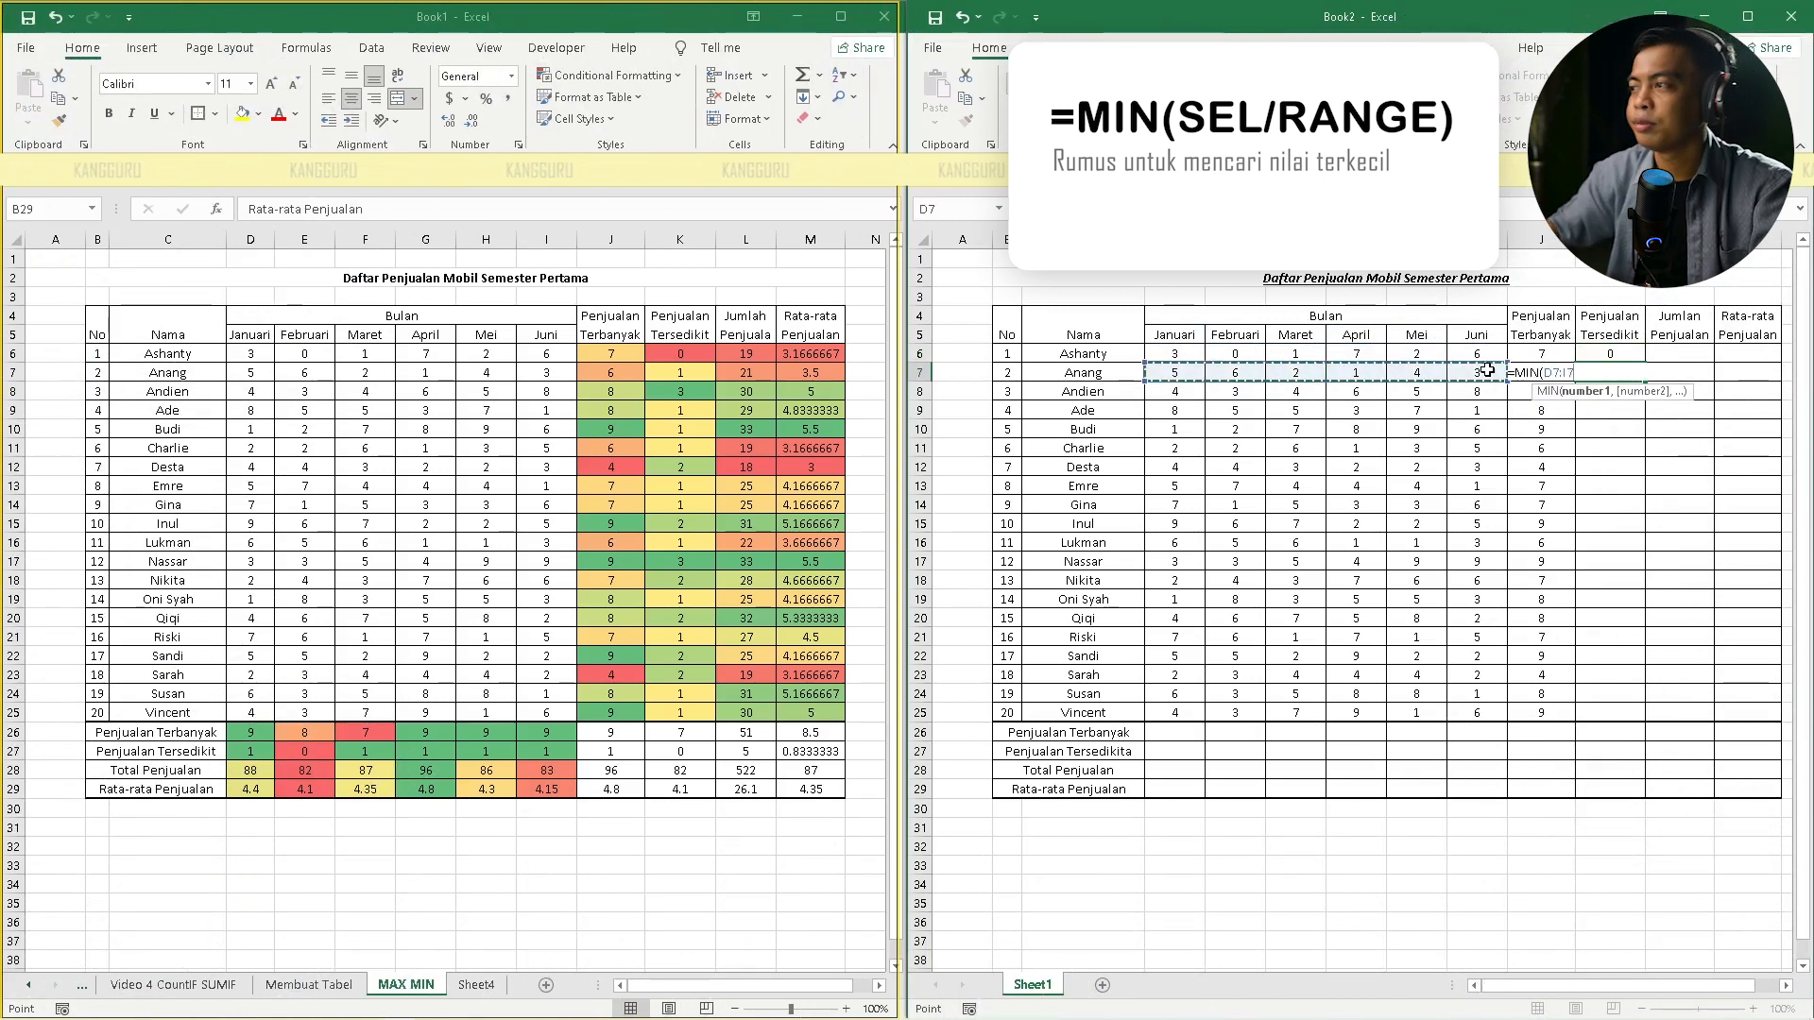
key("Return")
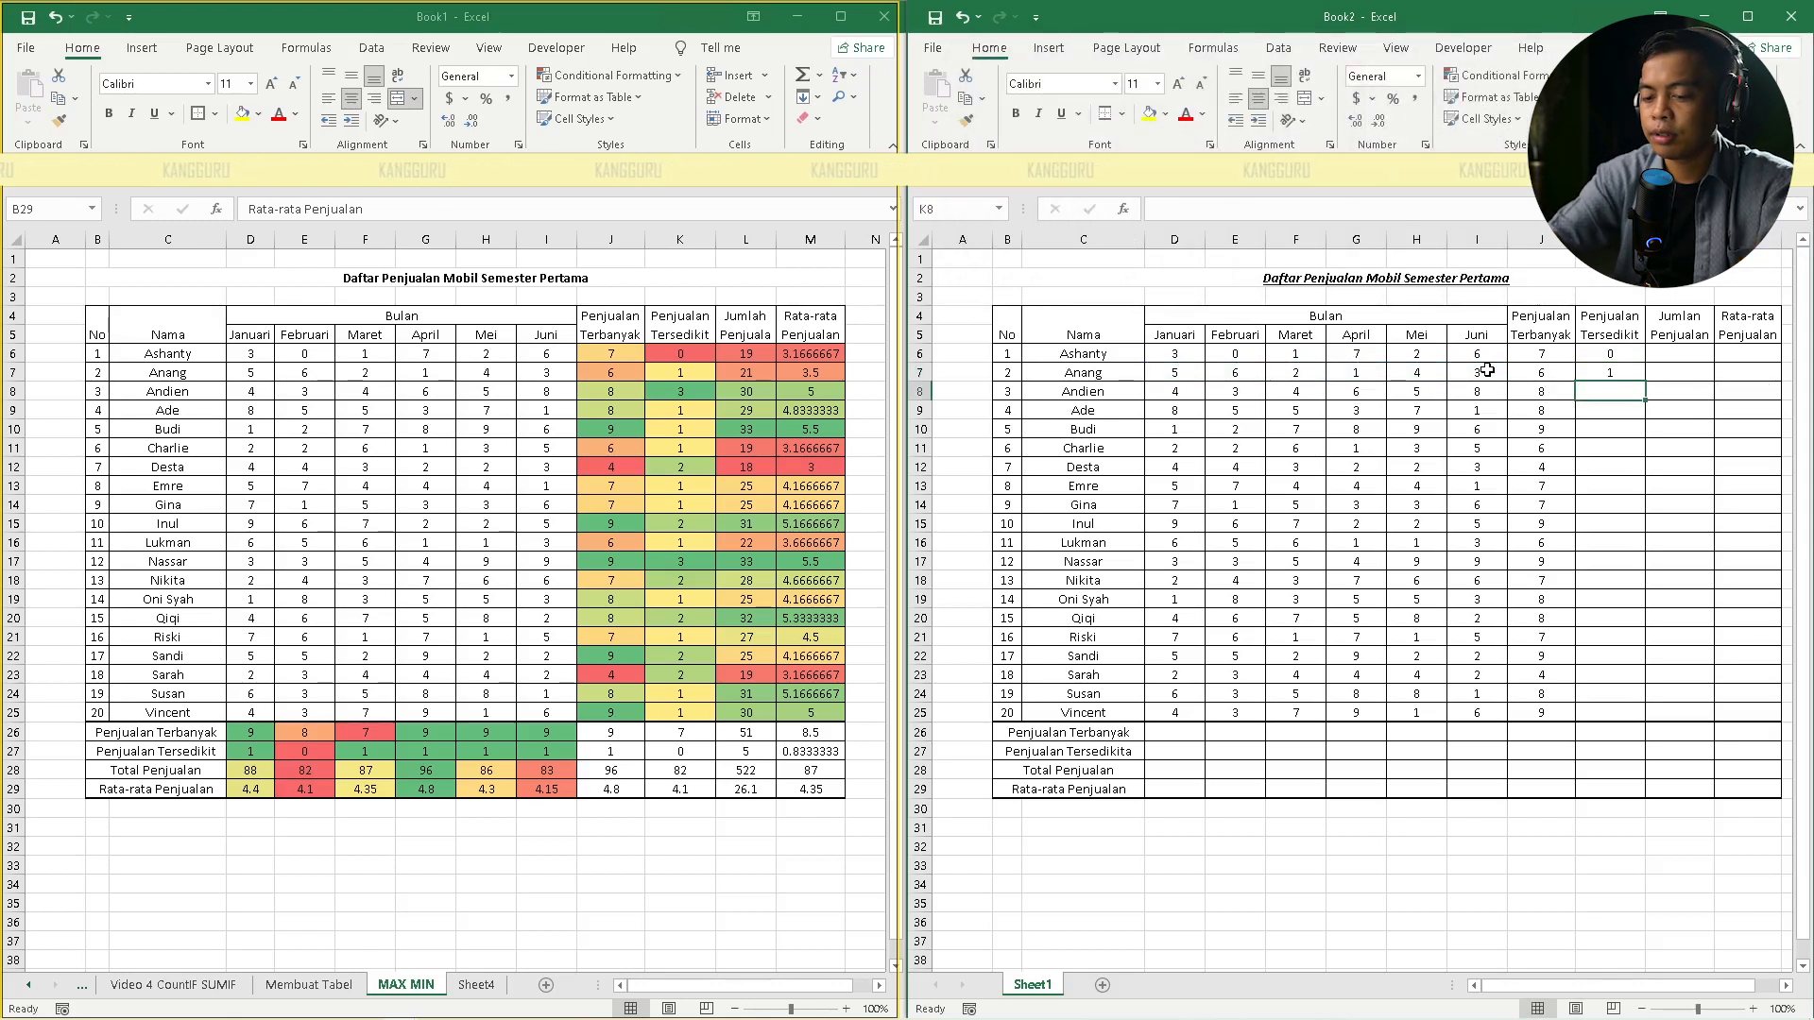
Enter a MIN formula over D8:I8 in cell K8 and fill it down through K25
type("=MIN(")
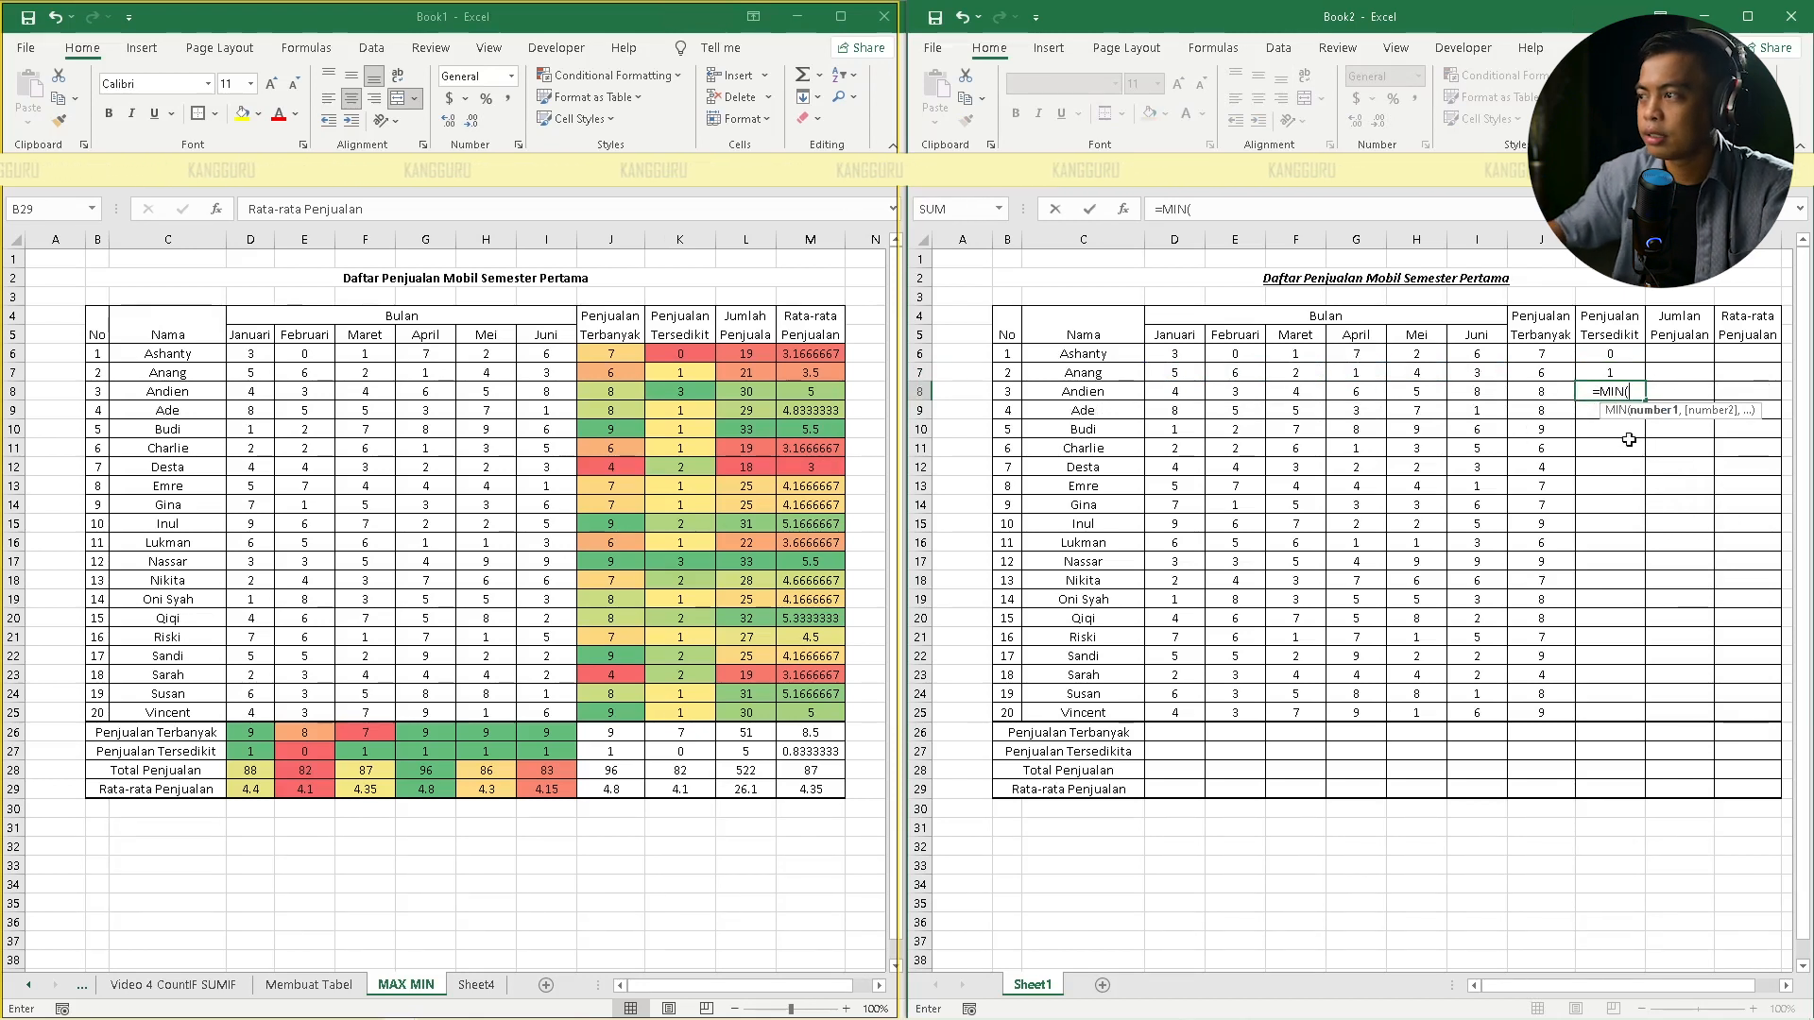
left_click_drag(1479, 391, 1164, 390)
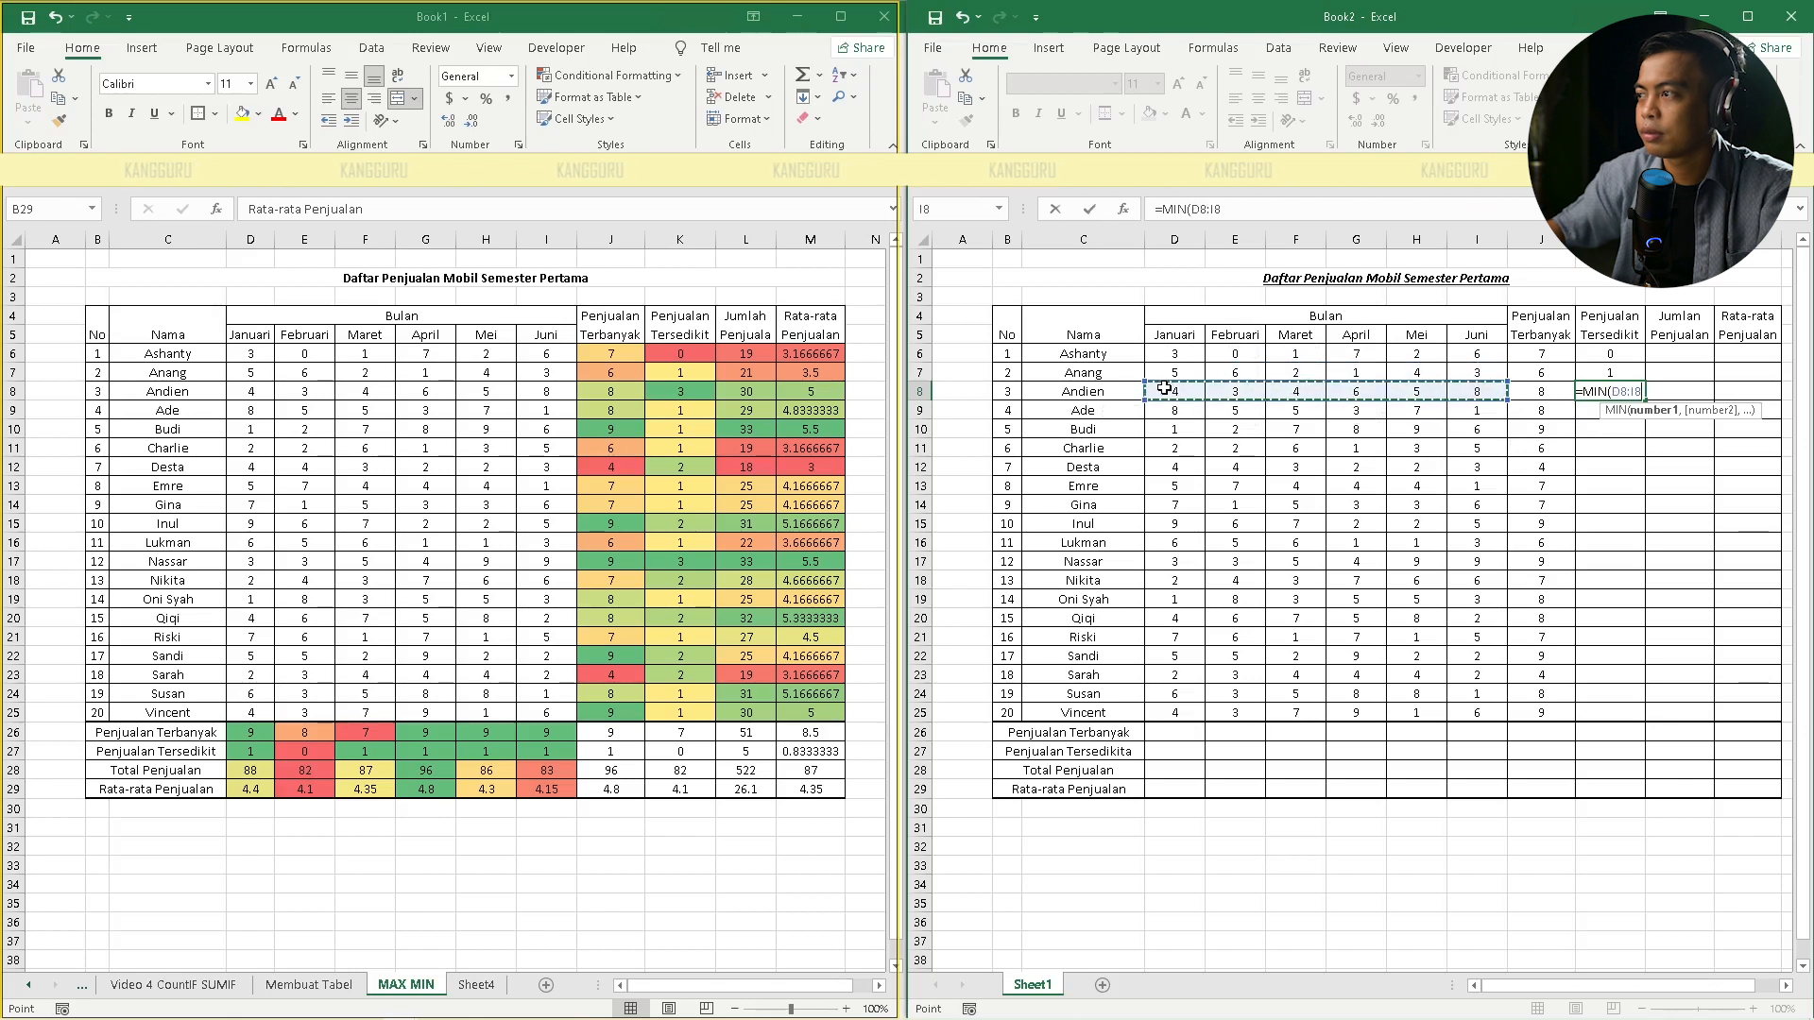
key("Return")
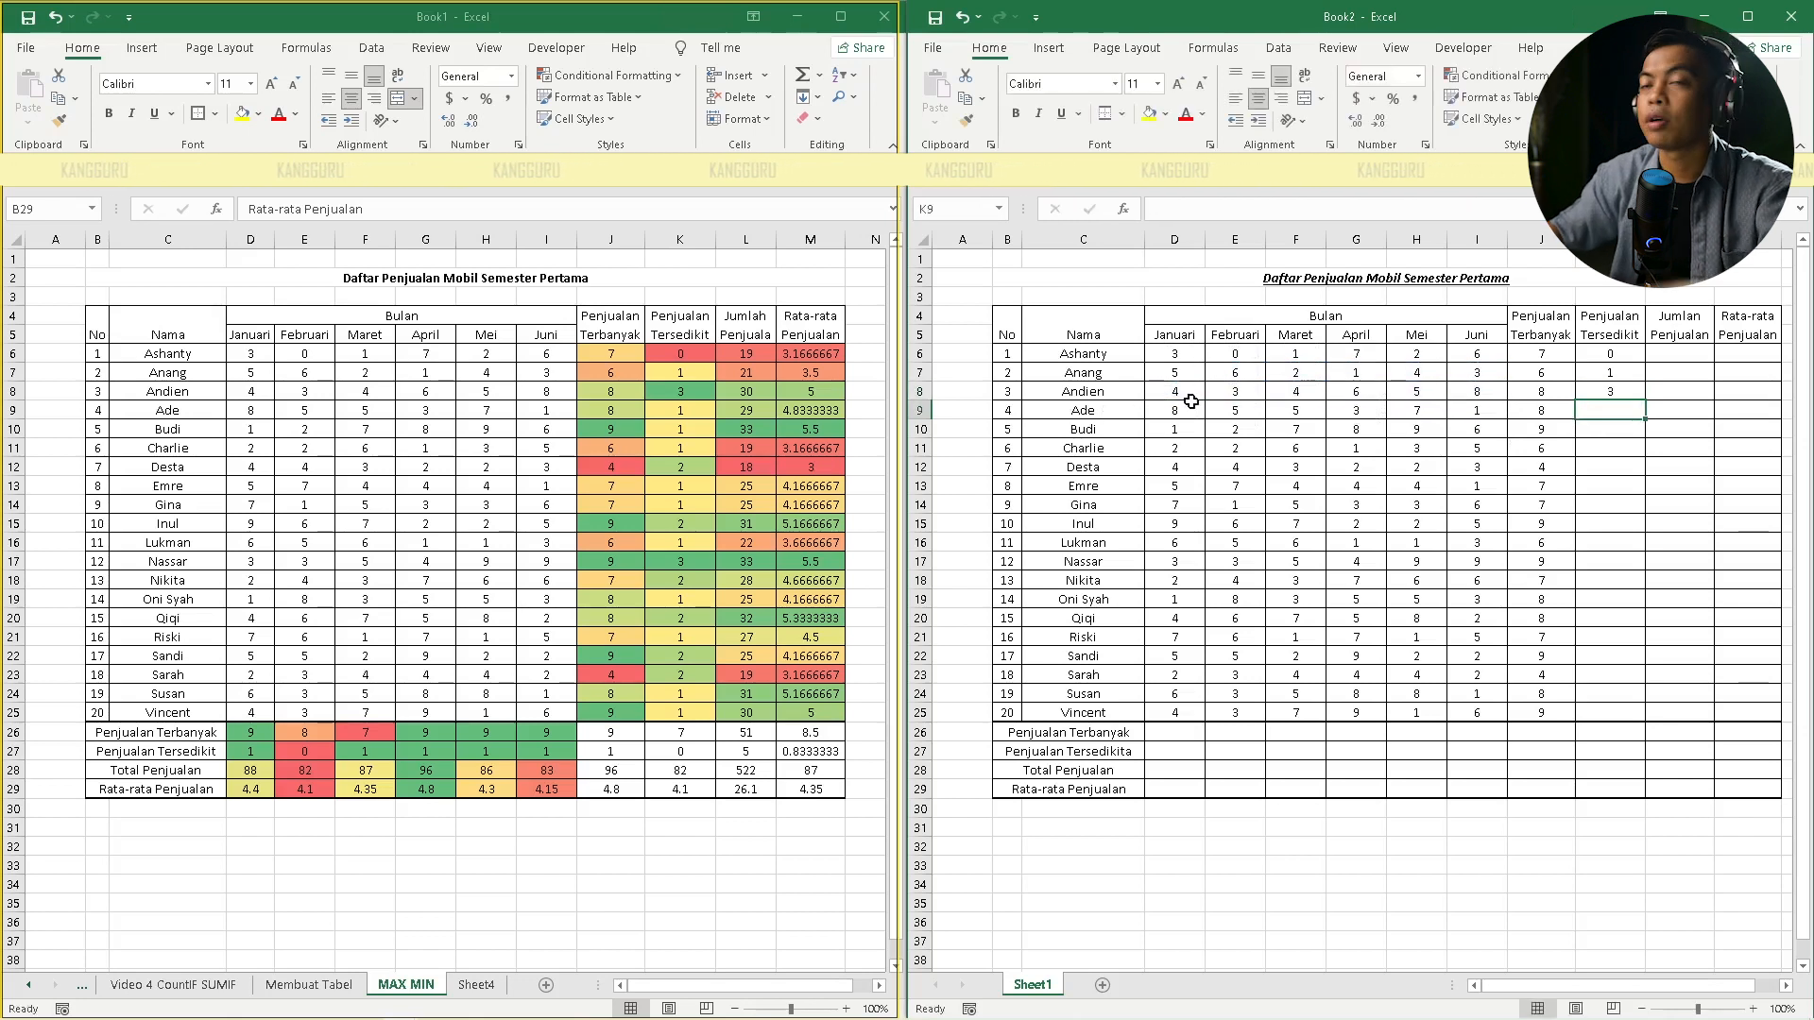
left_click(1639, 392)
left_click_drag(1645, 401, 1645, 722)
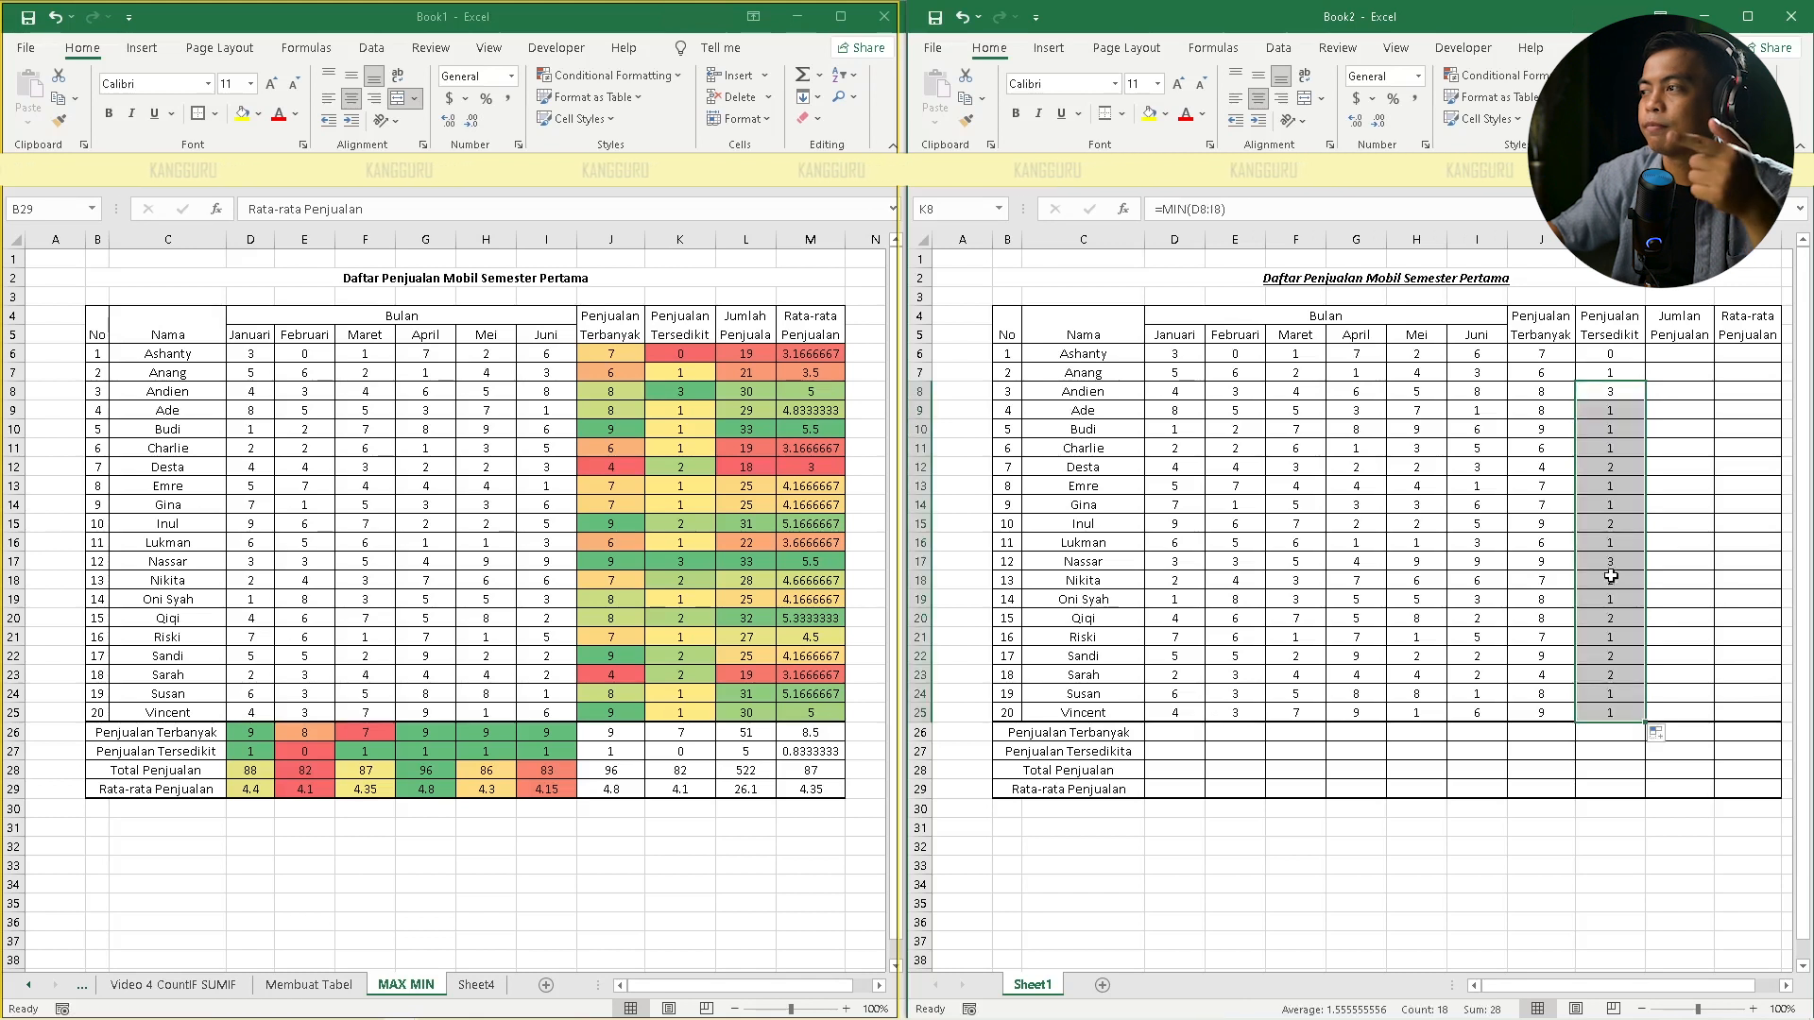
Enter a SUM formula over D6:I6 in cell L6 for the first salesperson's total sales
left_click(1672, 352)
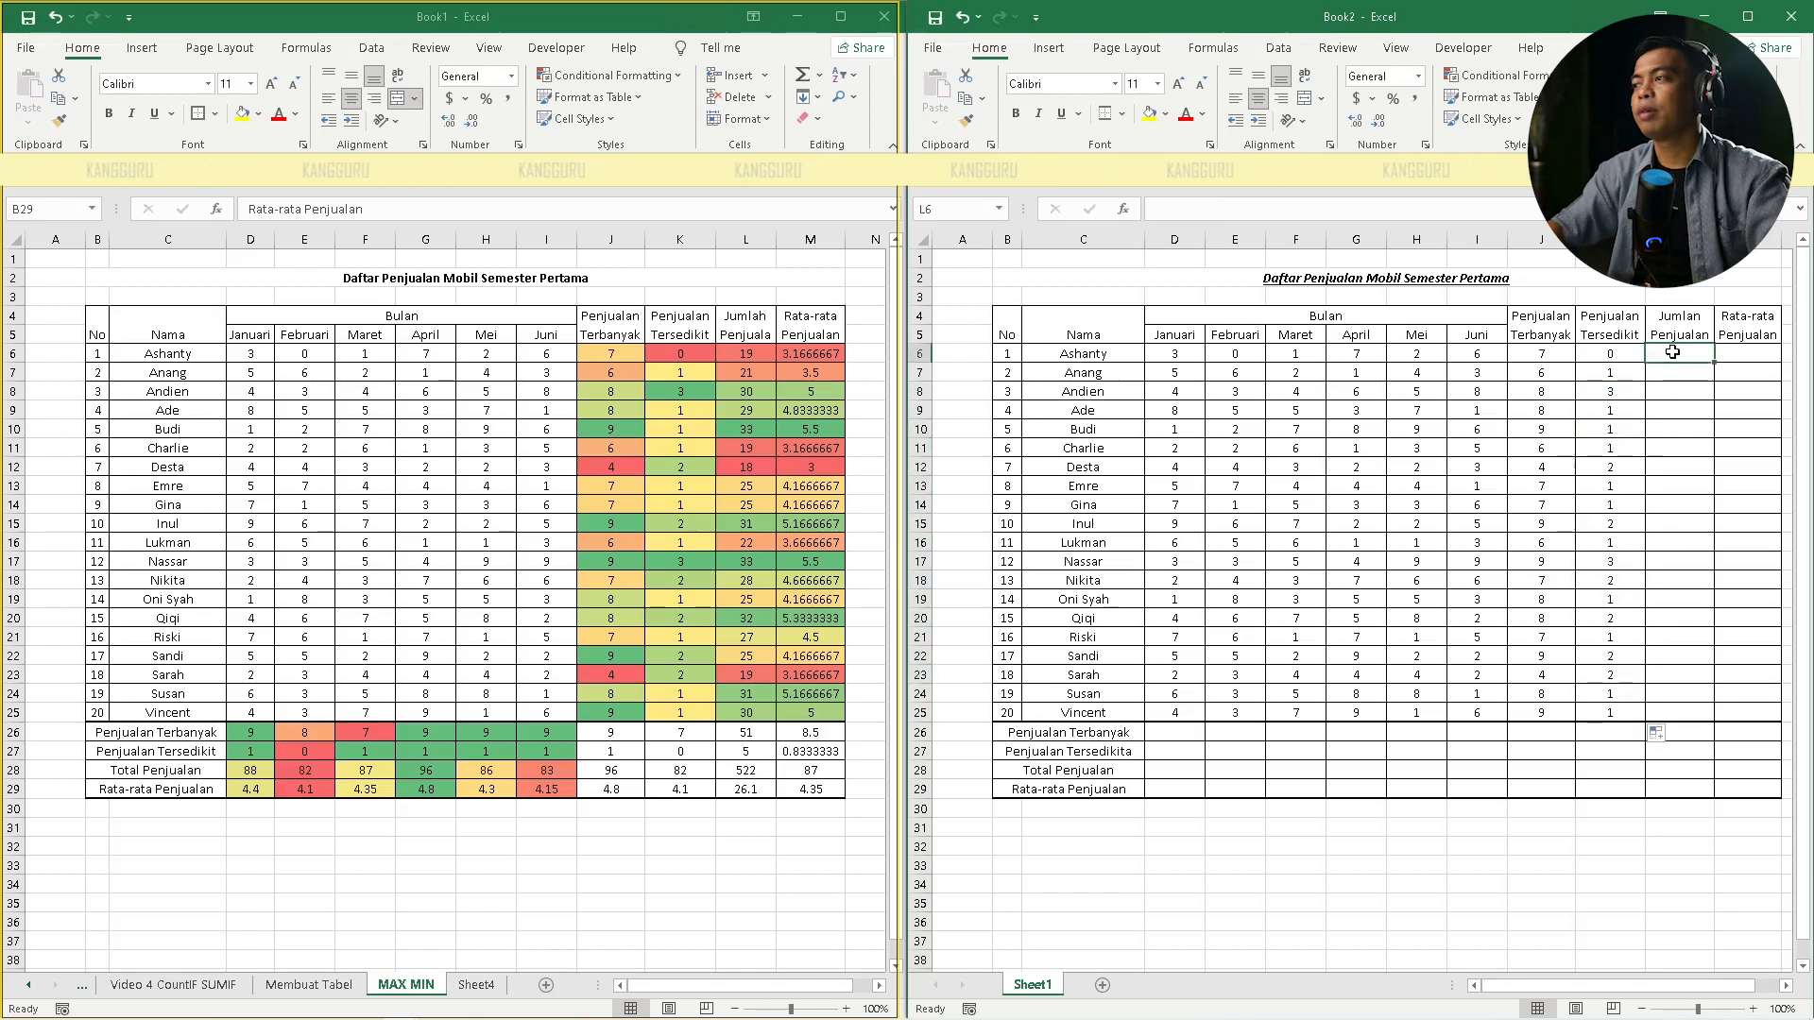
type("=")
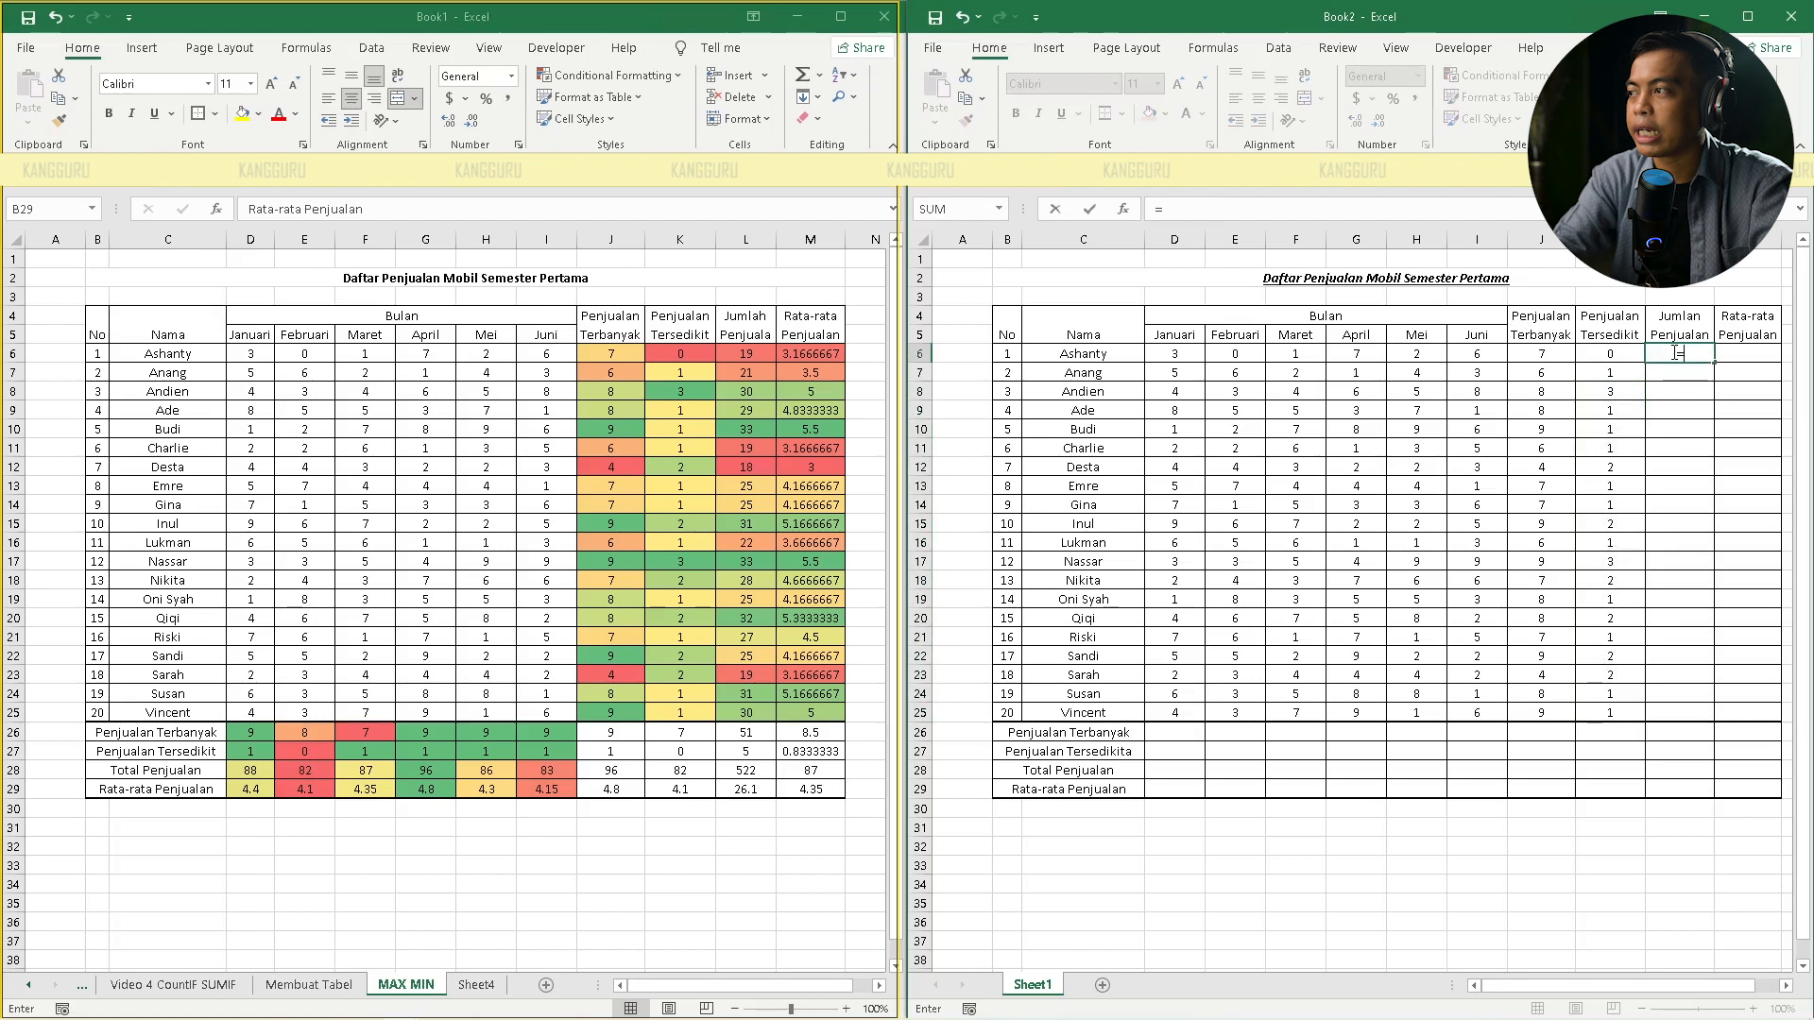
type("SUM(")
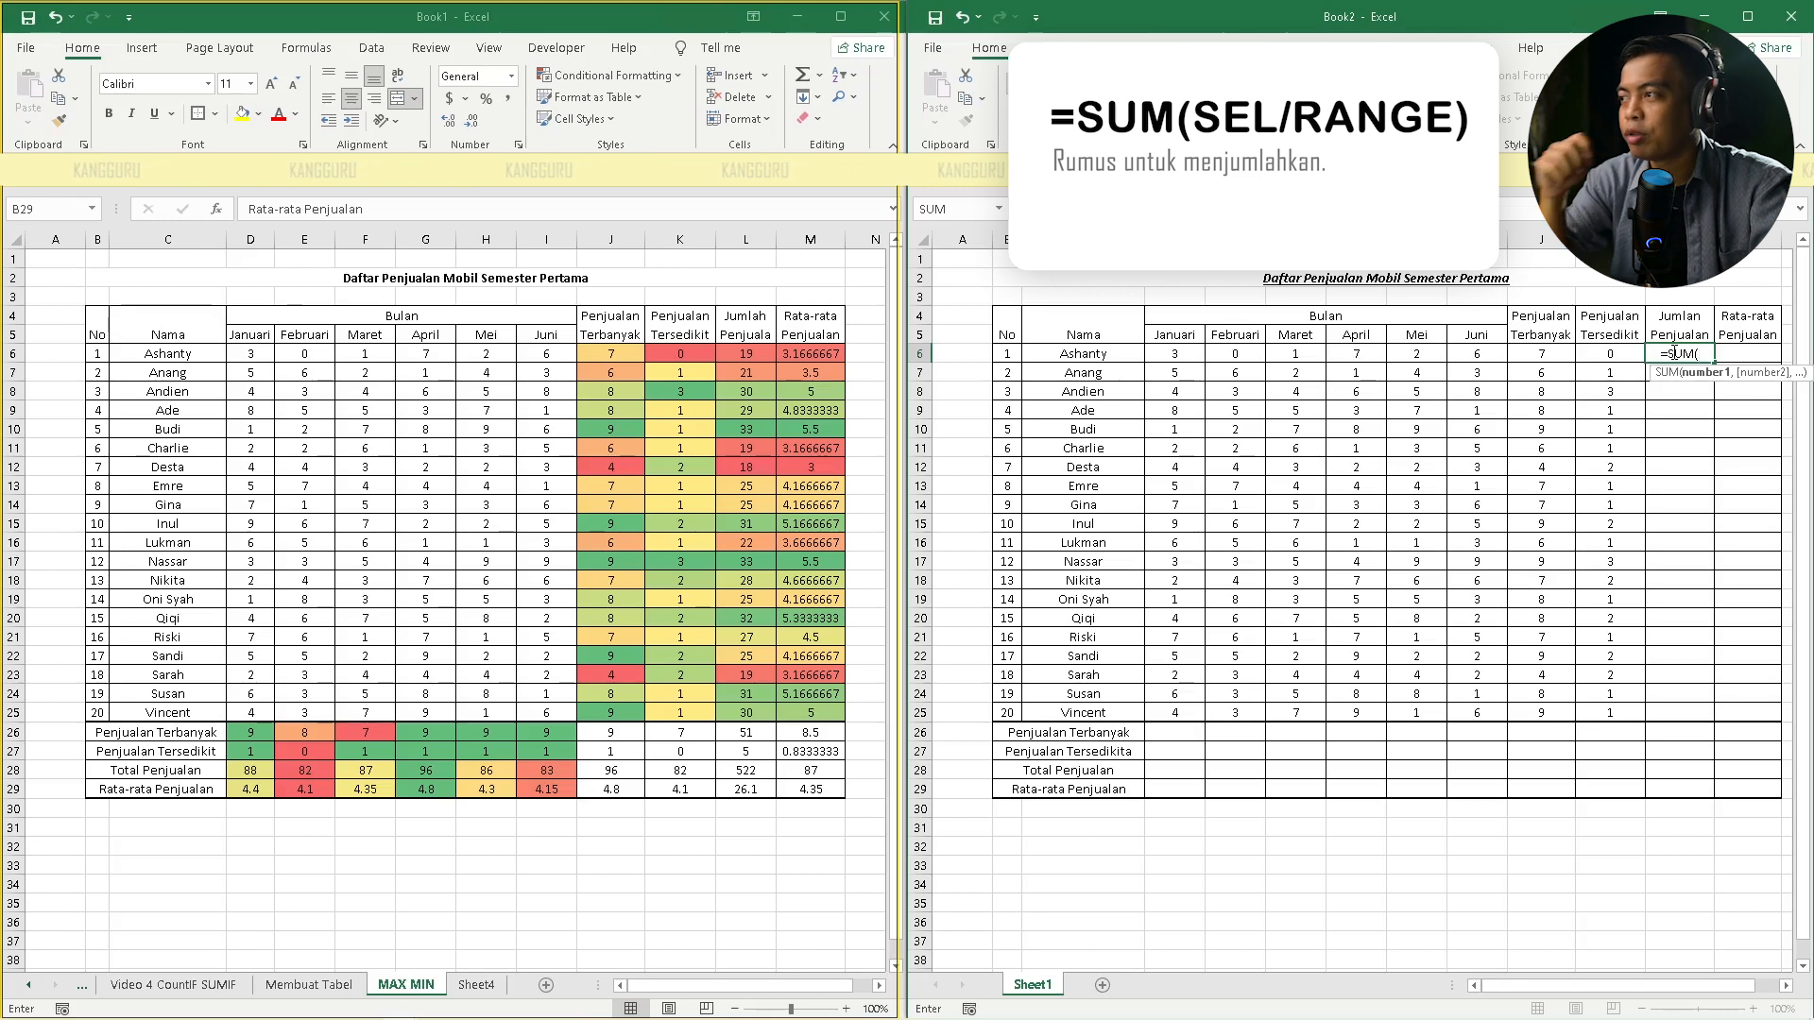
left_click_drag(1174, 355, 1477, 354)
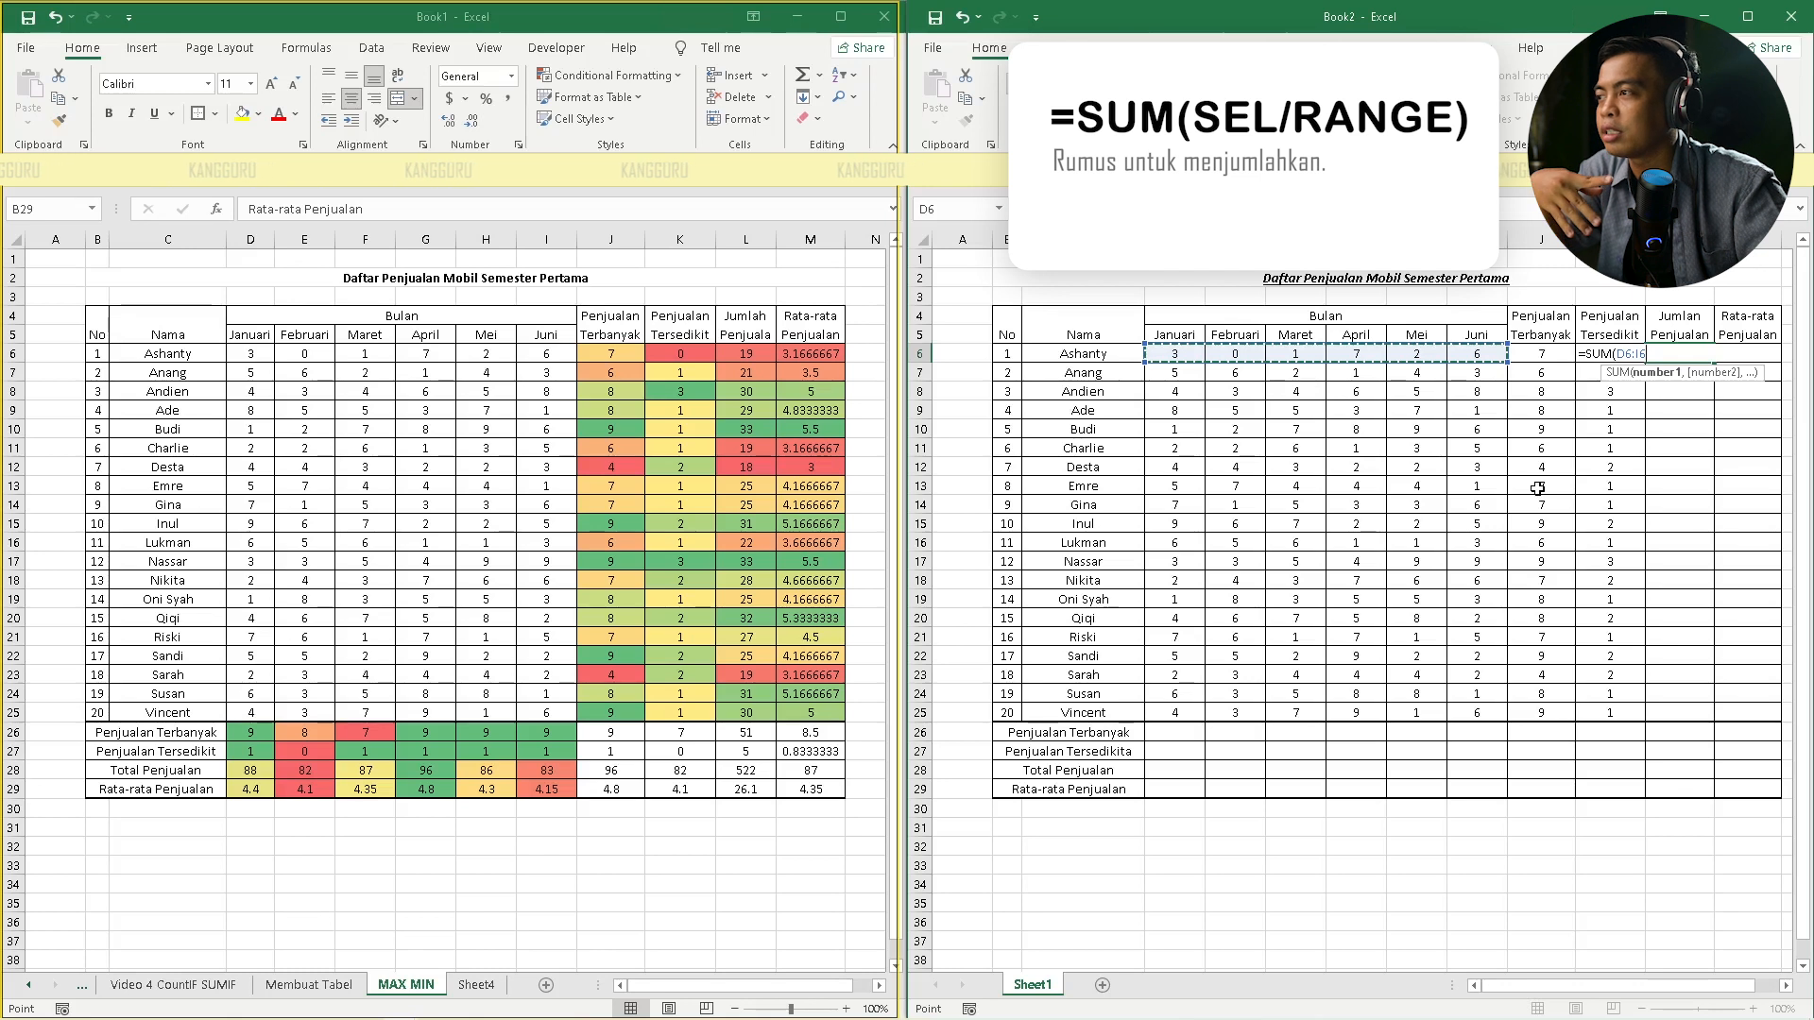
key("Return")
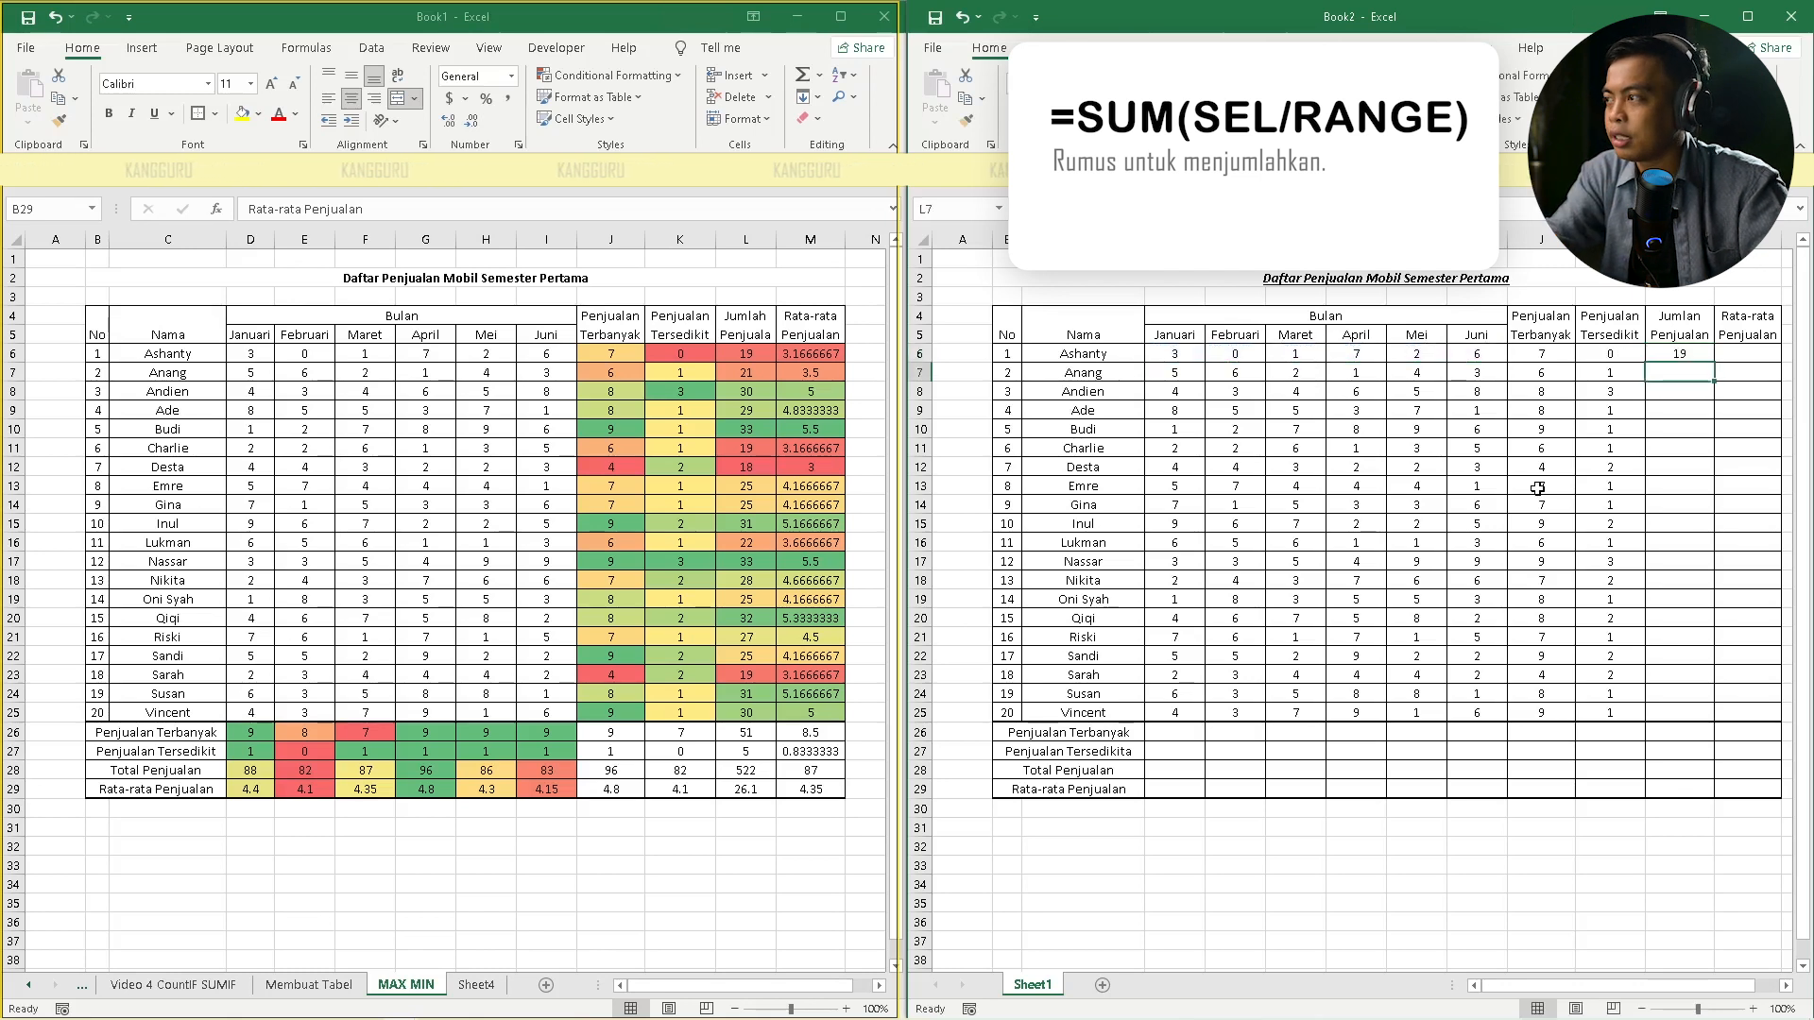
Enter a SUM formula over D7:I7 in cell L7 for the second salesperson's total
type("=SUM(")
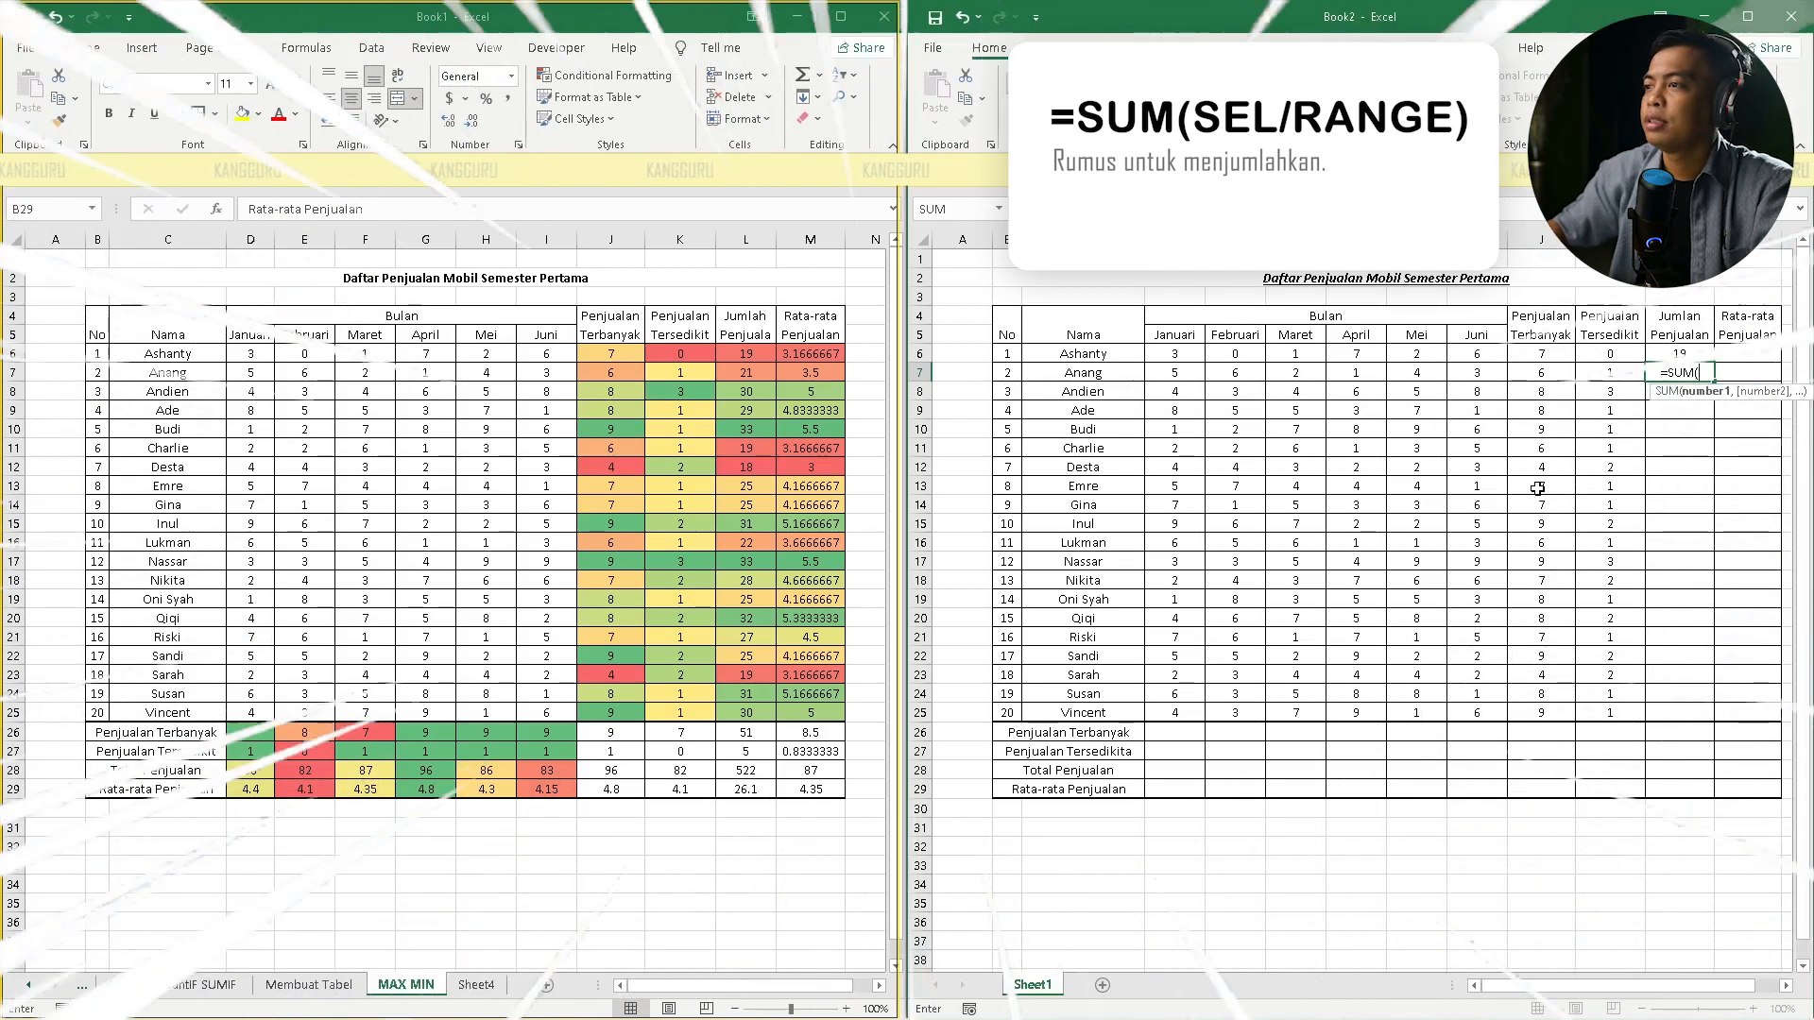
left_click(1186, 372)
left_click_drag(1186, 372, 1462, 375)
key("Return")
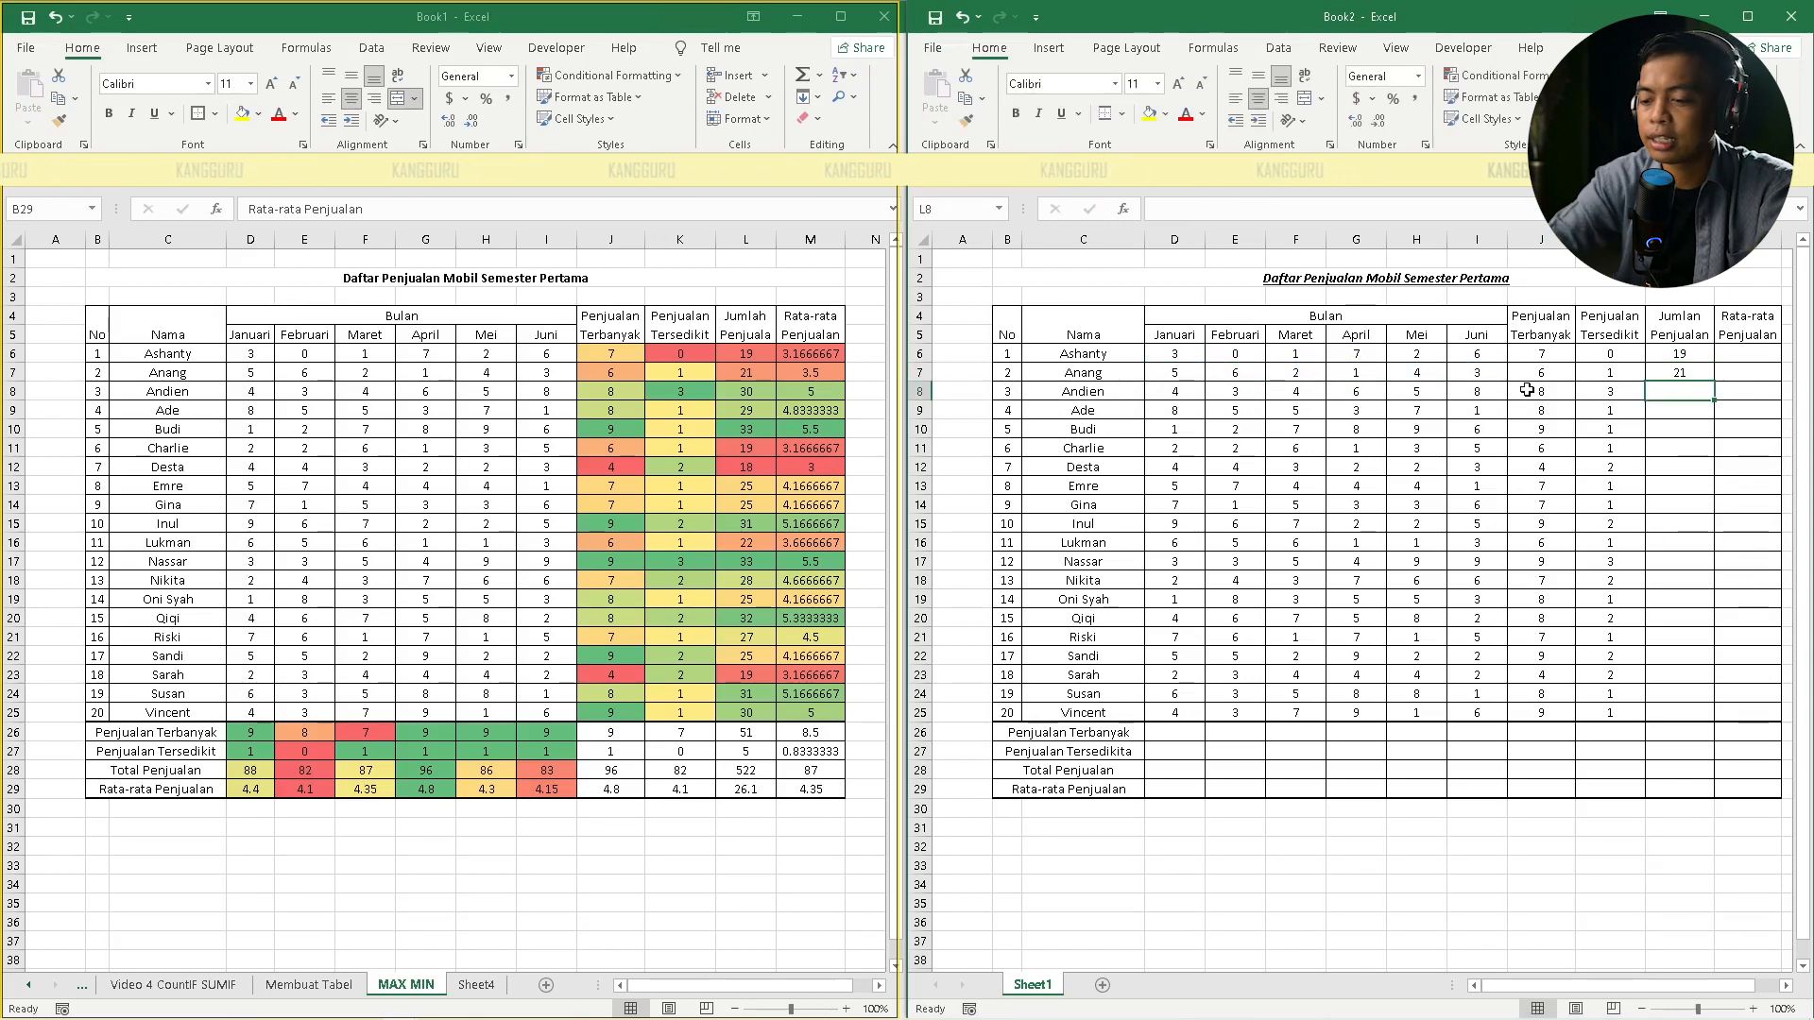
Enter a SUM formula over D8:I8 in cell L8 and fill it down through L25
type("=SUM(")
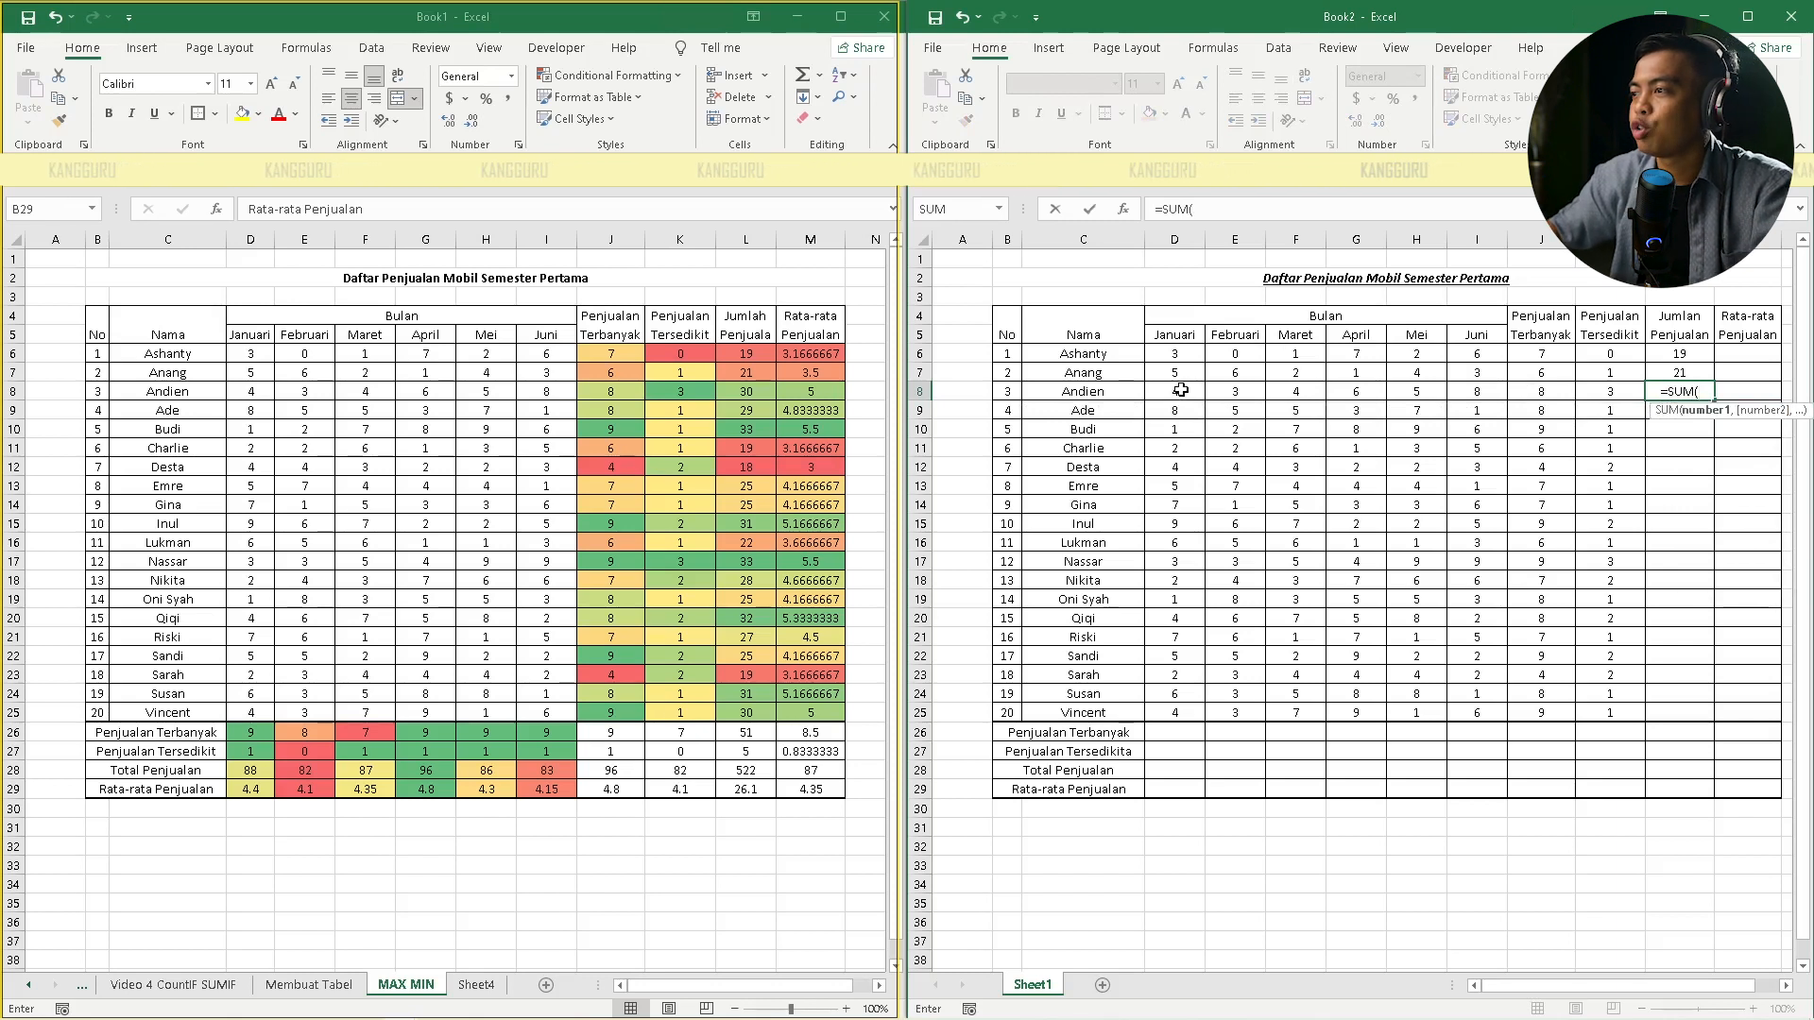
left_click_drag(1181, 390, 1453, 397)
key("Return")
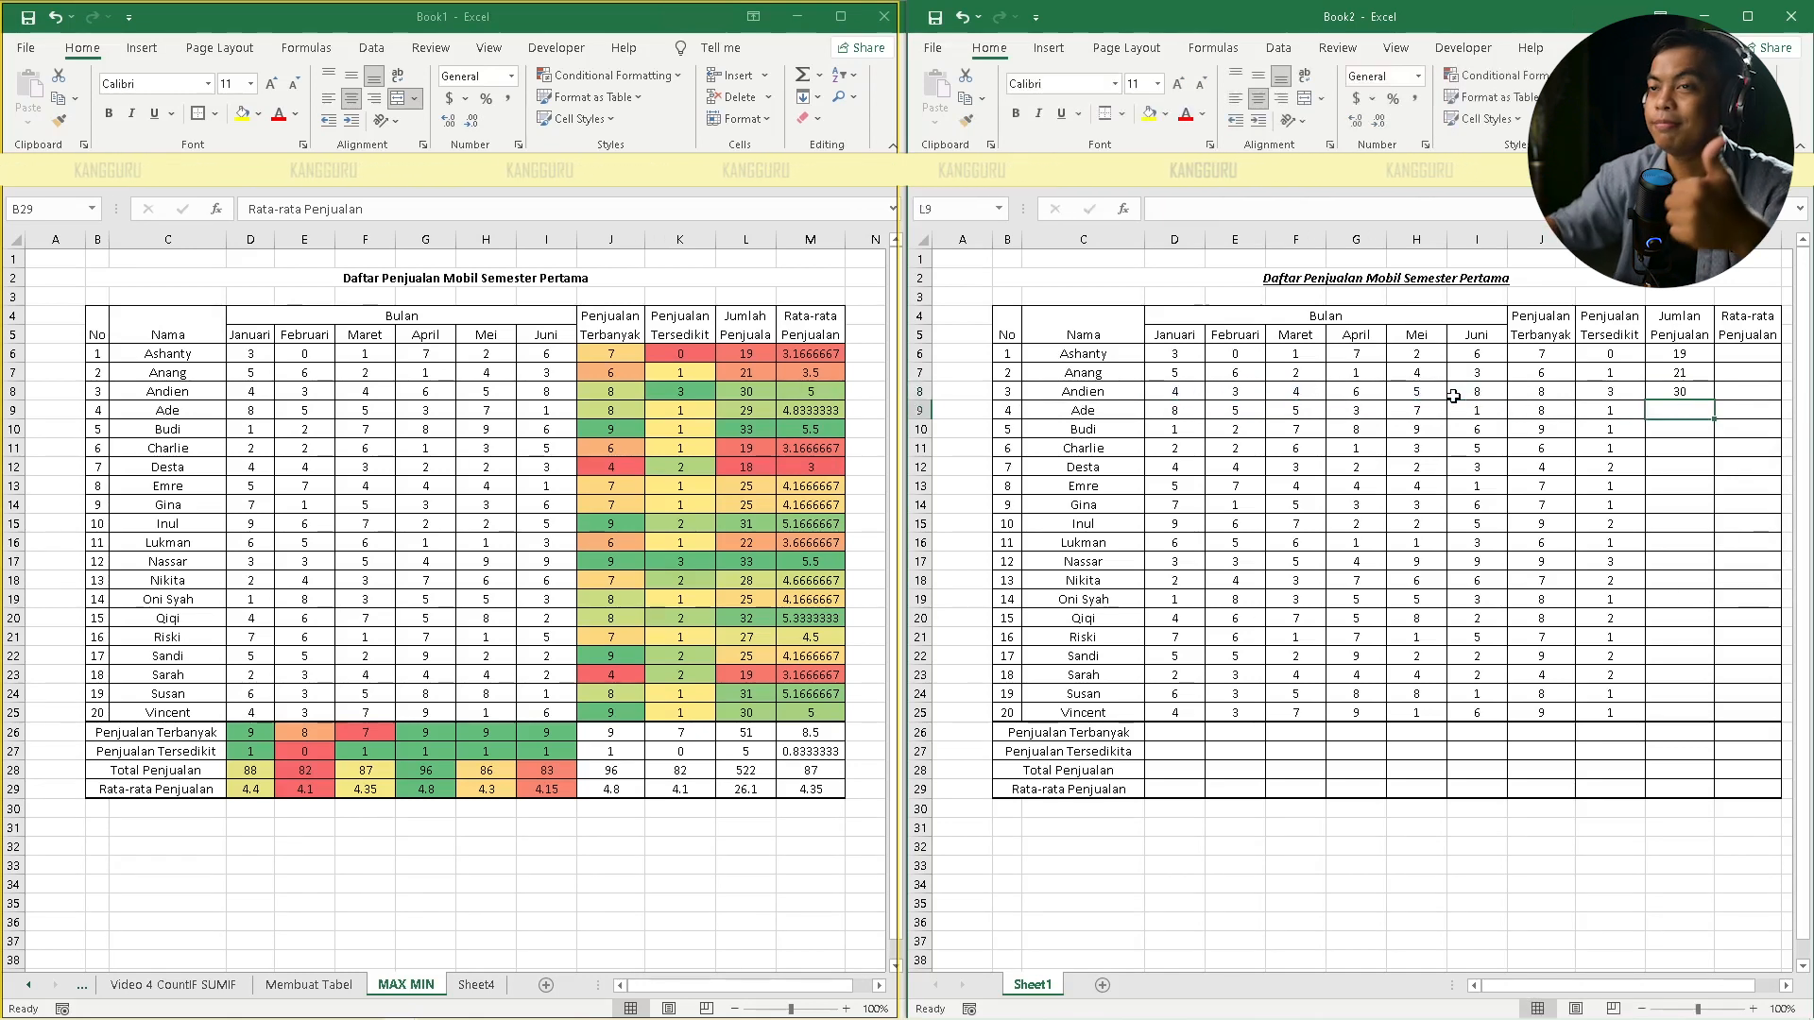
left_click(1672, 393)
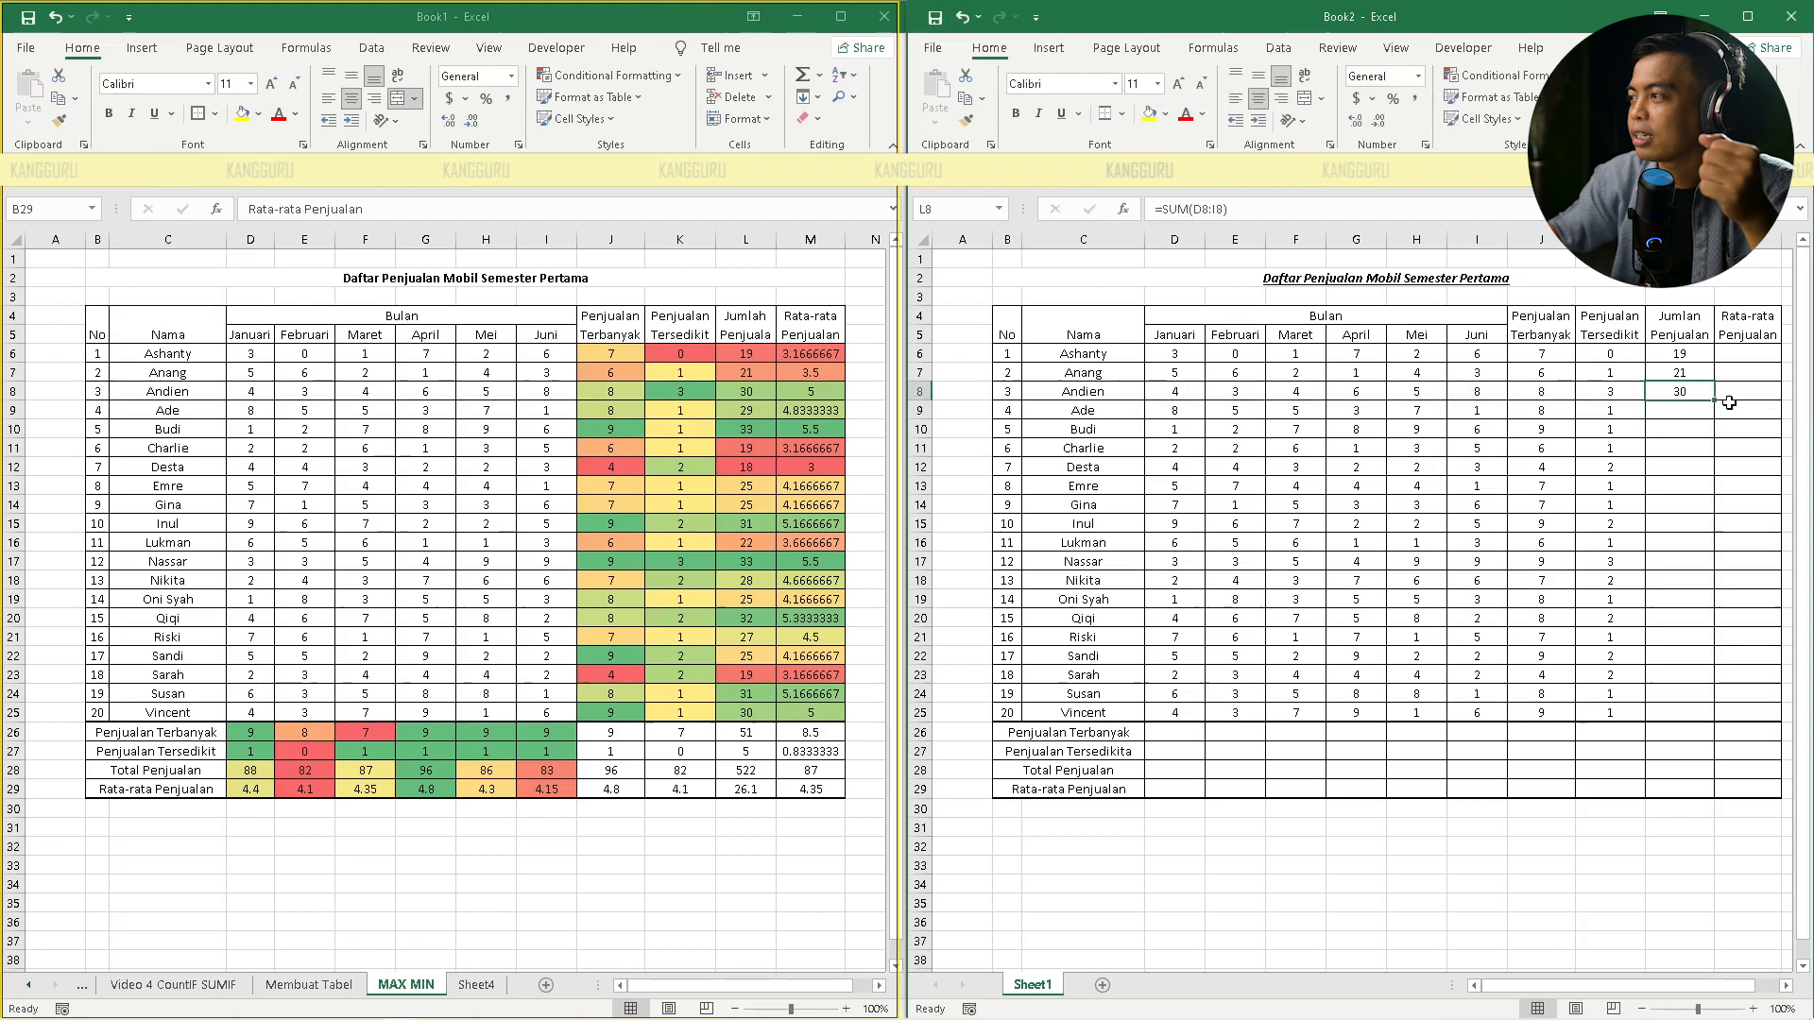
left_click_drag(1716, 403, 1718, 721)
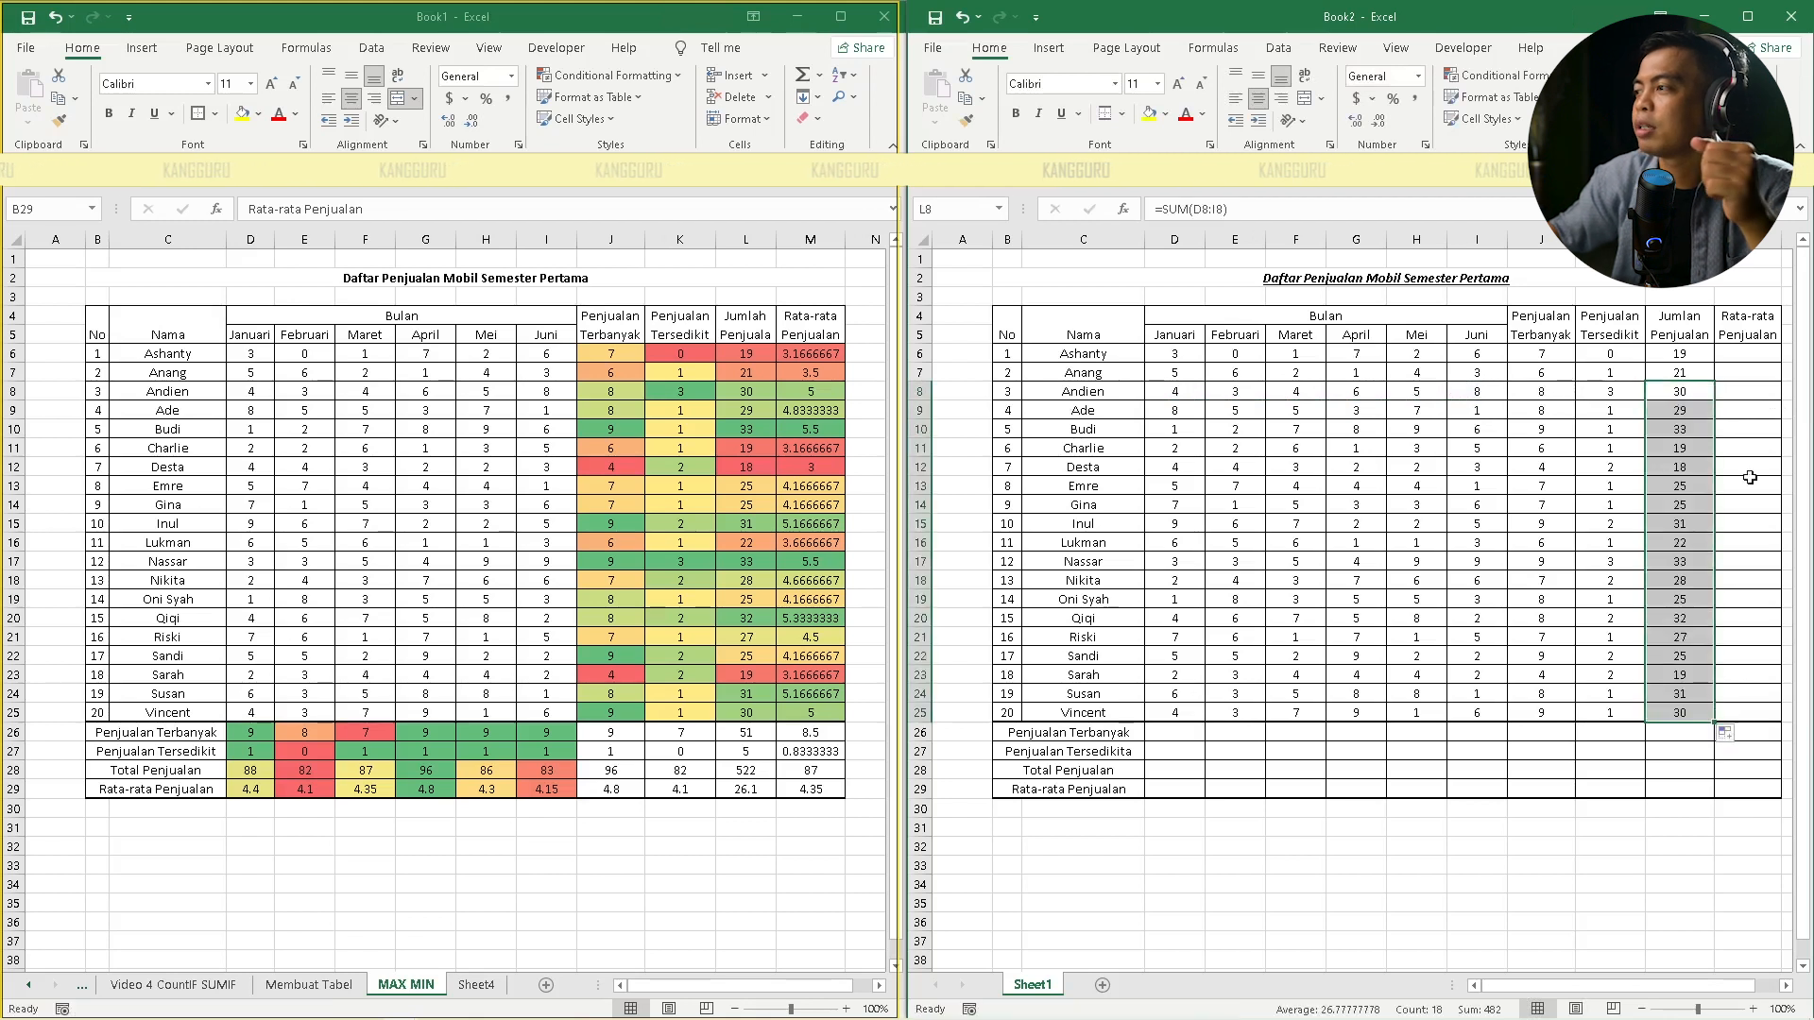
Enter an AVERAGE formula over D6:I6 in cell M6 for the first salesperson's "Rata-rata Penjualan"
left_click(1754, 356)
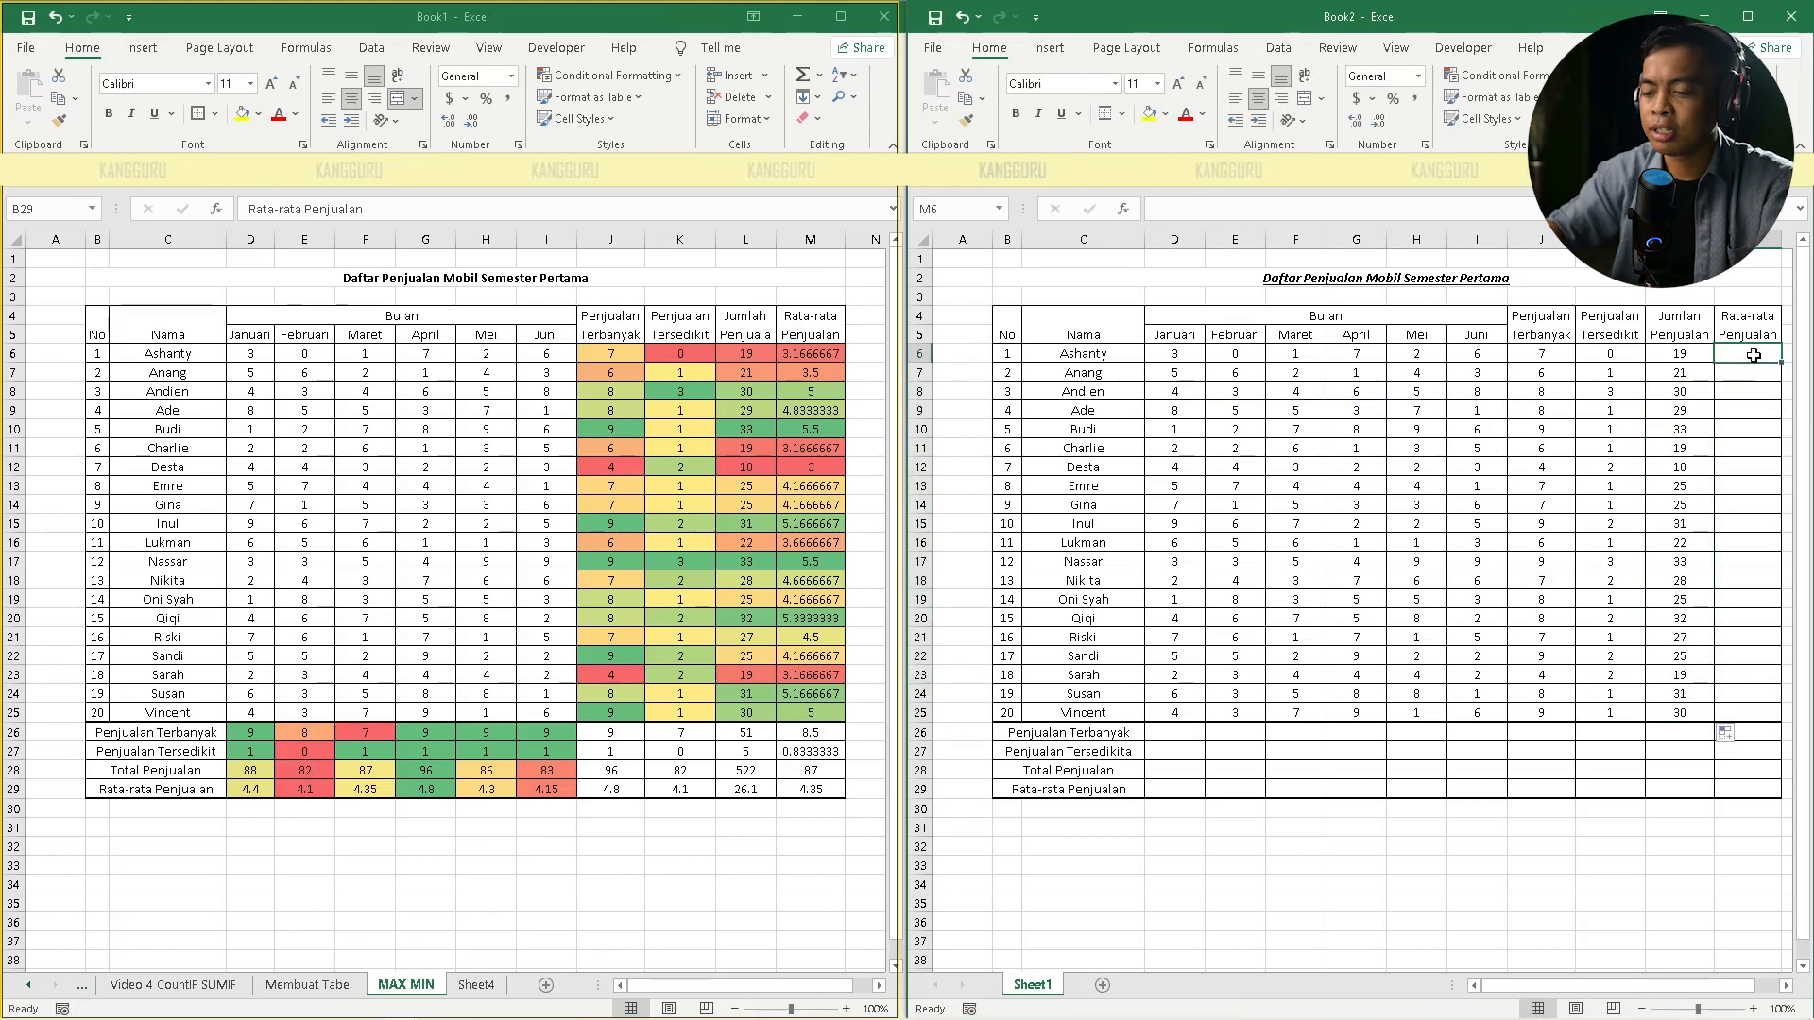
type("=AVERAGE")
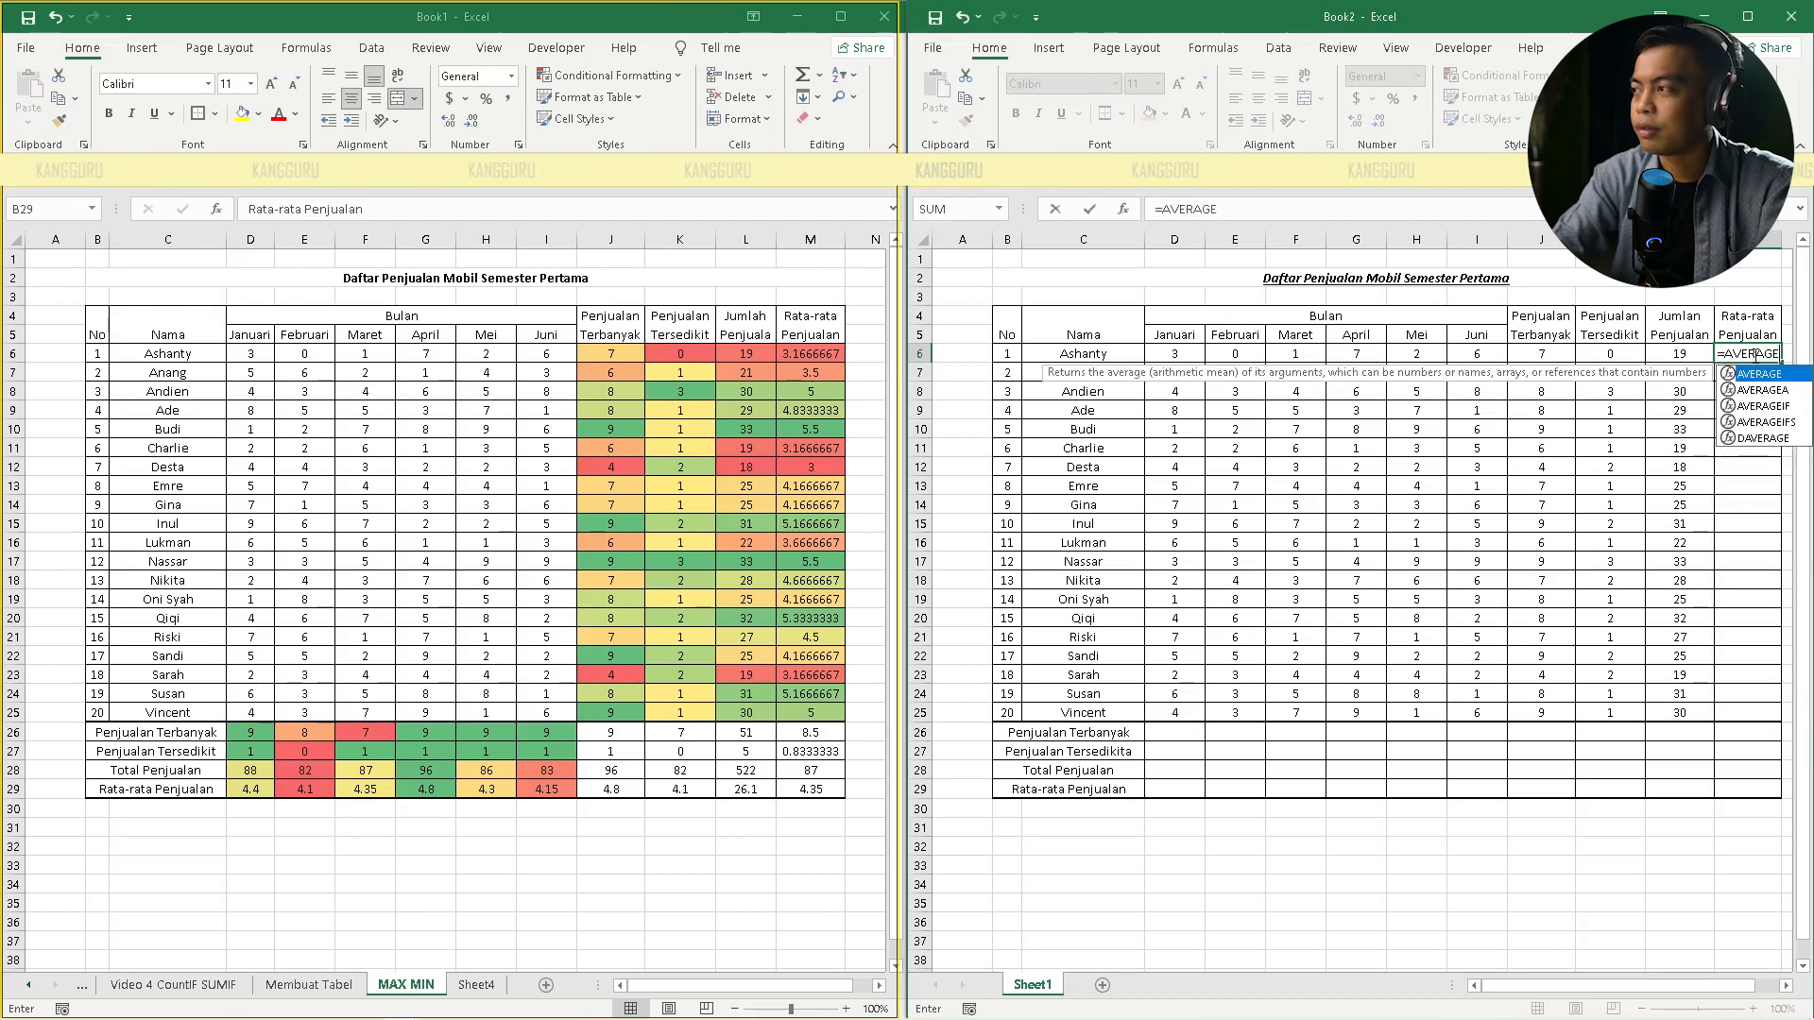
type("(")
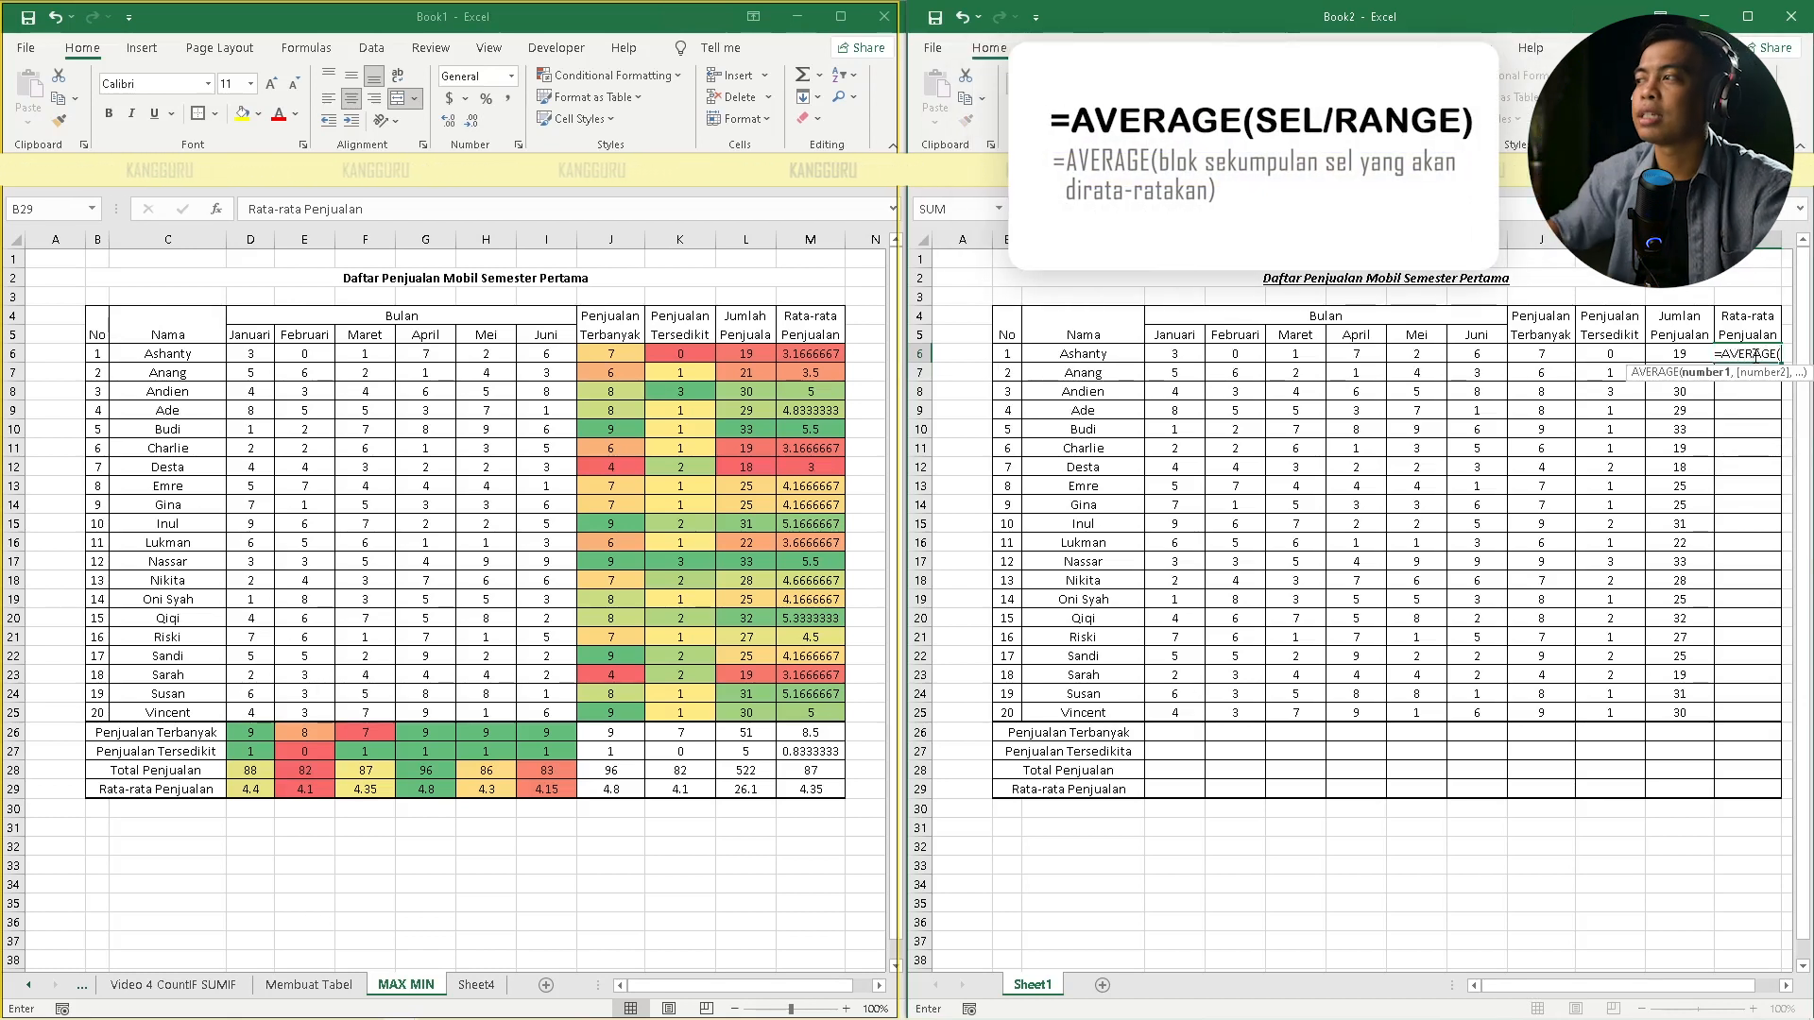
left_click_drag(1178, 355, 1452, 352)
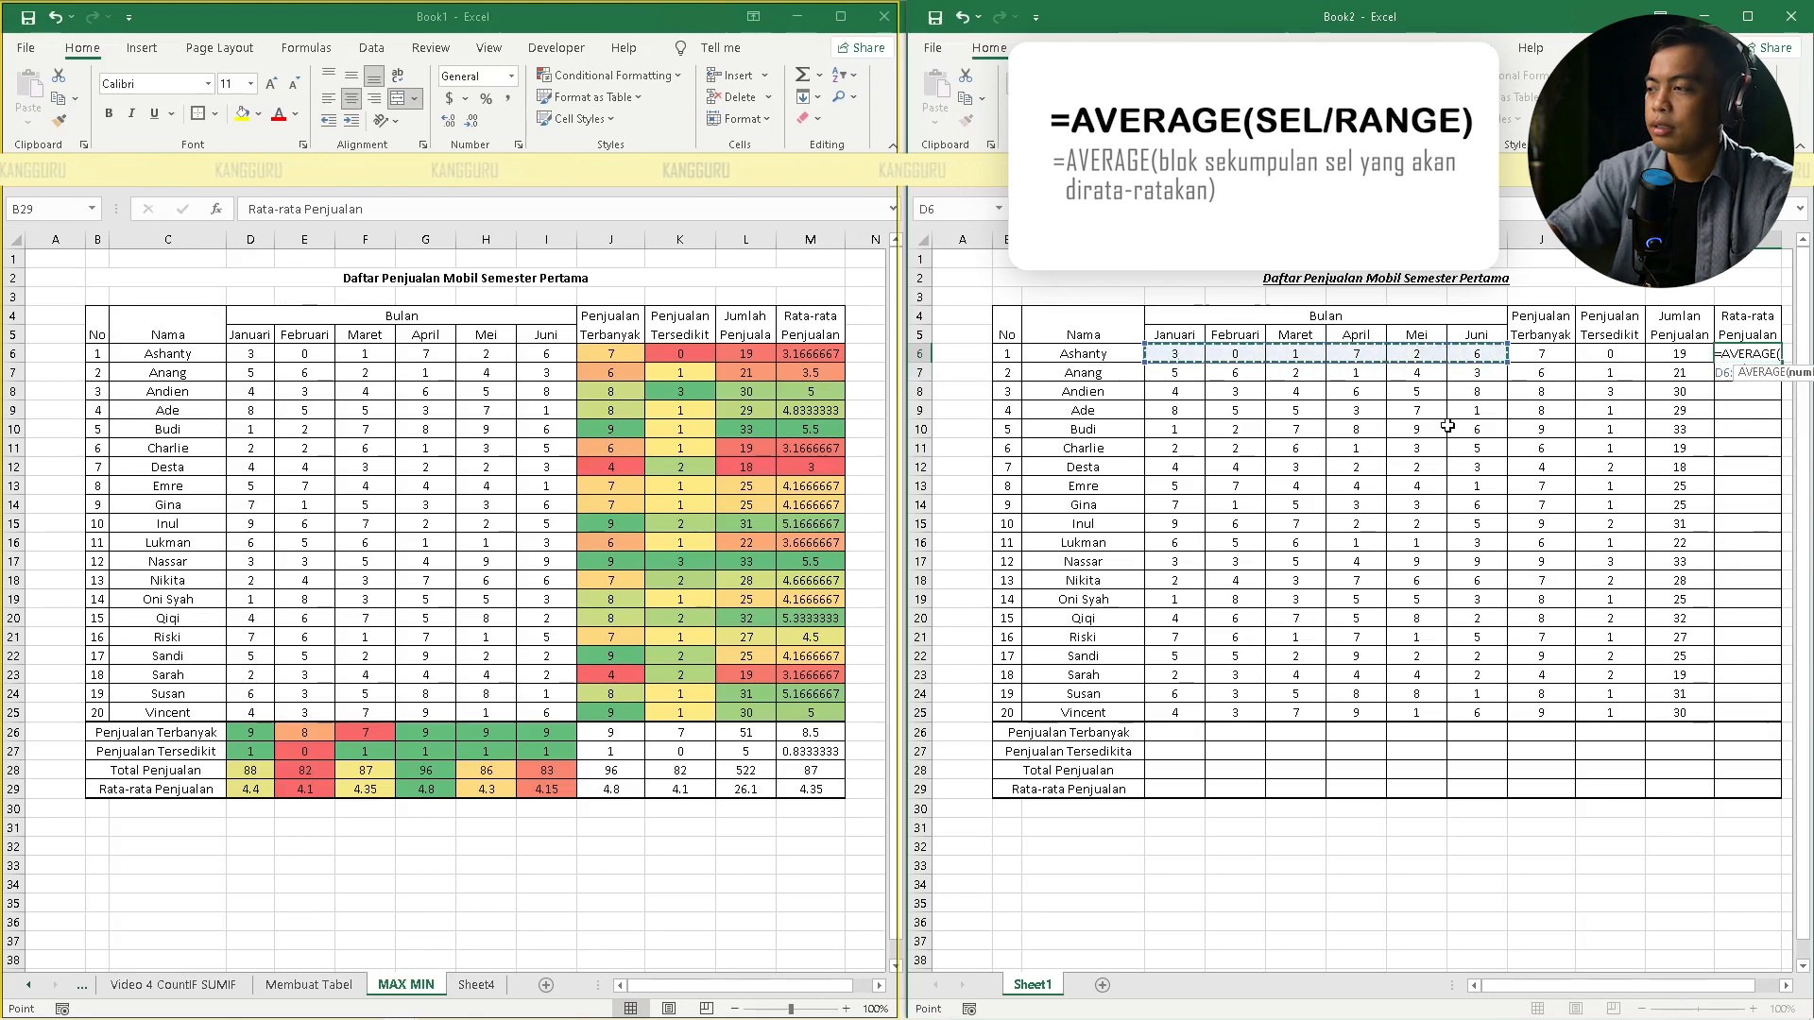
key("ctrl+Return")
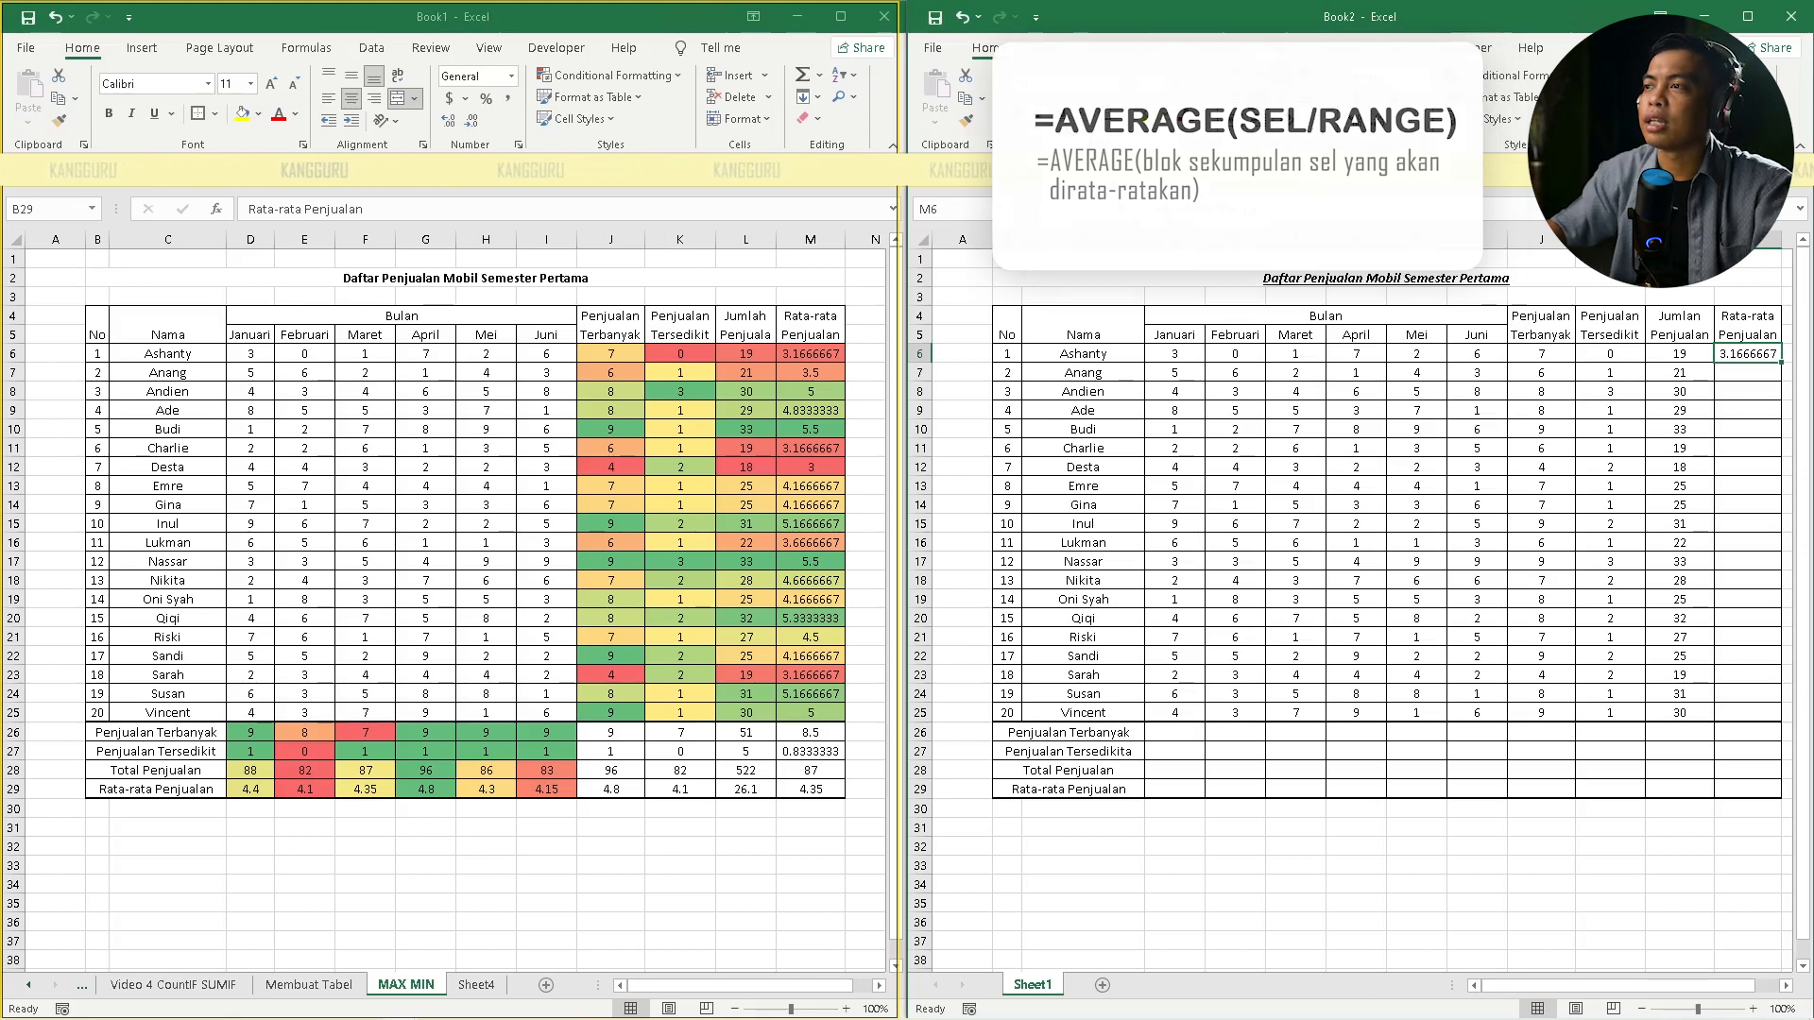
Wrap the average formula in M6 in ROUND with one decimal place, giving =ROUND(AVERAGE(D6:I6),1)
left_click(1158, 209)
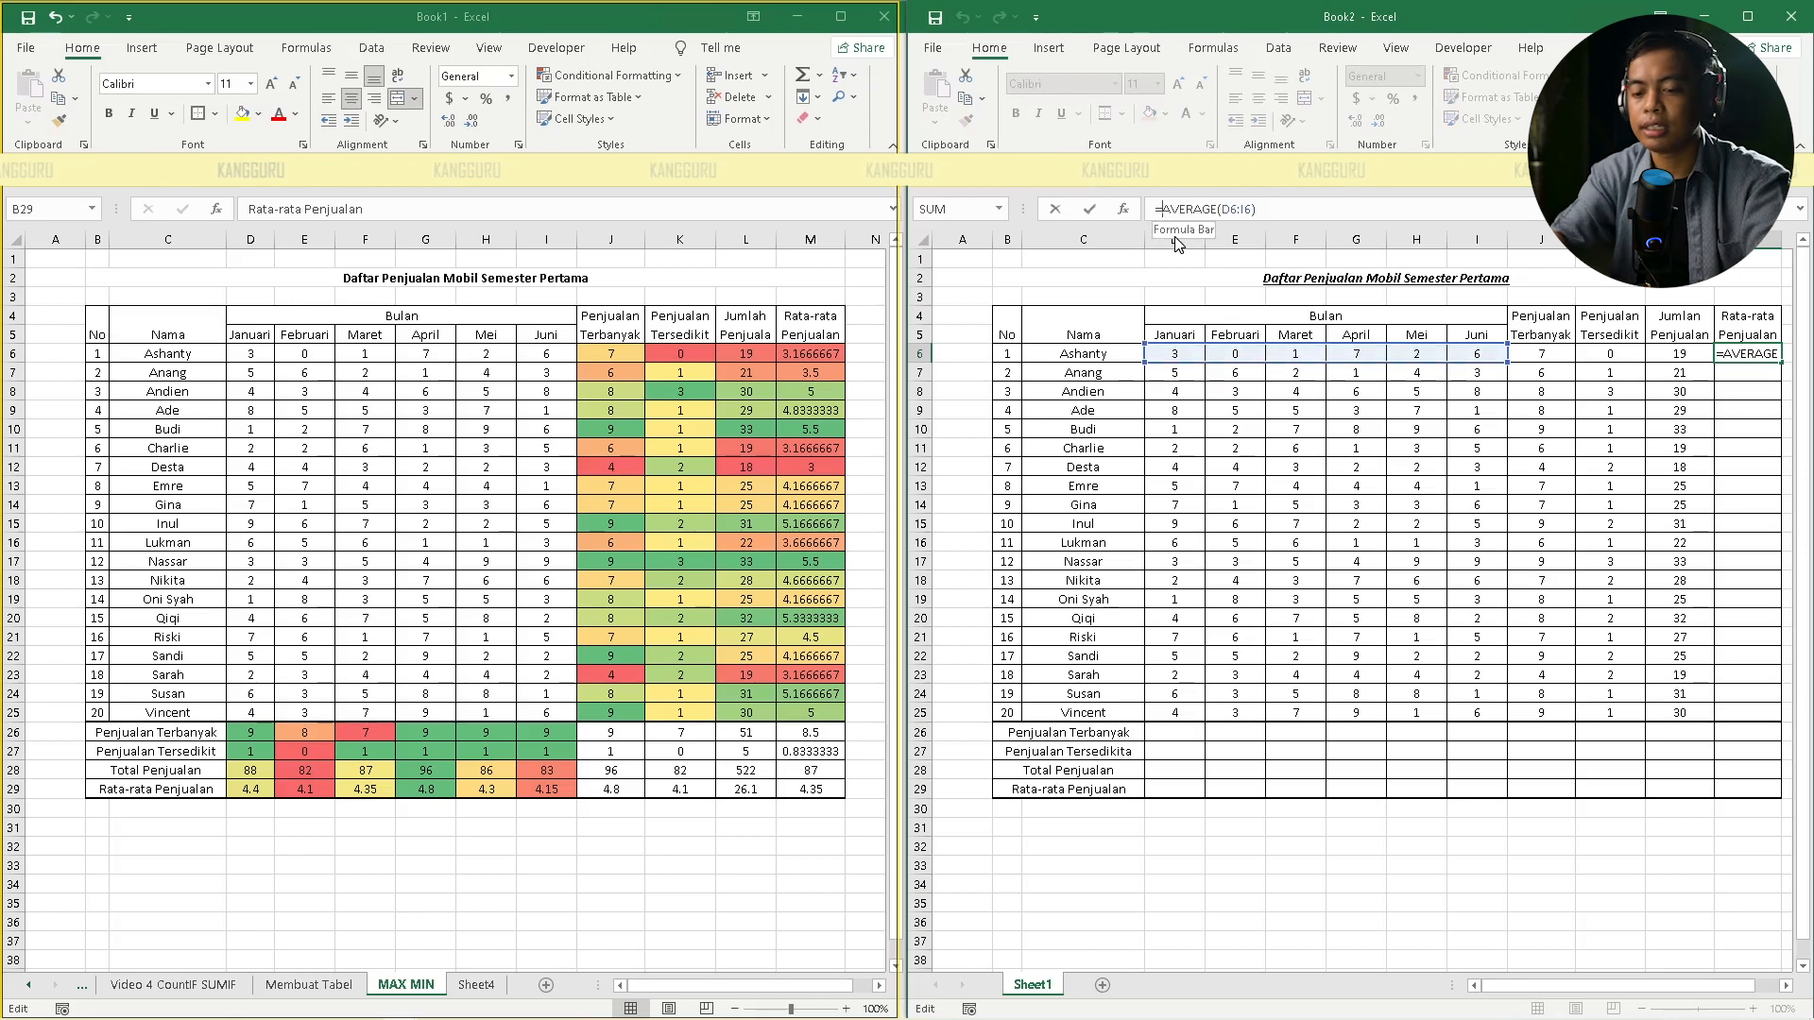
type("ROUND")
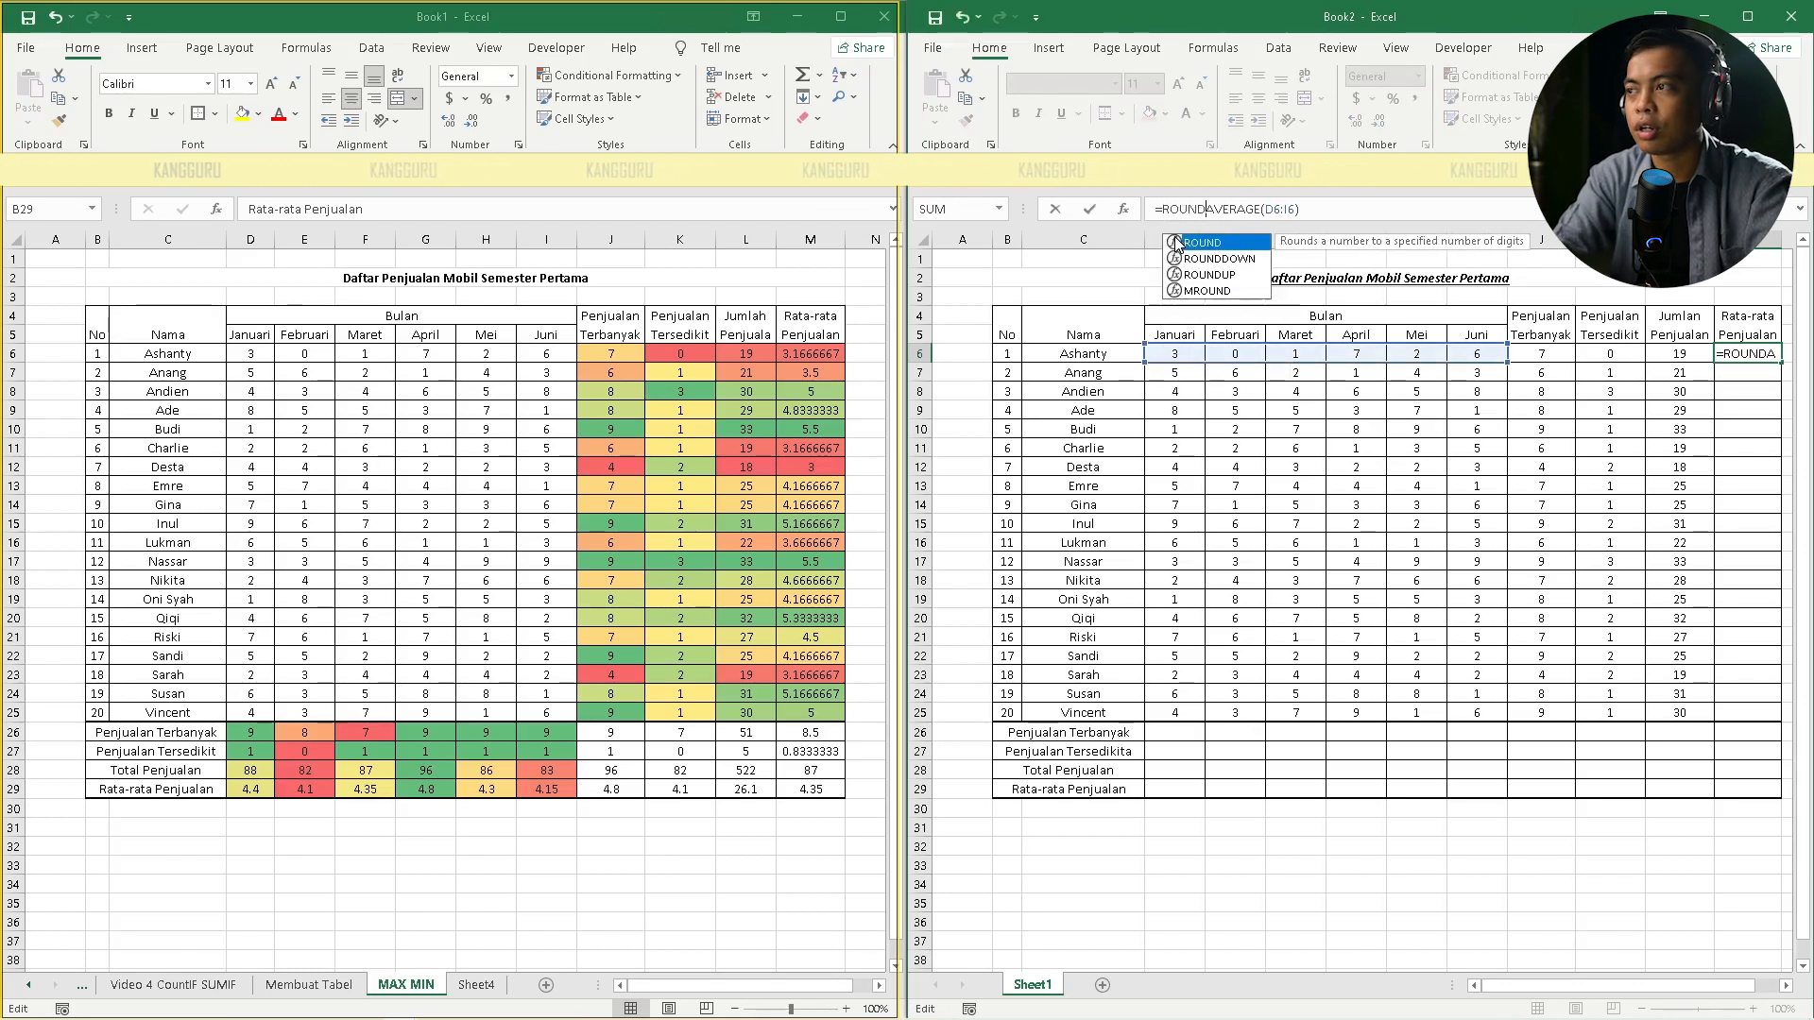
type("(")
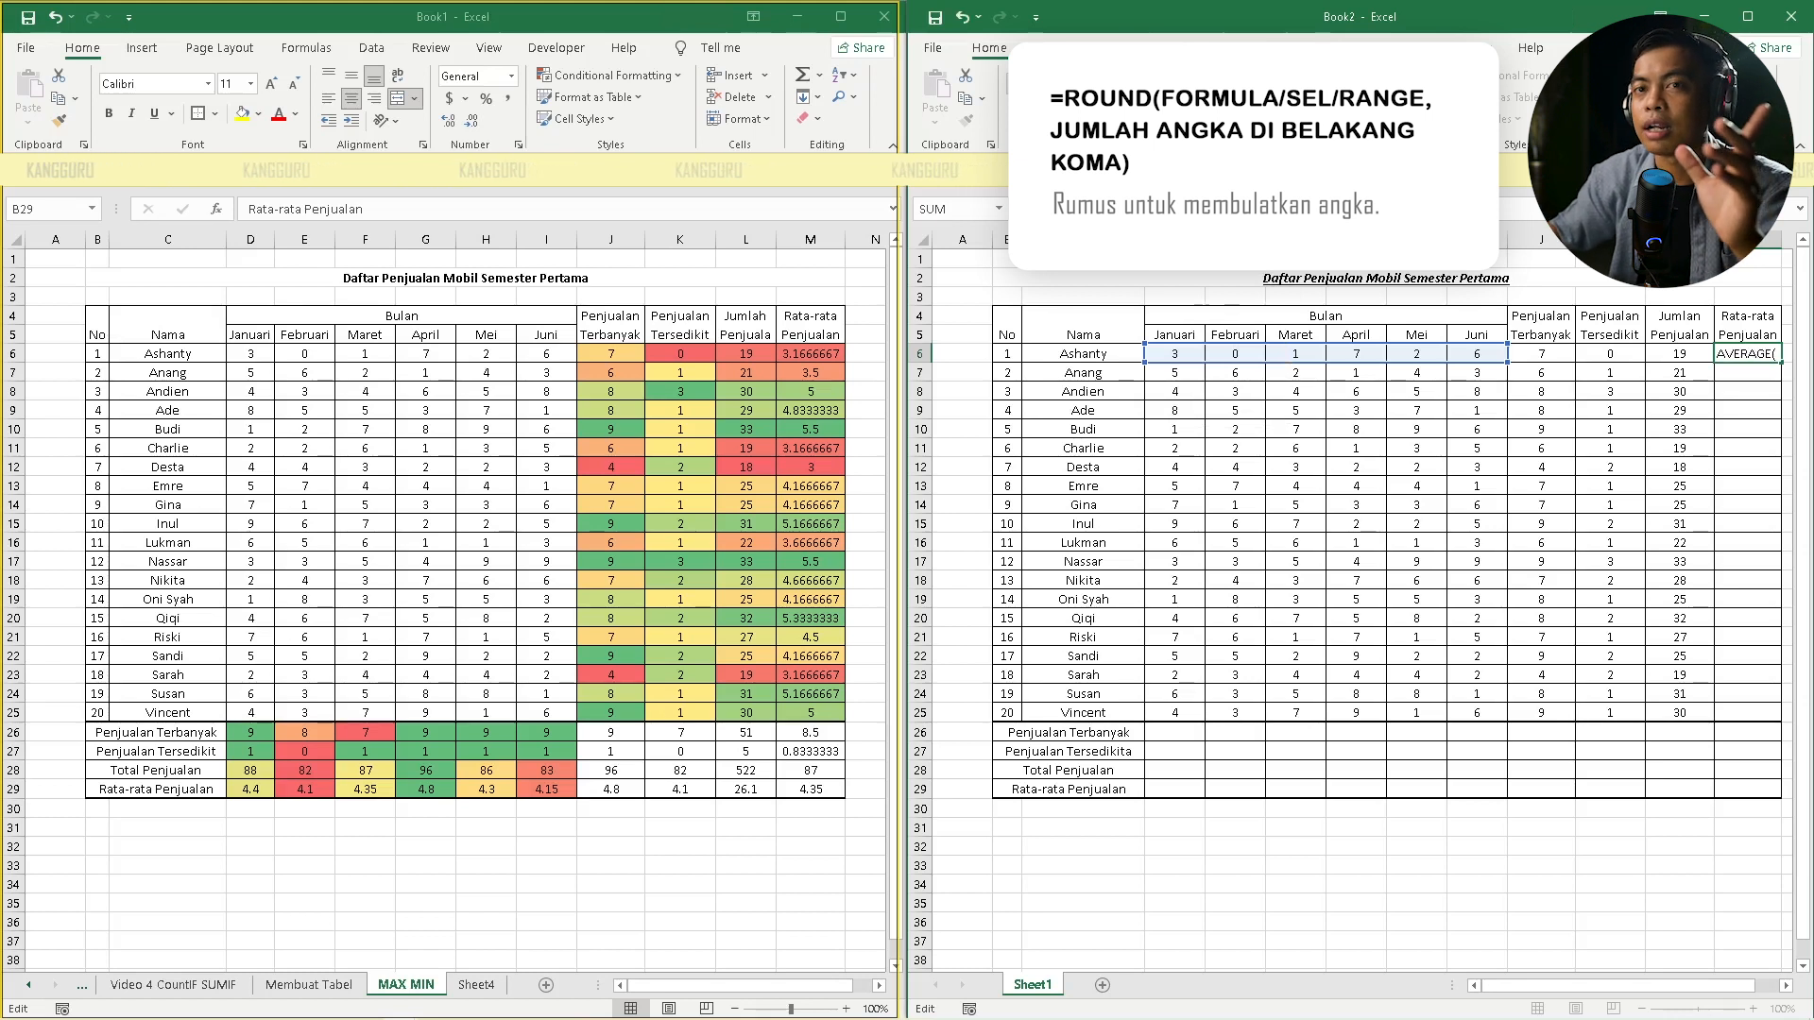
type("),")
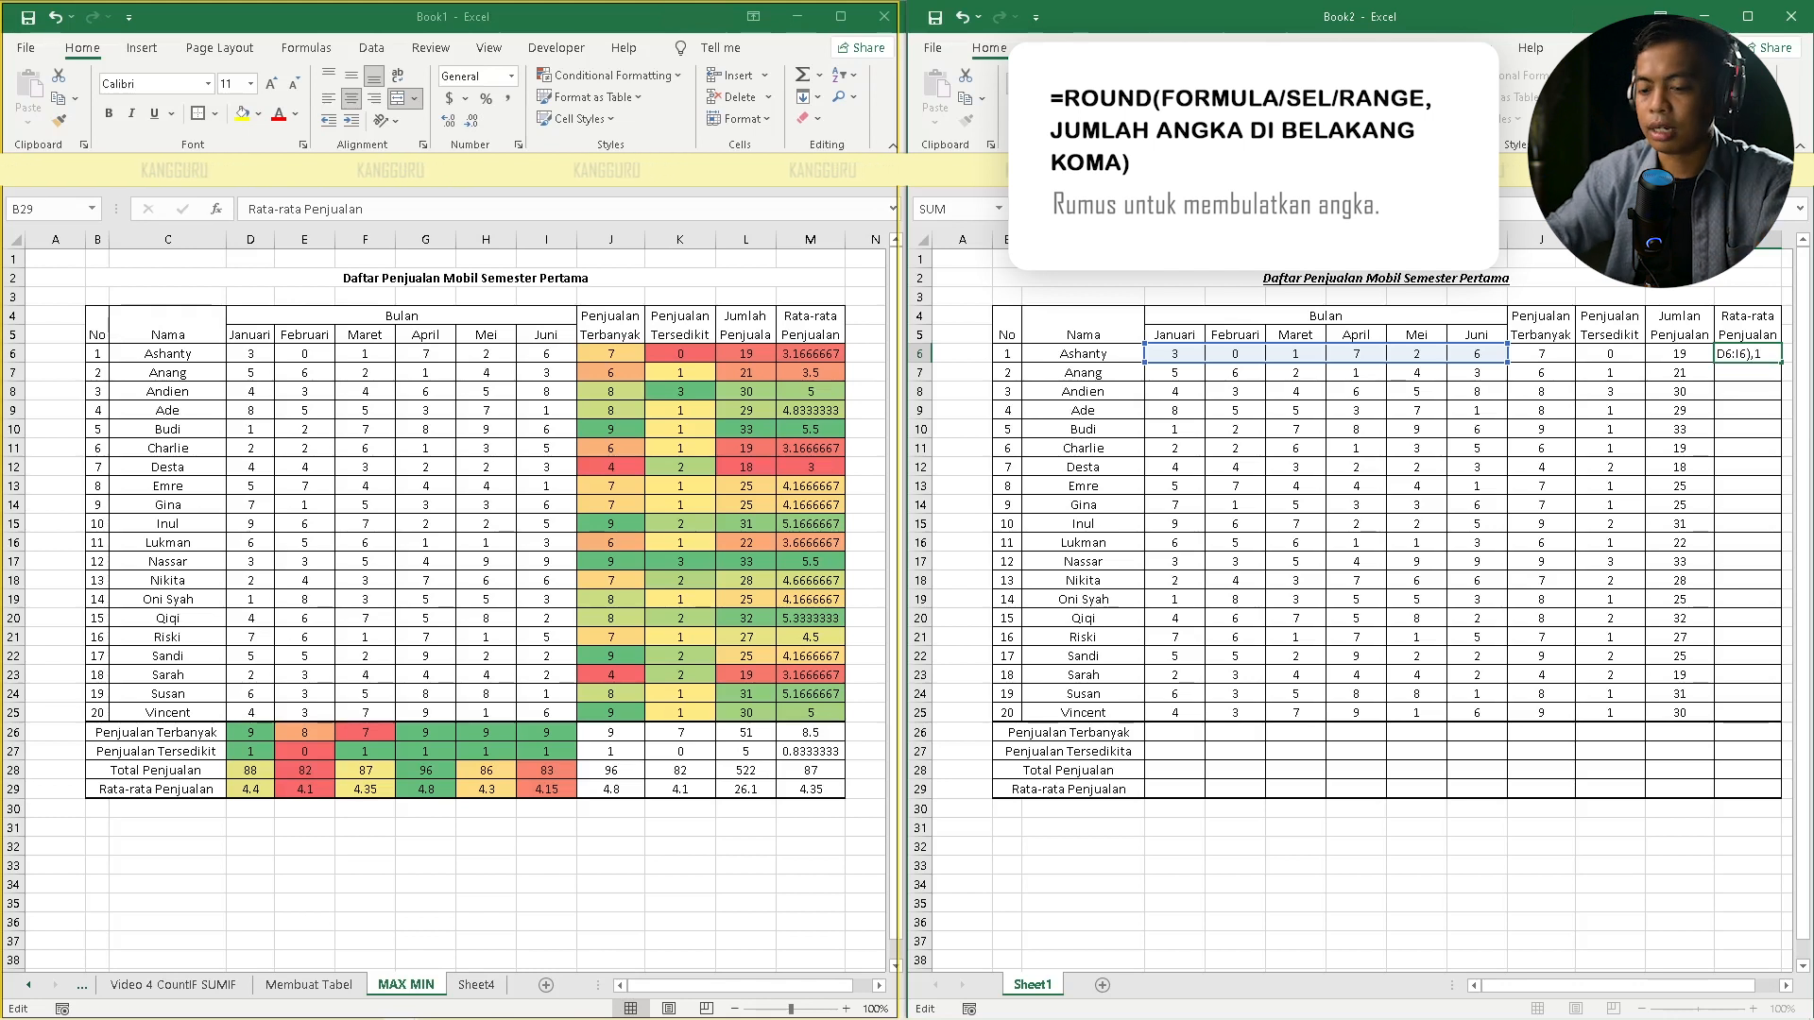
type("1")
key("Return")
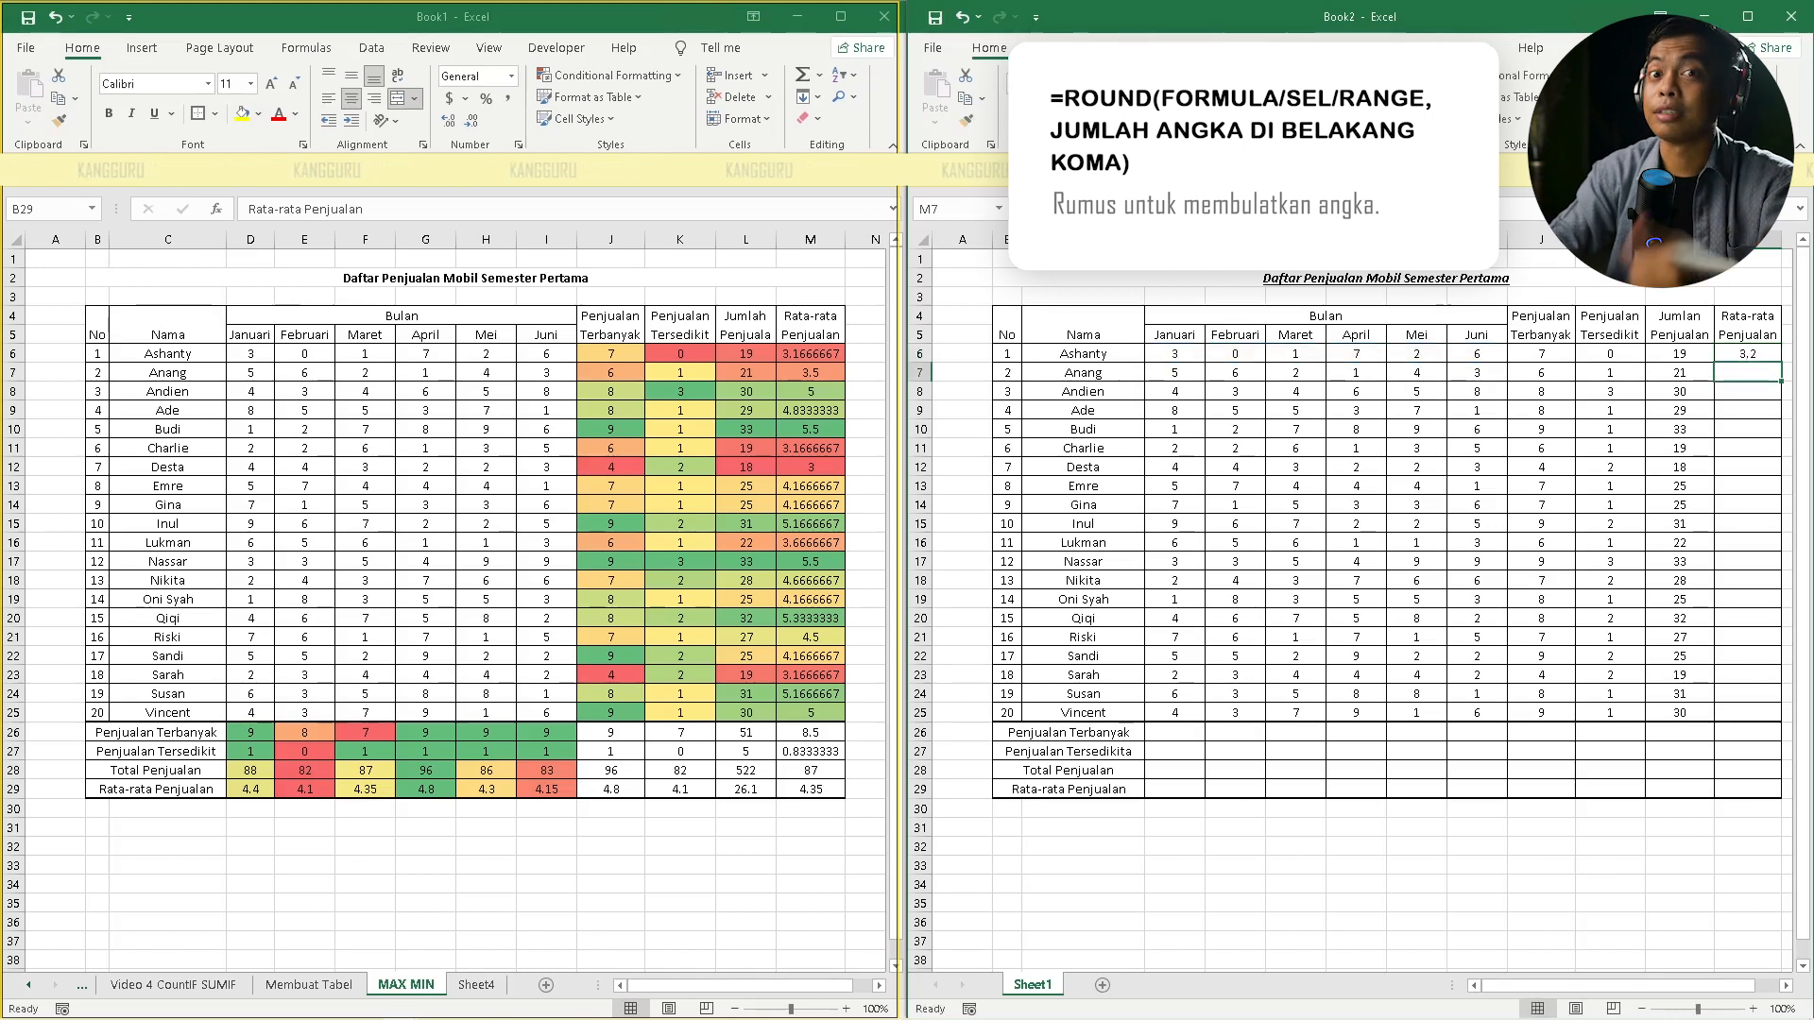
Fill the rounded average formula from M6 down through M25, and select cell D26 in the "Penjualan Terbanyak" row
left_click(1738, 356)
left_click_drag(1781, 362, 1788, 718)
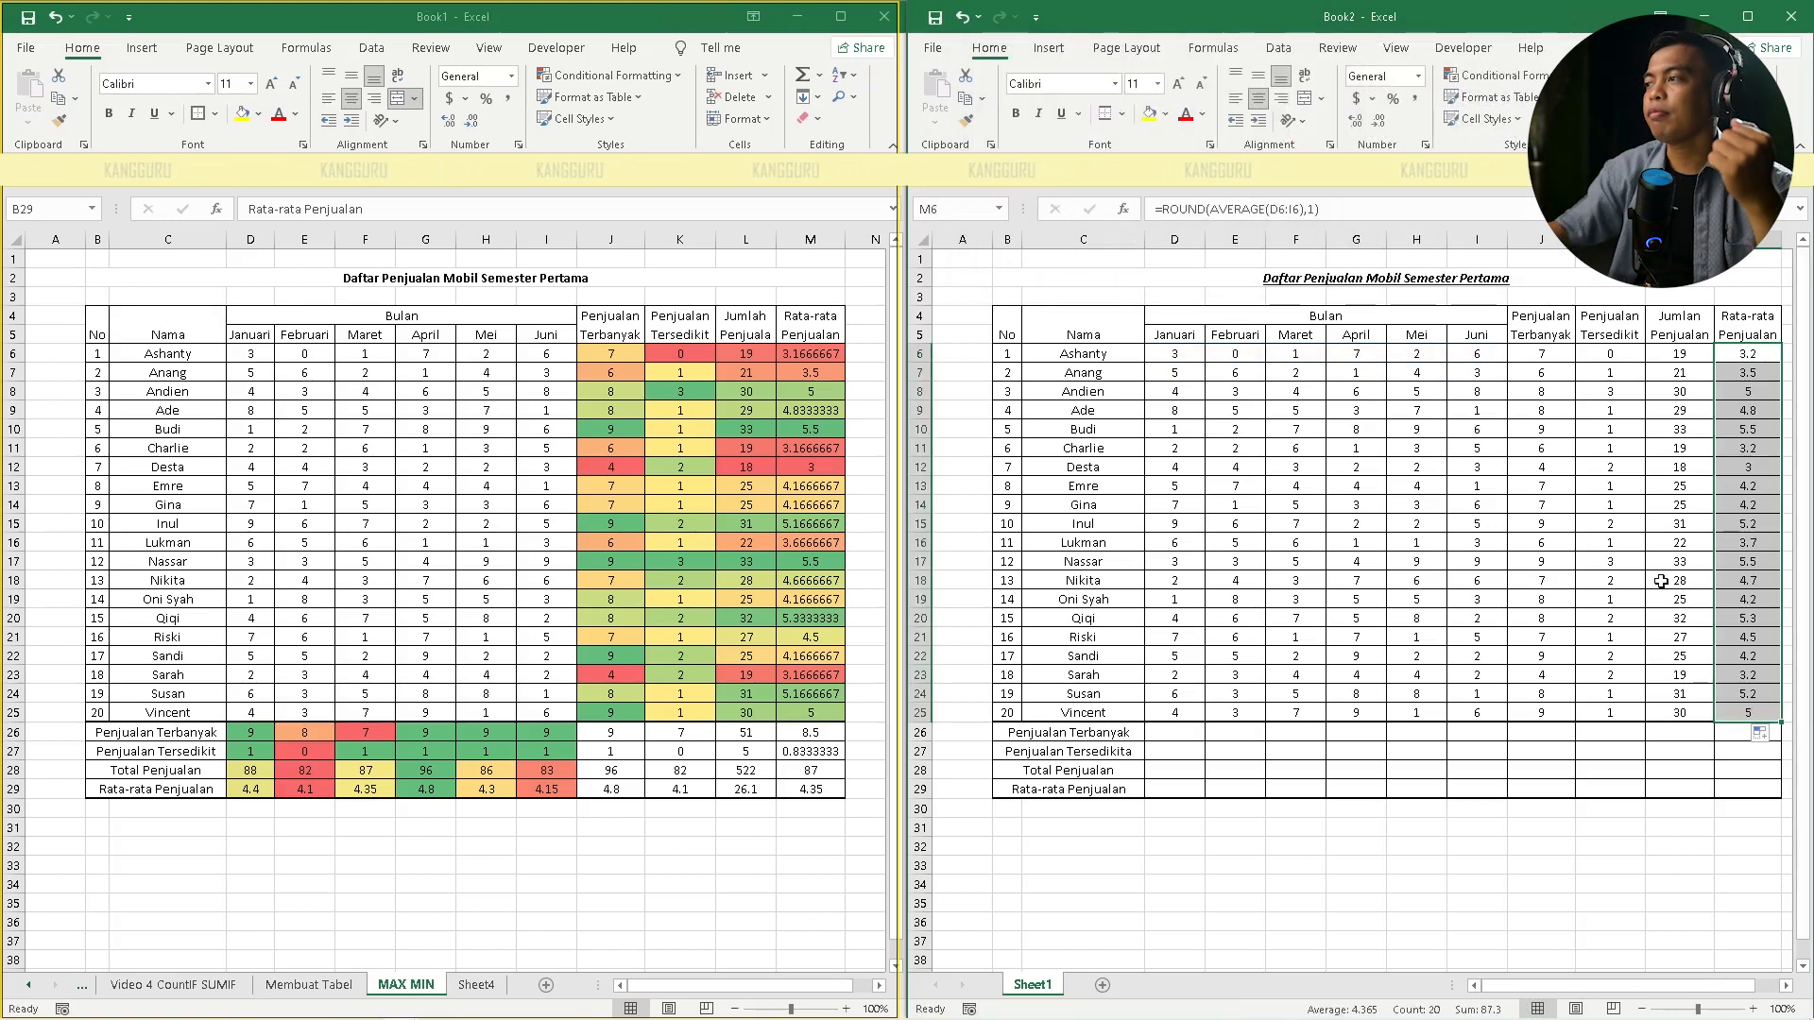
left_click(1183, 732)
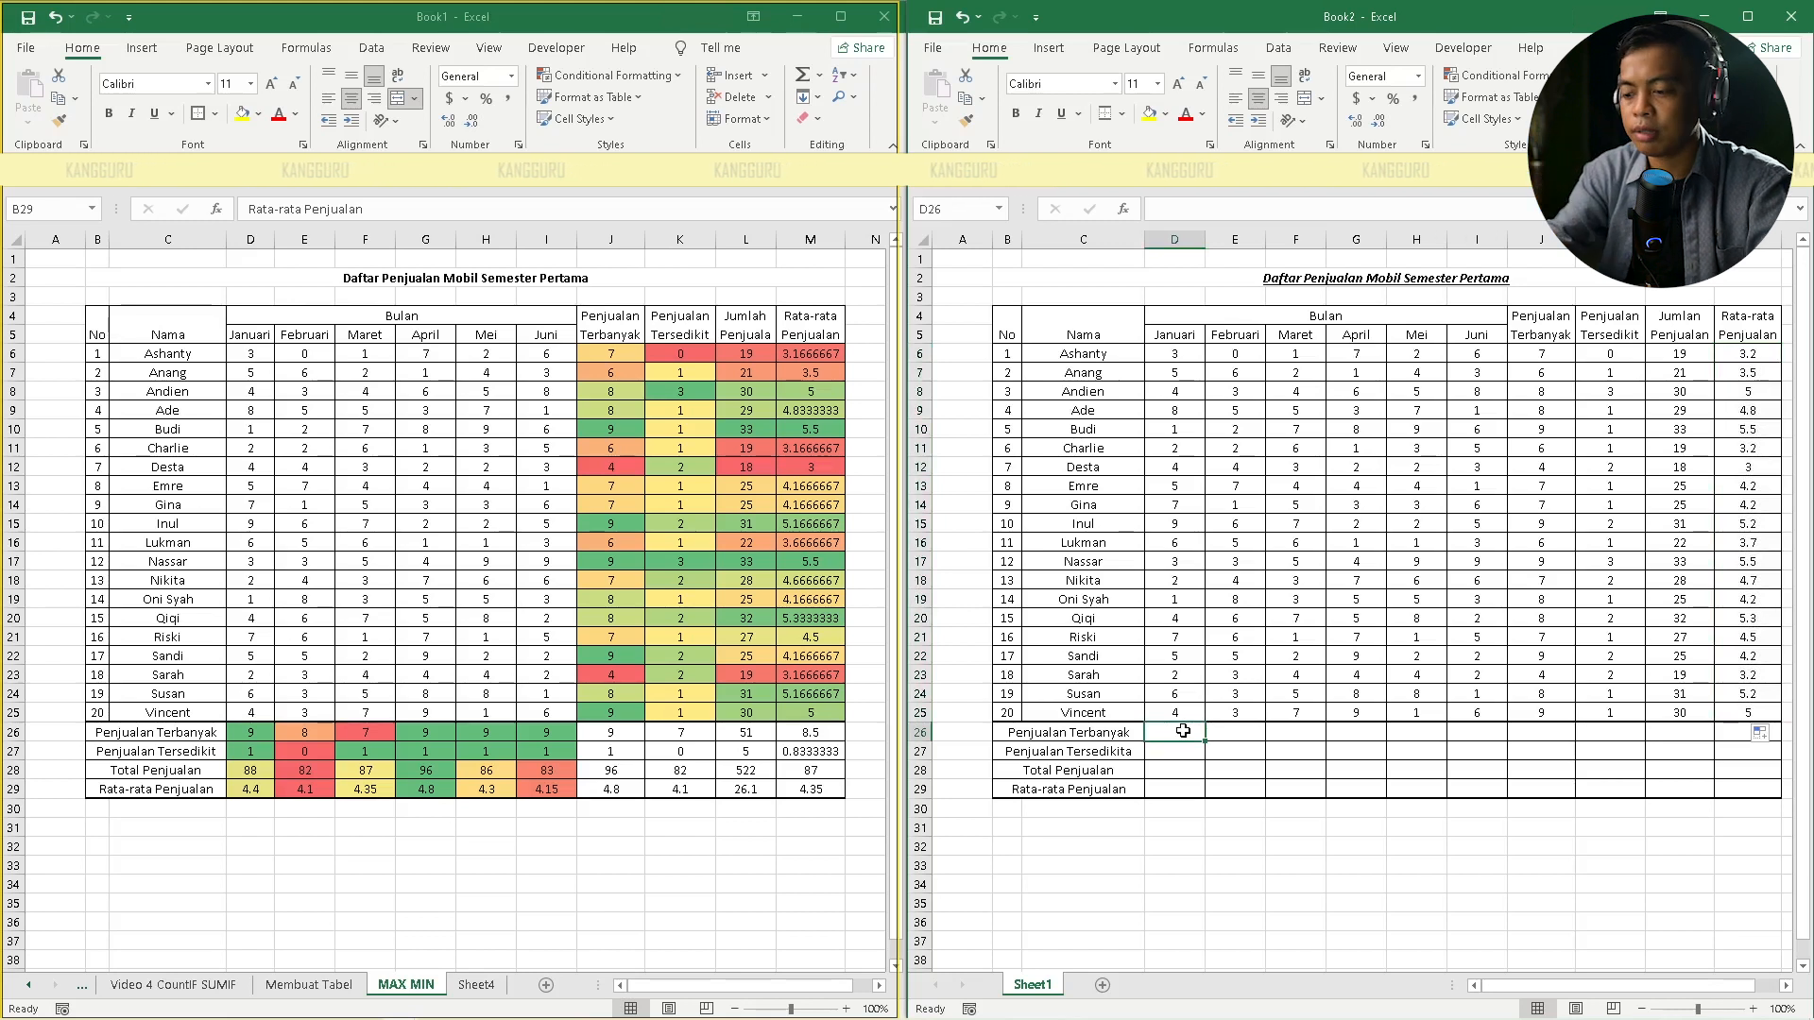
Enter =MAX(D6:D25) in cell D26 for "Penjualan Terbanyak" and fill it across through I26
type("=MA")
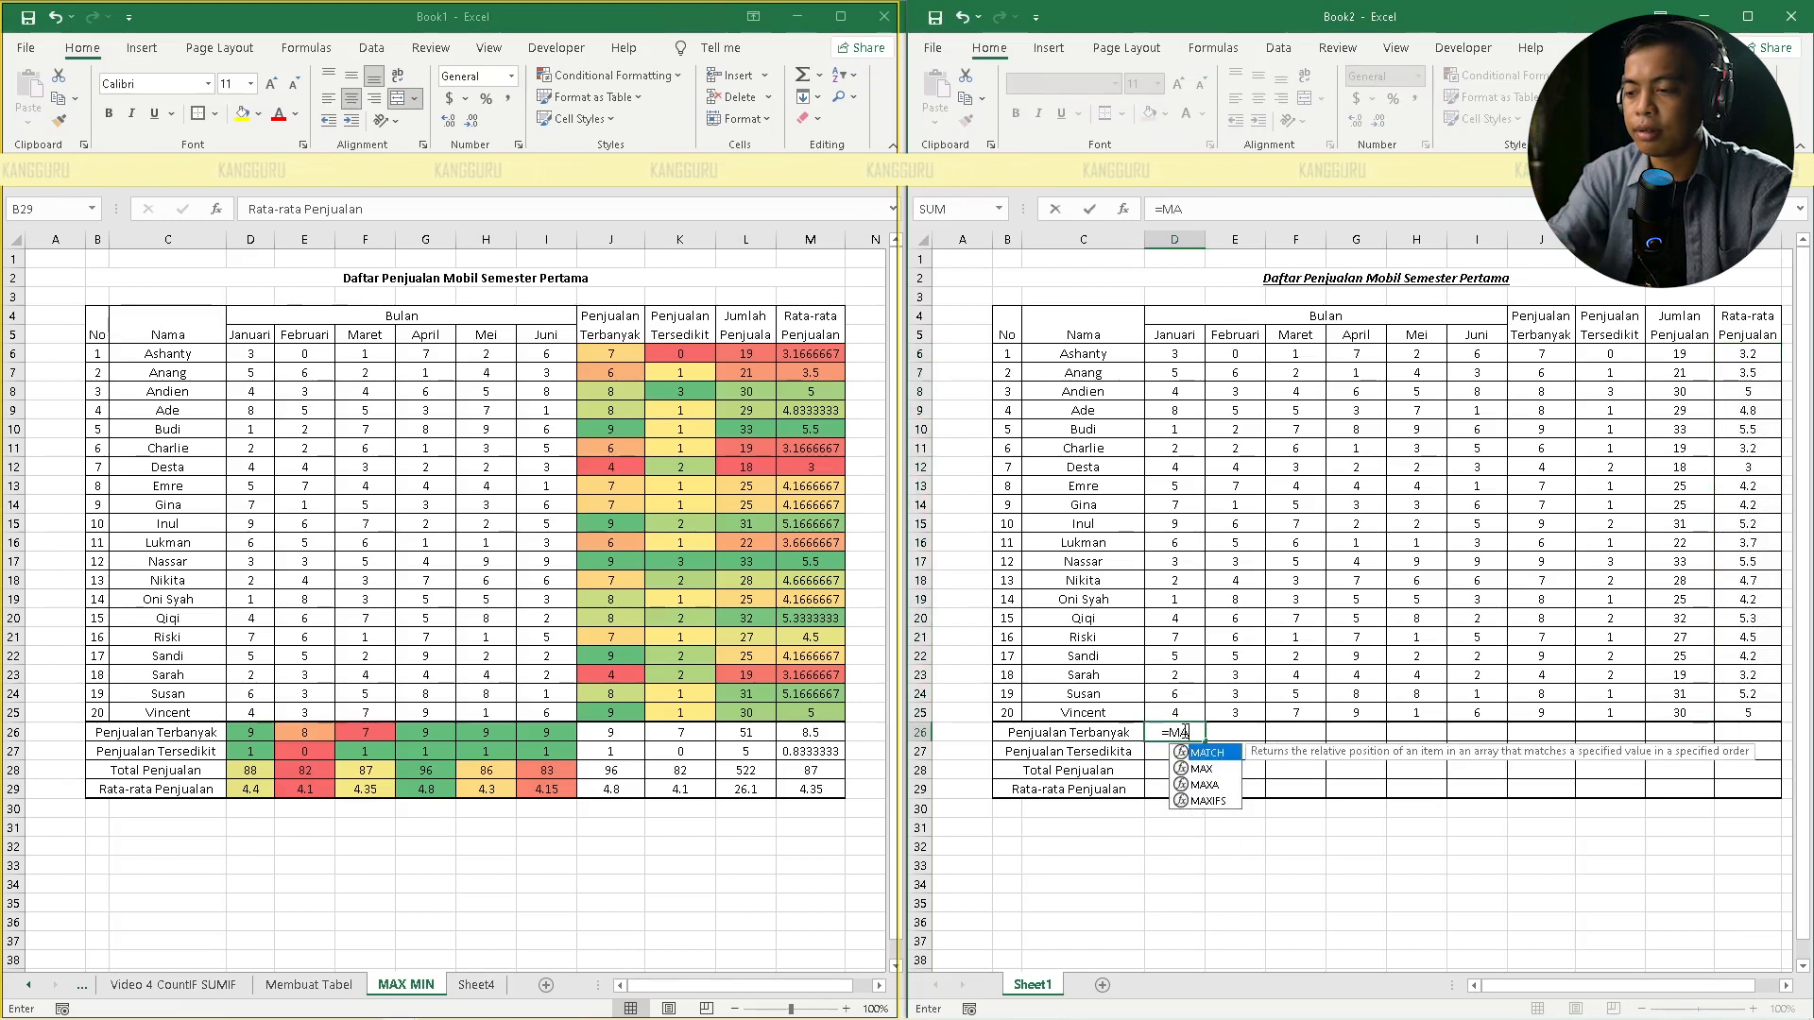
type("X(")
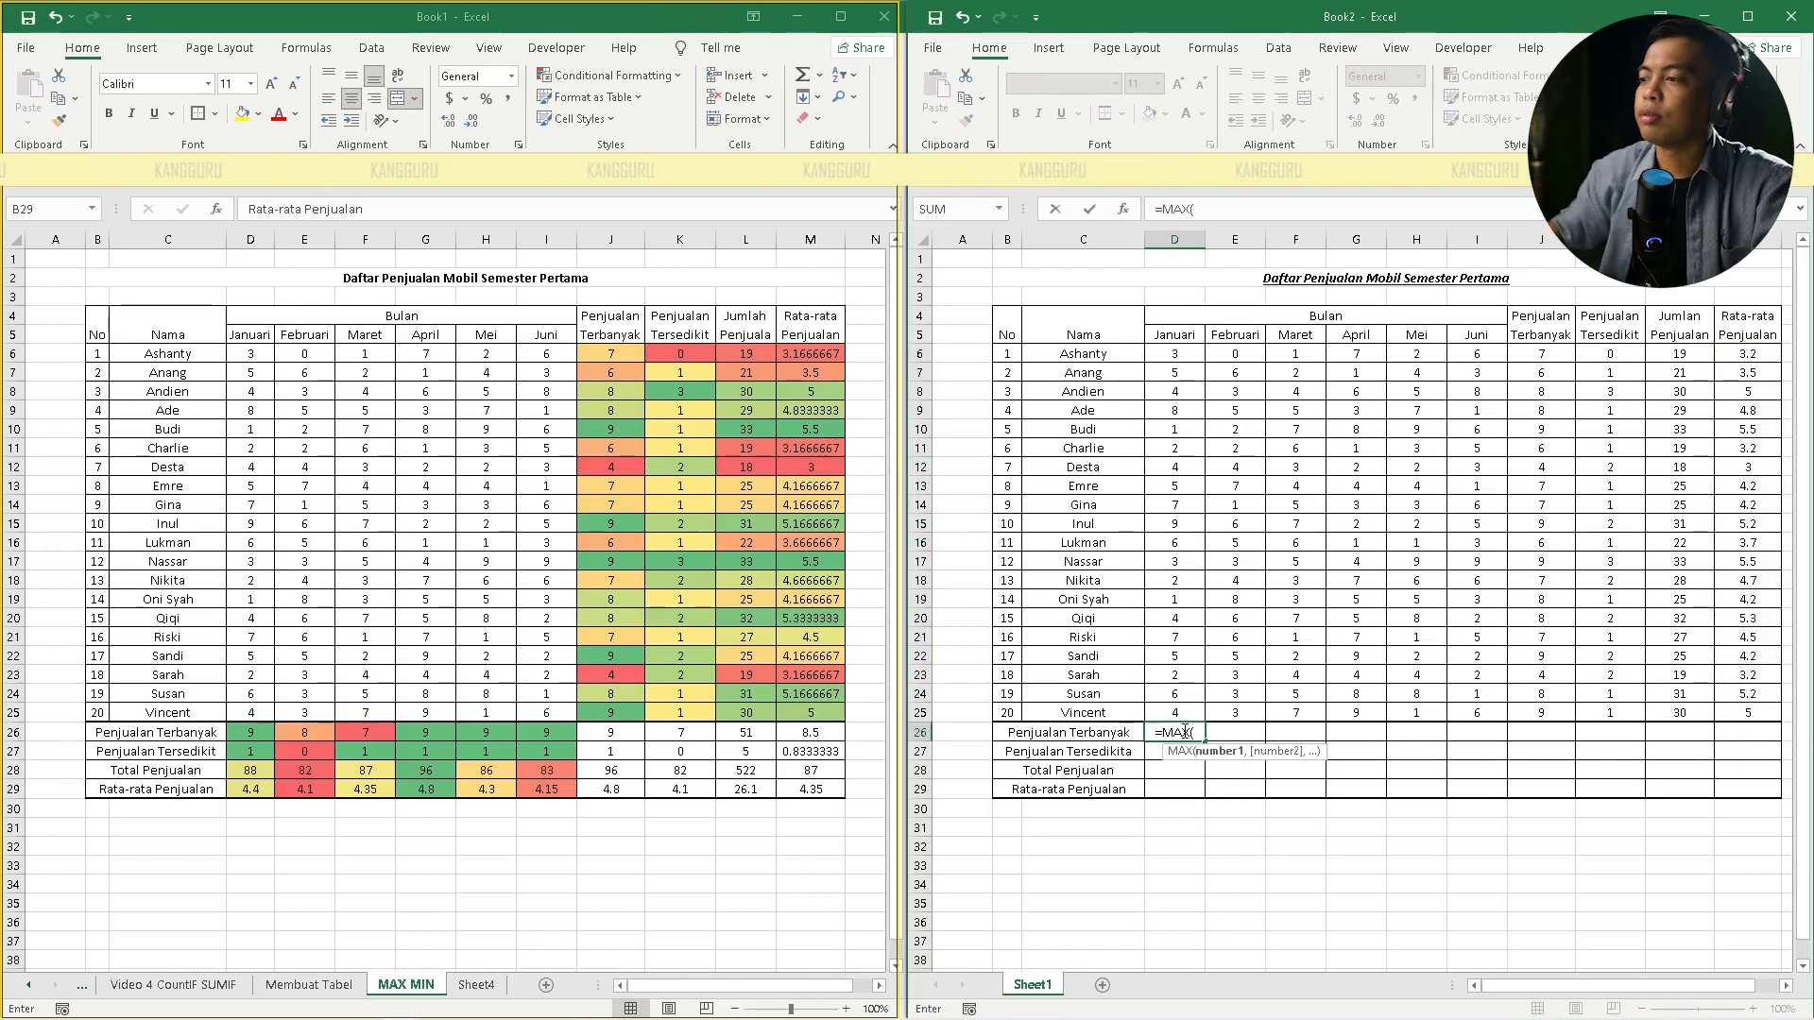
left_click_drag(1179, 351, 1196, 711)
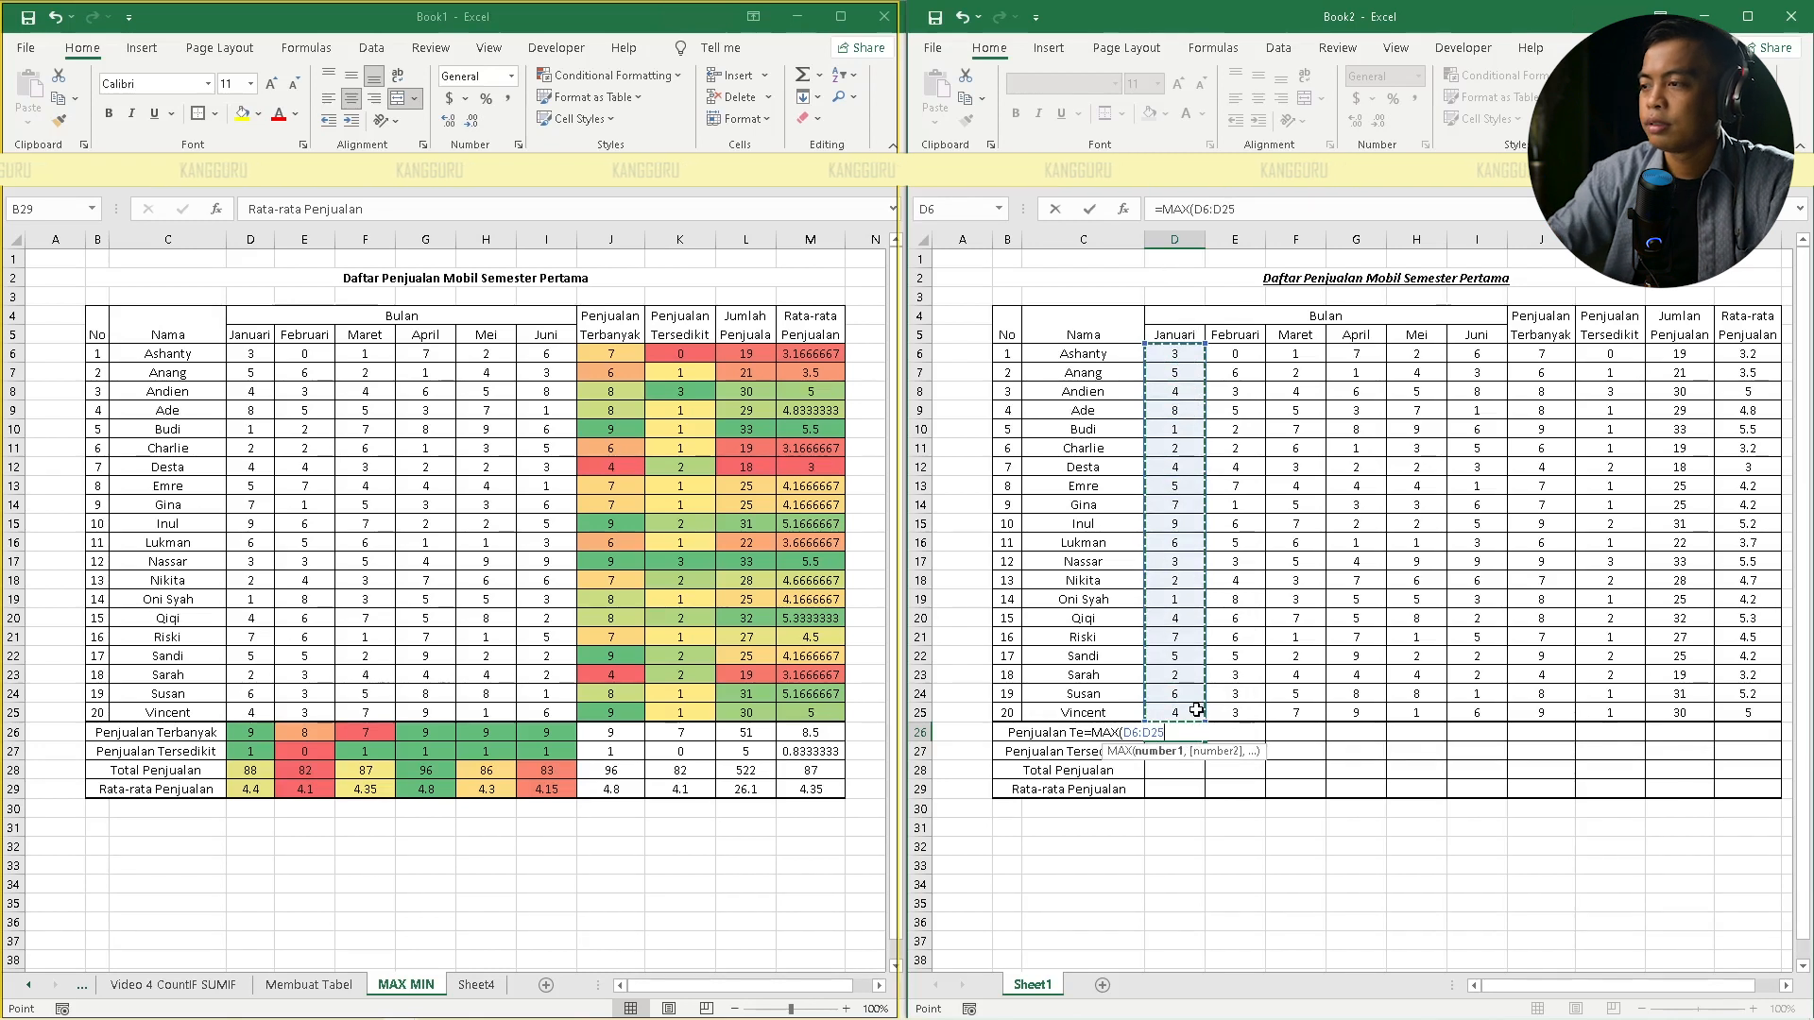
key("Return")
key("Up")
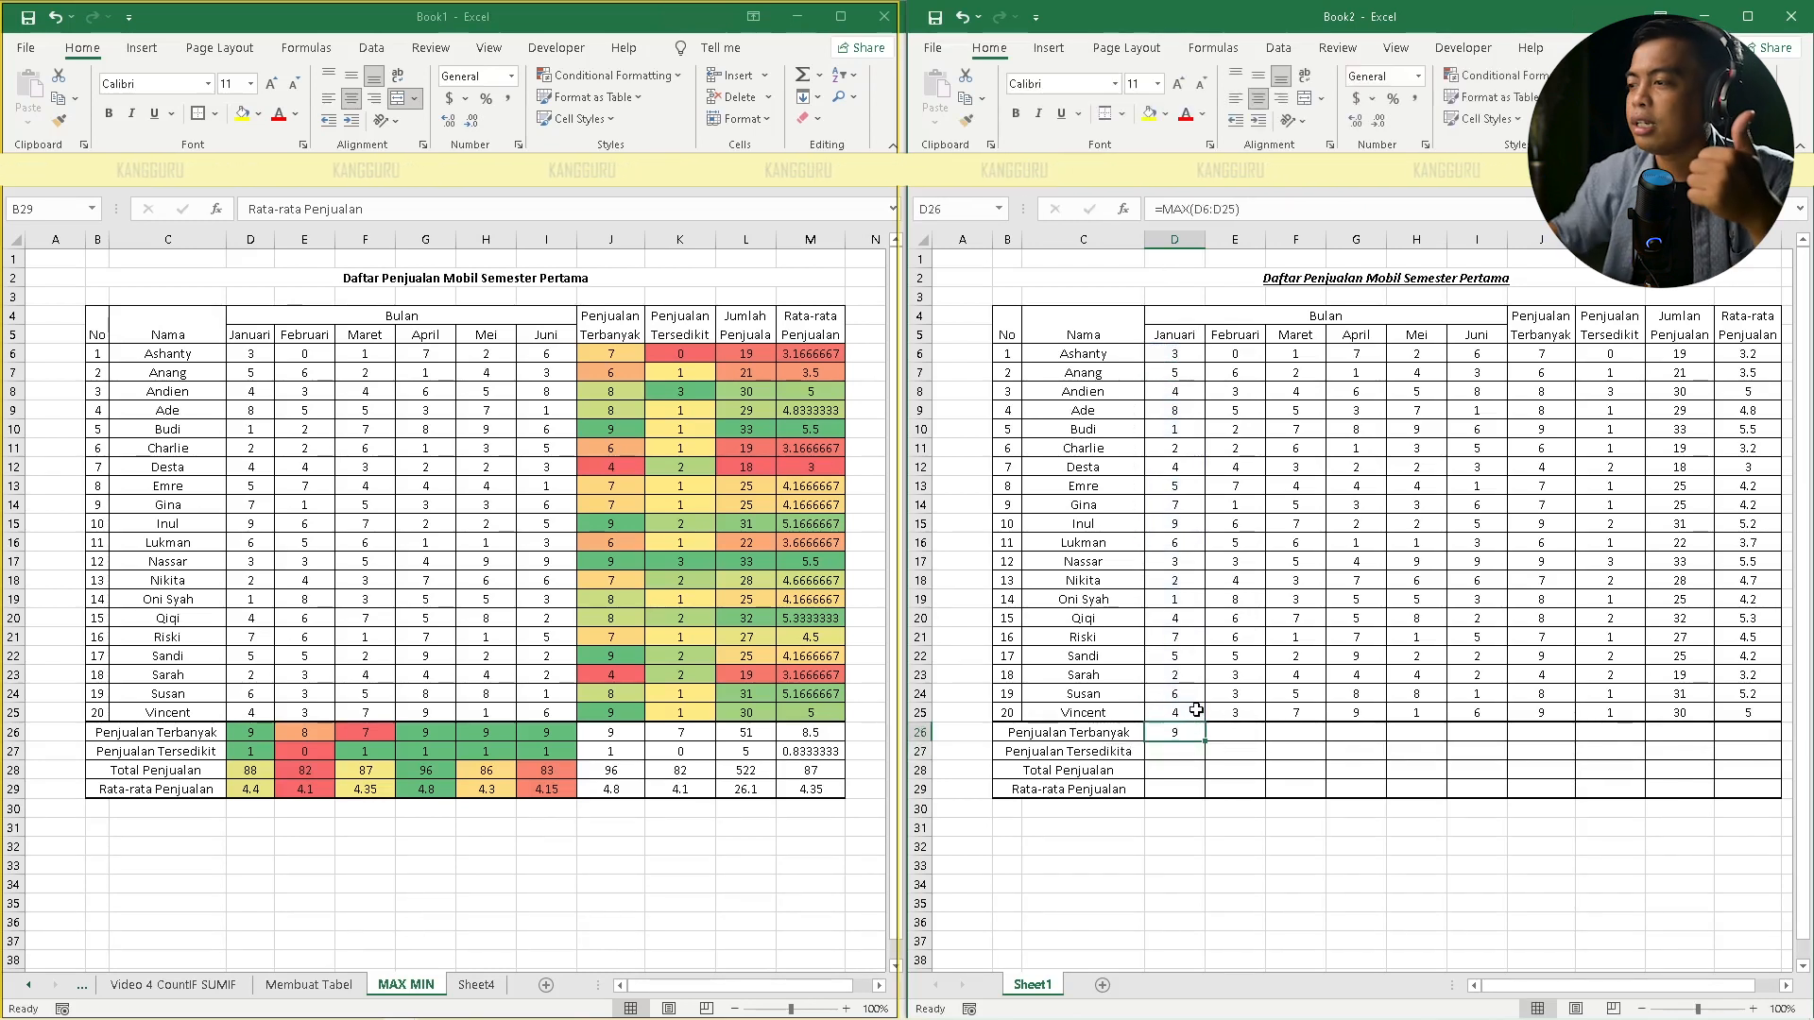
left_click_drag(1205, 741, 1507, 742)
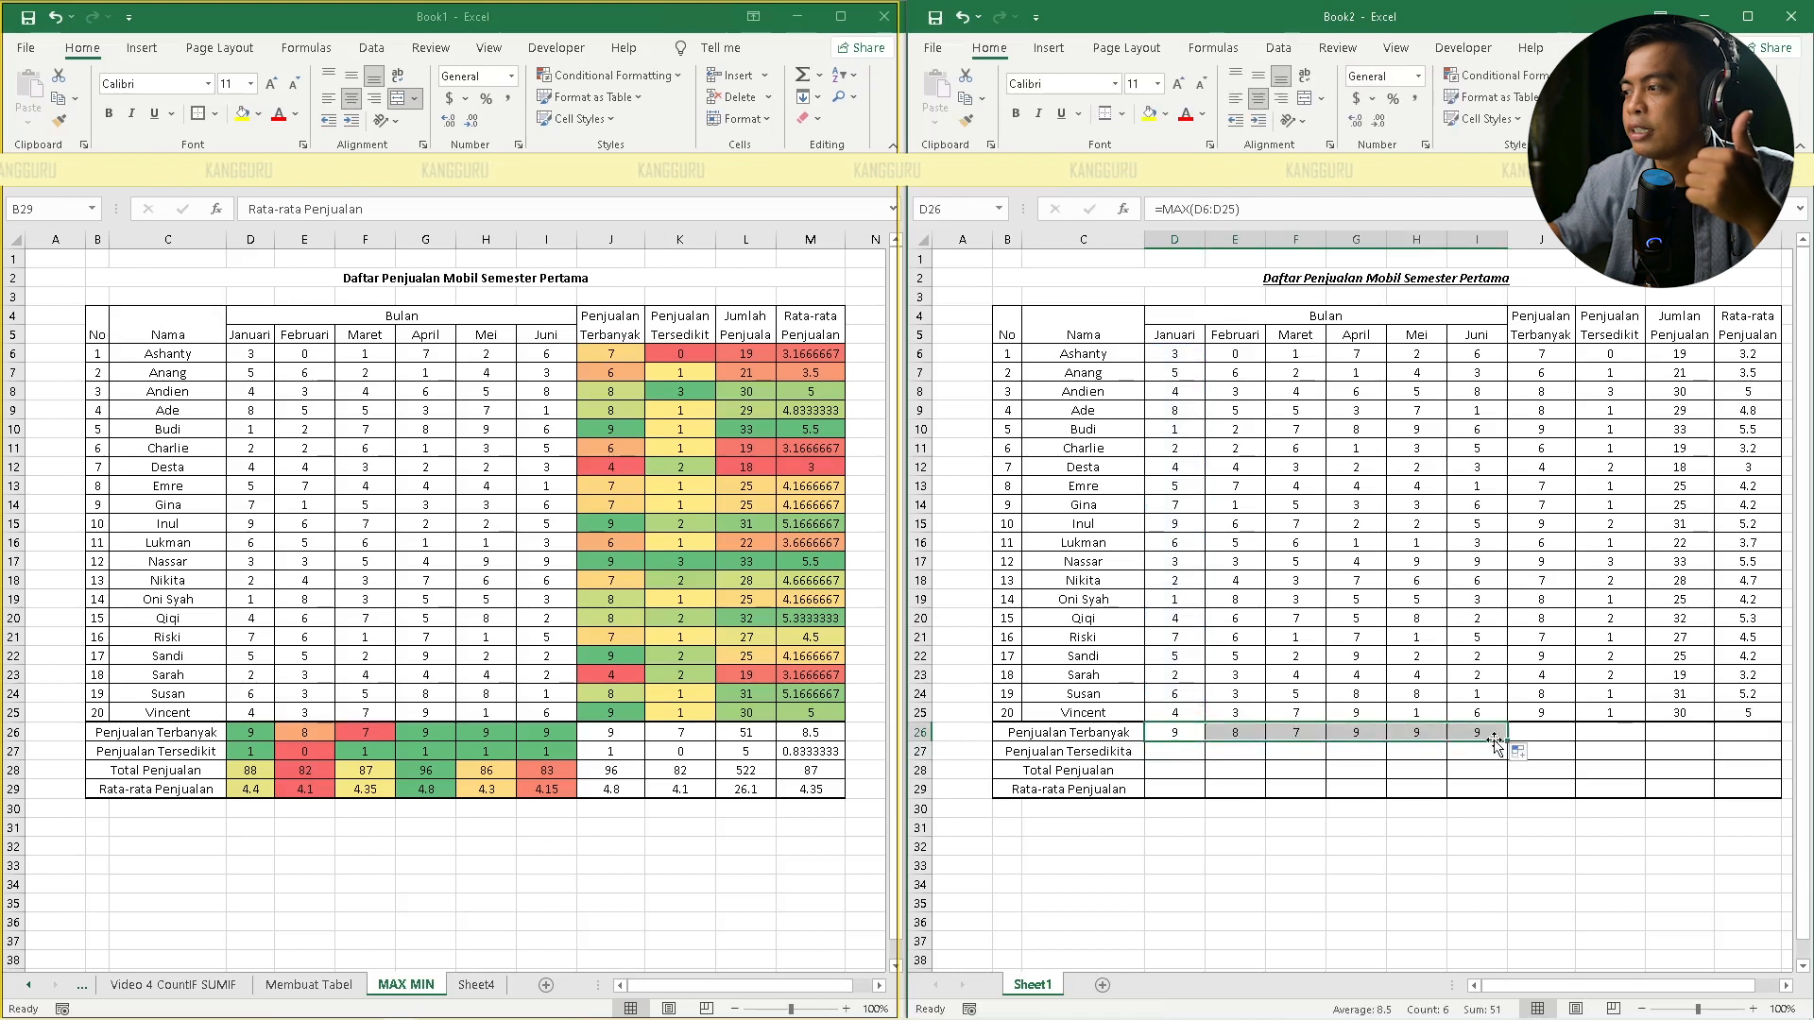
left_click(1463, 789)
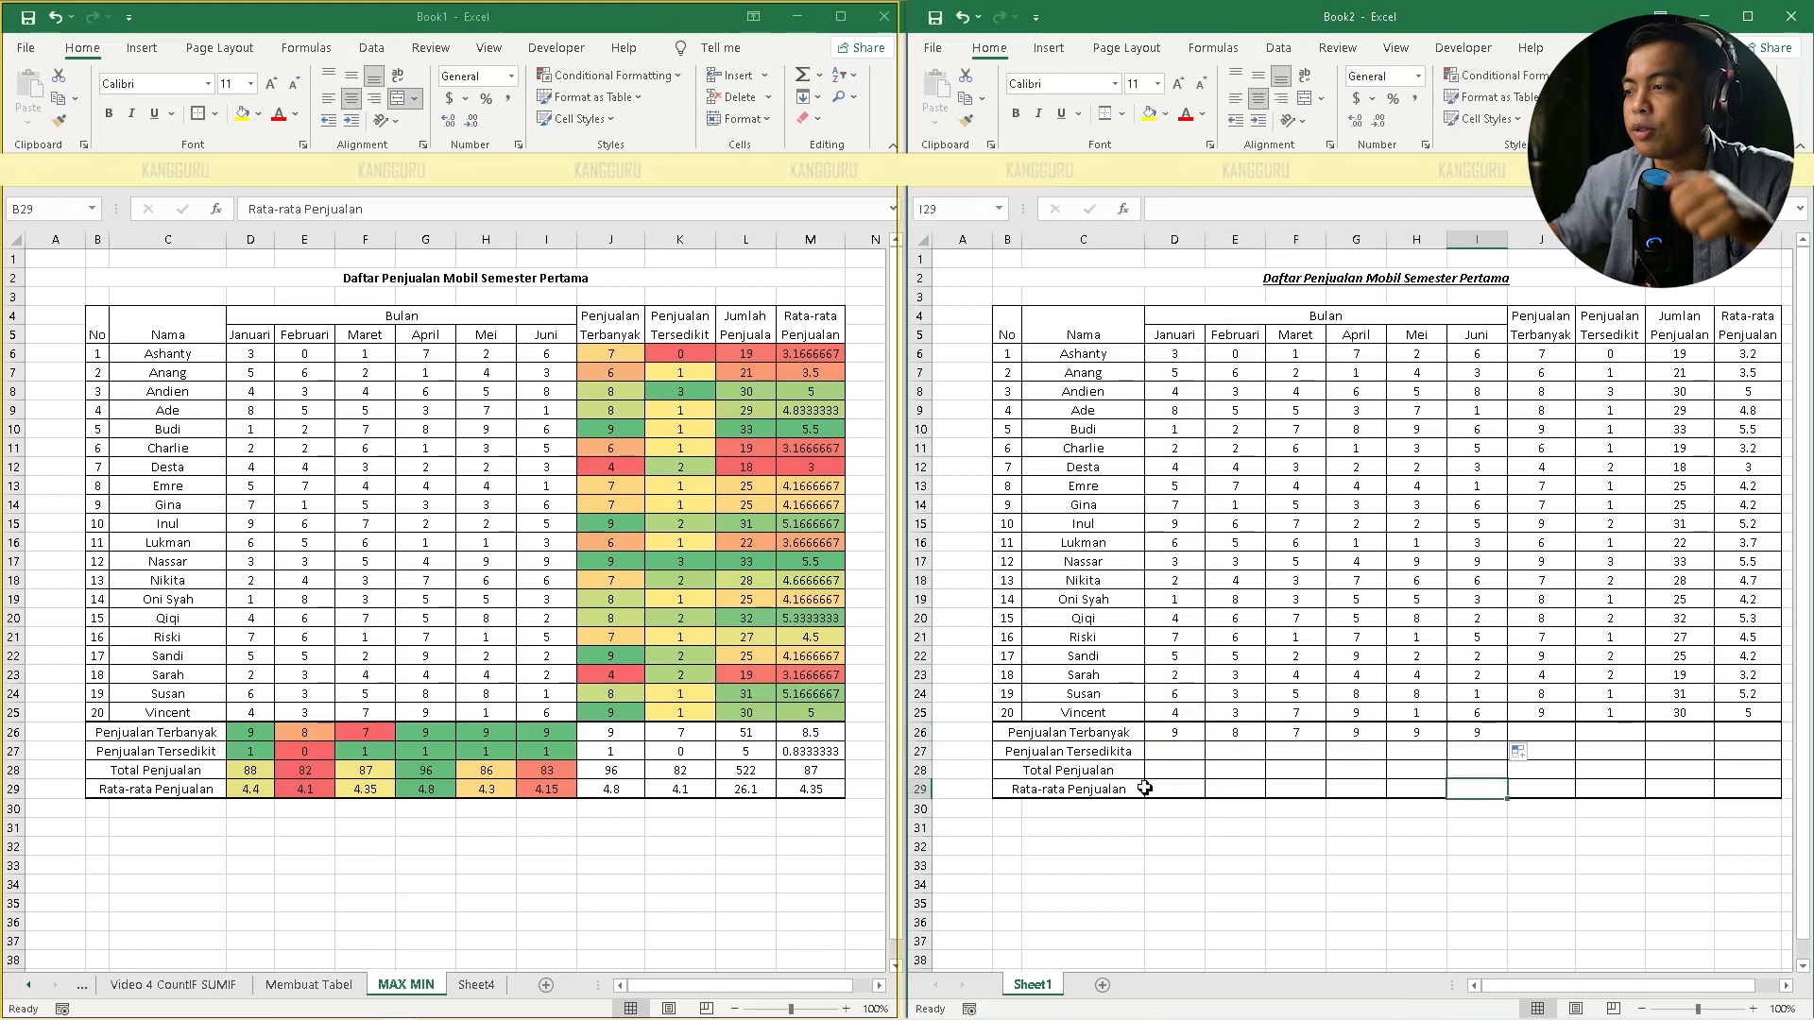
Correct the misspelled row label in B27 to "Penjualan Tersedikit"
left_click(1167, 751)
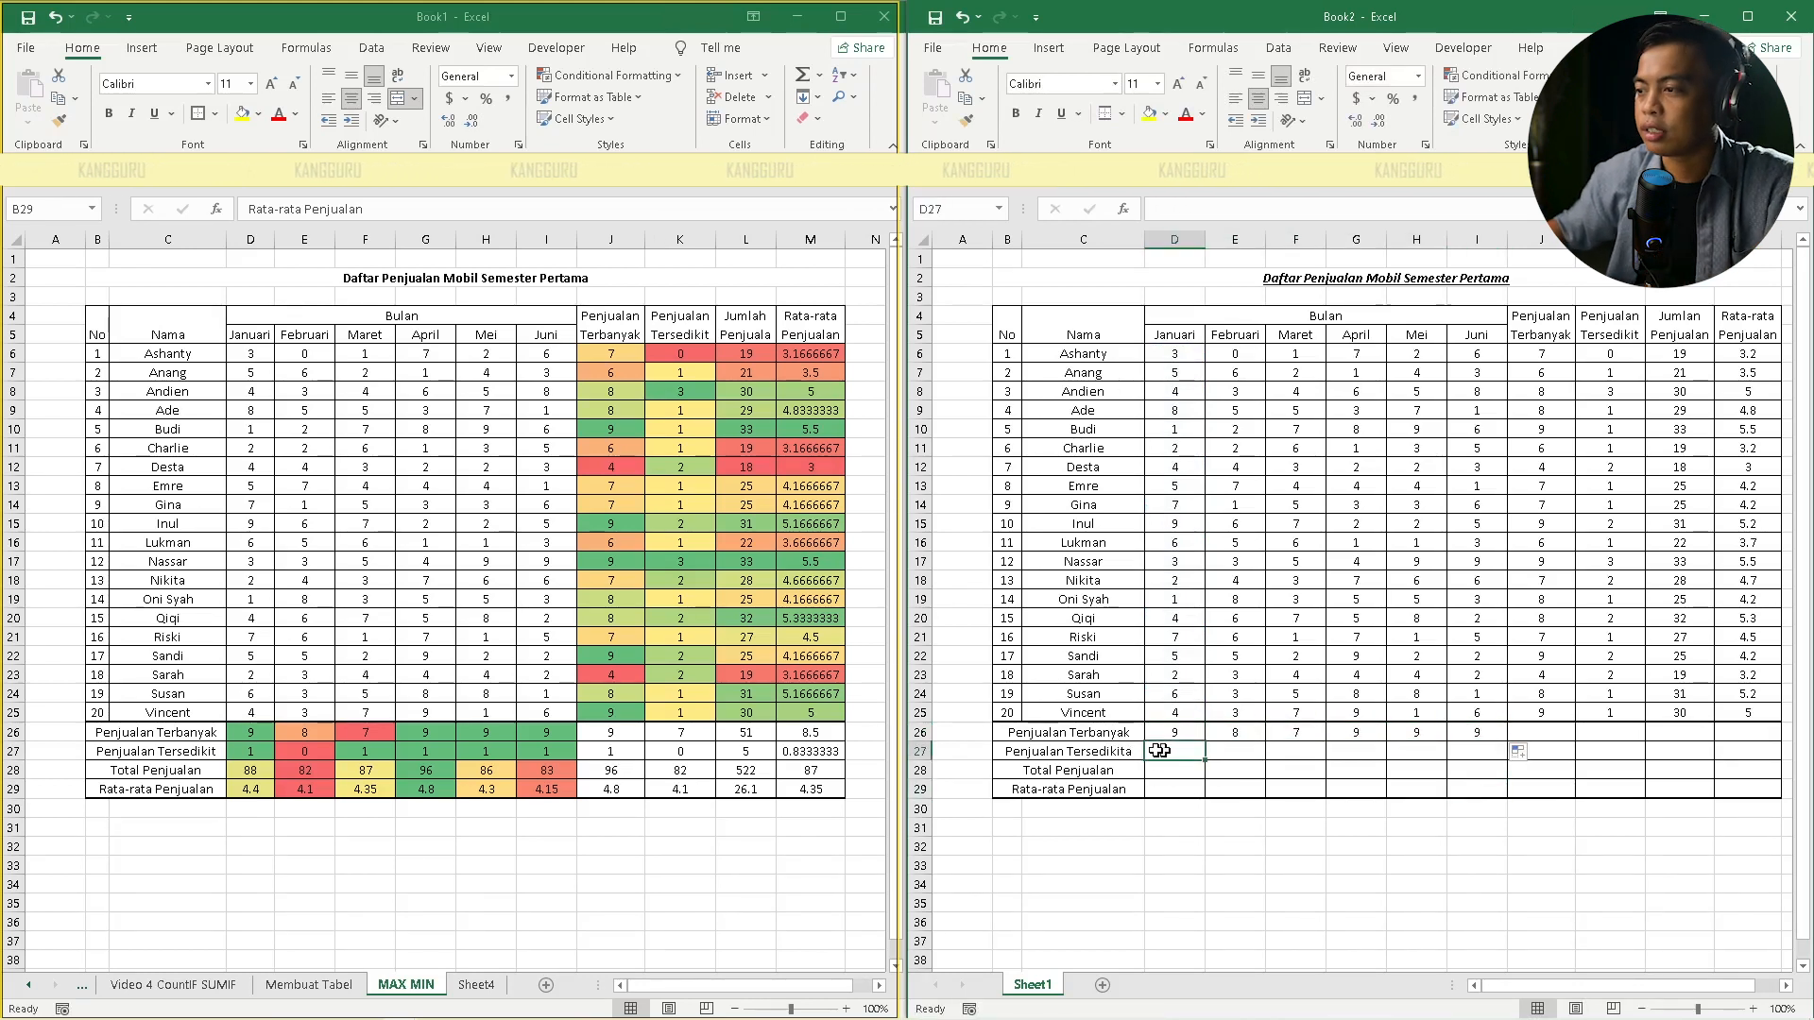
double_click(1147, 751)
key("BackSpace")
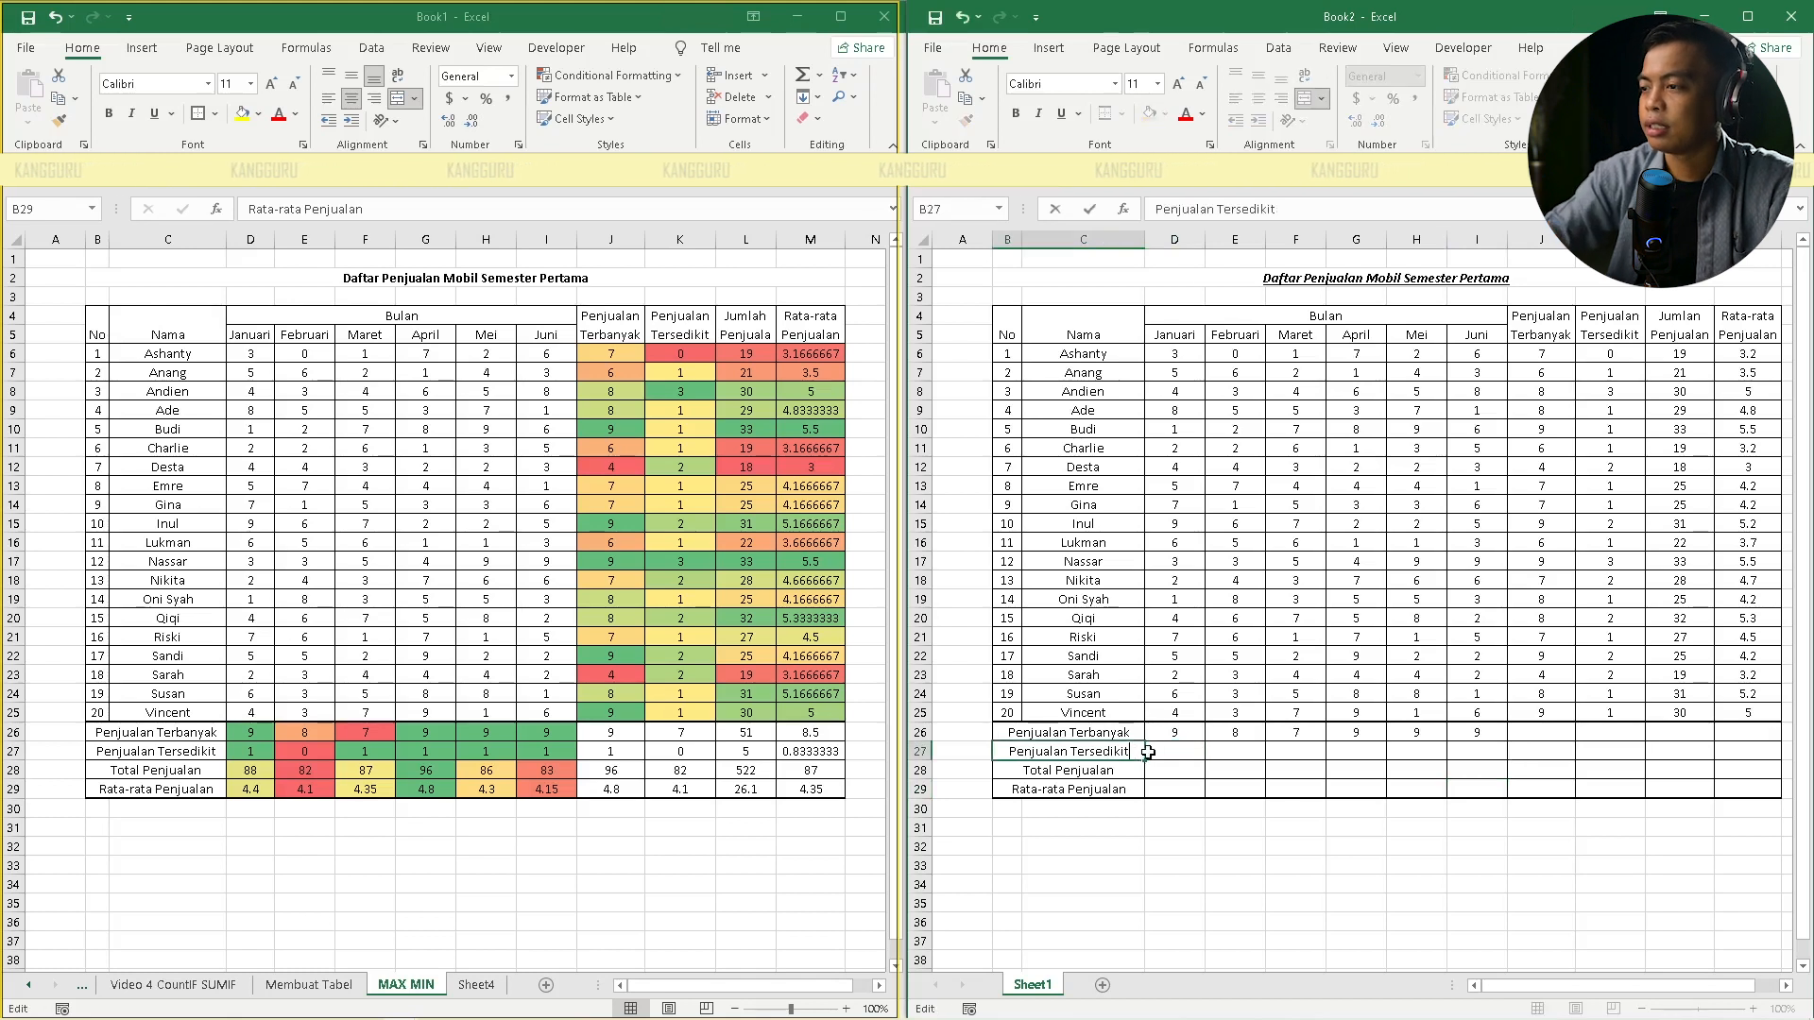
key("Return")
Enter =MIN(D6:D25) in cell D27 for "Penjualan Tersedikit" and fill it across through I27
left_click(1176, 753)
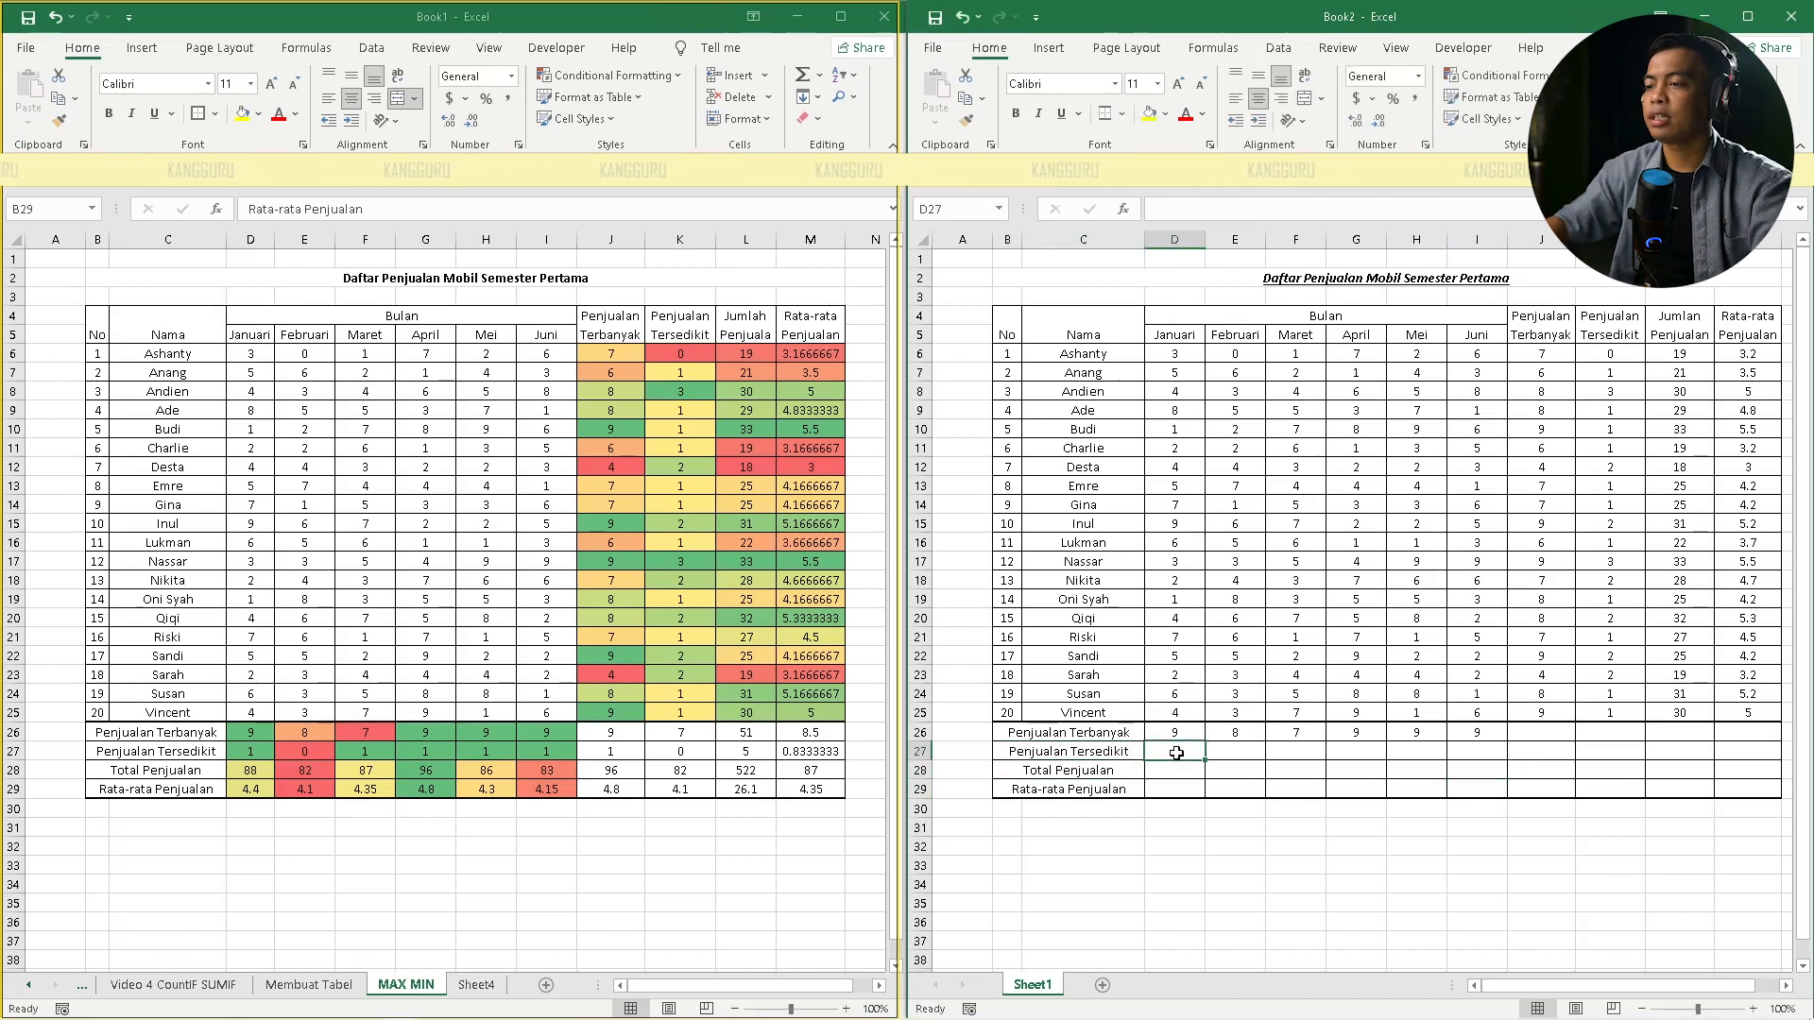
type("=MIN(")
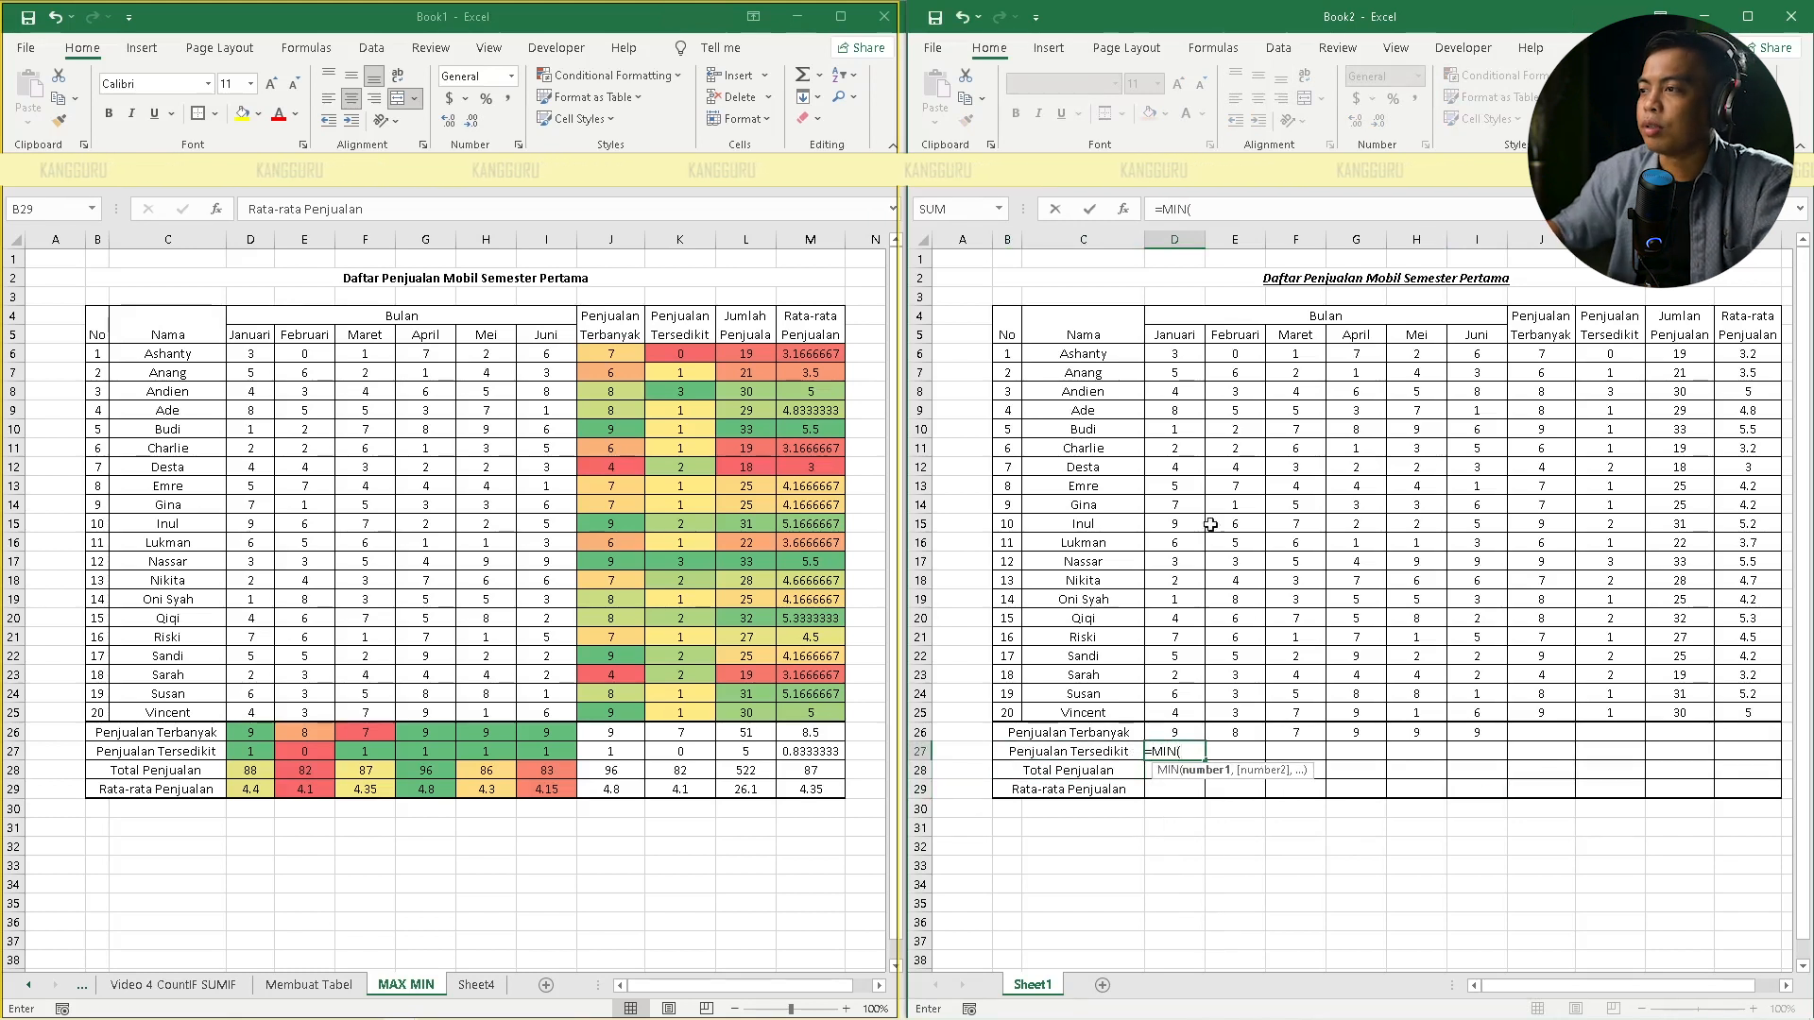
left_click_drag(1180, 357, 1173, 724)
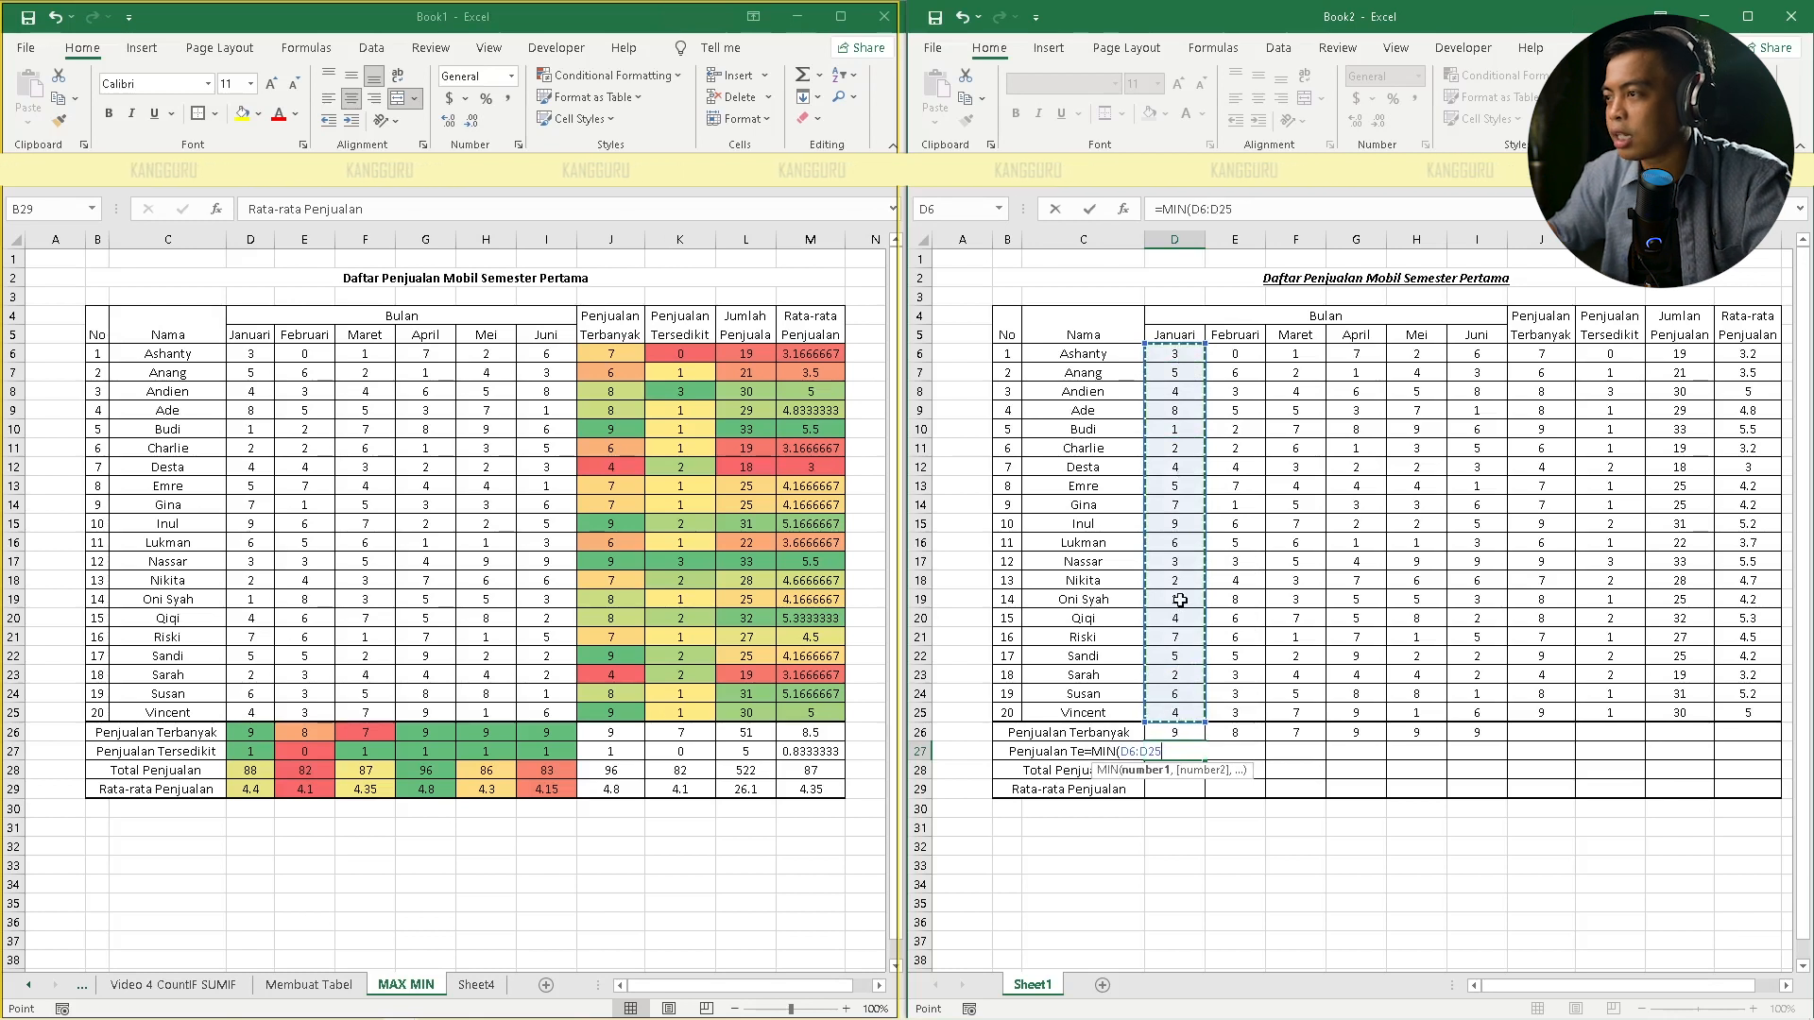
key("Return")
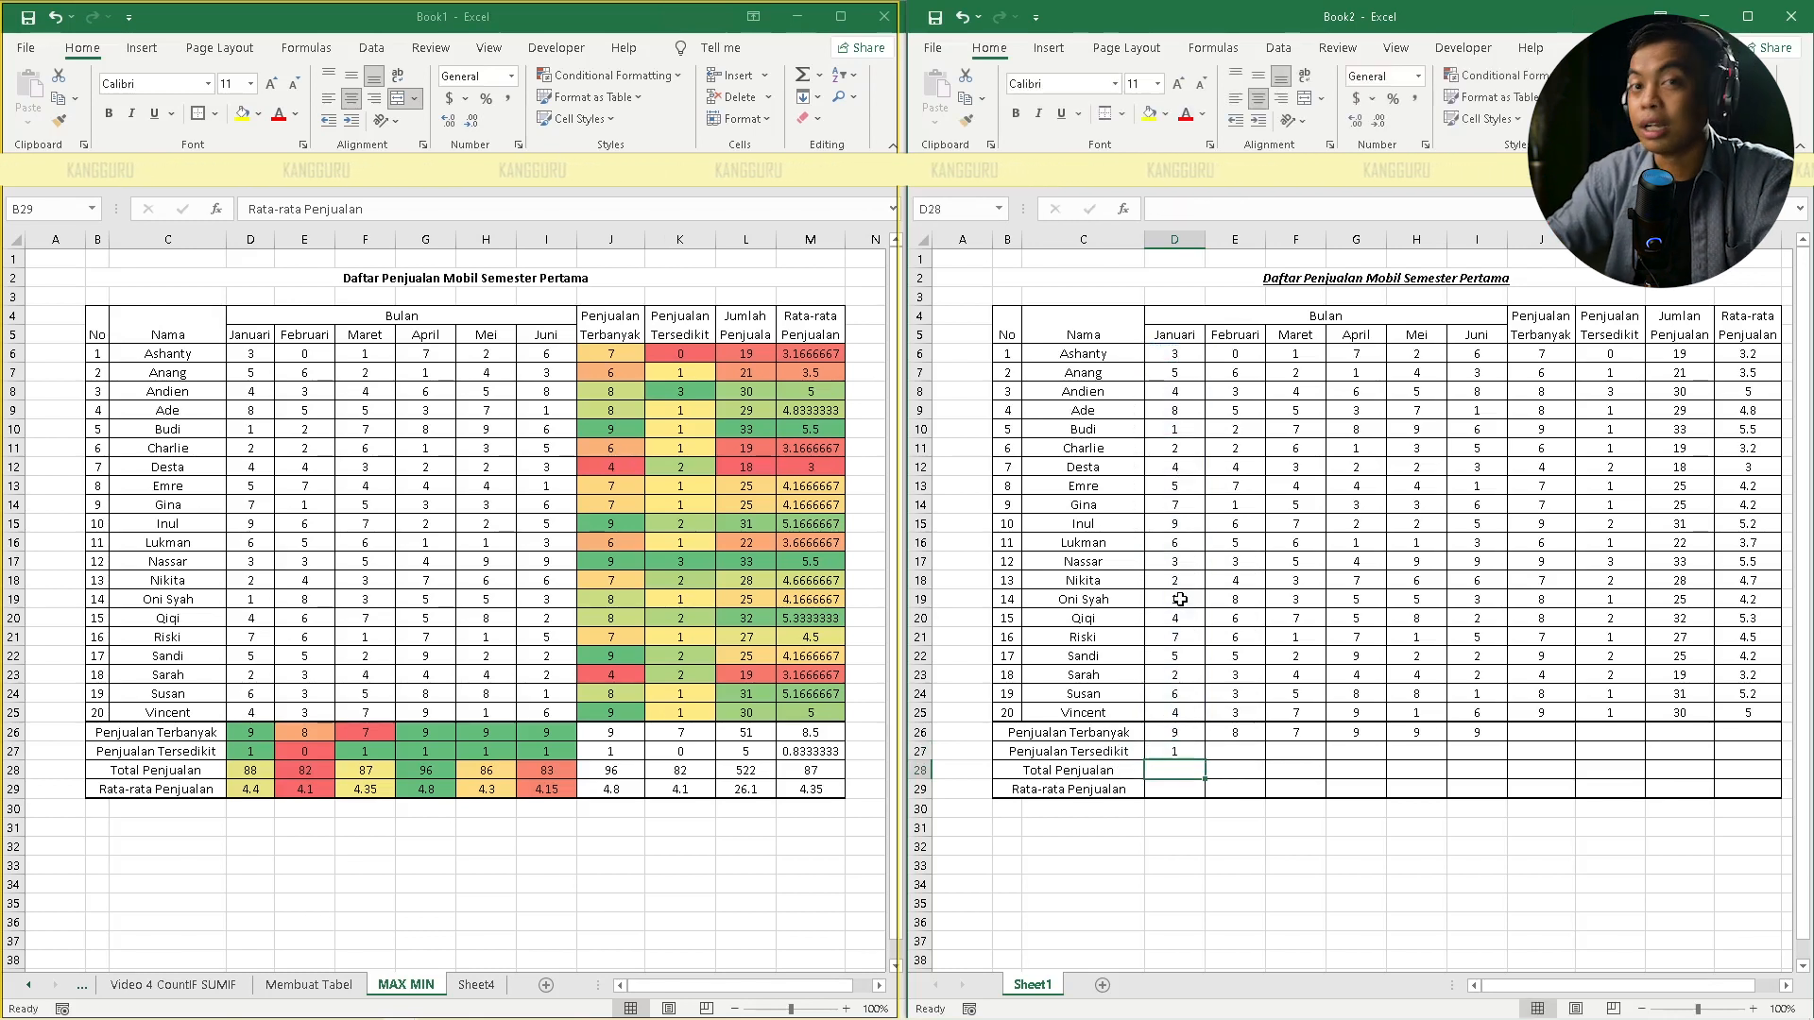
key("Up")
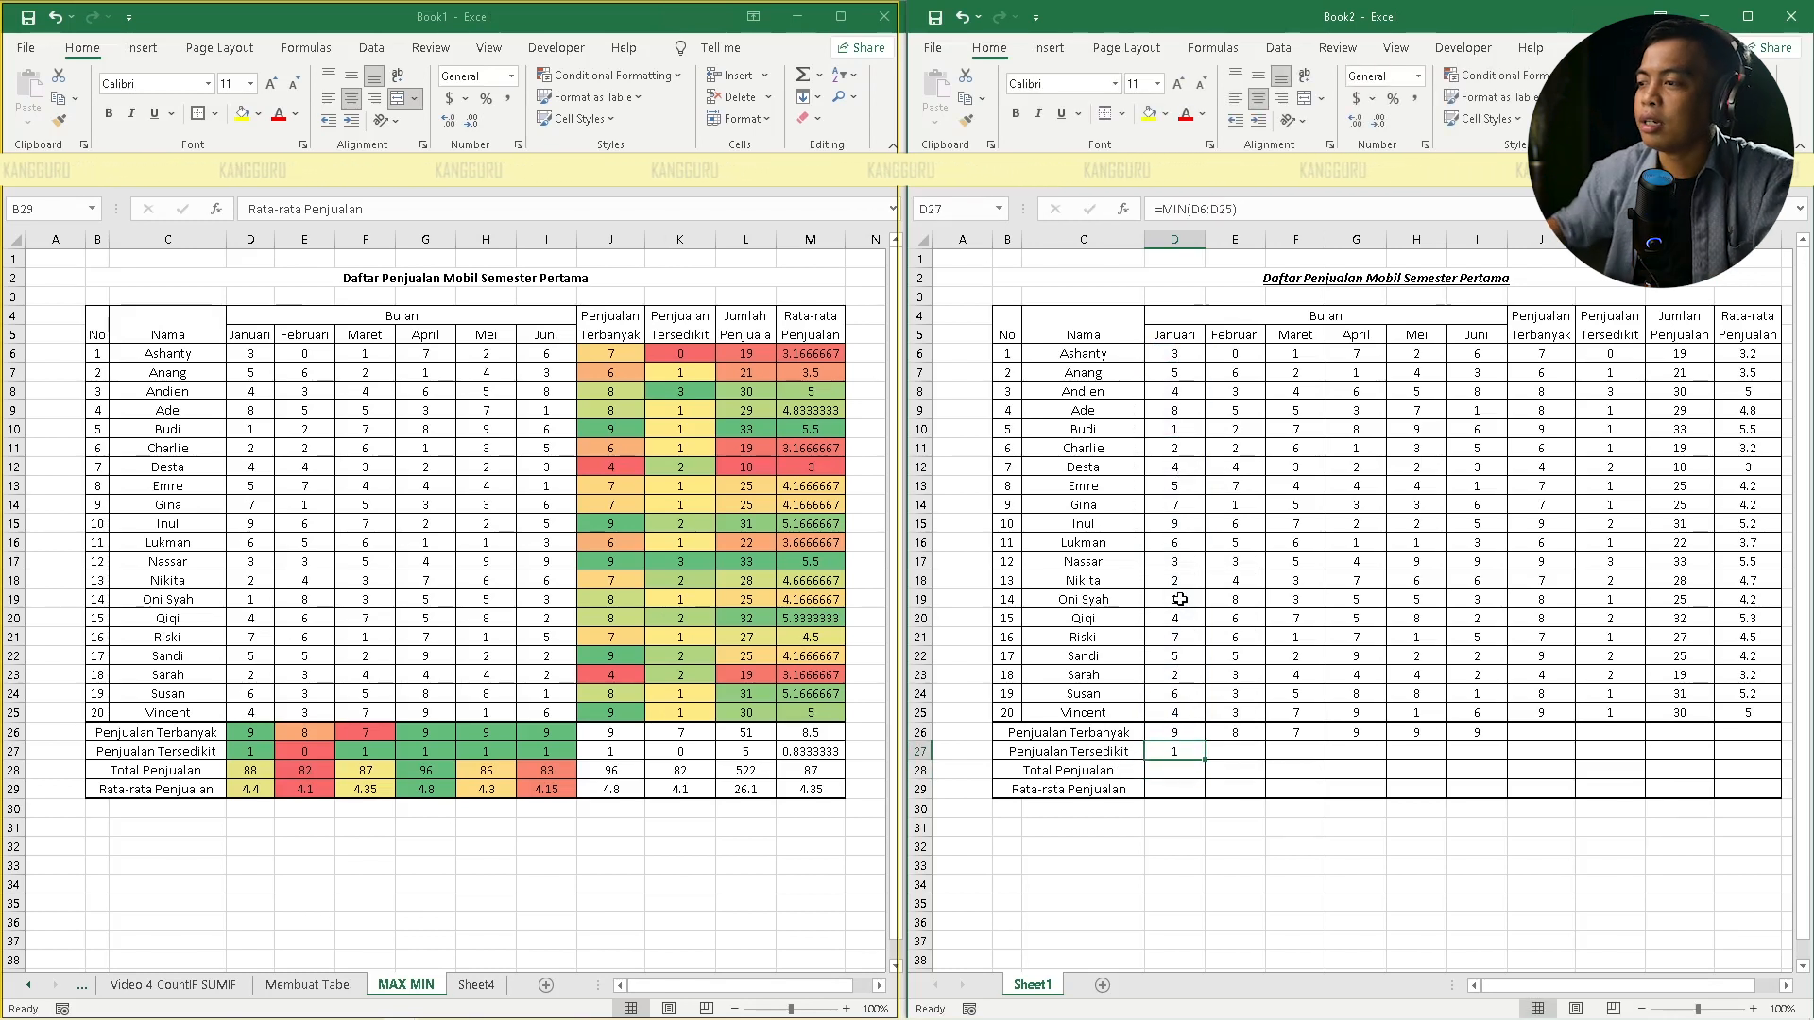
left_click_drag(1205, 760, 1485, 763)
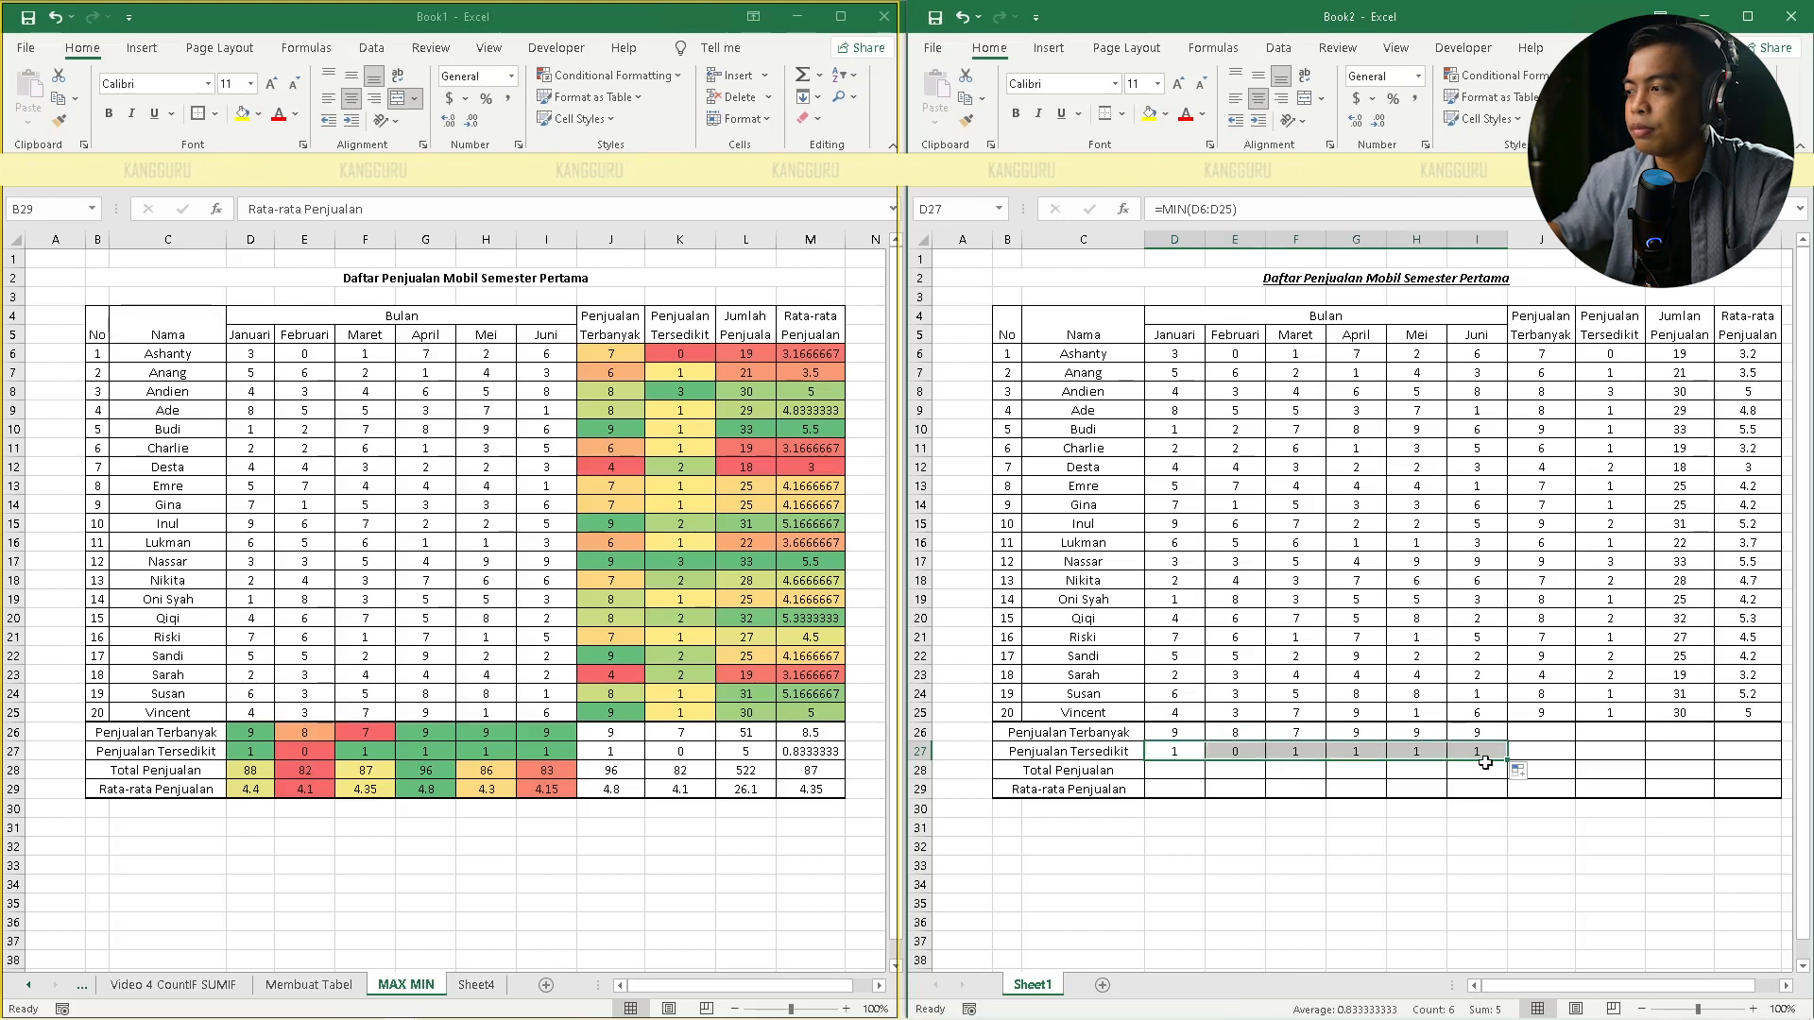
Enter =SUM(D6:D25) in cell D28 for "Total Penjualan" and fill it across through I28
left_click(1169, 774)
type("=SUM(")
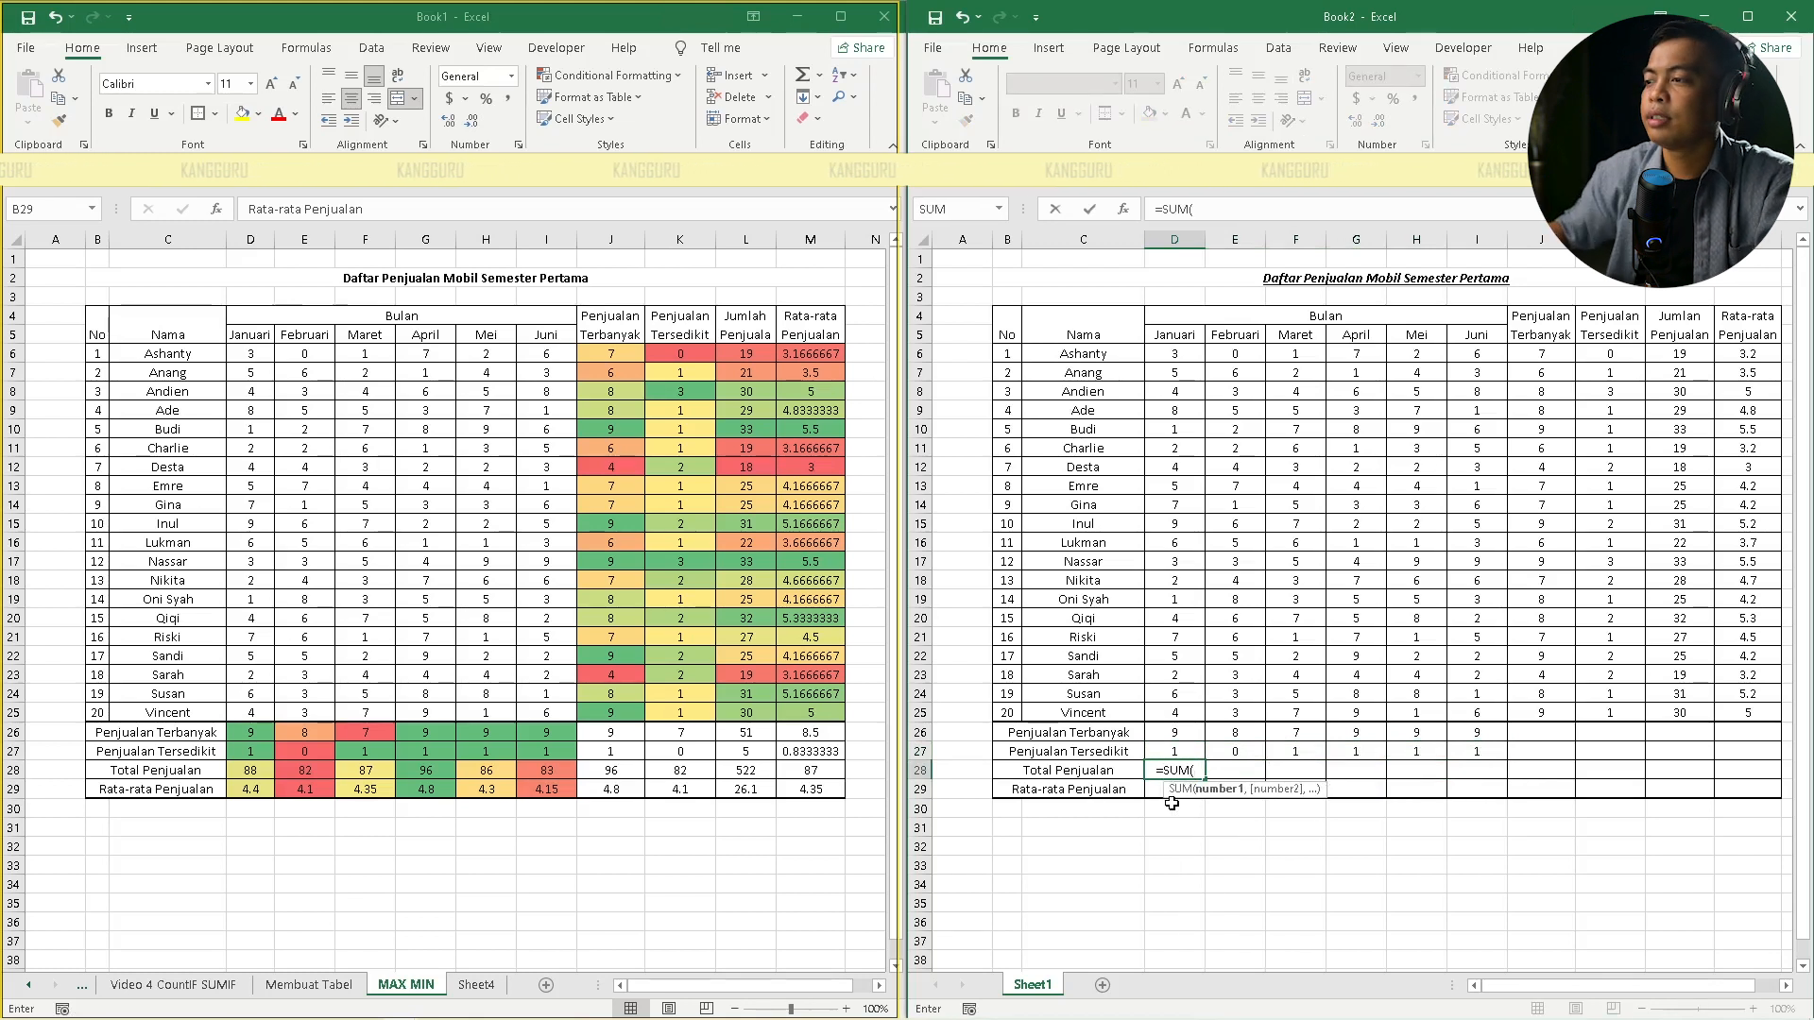
left_click_drag(1191, 355, 1193, 375)
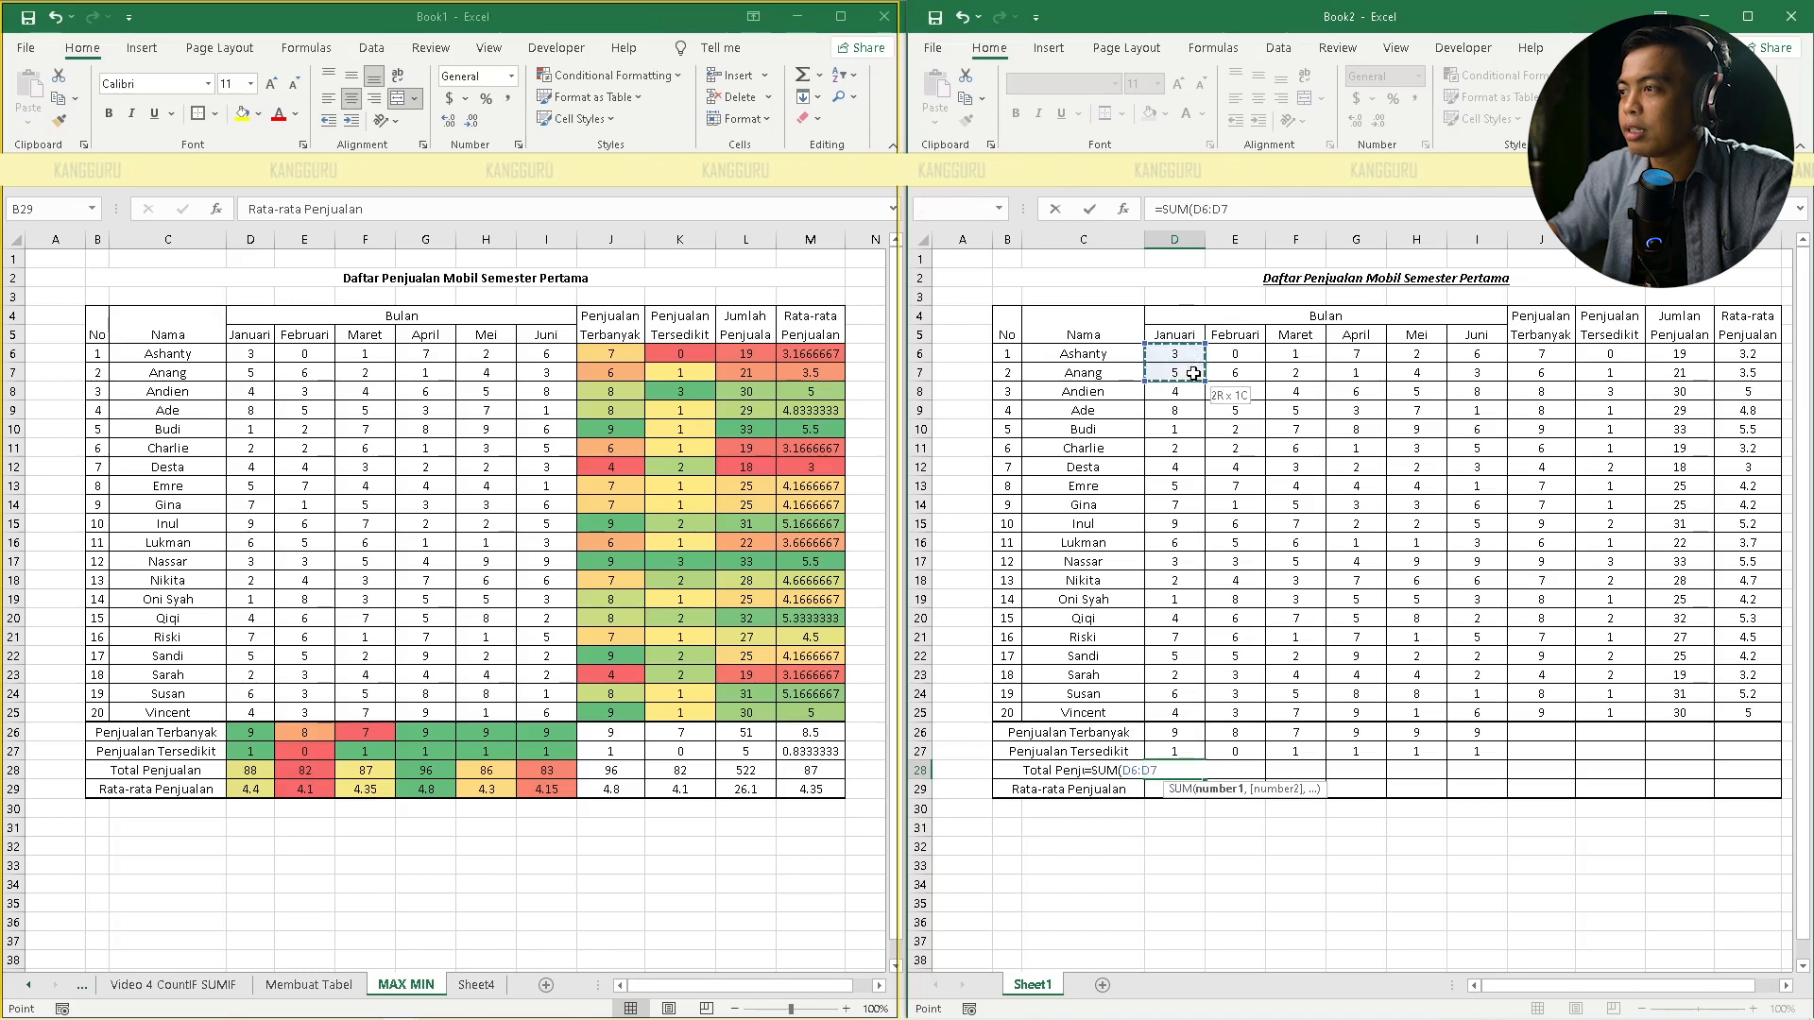
left_click_drag(1193, 374, 1194, 410)
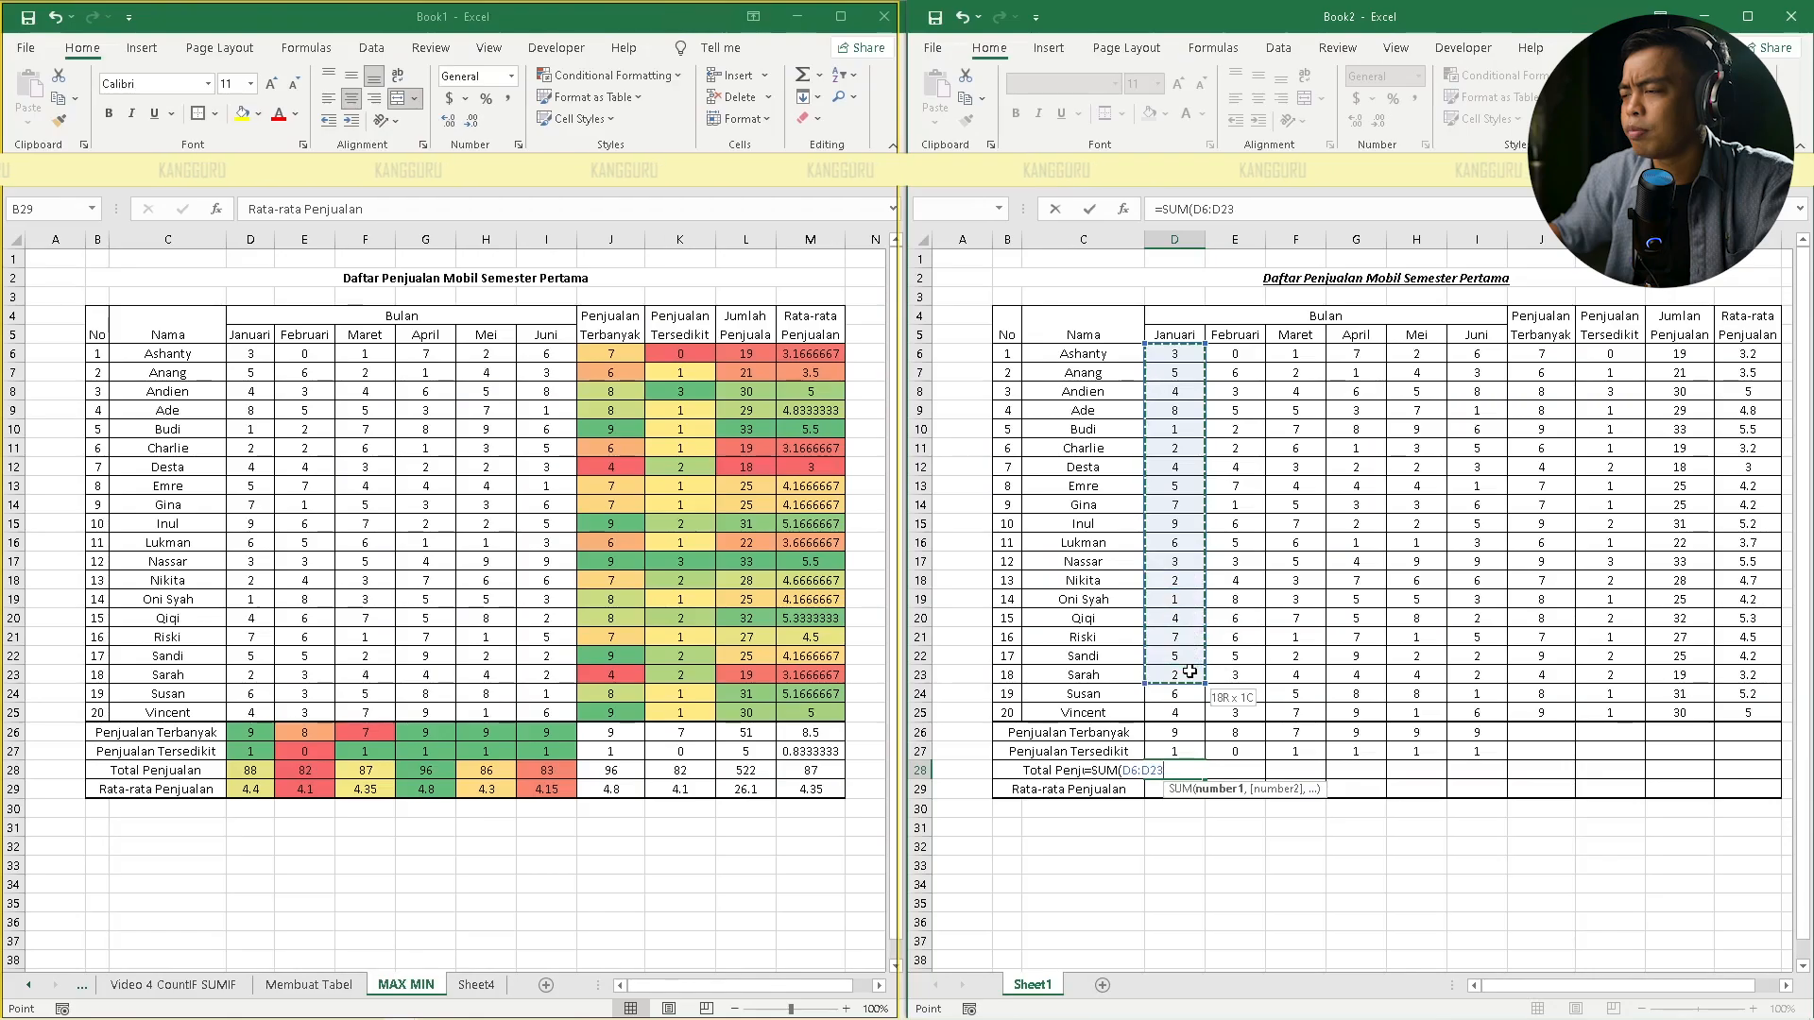
left_click_drag(1187, 677, 1189, 711)
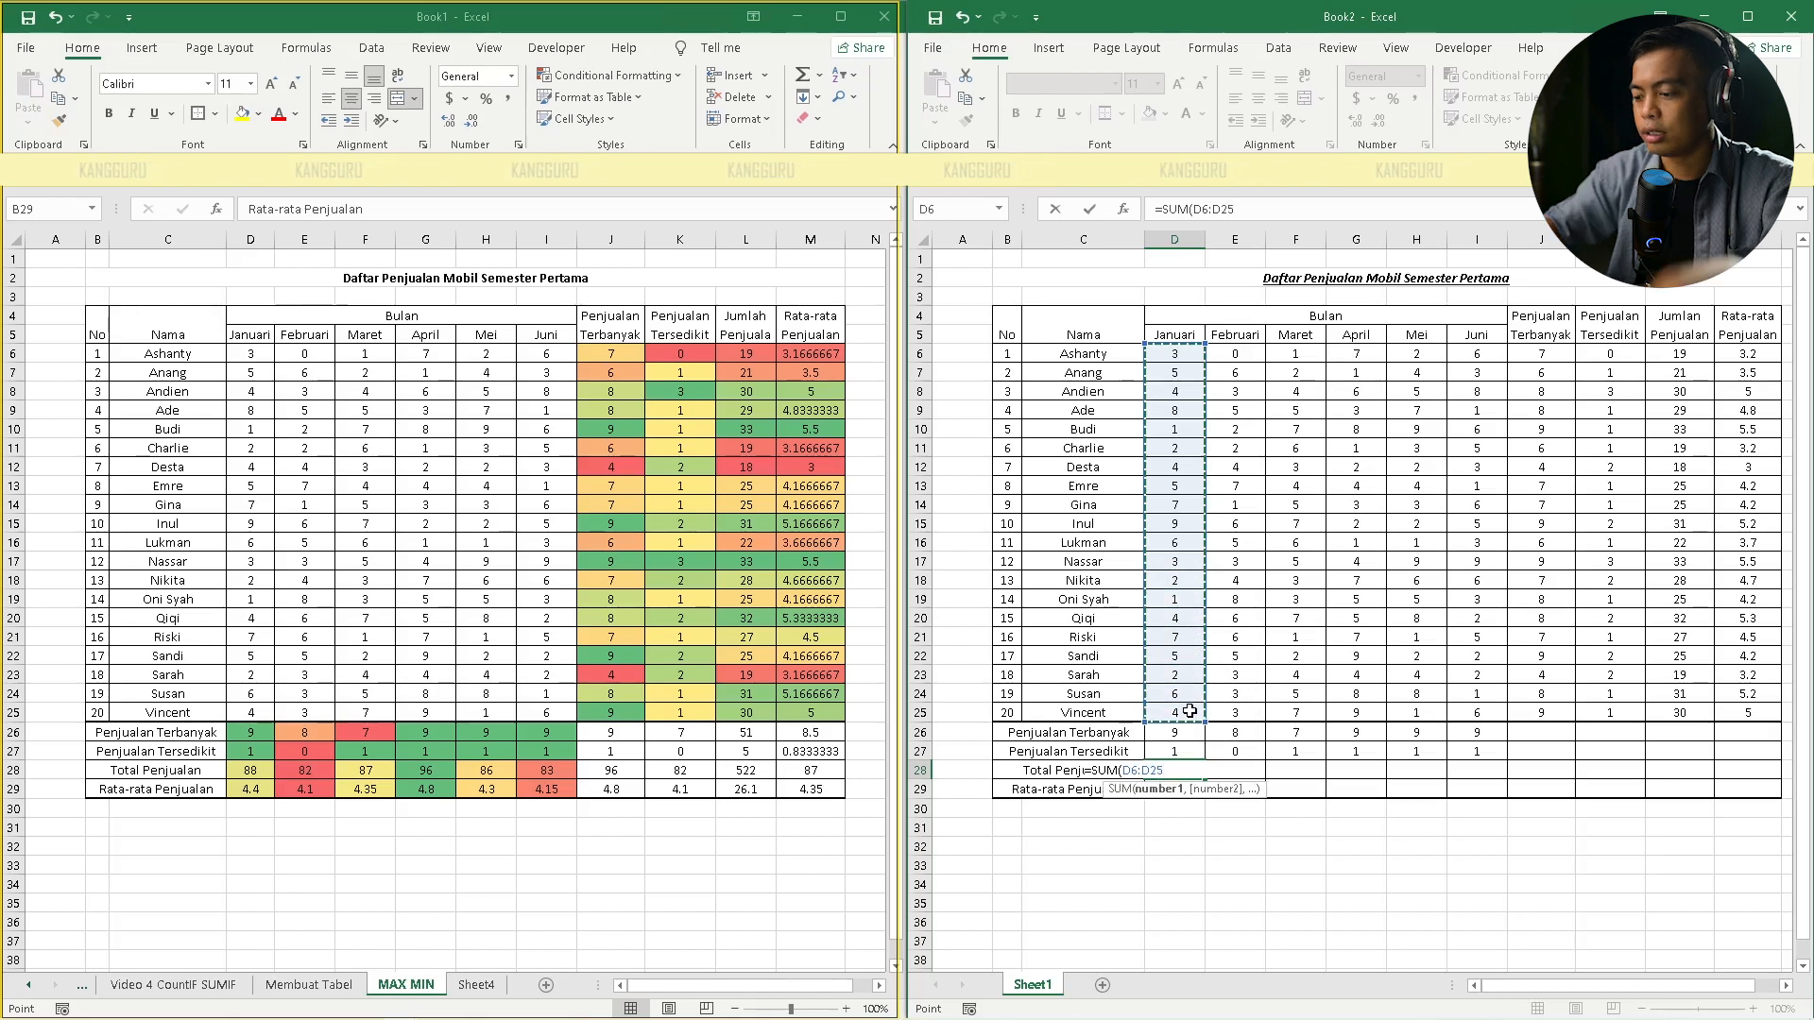
key("Return")
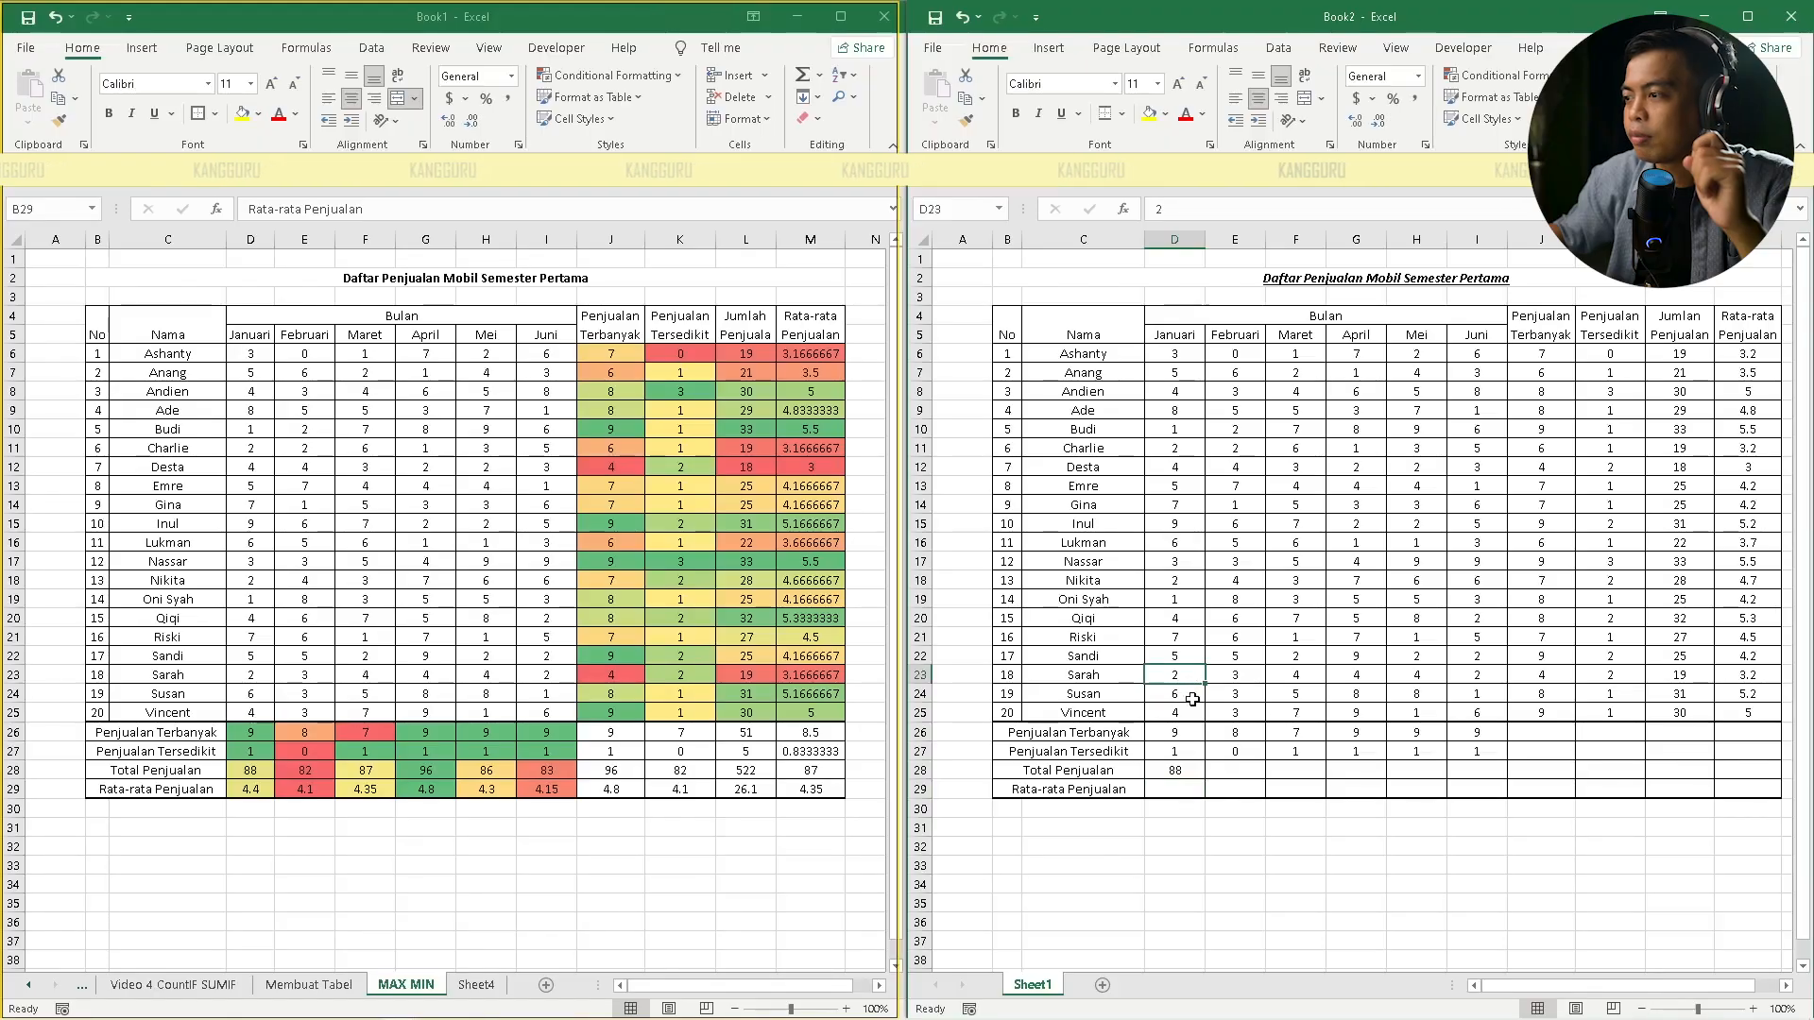
left_click(1192, 718)
left_click(1196, 770)
left_click_drag(1204, 780, 1507, 783)
Enter =AVERAGE(D6:D25) in cell D29 for "Rata-rata Penjualan" and fill it across through I29
left_click(1173, 794)
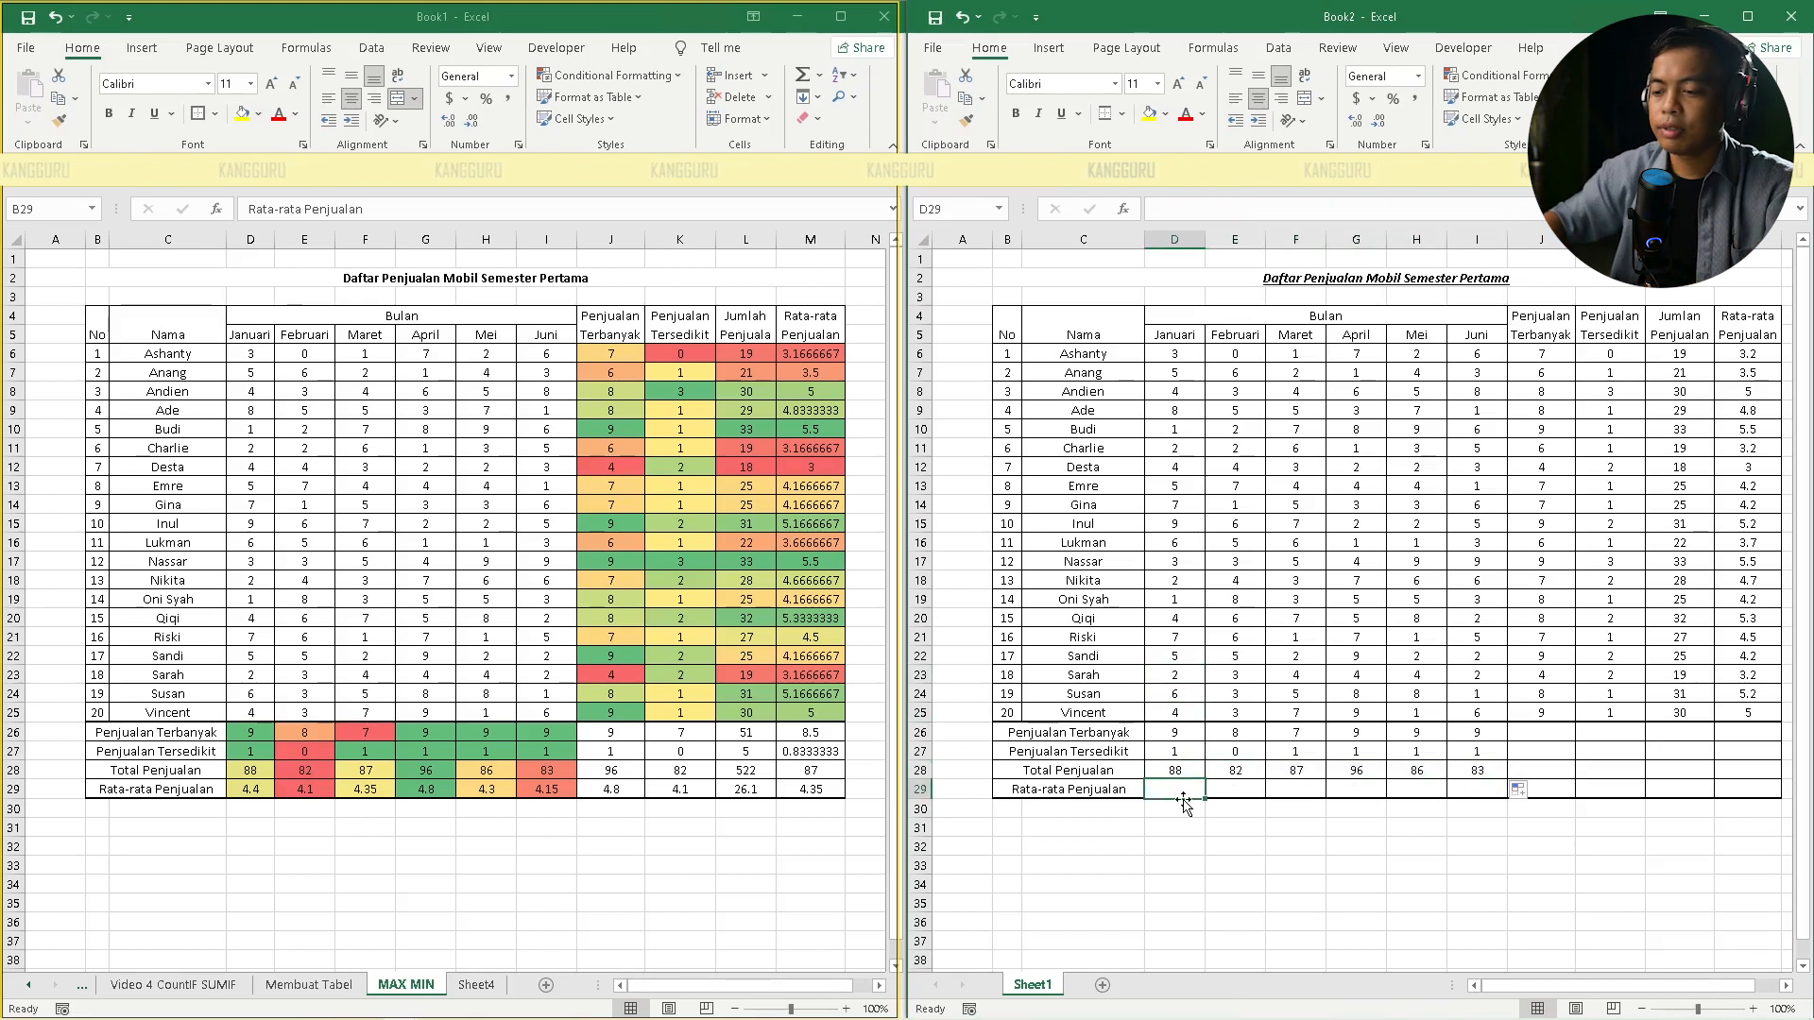
type("=AV")
key("Down")
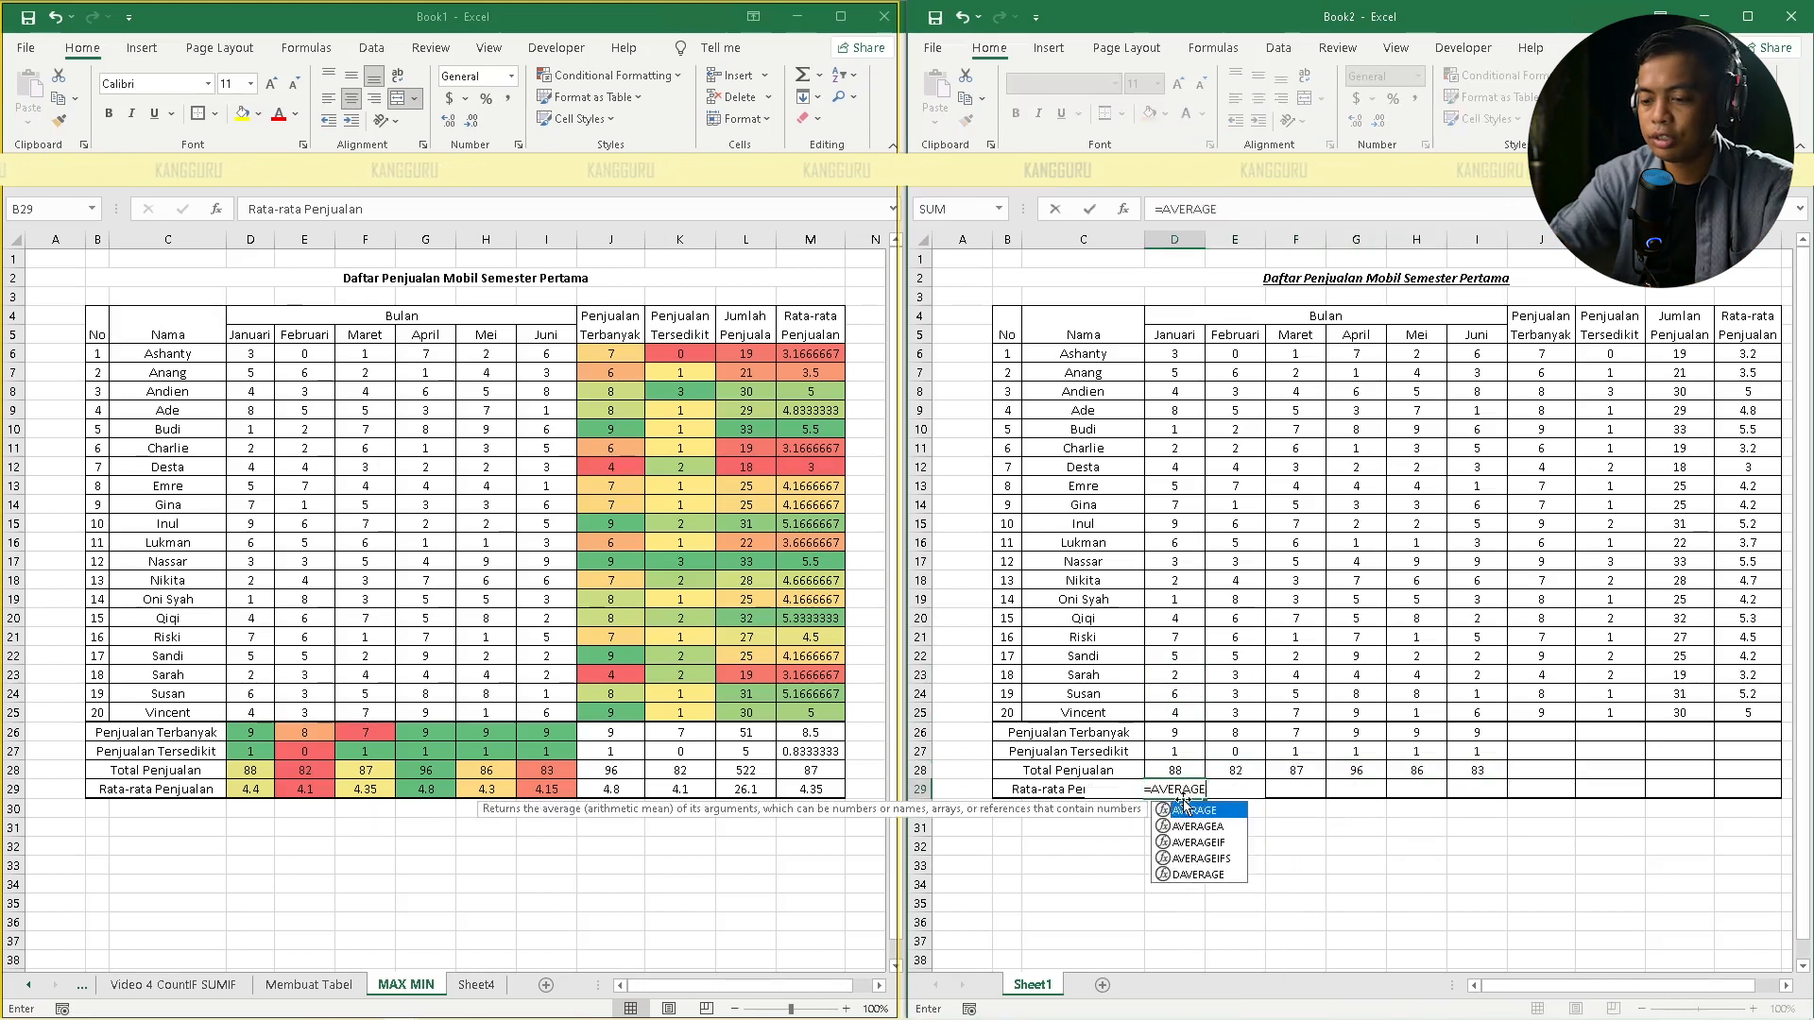
key("Tab")
left_click_drag(1177, 353, 1157, 715)
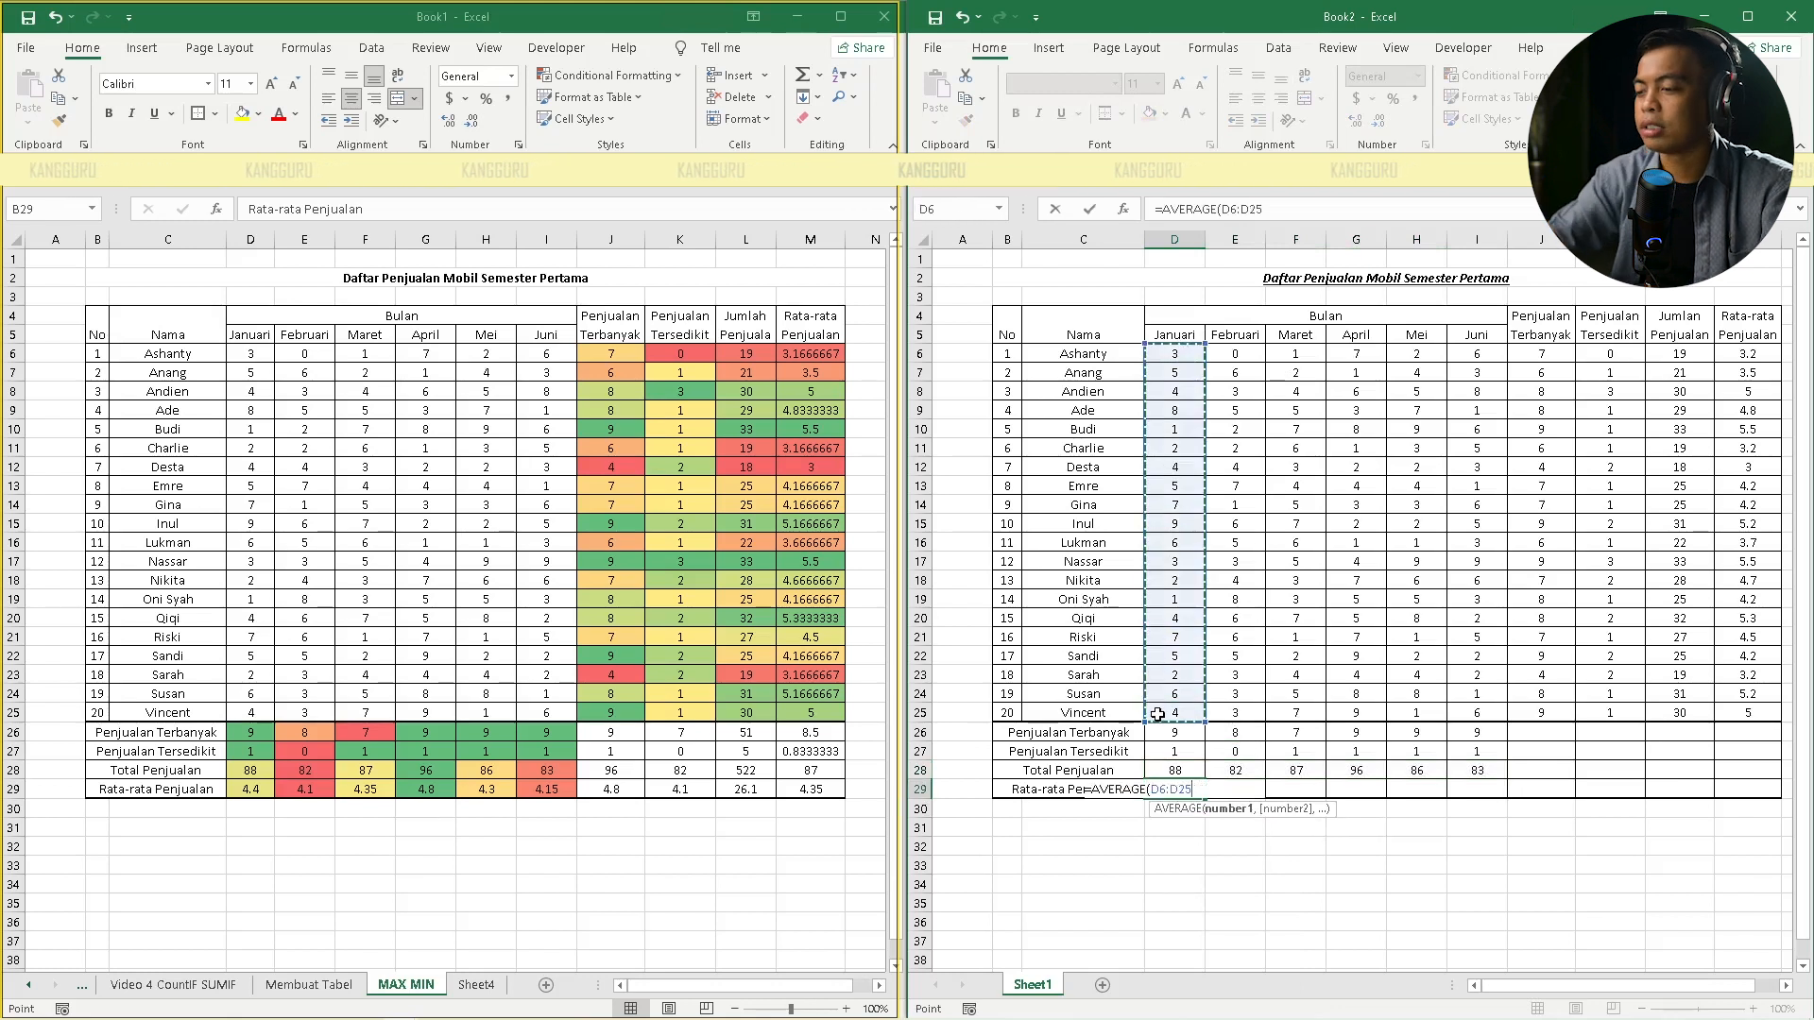
key("ctrl+Return")
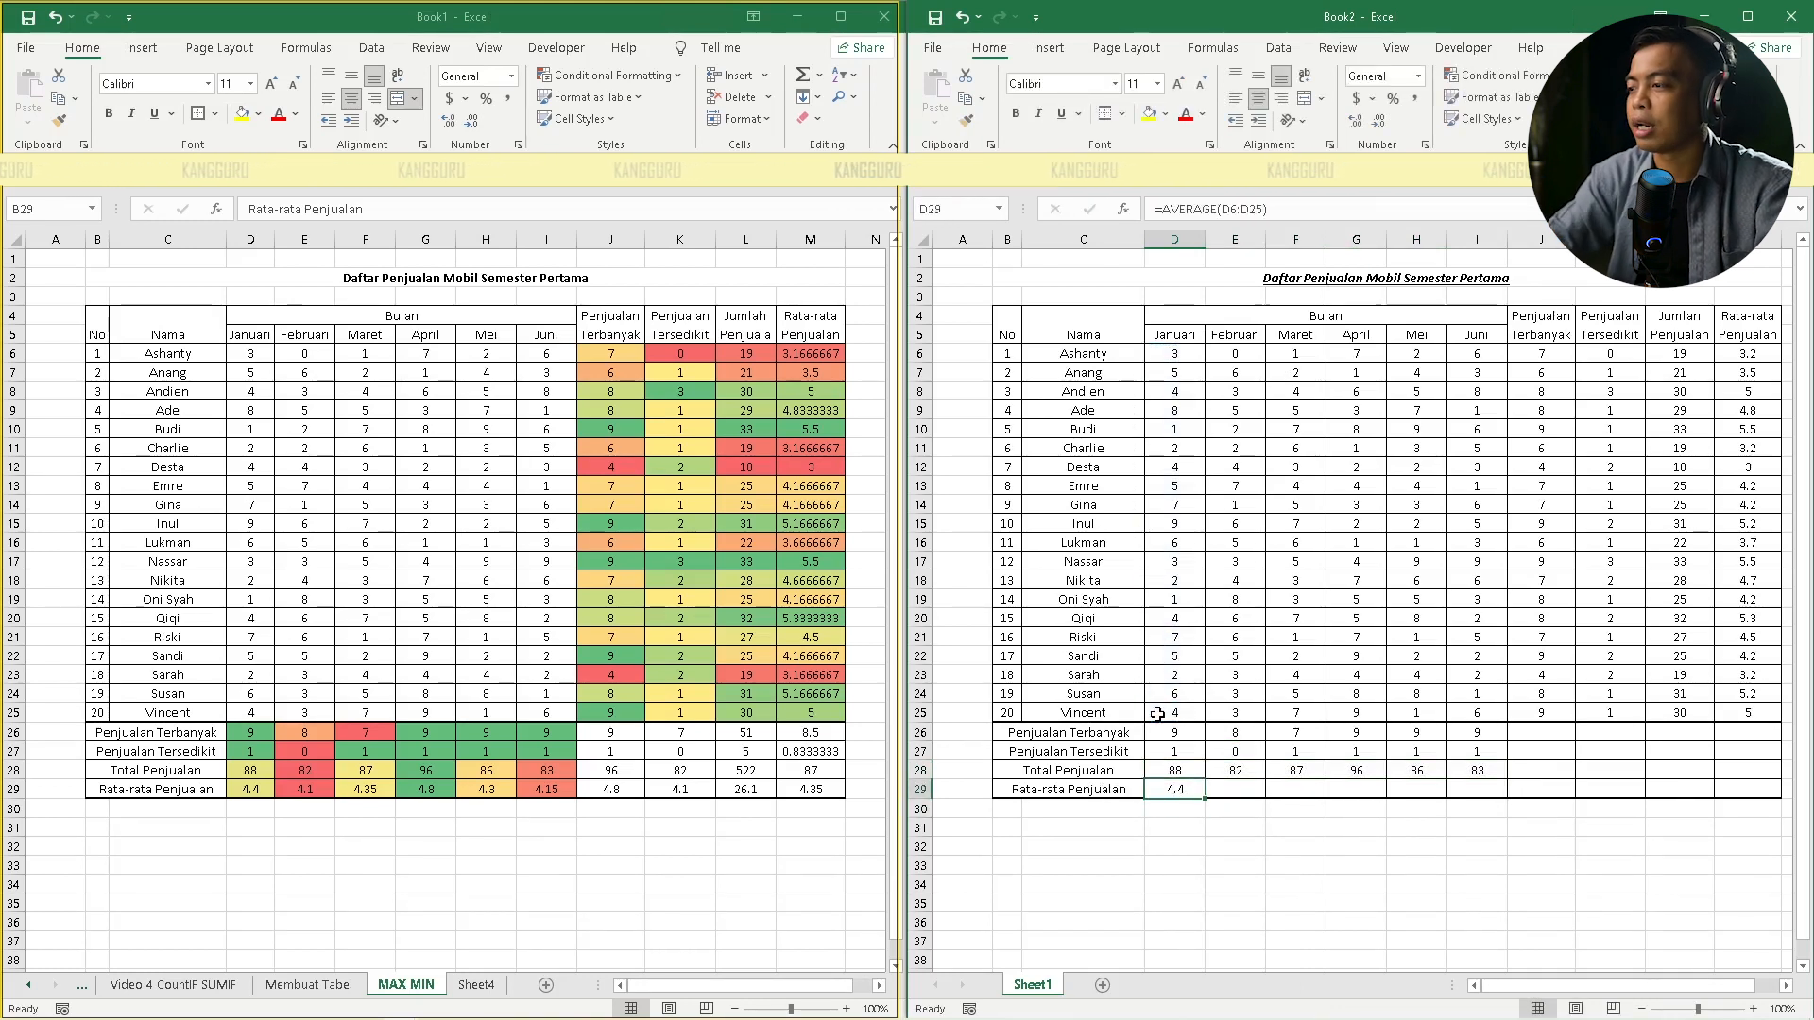
left_click_drag(1206, 799, 1488, 803)
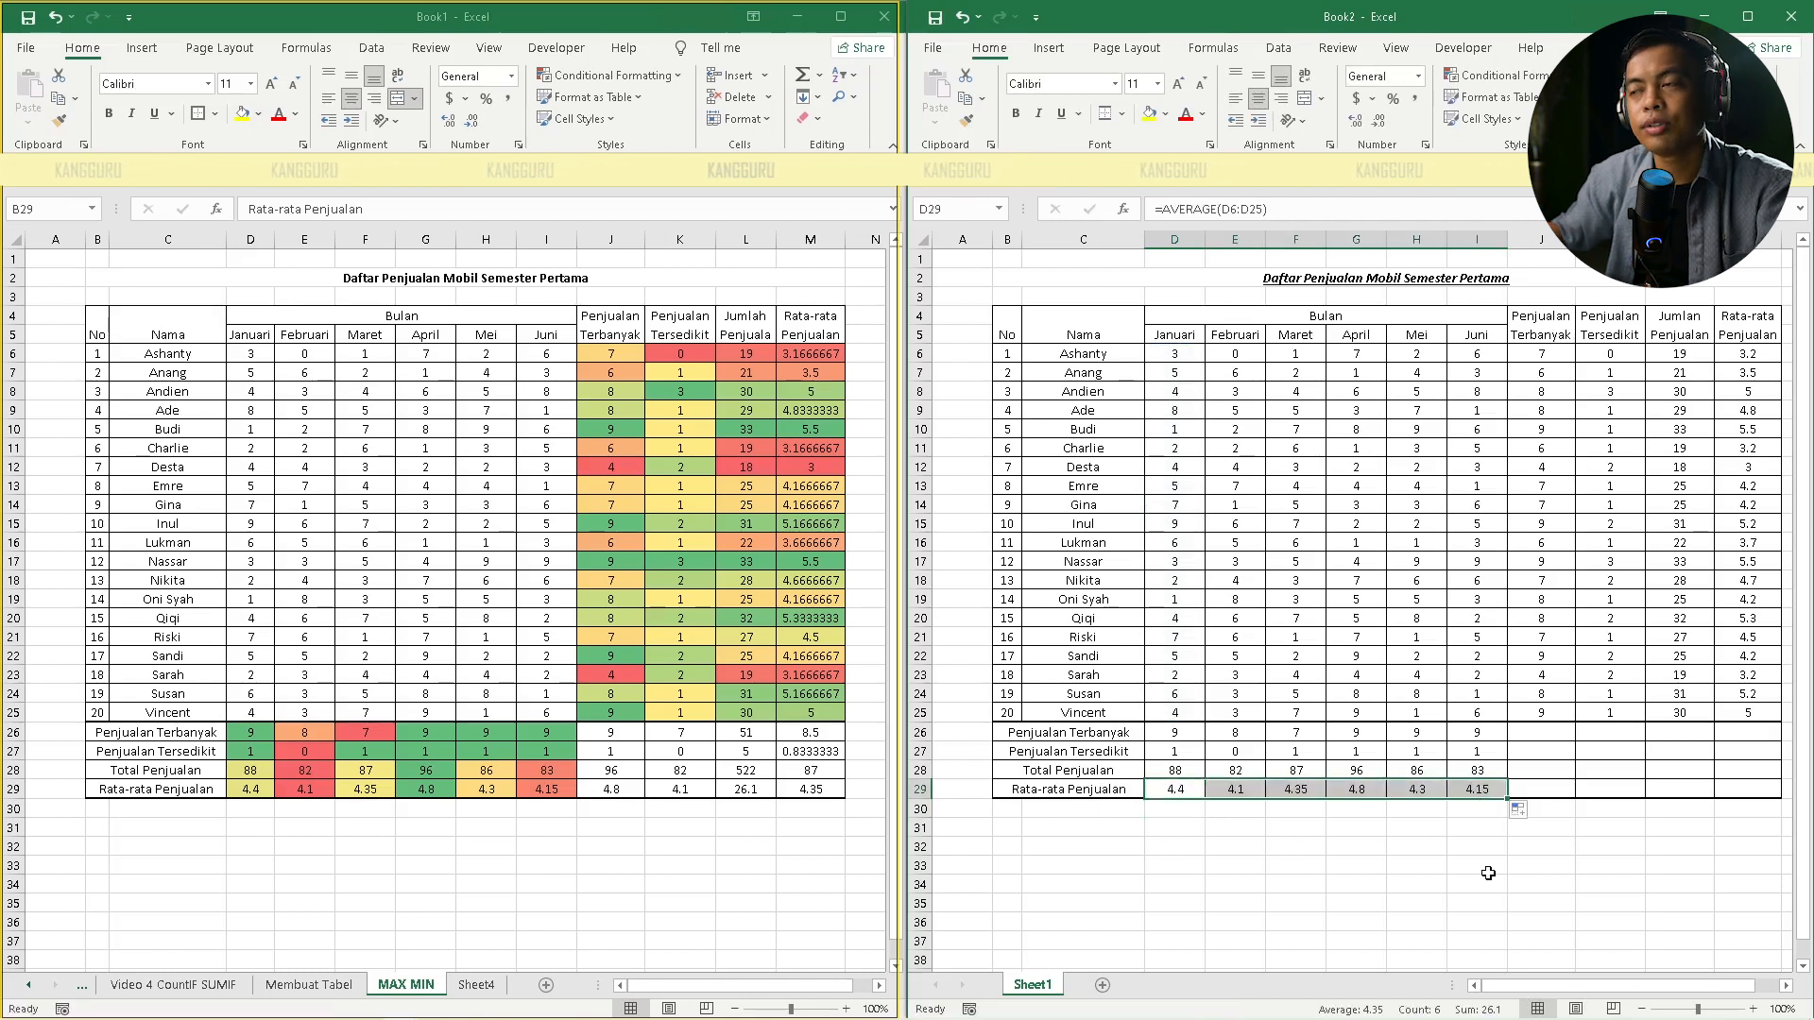
left_click(1488, 873)
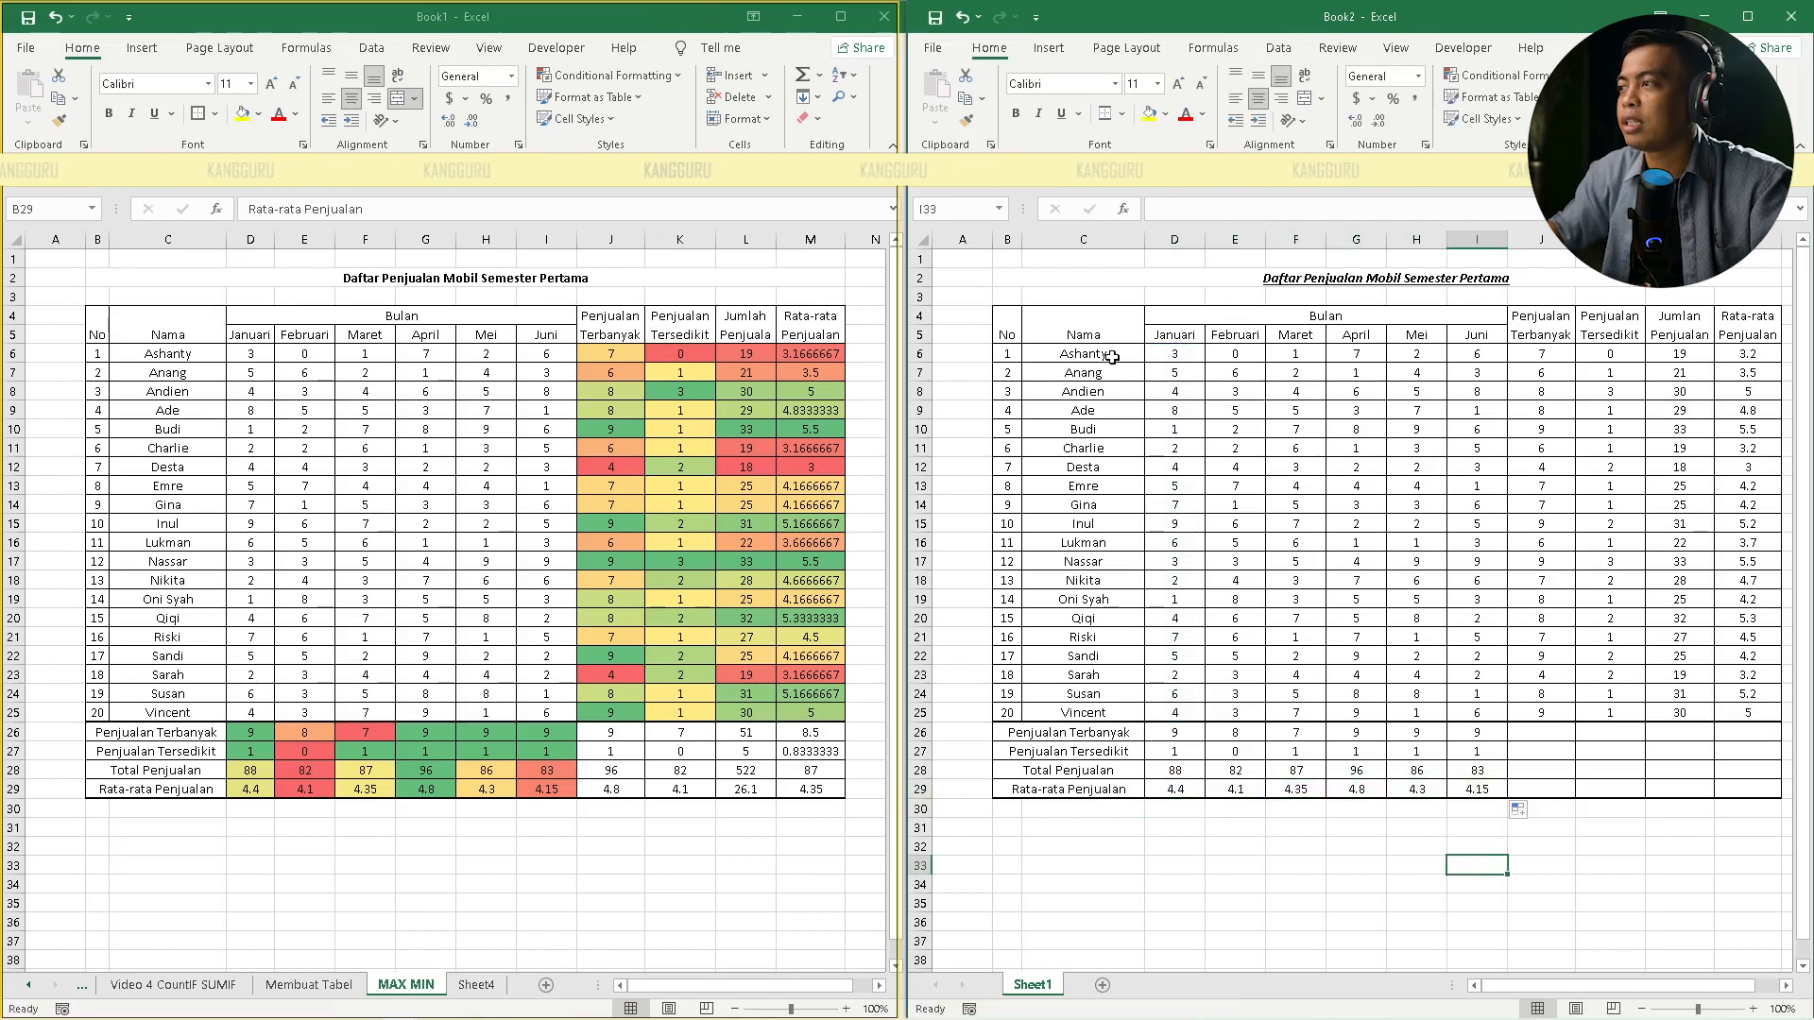
Review the row 6 summary formulas, the second salesperson's monthly sales in row 7, and the monthly MAX and MIN formulas in rows 26 and 27
left_click(1597, 356)
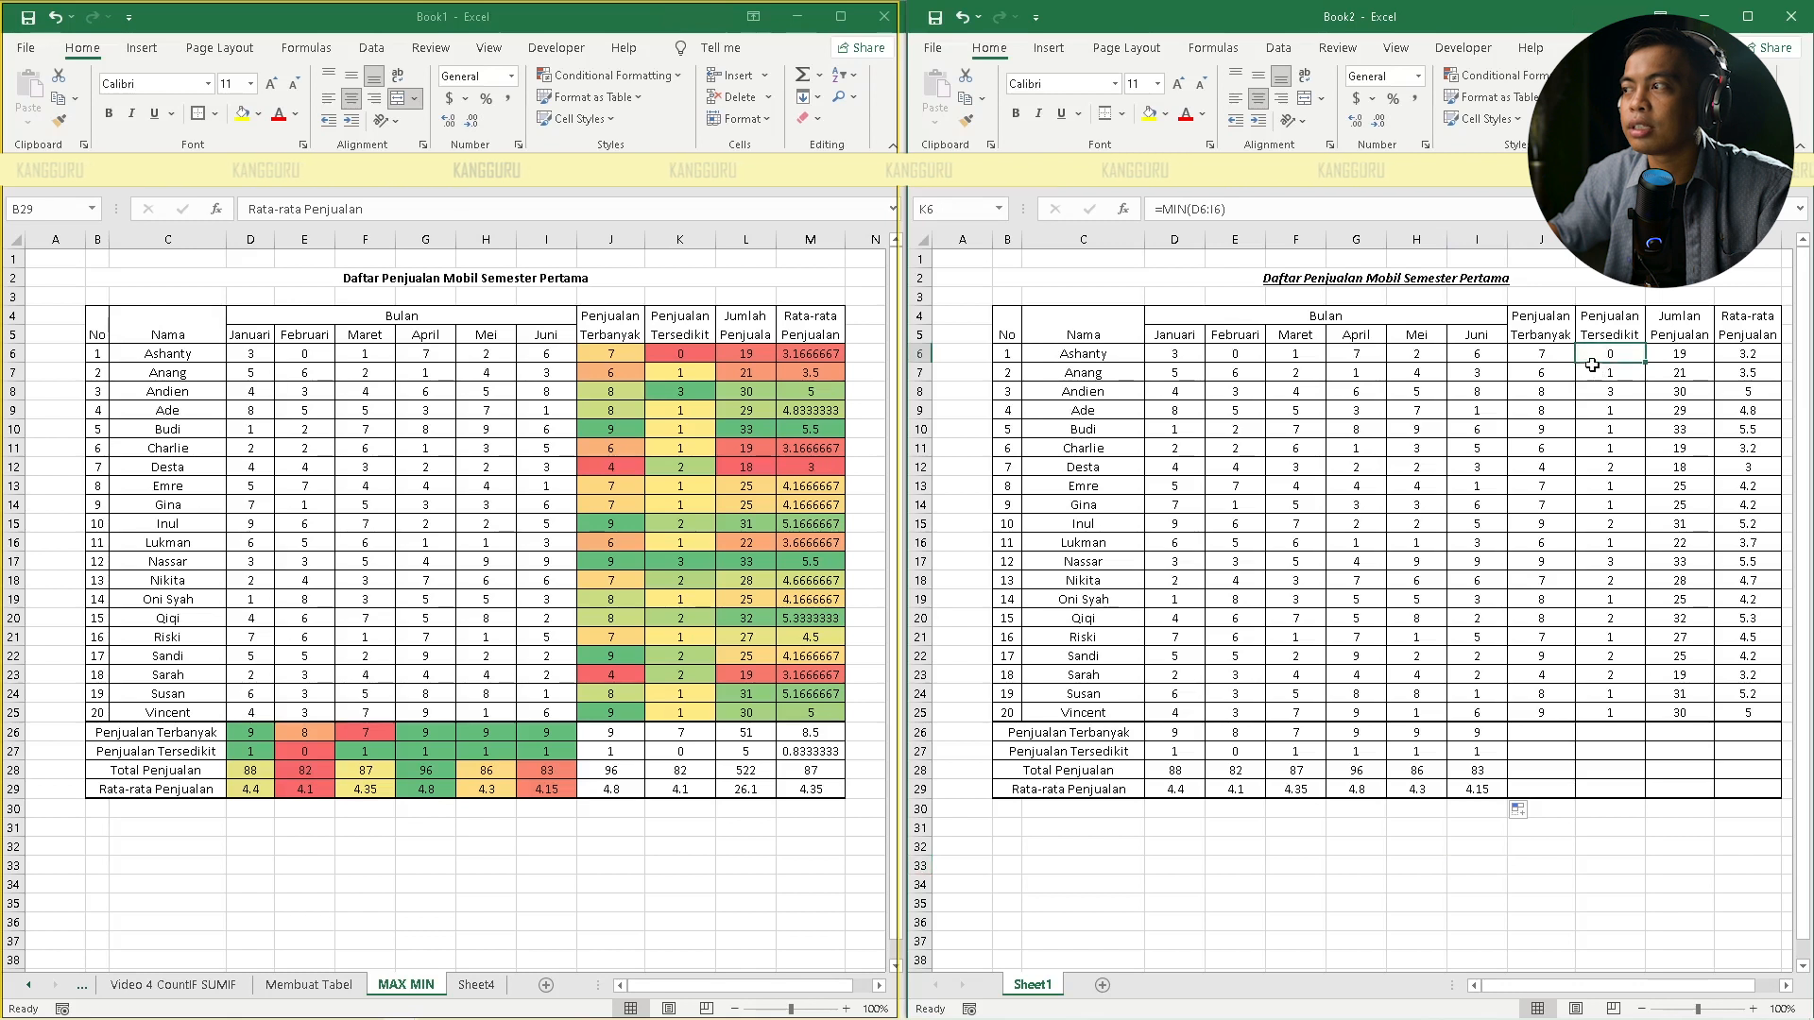
left_click(1667, 356)
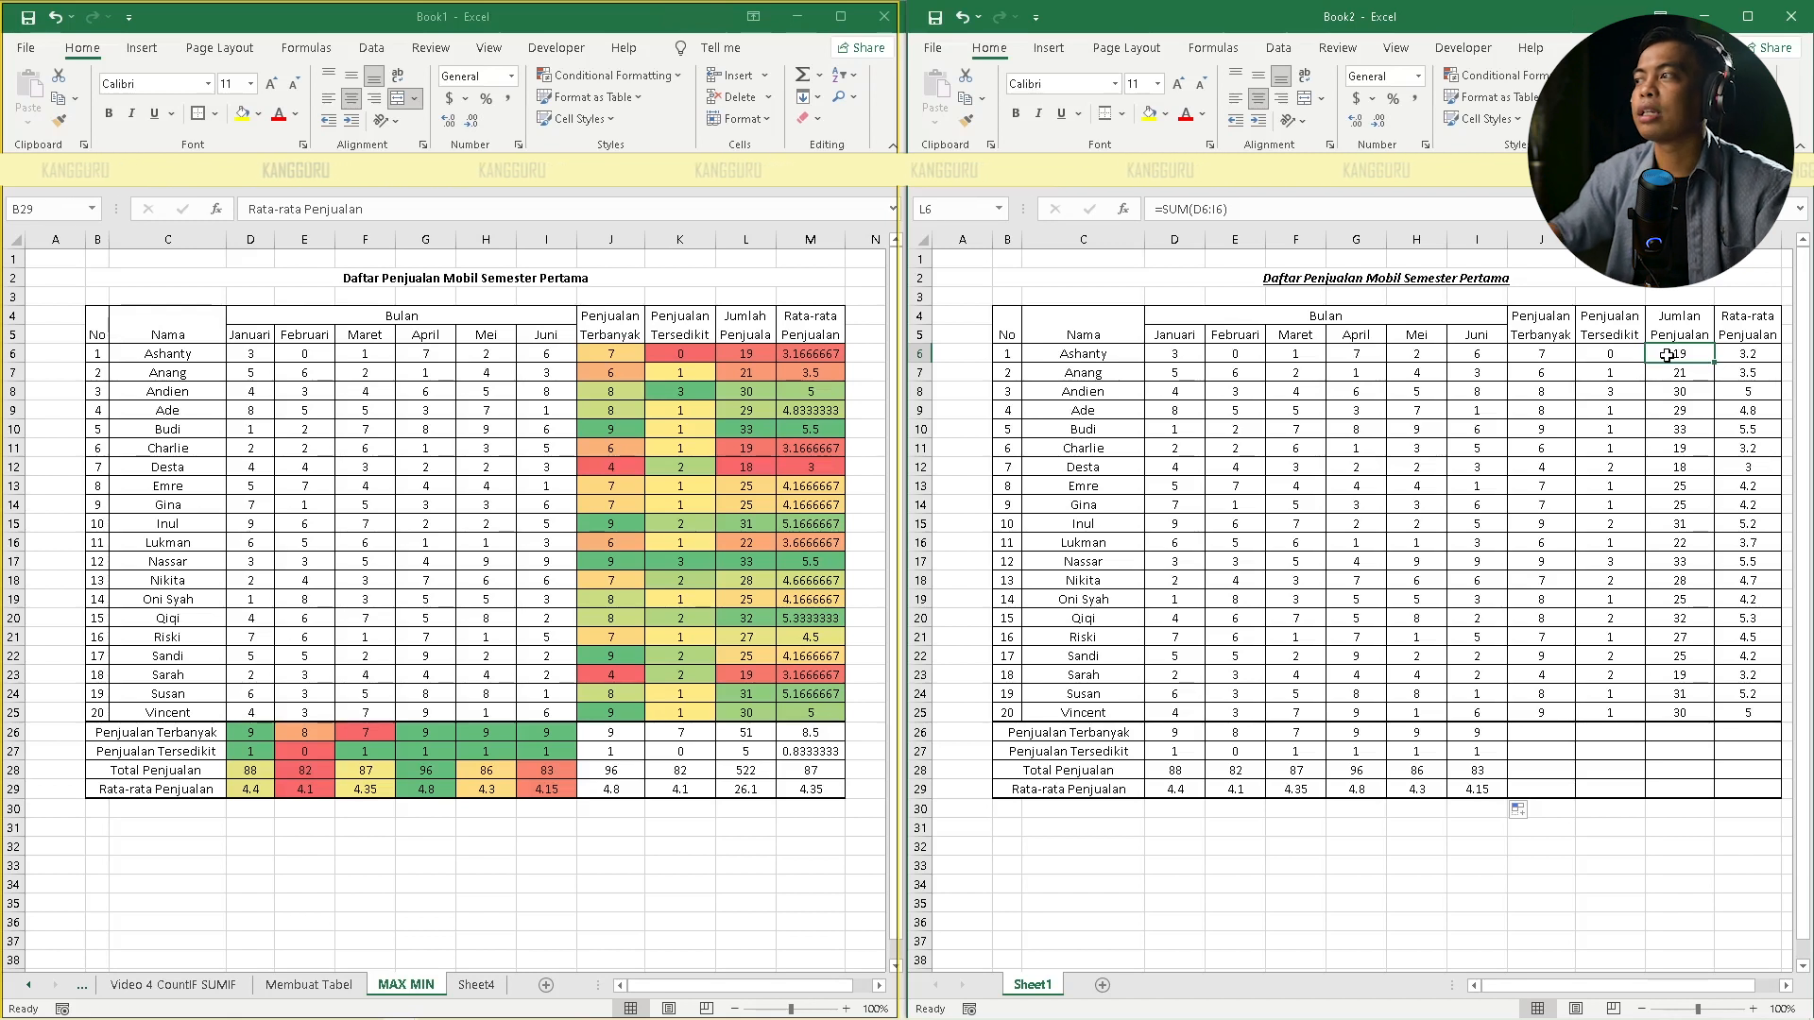
left_click(1749, 356)
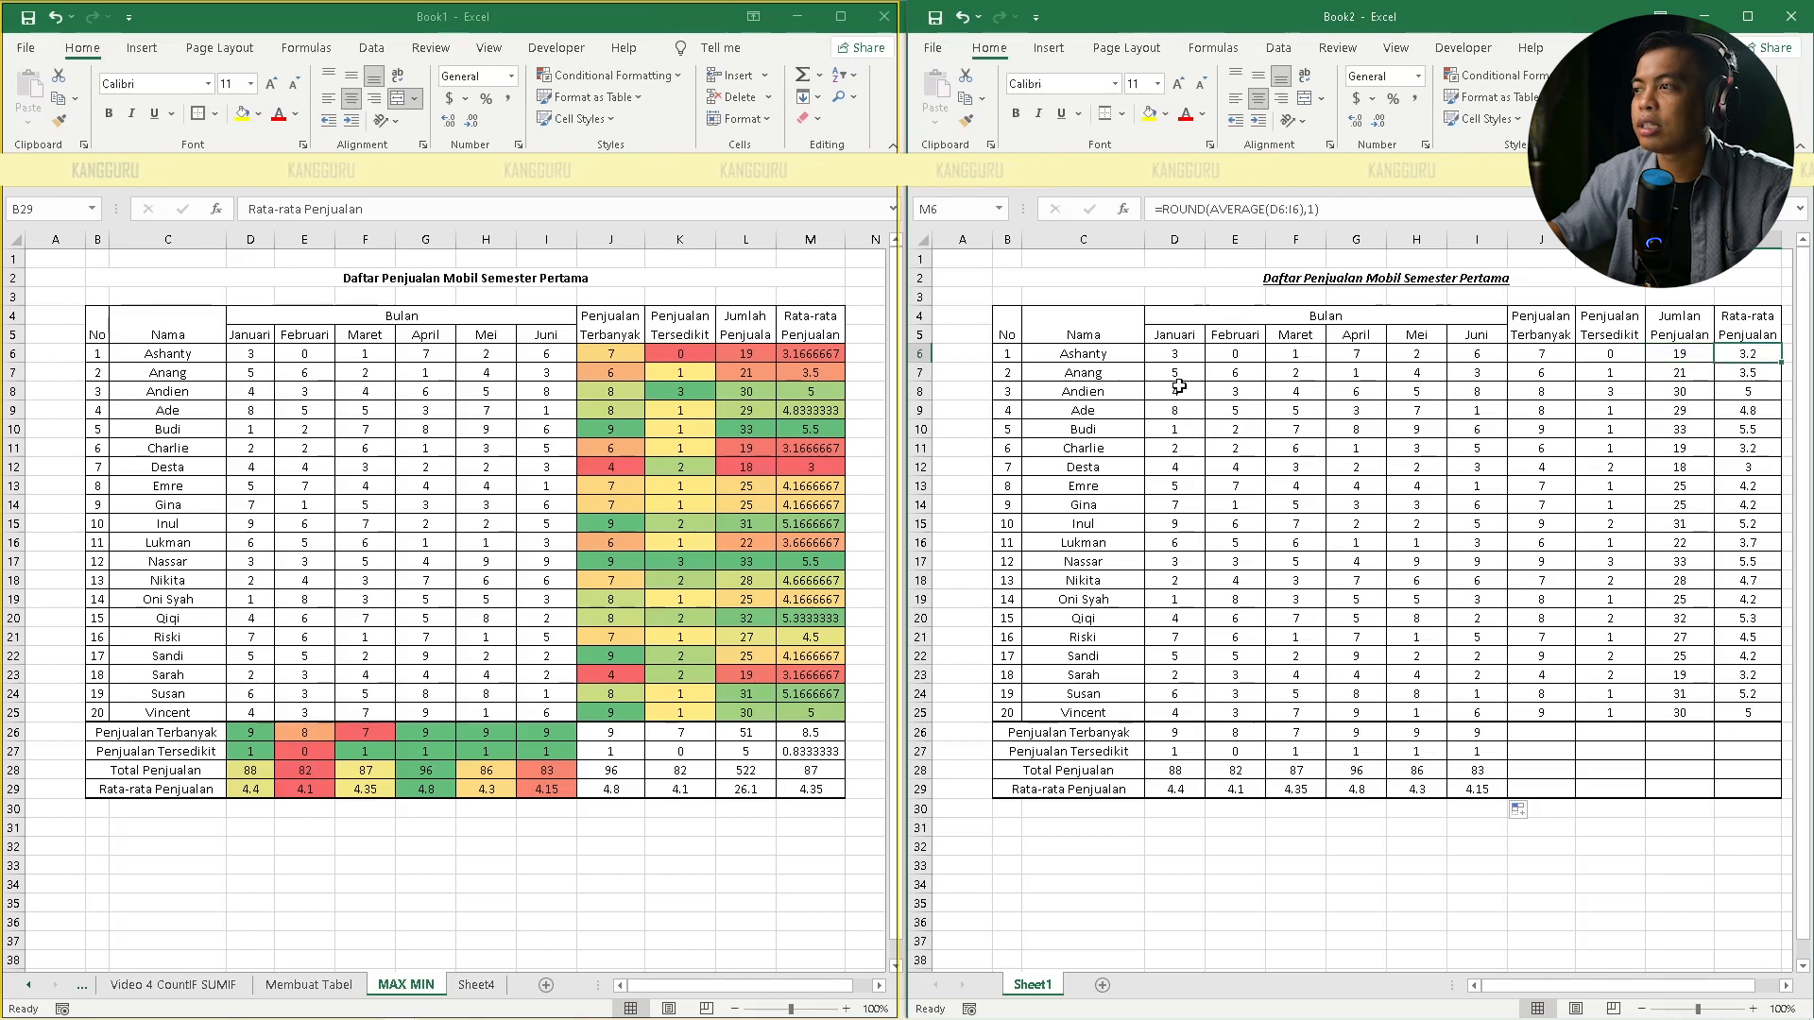
left_click(1226, 376)
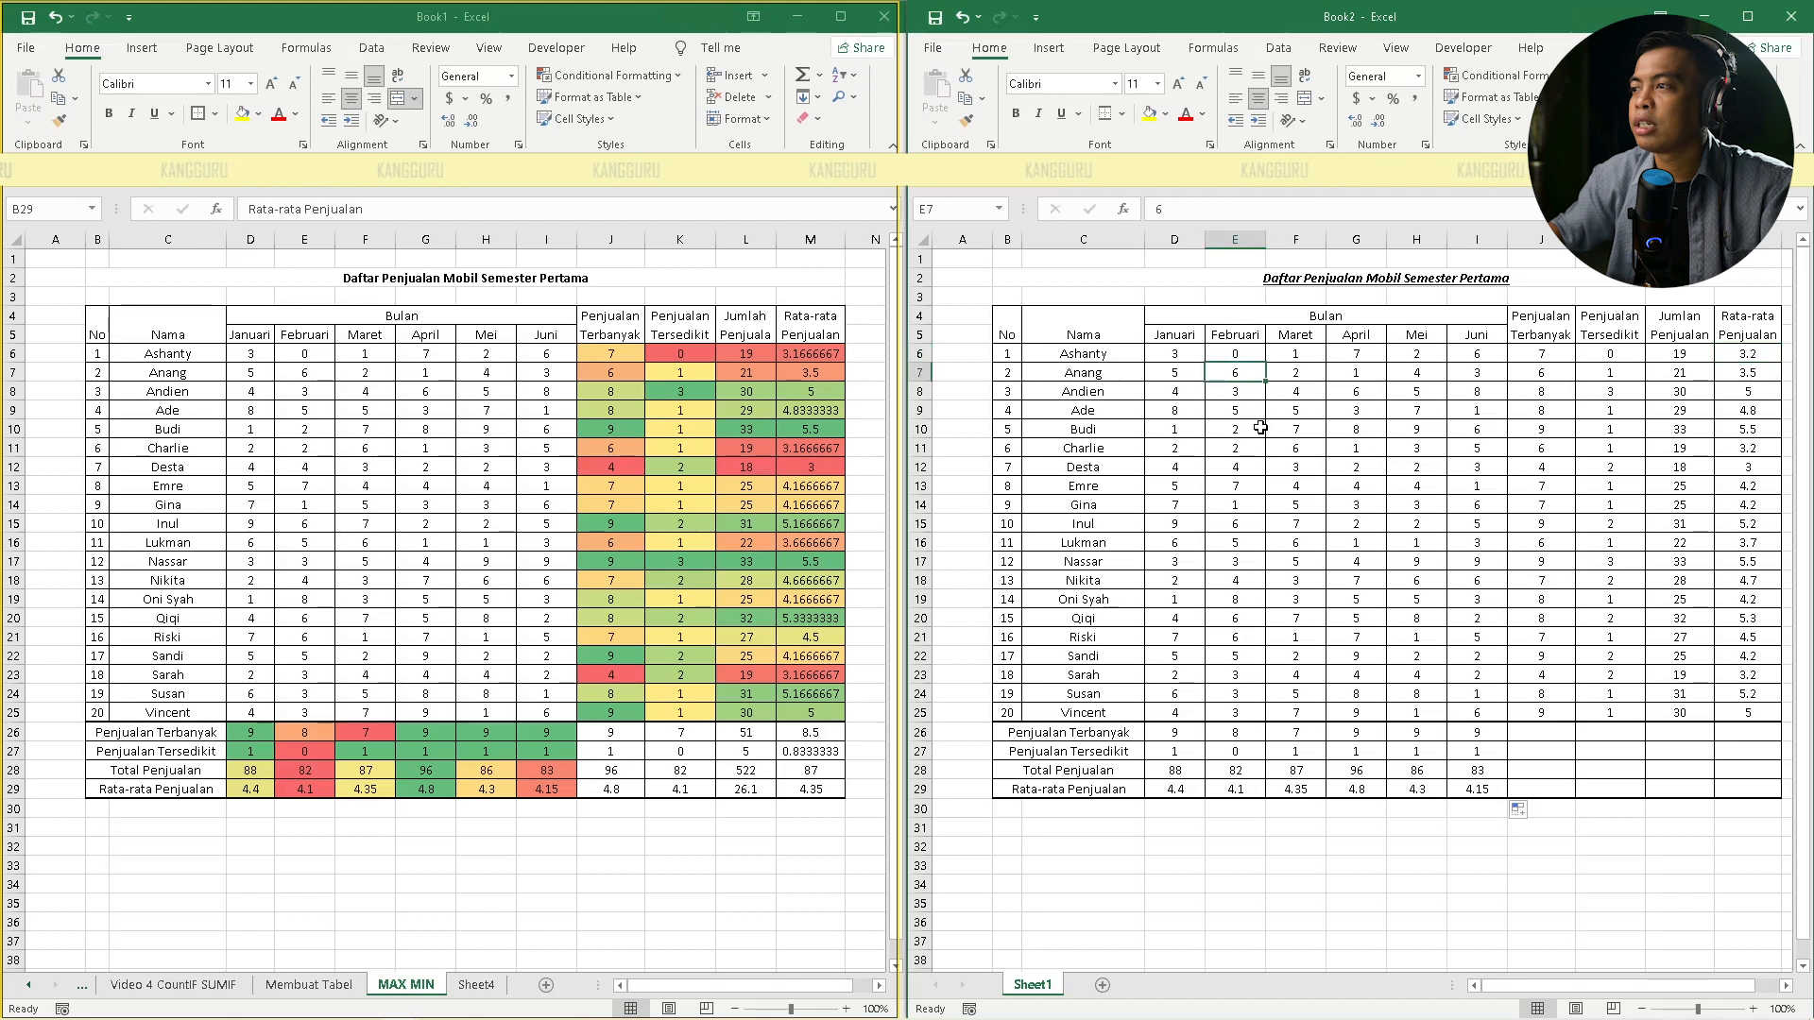
left_click(1340, 373)
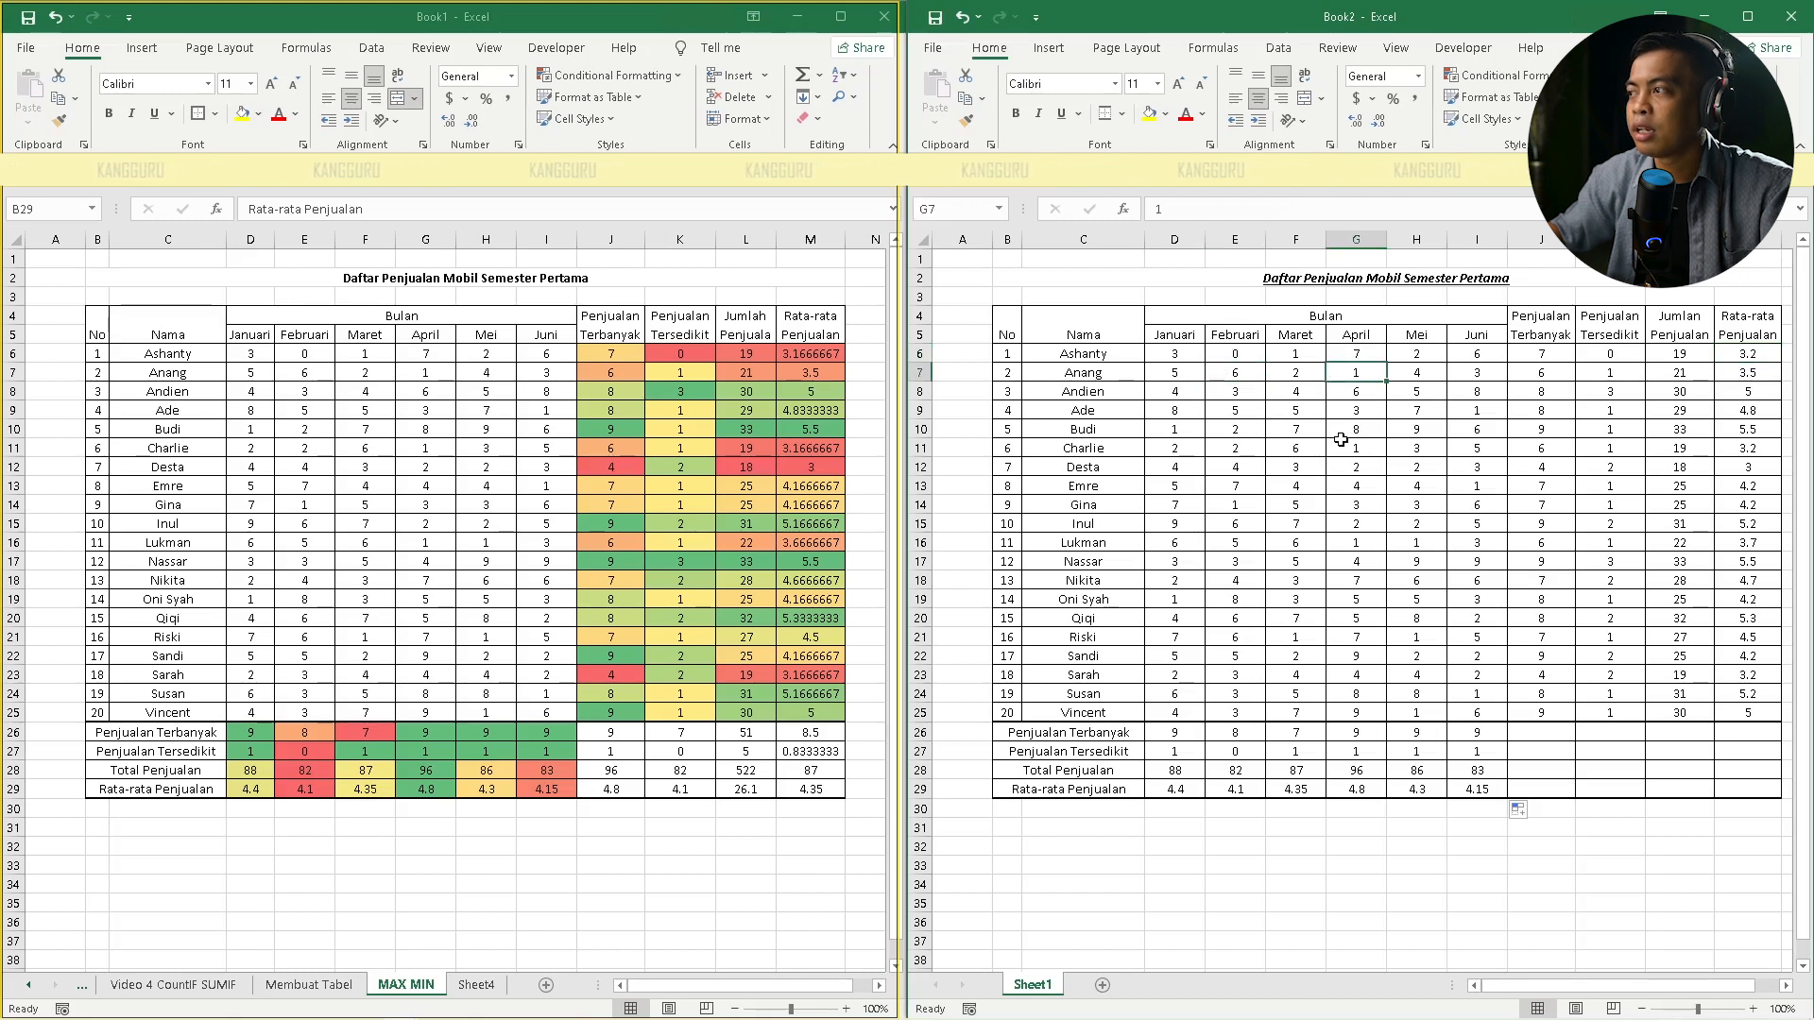
left_click_drag(1460, 373, 1187, 372)
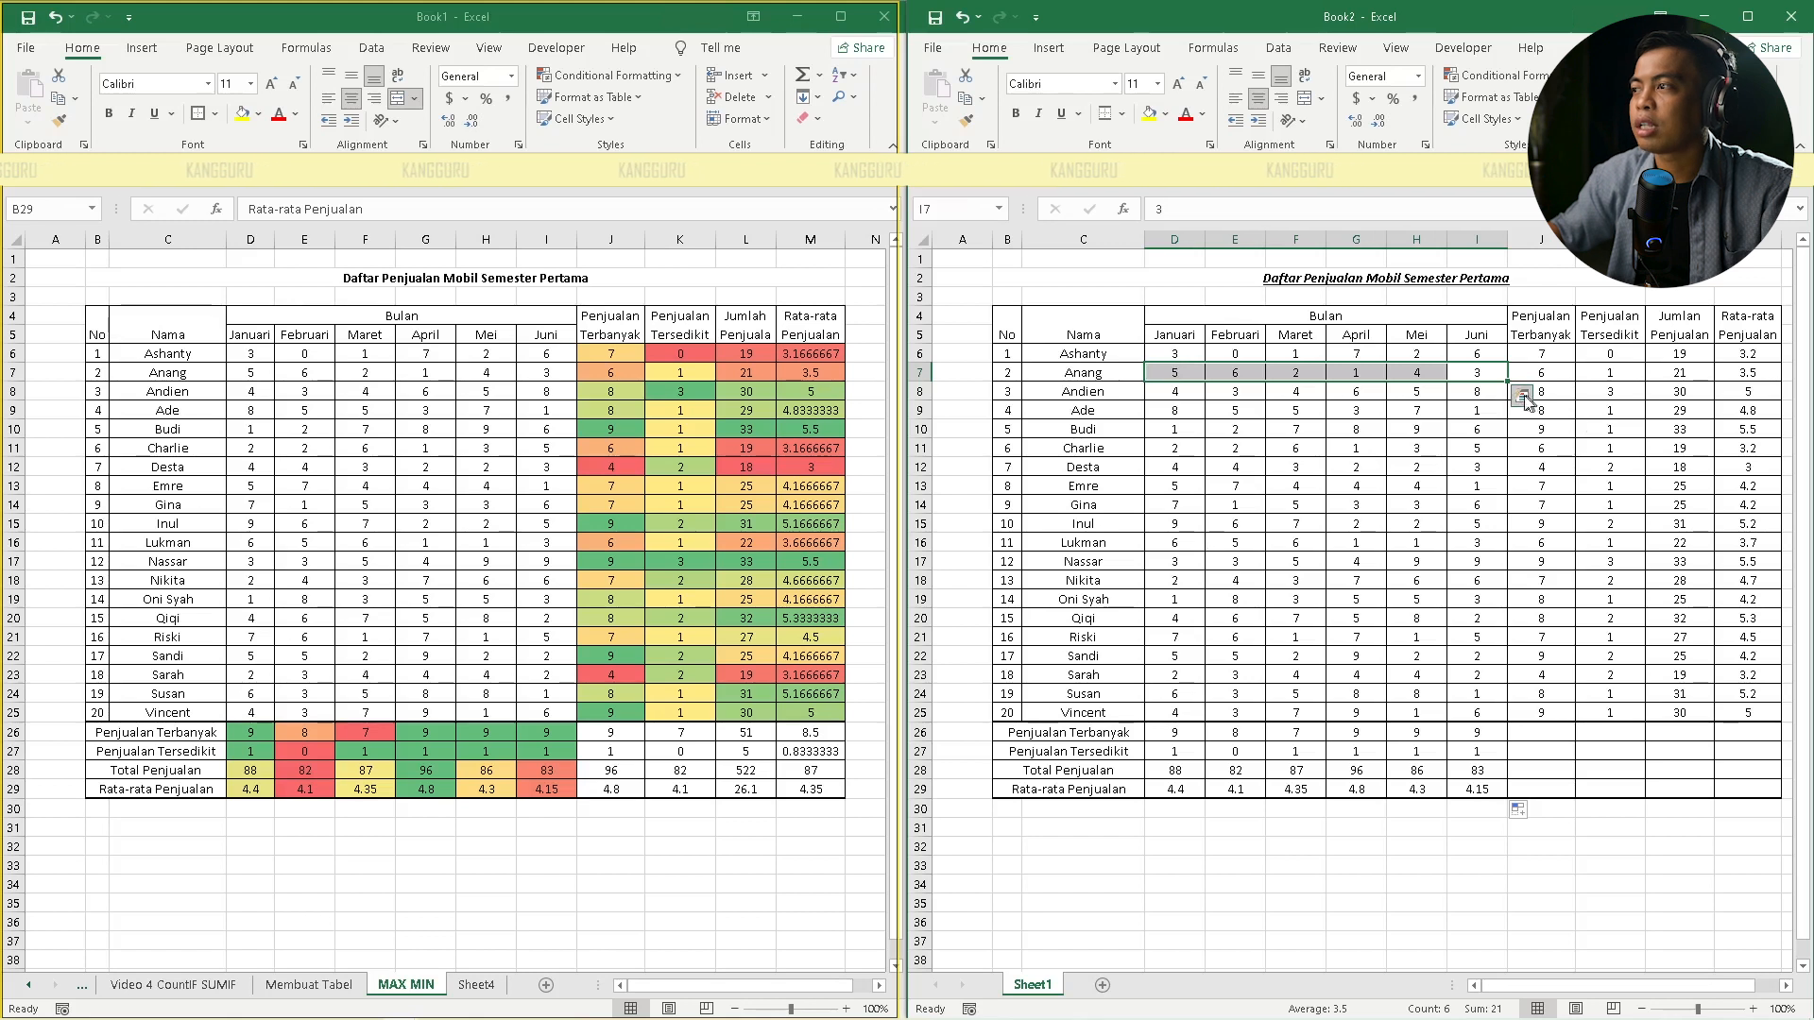
left_click(1476, 369)
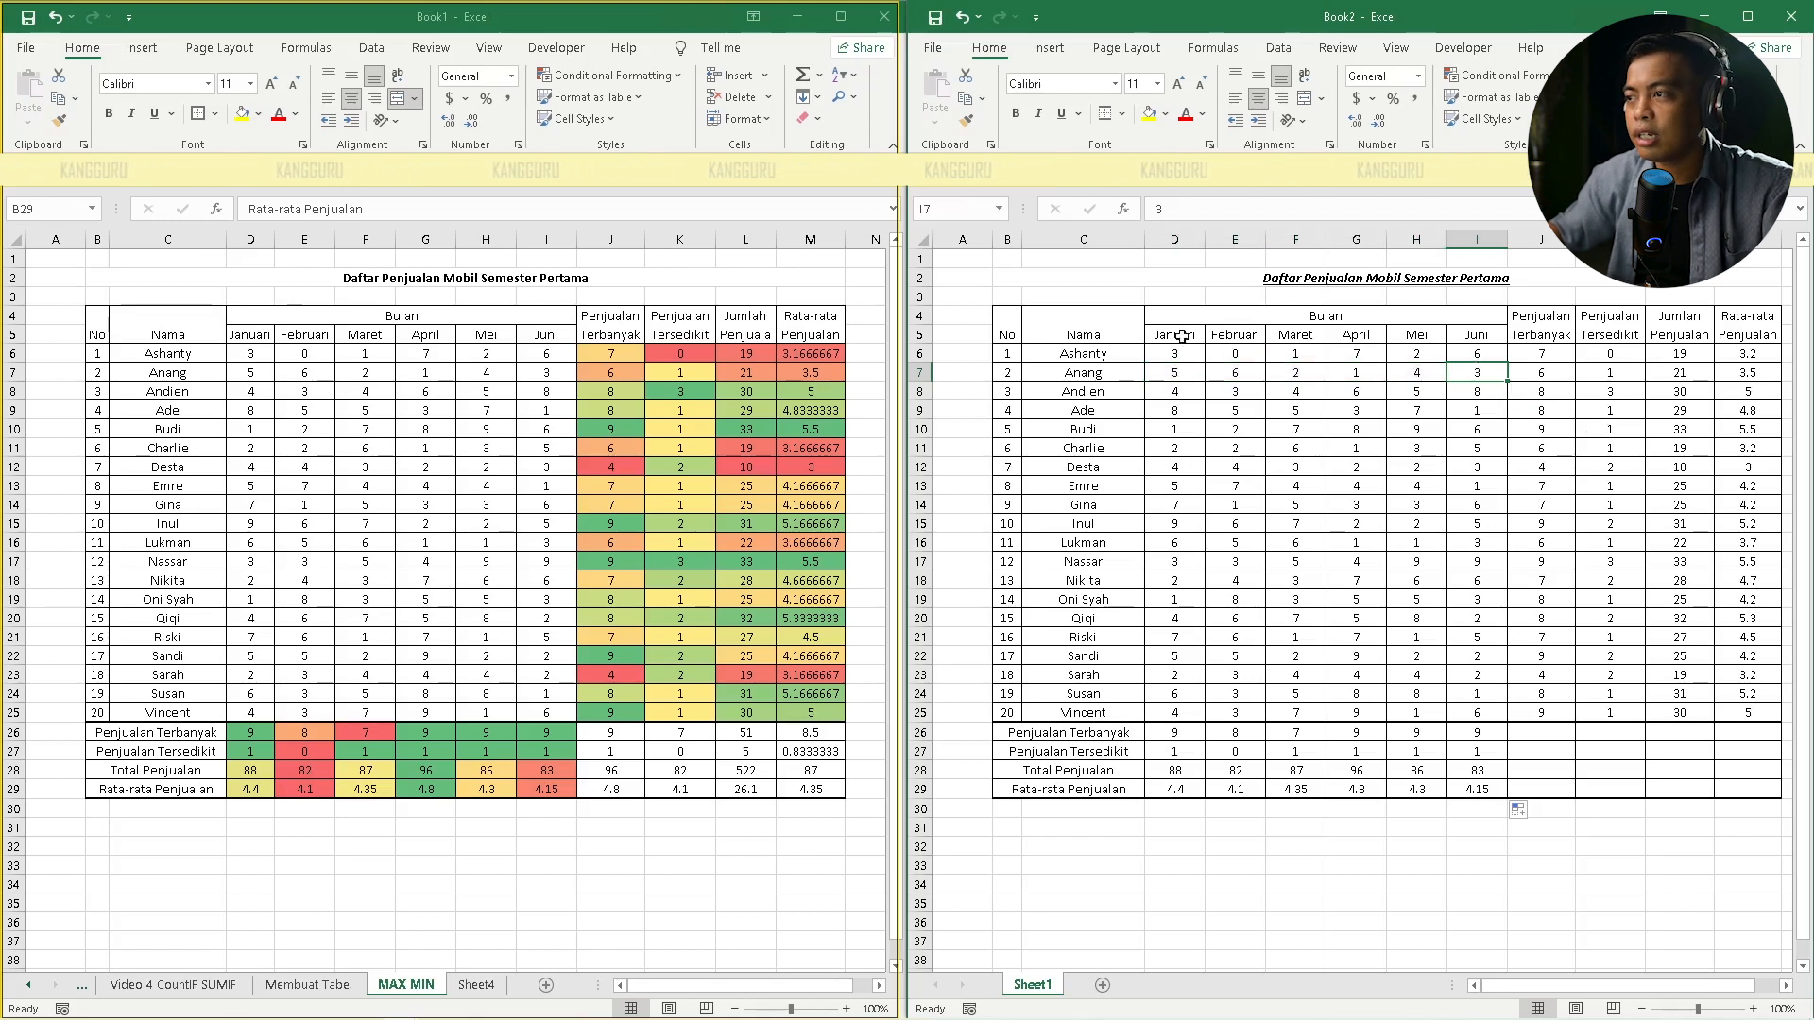
left_click(1189, 734)
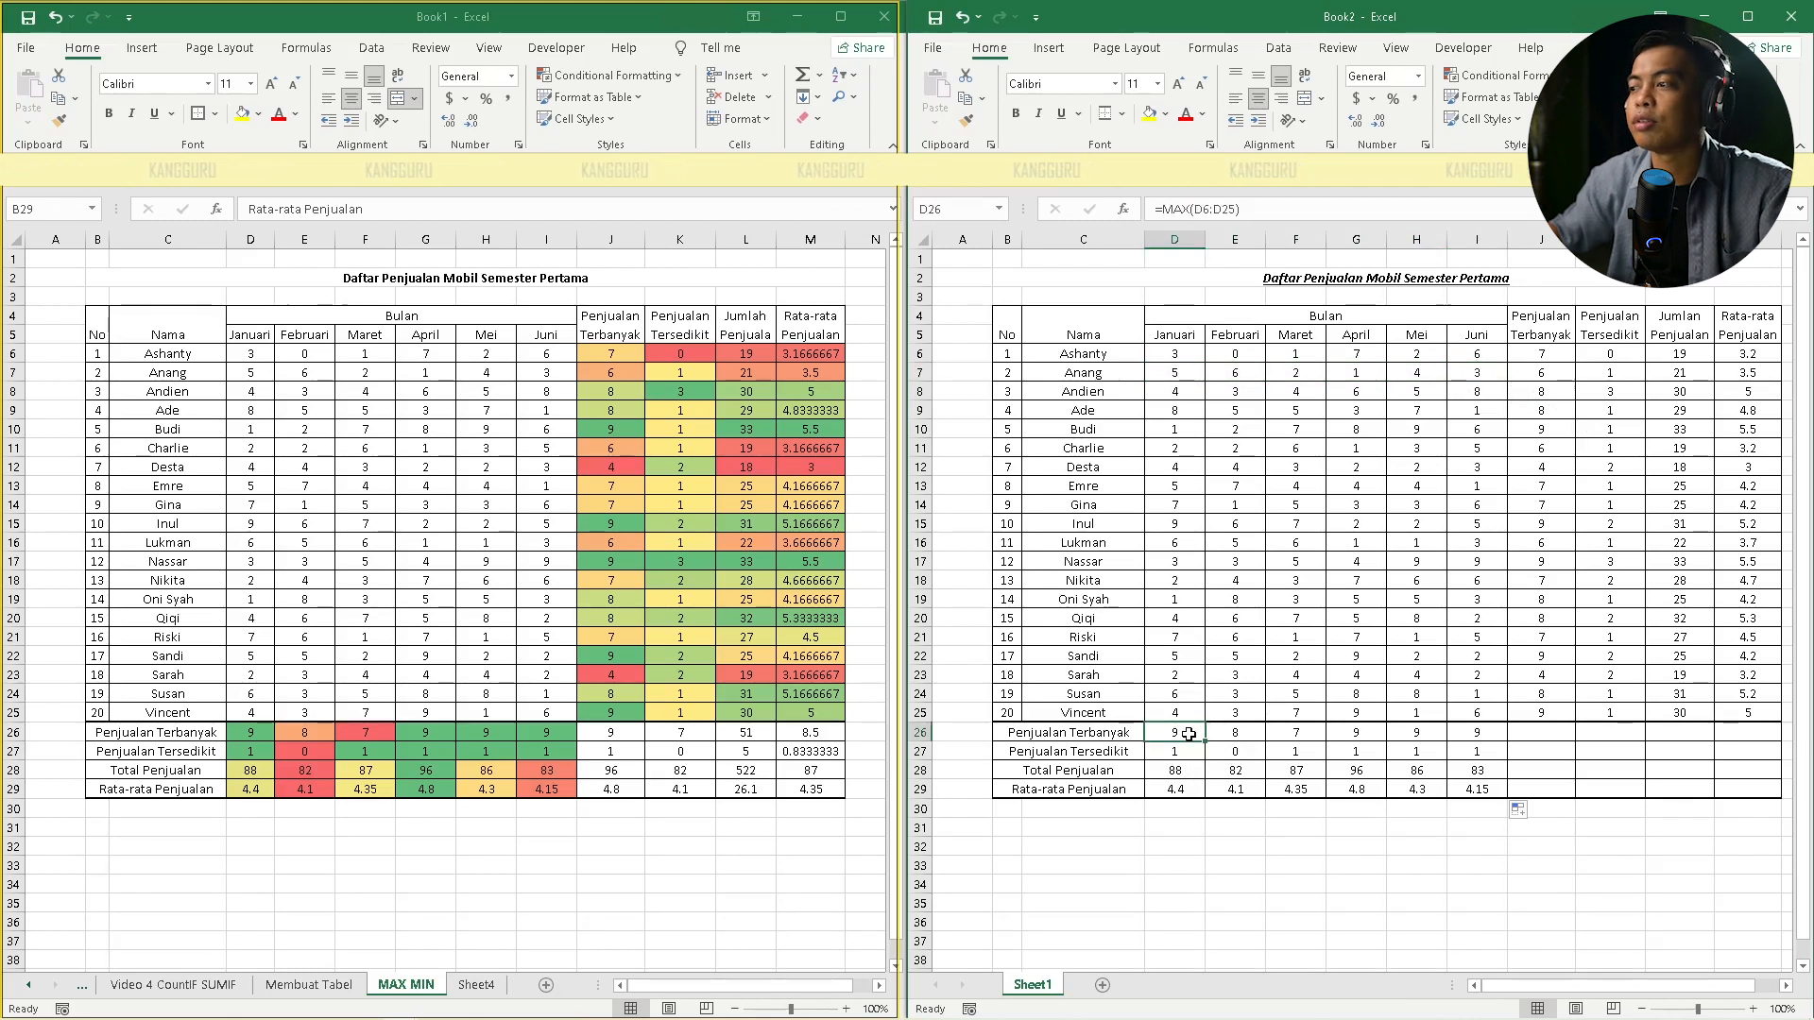
left_click(1299, 734)
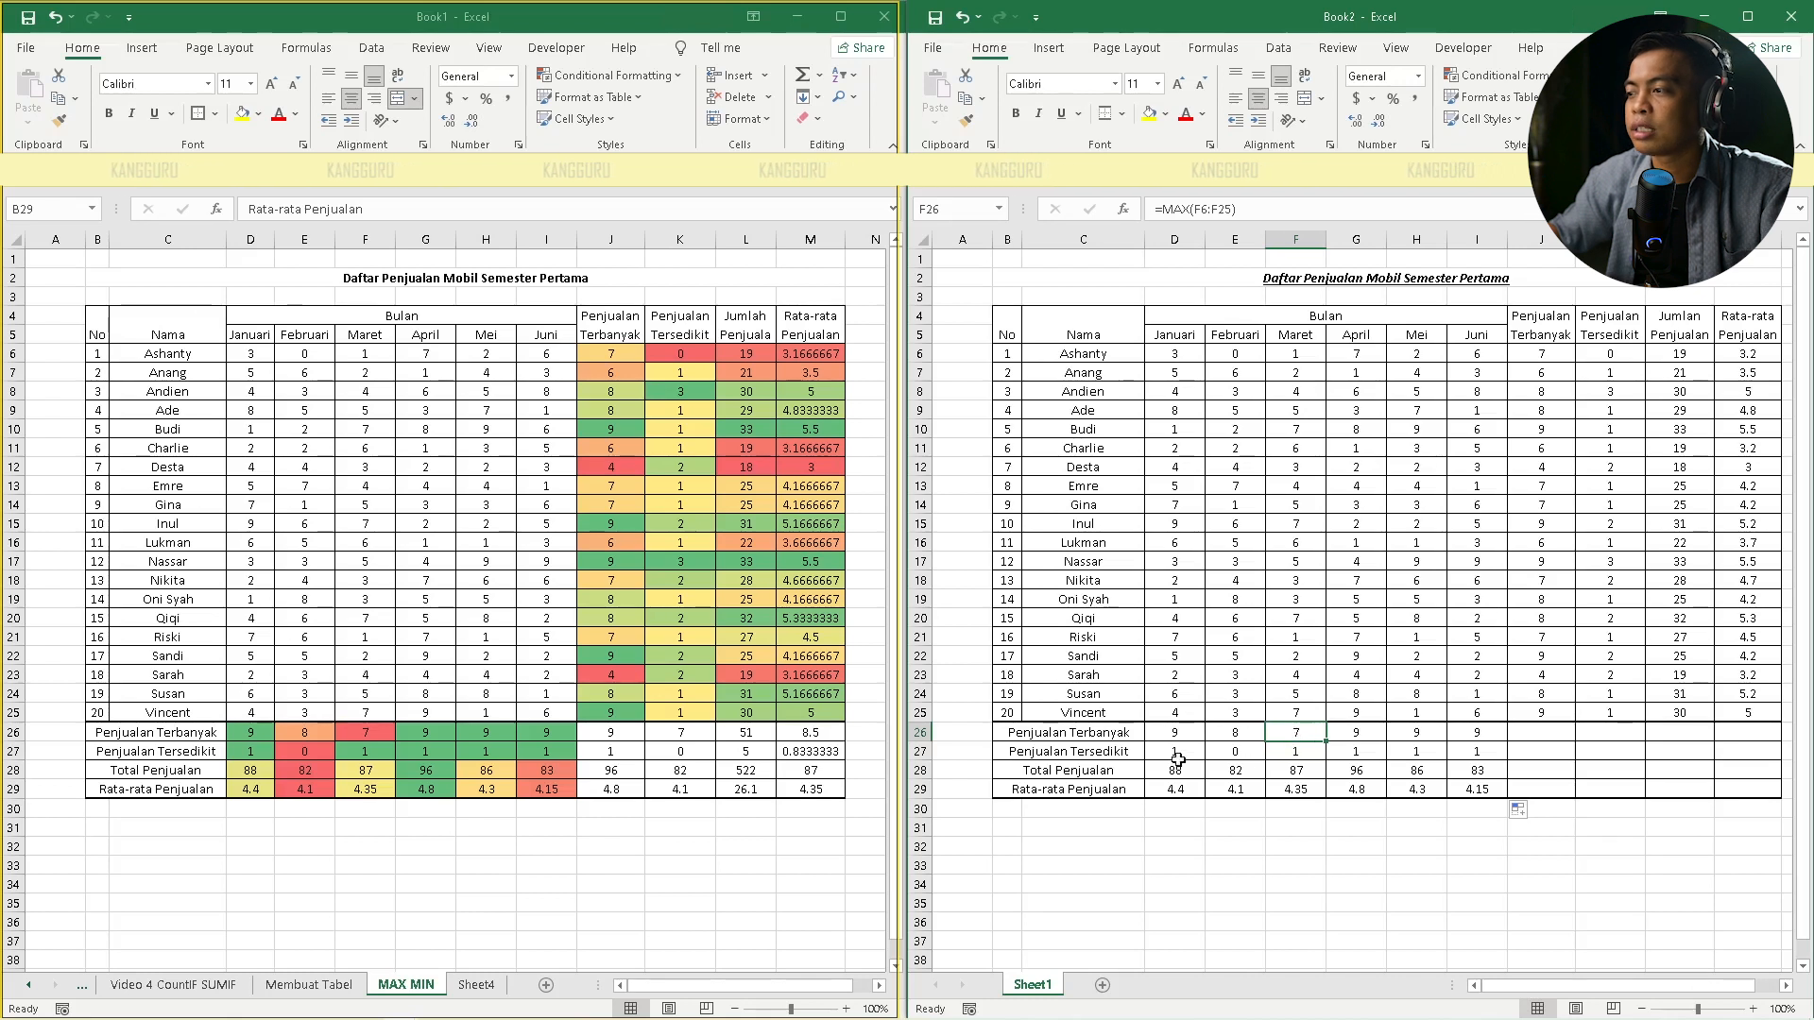
mouse_move(1174, 749)
left_mouse_down()
mouse_move(1473, 753)
mouse_move(1197, 753)
left_mouse_up()
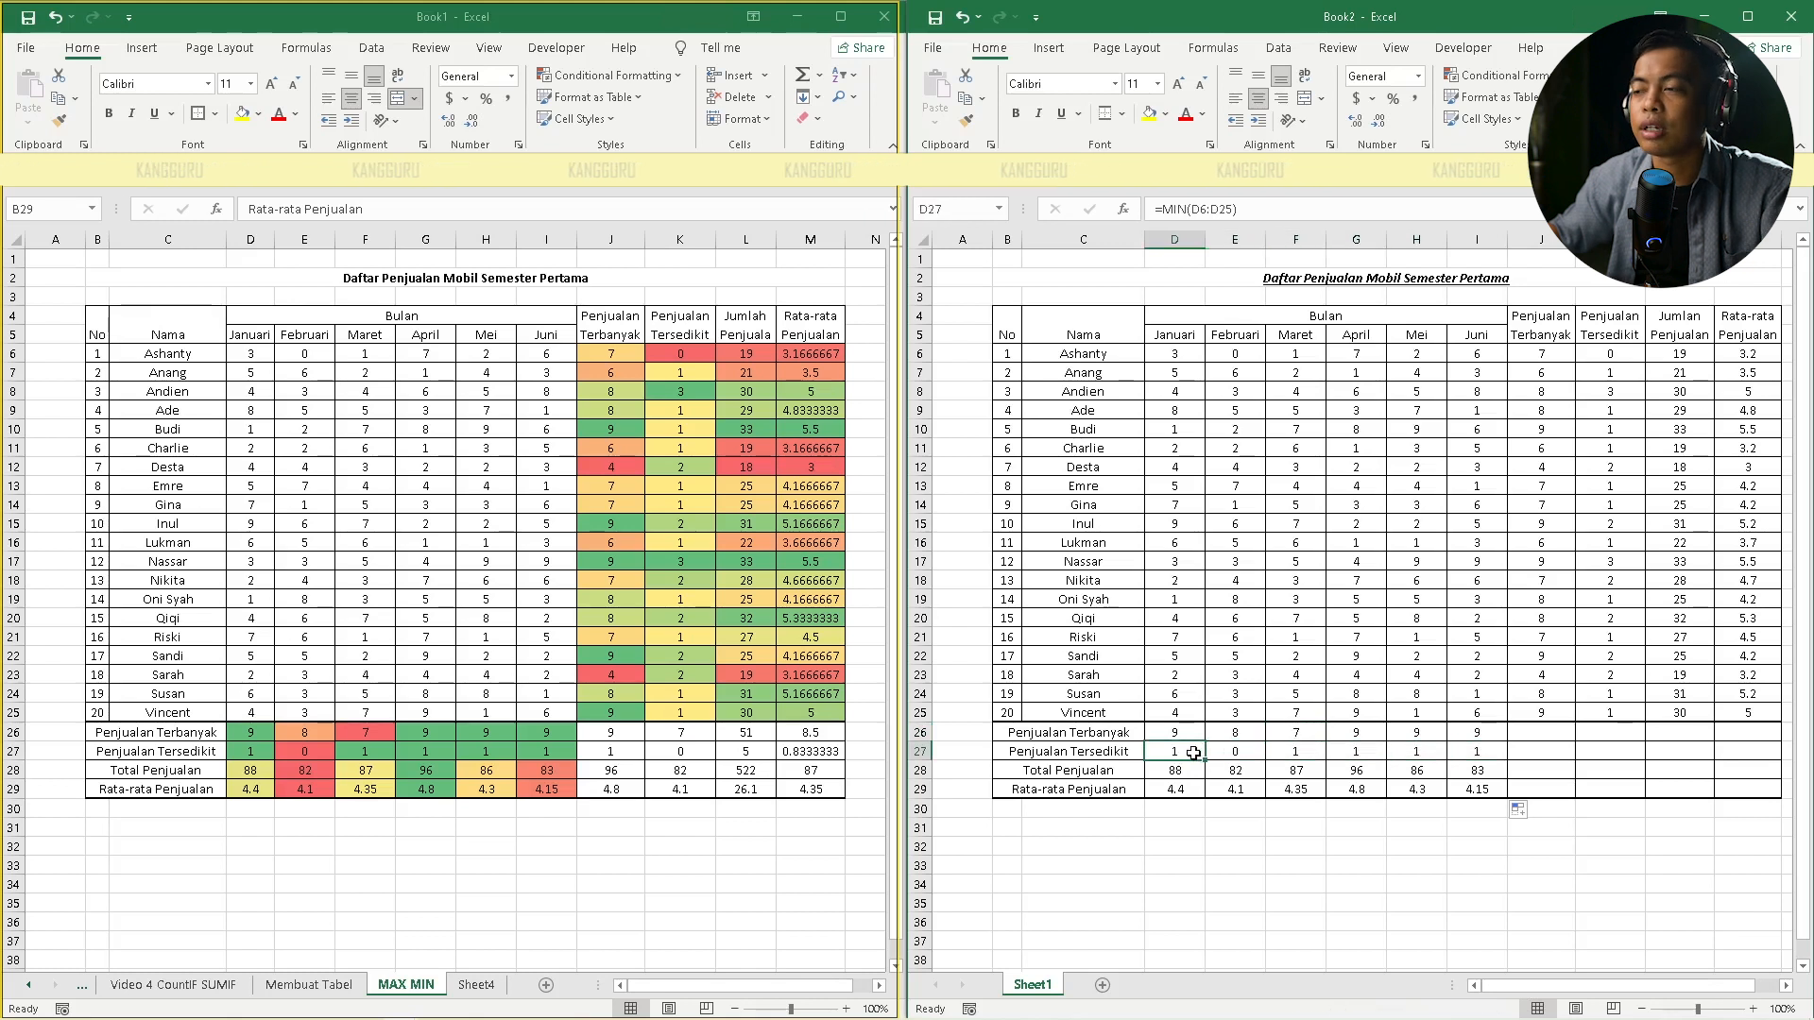
Review the monthly formulas for "Penjualan Tersedikit", "Total Penjualan" and "Rata-rata Penjualan" in rows 27 to 29
left_click(1233, 750)
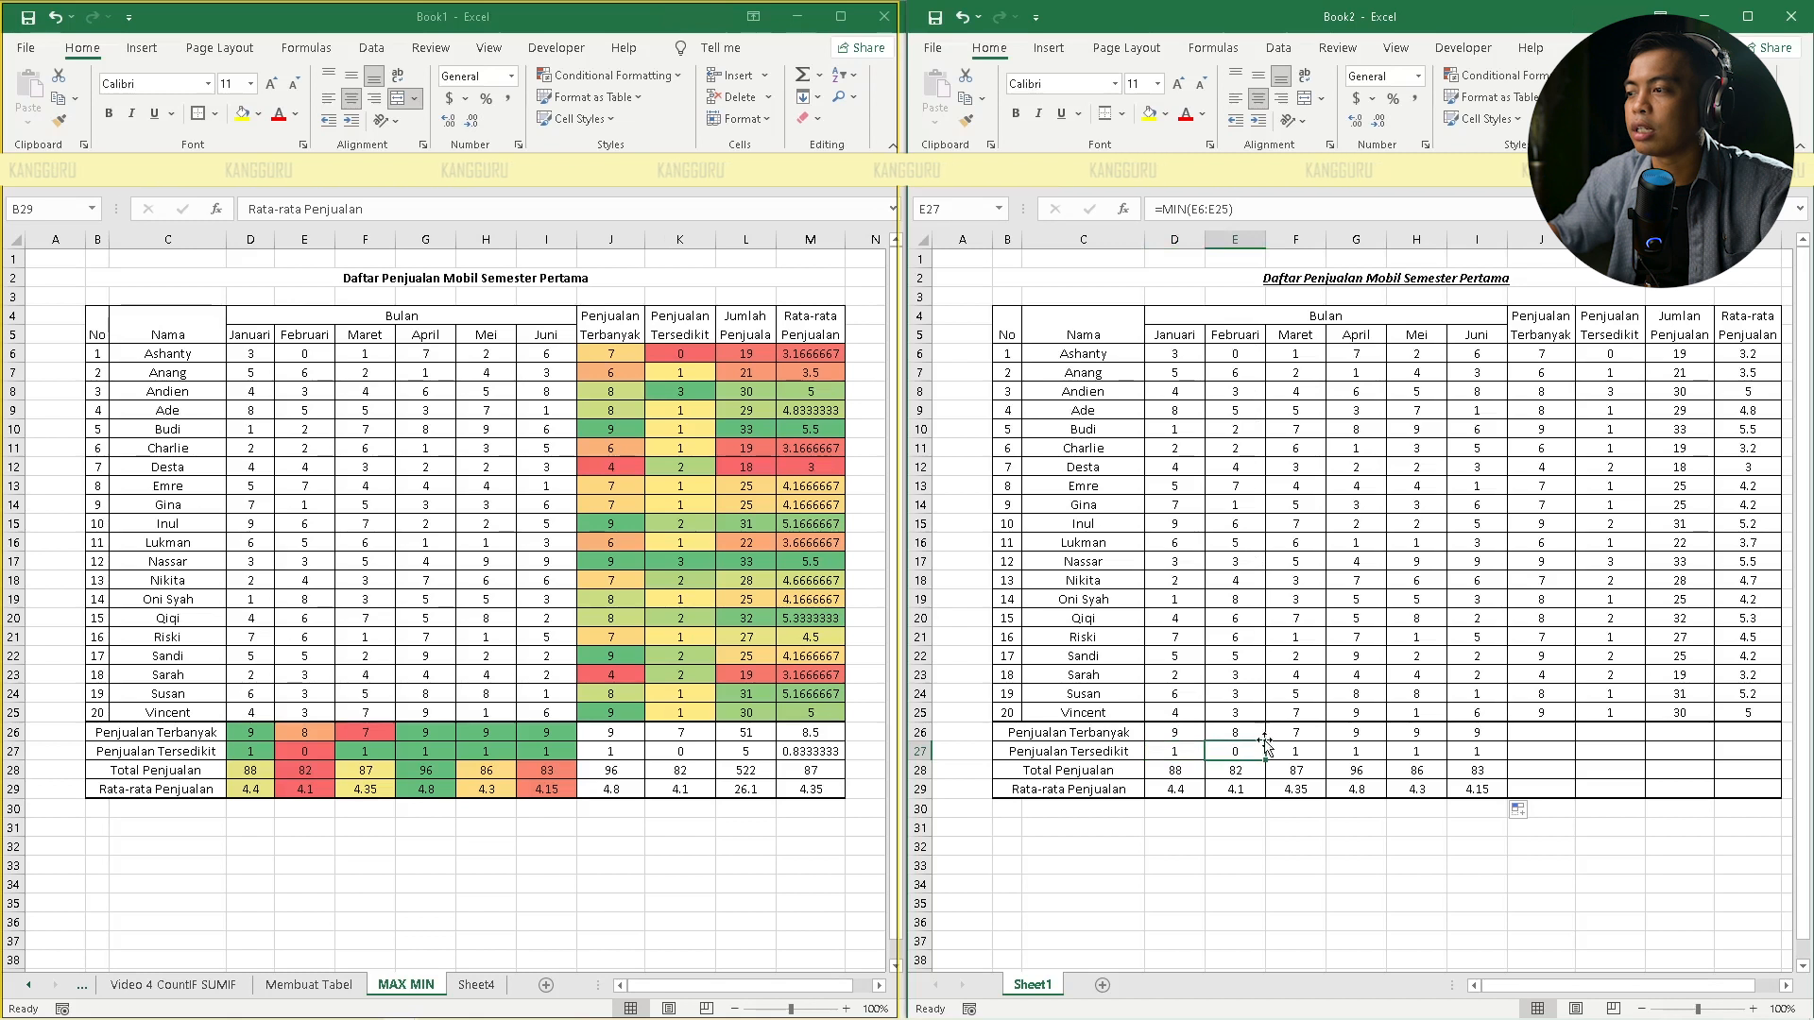
left_click(1173, 773)
left_click(1250, 774)
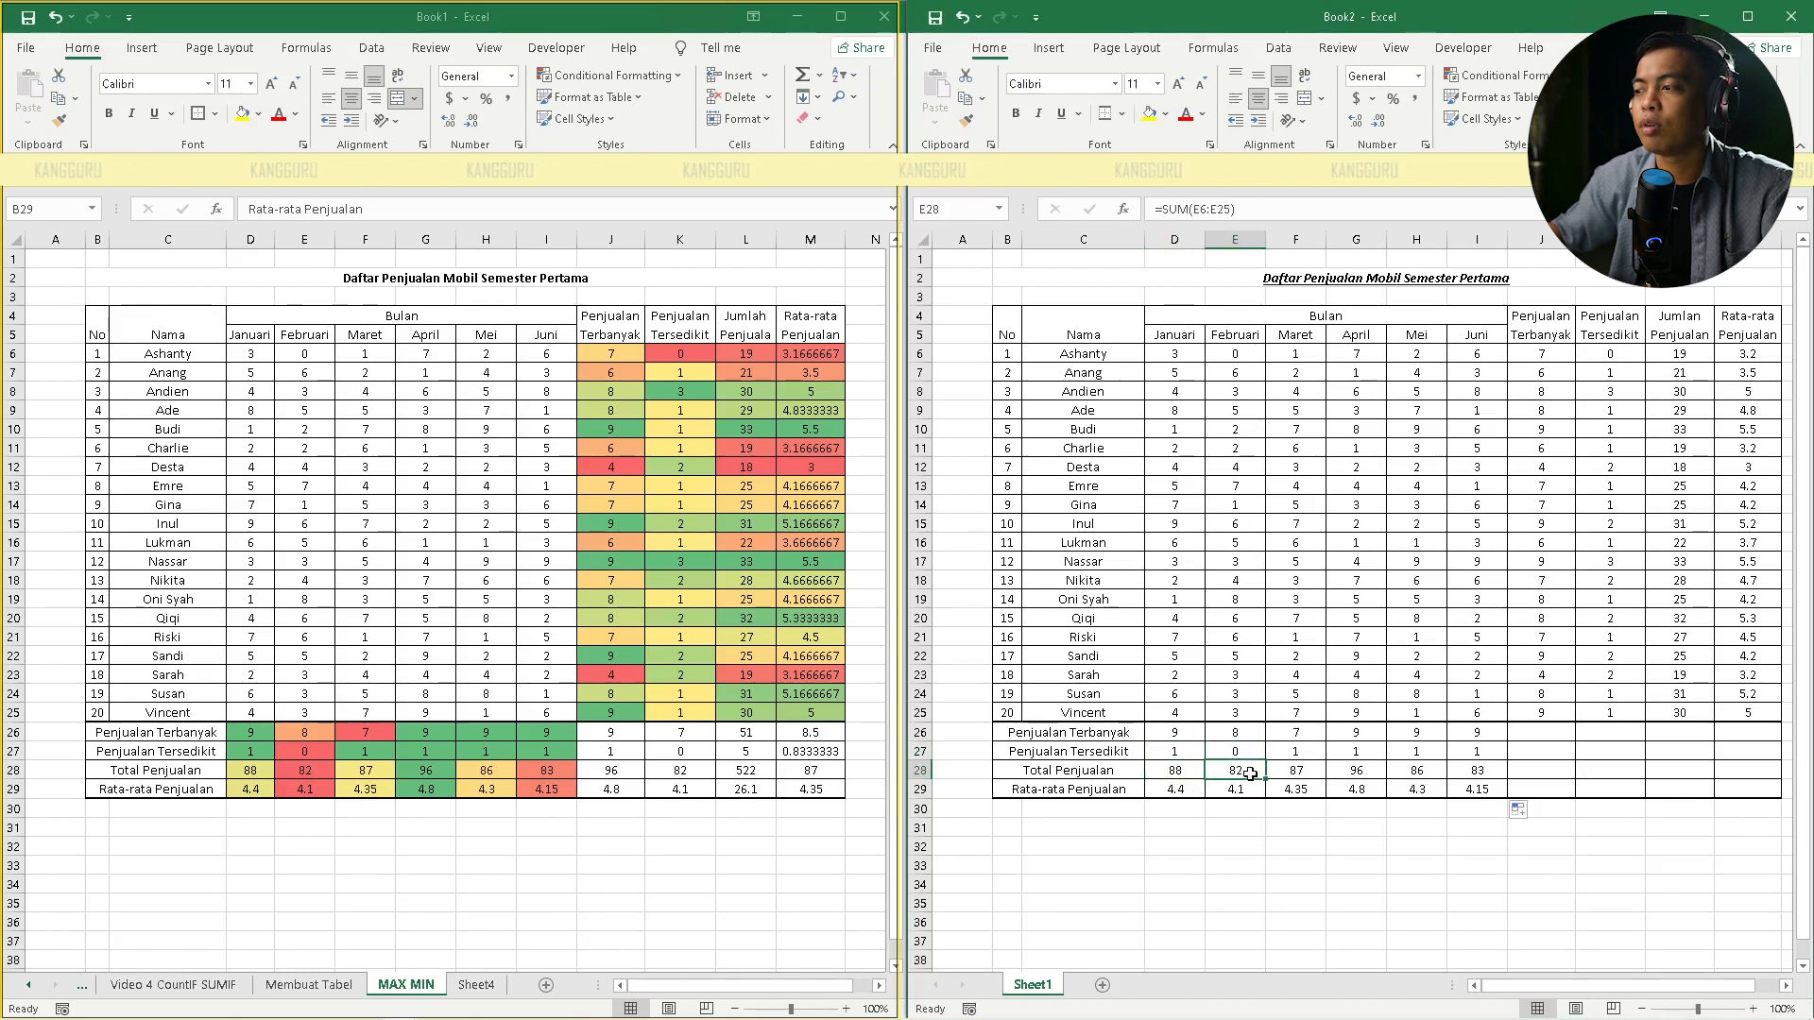
left_click(1298, 773)
left_click(1351, 770)
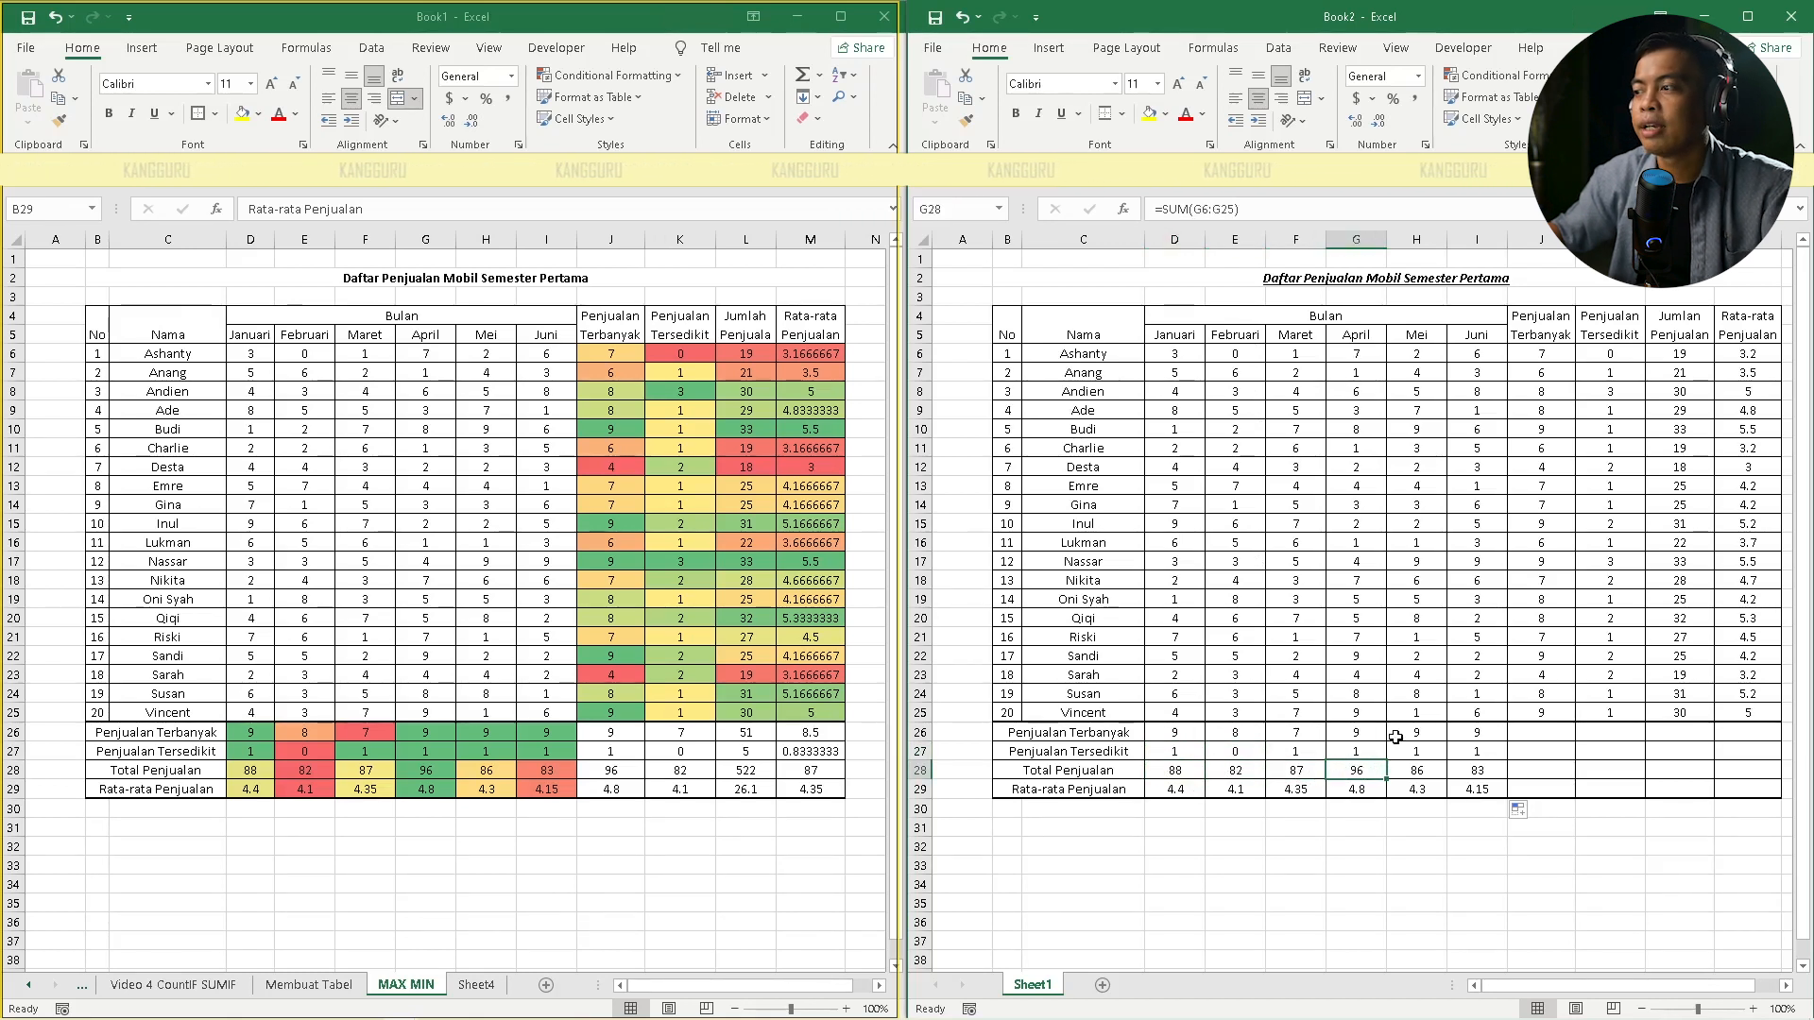
left_click(1411, 769)
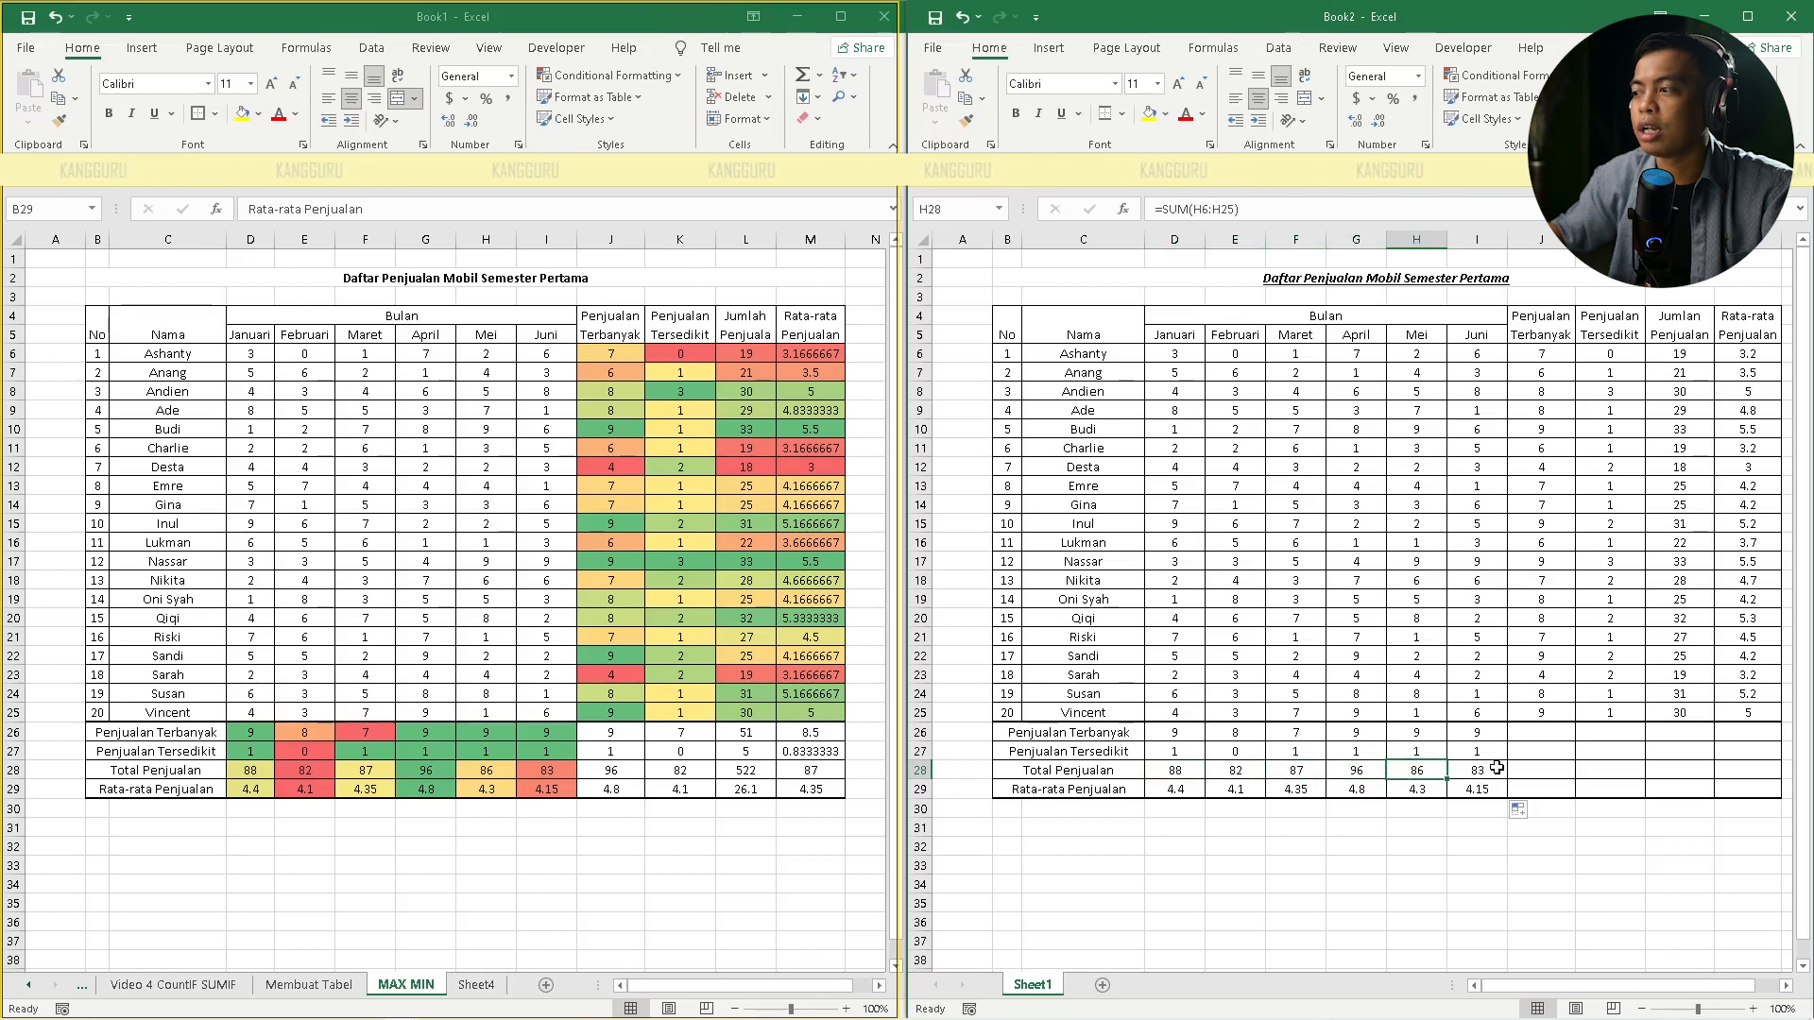
left_click(1497, 768)
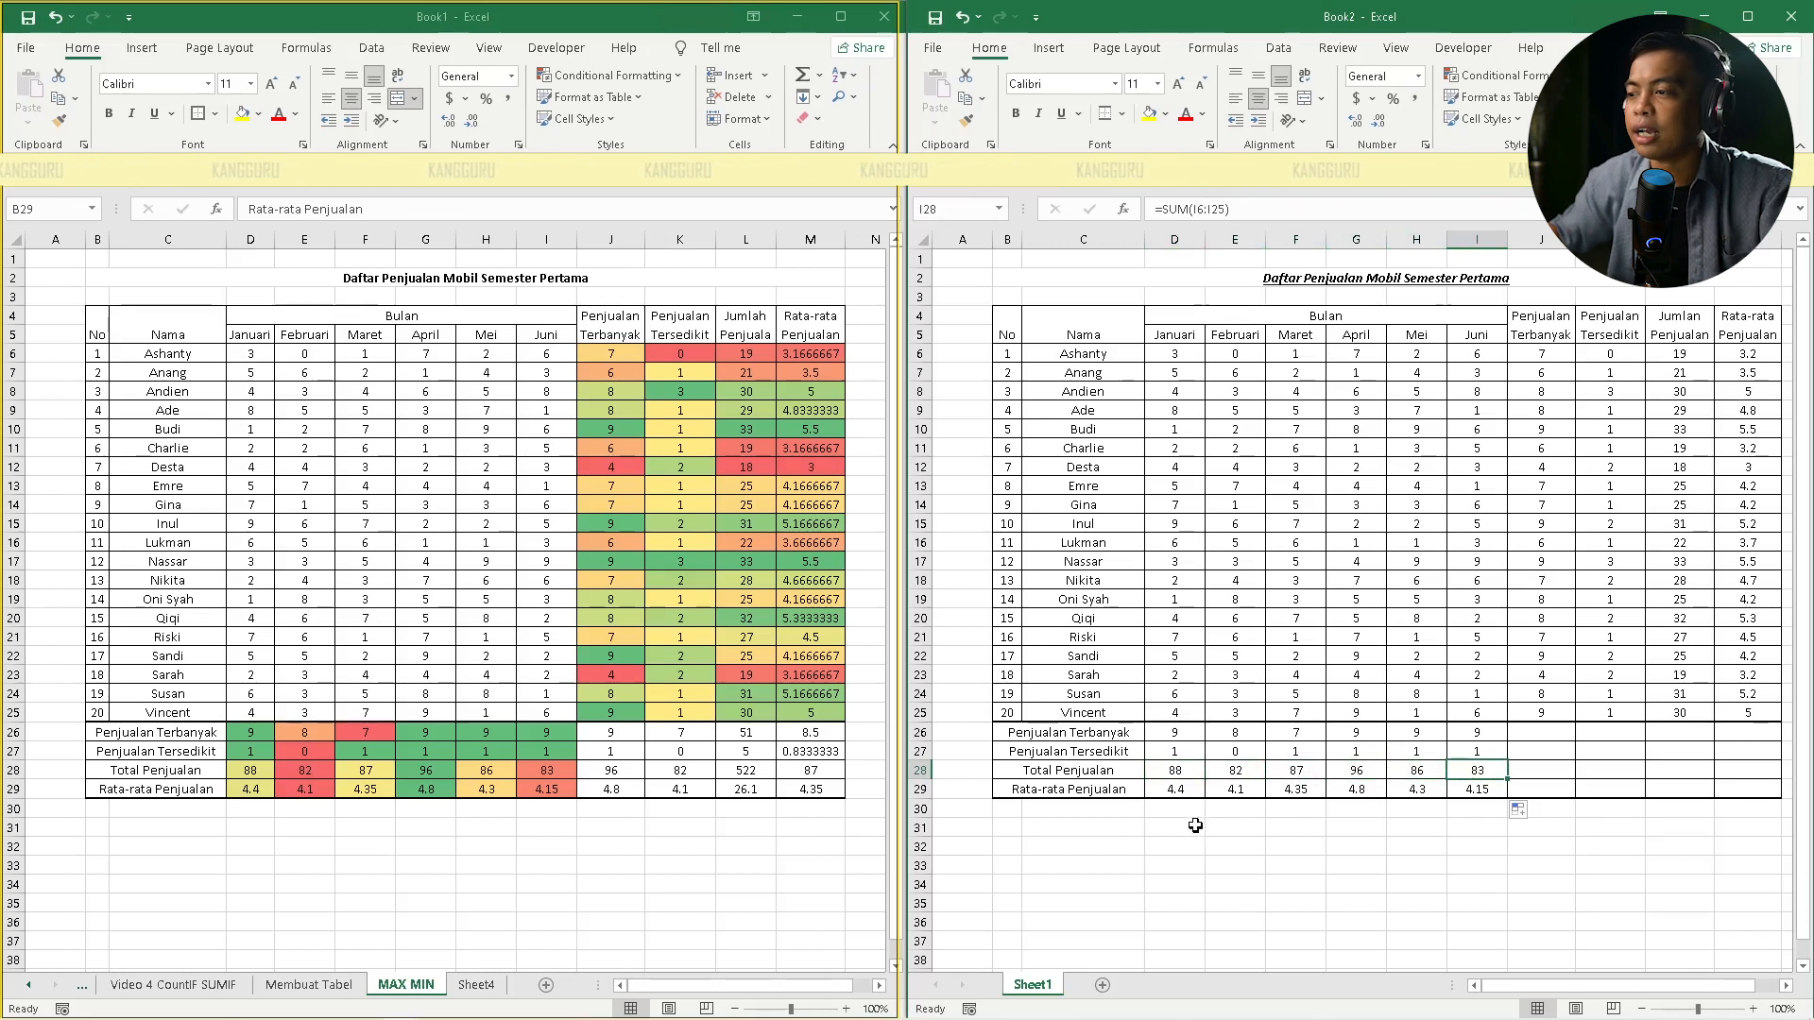
left_click_drag(1181, 785, 1453, 788)
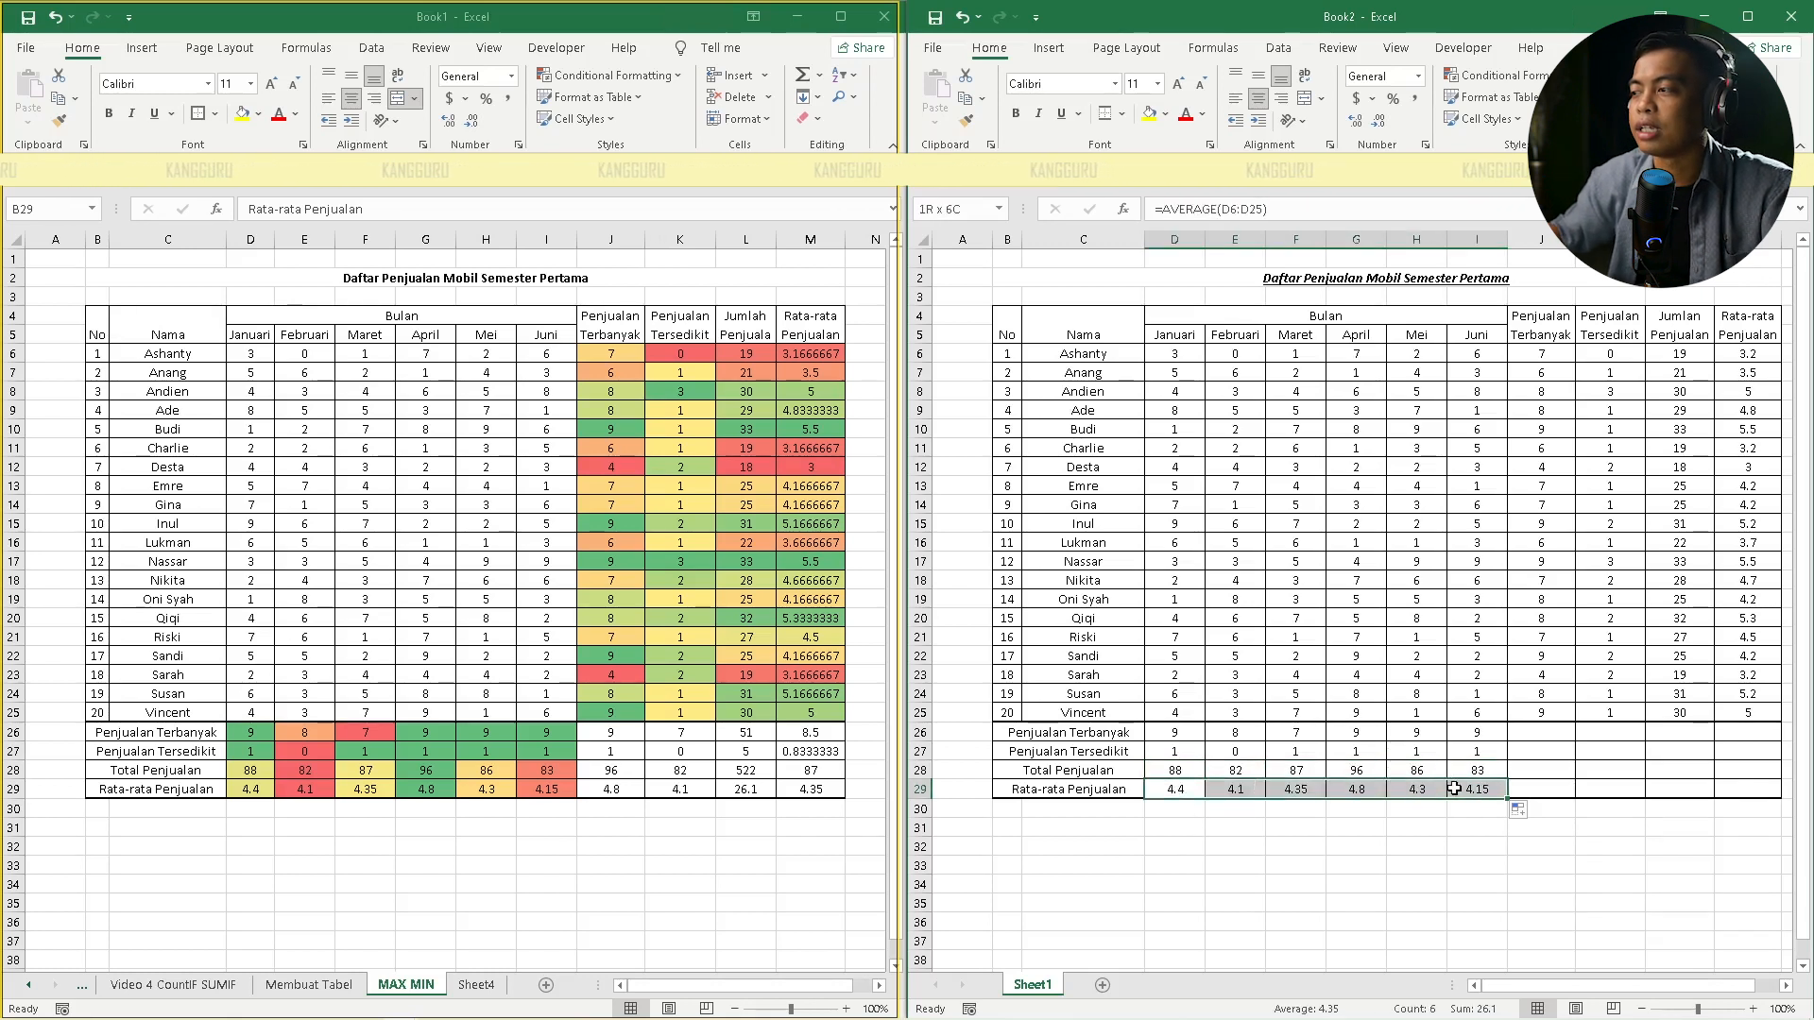
left_click(1464, 846)
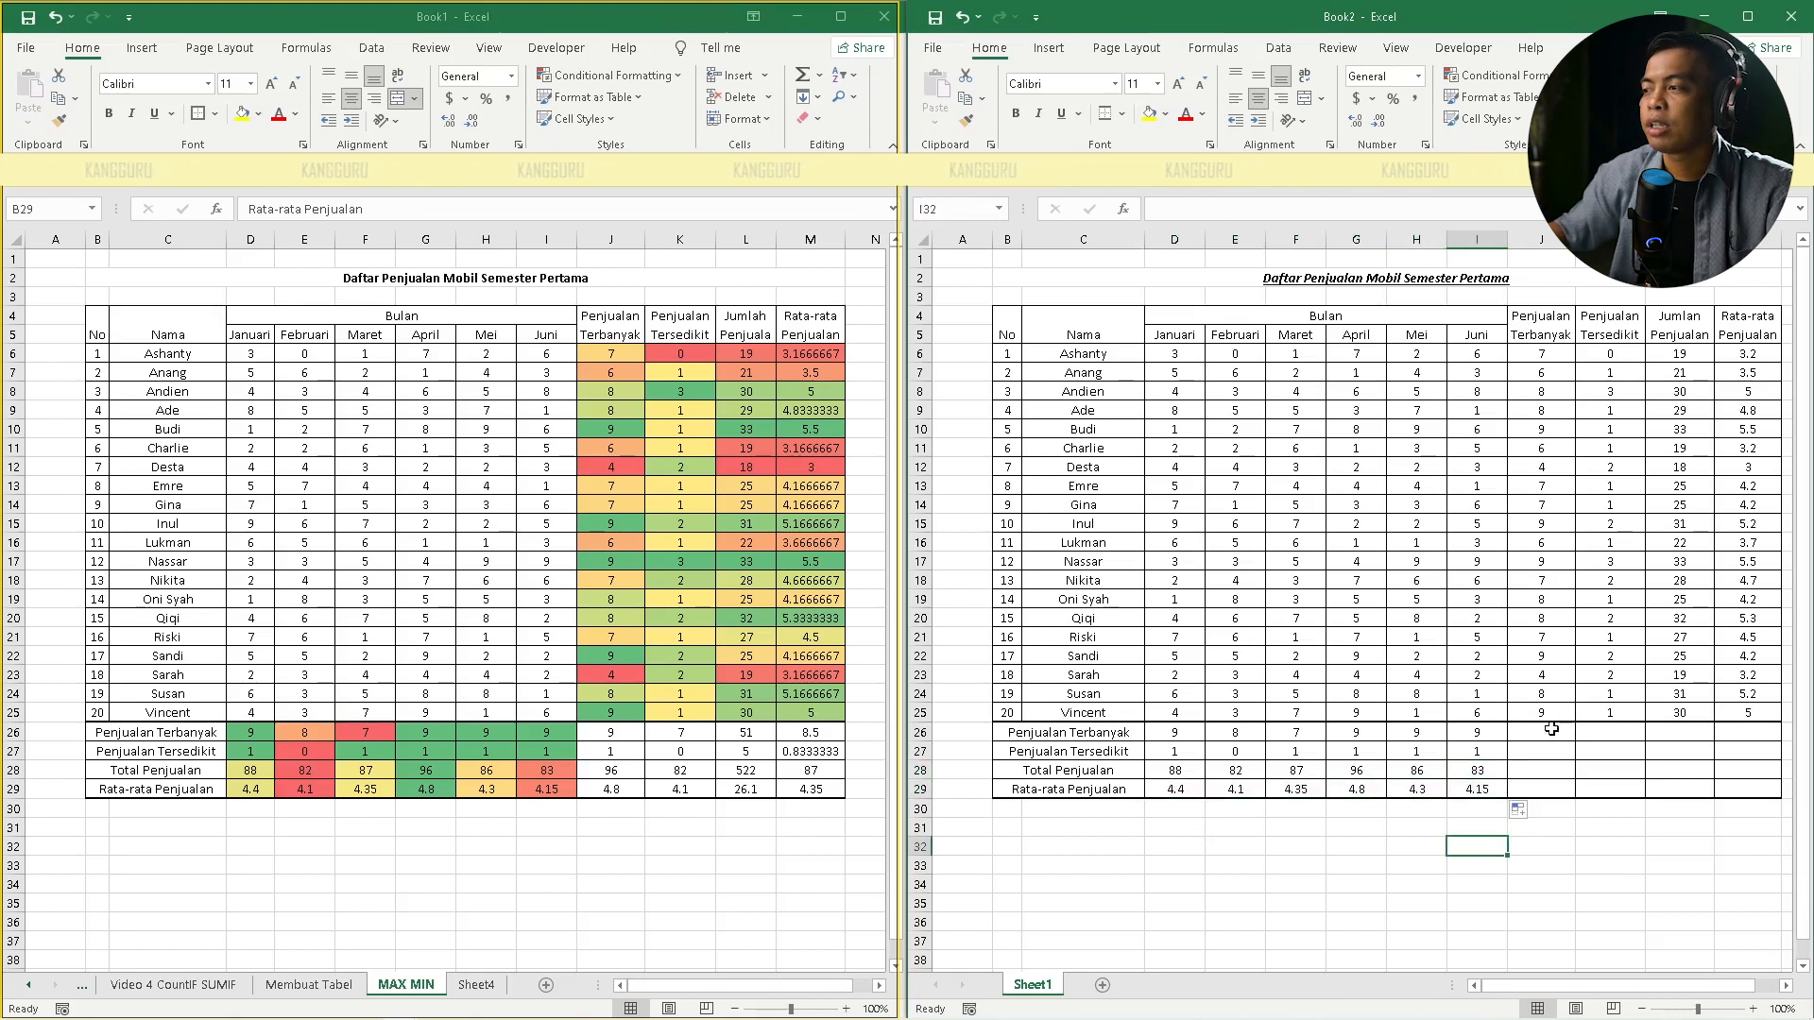
Enter =MAX(D26:I26) in cell J26 under "Penjualan Terbanyak" and fill it down through J29
left_click(1548, 734)
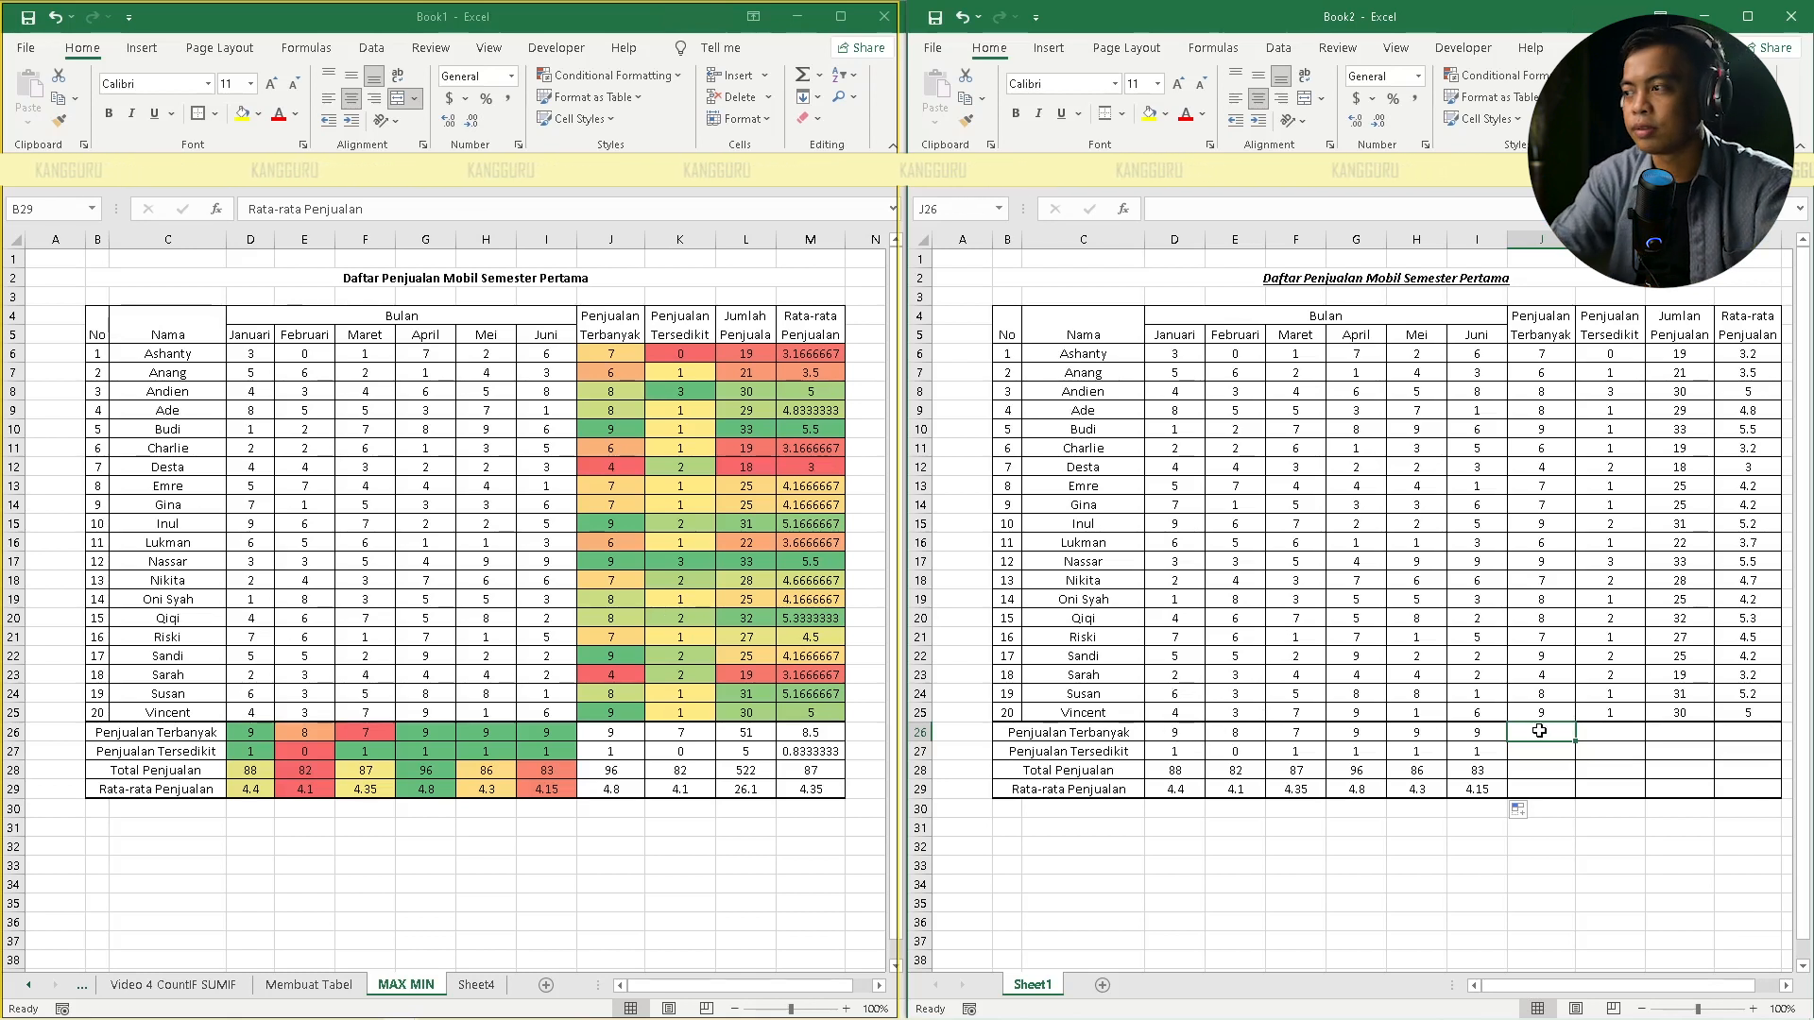
type("=")
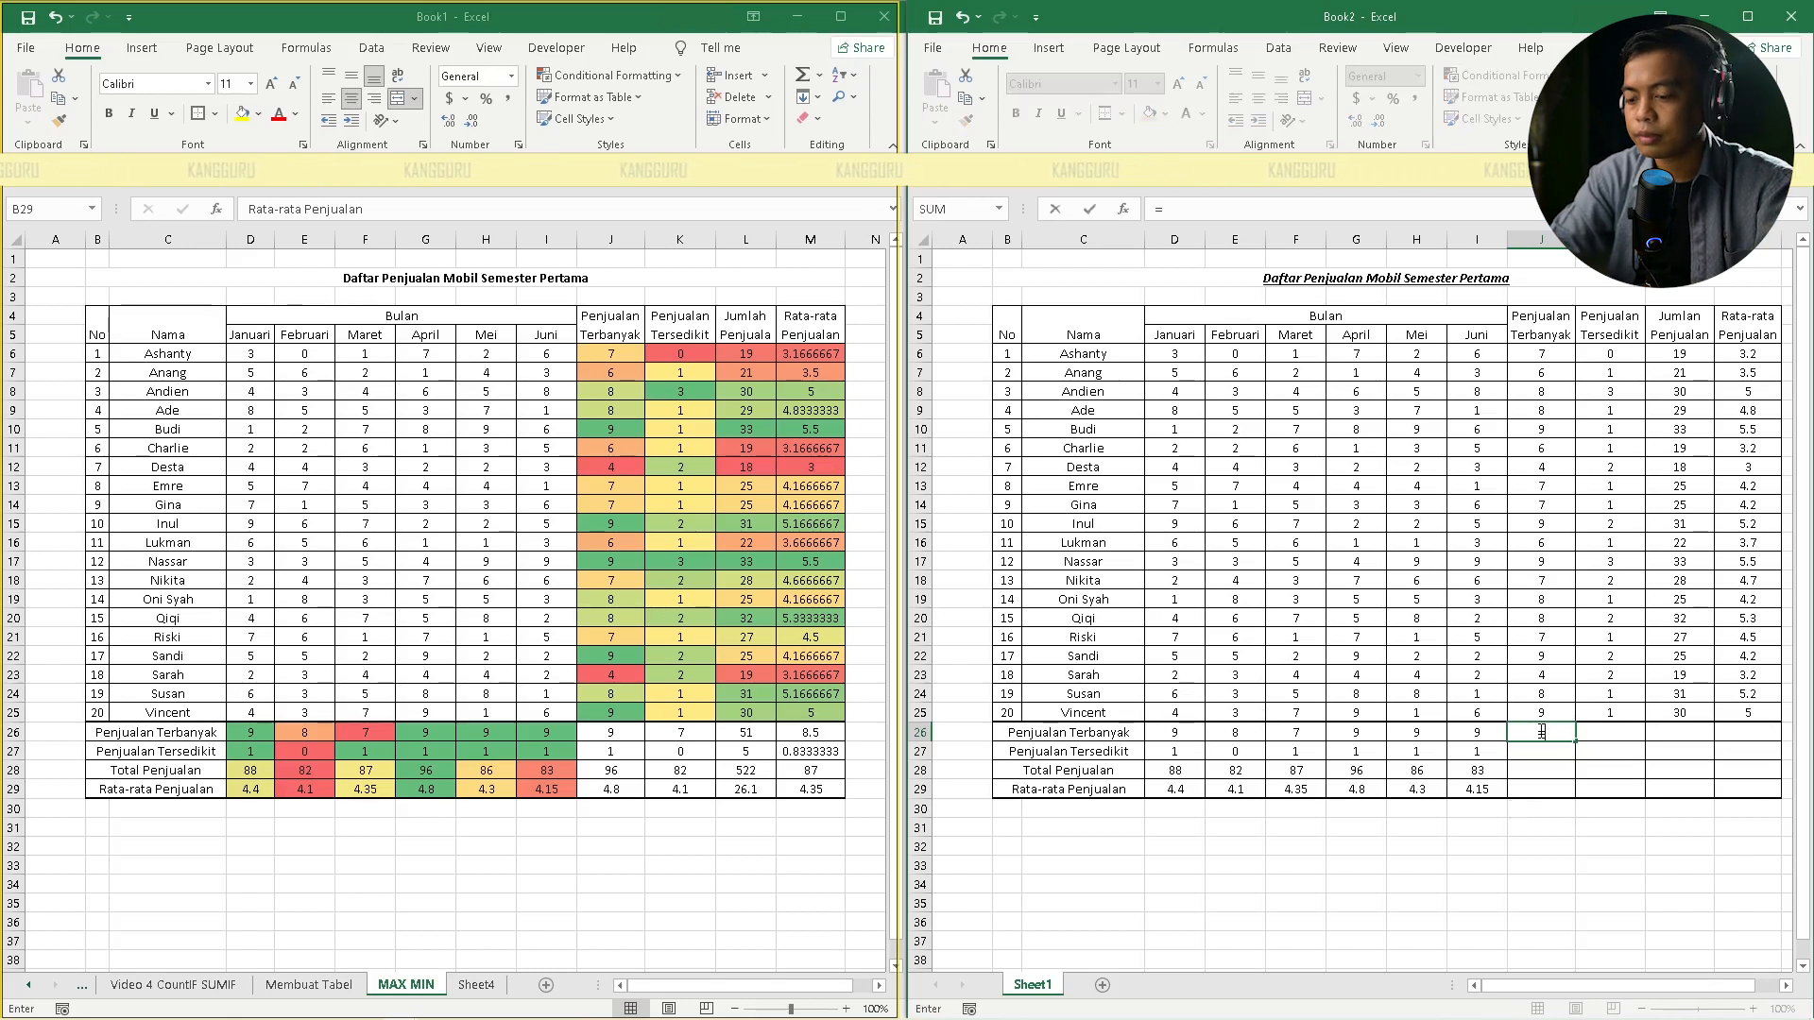
type("MAX(")
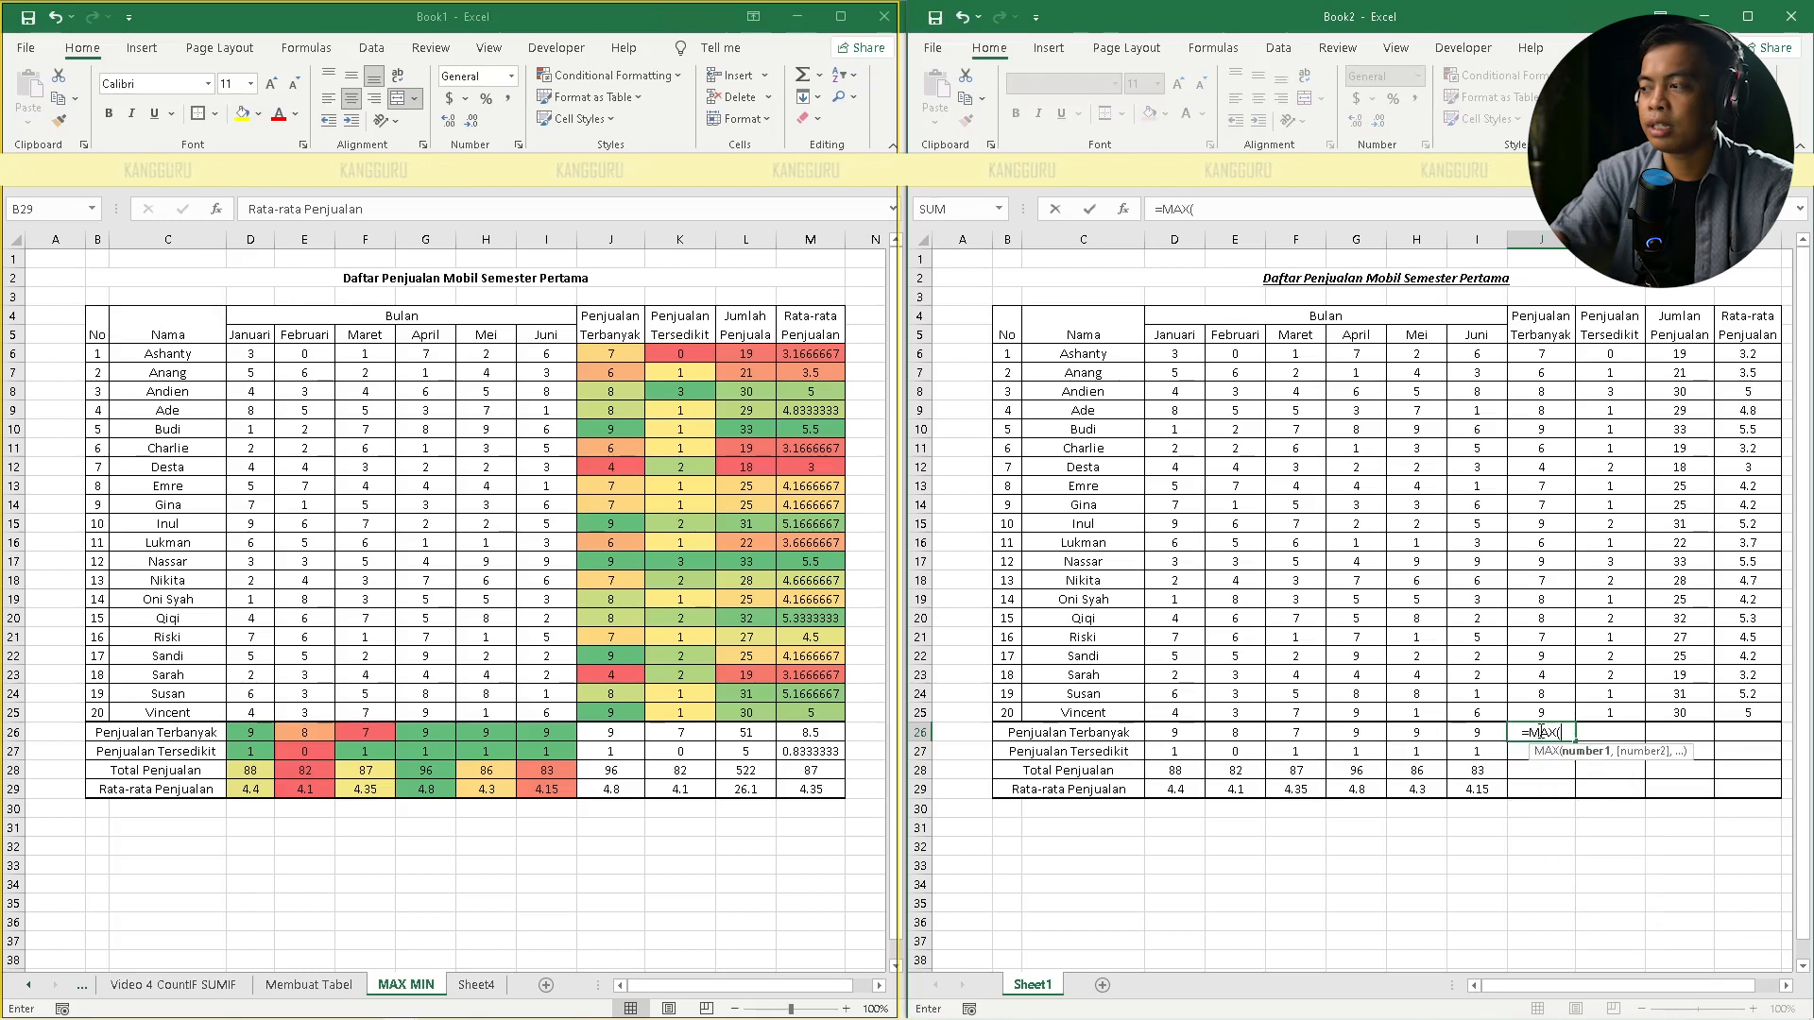
left_click_drag(1477, 734, 1162, 736)
key("Return")
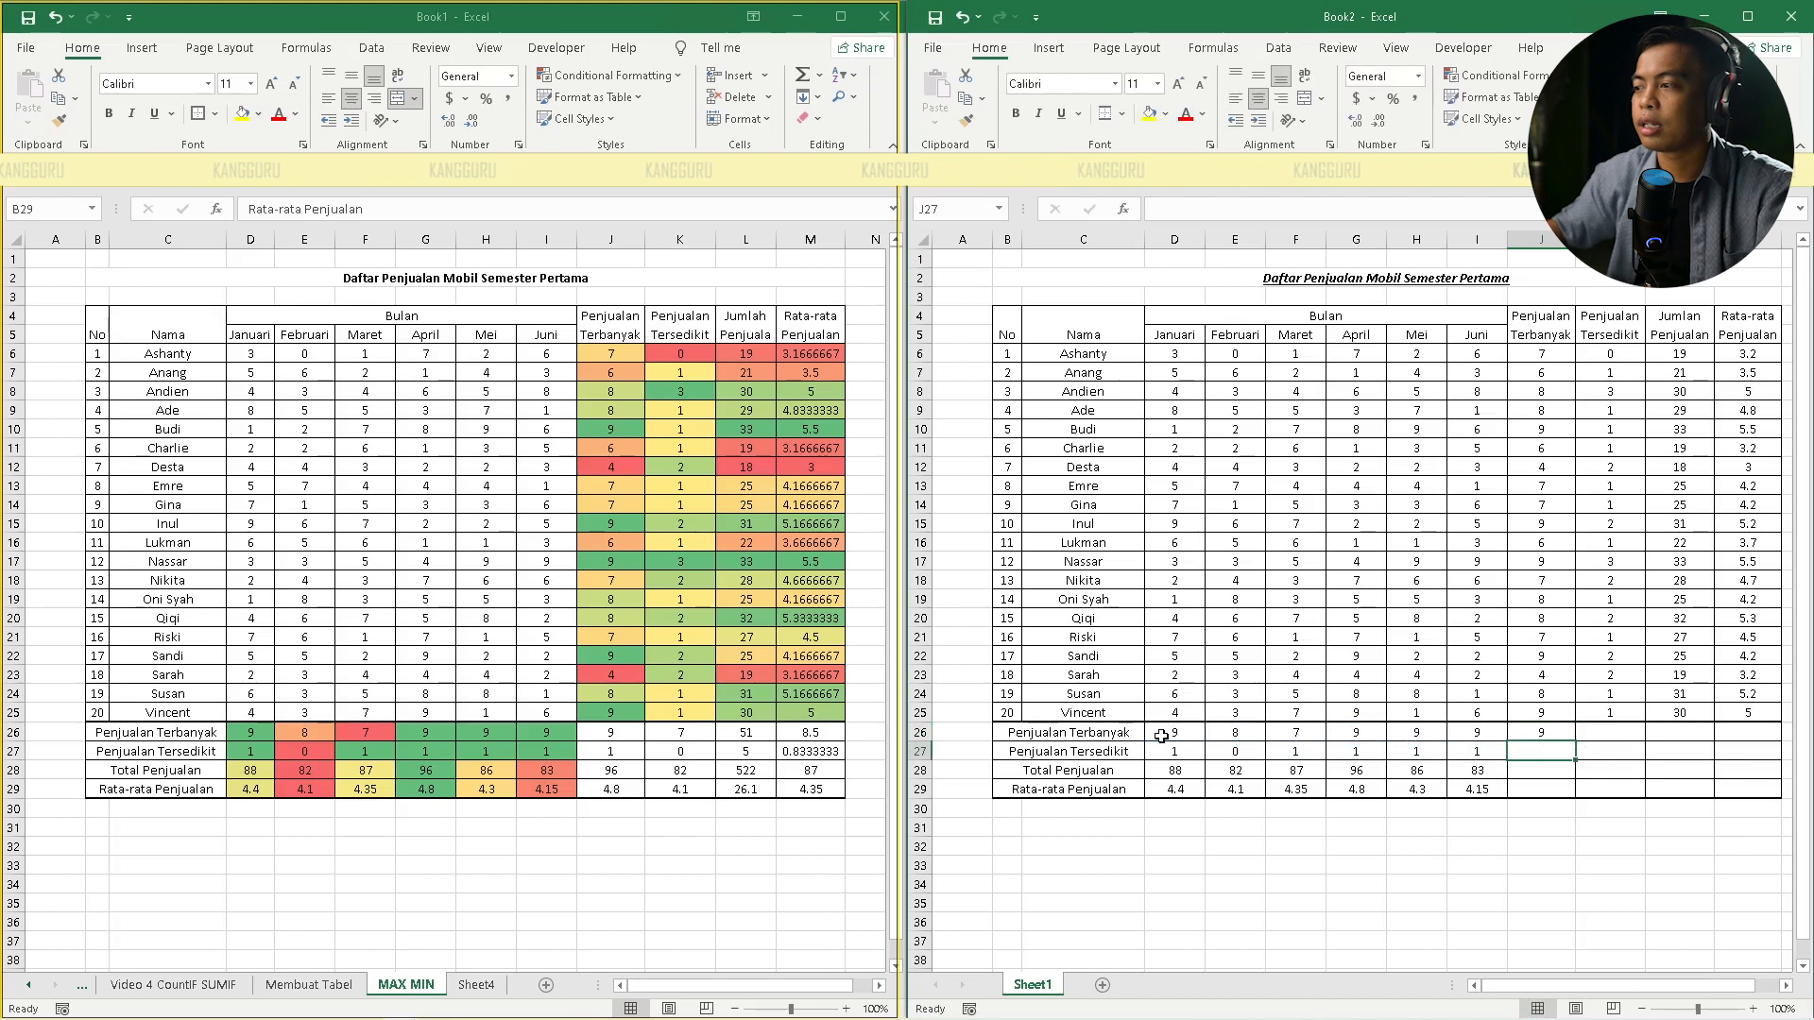
left_click(1540, 732)
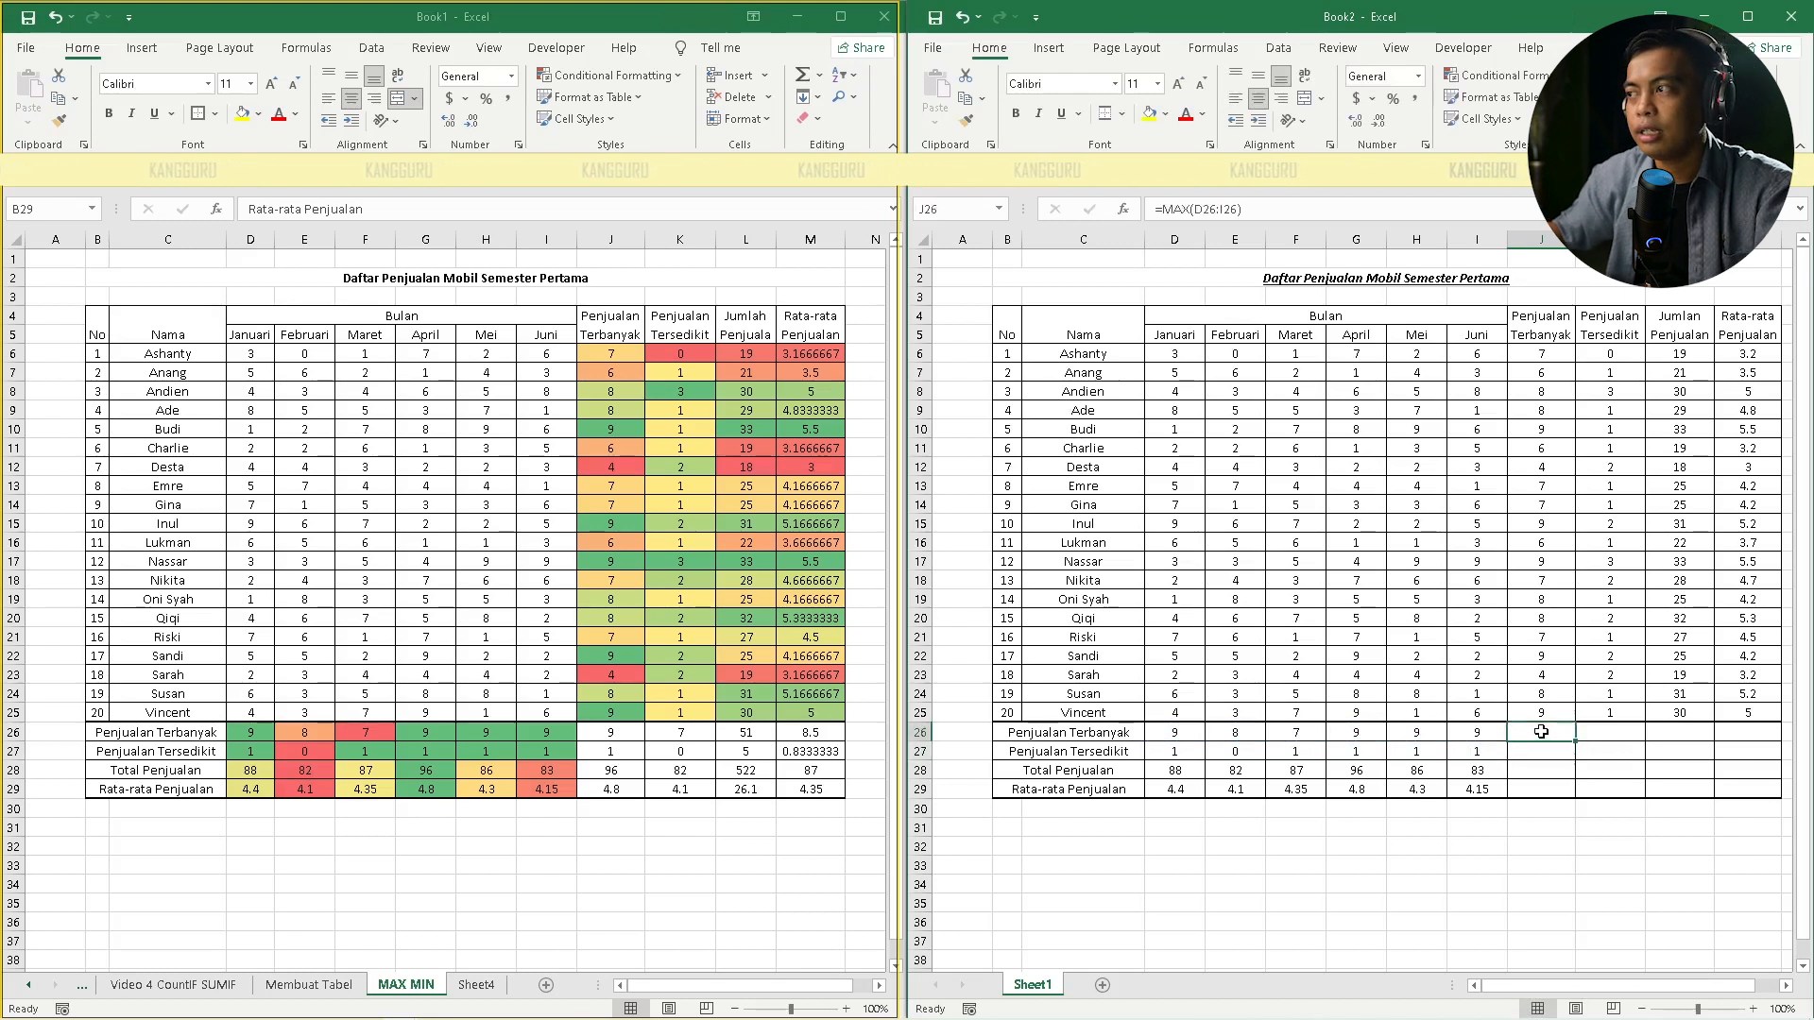
left_click_drag(1575, 741, 1575, 803)
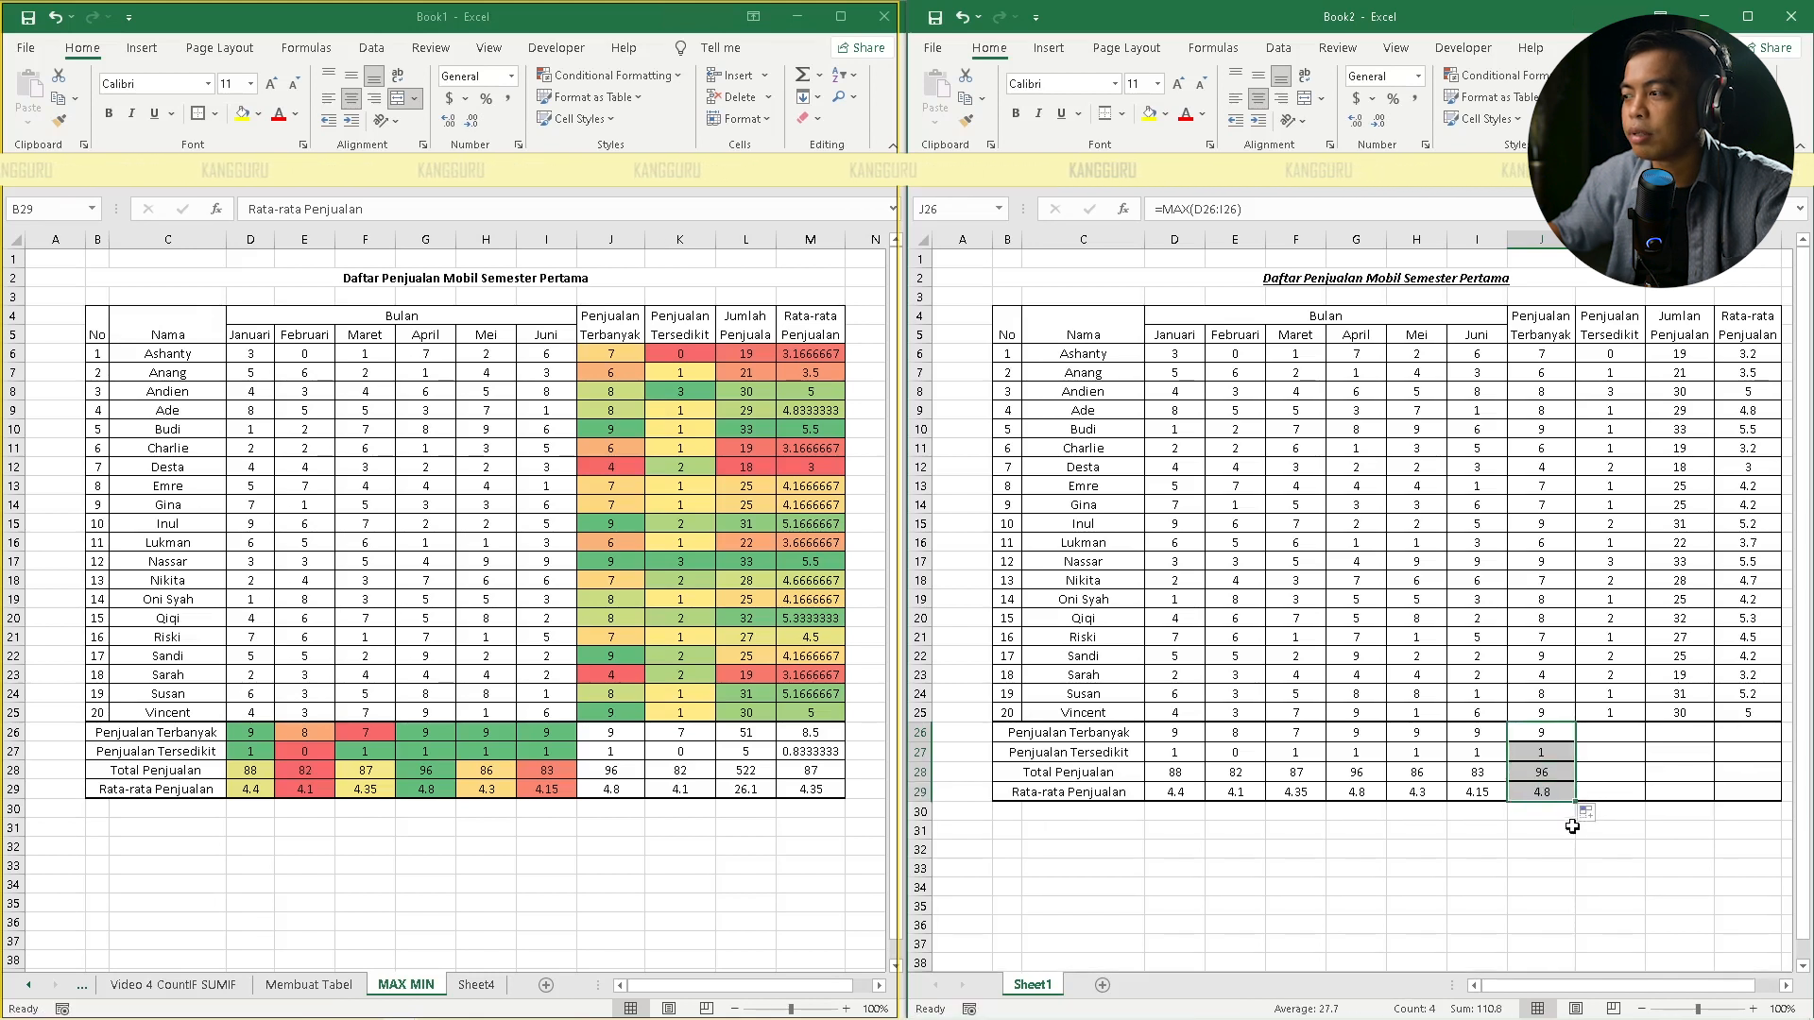
left_click(1564, 829)
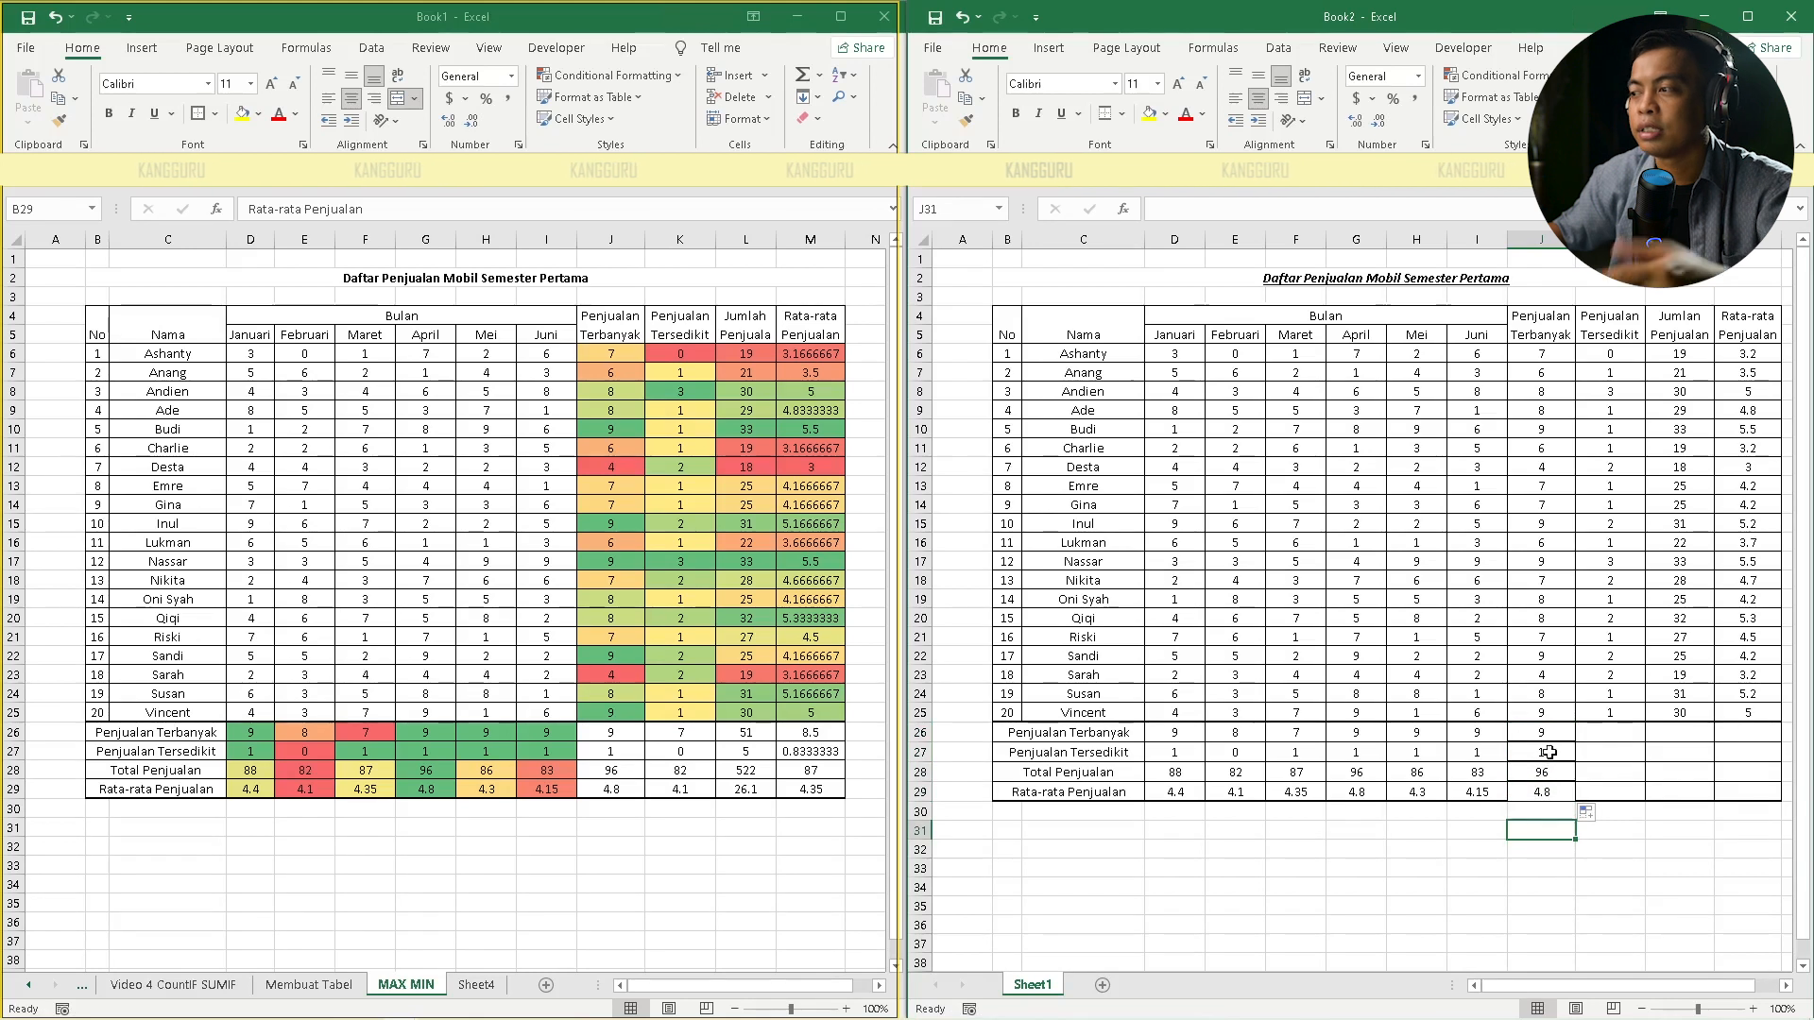
left_click(1614, 733)
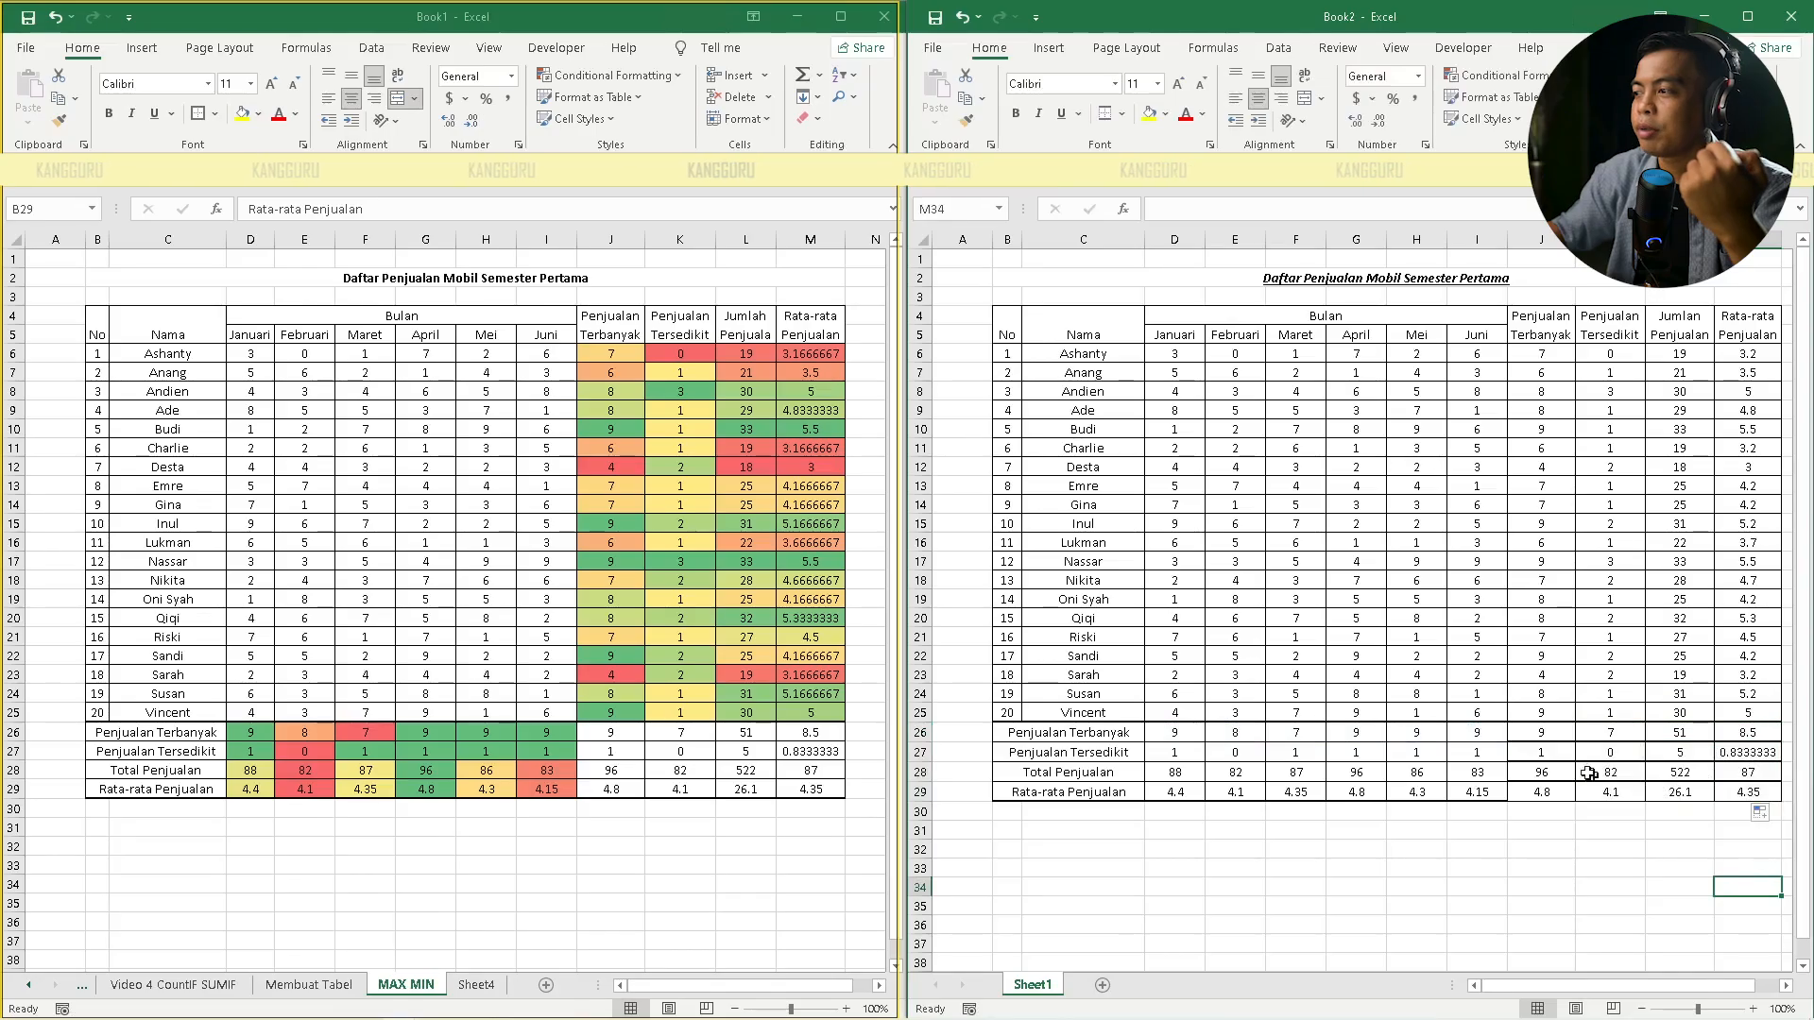
Apply thin solid inside horizontal borders to the summary cells J26:M29 in the cell format settings
left_click_drag(1538, 734, 1732, 789)
right_click(1623, 788)
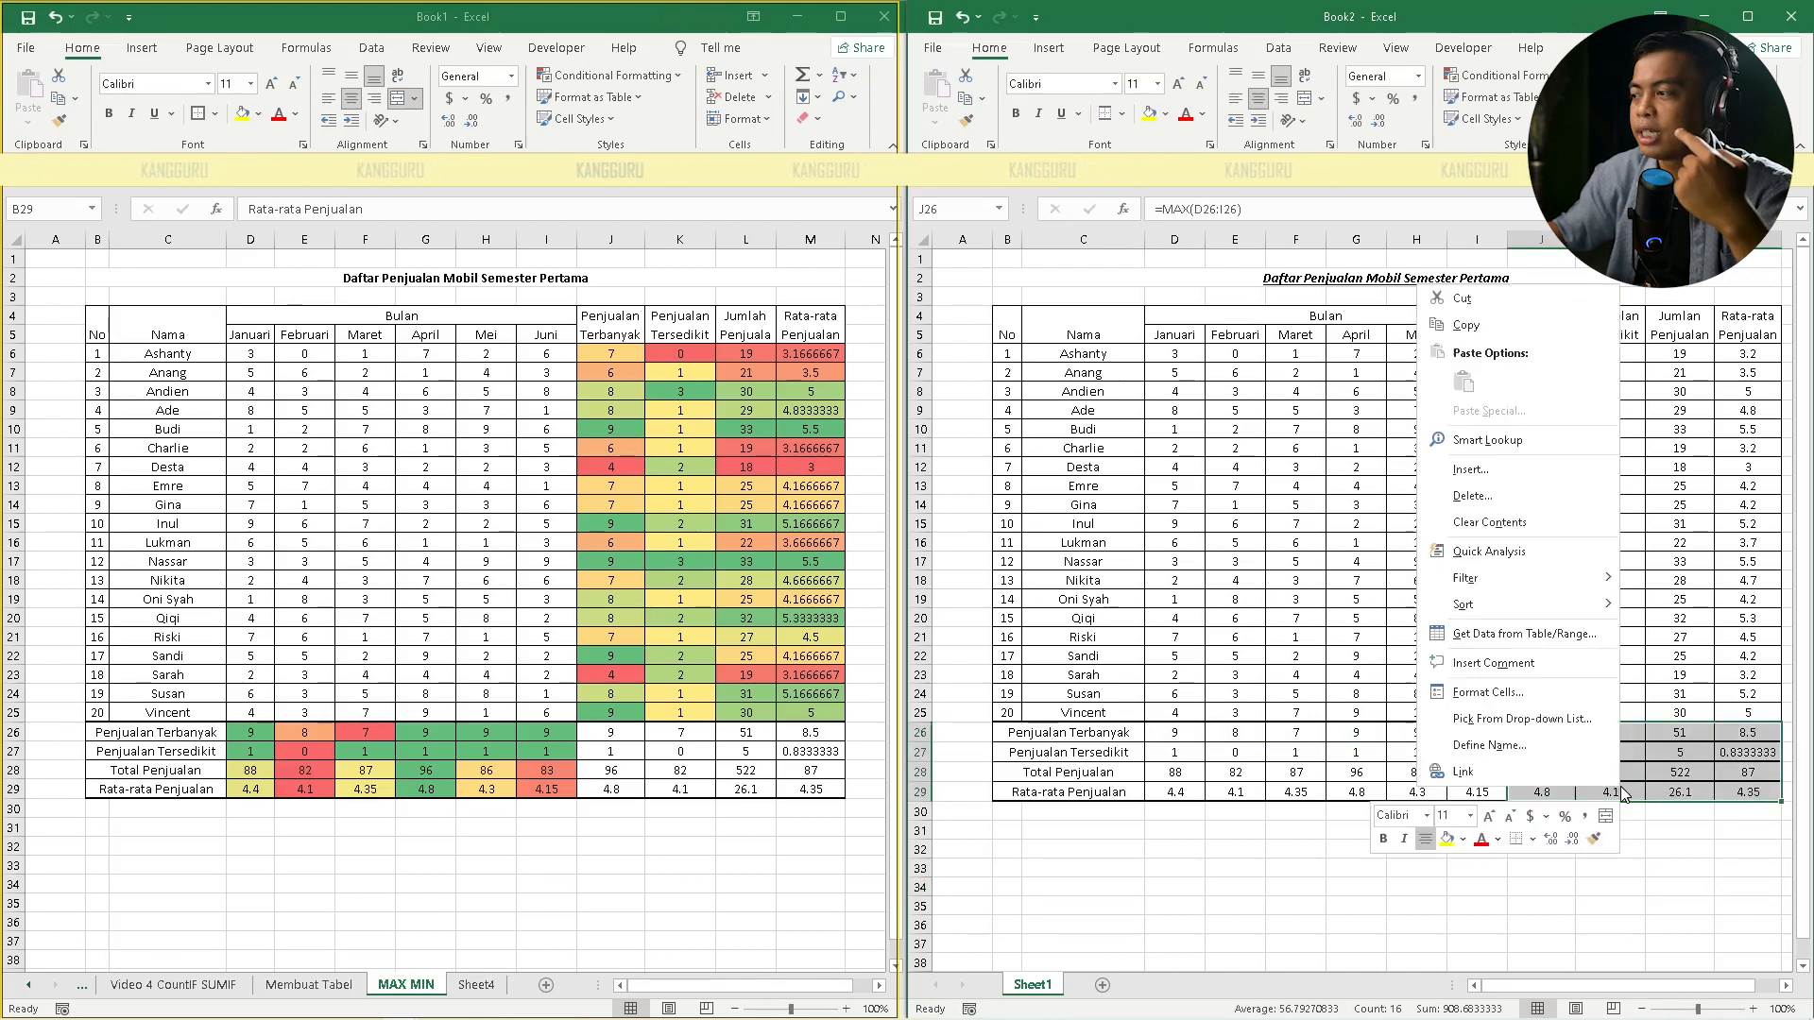
left_click(1543, 693)
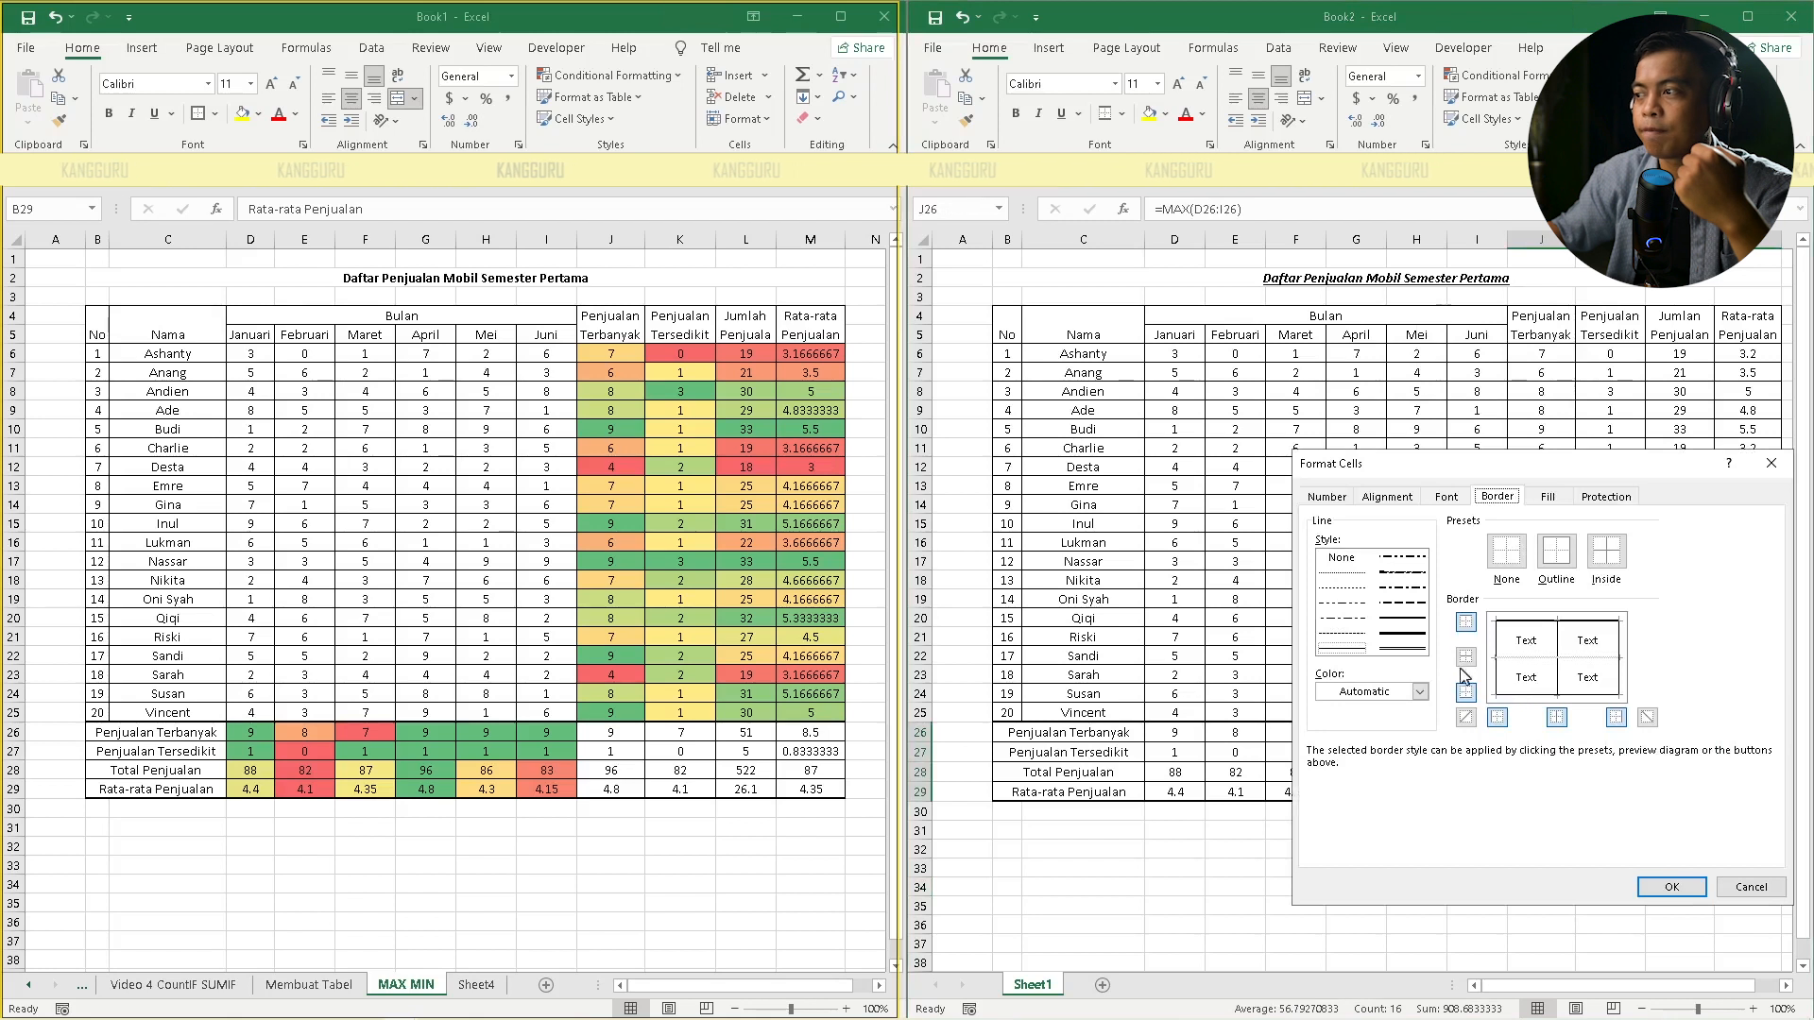
left_click(1412, 624)
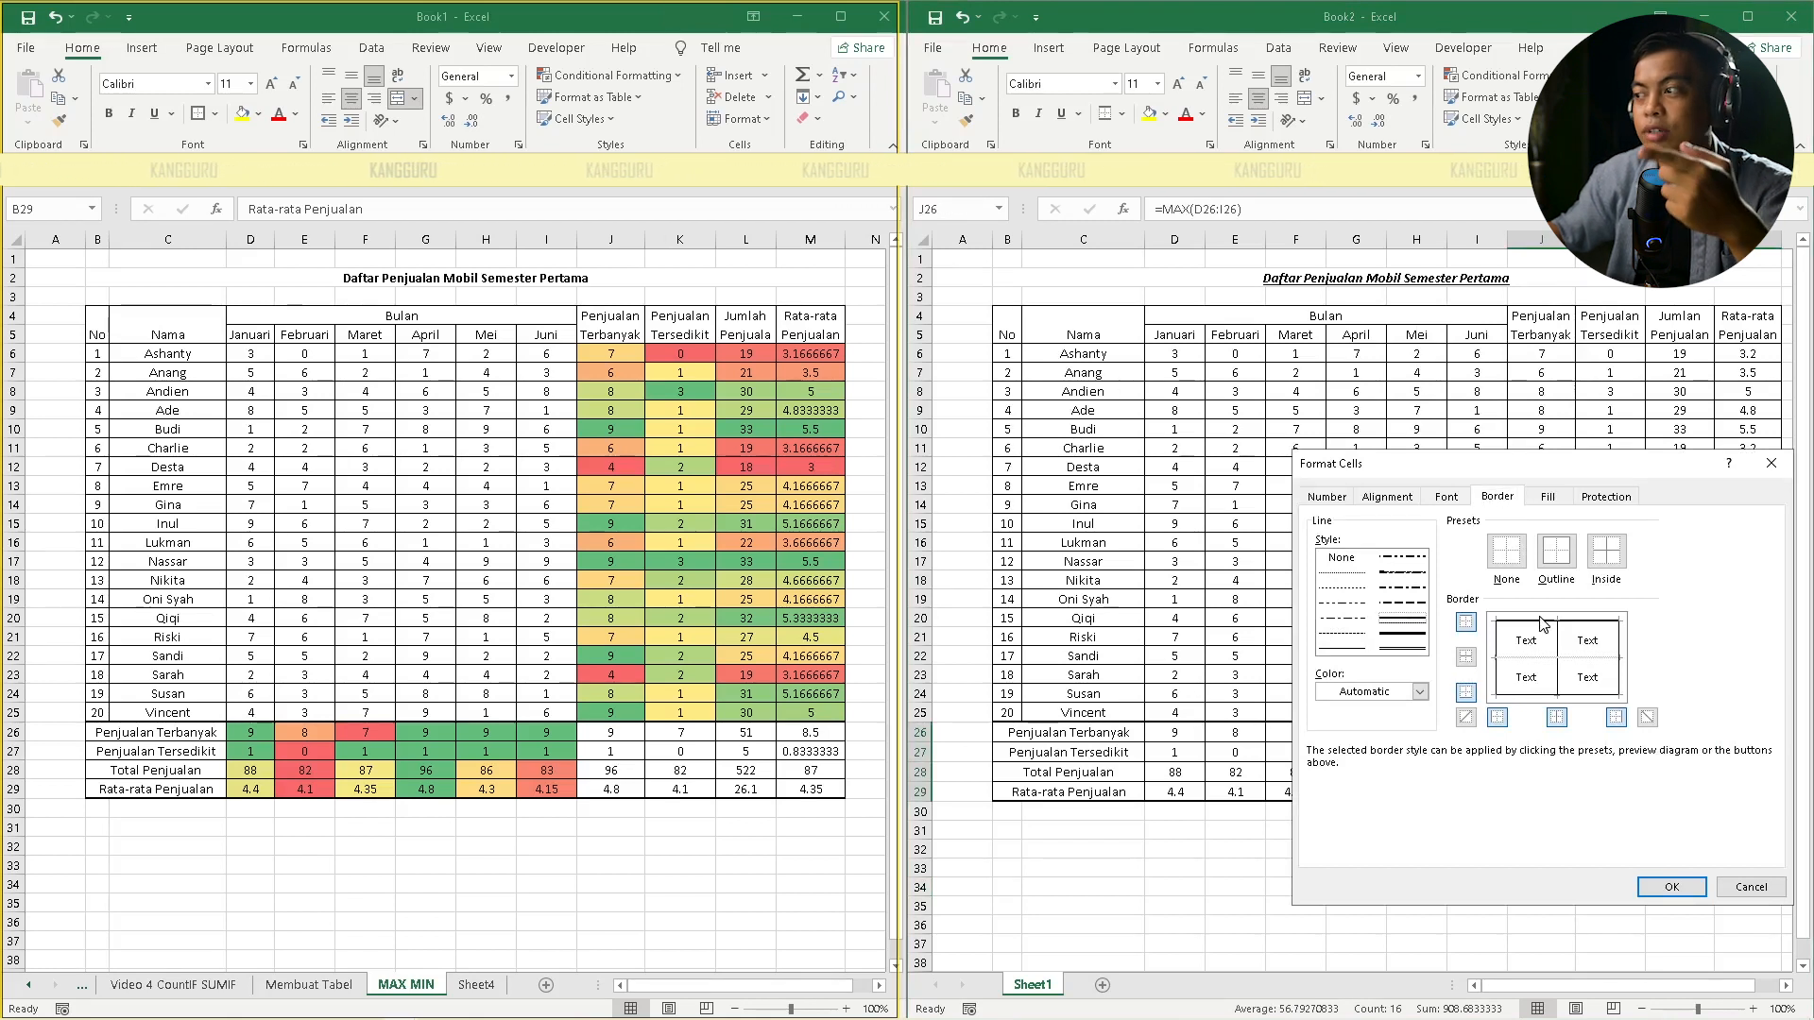
left_click(1543, 693)
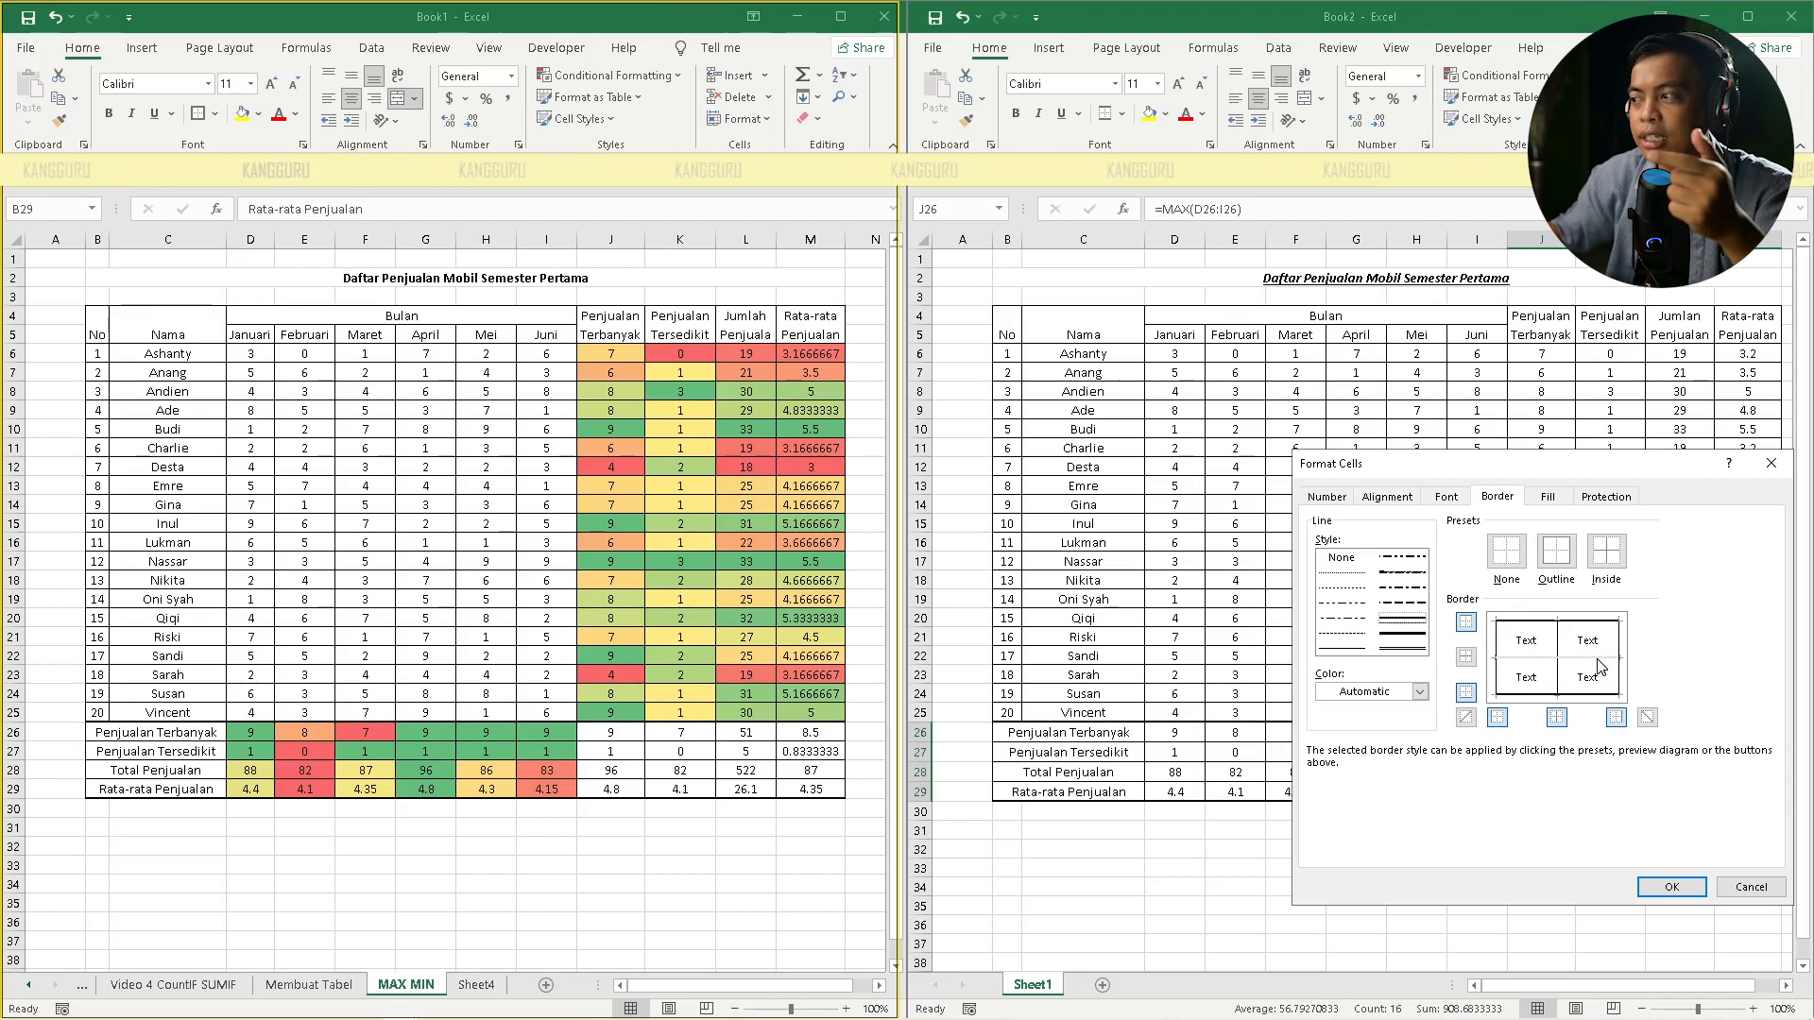
left_click_drag(1582, 470, 1396, 267)
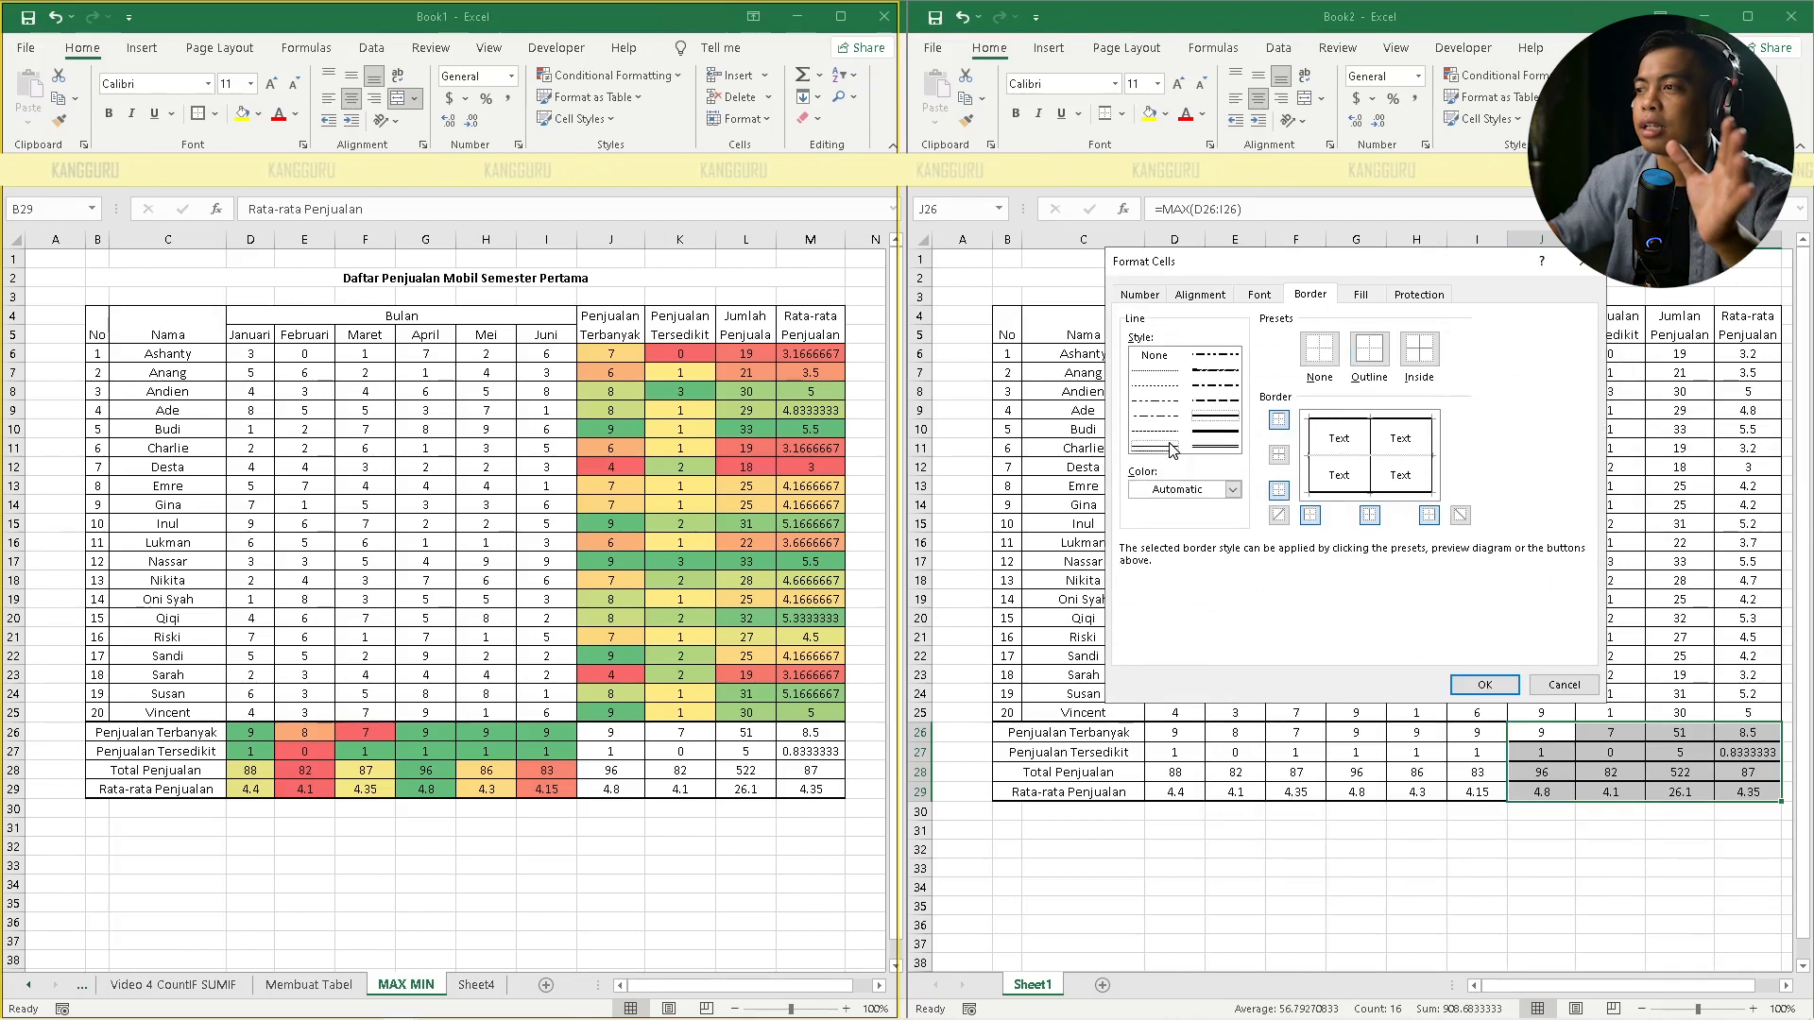
left_click(1343, 457)
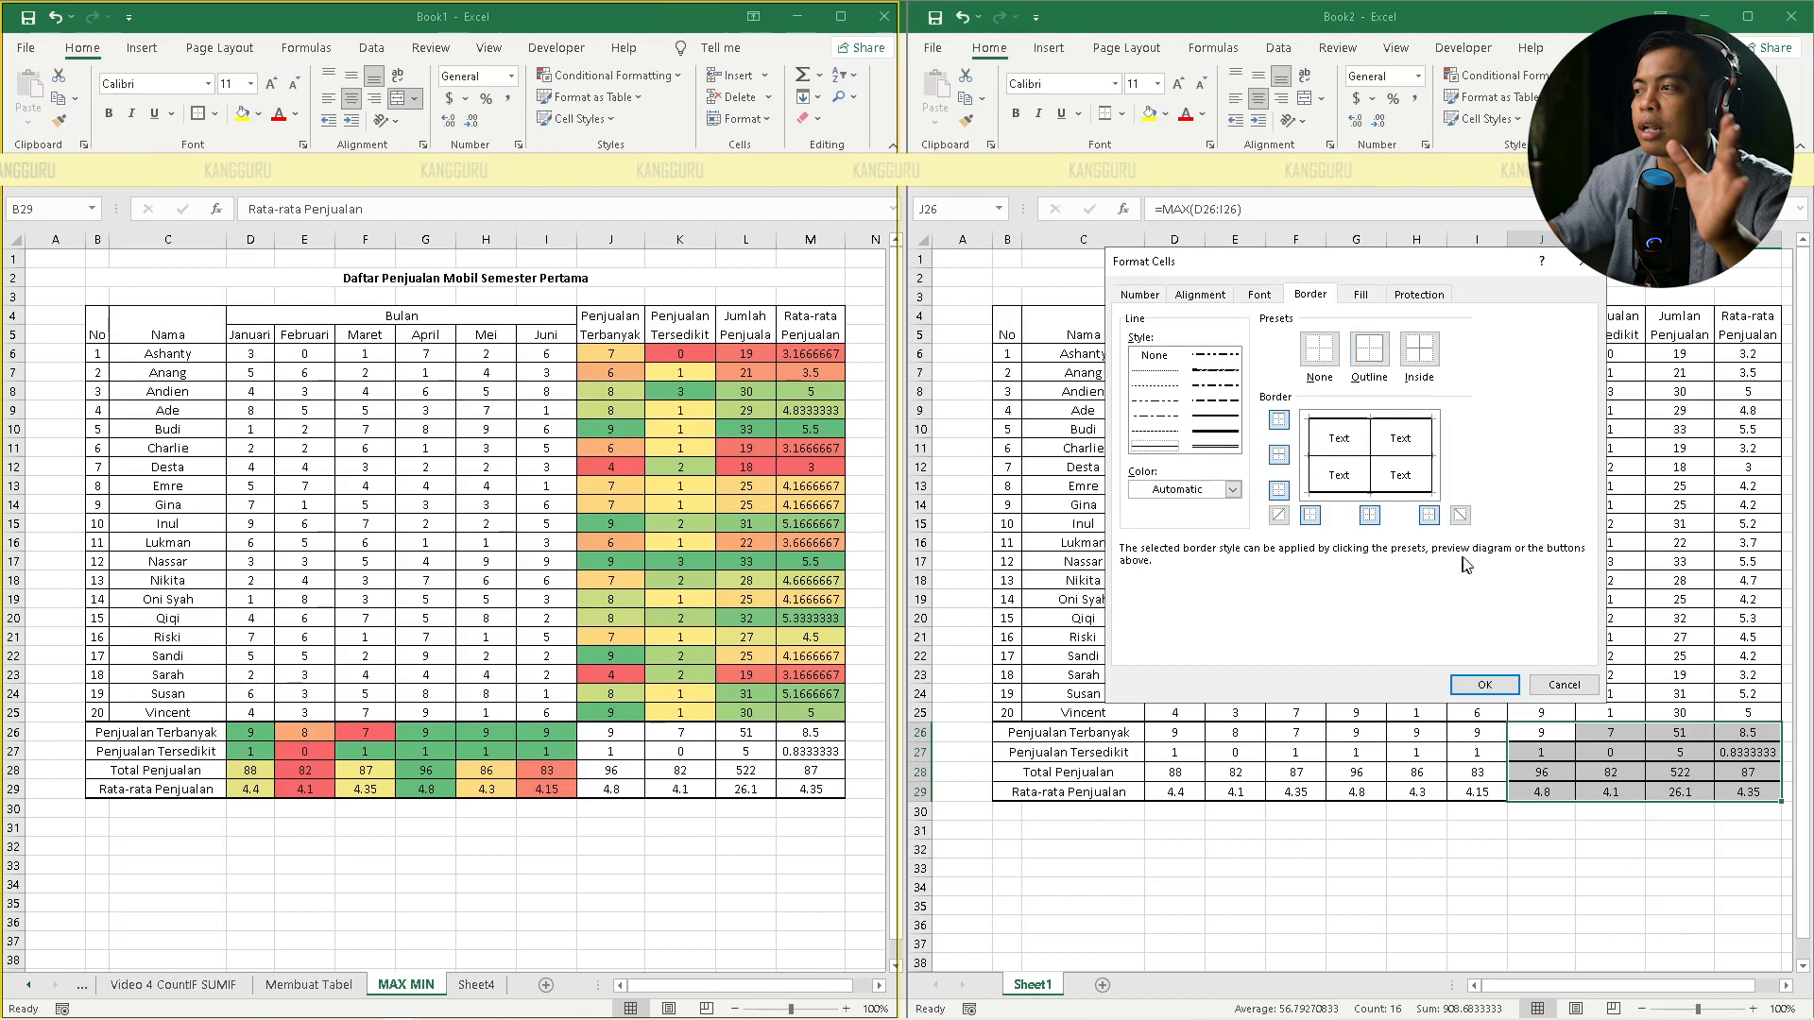
left_click(1487, 684)
left_click(1585, 845)
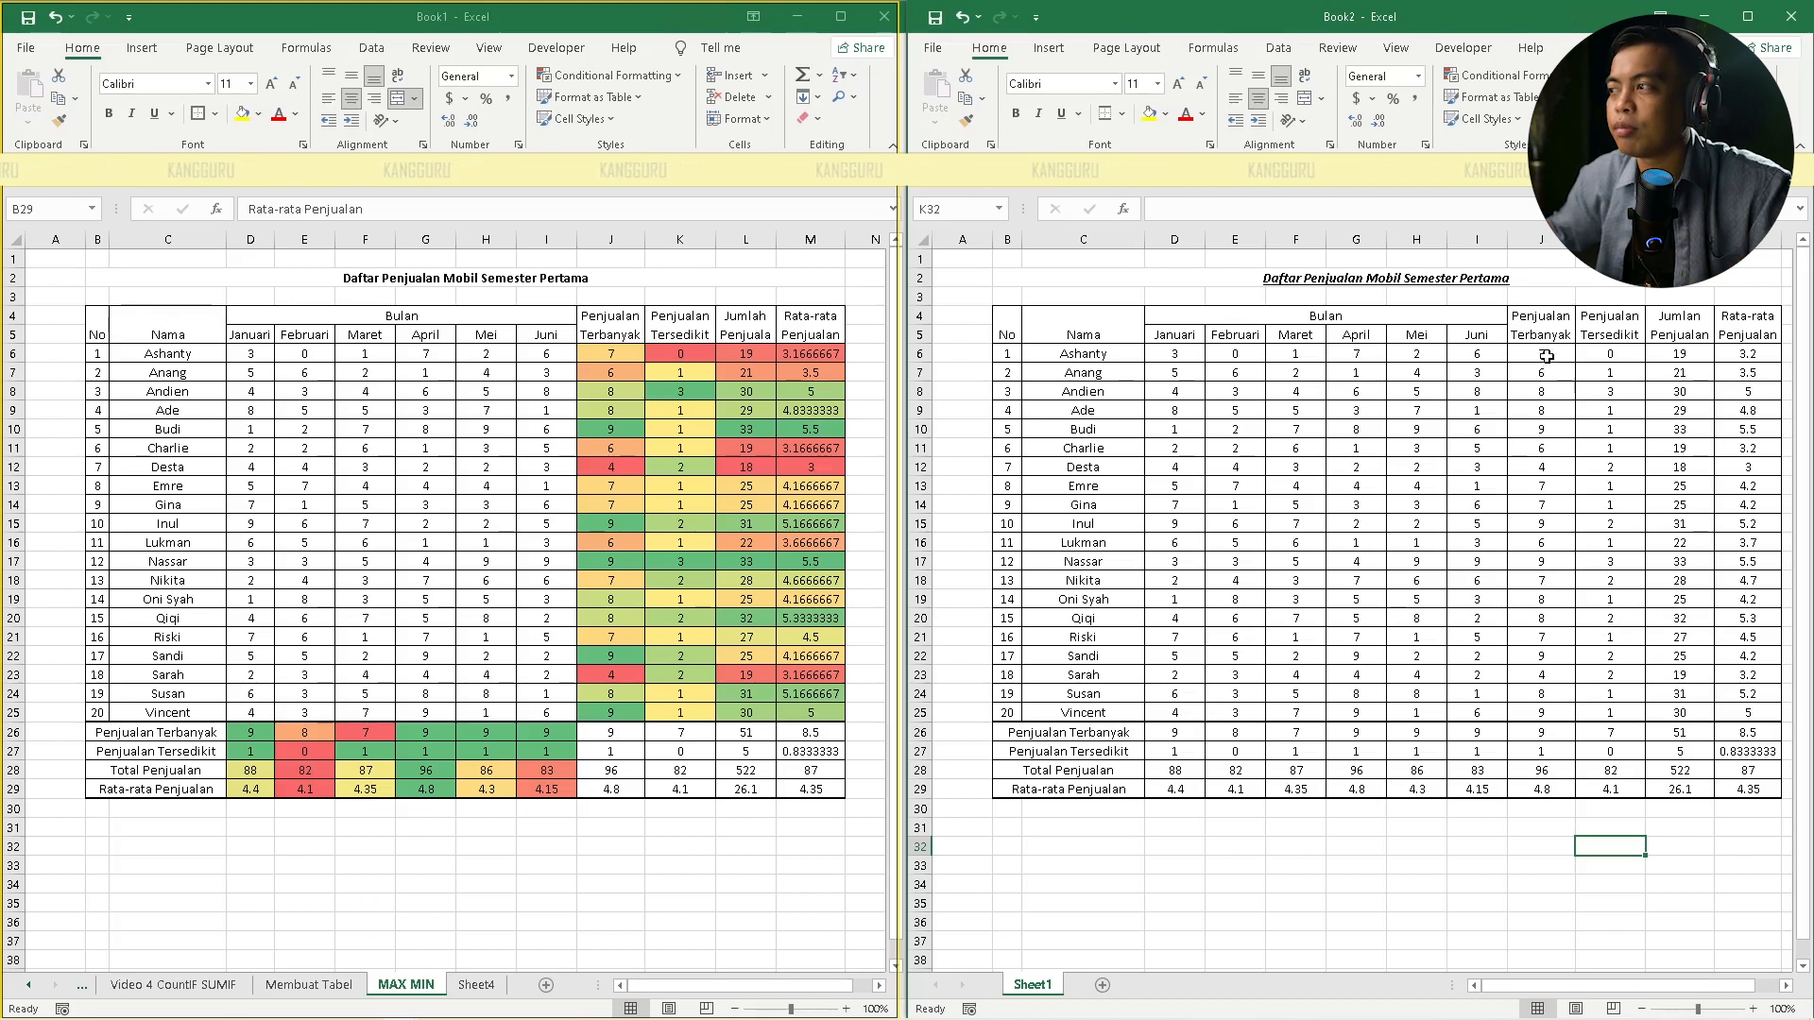
Apply the green-yellow-red color scale conditional formatting to the "Penjualan Terbanyak" values in J6:J25
left_click(1547, 389)
left_click(1551, 352)
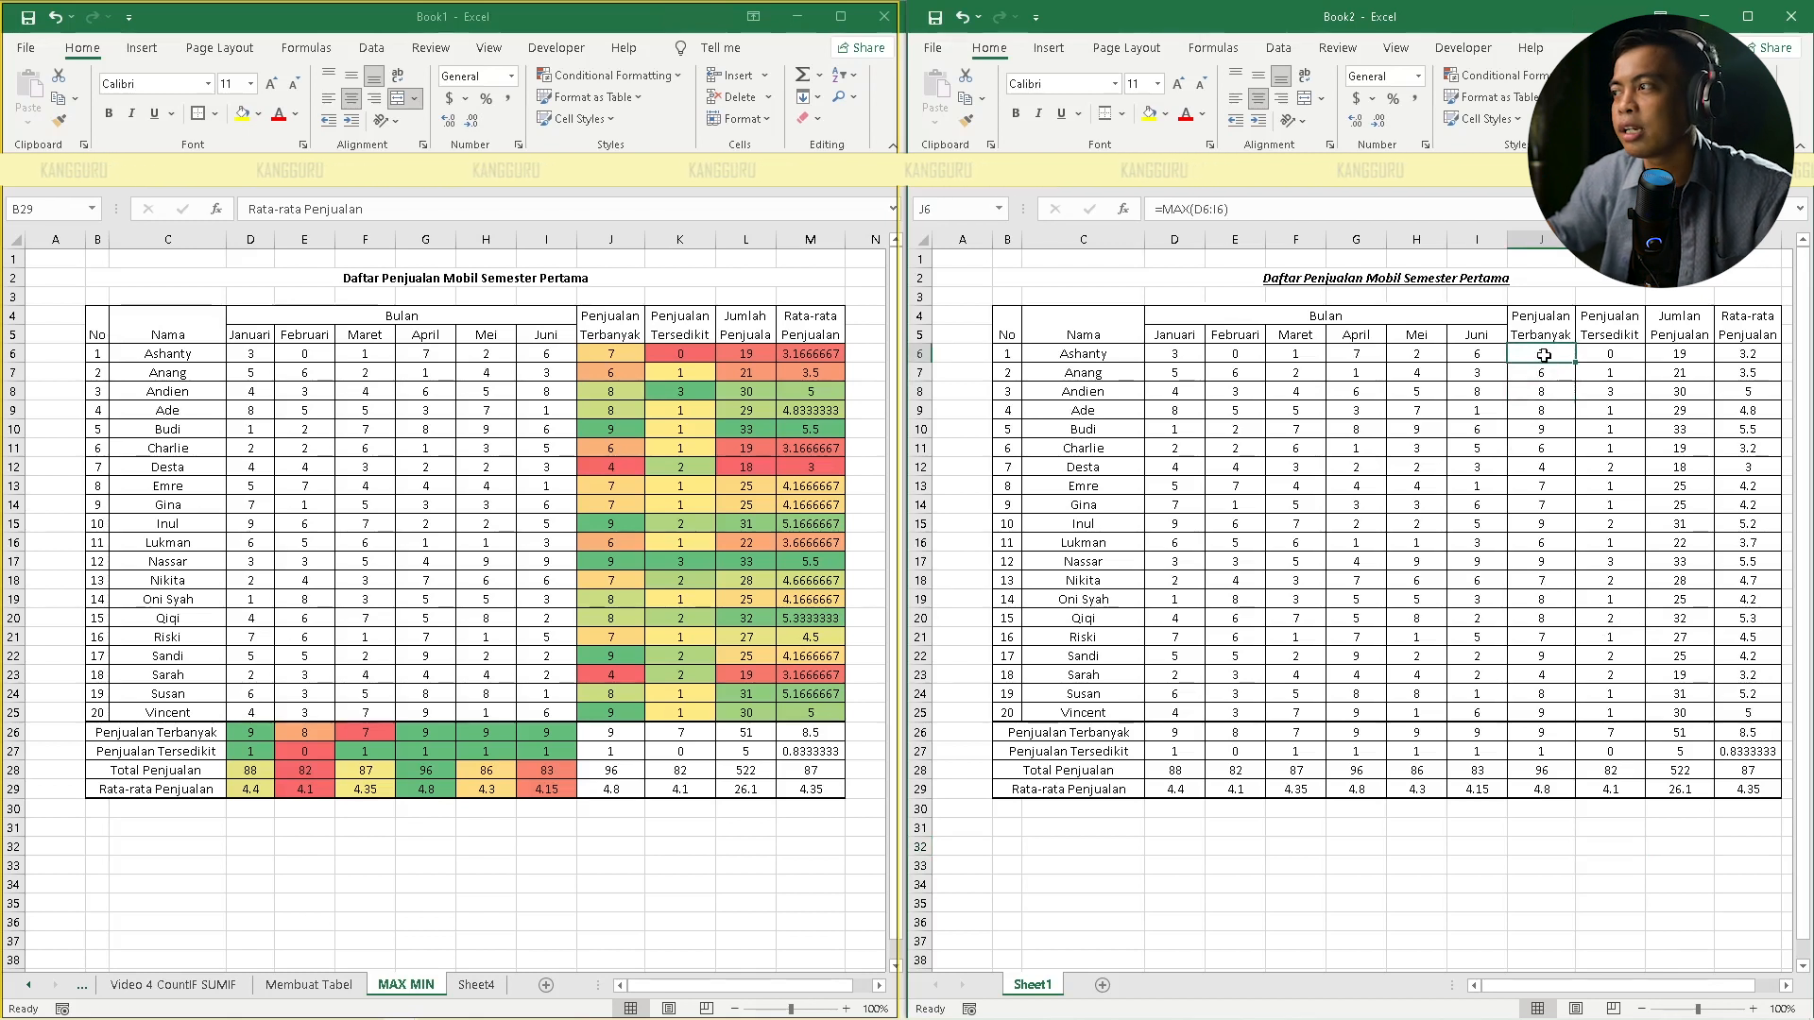
left_click_drag(1547, 362, 1547, 716)
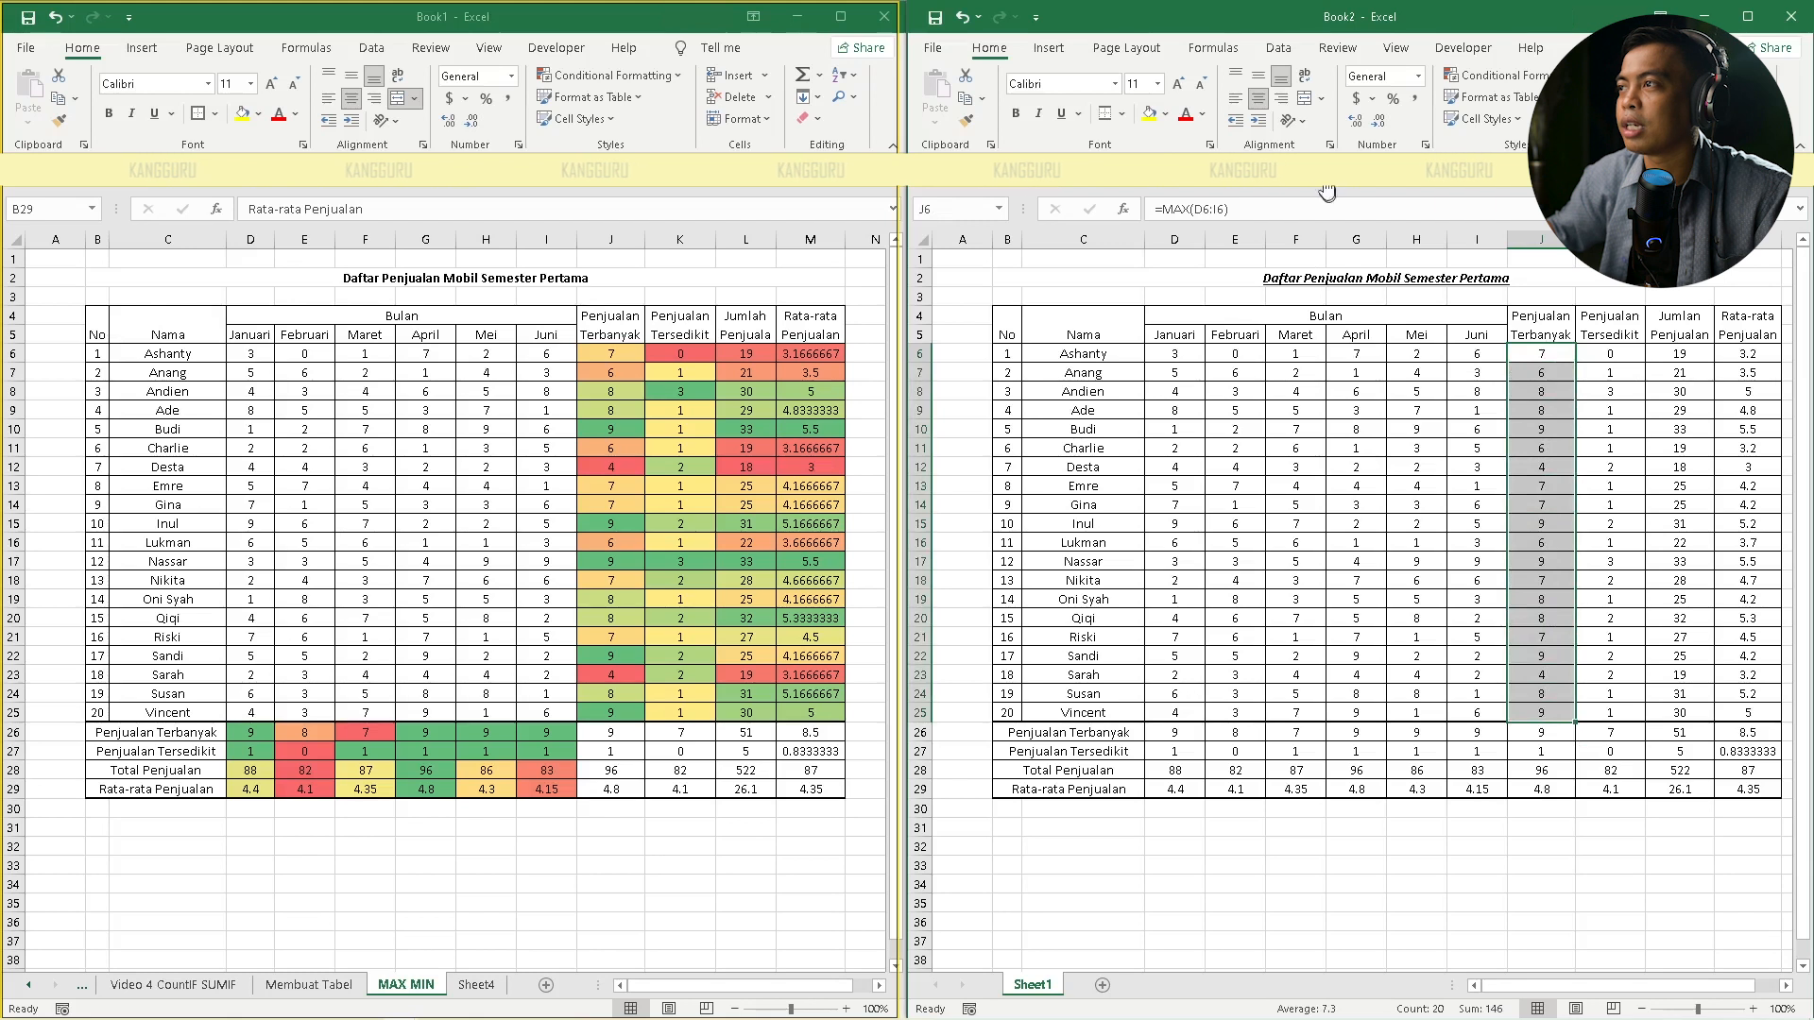
left_click(1500, 77)
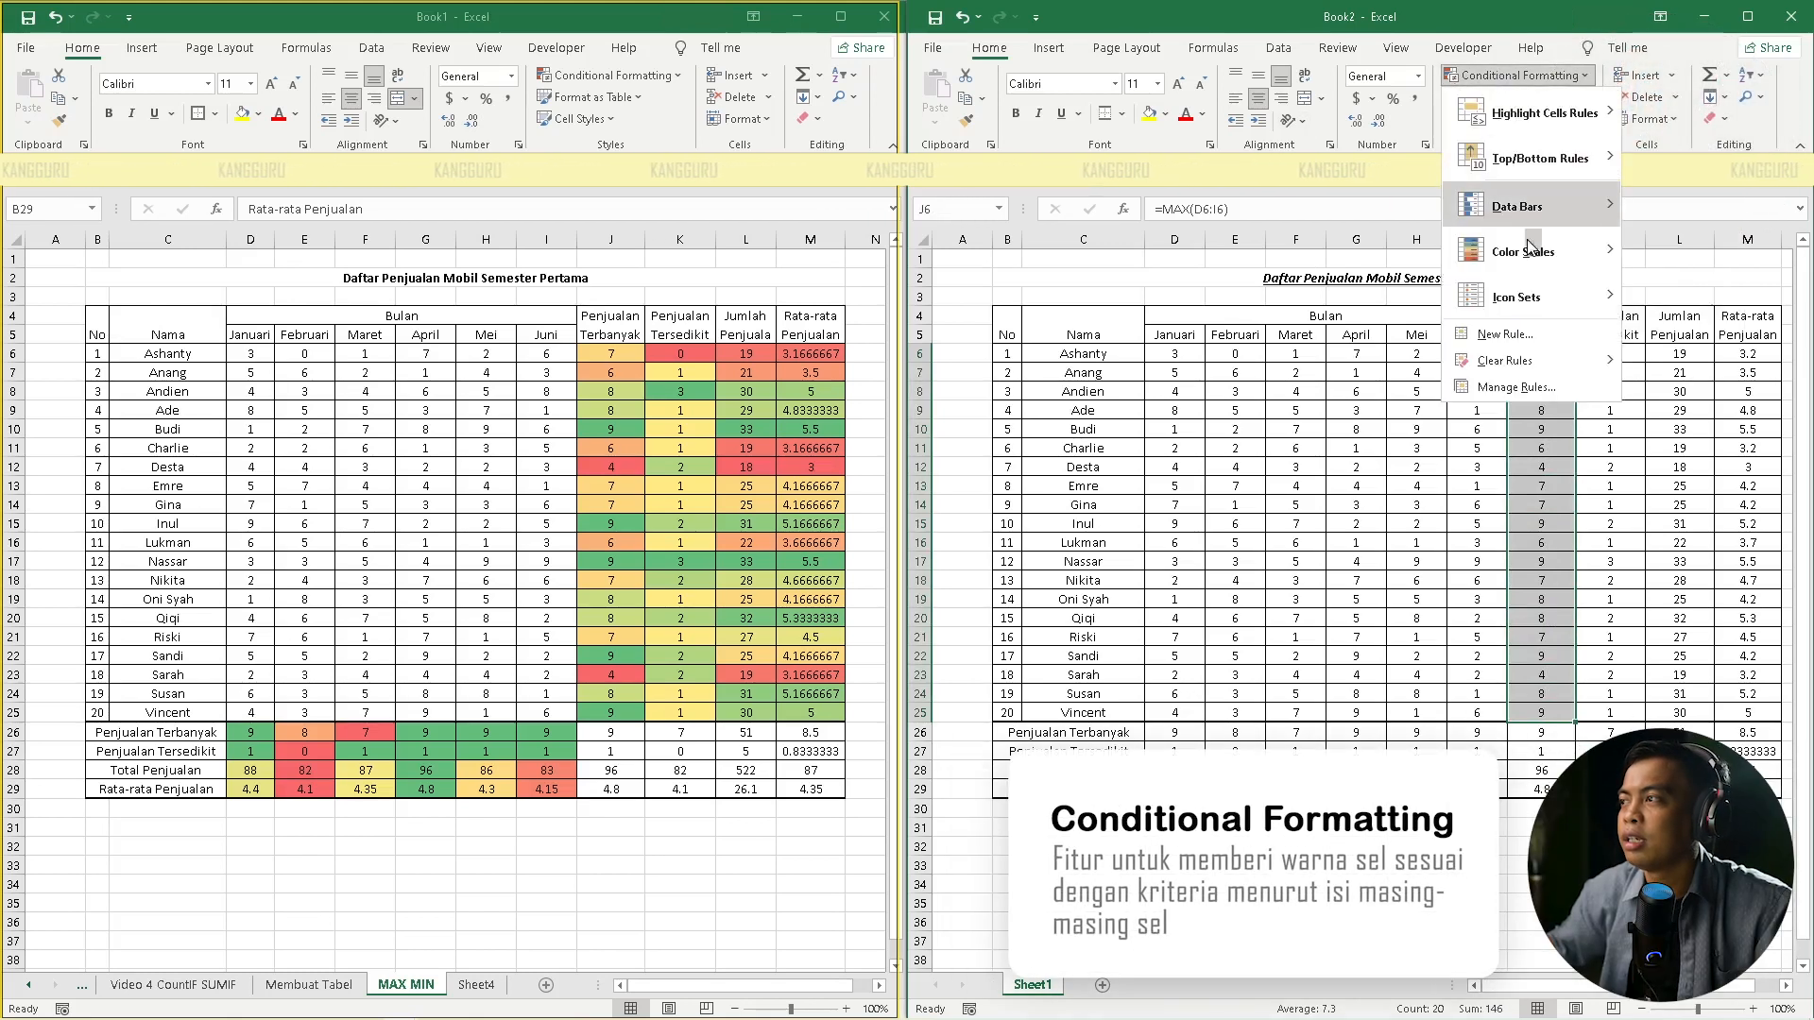
mouse_move(1535, 255)
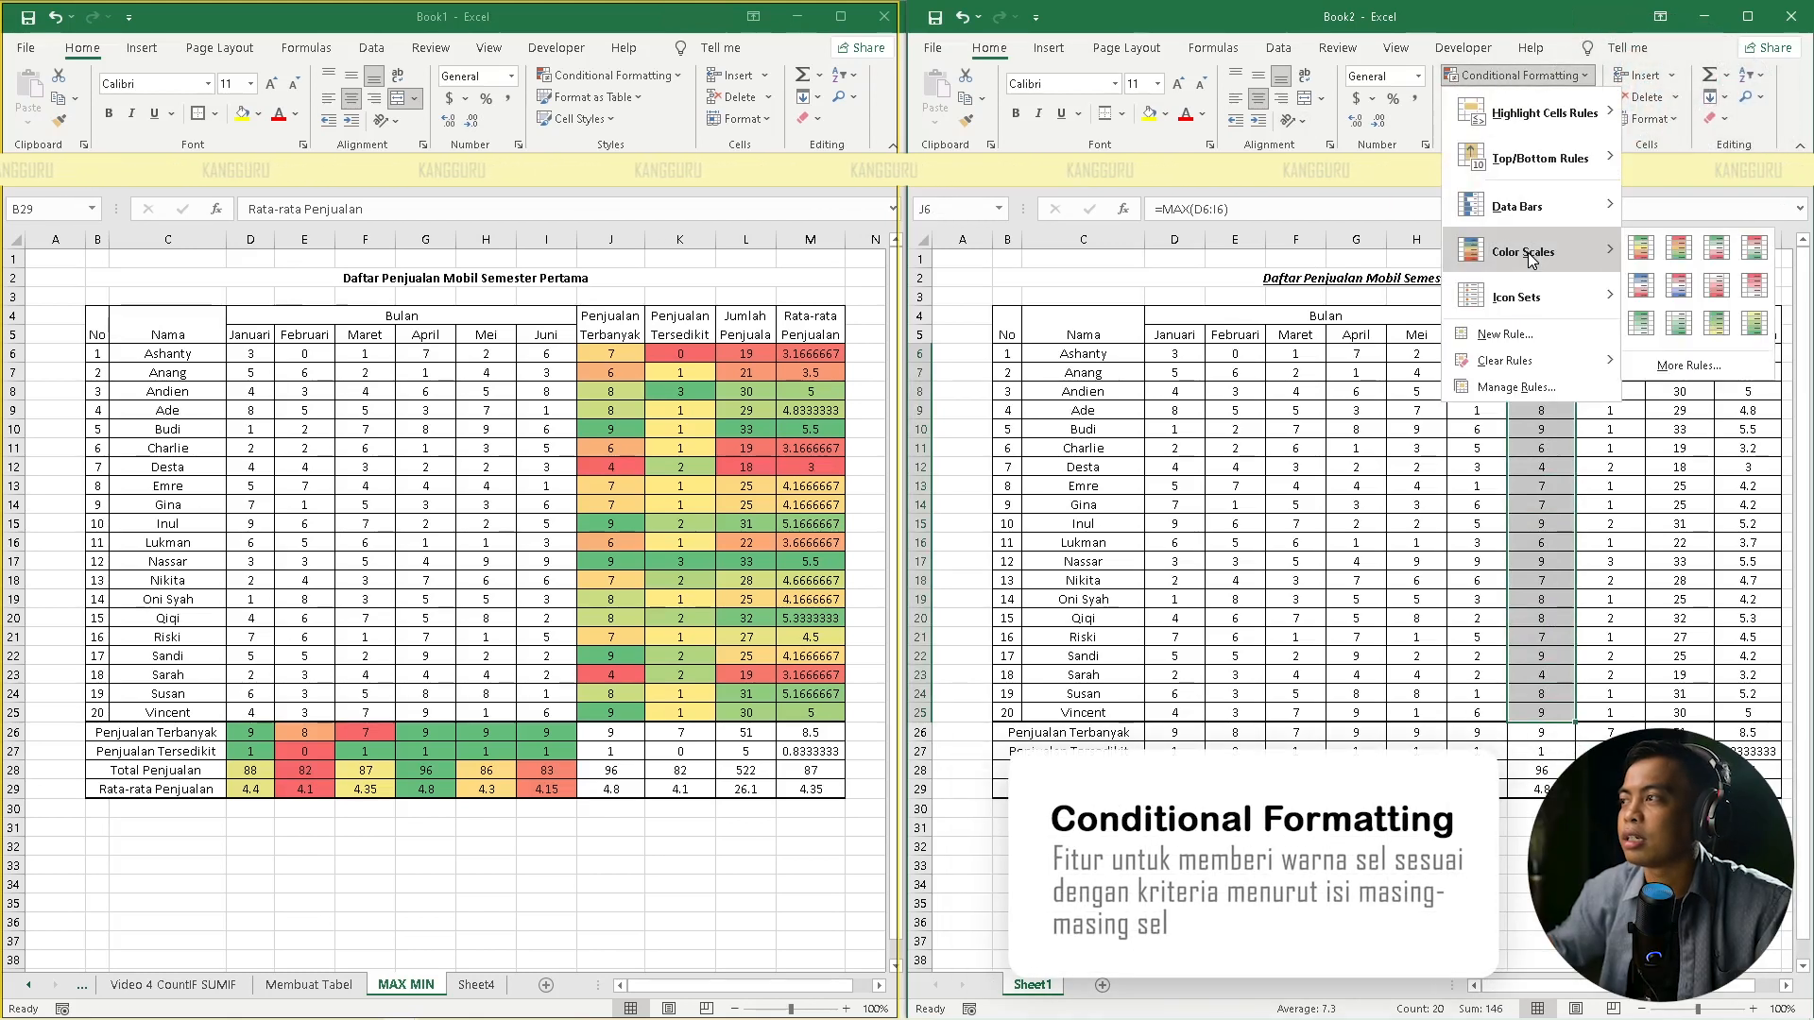
left_click(1643, 249)
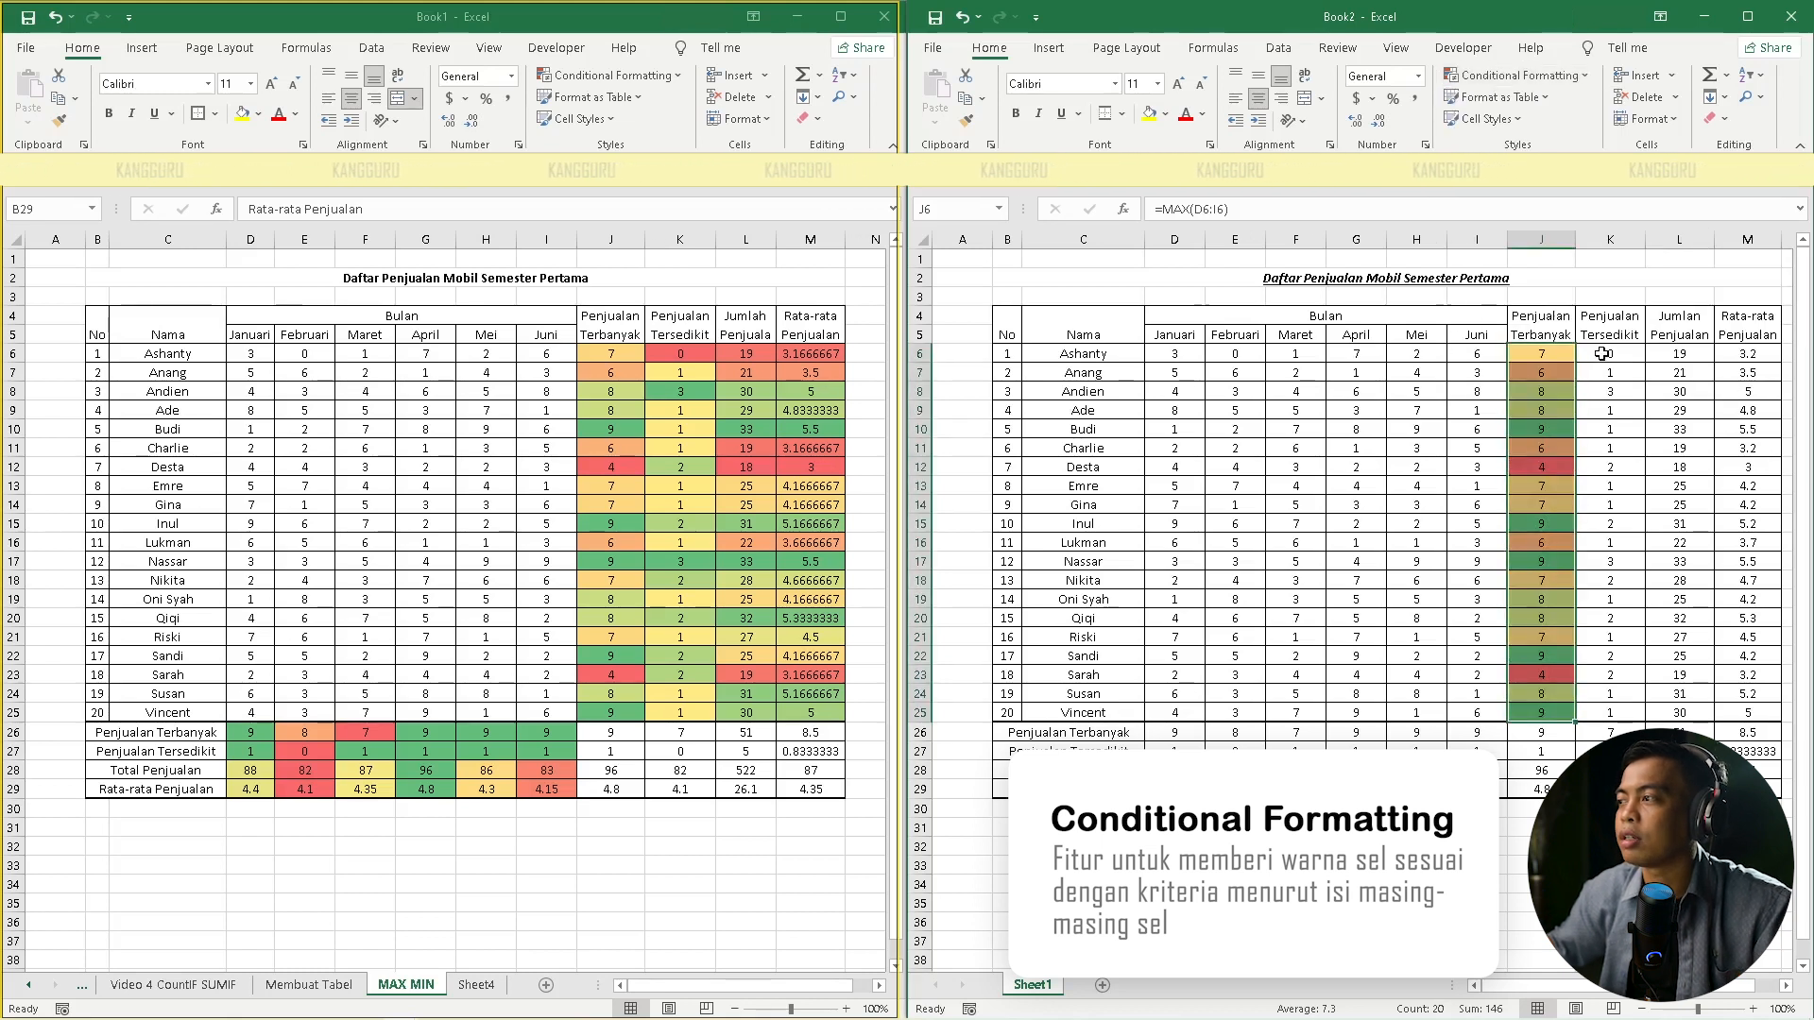
Apply the green-yellow-red color scale to the "Penjualan Tersedikit" values in K6:K25
left_click_drag(1602, 353, 1610, 713)
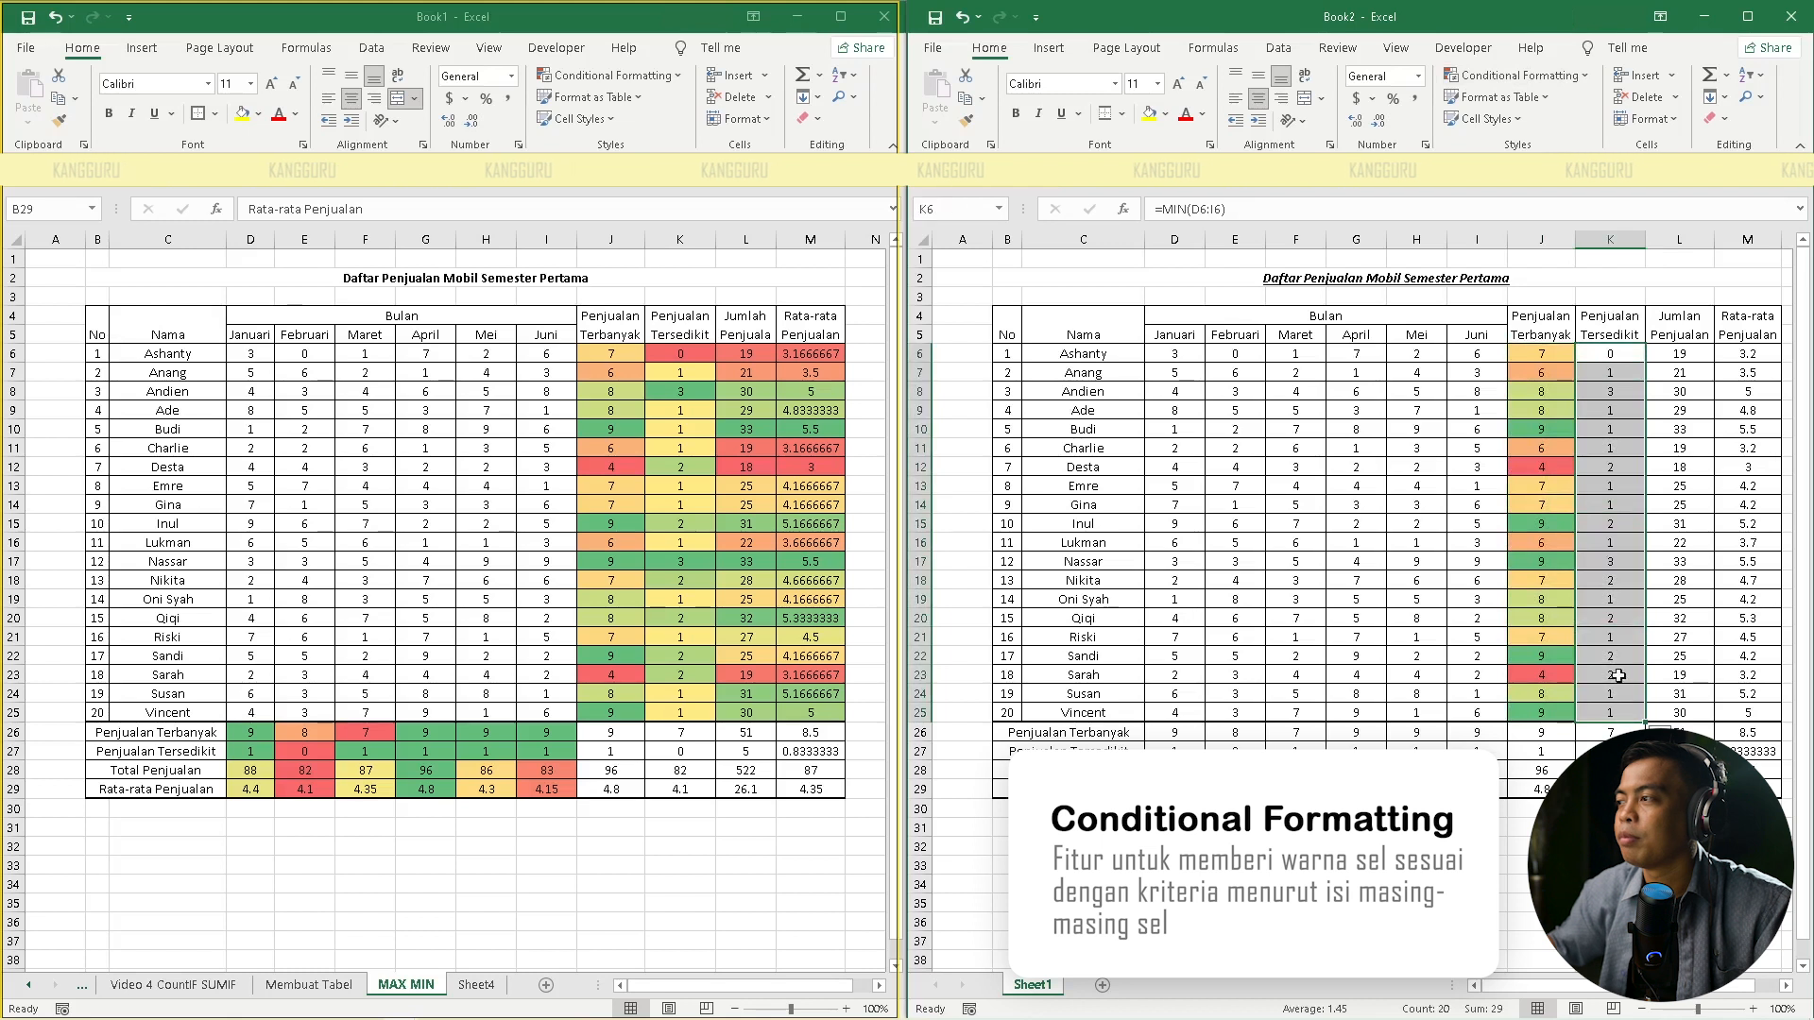
left_click(1521, 75)
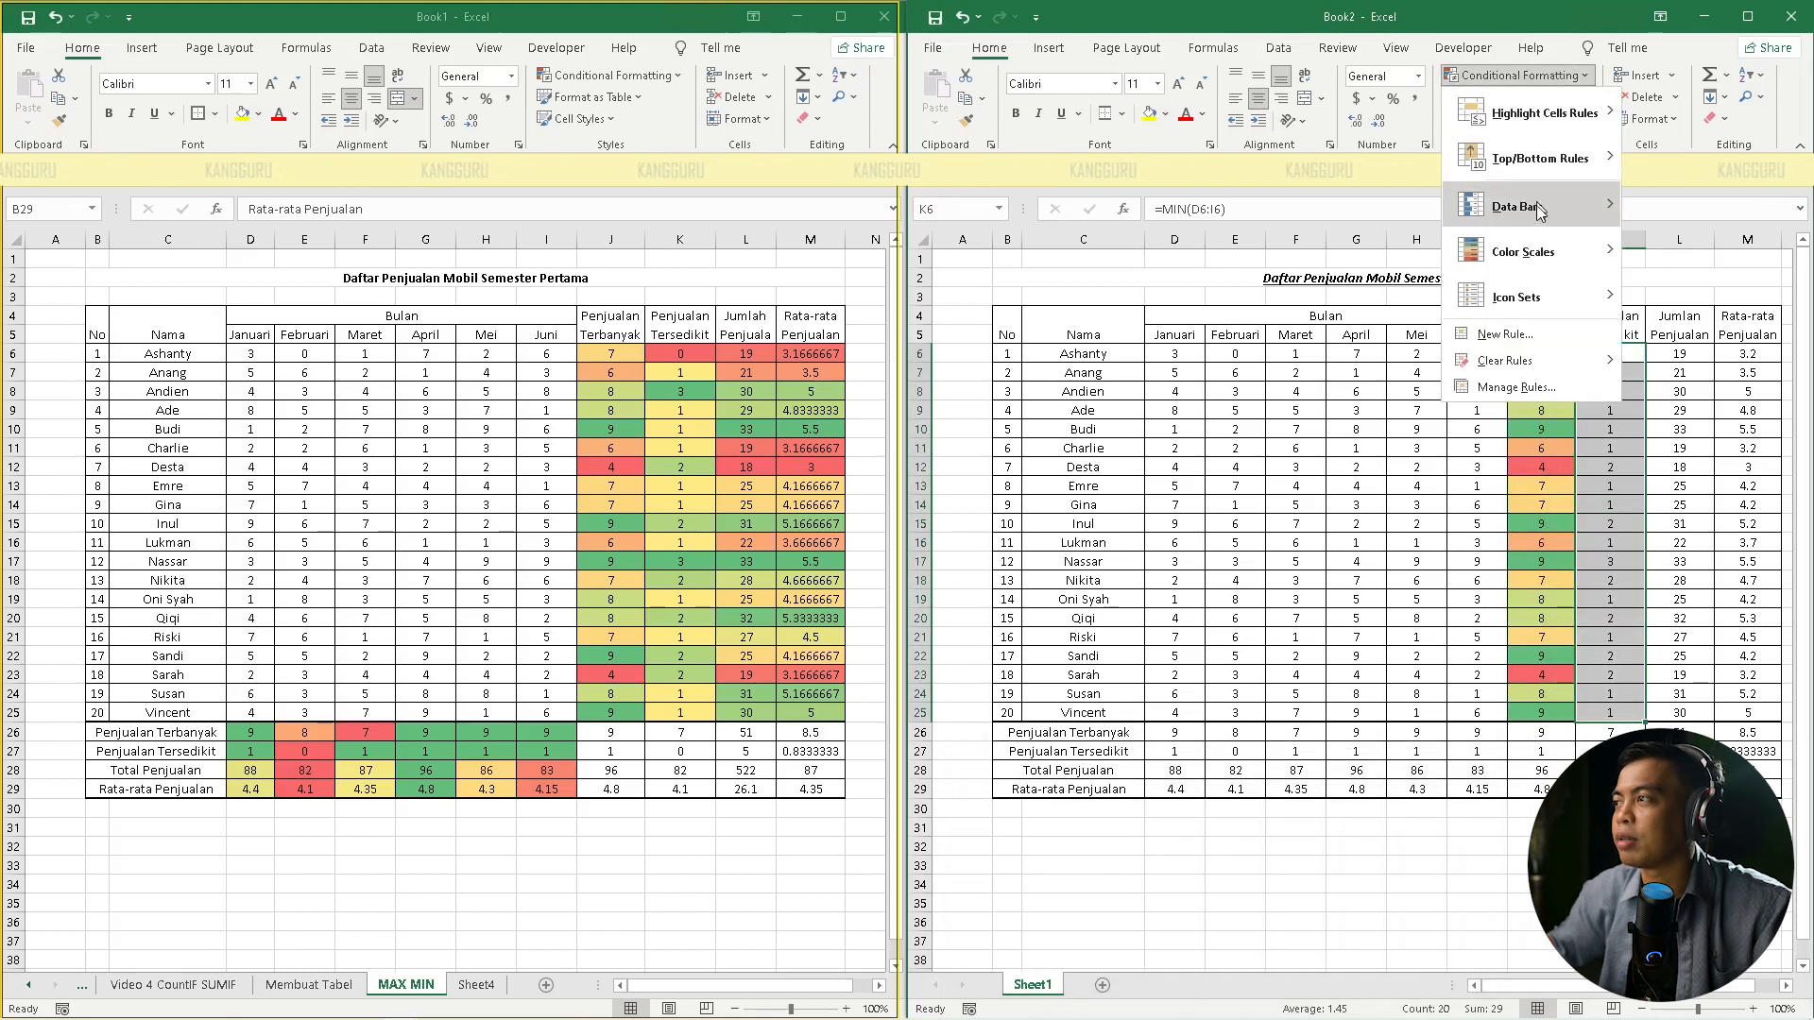
left_click(1641, 249)
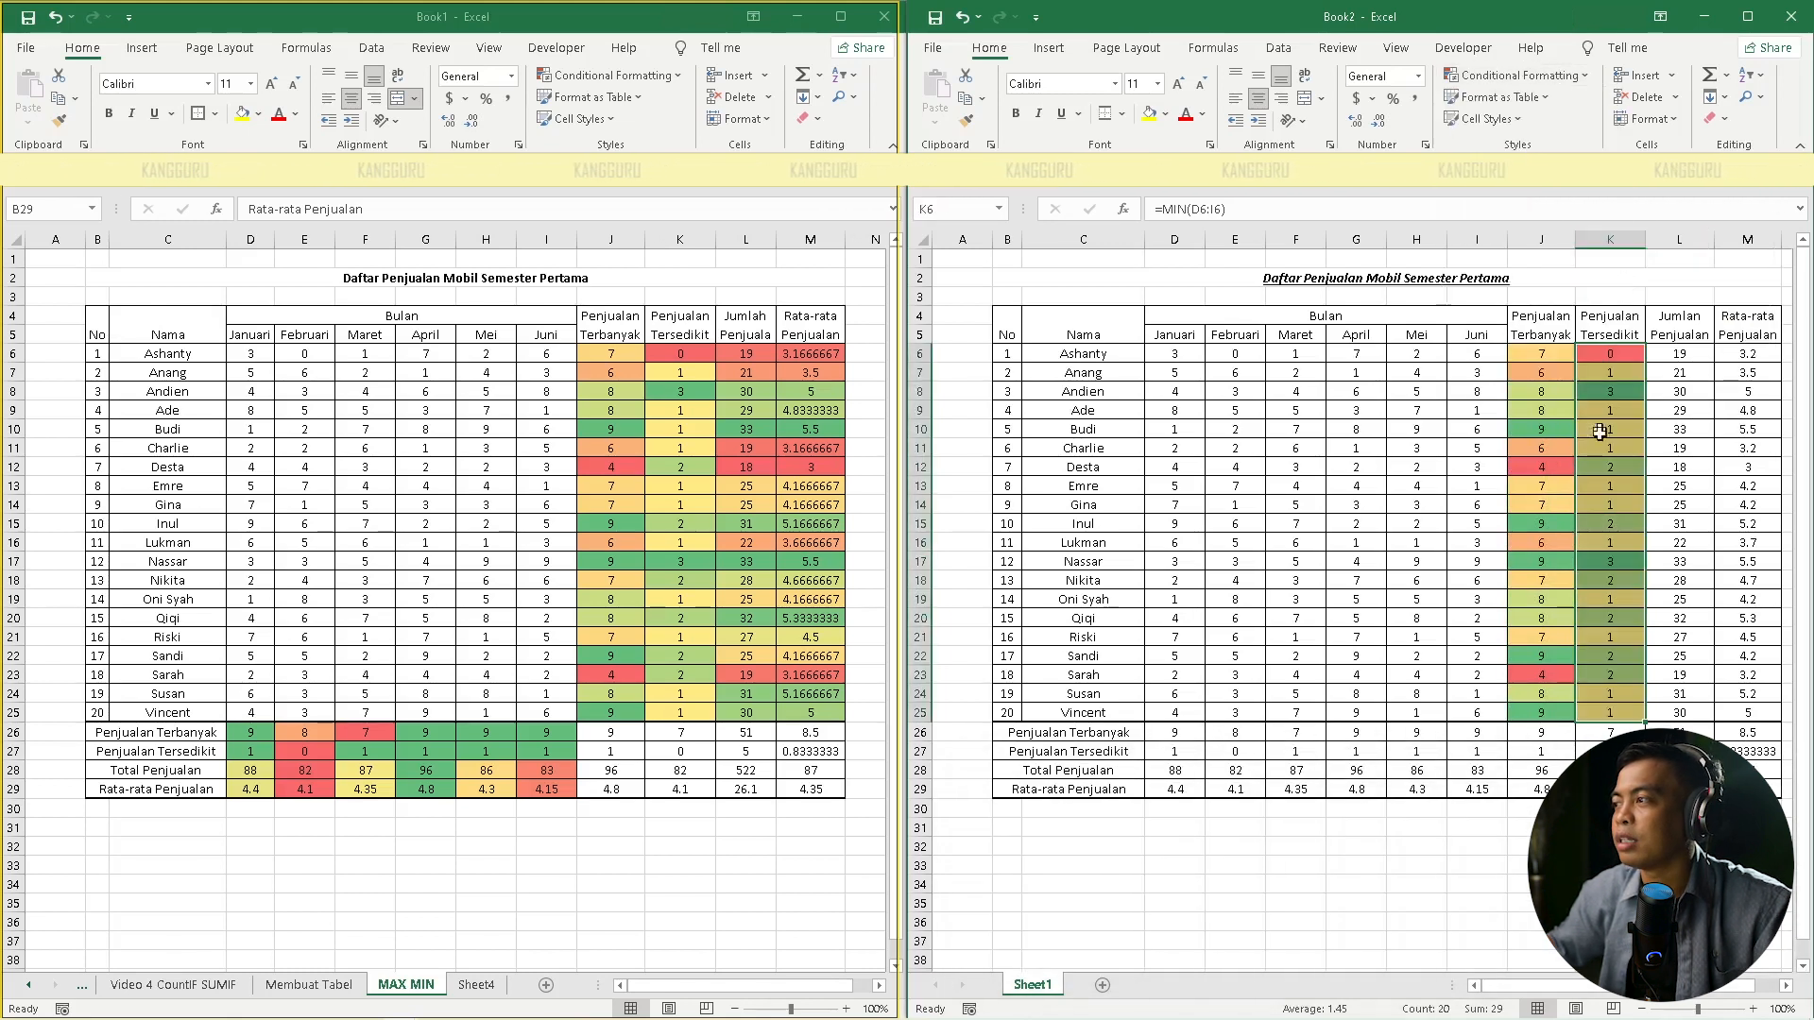
left_click(1613, 506)
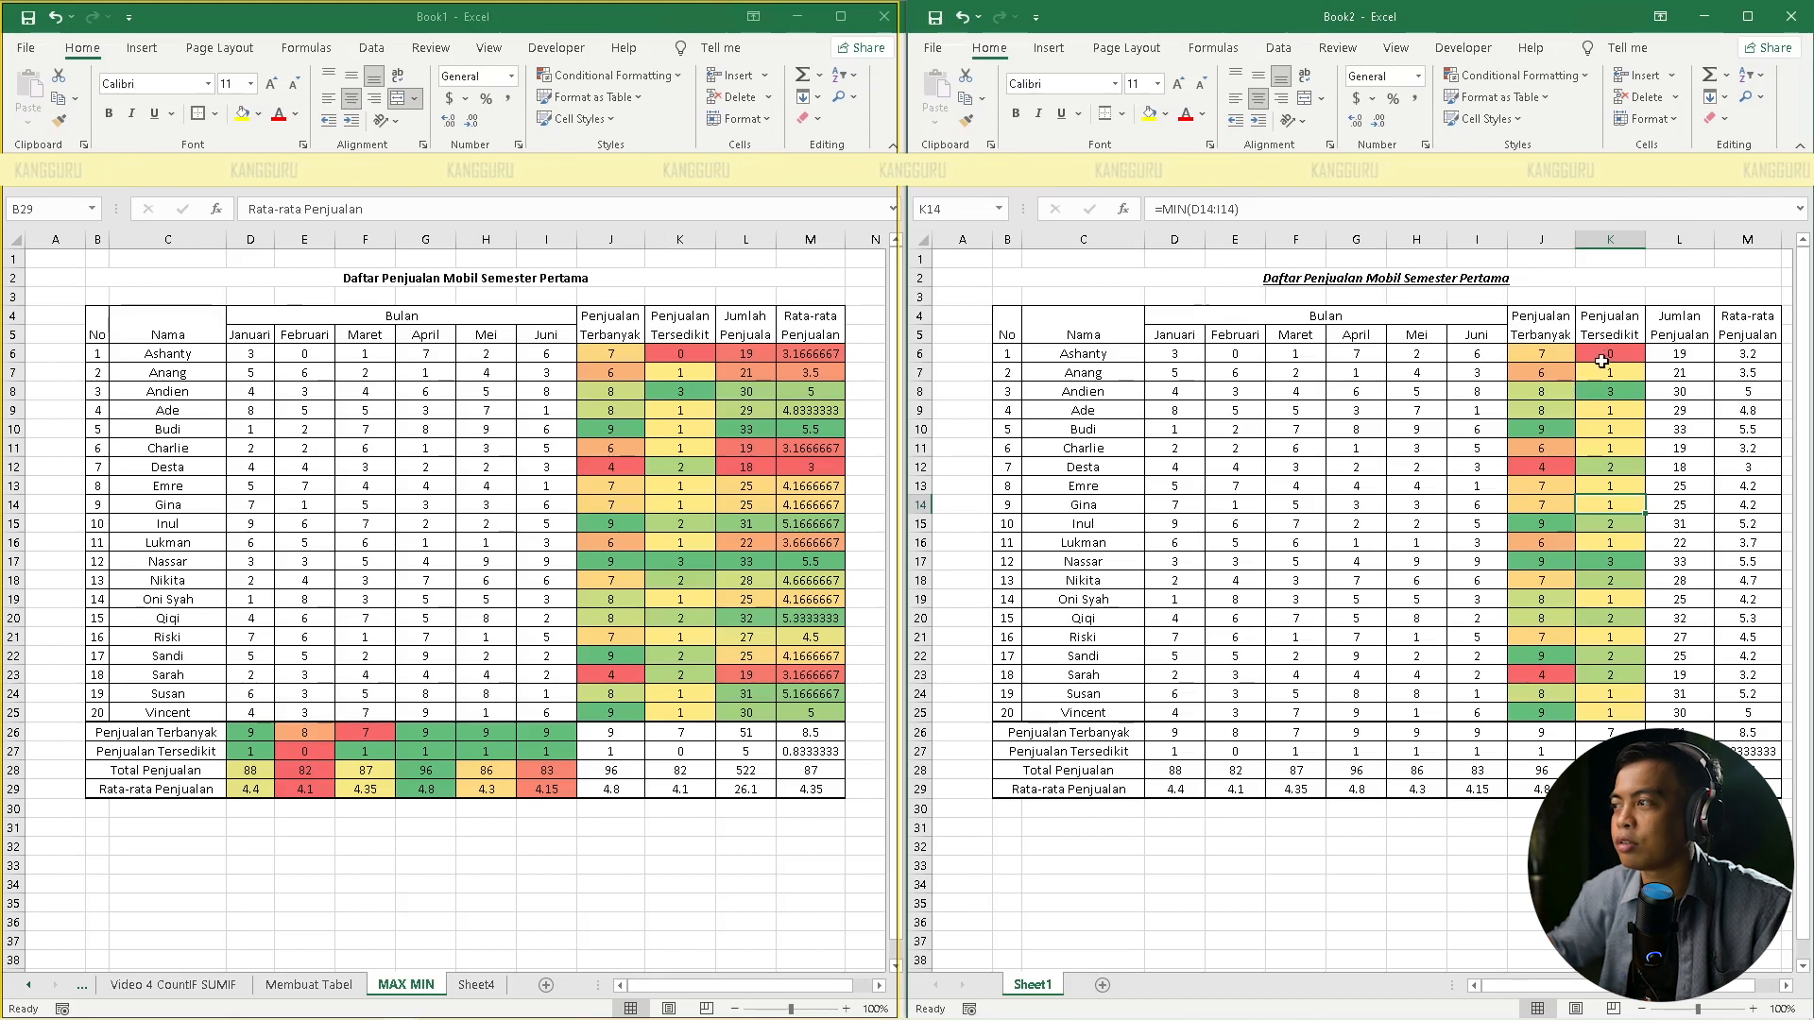
Apply the green-yellow-red color scale to the "Jumlah Penjualan" values in L6:L25
left_click_drag(1679, 353, 1680, 712)
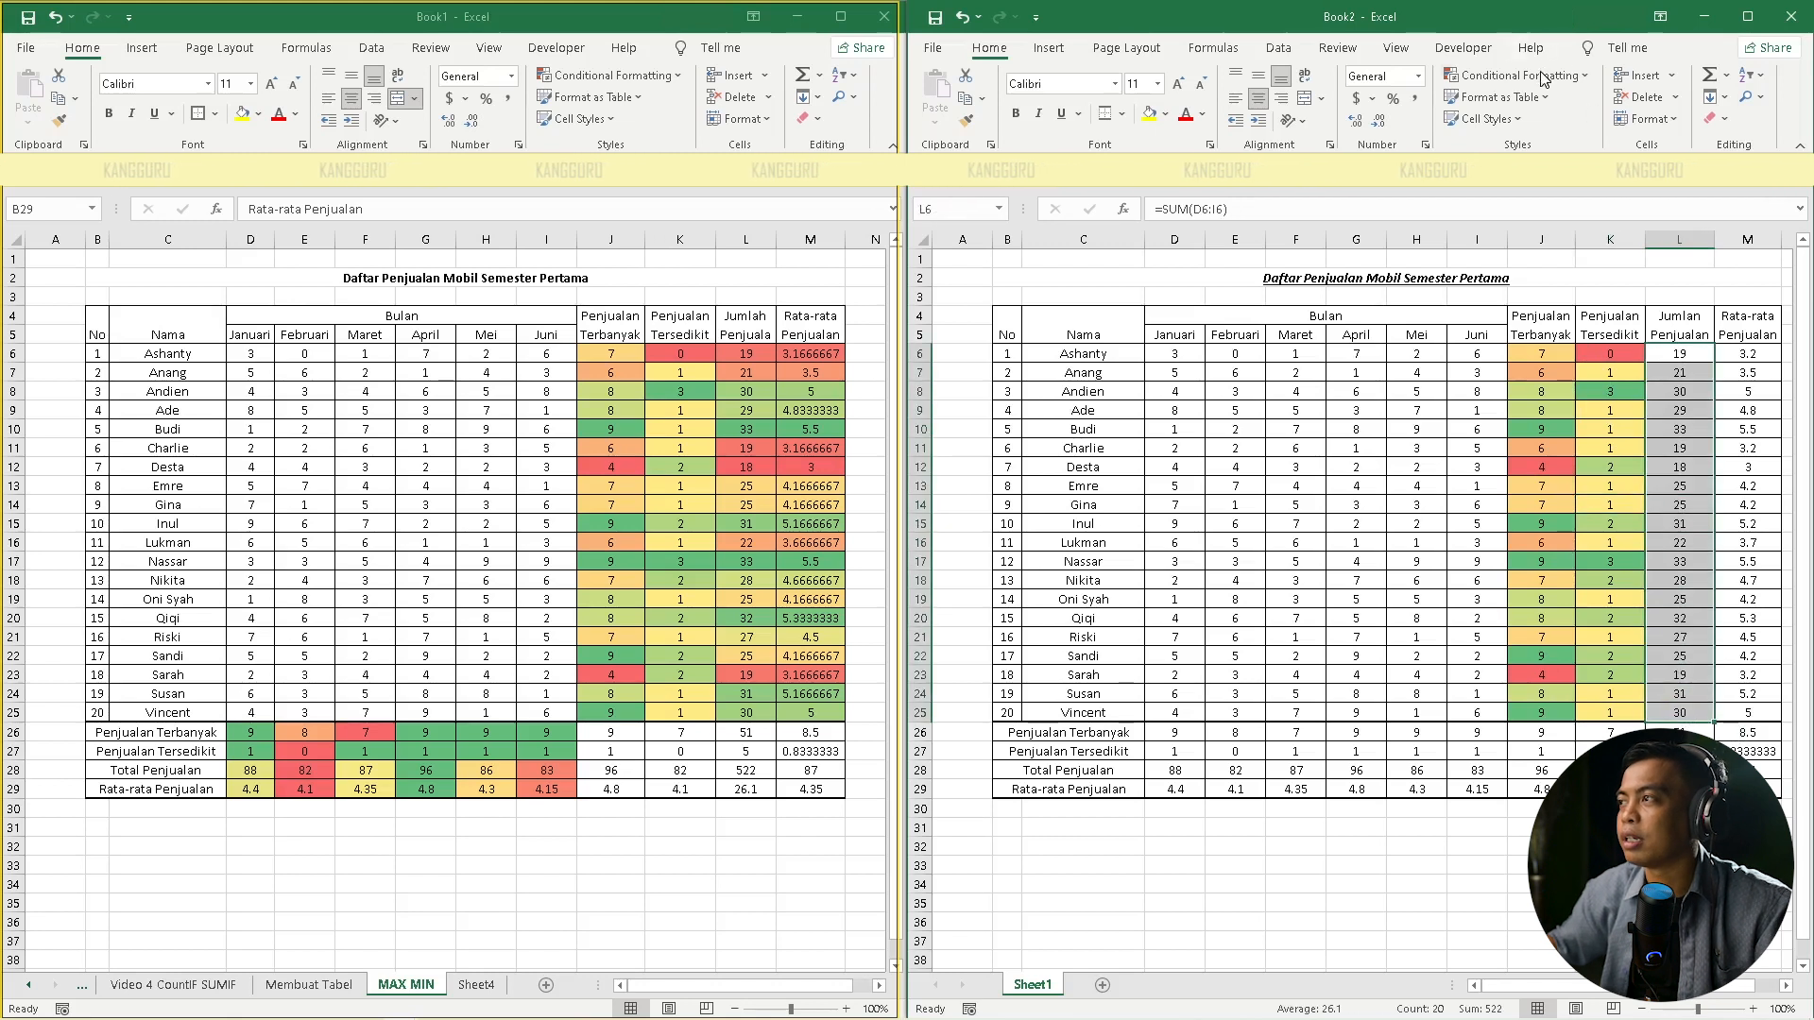
left_click(1518, 75)
left_click(1642, 249)
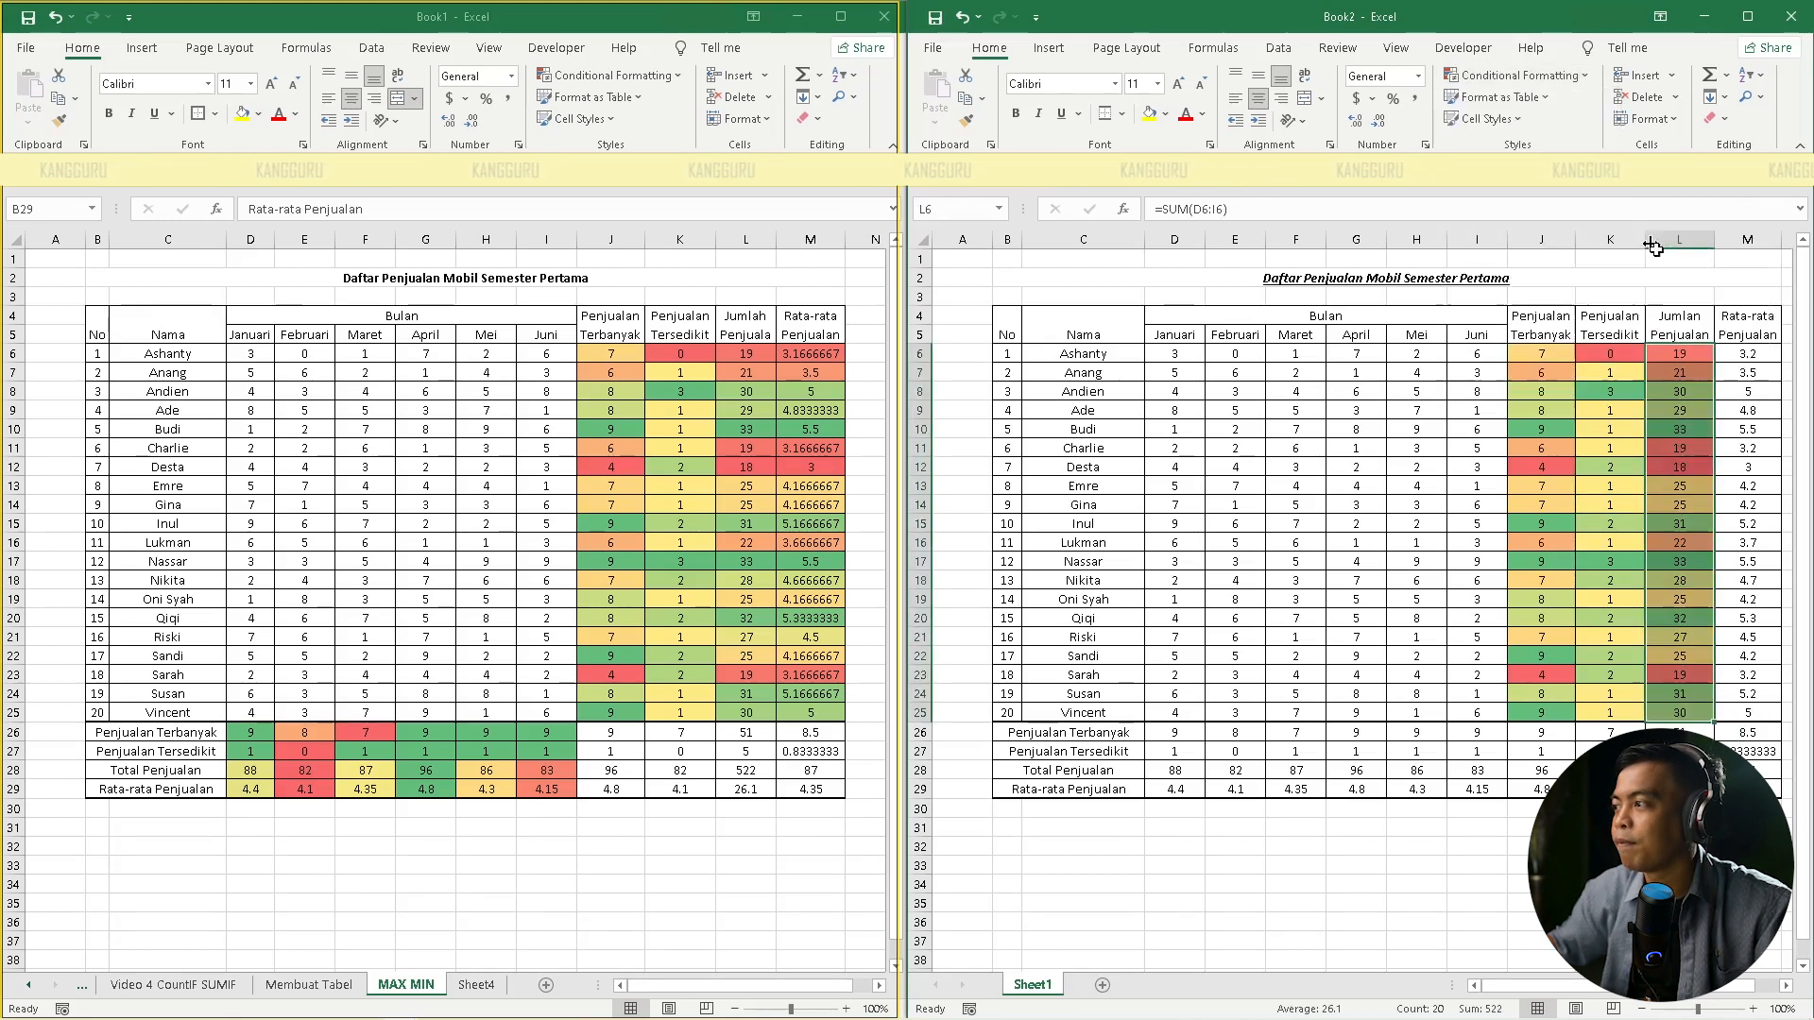
Apply the green-yellow-red color scale to the "Rata-rata Penjualan" values in M6:M25
left_click_drag(1750, 357, 1762, 713)
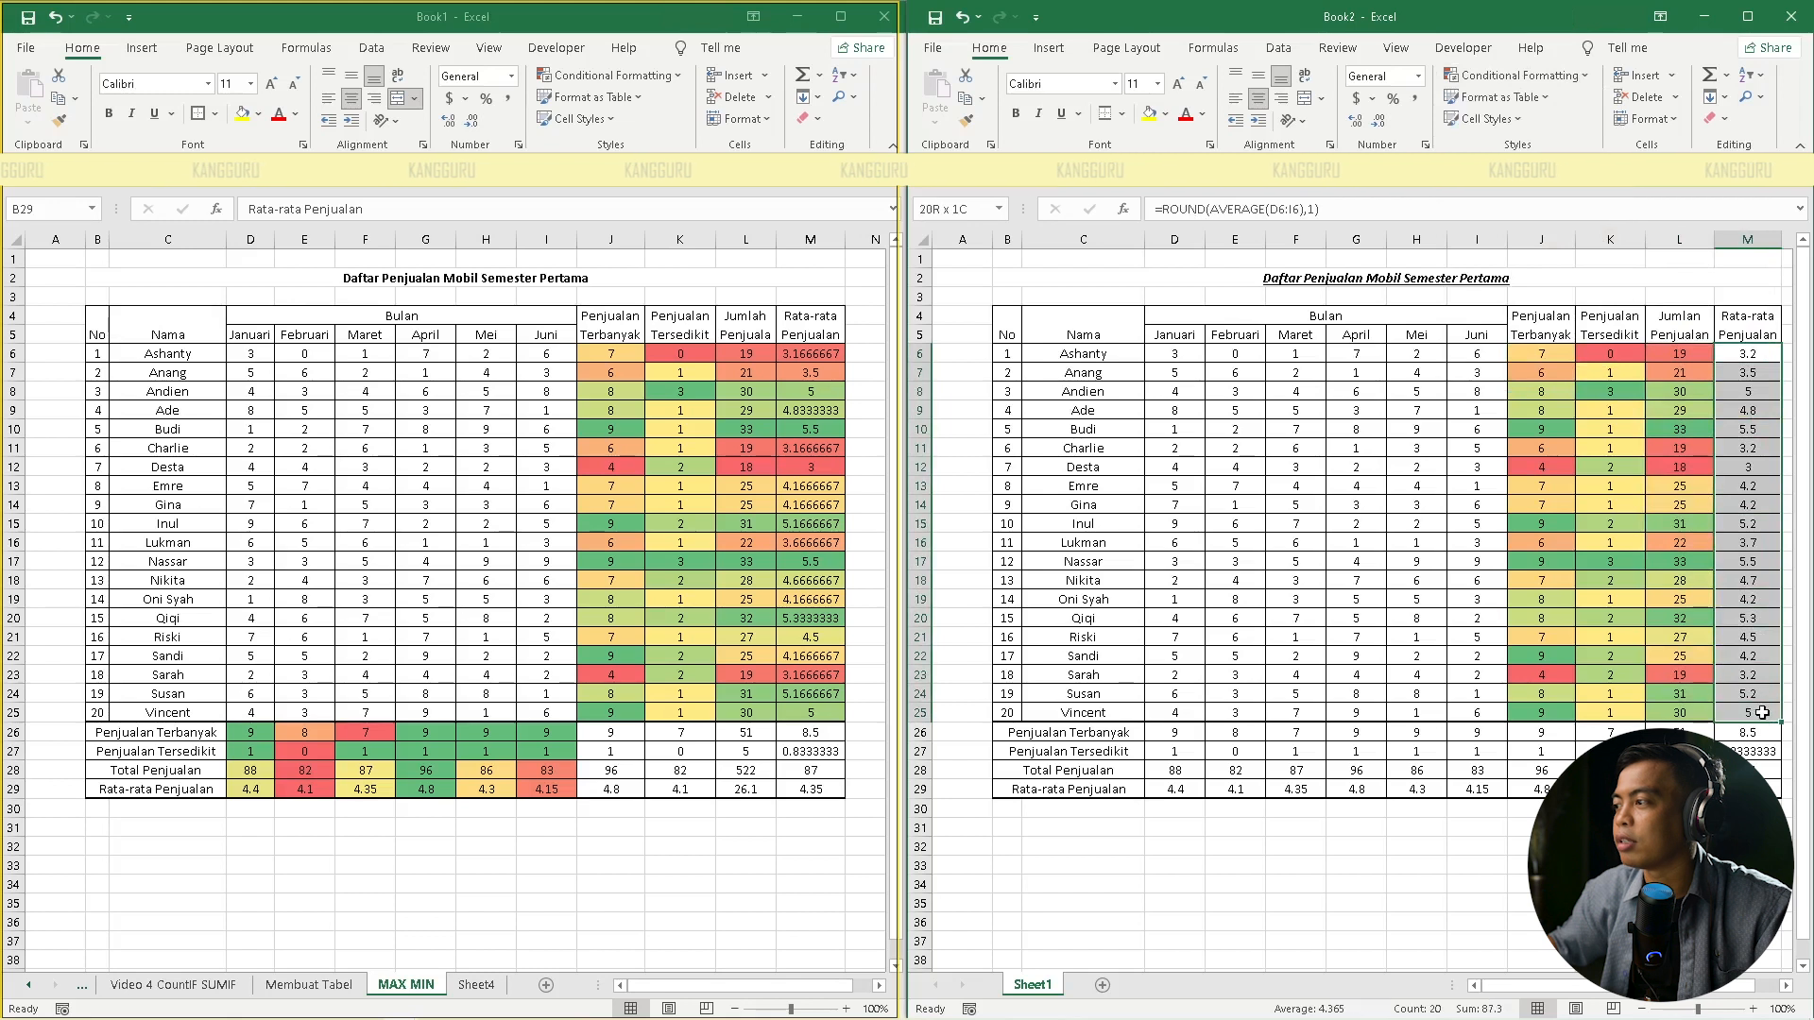
left_click(1518, 76)
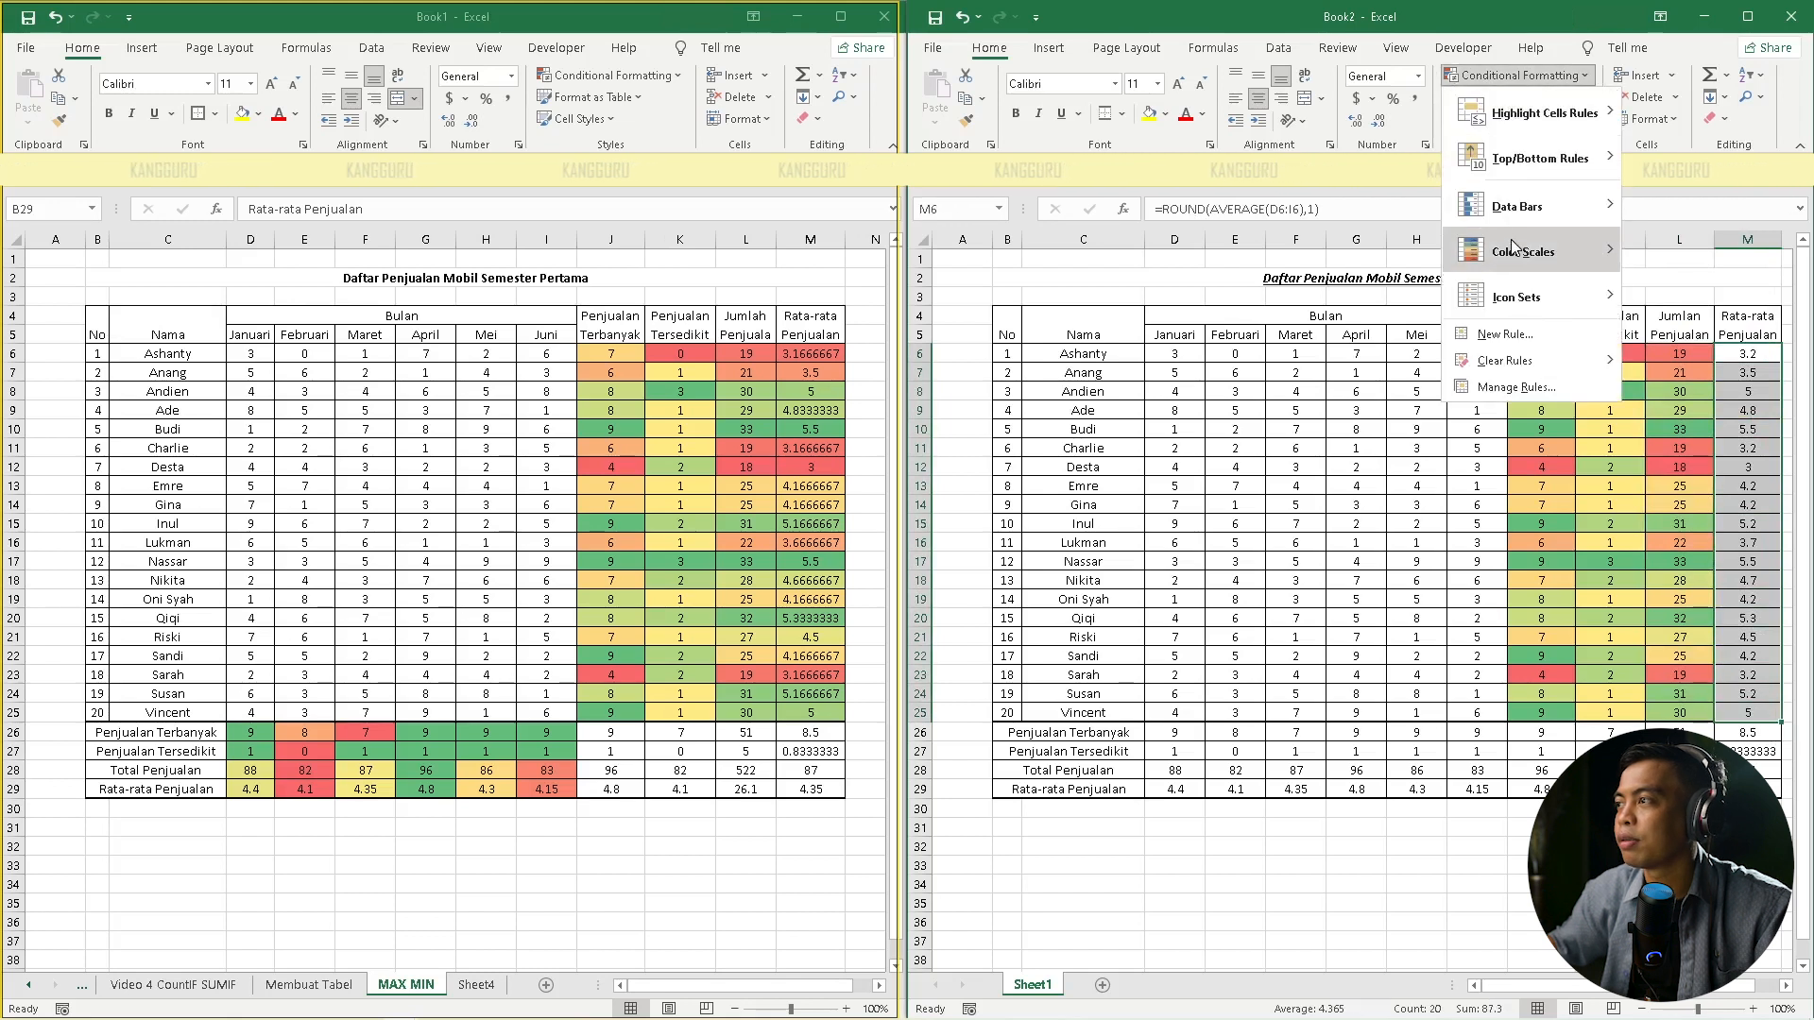
left_click(1640, 247)
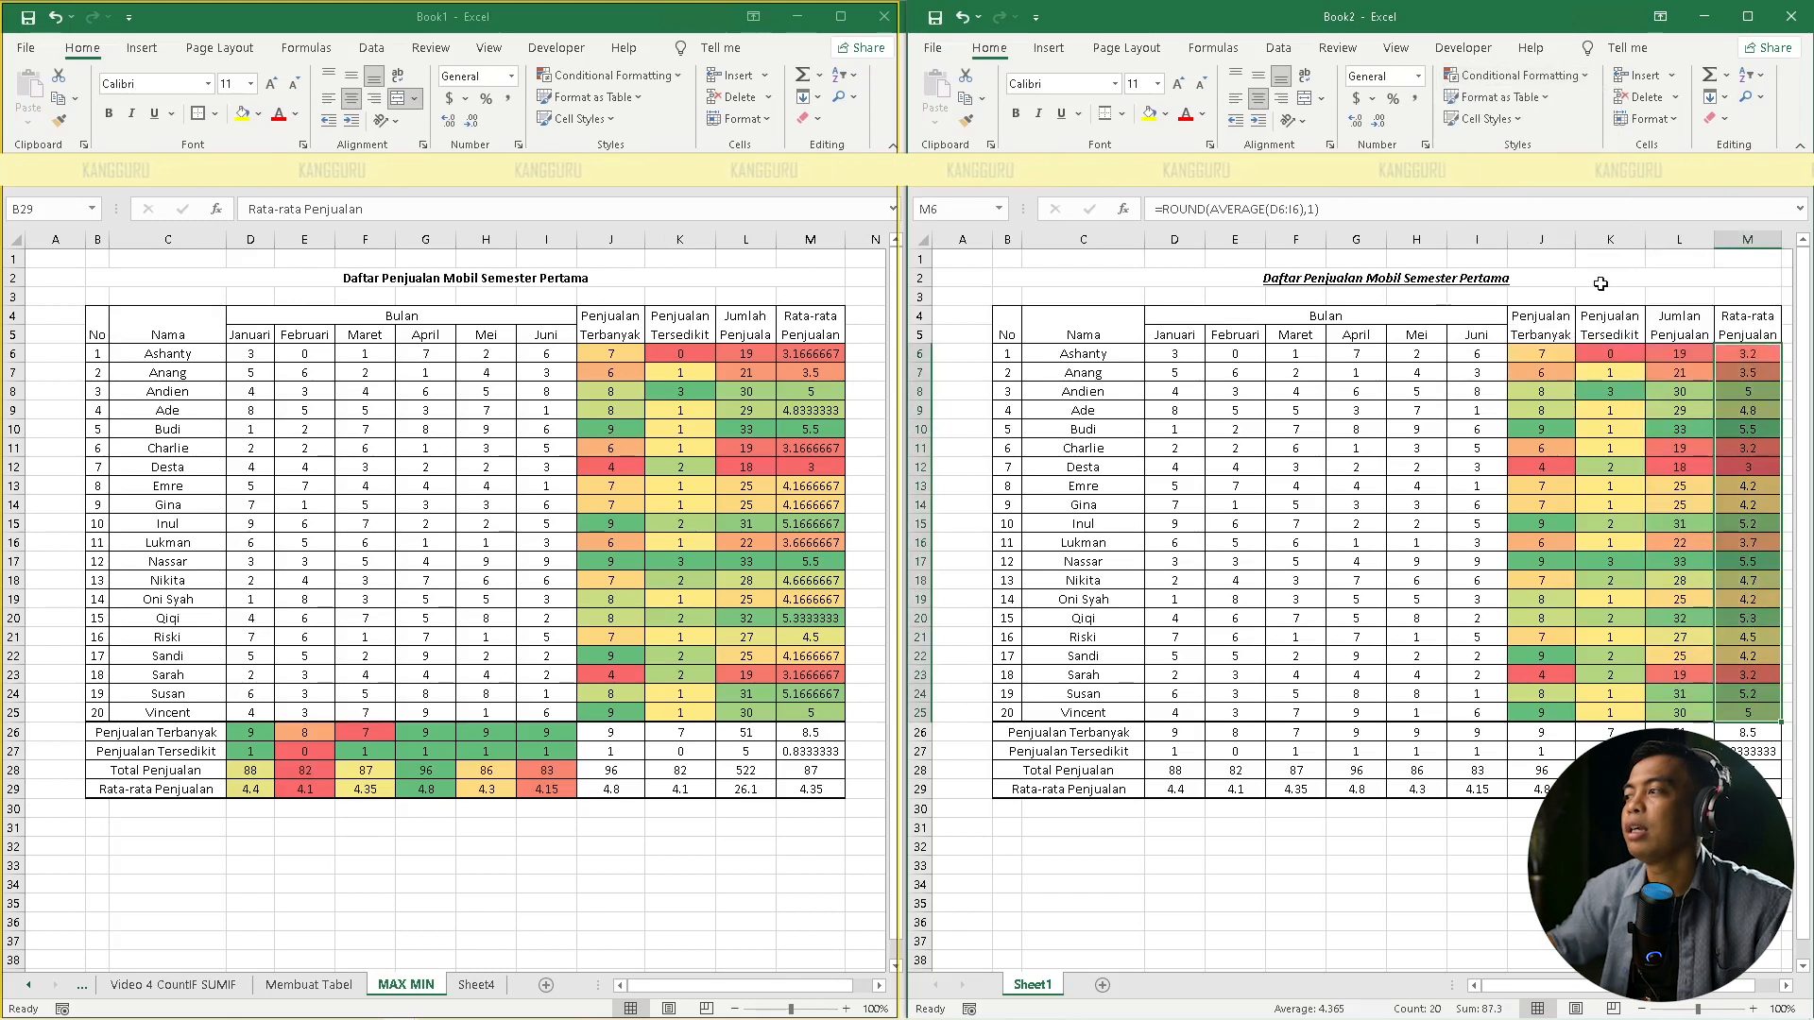
left_click(1396, 823)
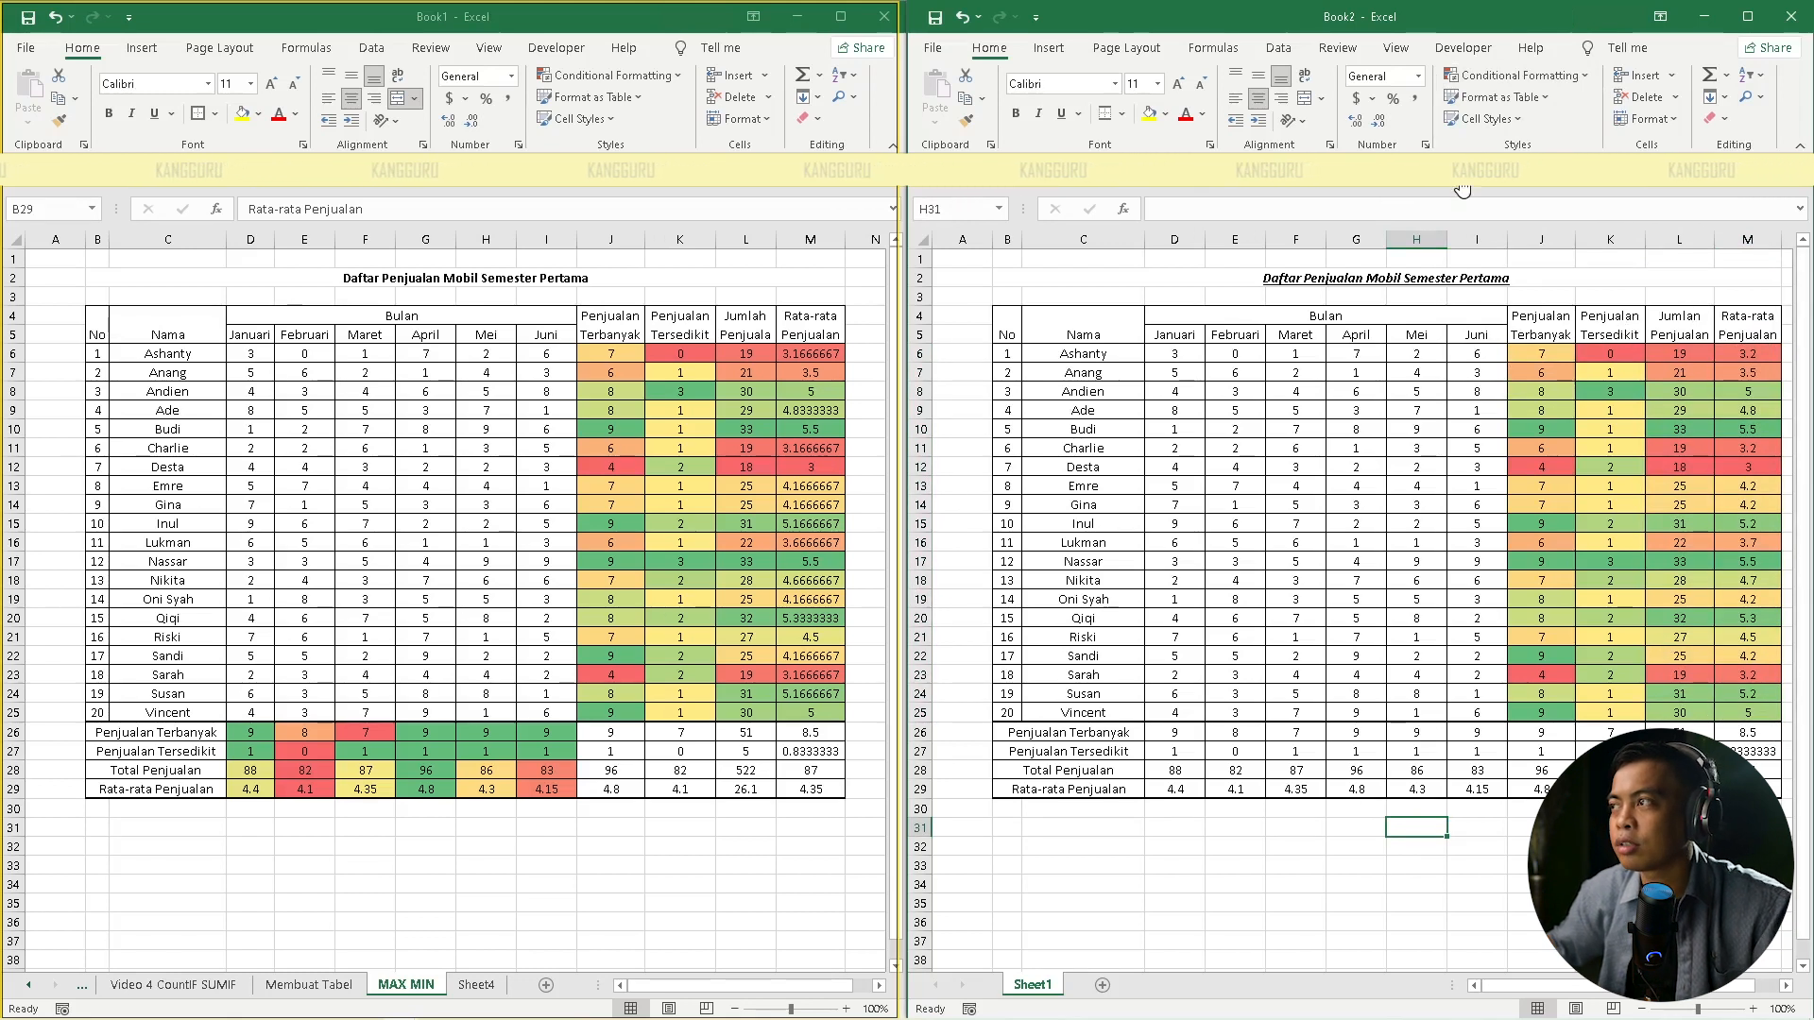
Try a single green-yellow-red color scale across all monthly summary values in D26:I29, and undo it
left_click_drag(1181, 733, 1493, 790)
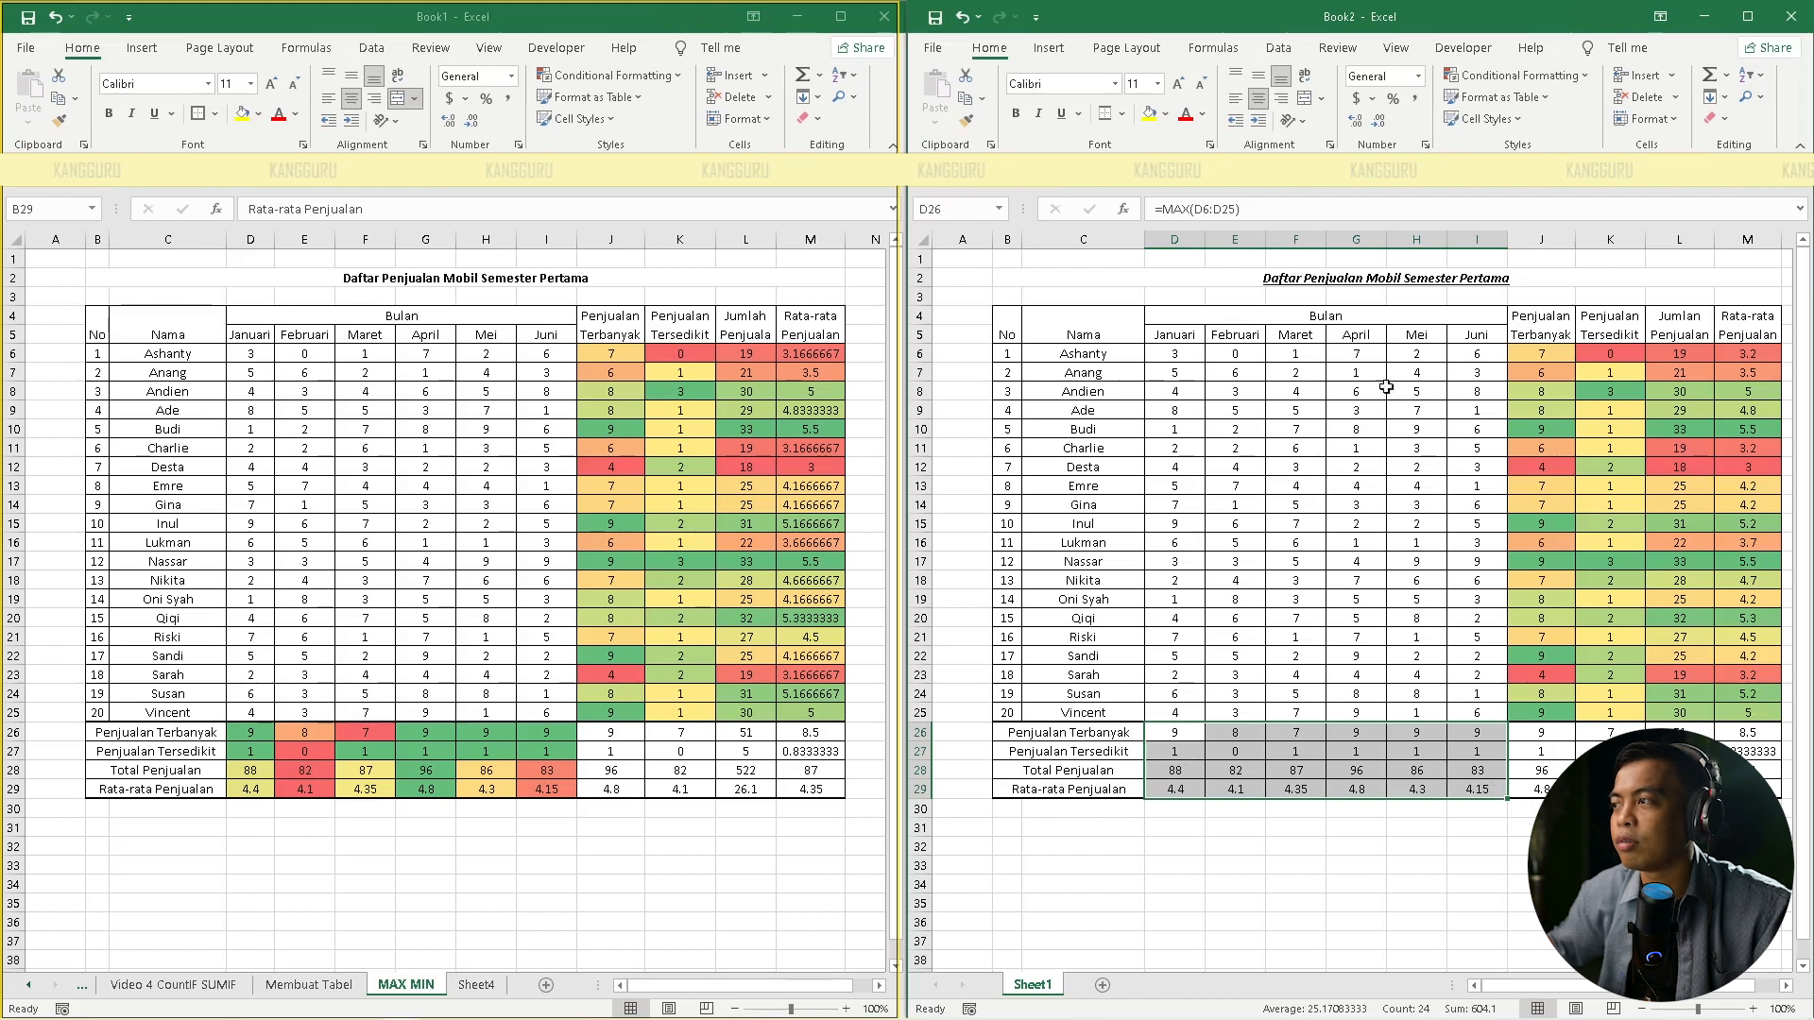
left_click(1516, 76)
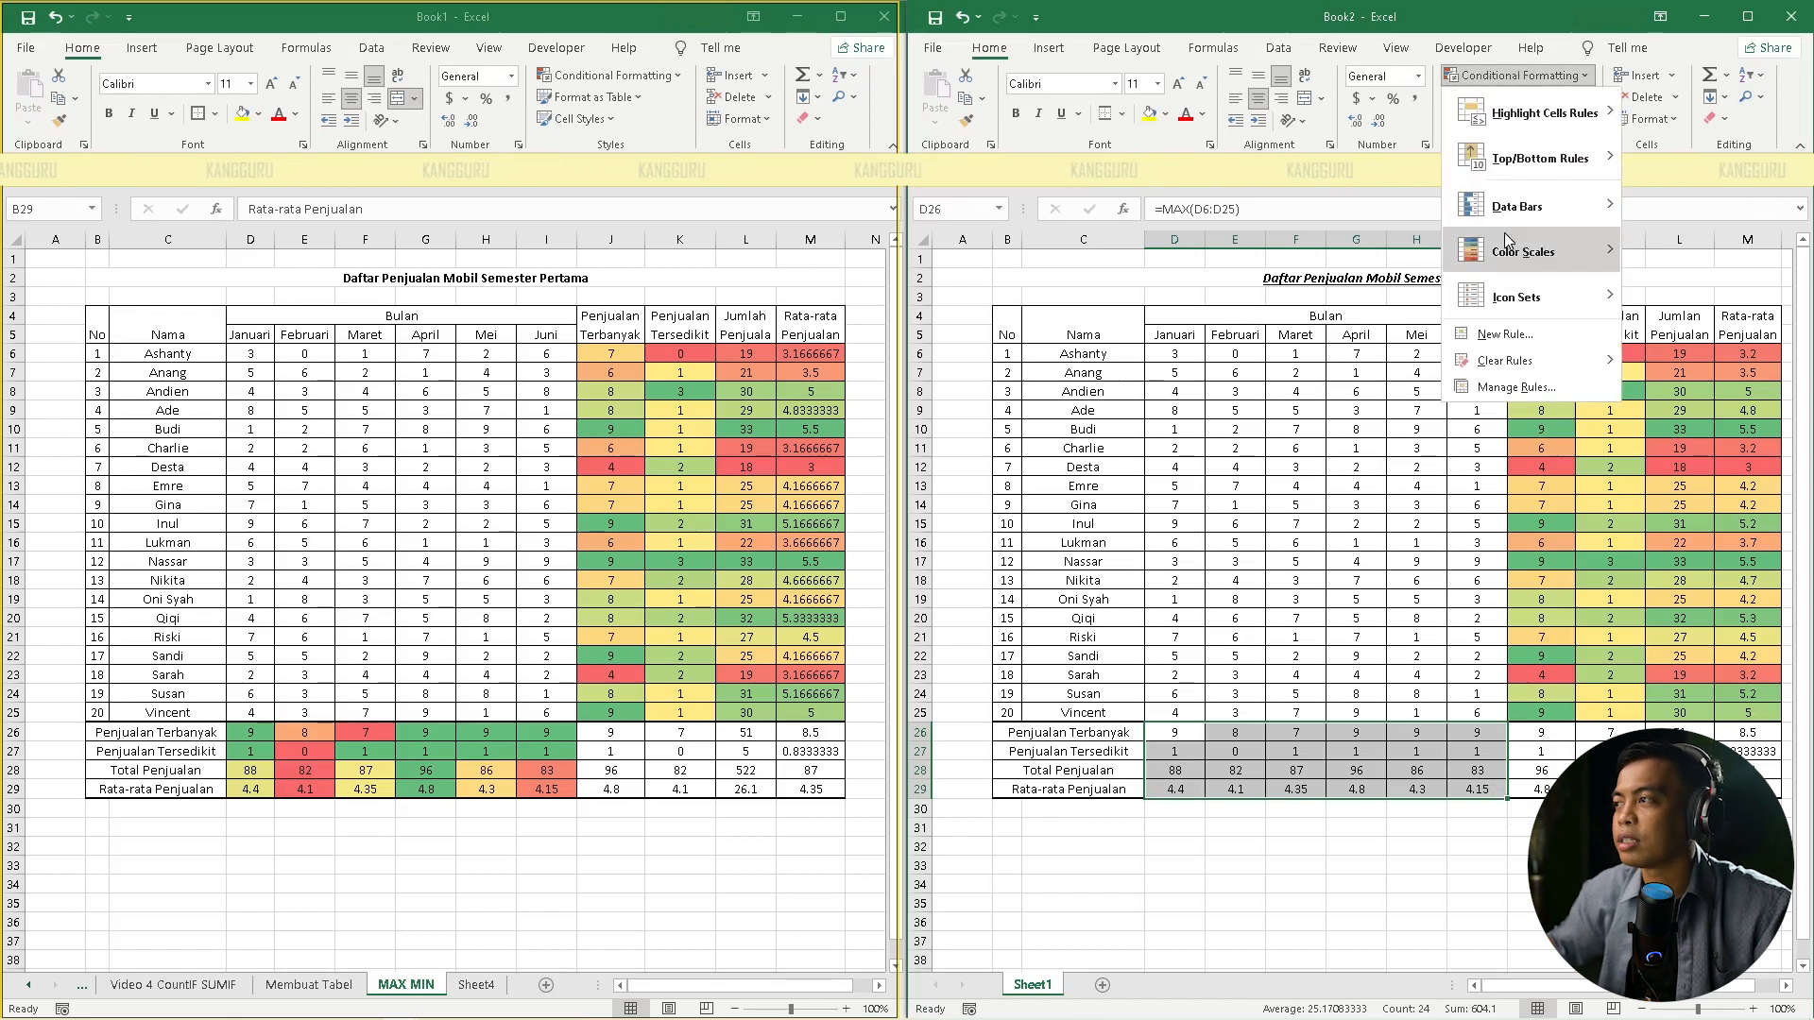
mouse_move(1530, 251)
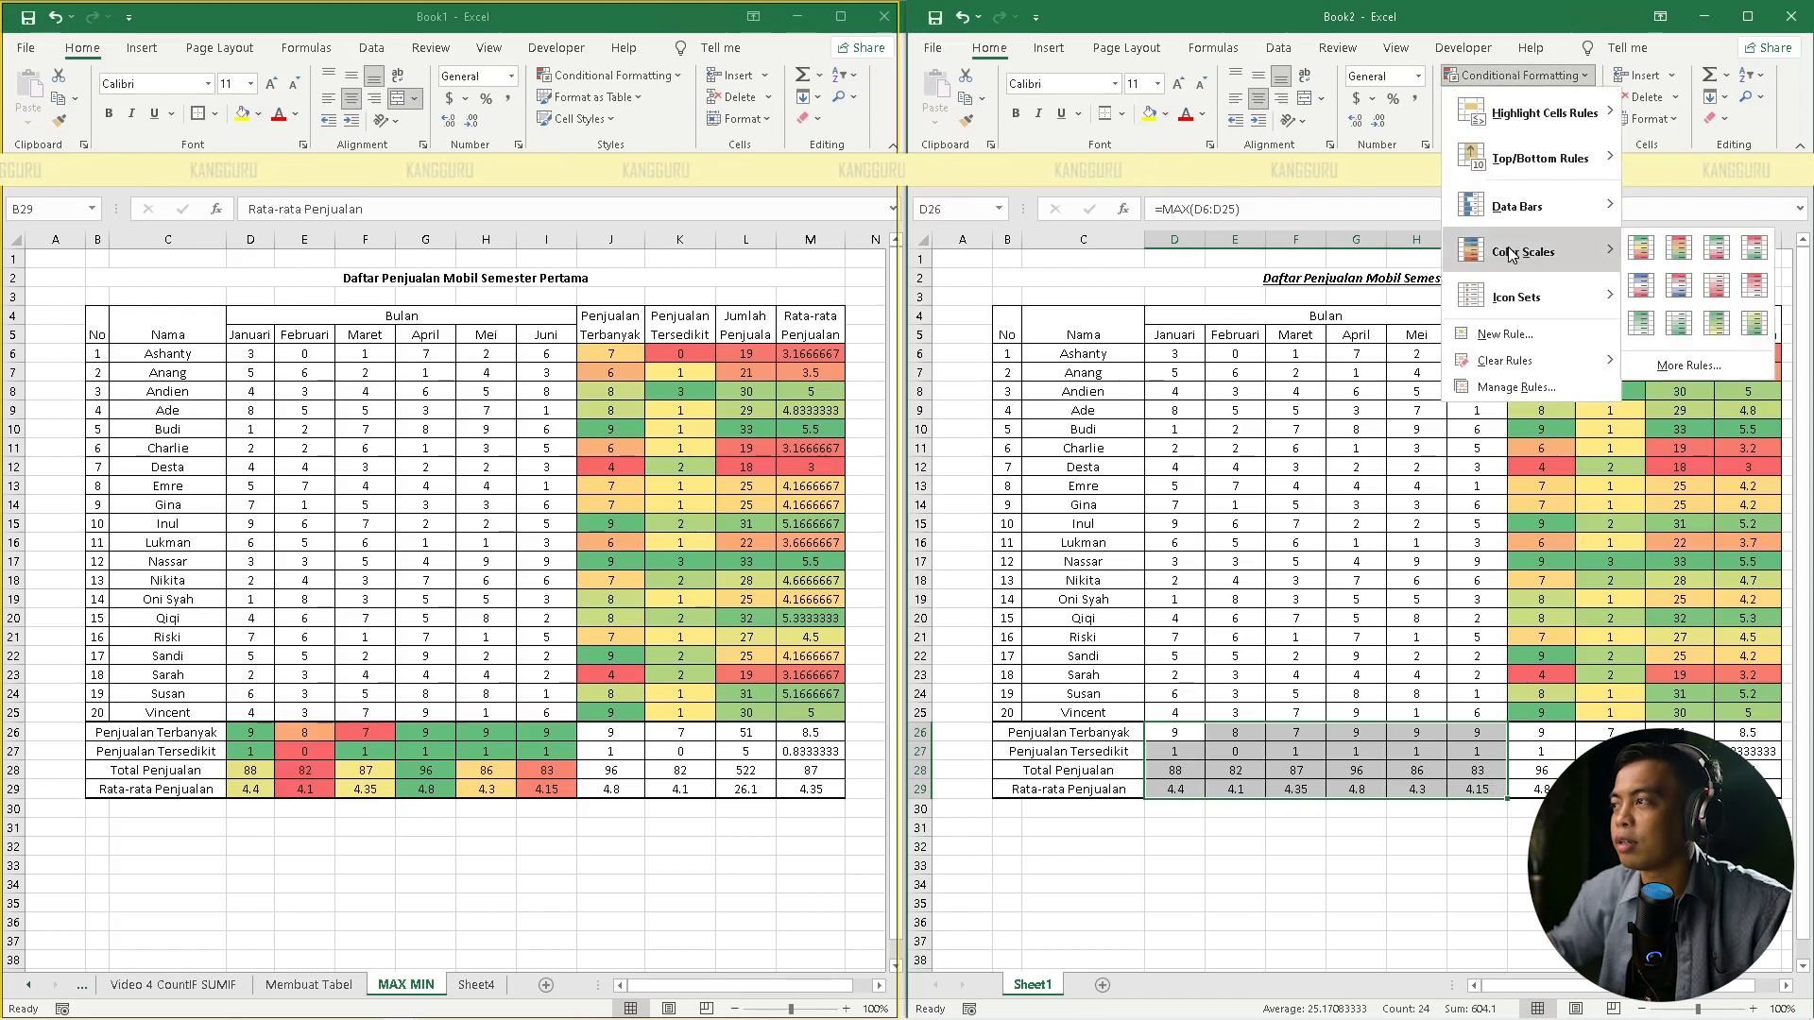
left_click(1639, 249)
left_click(1316, 773)
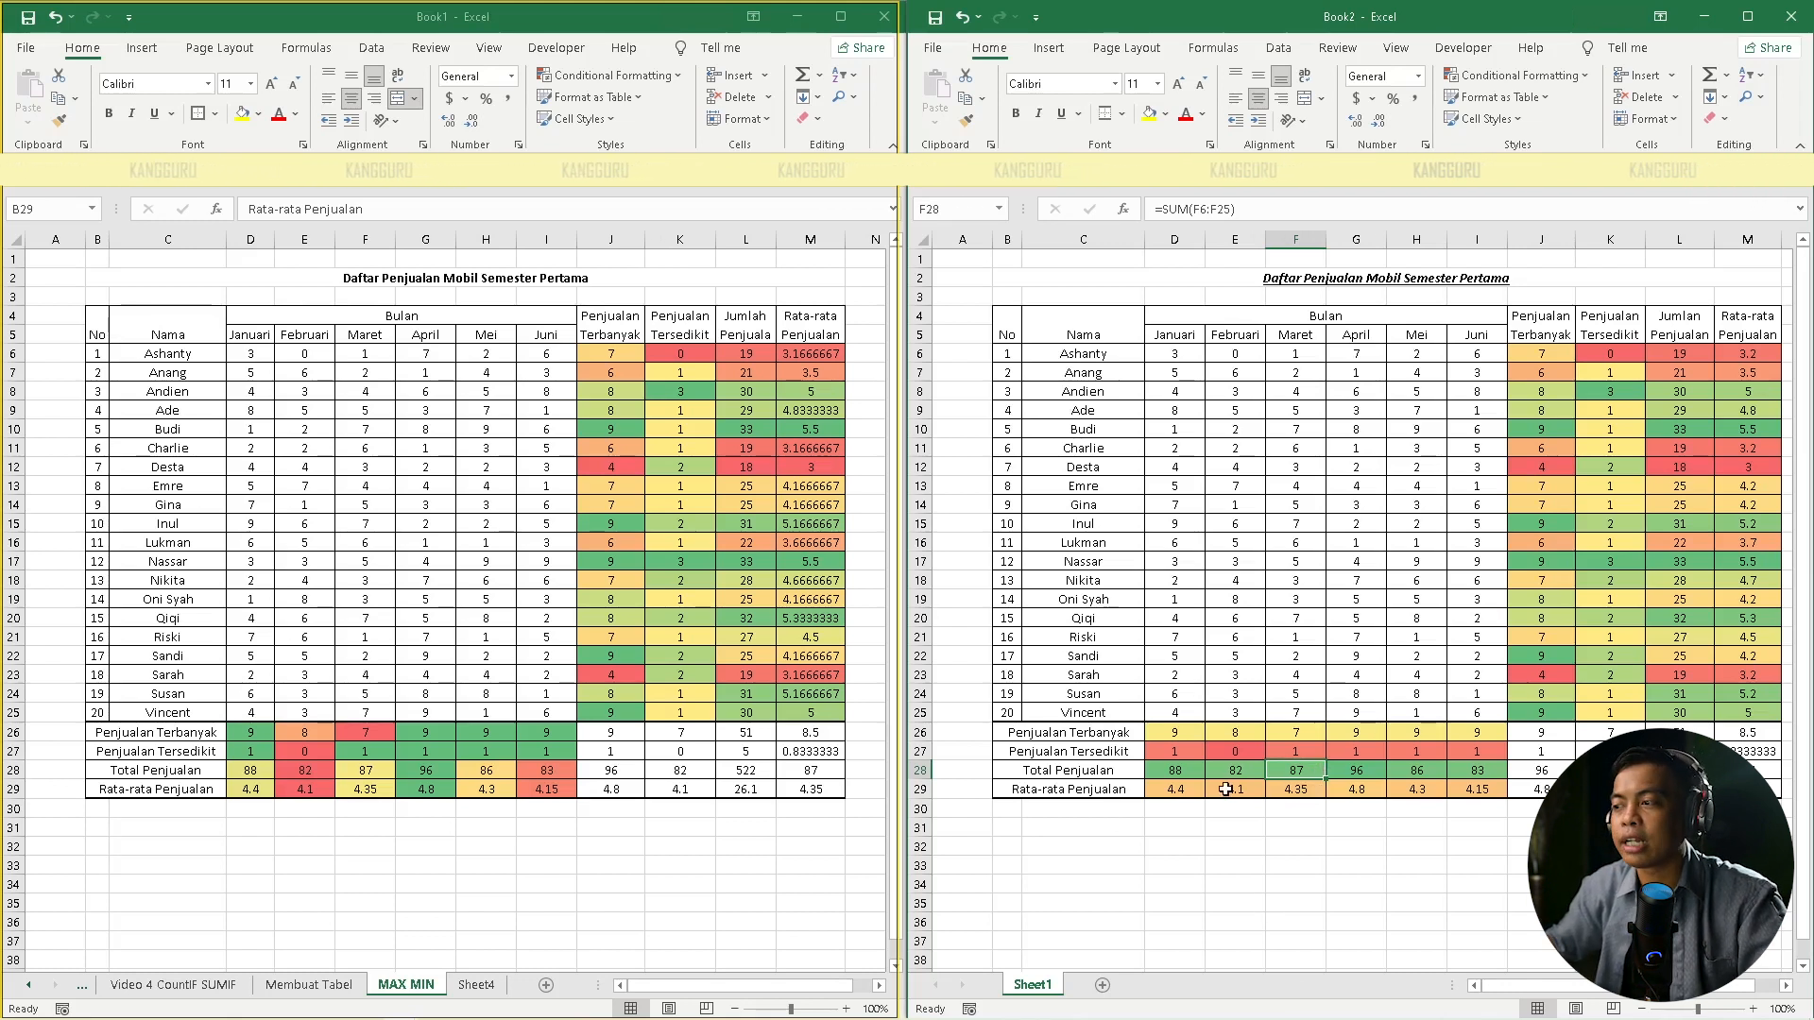
left_click_drag(1173, 770, 1504, 767)
key("ctrl+z")
Apply the green-yellow-red color scale to the monthly "Penjualan Terbanyak" values in D26:I26 only
left_click_drag(1179, 734, 1479, 734)
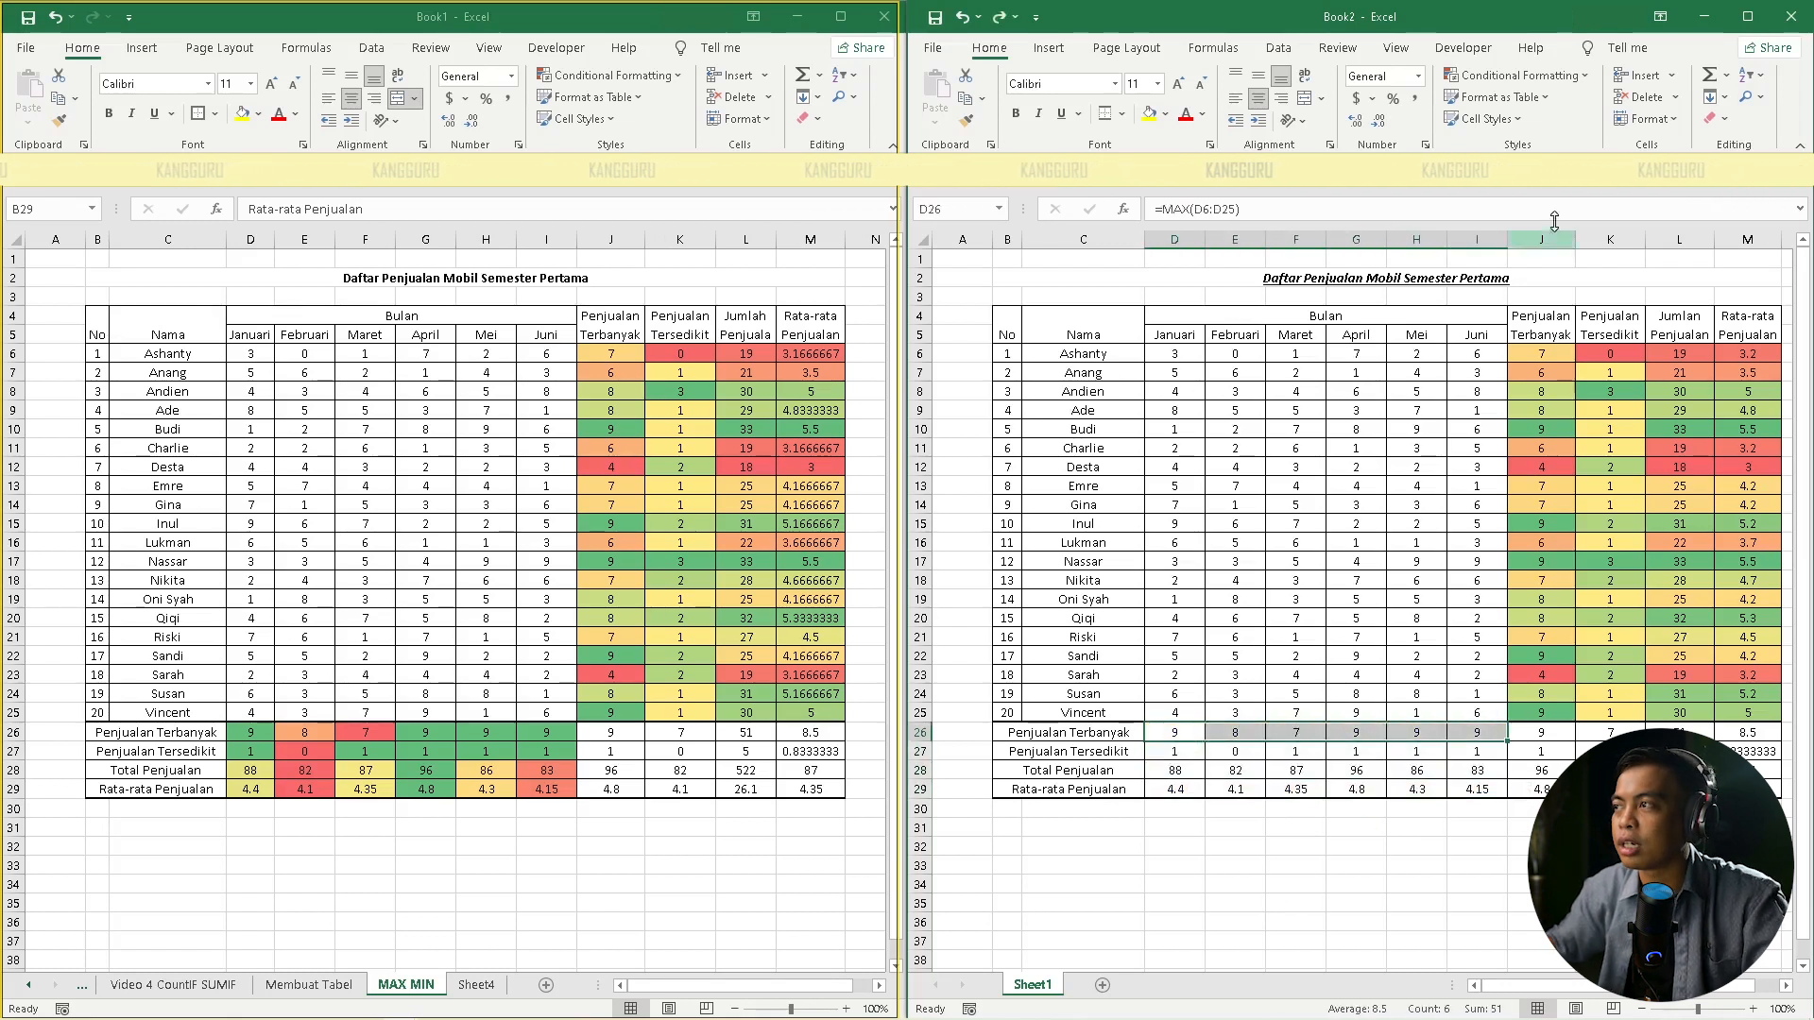
left_click(1540, 82)
mouse_move(1568, 252)
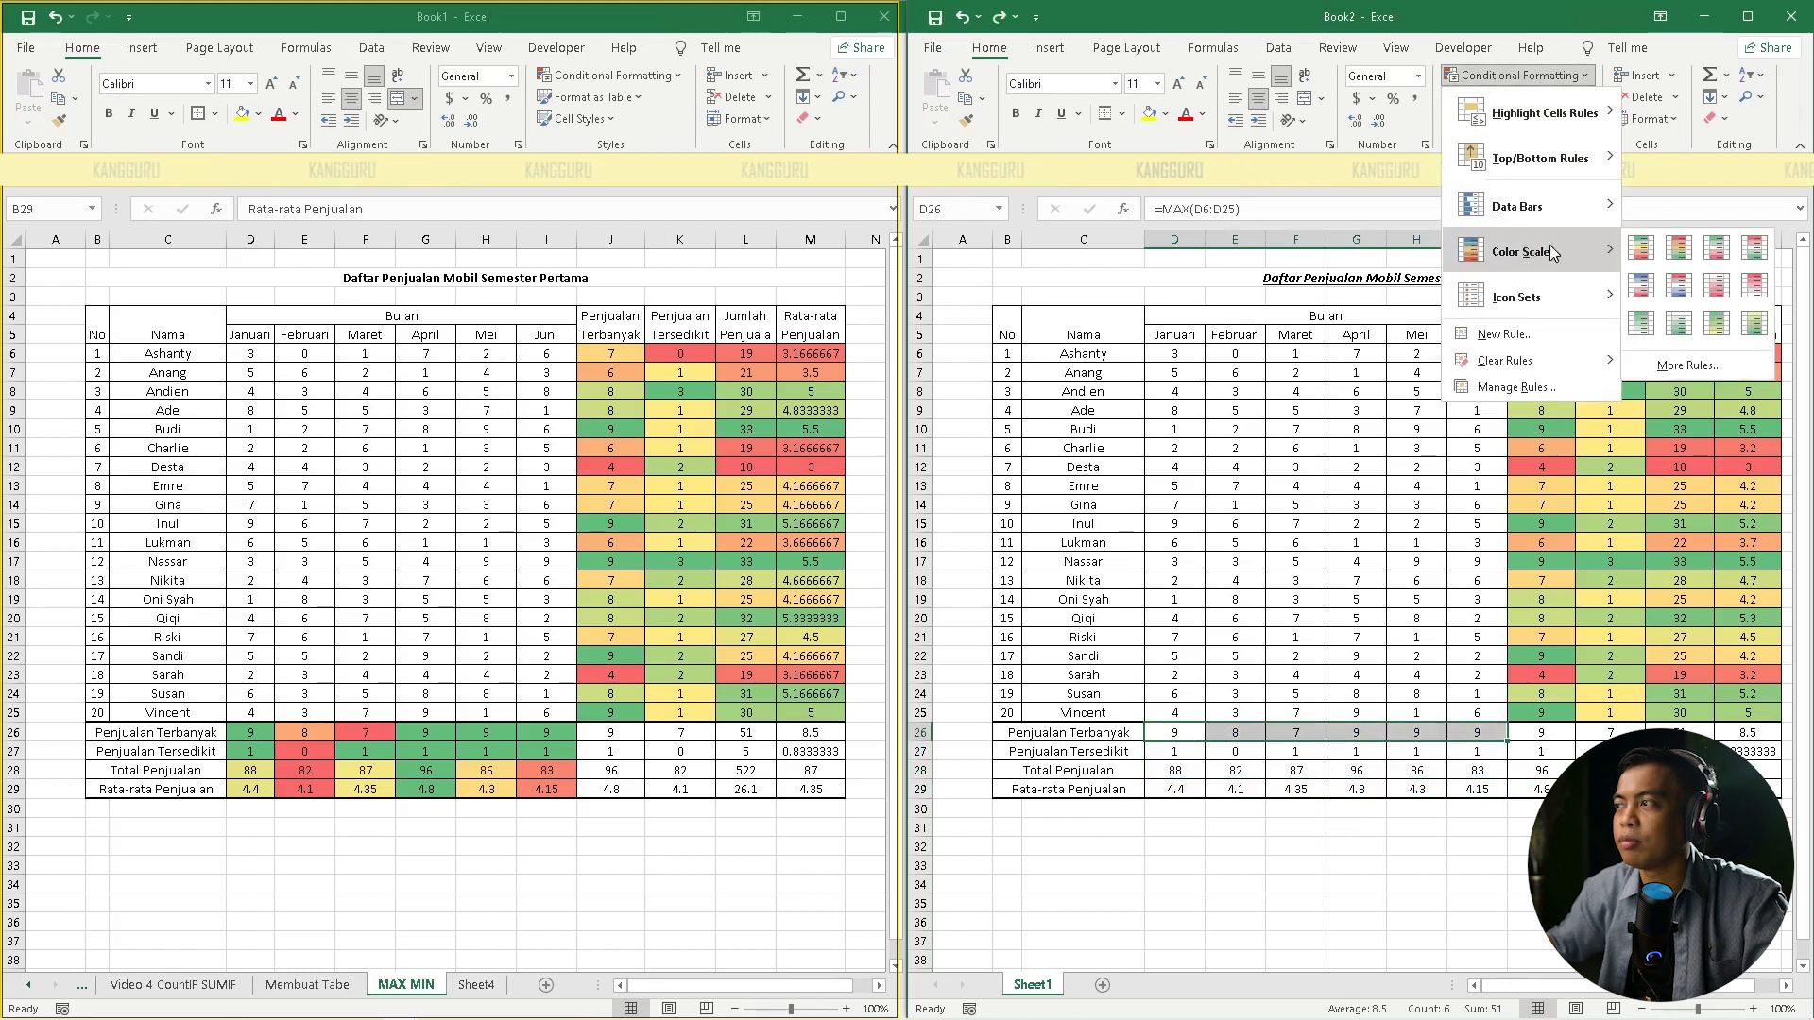
left_click(1644, 253)
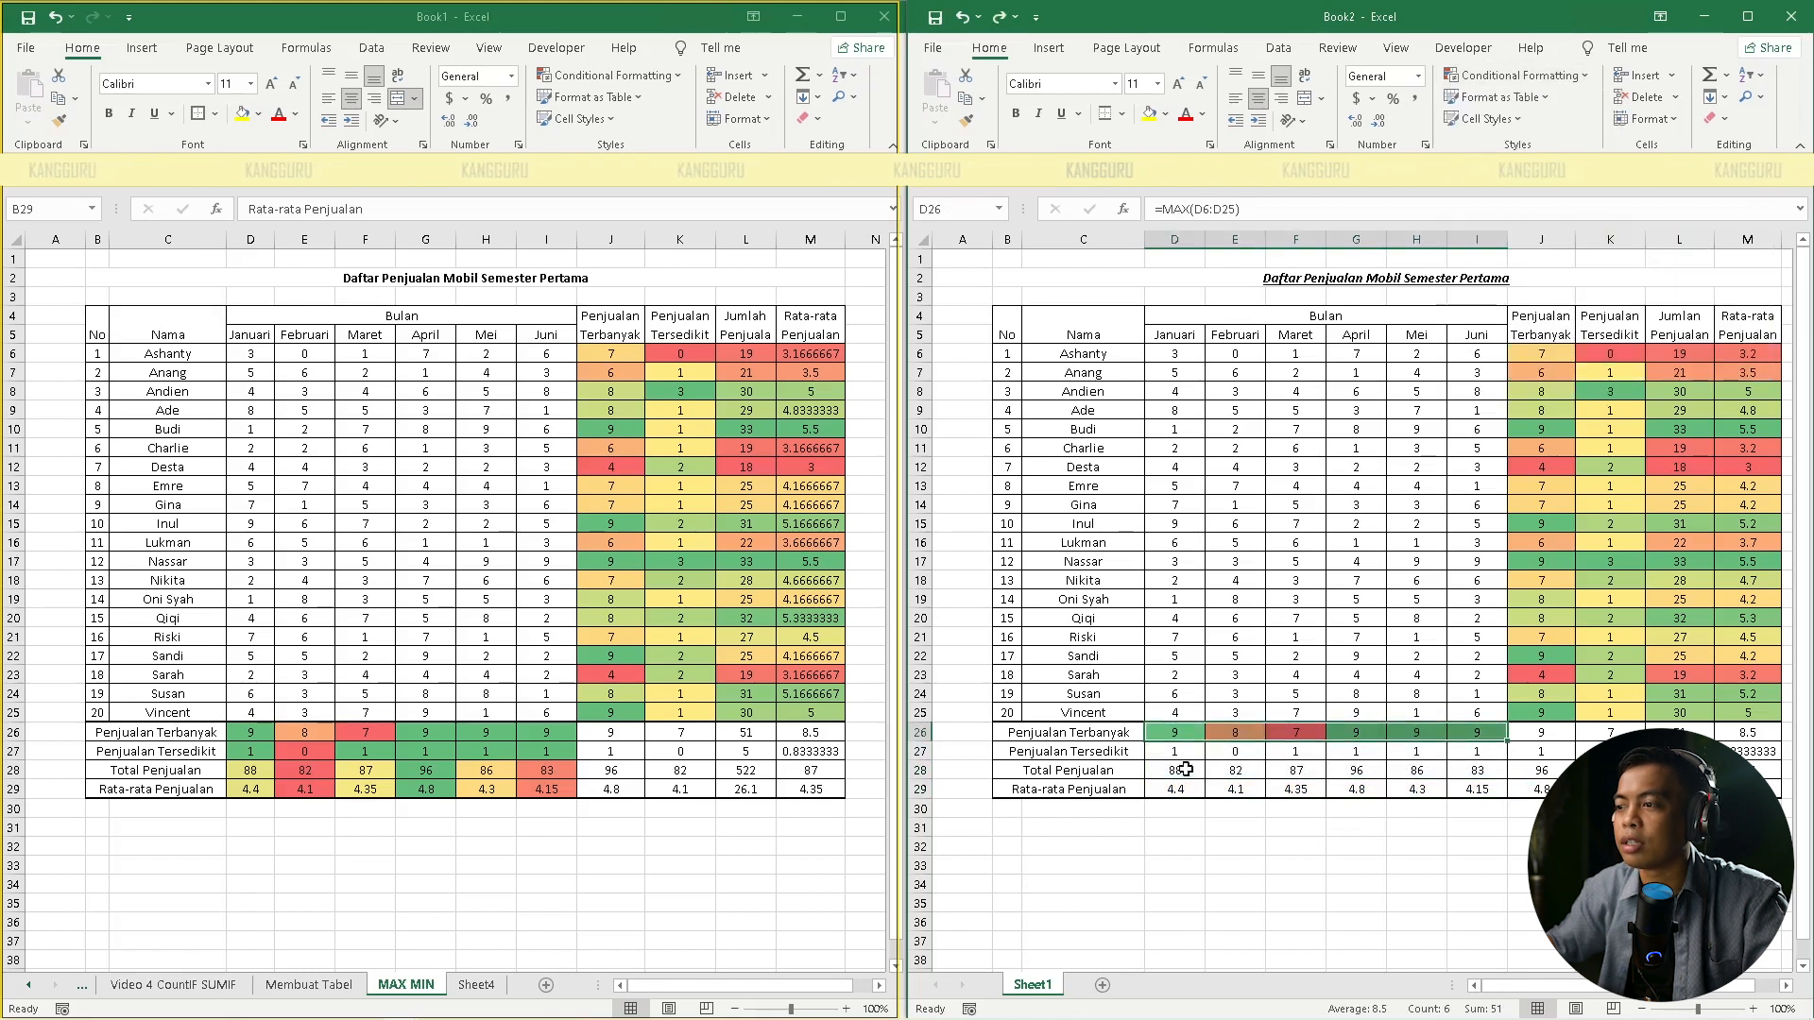
Apply the green-yellow-red color scale to the monthly "Penjualan Tersedikit" values in D27:I27
left_click_drag(1178, 753, 1463, 755)
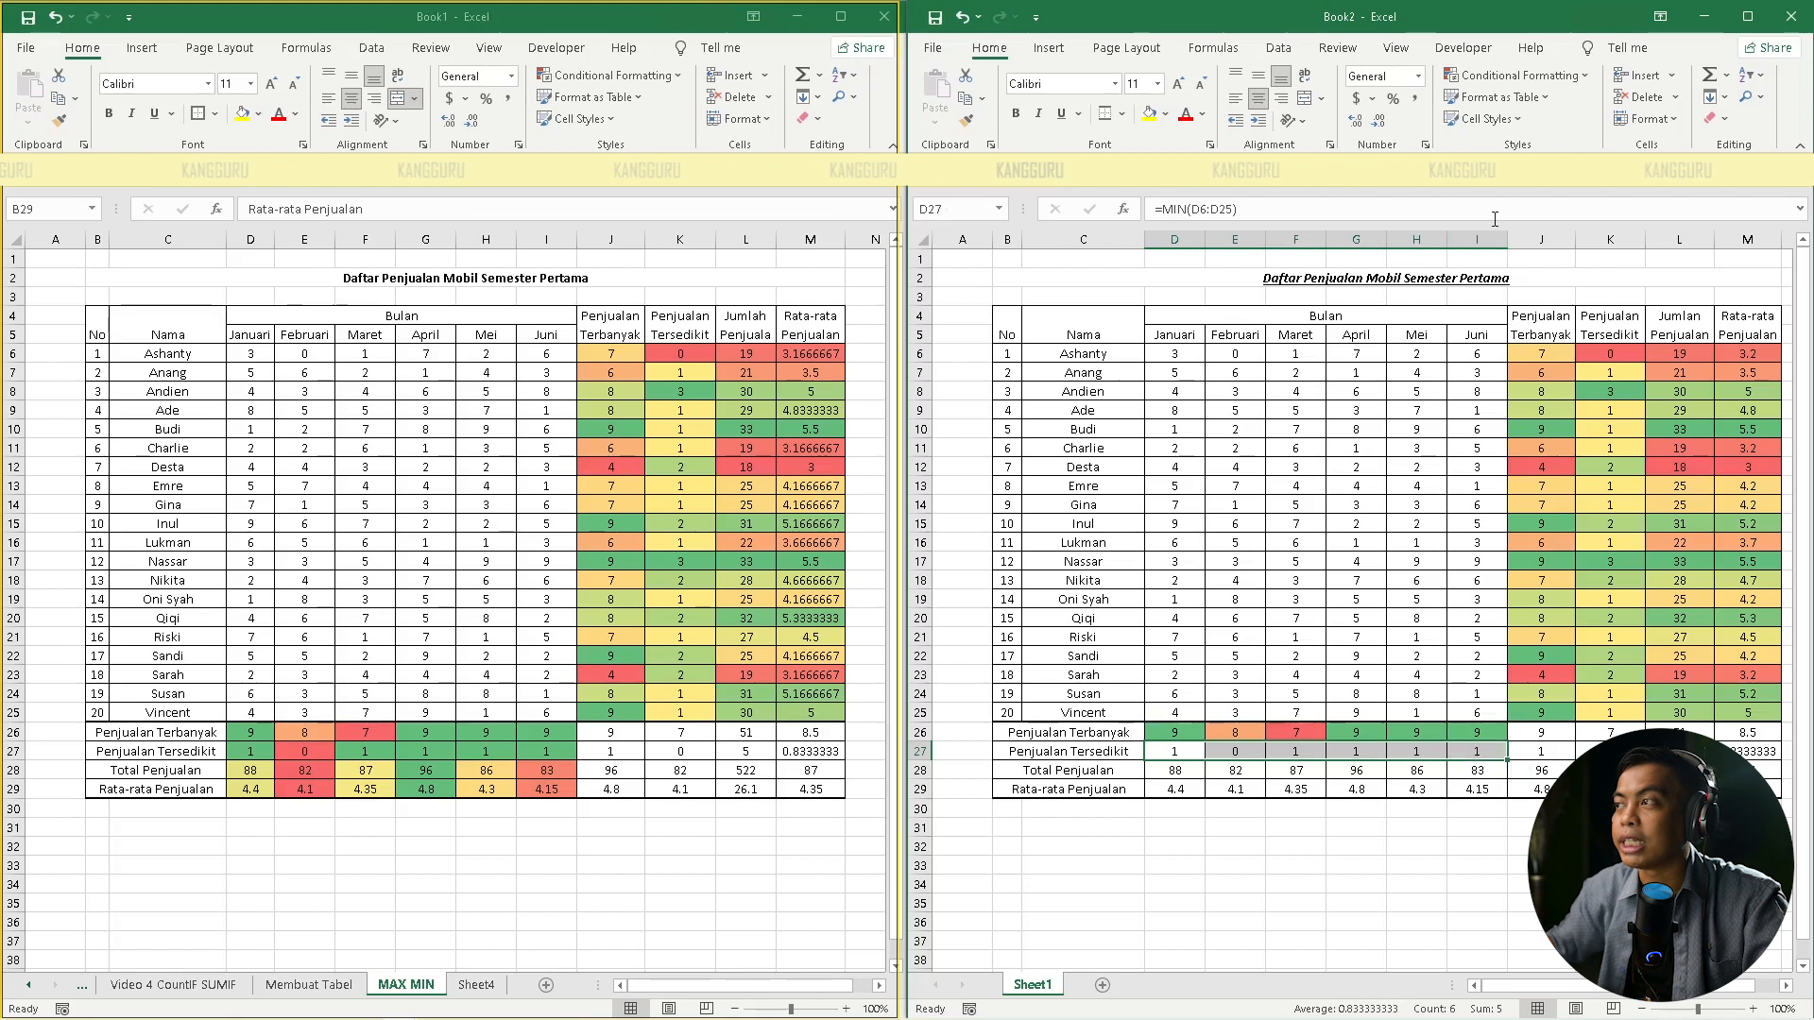
left_click(1507, 82)
mouse_move(1568, 251)
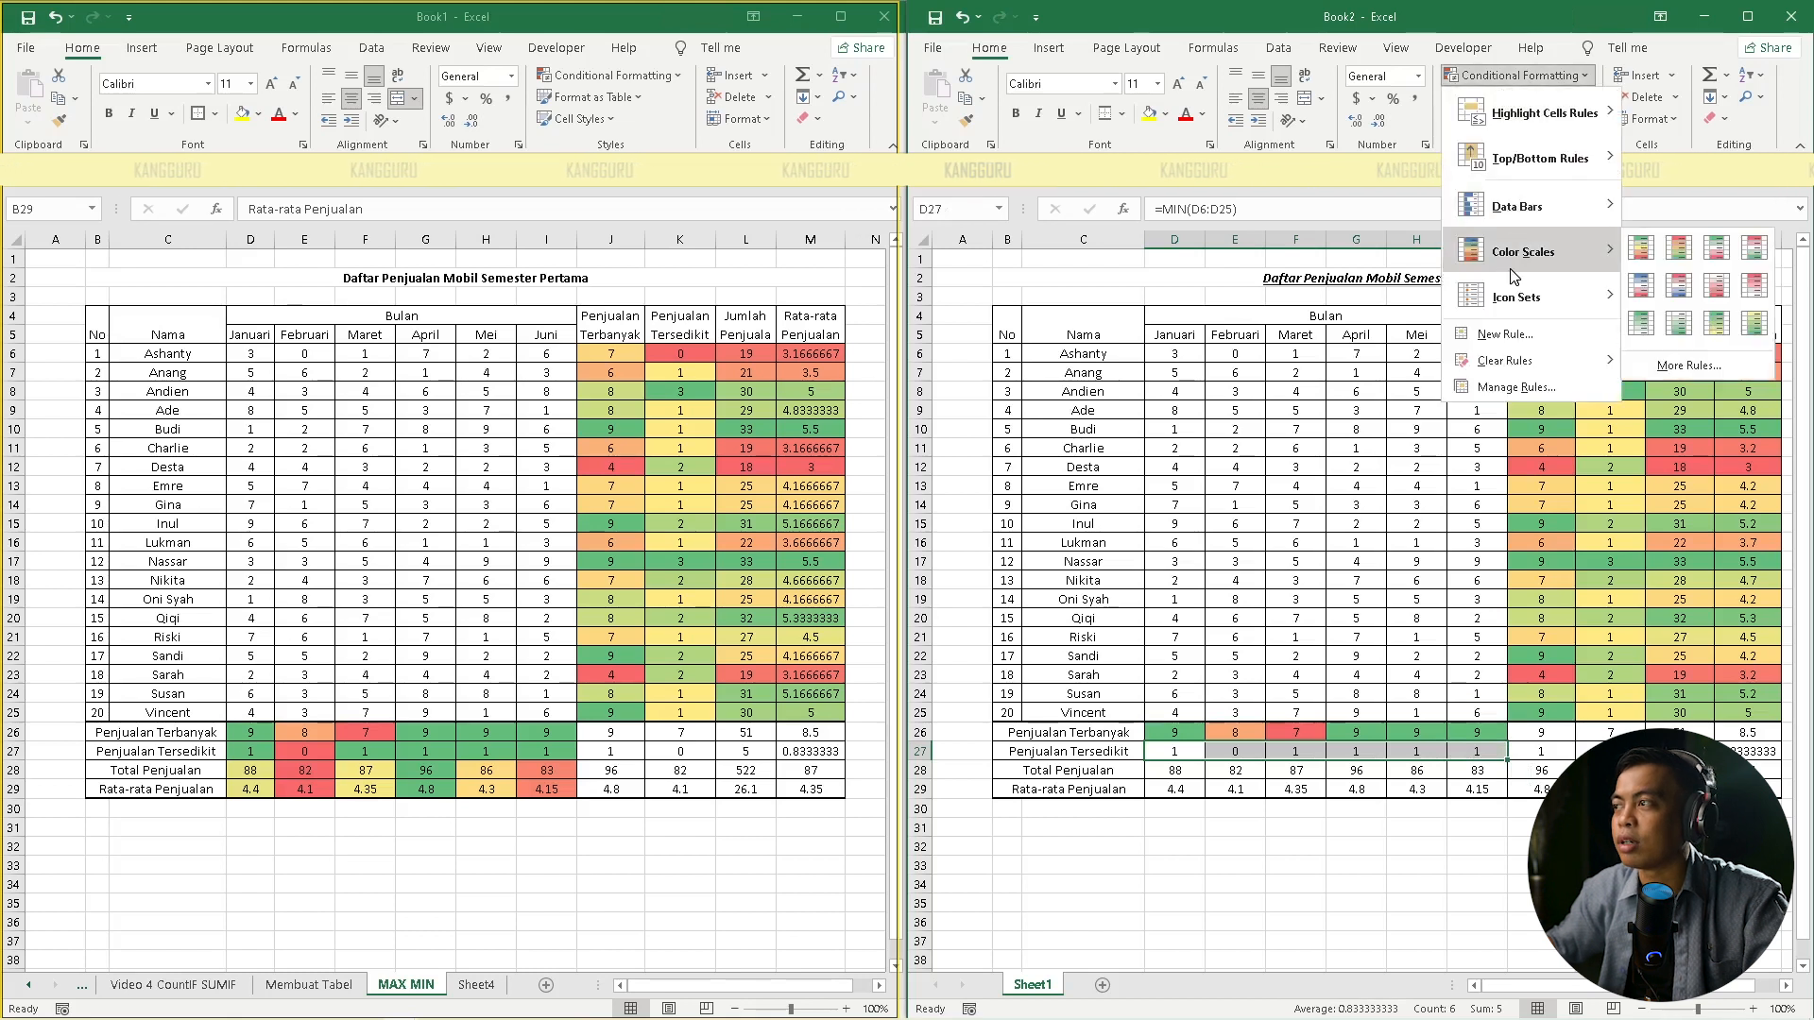
left_click(1644, 253)
Apply the green-yellow-red color scale to the monthly "Total Penjualan" values in D28:I28
left_click_drag(1186, 771, 1455, 770)
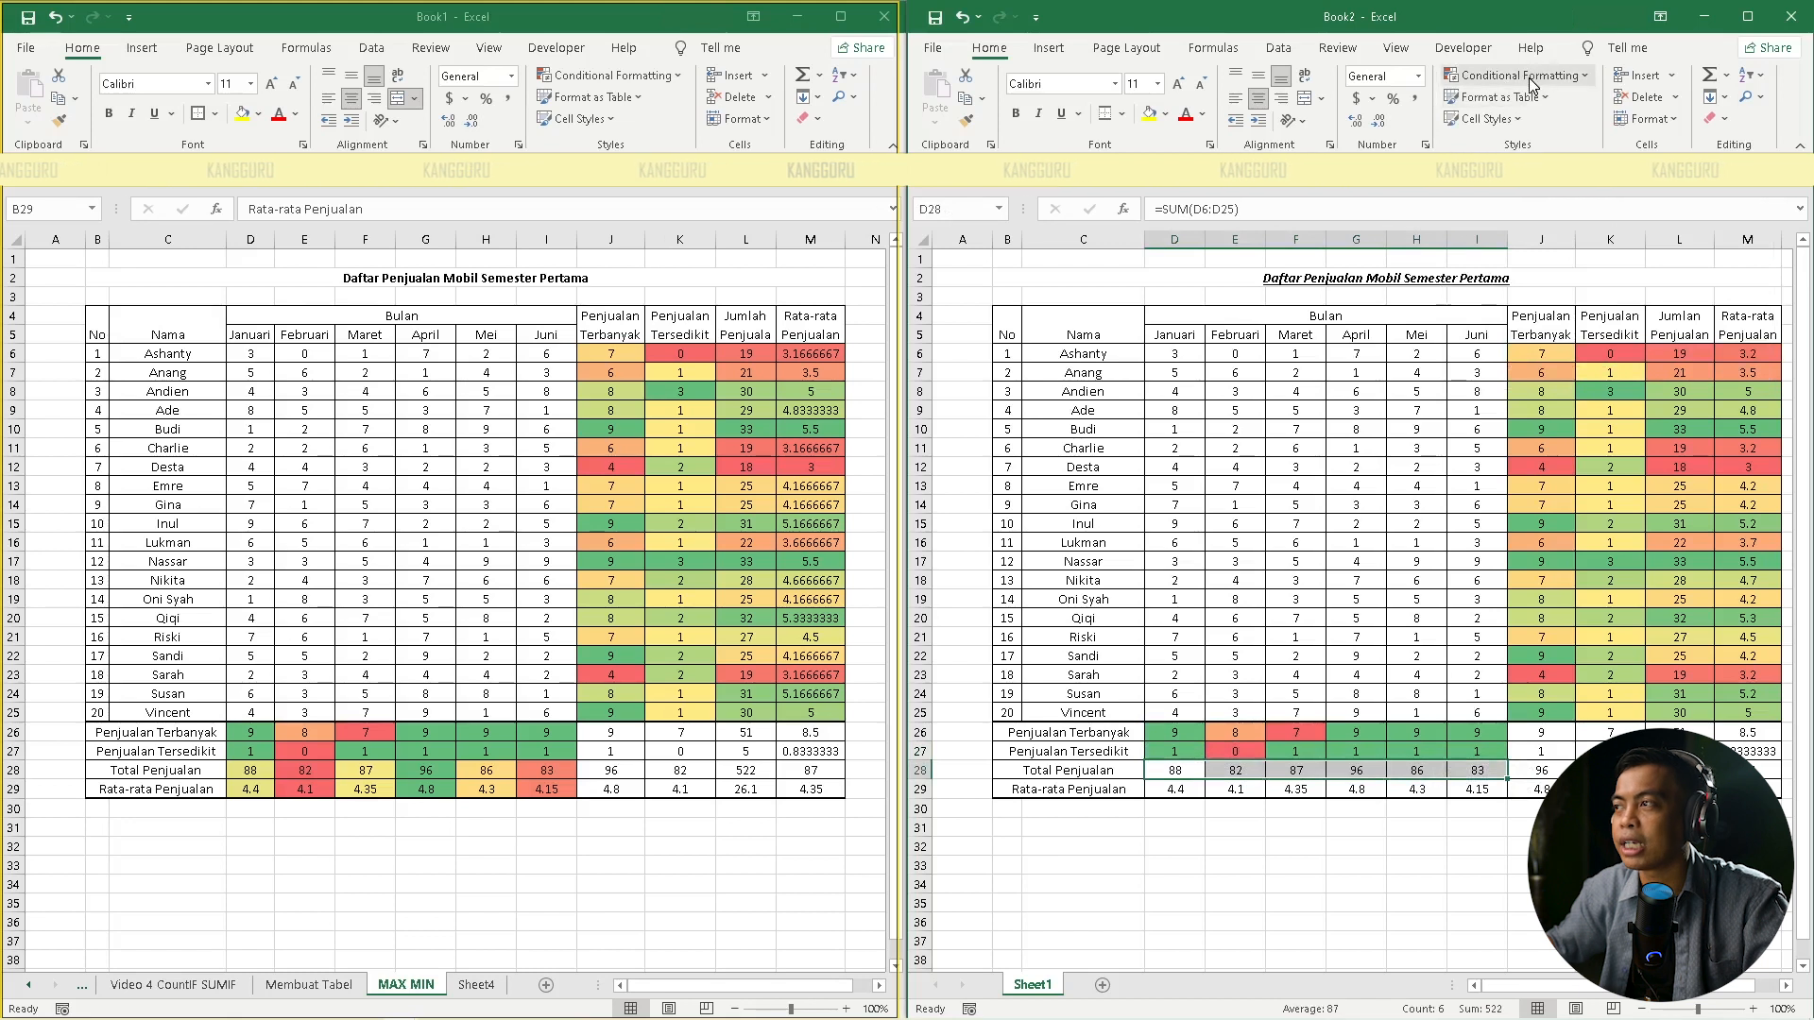
left_click(1533, 76)
mouse_move(1523, 247)
left_click(1644, 253)
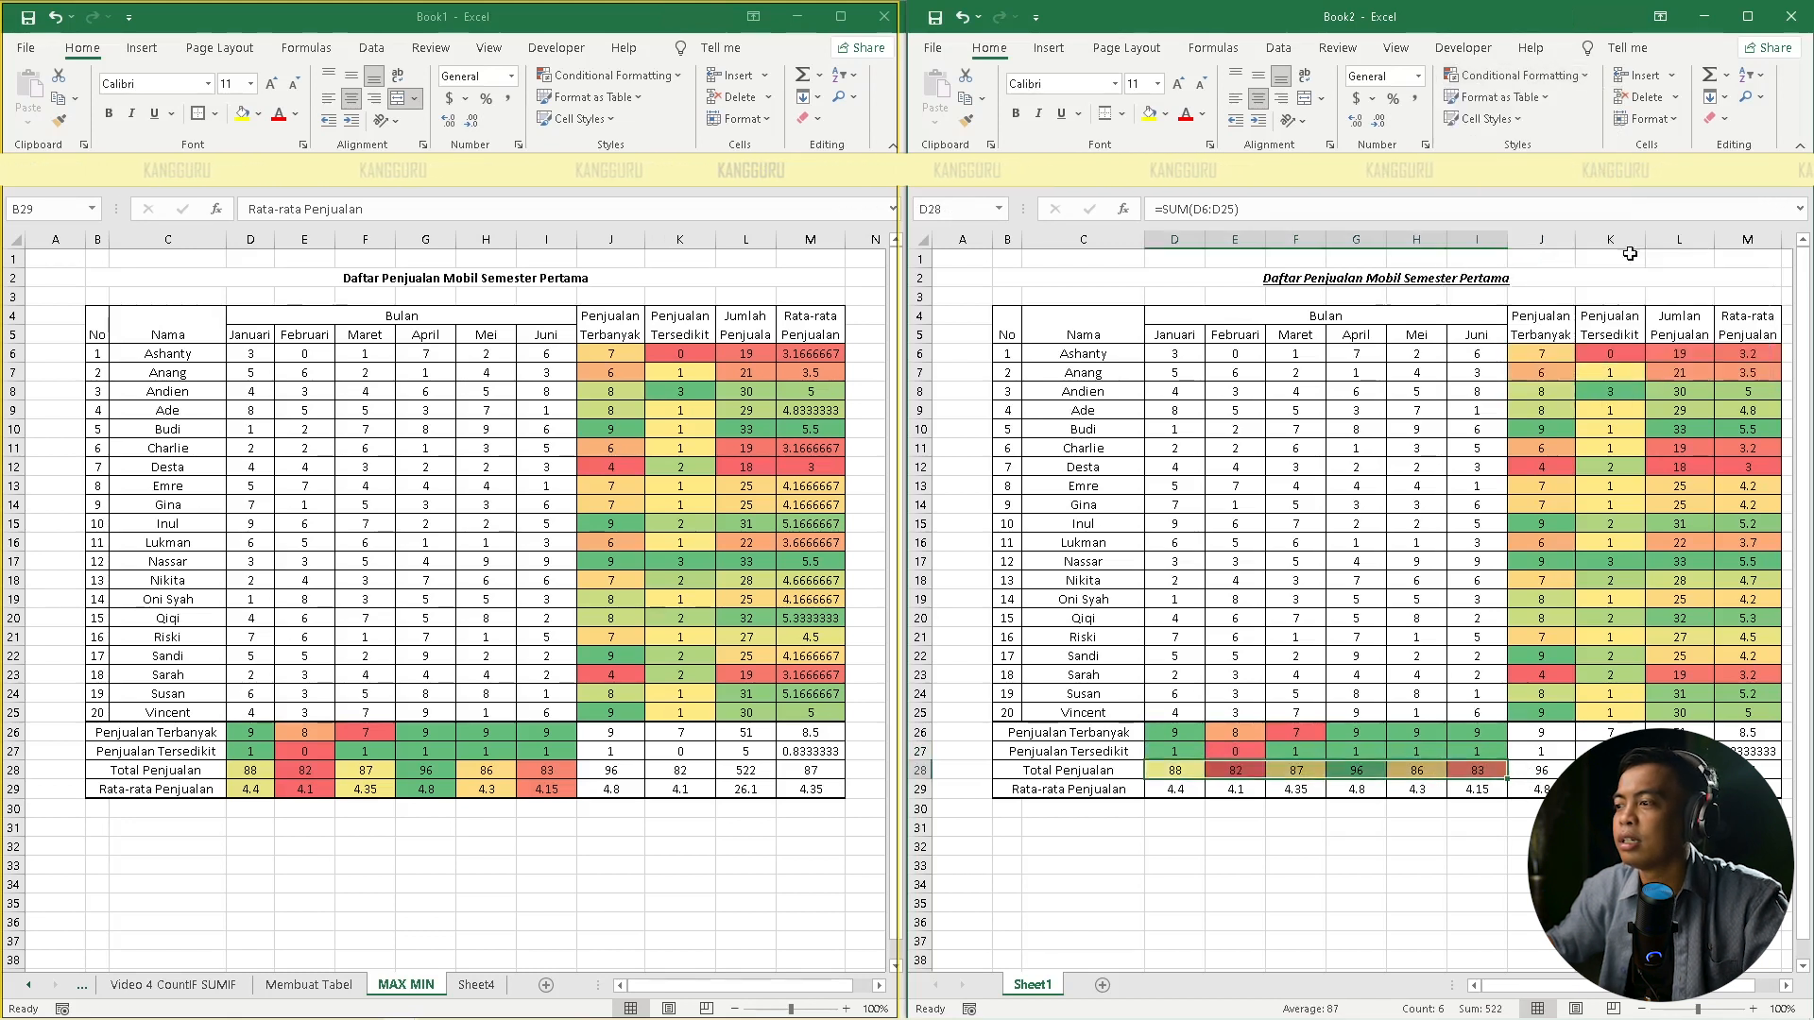
Apply the green-yellow-red color scale to the monthly "Rata-rata Penjualan" values in D29:I29
left_click(1176, 789)
left_click_drag(1235, 786, 1478, 789)
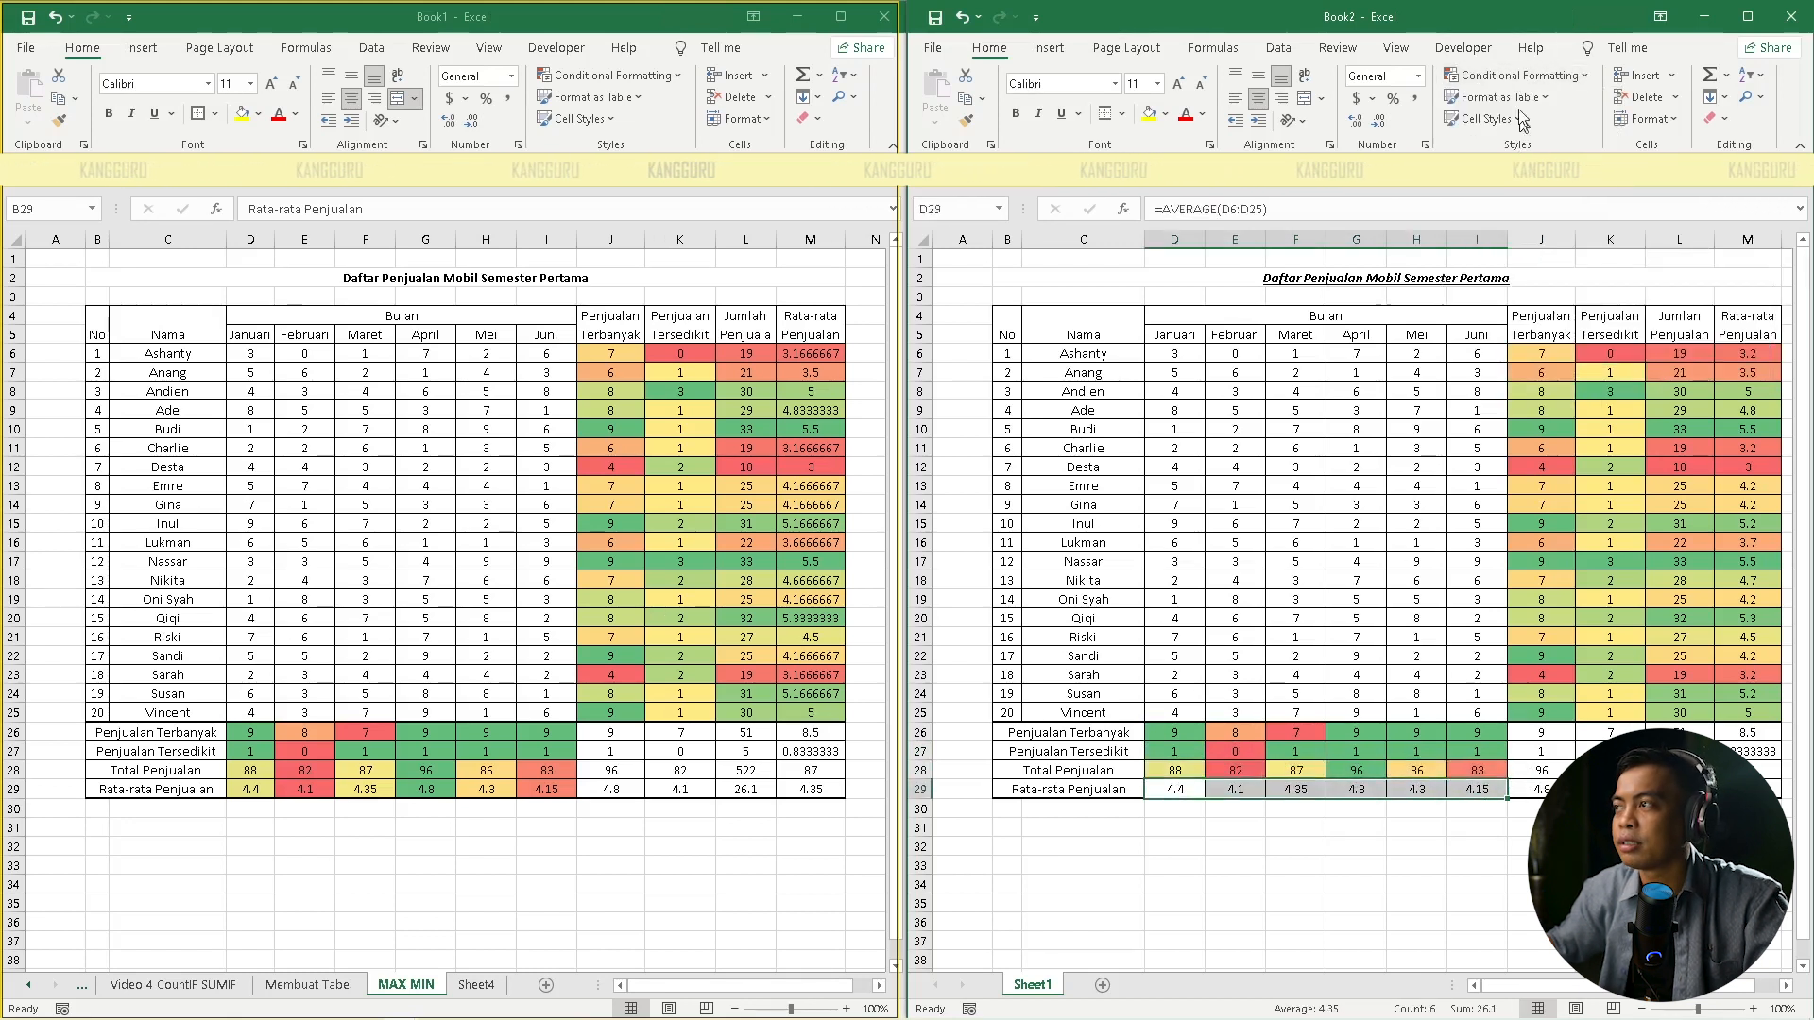
left_click(1515, 76)
mouse_move(1523, 249)
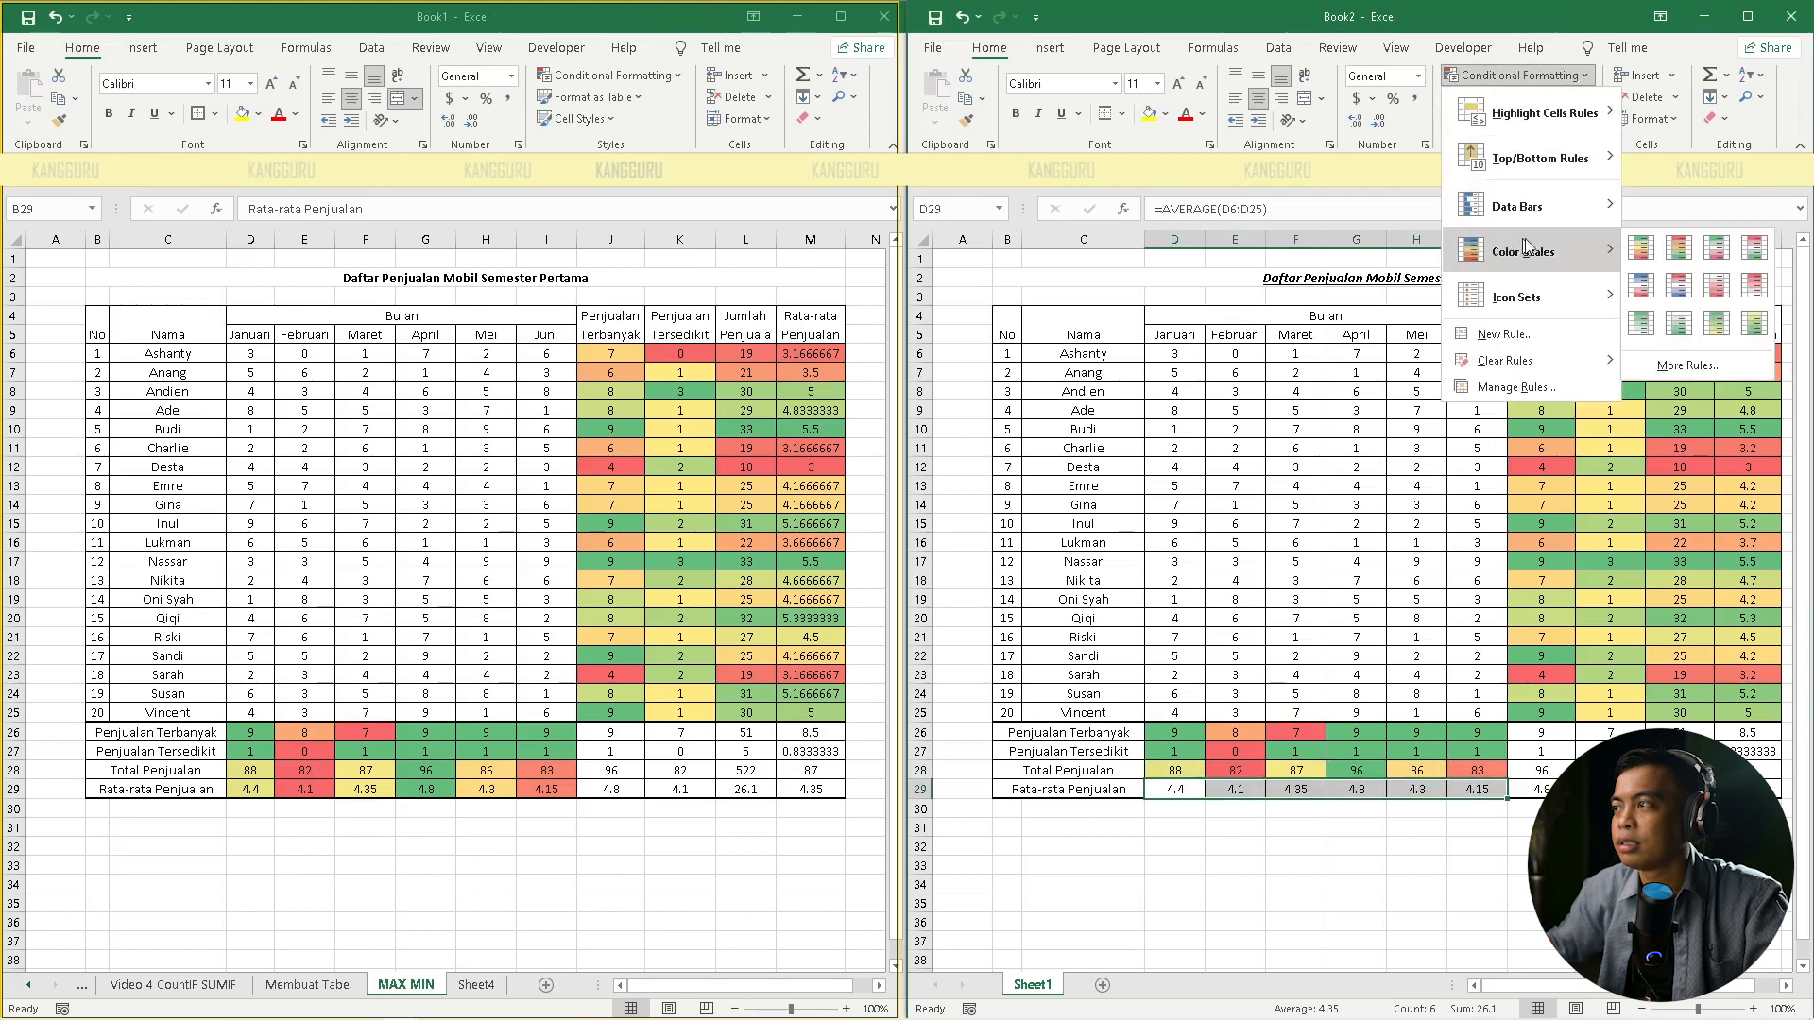
left_click(1652, 247)
left_click(1241, 832)
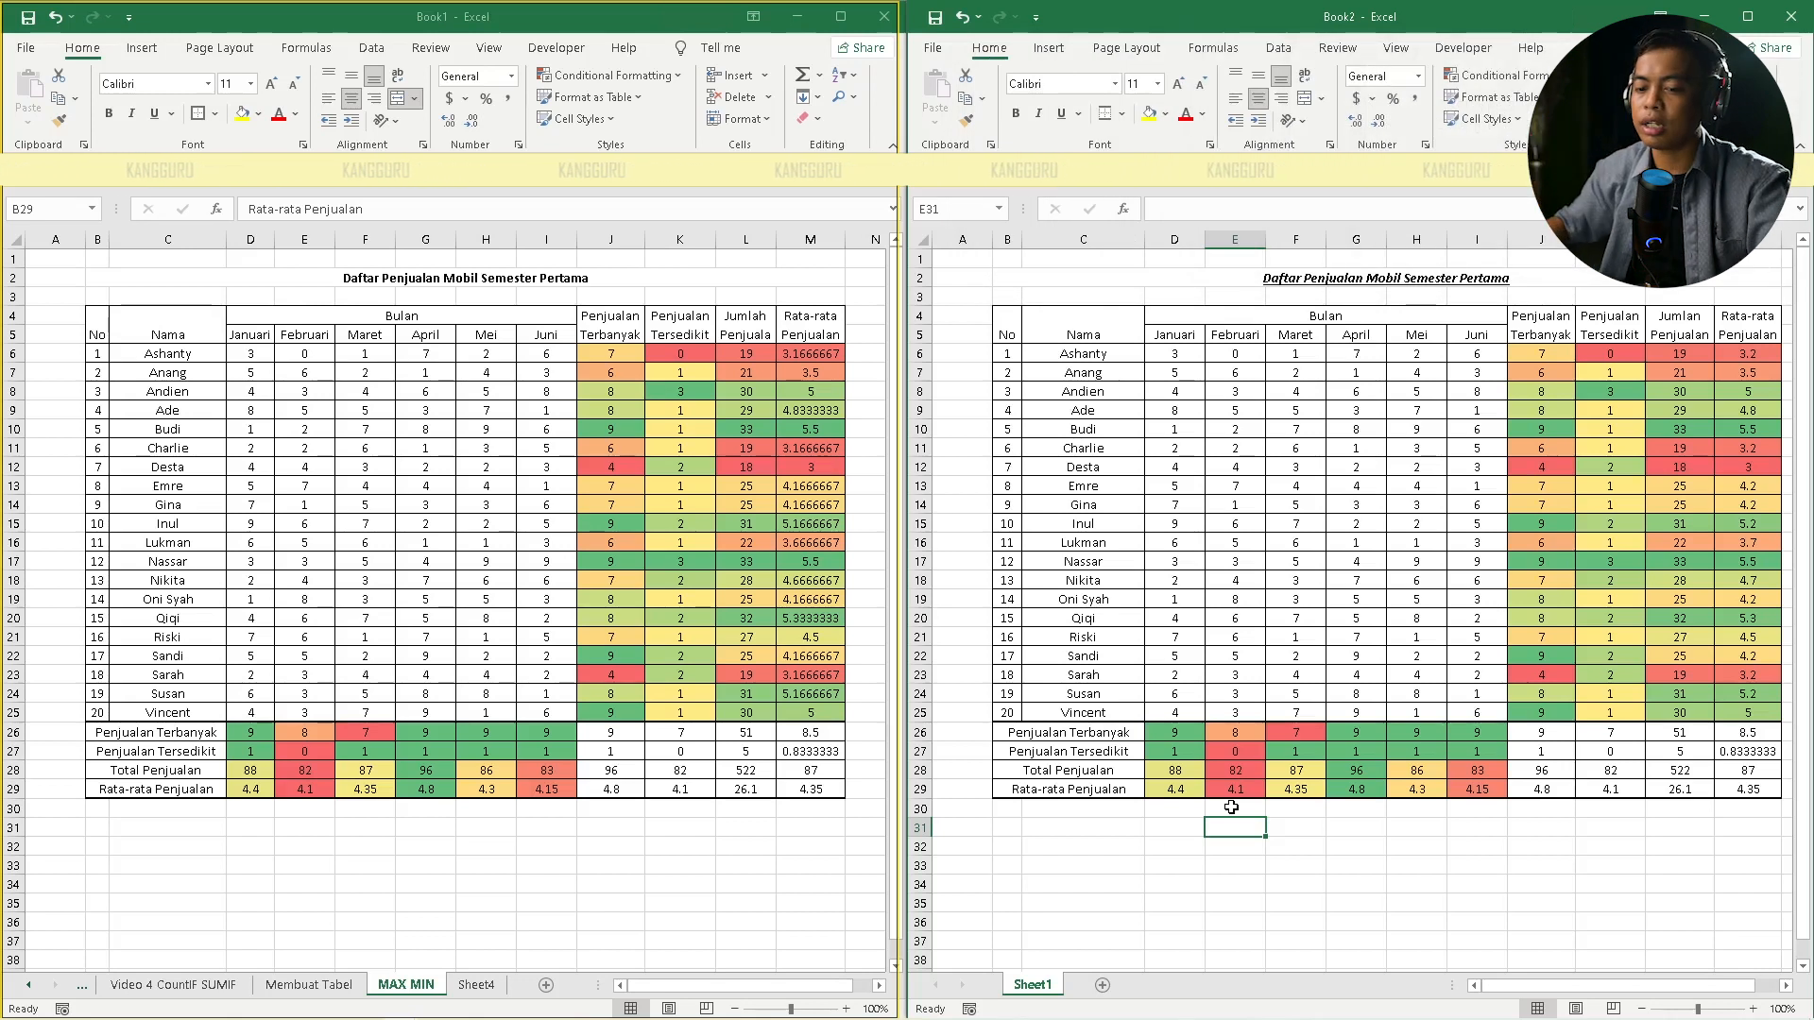
Correct the misspelled column header in L4 so that it reads "Jumlah Penjualan"
double_click(1683, 321)
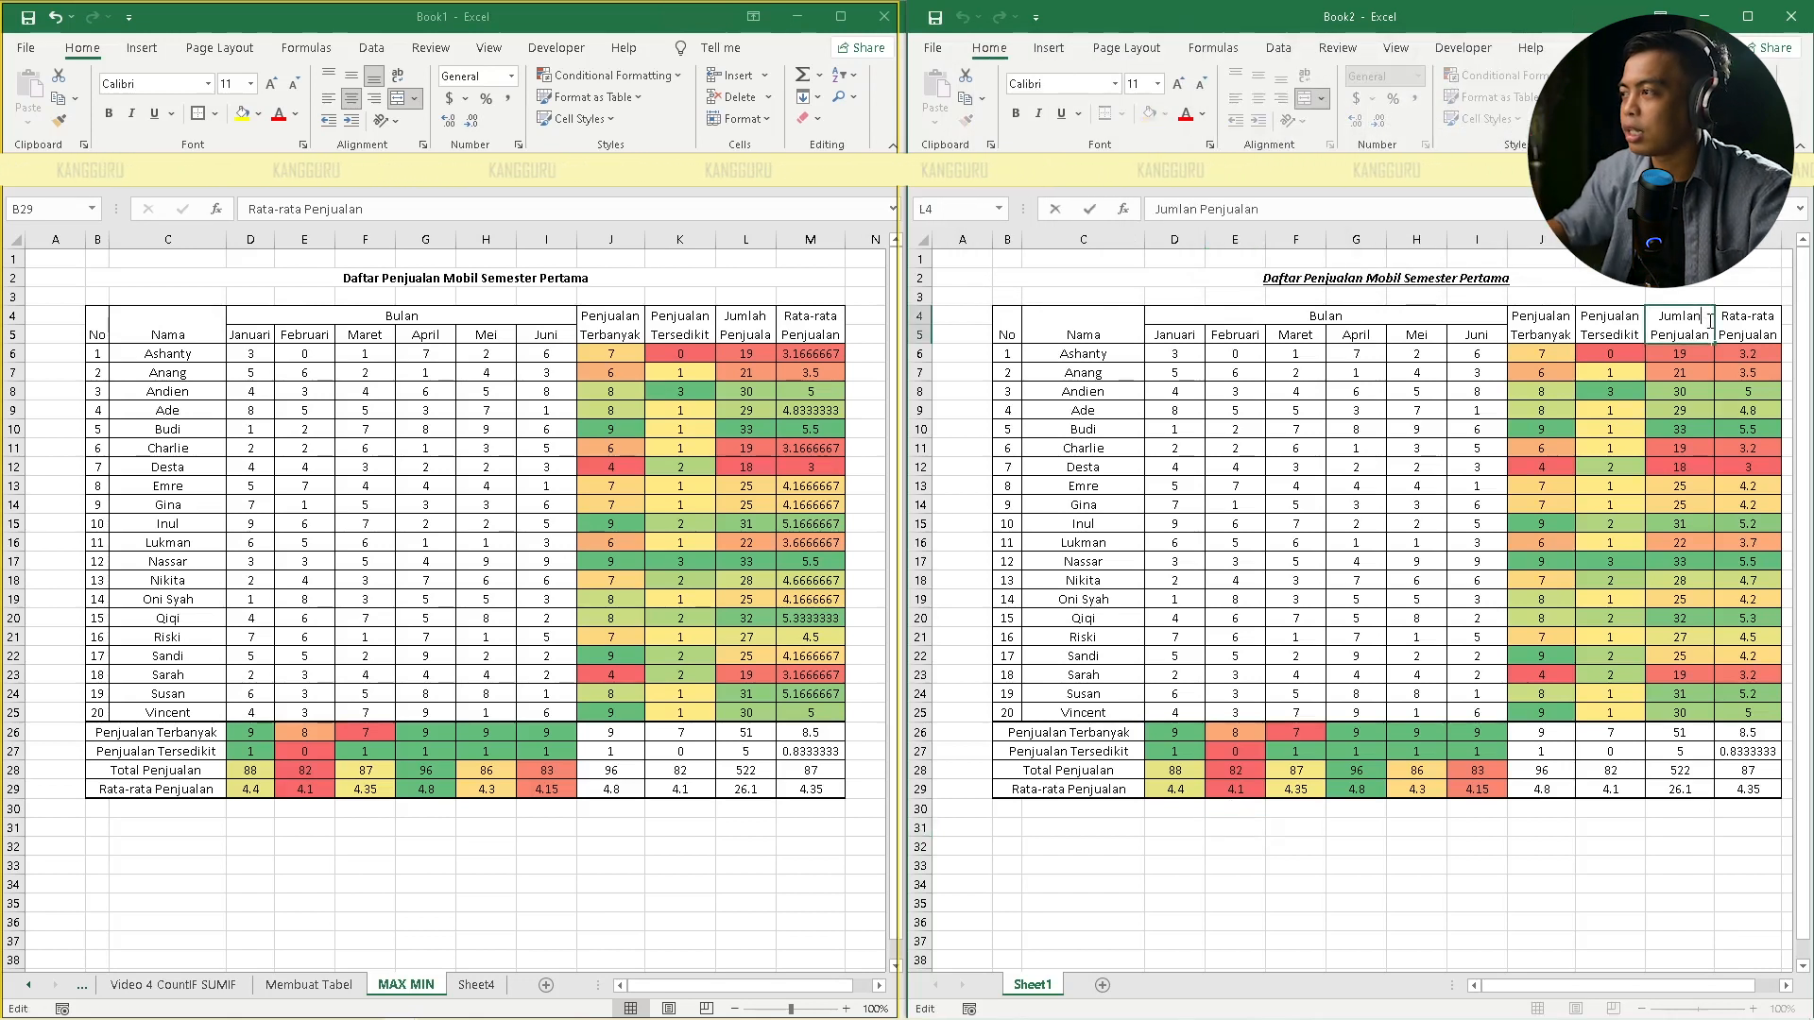
key("BackSpace")
type("h")
key("Return")
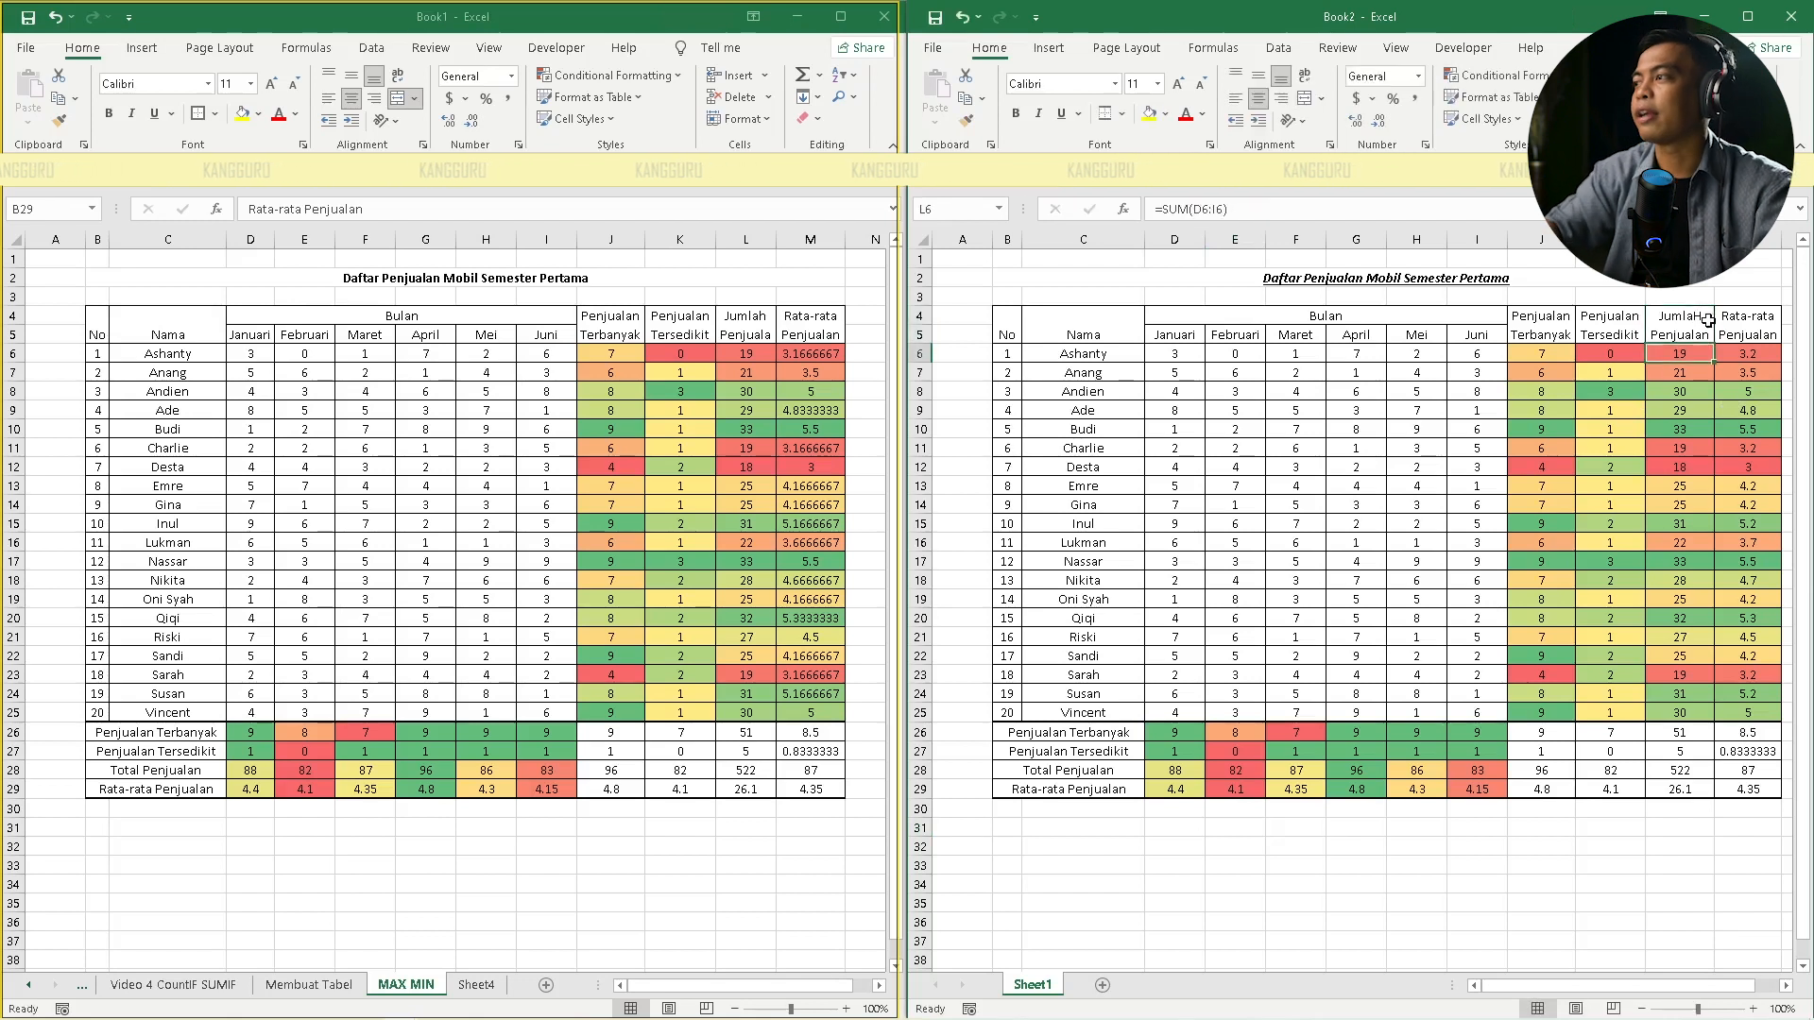
double_click(1683, 321)
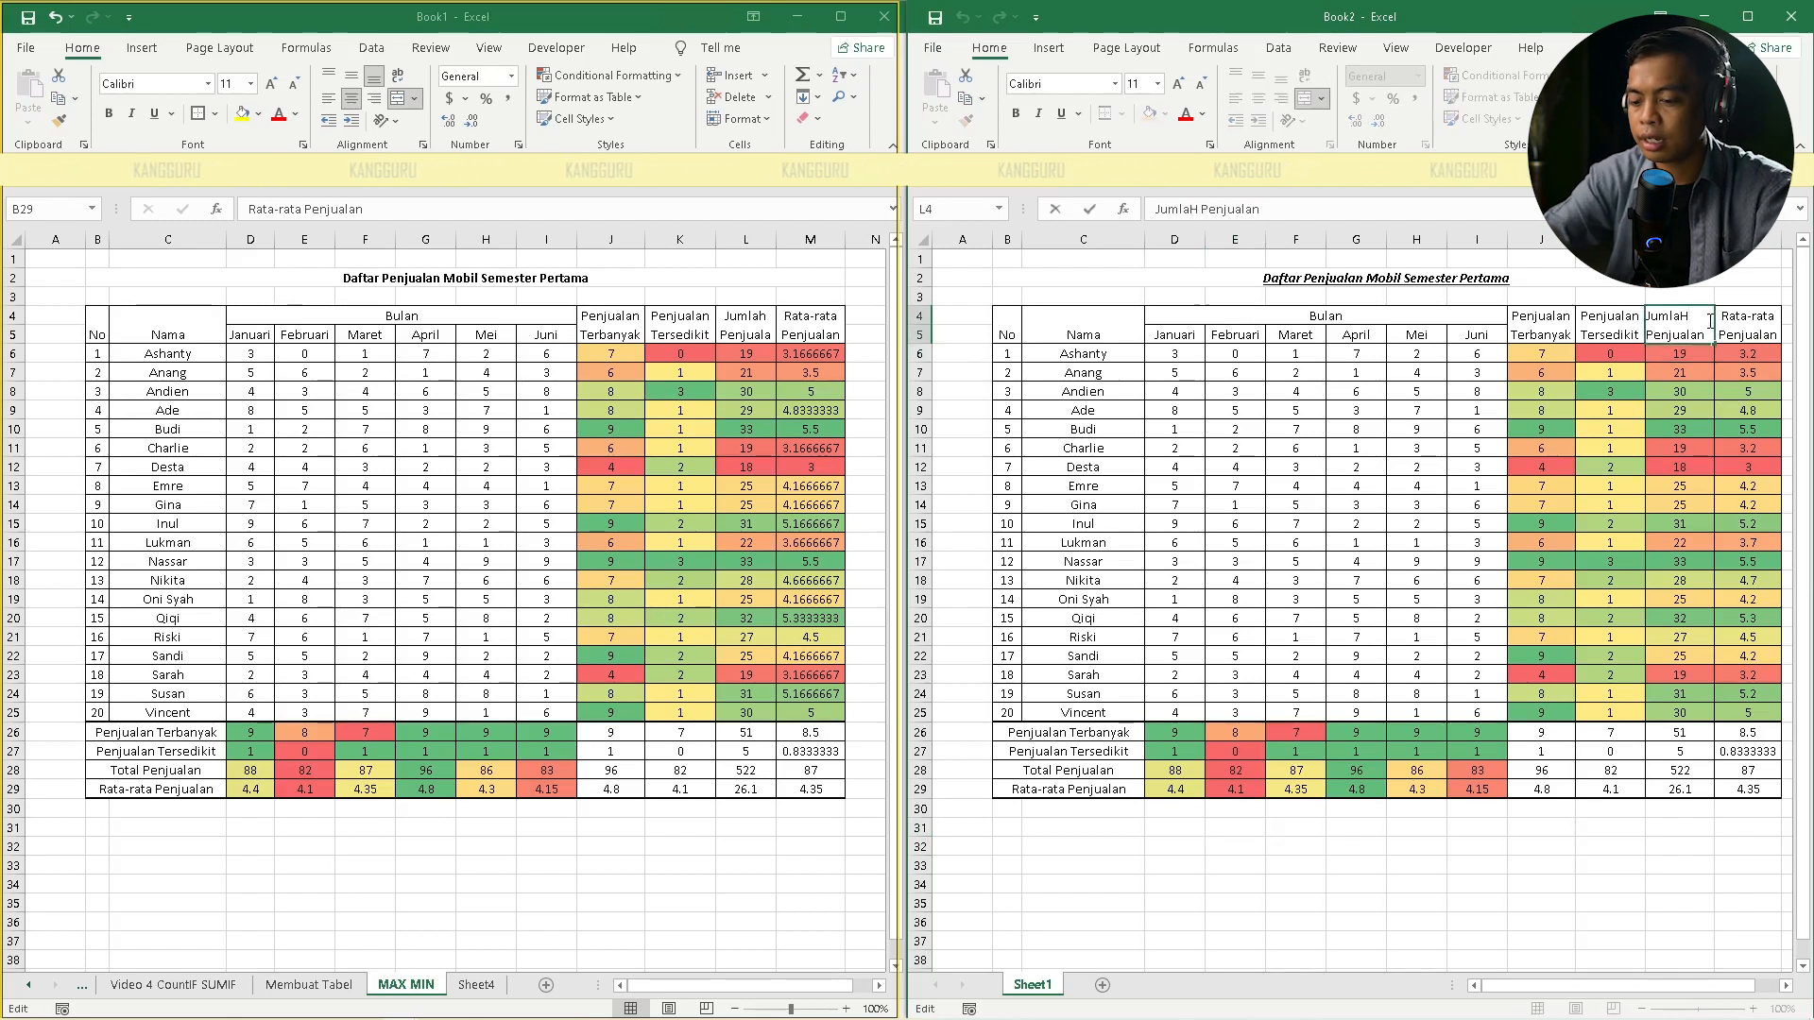
key("Return")
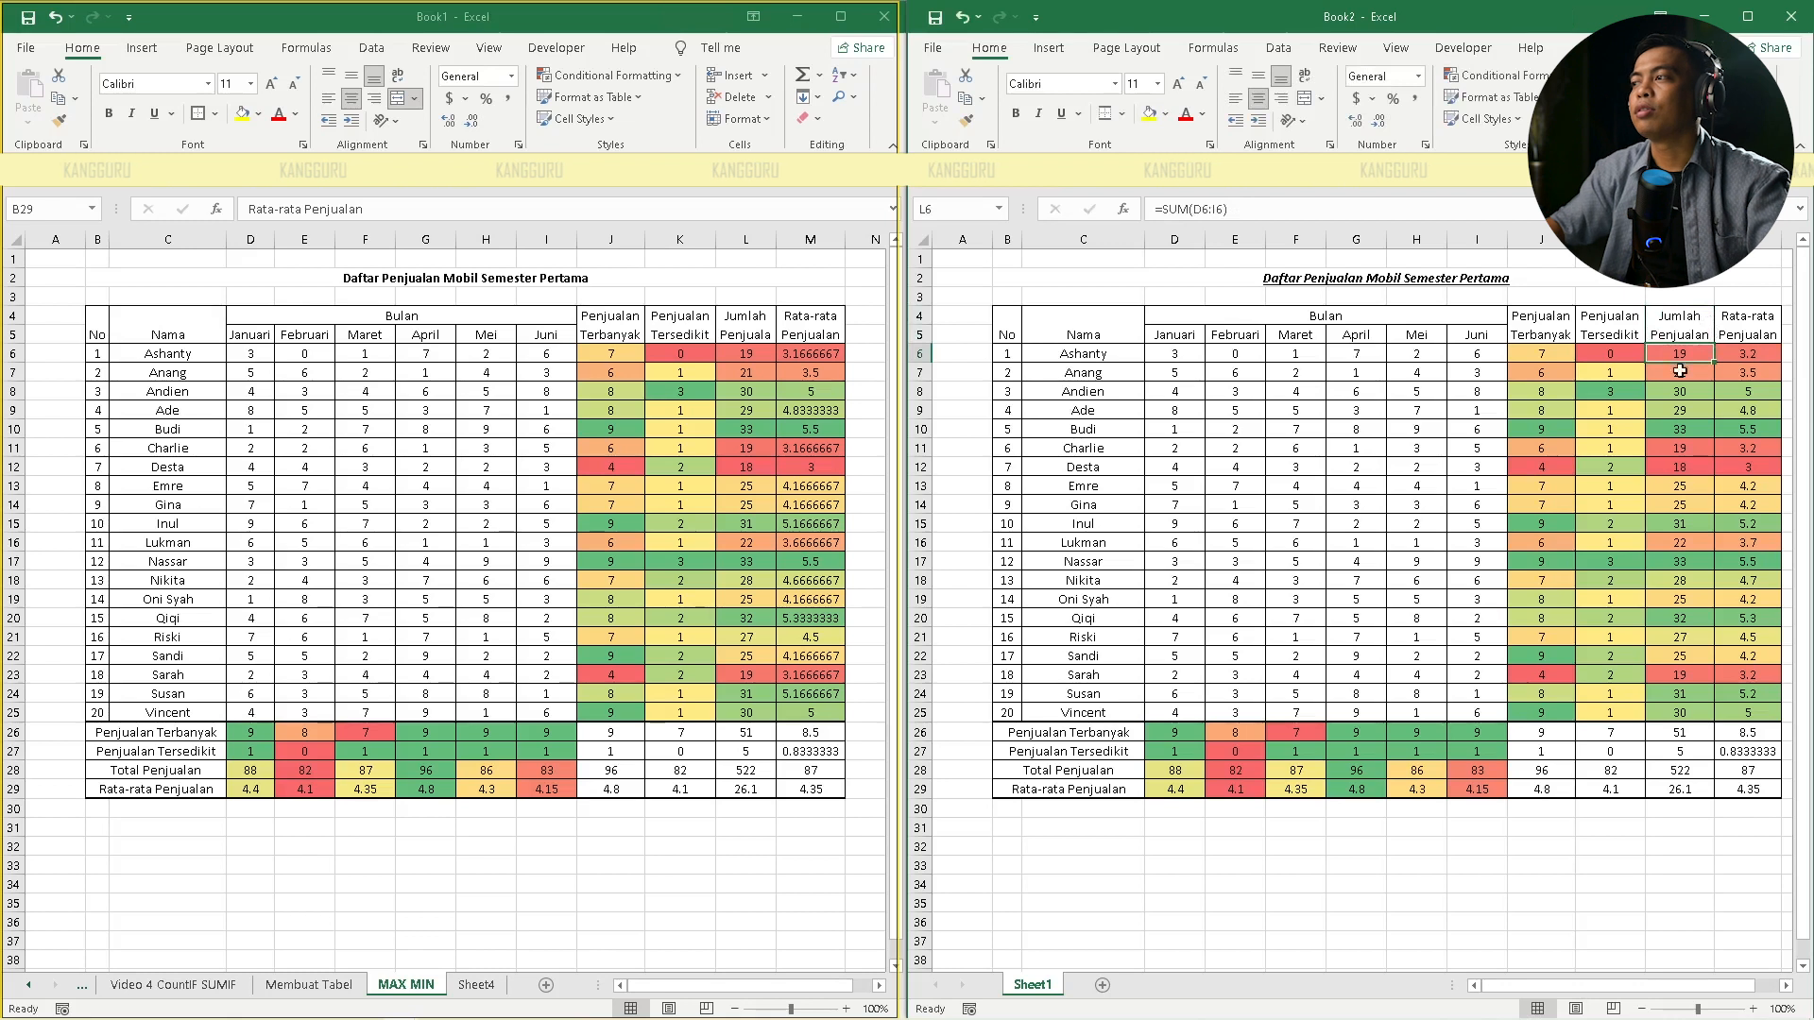